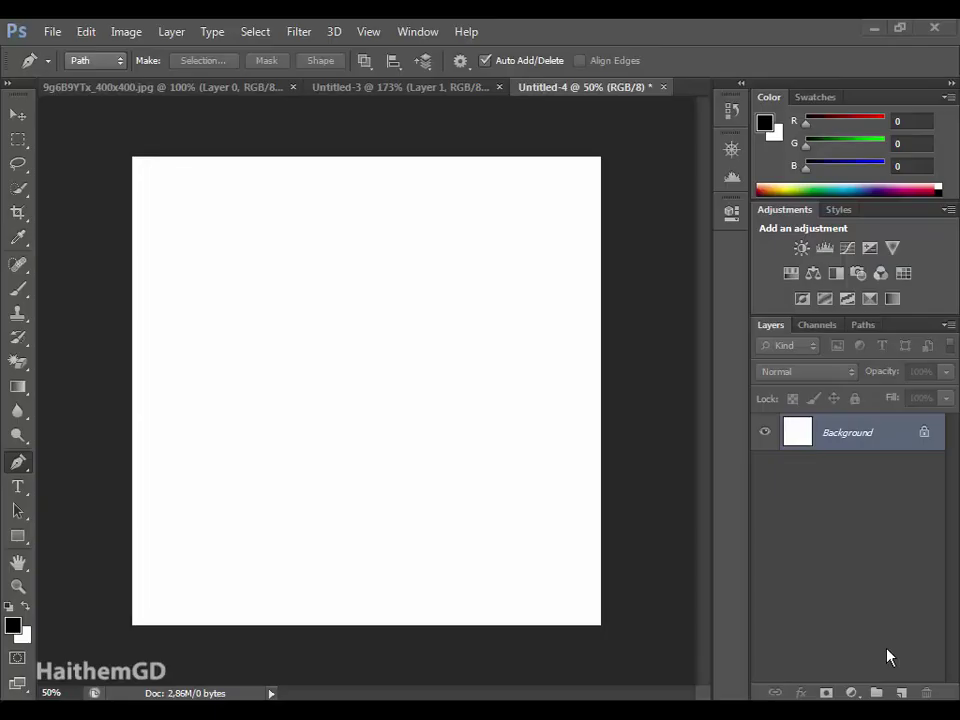
Trace the left shoulder from the canvas bottom up and across to the collar dip.
{"action": "left_click", "coordinate": [205, 626]}
{"action": "mouse_move", "coordinate": [246, 549]}
{"action": "left_mouse_down"}
{"action": "mouse_move", "coordinate": [257, 516]}
{"action": "mouse_move", "coordinate": [298, 484]}
{"action": "left_mouse_up"}
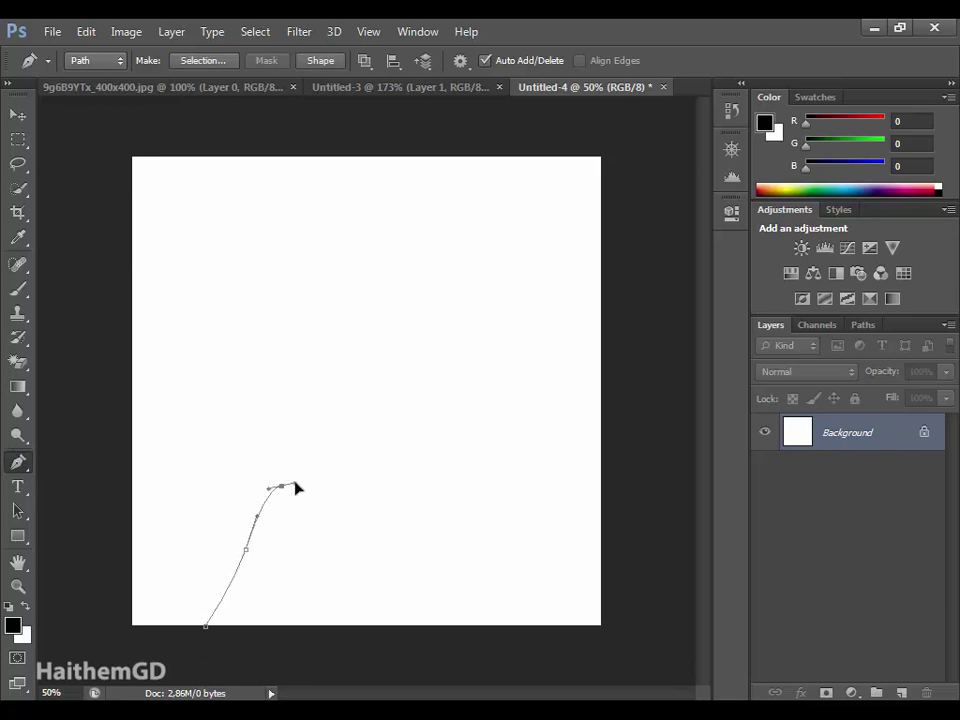
{"action": "left_click", "coordinate": [362, 486]}
{"action": "left_click_drag", "start_coordinate": [361, 487], "coordinate": [360, 490]}
{"action": "left_click_drag", "start_coordinate": [430, 492], "coordinate": [471, 468]}
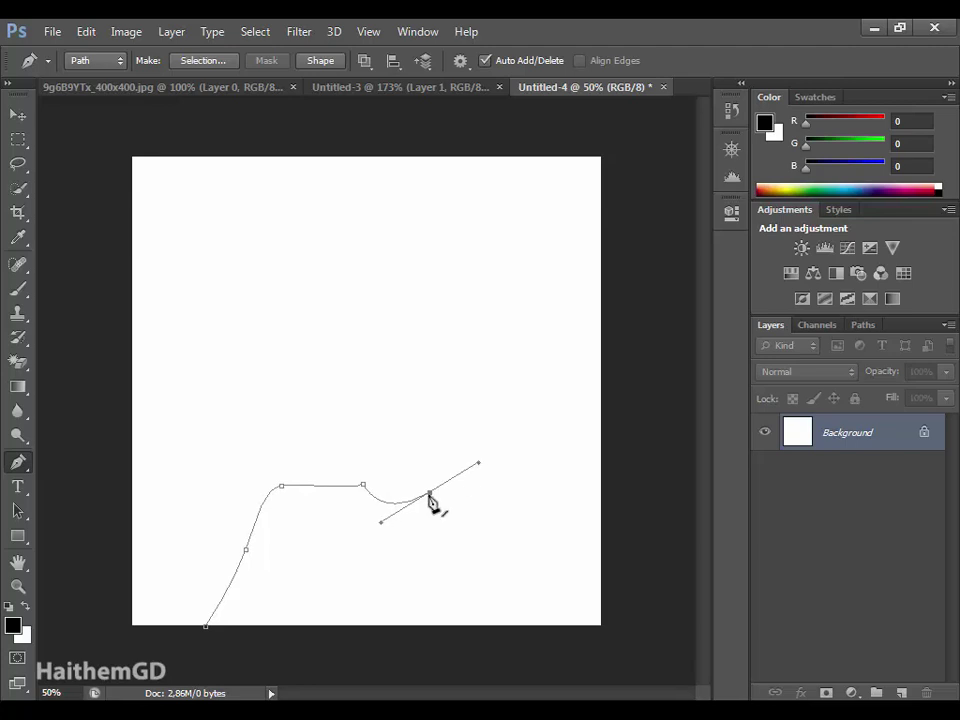
Continue the path down the right shoulder past the bottom edge and add a new layer.
{"action": "left_click", "coordinate": [430, 493], "text": "alt"}
{"action": "left_click", "coordinate": [459, 524]}
{"action": "left_click_drag", "start_coordinate": [507, 551], "coordinate": [511, 562]}
{"action": "left_click_drag", "start_coordinate": [520, 627], "coordinate": [519, 660]}
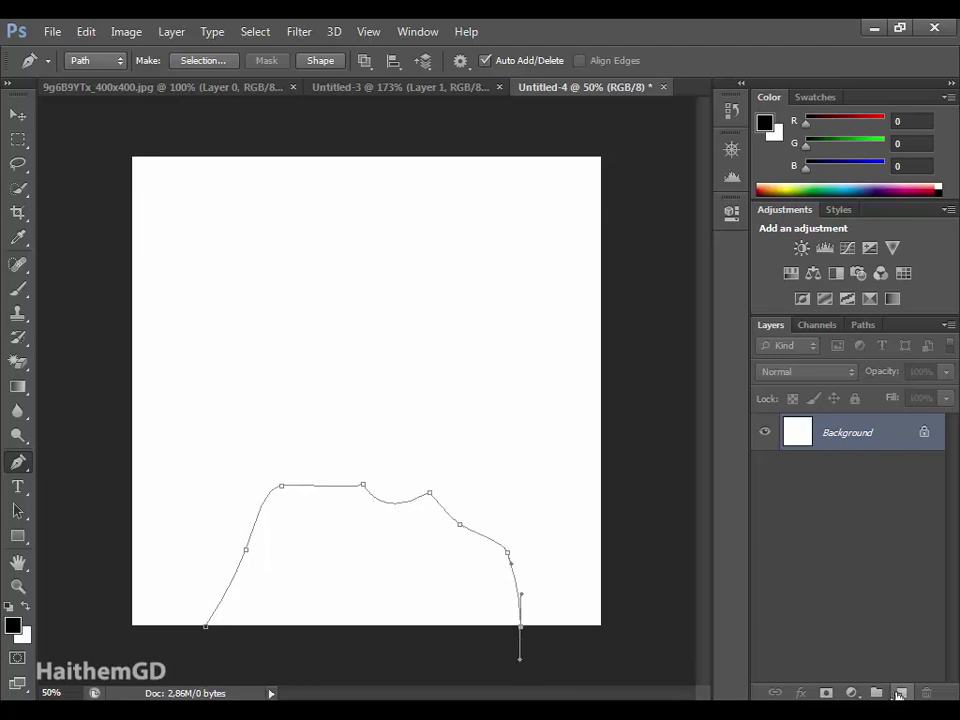
{"action": "key", "text": "ctrl+shift+alt+n"}
{"action": "right_click", "coordinate": [542, 529]}
Stroke the shoulder path in black onto Layer 1 and zoom in to check it.
{"action": "left_click", "coordinate": [591, 214]}
{"action": "left_click", "coordinate": [626, 262]}
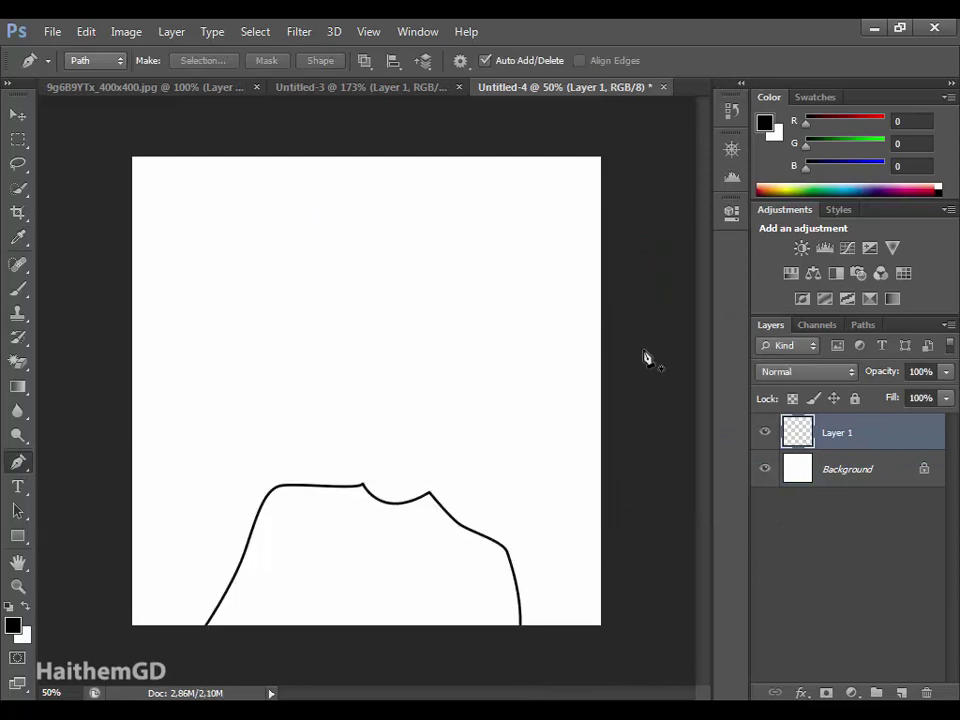
{"action": "scroll", "coordinate": [364, 493], "scroll_direction": "up", "scroll_amount": 5}
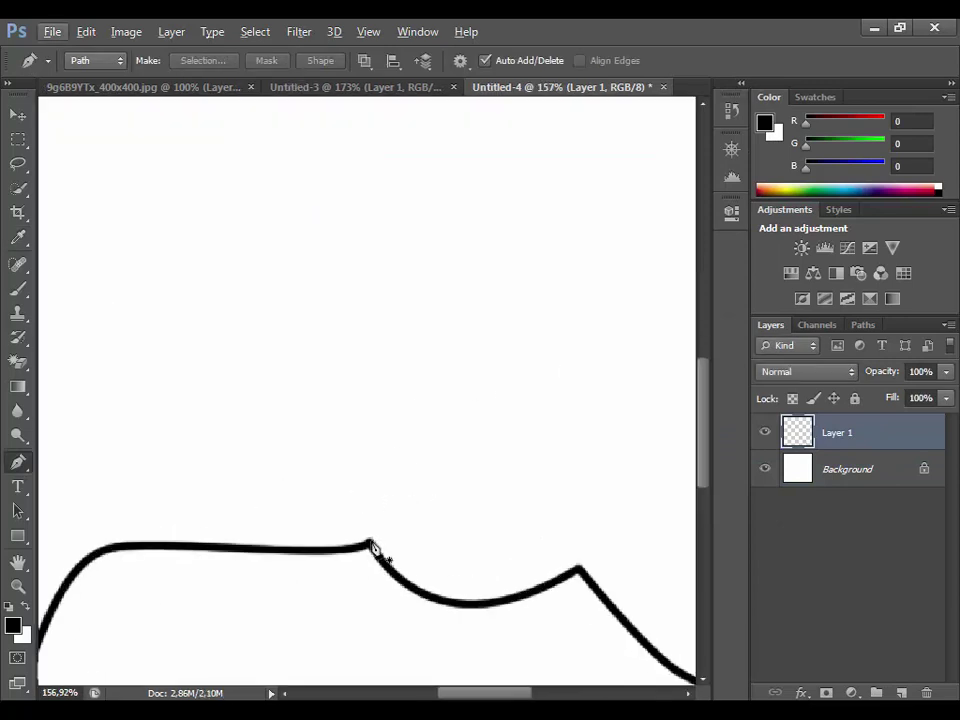
{"action": "scroll", "coordinate": [433, 551], "scroll_direction": "down", "scroll_amount": 5}
{"action": "scroll", "coordinate": [433, 550], "scroll_direction": "up", "scroll_amount": 2}
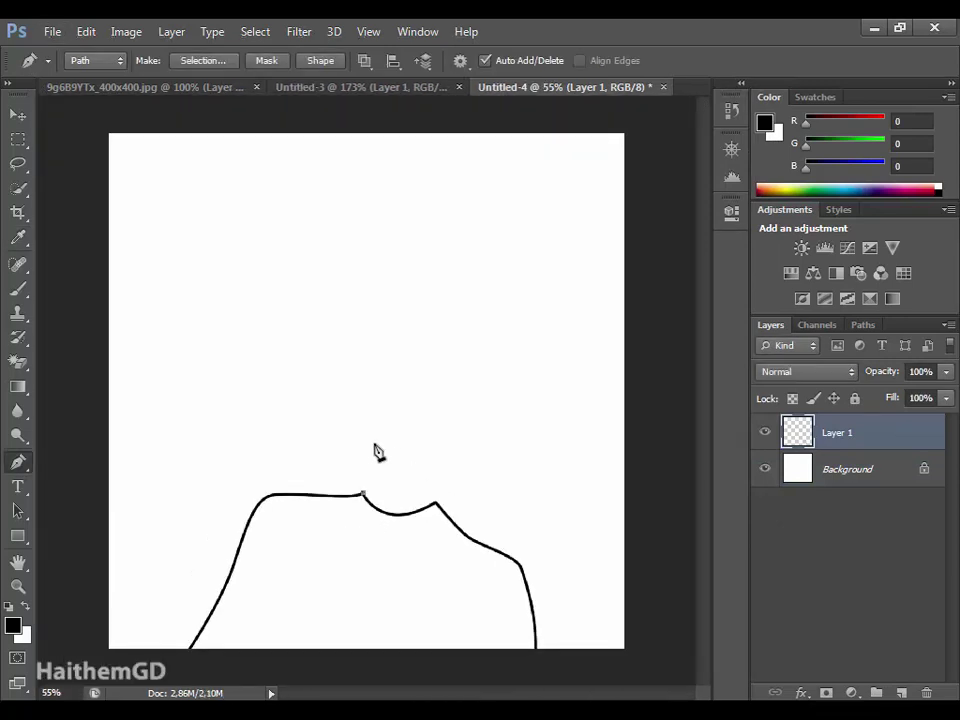
{"action": "scroll", "coordinate": [280, 508], "scroll_direction": "down", "scroll_amount": 1}
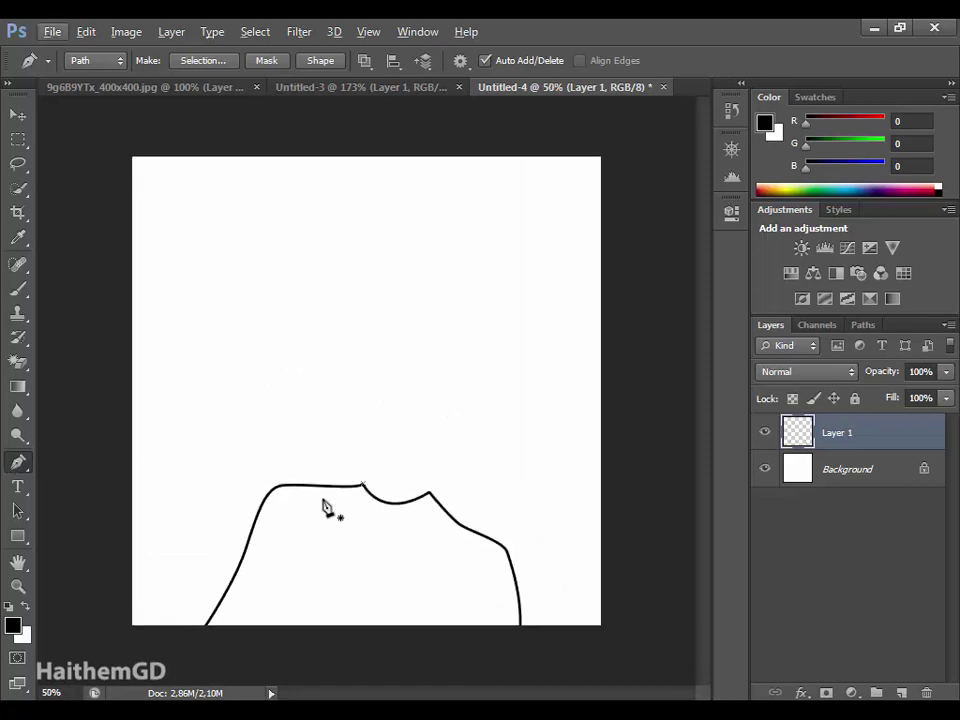
Pick up the path again from its collar endpoint.
{"action": "key", "text": "alt"}
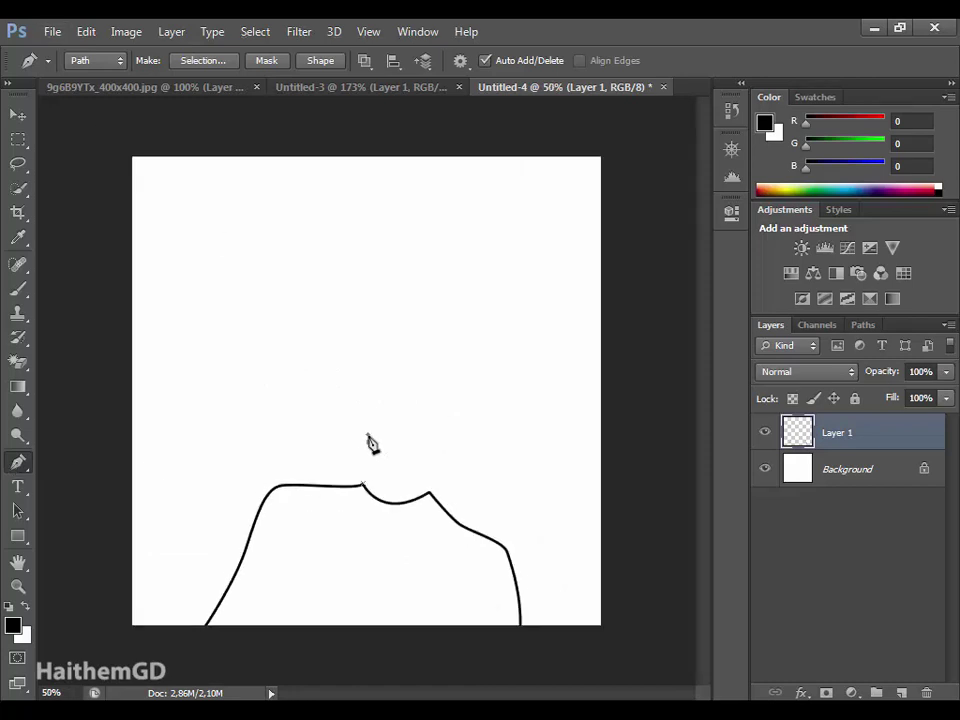
{"action": "scroll", "coordinate": [390, 497], "scroll_direction": "up", "scroll_amount": 1}
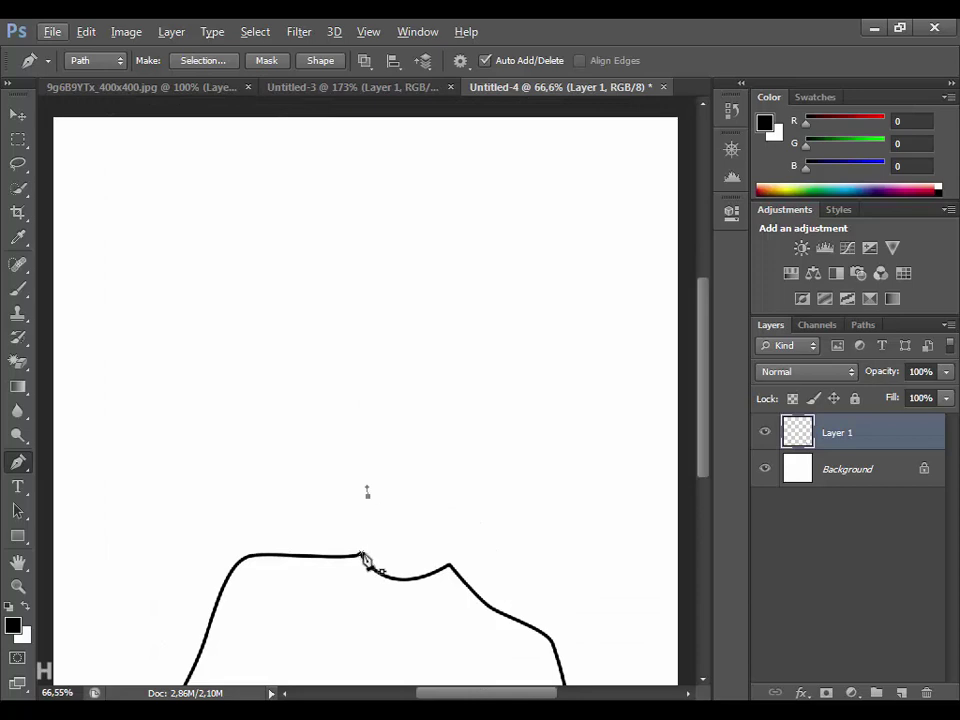
{"action": "left_click", "coordinate": [360, 554]}
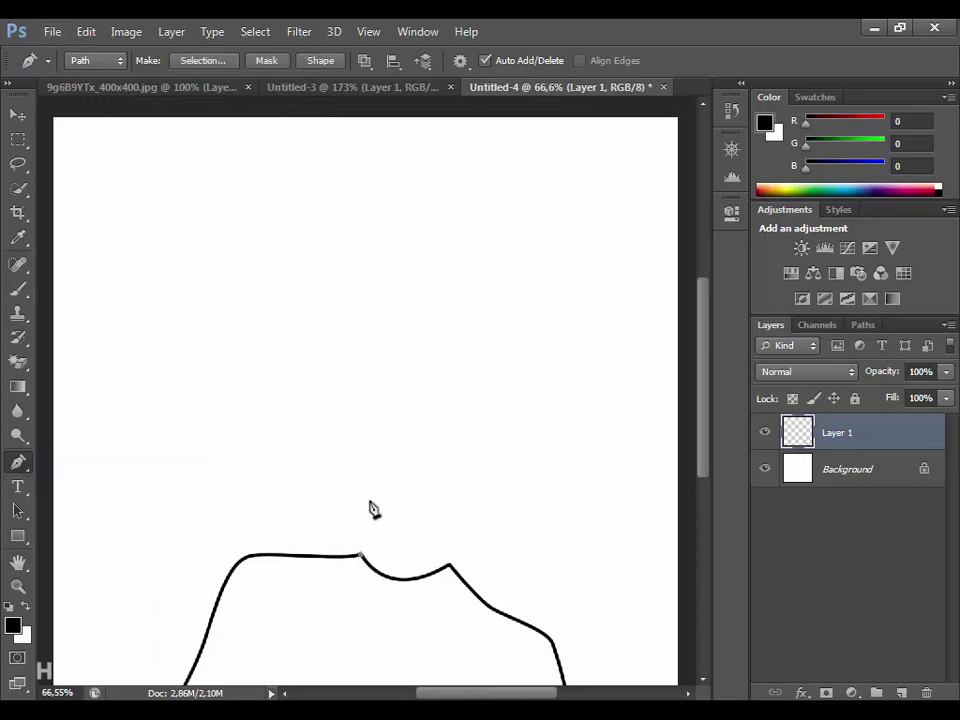
{"action": "scroll", "coordinate": [478, 505], "scroll_direction": "down", "scroll_amount": 1}
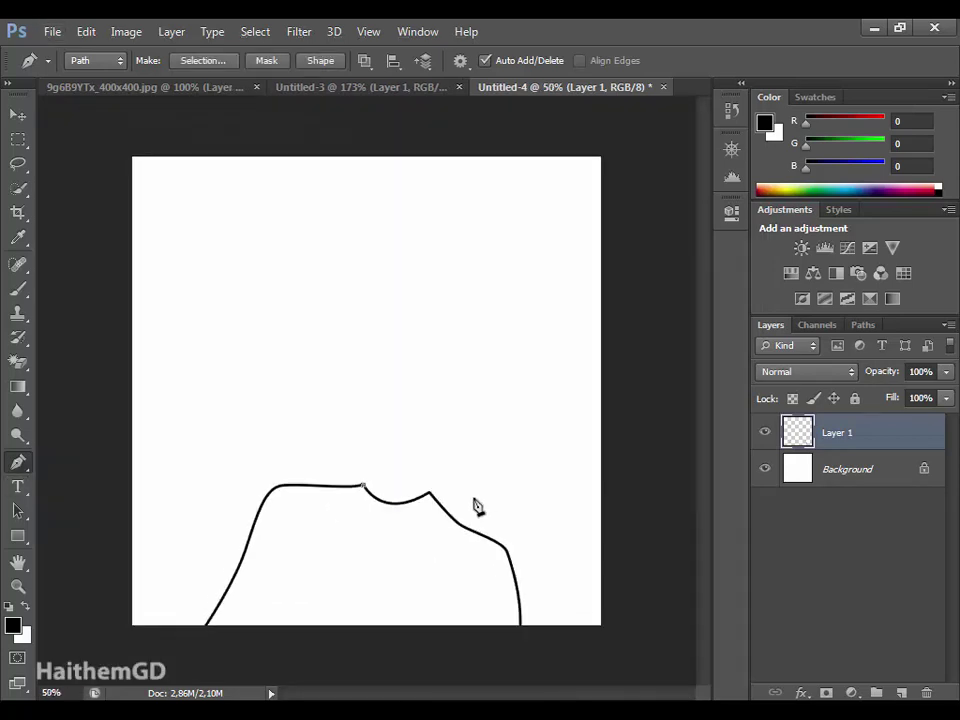
Trace the neck up to the jaw and curve around the back of the head.
{"action": "left_click", "coordinate": [365, 422]}
{"action": "left_click", "coordinate": [316, 408]}
{"action": "left_click_drag", "start_coordinate": [304, 340], "coordinate": [295, 325]}
{"action": "left_click_drag", "start_coordinate": [294, 261], "coordinate": [317, 244]}
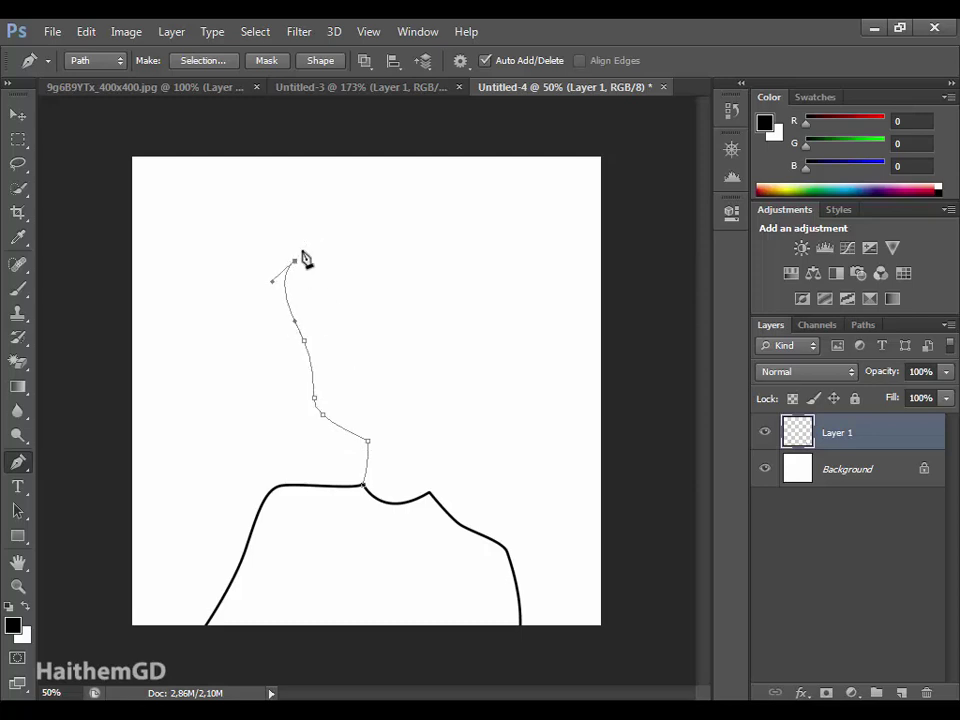
Add jagged hair spikes across the top of the head.
{"action": "left_click", "coordinate": [300, 249]}
{"action": "left_click", "coordinate": [312, 238]}
{"action": "left_click_drag", "start_coordinate": [352, 240], "coordinate": [363, 241]}
{"action": "left_click", "coordinate": [373, 230]}
{"action": "left_click", "coordinate": [383, 225]}
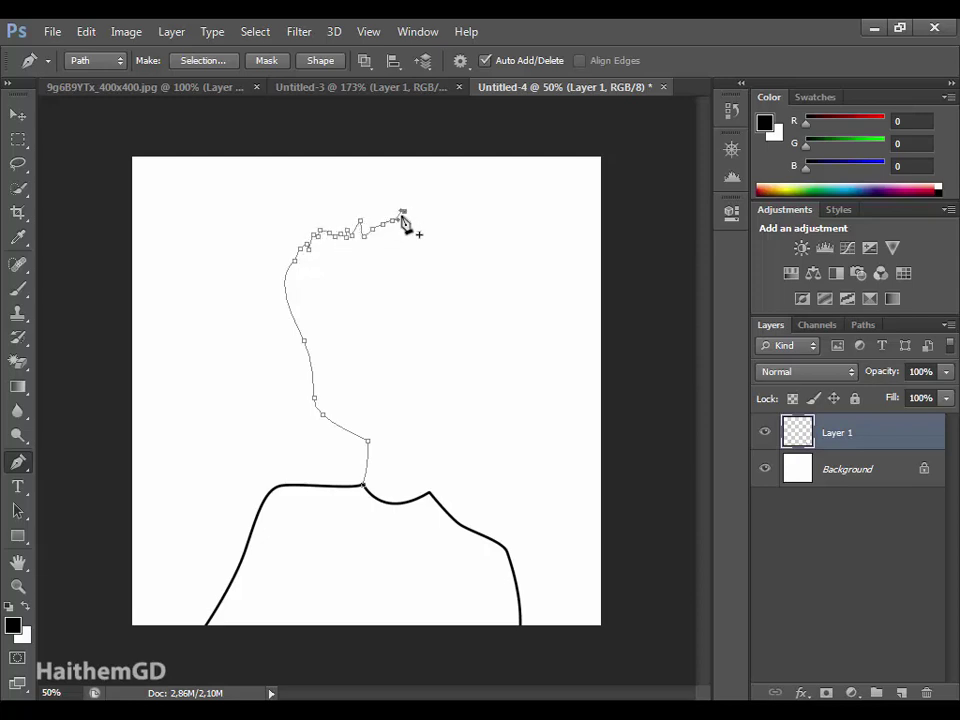
{"action": "left_click", "coordinate": [414, 228]}
{"action": "left_click", "coordinate": [422, 229]}
{"action": "left_click", "coordinate": [443, 231]}
{"action": "left_click", "coordinate": [456, 216]}
Trace the jagged front hair and curve the face line down to the chin.
{"action": "left_click_drag", "start_coordinate": [490, 241], "coordinate": [494, 248]}
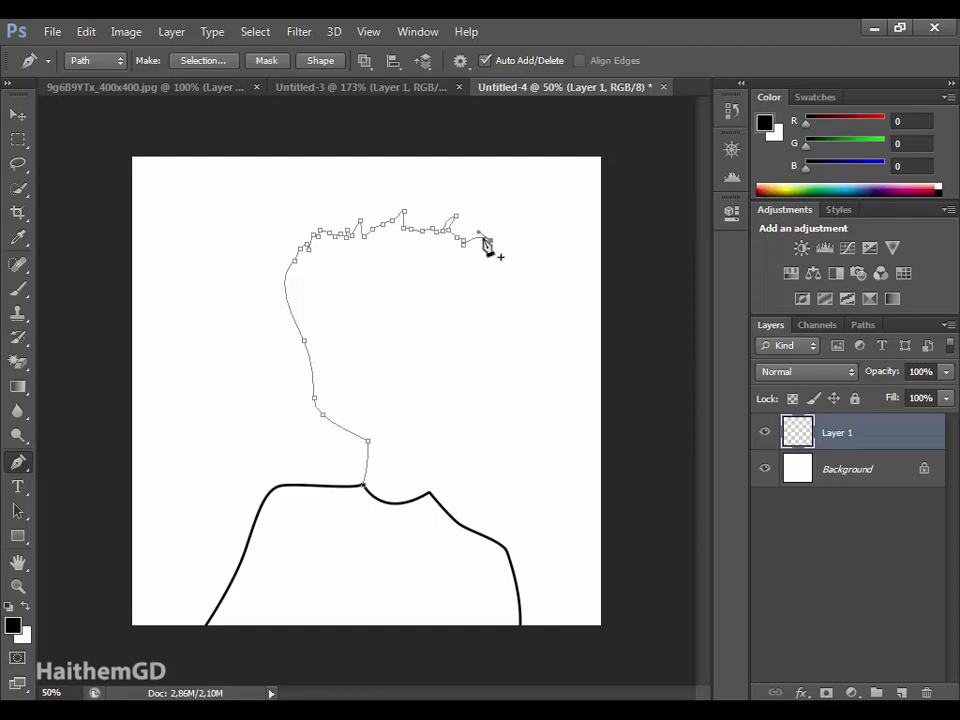
{"action": "left_click", "coordinate": [467, 257]}
{"action": "left_click", "coordinate": [474, 272]}
{"action": "left_click", "coordinate": [478, 282]}
{"action": "left_click_drag", "start_coordinate": [482, 310], "coordinate": [500, 305]}
{"action": "left_click", "coordinate": [512, 320]}
{"action": "left_click_drag", "start_coordinate": [509, 370], "coordinate": [487, 395]}
{"action": "left_click", "coordinate": [477, 386]}
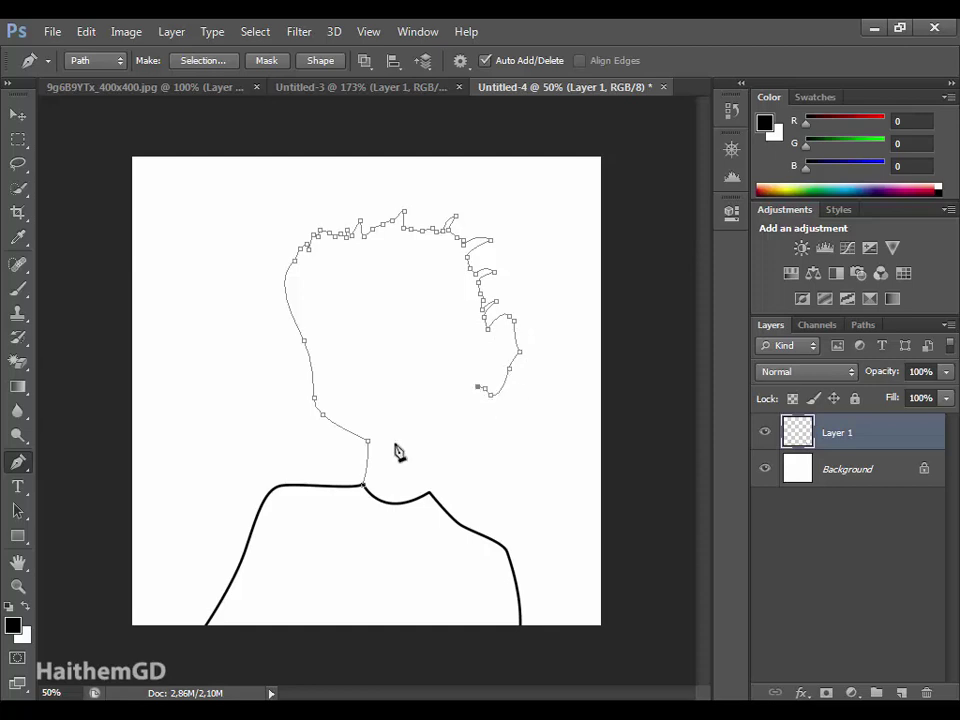
Draw the jaw toward the neck, then undo the misplaced jaw segment via History.
{"action": "left_click_drag", "start_coordinate": [396, 445], "coordinate": [407, 441]}
{"action": "left_click", "coordinate": [396, 445], "text": "alt"}
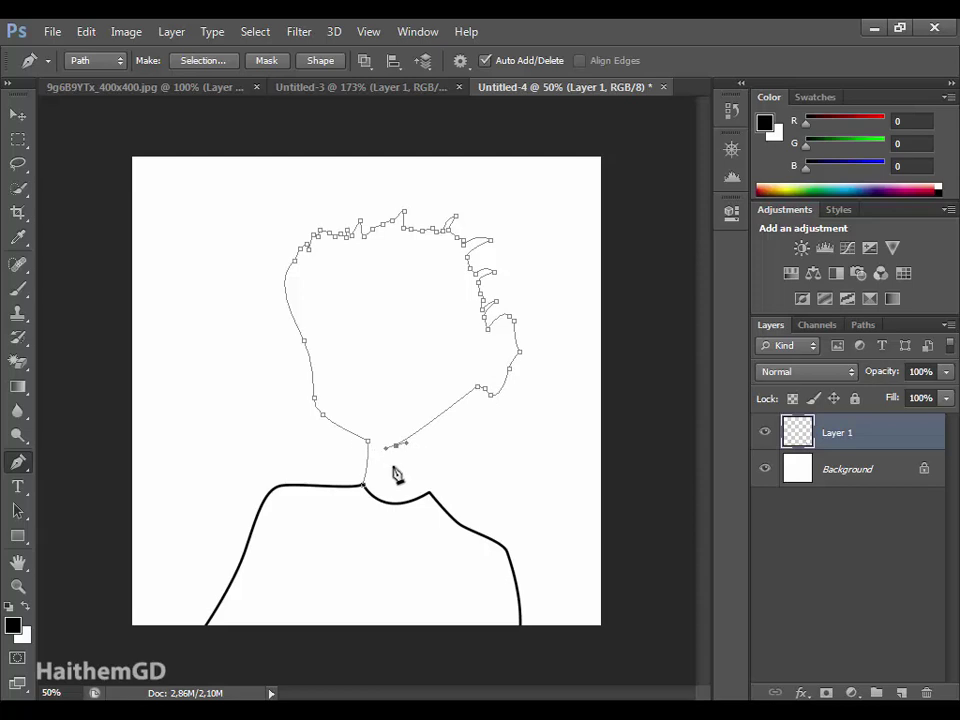
{"action": "left_click", "coordinate": [410, 31]}
{"action": "left_click", "coordinate": [491, 320]}
{"action": "key", "text": "ctrl+alt+z"}
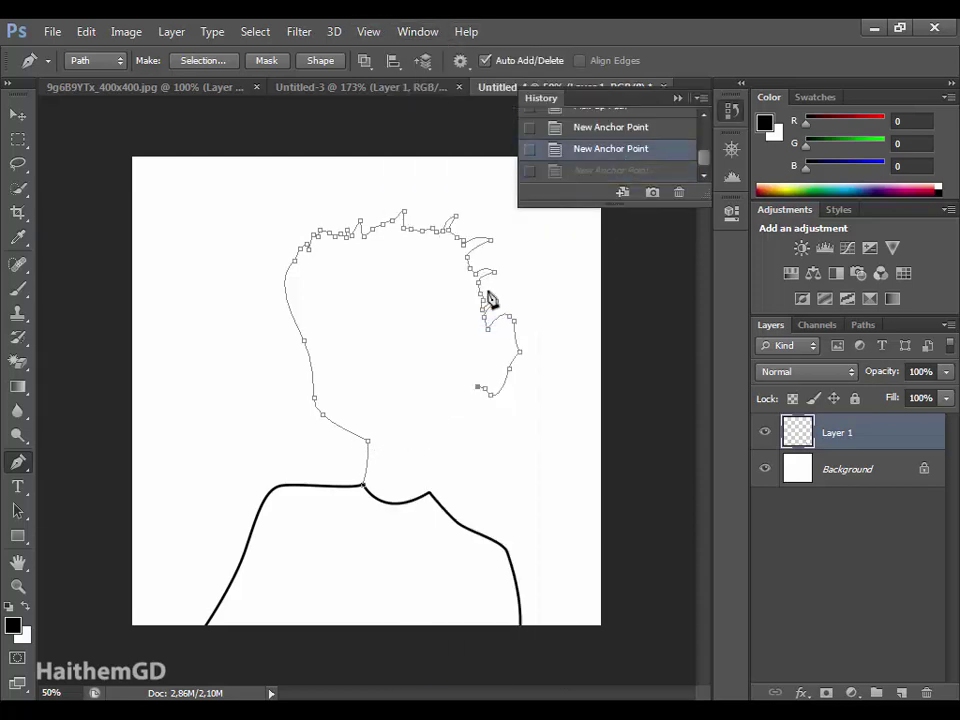
Redraw the jaw, bring the neck down to the collar, and fill the head path.
{"action": "left_click", "coordinate": [436, 419]}
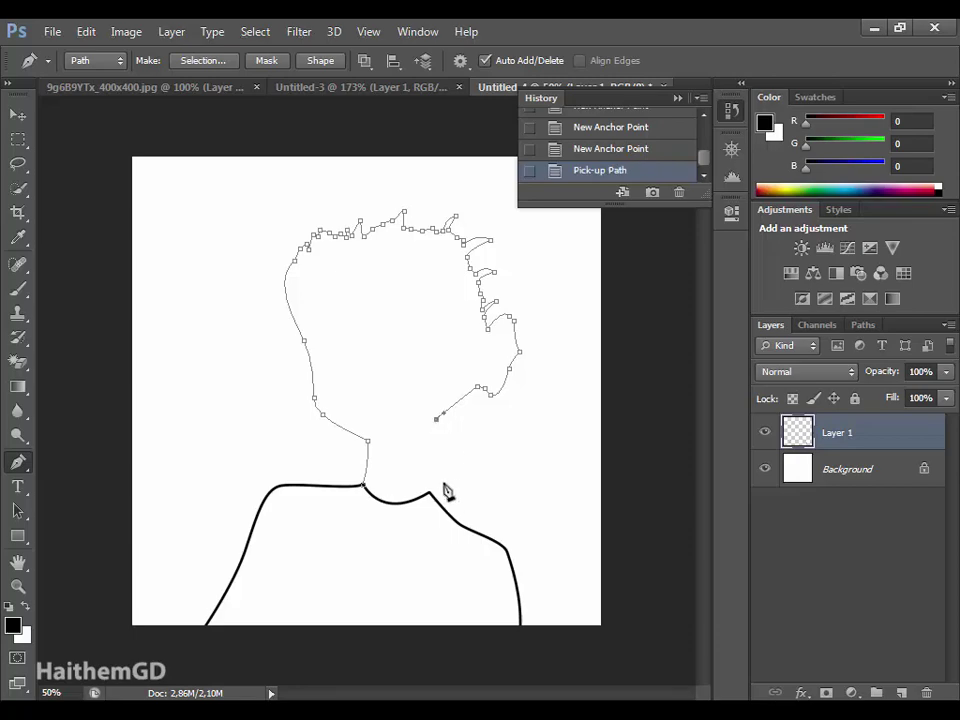
{"action": "left_click", "coordinate": [432, 497]}
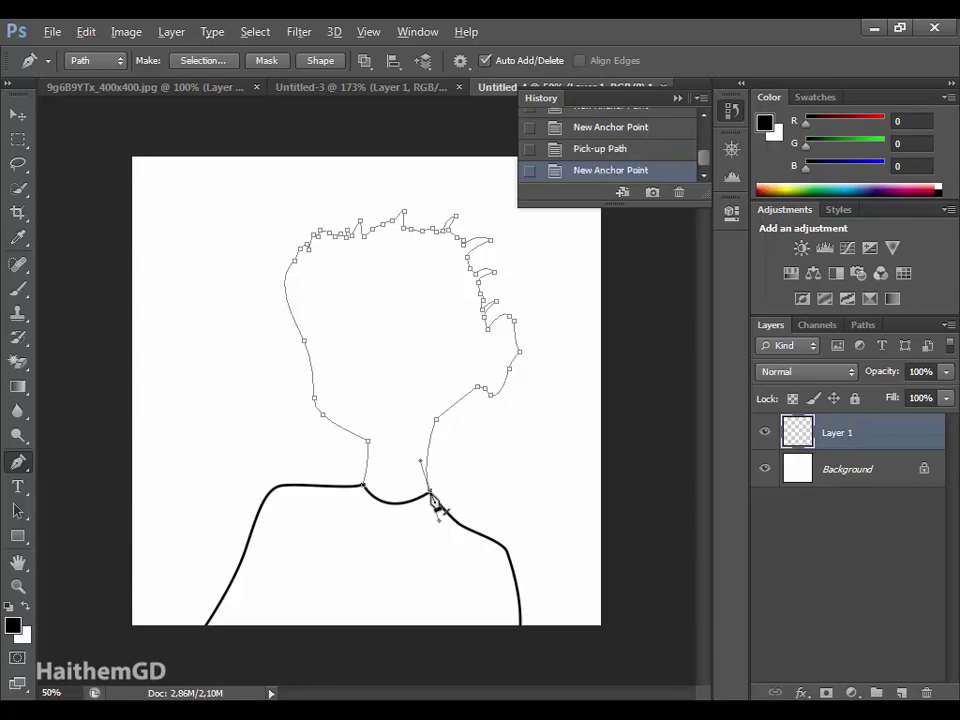
{"action": "right_click", "coordinate": [479, 472]}
{"action": "left_click", "coordinate": [533, 147]}
Undo the black head fill and a trial outline by stepping back in History.
{"action": "left_click", "coordinate": [606, 184]}
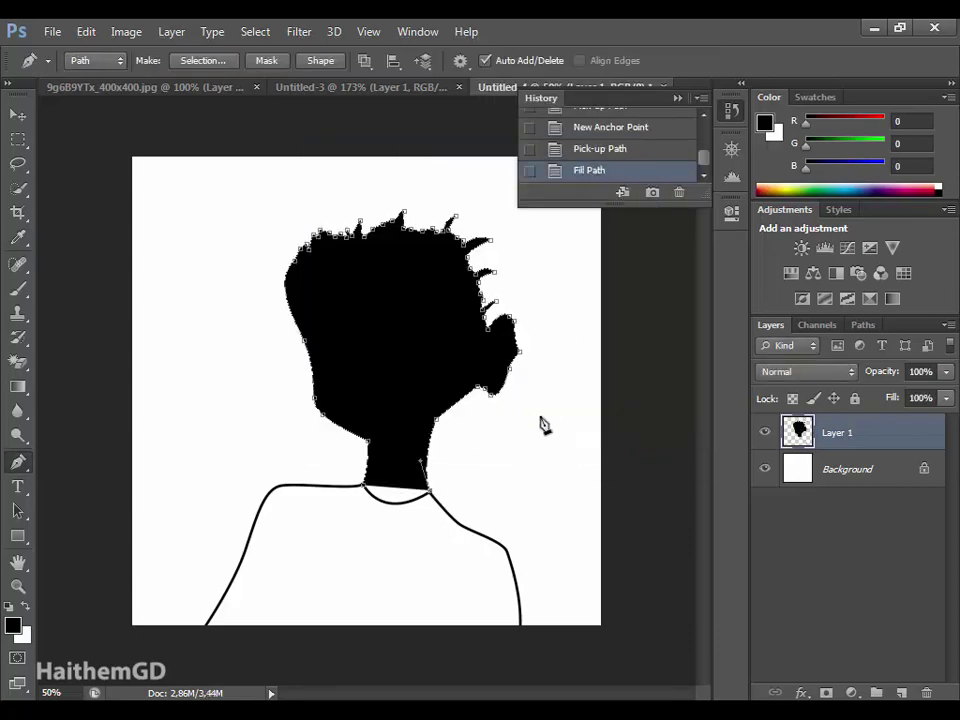
{"action": "left_click", "coordinate": [583, 150]}
{"action": "right_click", "coordinate": [499, 268]}
{"action": "left_click", "coordinate": [536, 395]}
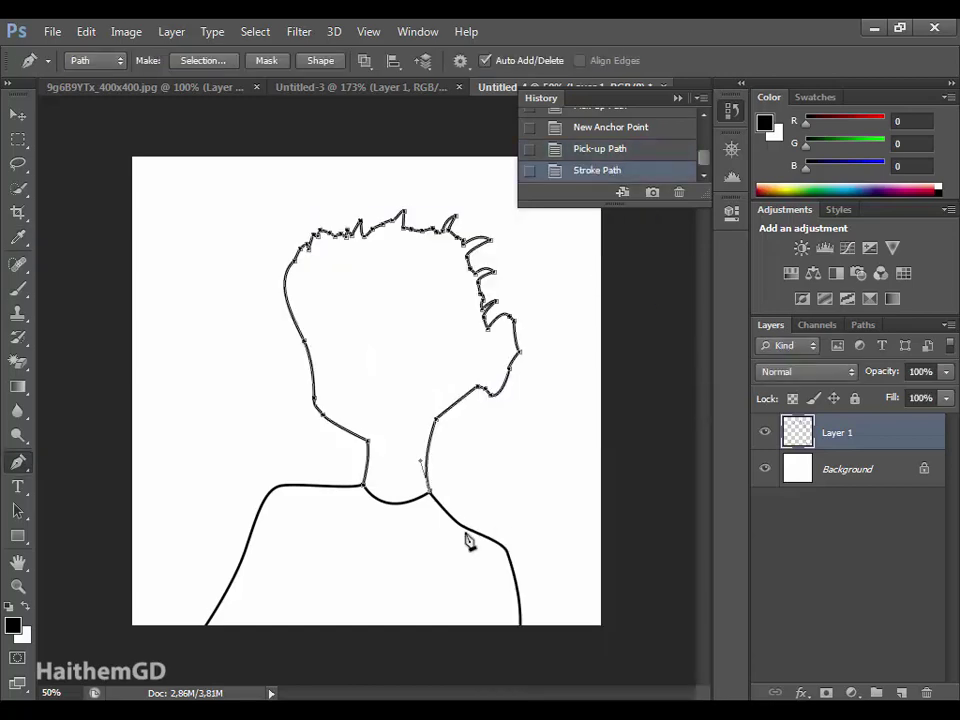
{"action": "scroll", "coordinate": [456, 545], "scroll_direction": "up", "scroll_amount": 5}
{"action": "left_click", "coordinate": [600, 148]}
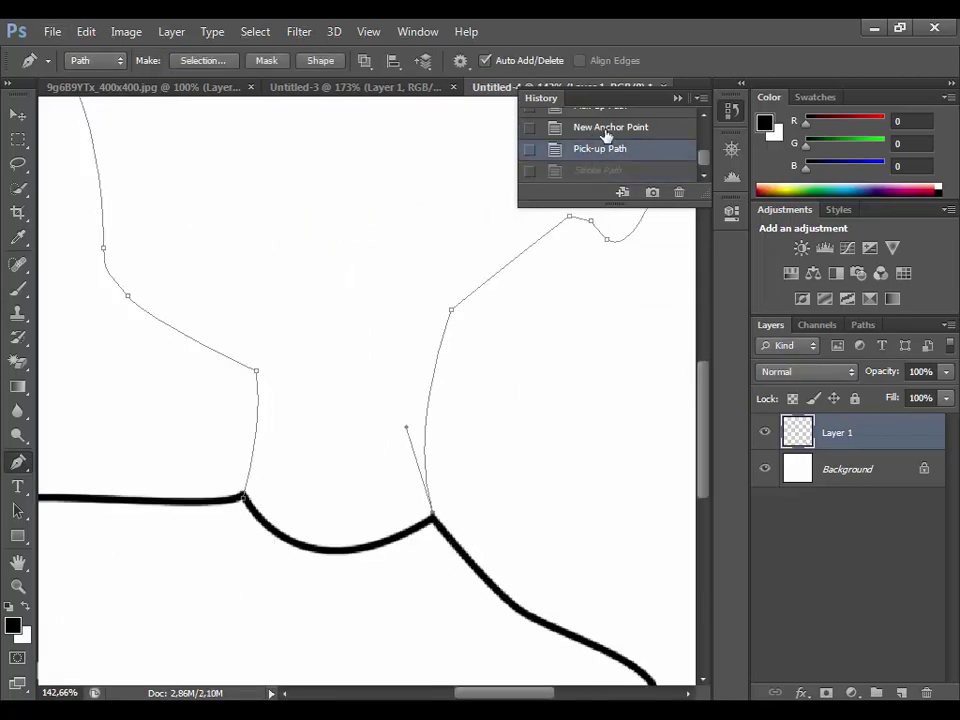
Join the neck line to the collar and stroke the head path with a black brush.
{"action": "left_click", "coordinate": [434, 520]}
{"action": "right_click", "coordinate": [435, 530]}
{"action": "left_click", "coordinate": [568, 300]}
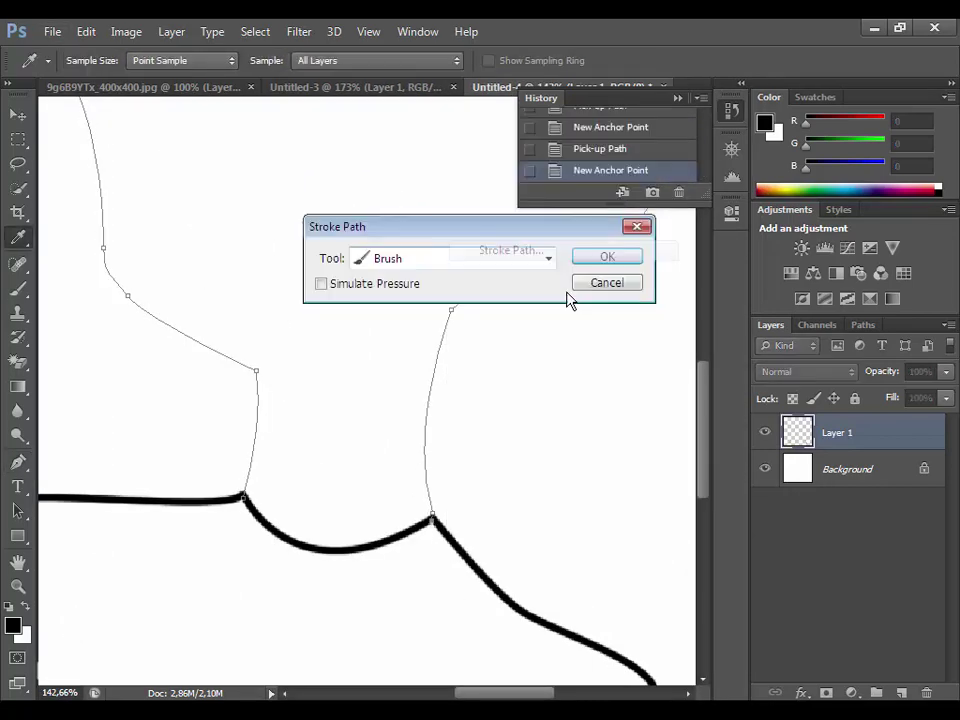
{"action": "left_click", "coordinate": [621, 255]}
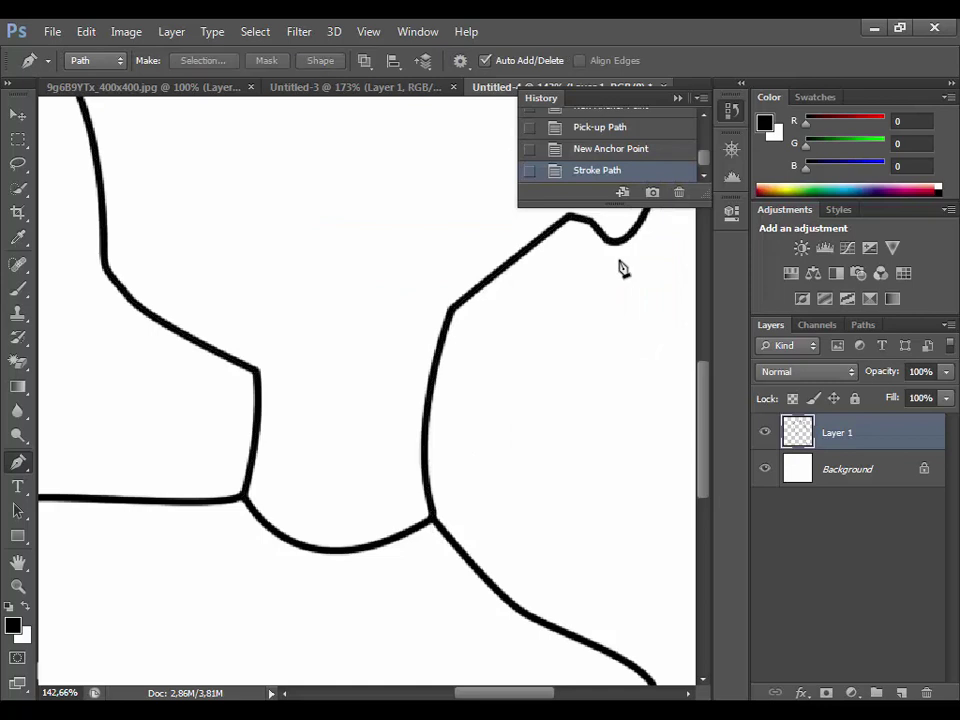
{"action": "scroll", "coordinate": [428, 268], "scroll_direction": "down", "scroll_amount": 5}
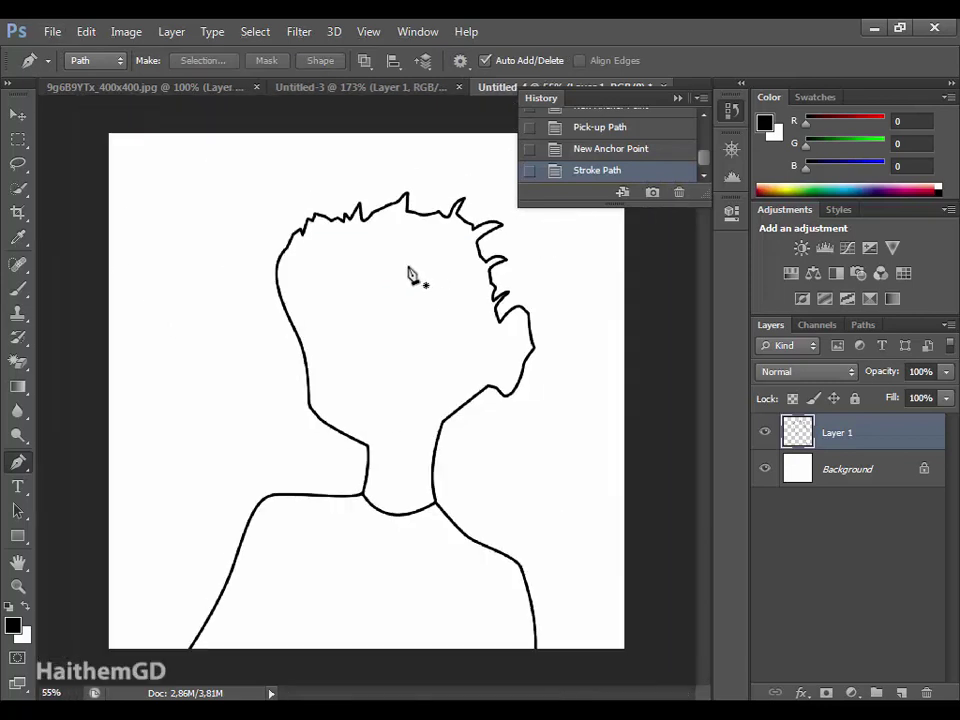
{"action": "scroll", "coordinate": [411, 276], "scroll_direction": "down", "scroll_amount": 1}
{"action": "scroll", "coordinate": [411, 276], "scroll_direction": "up", "scroll_amount": 1}
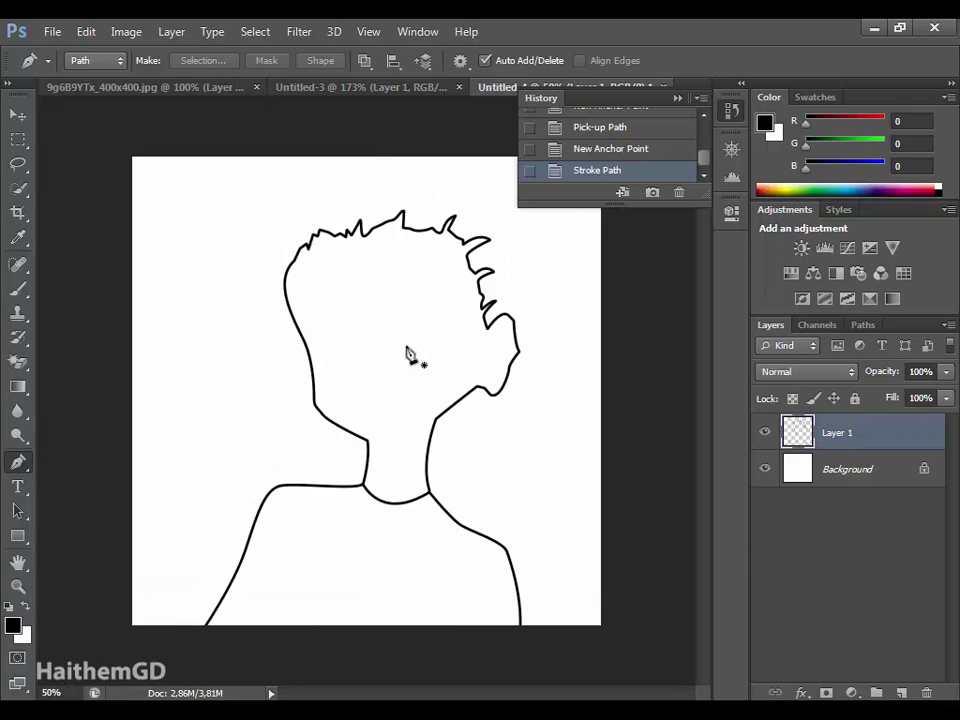
Trace the right eye as a closed shape and stroke it in black.
{"action": "left_click", "coordinate": [411, 342]}
{"action": "left_click", "coordinate": [401, 320]}
{"action": "left_click", "coordinate": [445, 317]}
{"action": "left_click", "coordinate": [469, 333]}
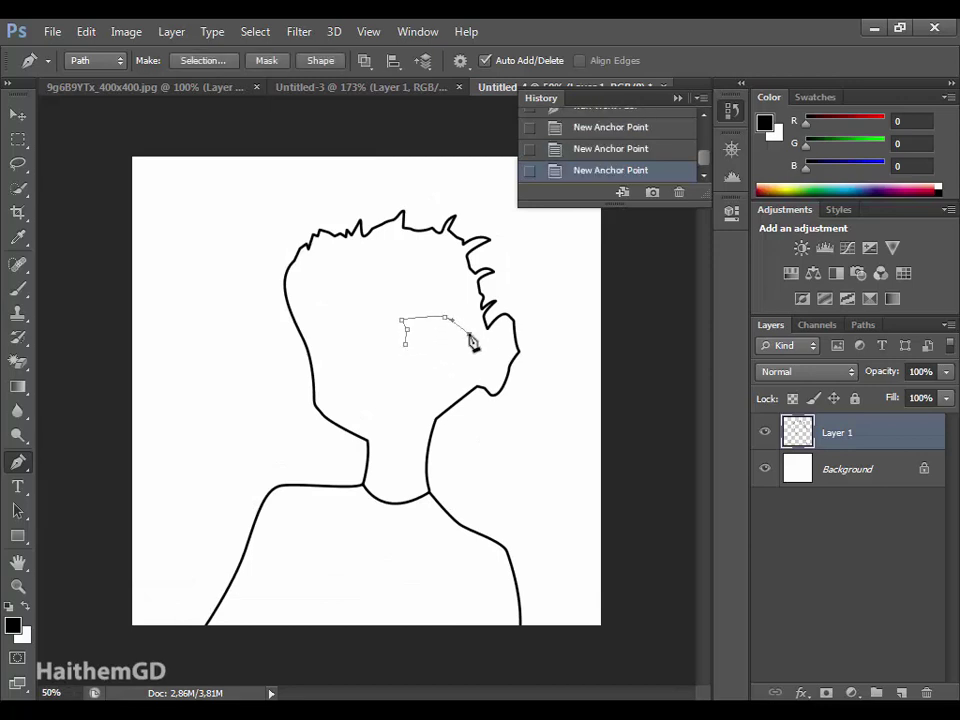
{"action": "left_click", "coordinate": [434, 355]}
{"action": "left_click", "coordinate": [405, 343]}
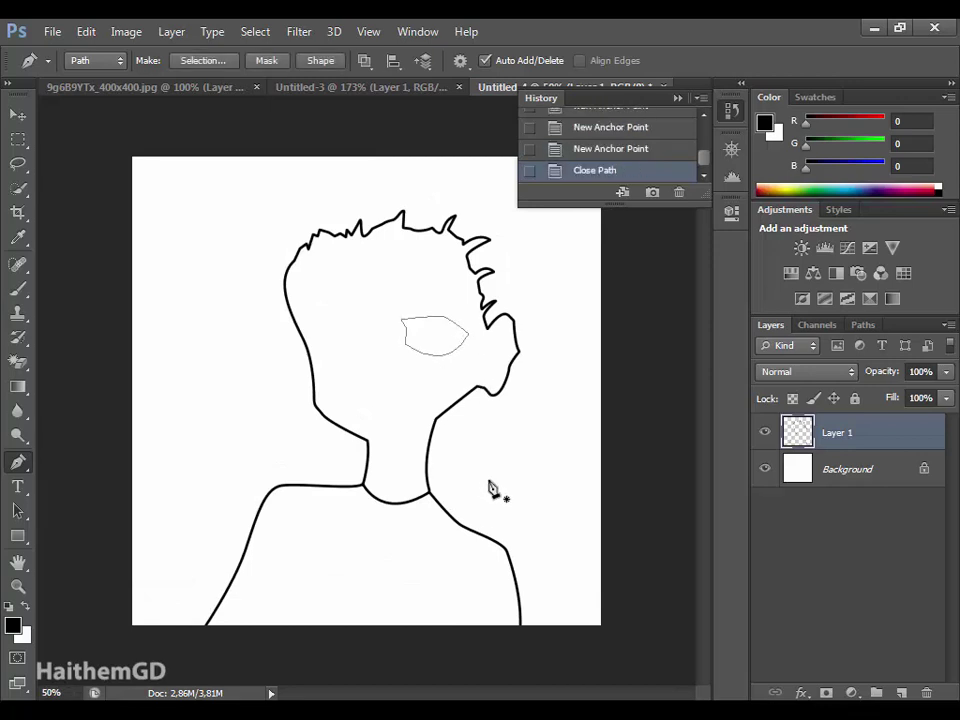
{"action": "right_click", "coordinate": [493, 364]}
{"action": "left_click", "coordinate": [550, 470]}
{"action": "left_click", "coordinate": [606, 255]}
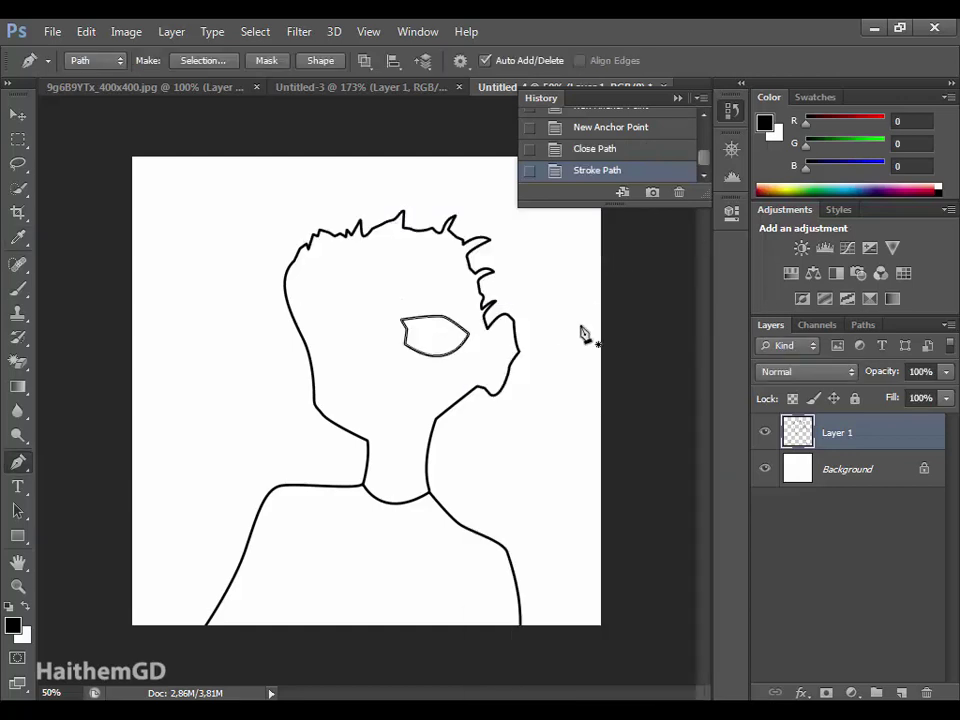
Trace the thick upper lid inside the eye, close it, and fill it black.
{"action": "left_click", "coordinate": [411, 326]}
{"action": "left_click", "coordinate": [473, 339]}
{"action": "left_click", "coordinate": [460, 340]}
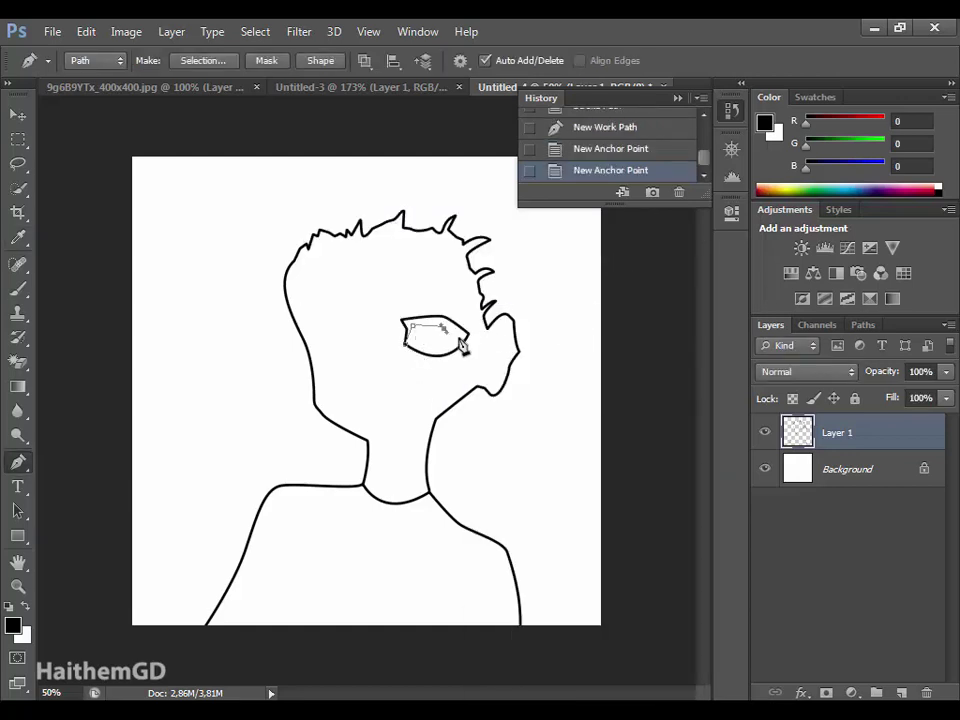
{"action": "scroll", "coordinate": [465, 355], "scroll_direction": "up", "scroll_amount": 2}
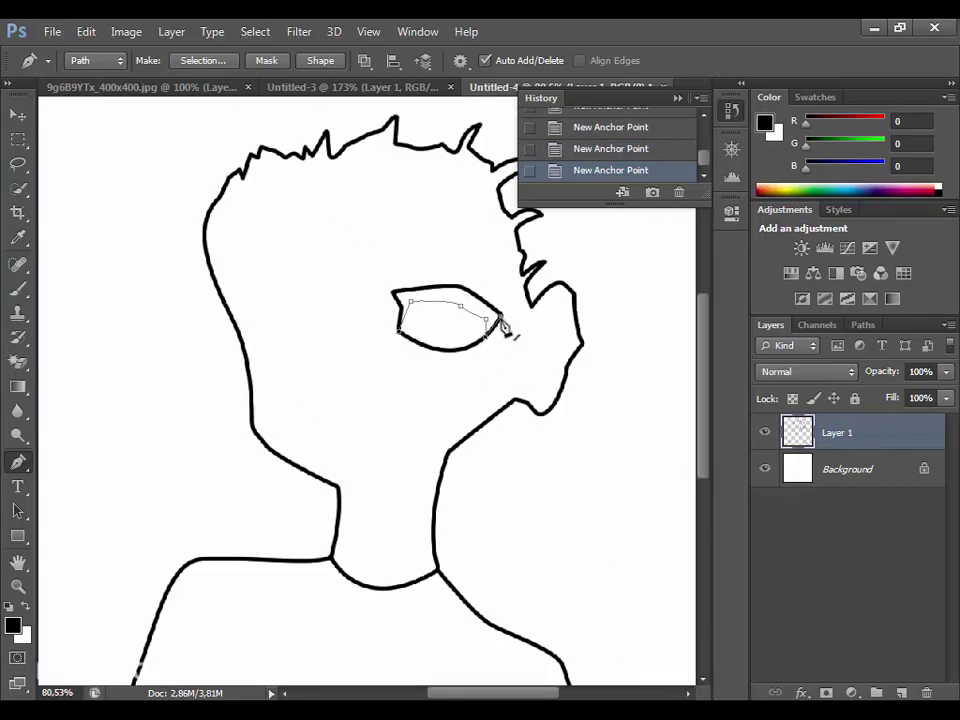
{"action": "scroll", "coordinate": [505, 330], "scroll_direction": "up", "scroll_amount": 4}
{"action": "scroll", "coordinate": [400, 290], "scroll_direction": "up", "scroll_amount": 2}
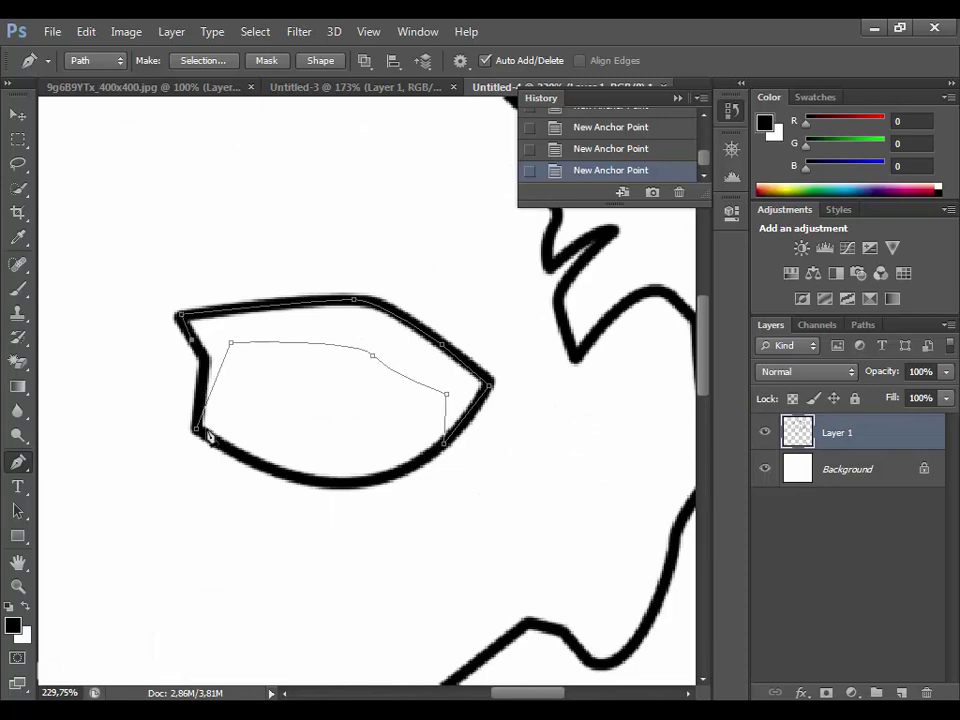
{"action": "left_click", "coordinate": [197, 431]}
{"action": "right_click", "coordinate": [184, 514]}
{"action": "key", "text": "Return"}
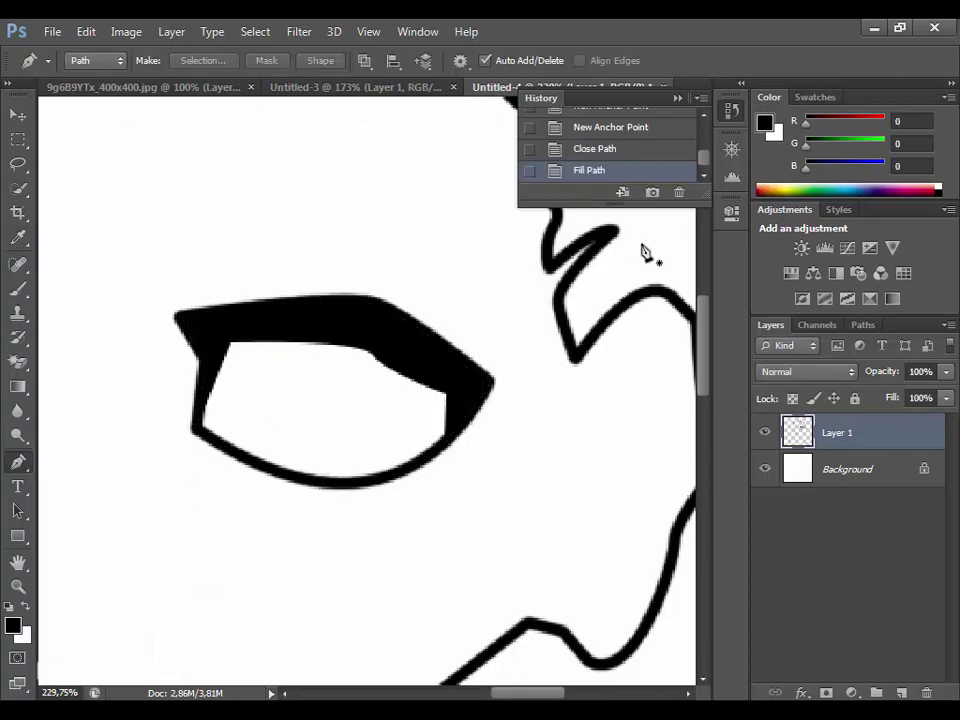
{"action": "scroll", "coordinate": [560, 270], "scroll_direction": "down", "scroll_amount": 2}
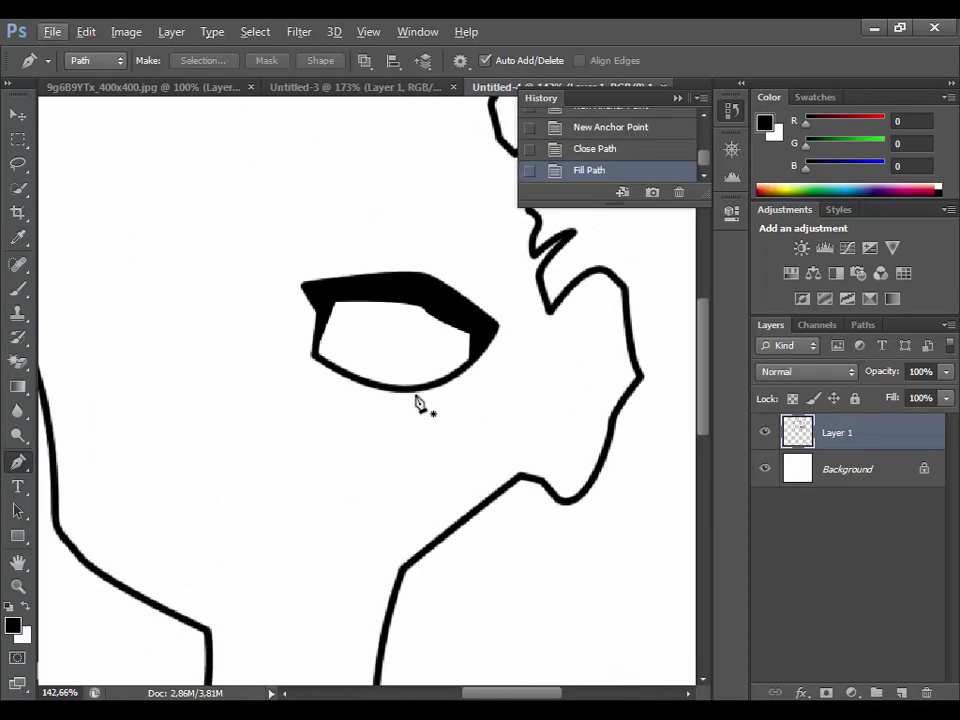
{"action": "scroll", "coordinate": [407, 387], "scroll_direction": "down", "scroll_amount": 2}
{"action": "scroll", "coordinate": [407, 387], "scroll_direction": "down", "scroll_amount": 1}
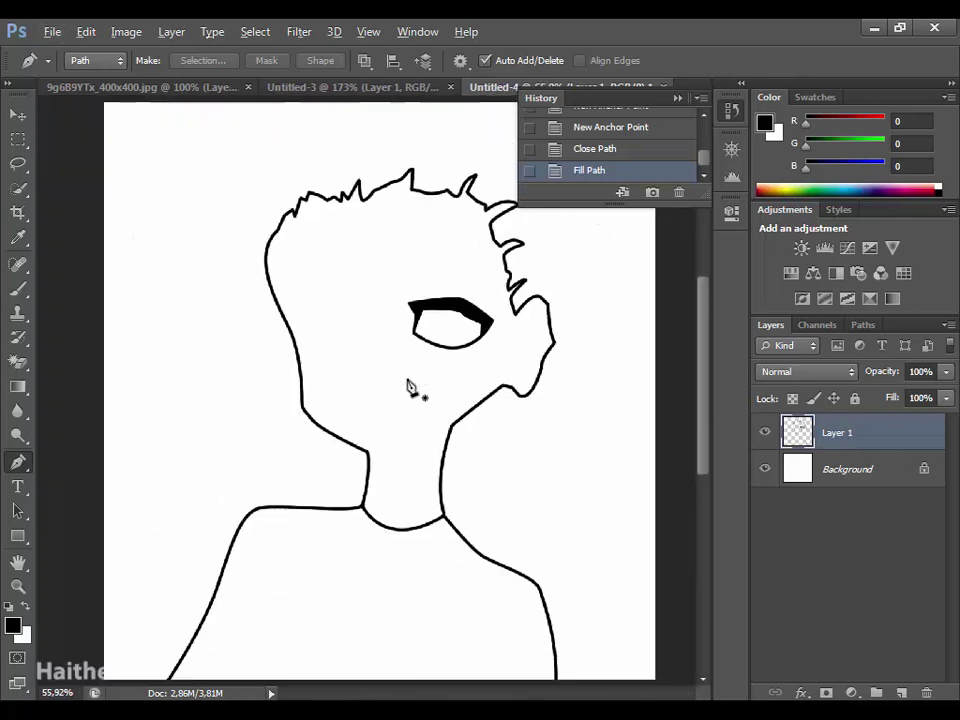
{"action": "scroll", "coordinate": [407, 387], "scroll_direction": "down", "scroll_amount": 1}
Trace the left eye as a closed shape and stroke it with the black brush.
{"action": "left_click", "coordinate": [312, 358]}
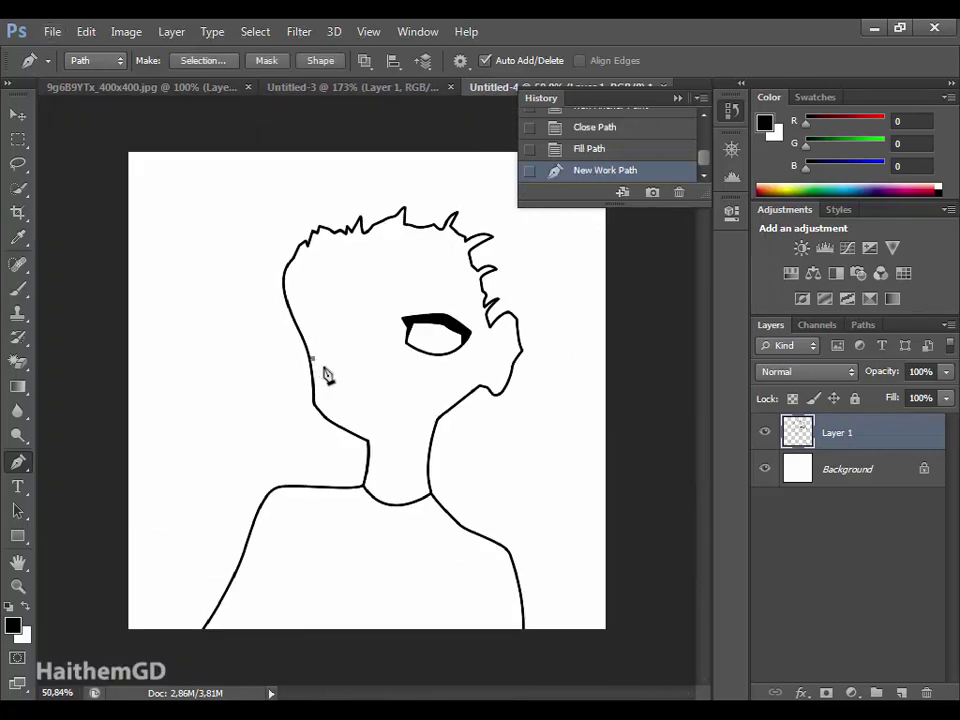
{"action": "left_click_drag", "start_coordinate": [347, 371], "coordinate": [364, 367]}
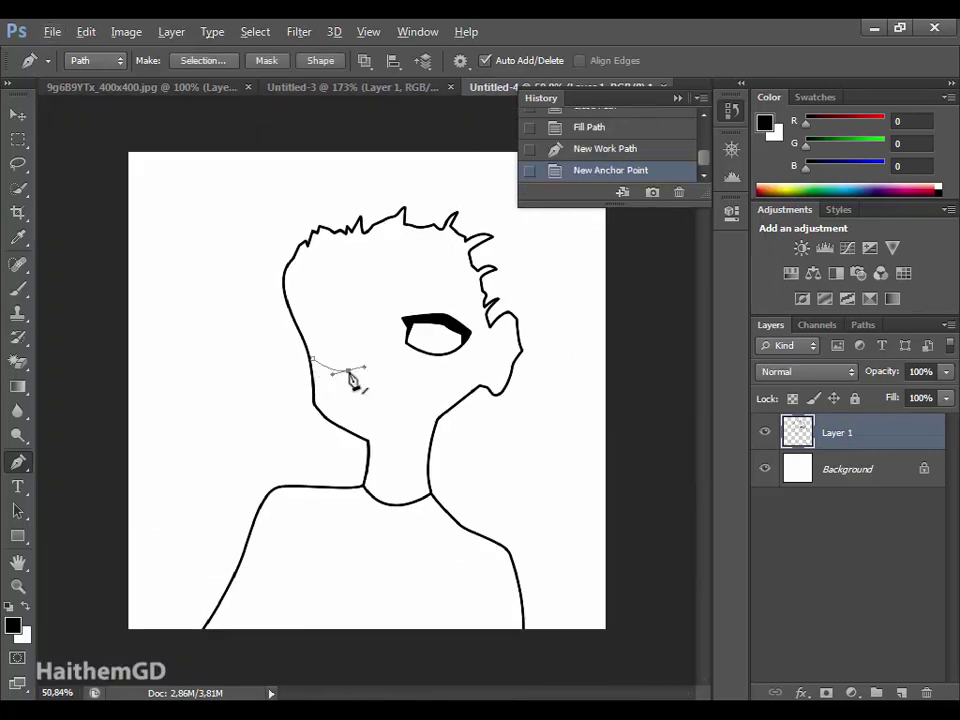
{"action": "left_click", "coordinate": [348, 372]}
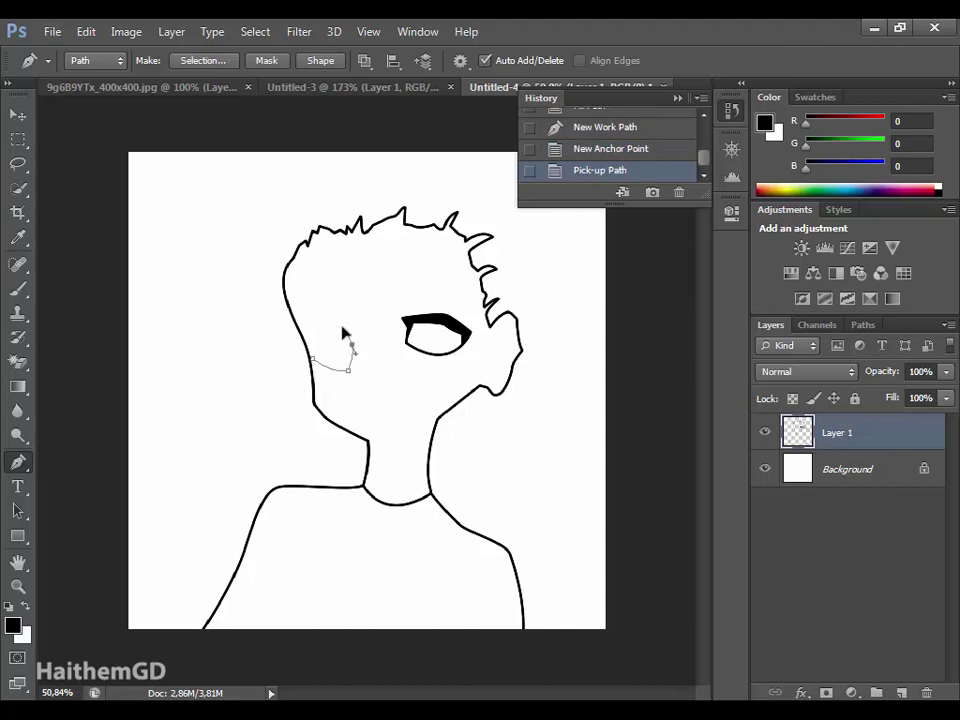
{"action": "left_click_drag", "start_coordinate": [337, 323], "coordinate": [352, 346]}
{"action": "left_click", "coordinate": [352, 345]}
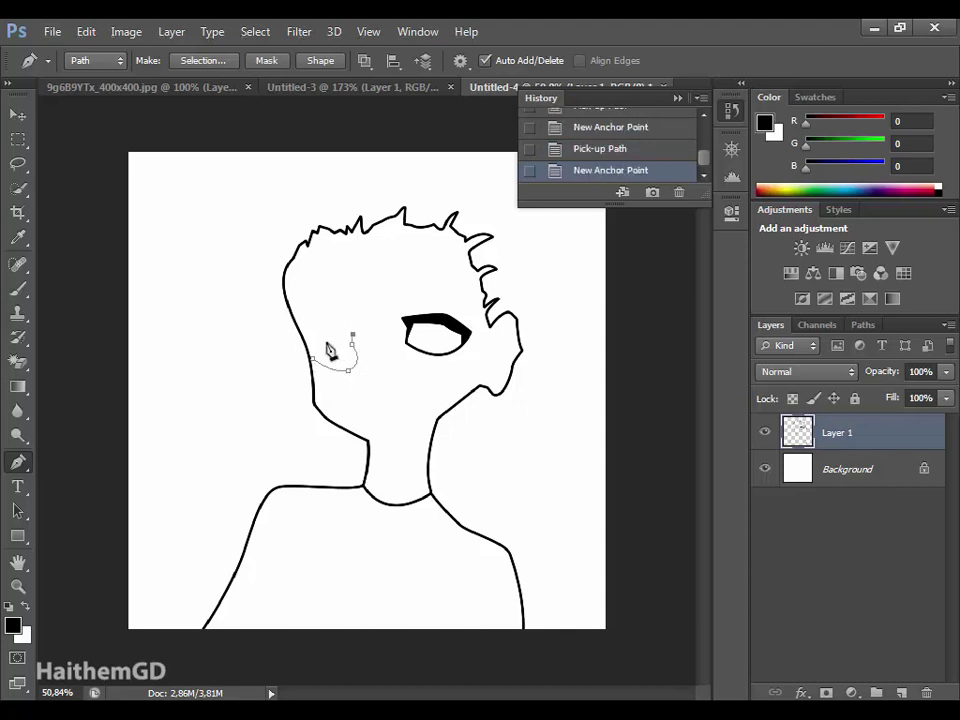
{"action": "left_click", "coordinate": [320, 346]}
{"action": "left_click", "coordinate": [315, 362]}
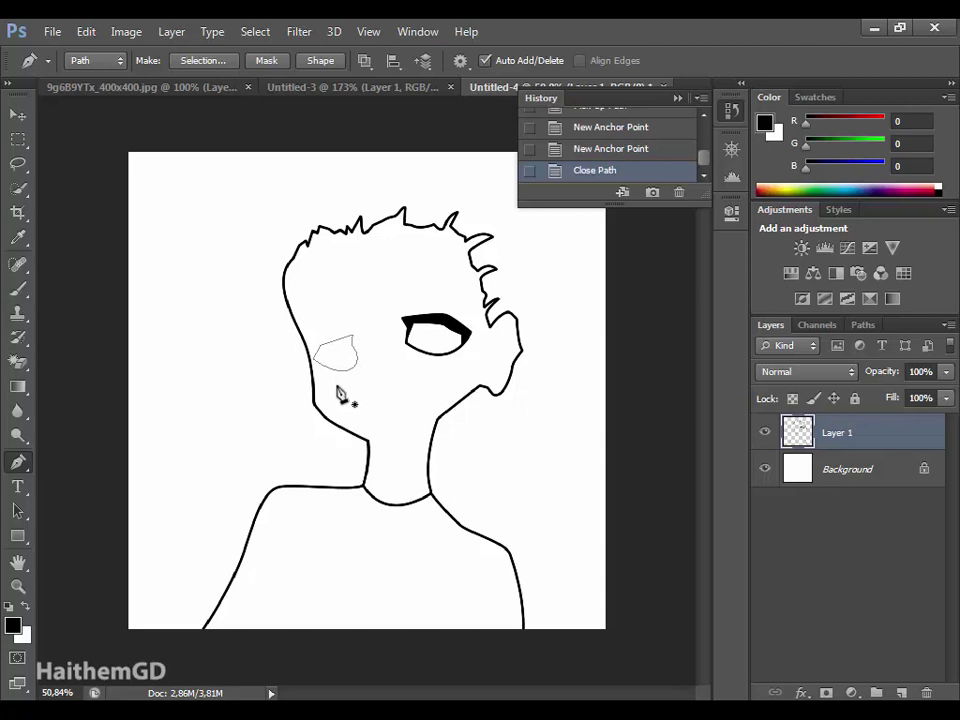
{"action": "right_click", "coordinate": [343, 392]}
{"action": "left_click", "coordinate": [300, 300]}
{"action": "left_click", "coordinate": [604, 256]}
Start the left upper lid path, redoing one misplaced anchor.
{"action": "left_click", "coordinate": [320, 362]}
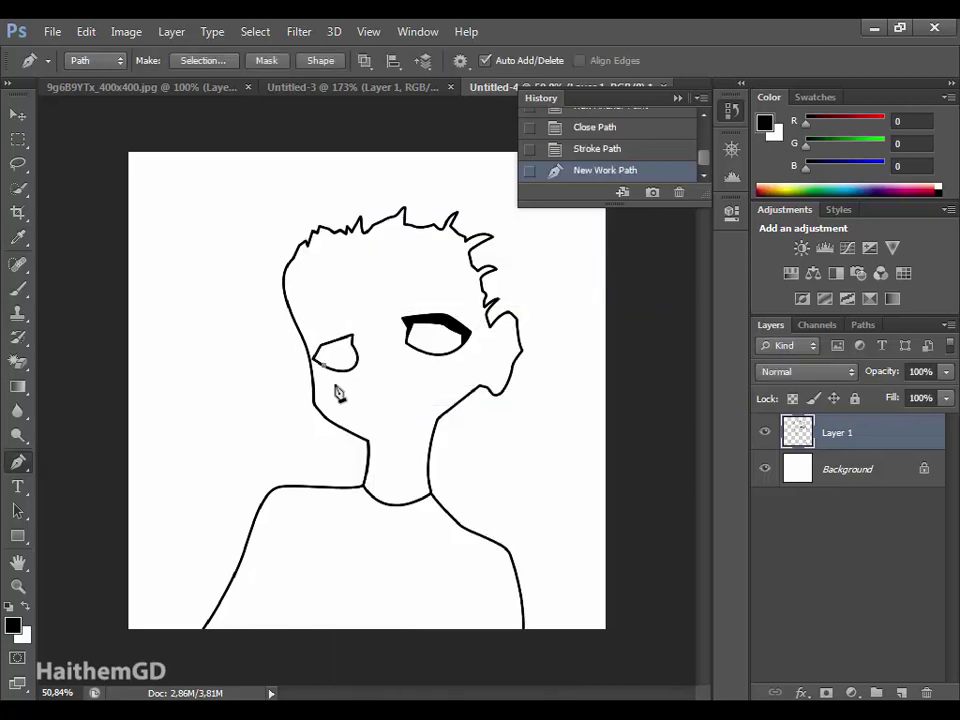
{"action": "left_click", "coordinate": [336, 355]}
{"action": "key", "text": "ctrl+z"}
{"action": "left_click", "coordinate": [337, 356]}
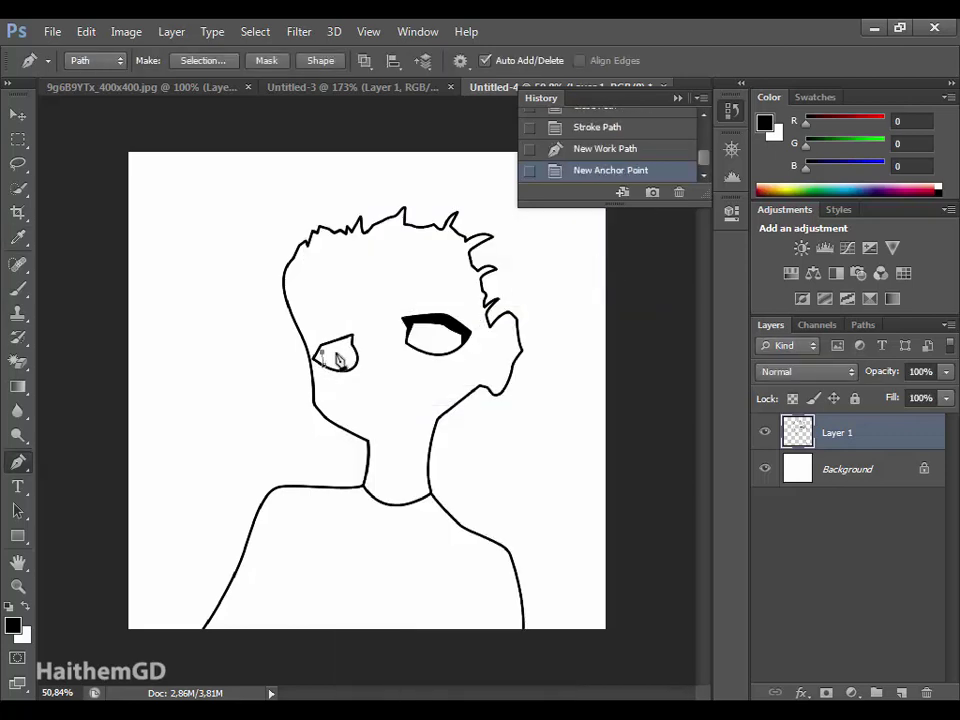
{"action": "left_click", "coordinate": [357, 352]}
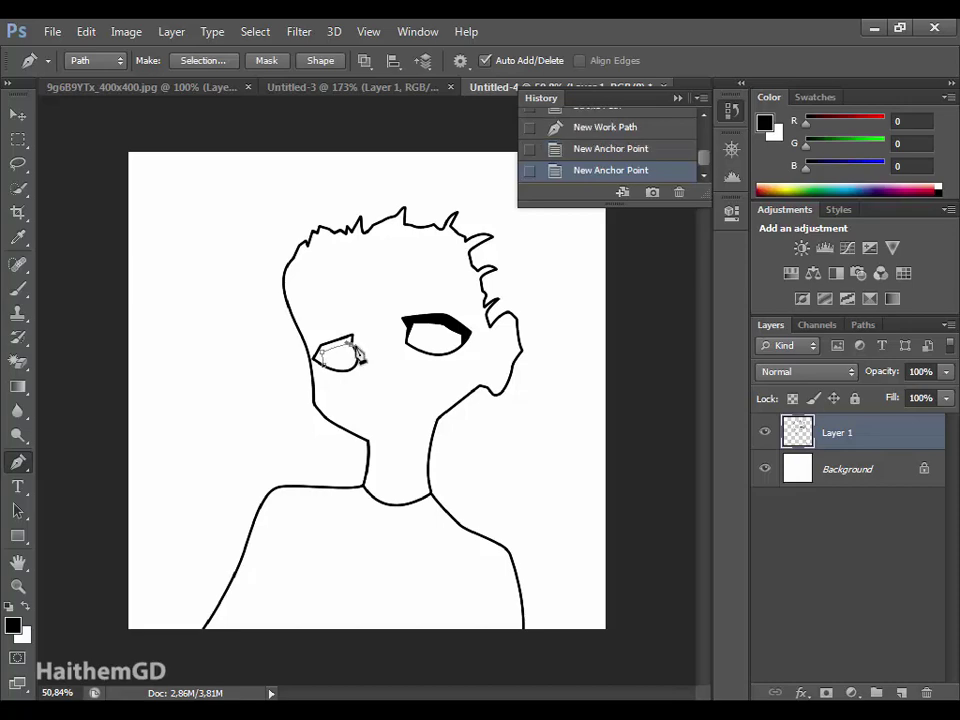
{"action": "scroll", "coordinate": [358, 352], "scroll_direction": "up", "scroll_amount": 3}
{"action": "scroll", "coordinate": [347, 326], "scroll_direction": "up", "scroll_amount": 3}
Close the lid path and fill it with black.
{"action": "left_click", "coordinate": [343, 311]}
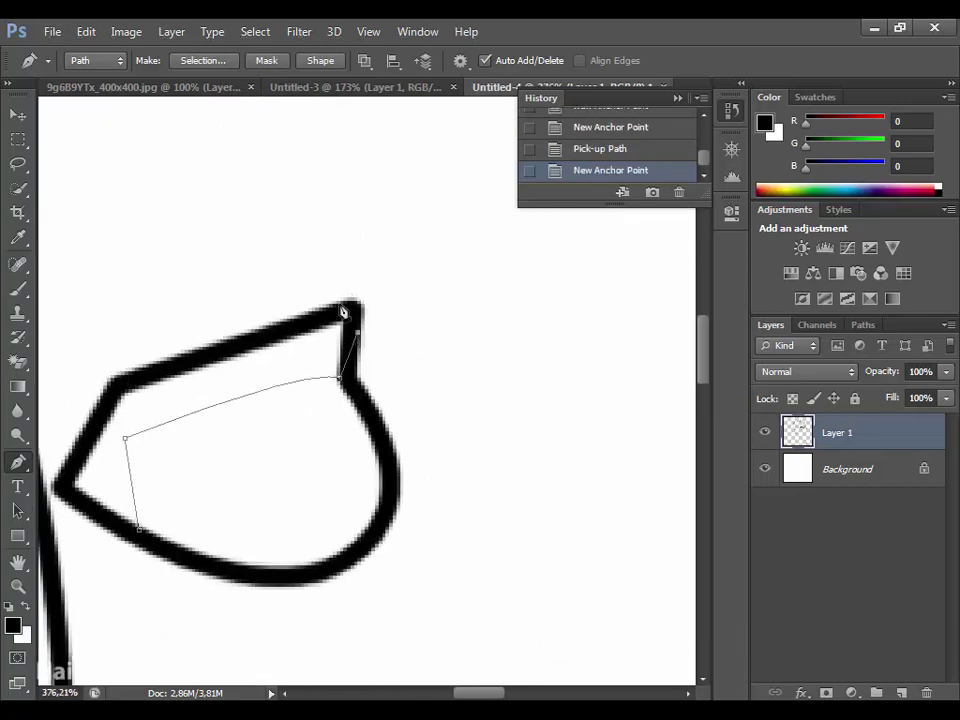
{"action": "left_click", "coordinate": [225, 364]}
{"action": "left_click", "coordinate": [118, 403]}
{"action": "left_click", "coordinate": [73, 490]}
{"action": "right_click", "coordinate": [167, 72]}
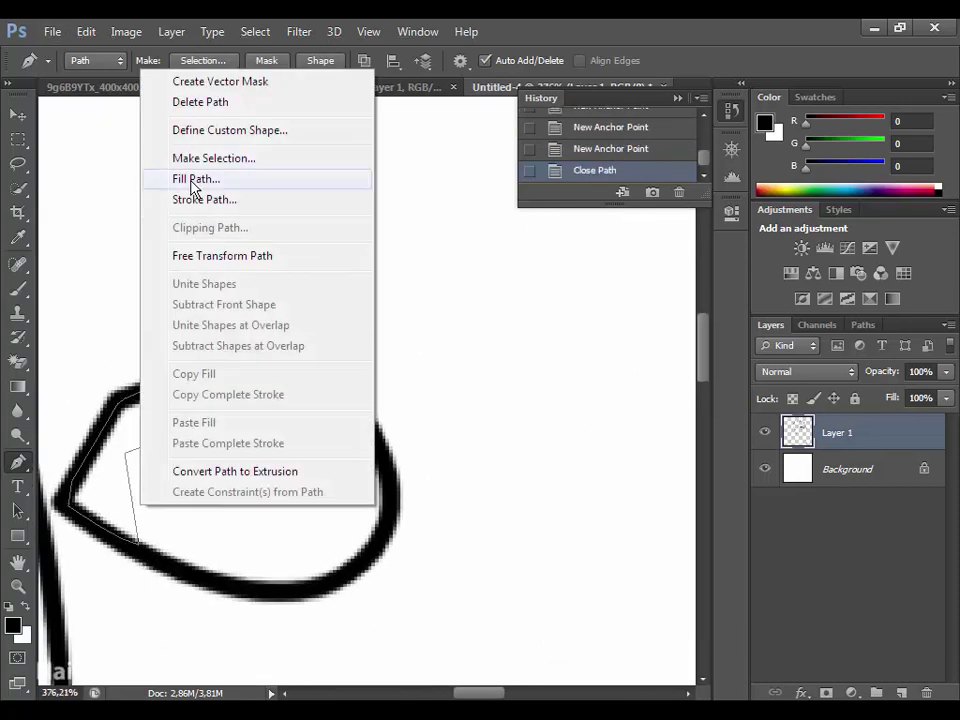
{"action": "left_click", "coordinate": [193, 186]}
{"action": "left_click", "coordinate": [632, 231]}
{"action": "scroll", "coordinate": [311, 450], "scroll_direction": "down", "scroll_amount": 4}
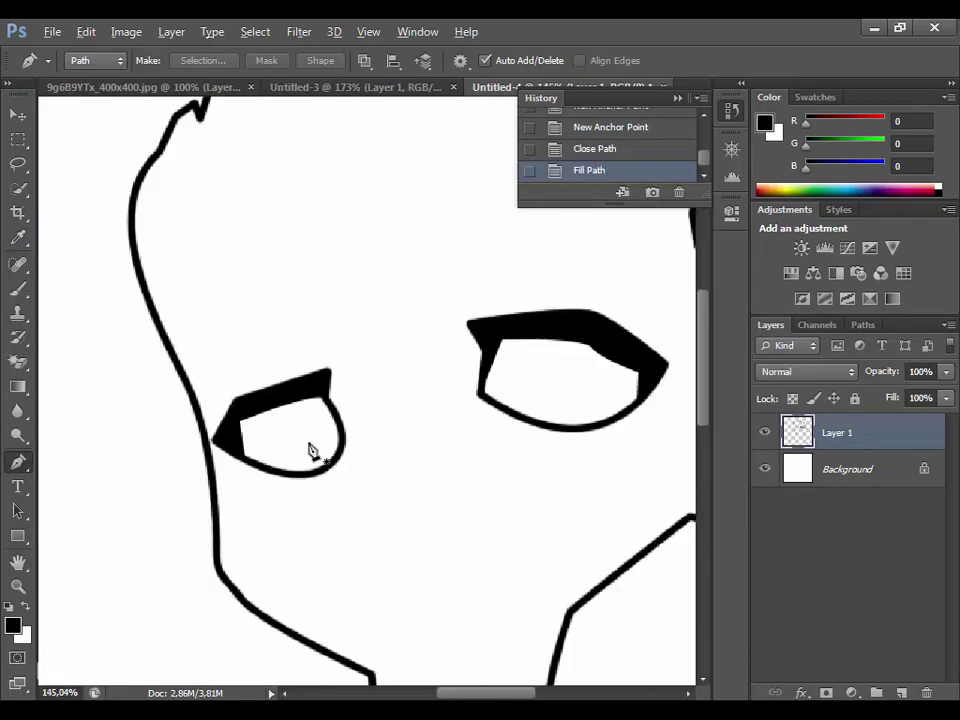
{"action": "scroll", "coordinate": [311, 451], "scroll_direction": "down", "scroll_amount": 1}
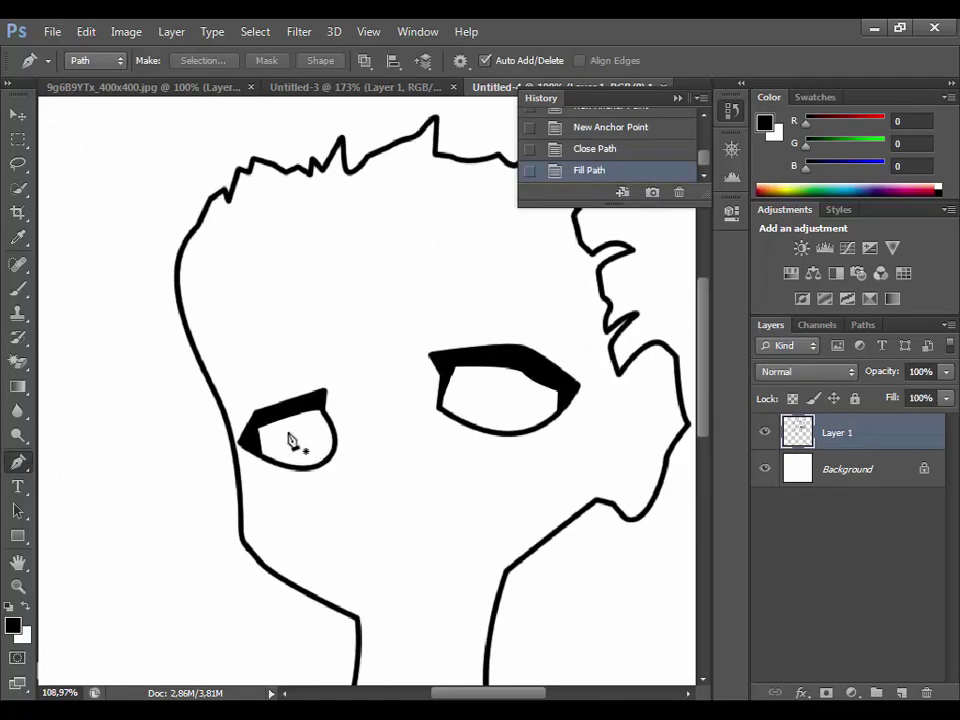
Revert the bad lid fill in History and begin a new lid path at the eye tip.
{"action": "left_click", "coordinate": [600, 148]}
{"action": "left_click", "coordinate": [609, 127]}
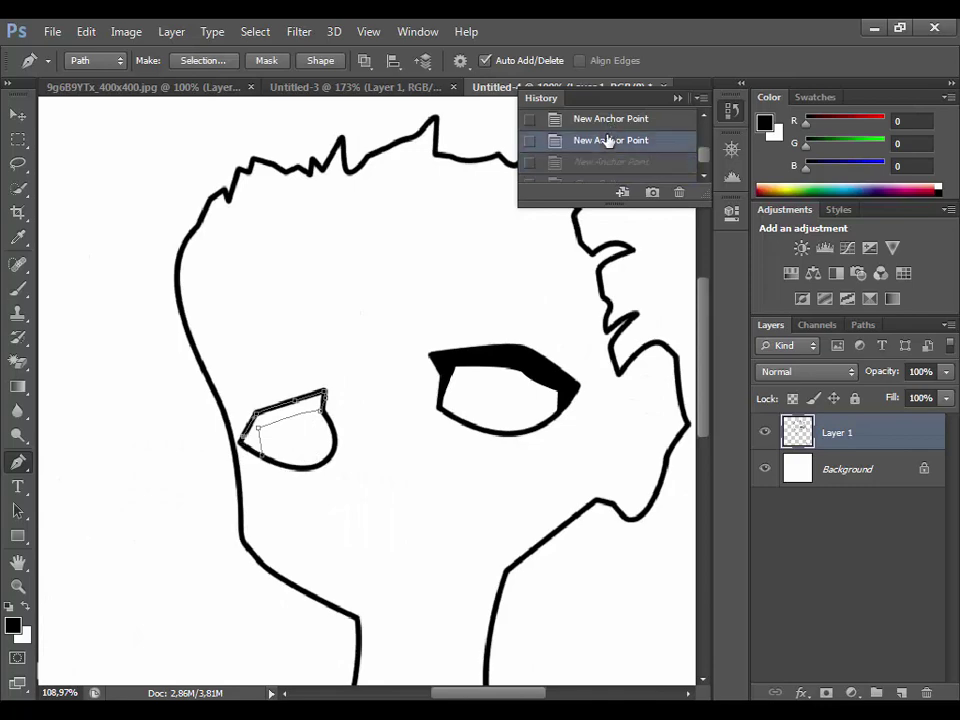
{"action": "scroll", "coordinate": [428, 518], "scroll_direction": "down", "scroll_amount": 1}
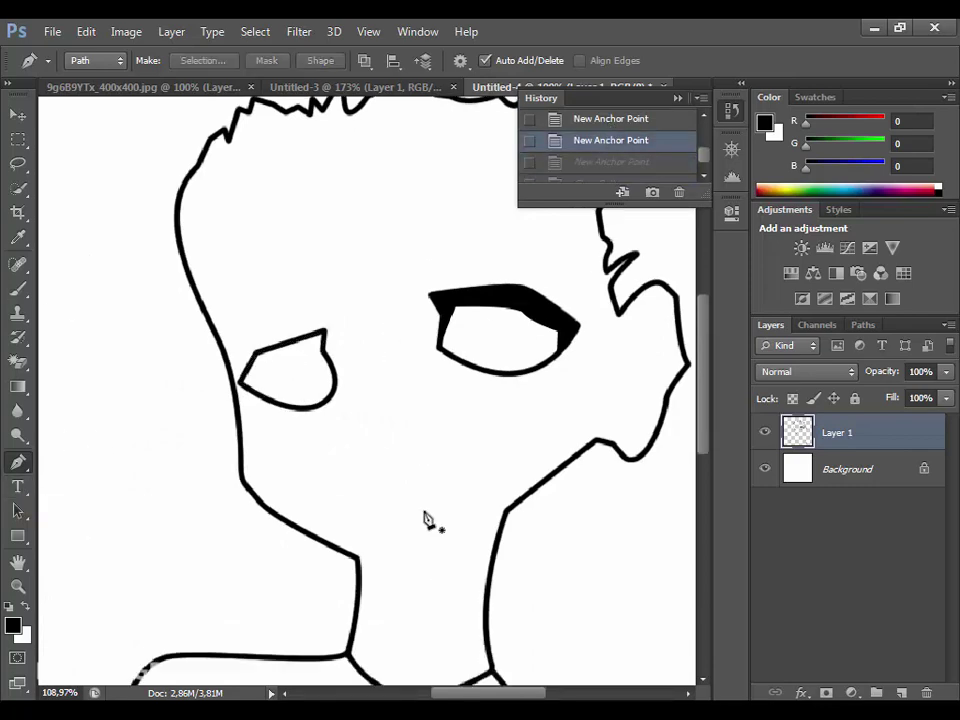
{"action": "scroll", "coordinate": [425, 518], "scroll_direction": "down", "scroll_amount": 1}
{"action": "scroll", "coordinate": [426, 517], "scroll_direction": "down", "scroll_amount": 1}
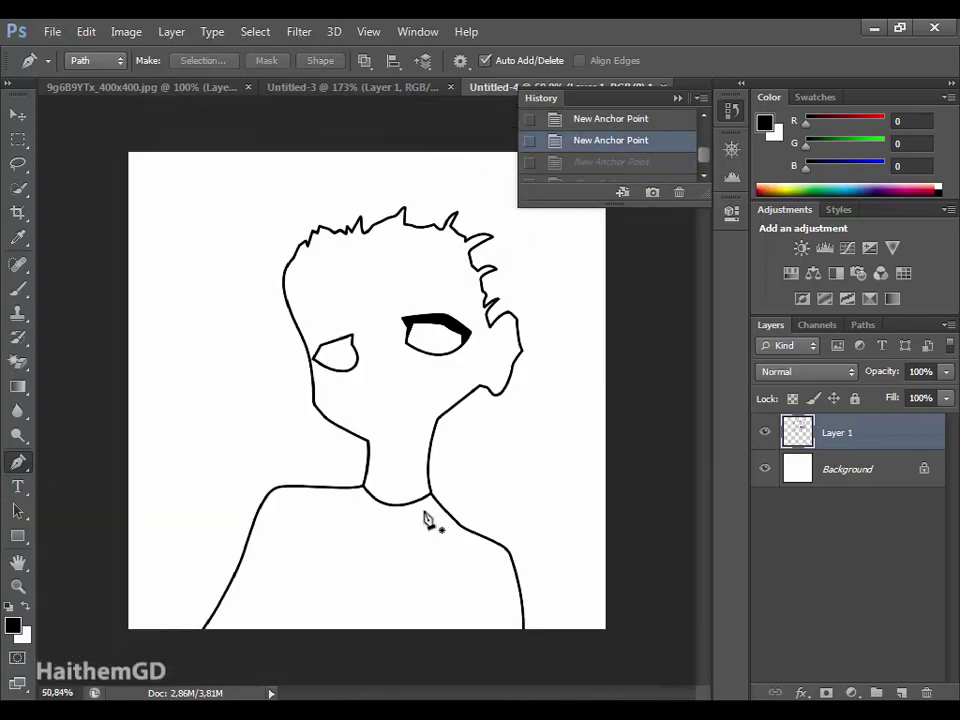
{"action": "left_click", "coordinate": [352, 341]}
{"action": "left_click", "coordinate": [325, 357]}
{"action": "key", "text": "ctrl+z"}
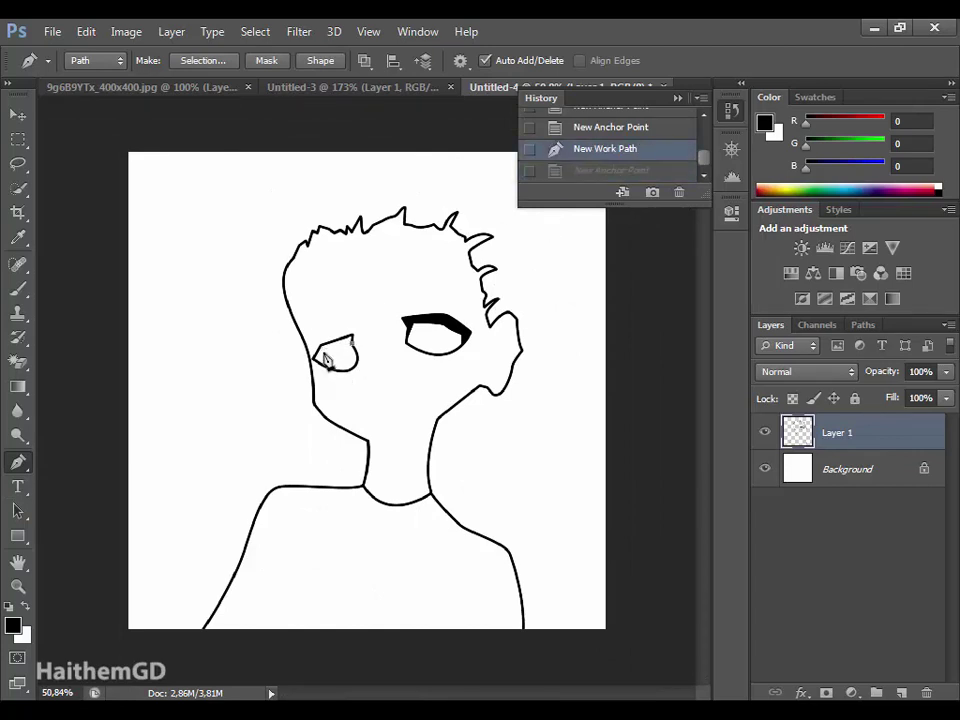
Finish the new lid shape toward the eye corner and fill it black.
{"action": "scroll", "coordinate": [325, 357], "scroll_direction": "up", "scroll_amount": 2}
{"action": "scroll", "coordinate": [320, 352], "scroll_direction": "up", "scroll_amount": 1}
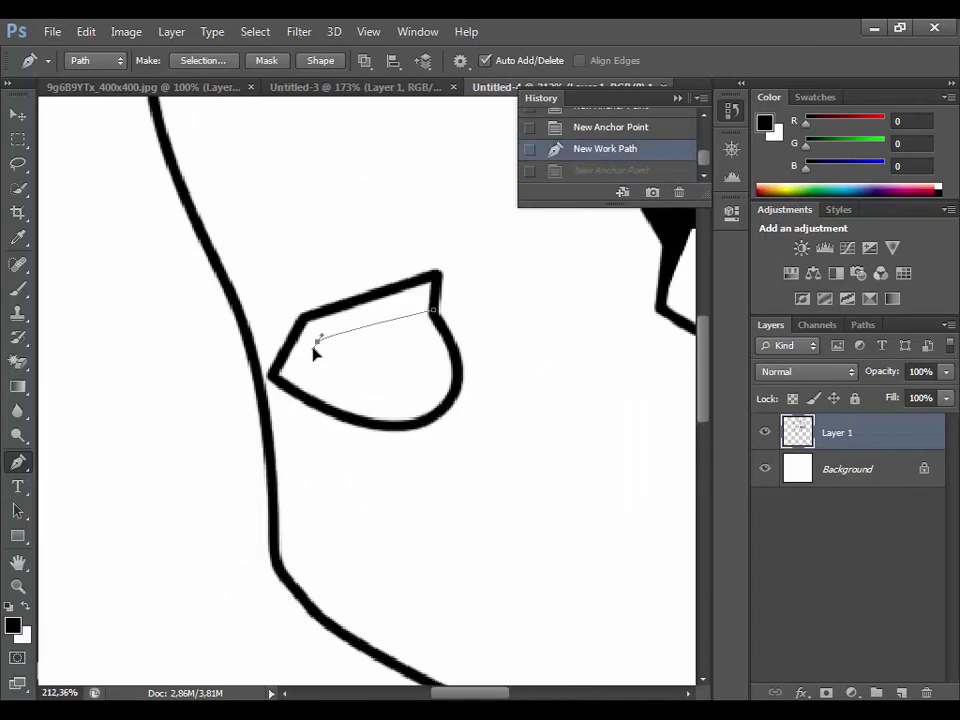
{"action": "left_click", "coordinate": [316, 341]}
{"action": "left_click", "coordinate": [297, 369]}
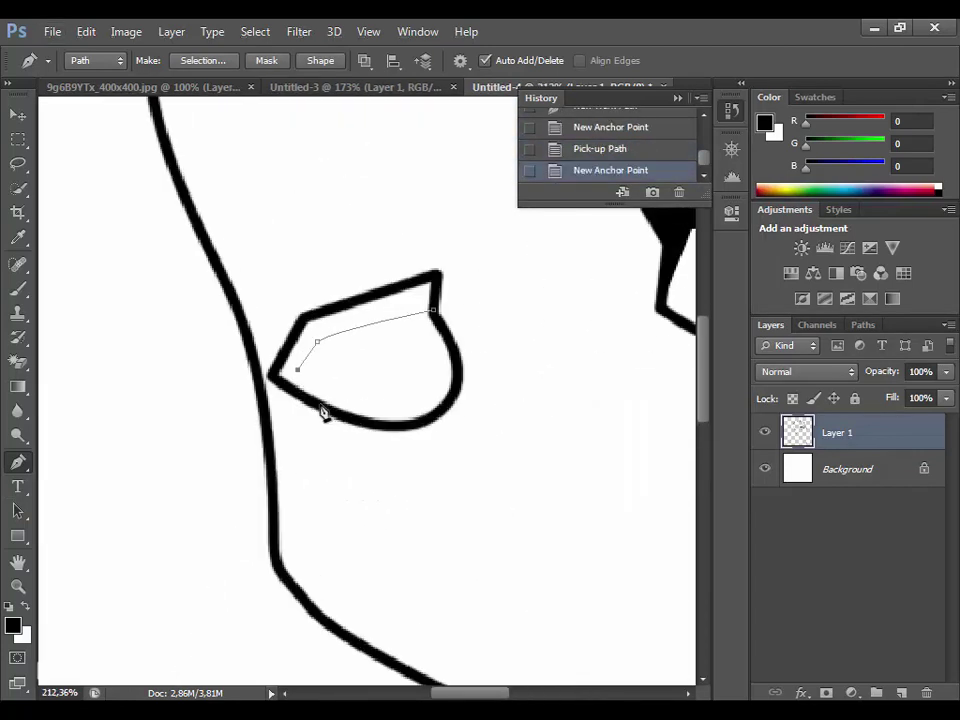
{"action": "left_click", "coordinate": [433, 310]}
{"action": "key", "text": "Return"}
{"action": "scroll", "coordinate": [617, 668], "scroll_direction": "down", "scroll_amount": 1}
{"action": "scroll", "coordinate": [617, 668], "scroll_direction": "down", "scroll_amount": 3}
{"action": "scroll", "coordinate": [540, 467], "scroll_direction": "down", "scroll_amount": 1}
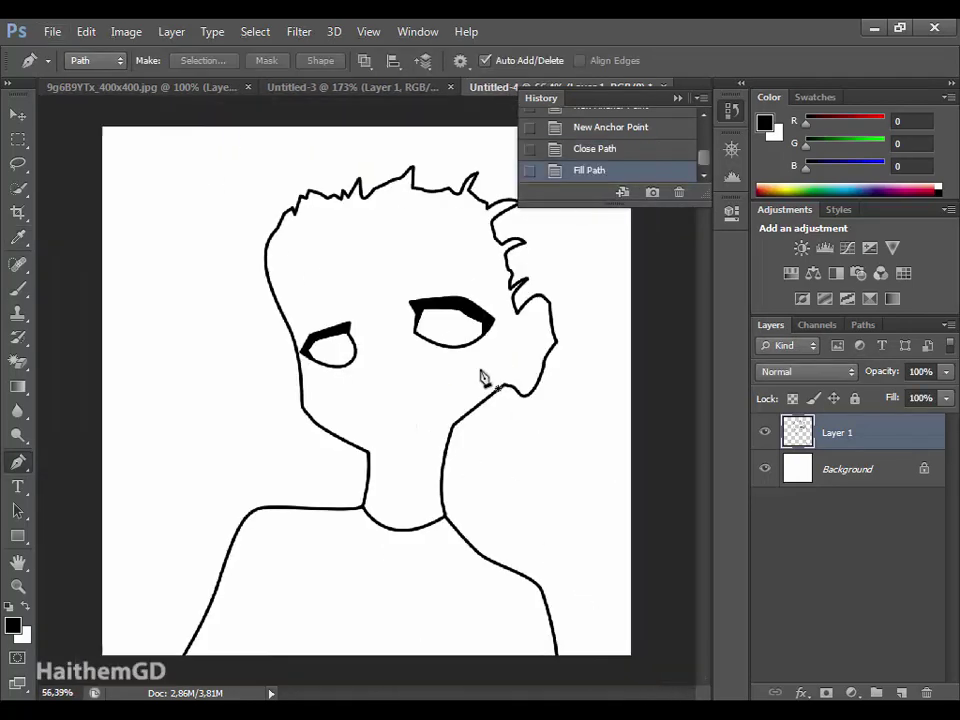
{"action": "scroll", "coordinate": [482, 379], "scroll_direction": "down", "scroll_amount": 1}
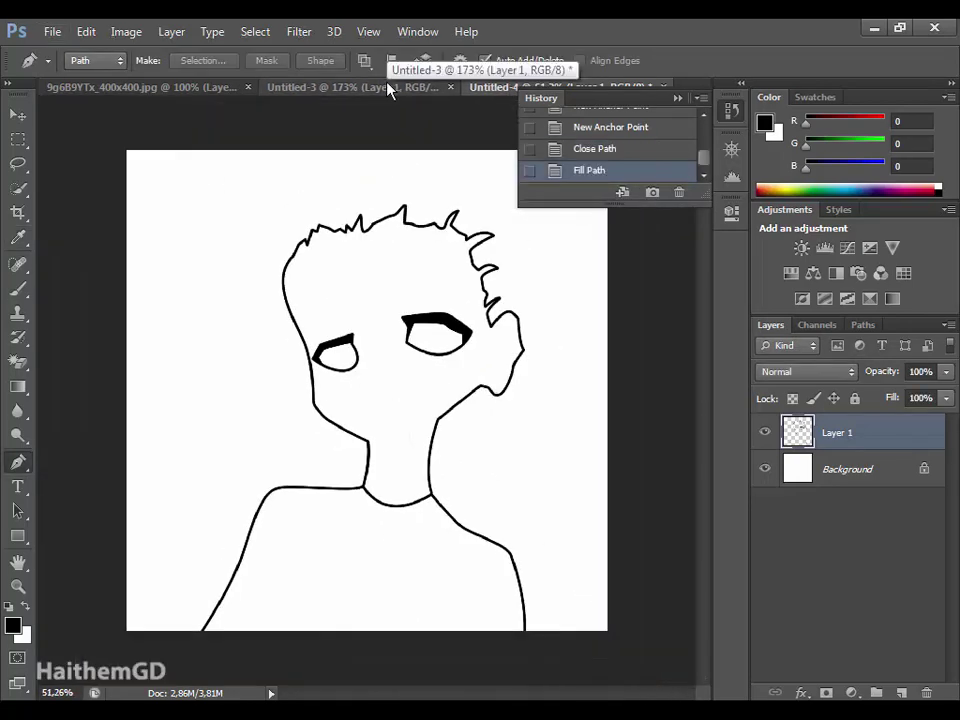
Outline a thick angled eyebrow above the right eye and fill it black.
{"action": "left_click", "coordinate": [381, 313]}
{"action": "left_click_drag", "start_coordinate": [414, 302], "coordinate": [424, 311]}
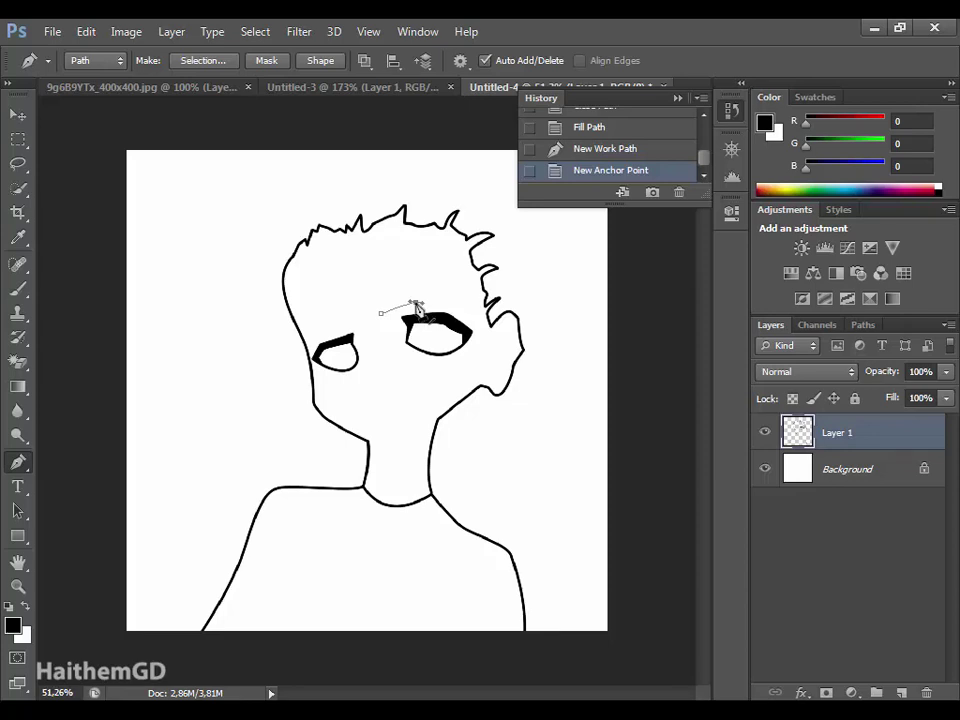
{"action": "left_click", "coordinate": [415, 303], "text": "alt"}
{"action": "left_click", "coordinate": [430, 286]}
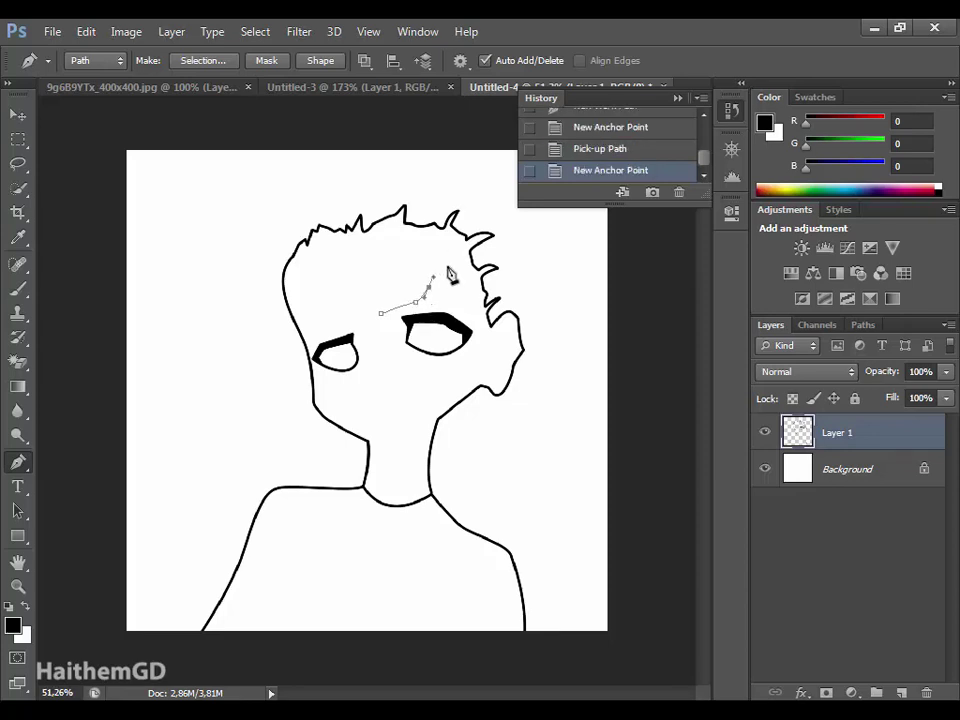
{"action": "left_click", "coordinate": [449, 267]}
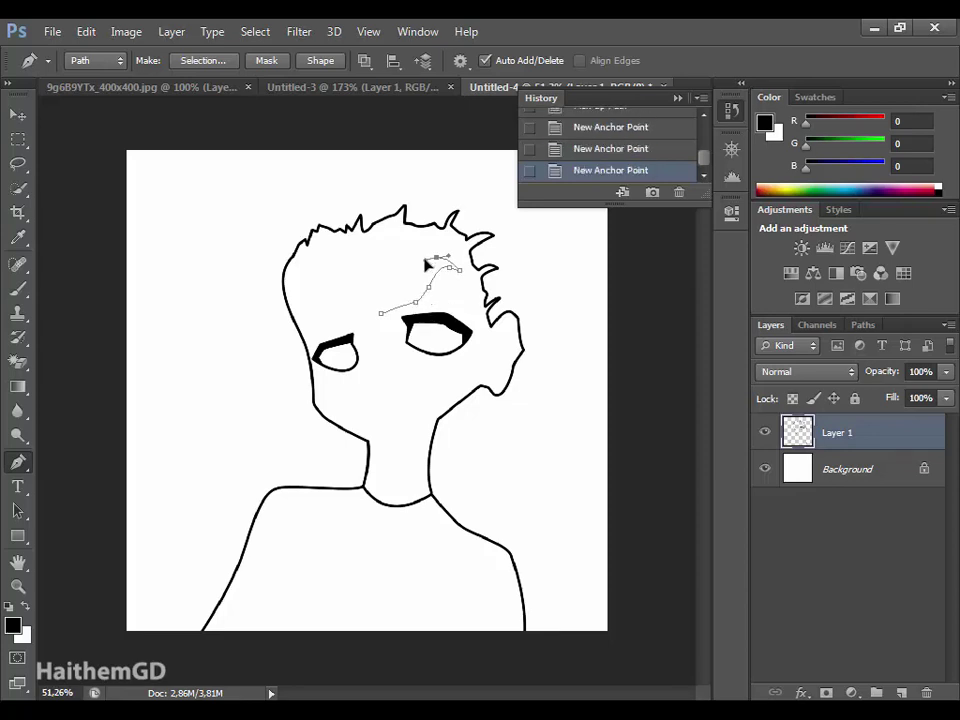
{"action": "left_click", "coordinate": [449, 266], "text": "alt"}
{"action": "left_click", "coordinate": [409, 290]}
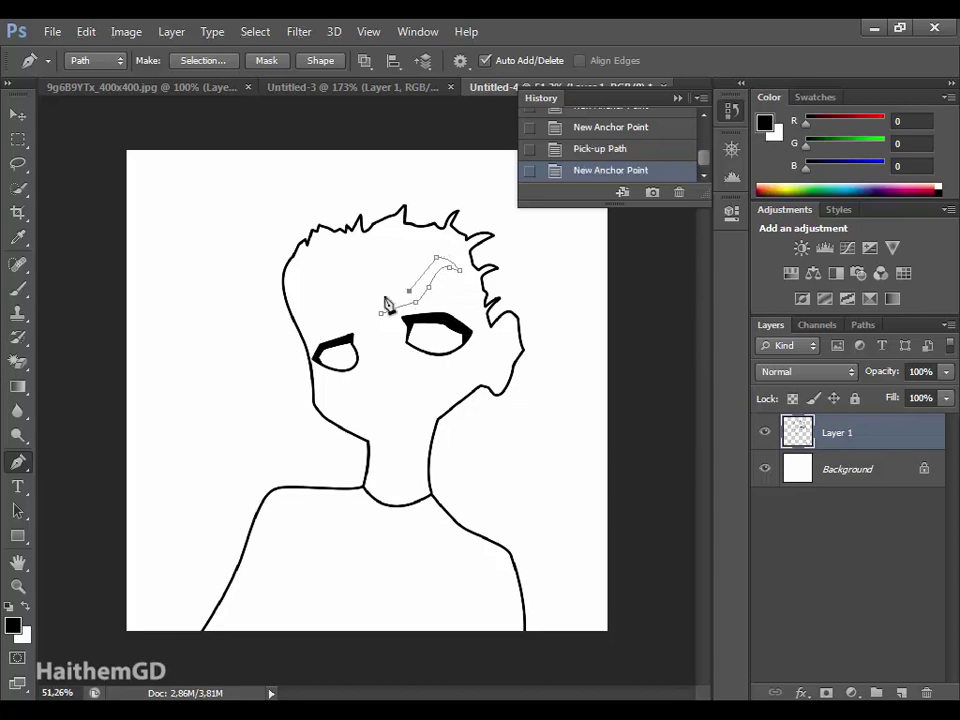
{"action": "left_click", "coordinate": [379, 297]}
{"action": "right_click", "coordinate": [425, 292]}
{"action": "left_click", "coordinate": [463, 384]}
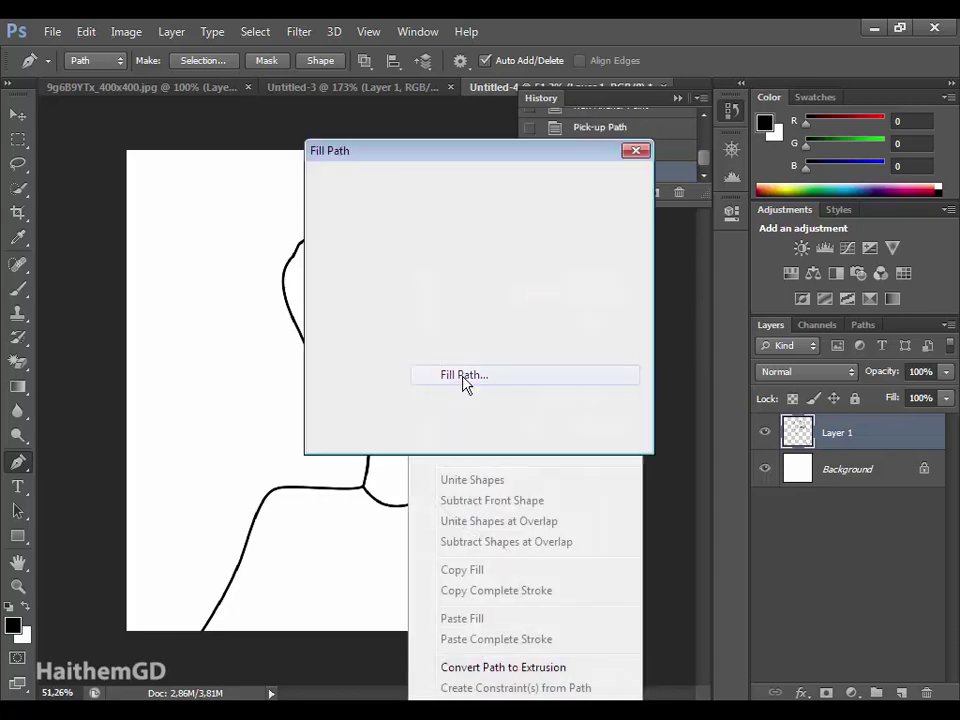
{"action": "left_click", "coordinate": [587, 207]}
Fill a black eyebrow outline above the left eye and begin a forehead crease path.
{"action": "left_click", "coordinate": [351, 314]}
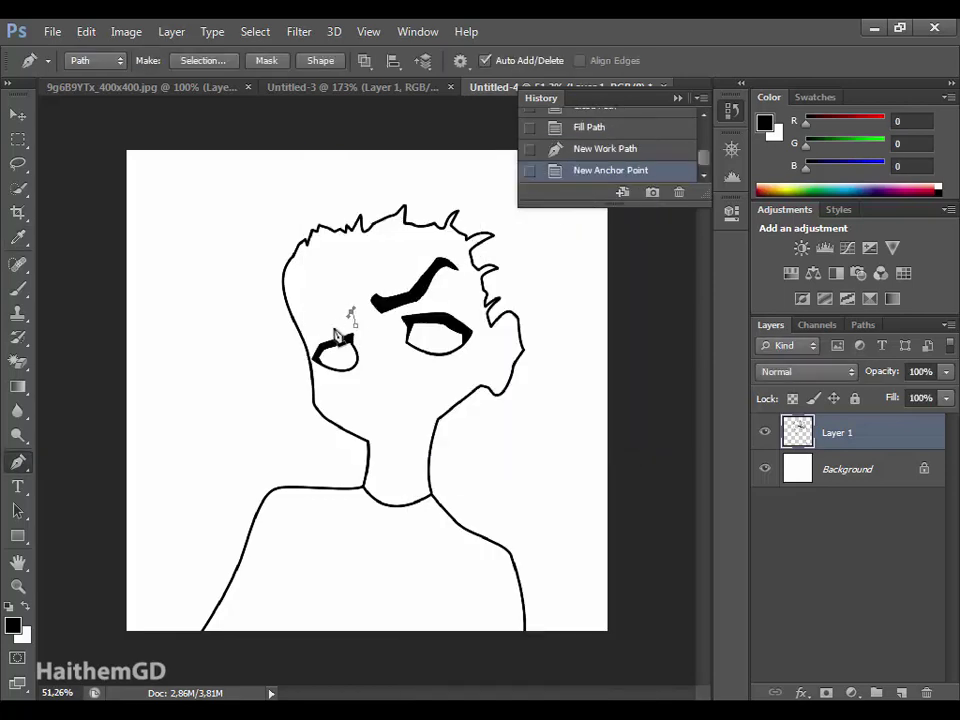
{"action": "left_click", "coordinate": [330, 328]}
{"action": "left_click", "coordinate": [300, 301]}
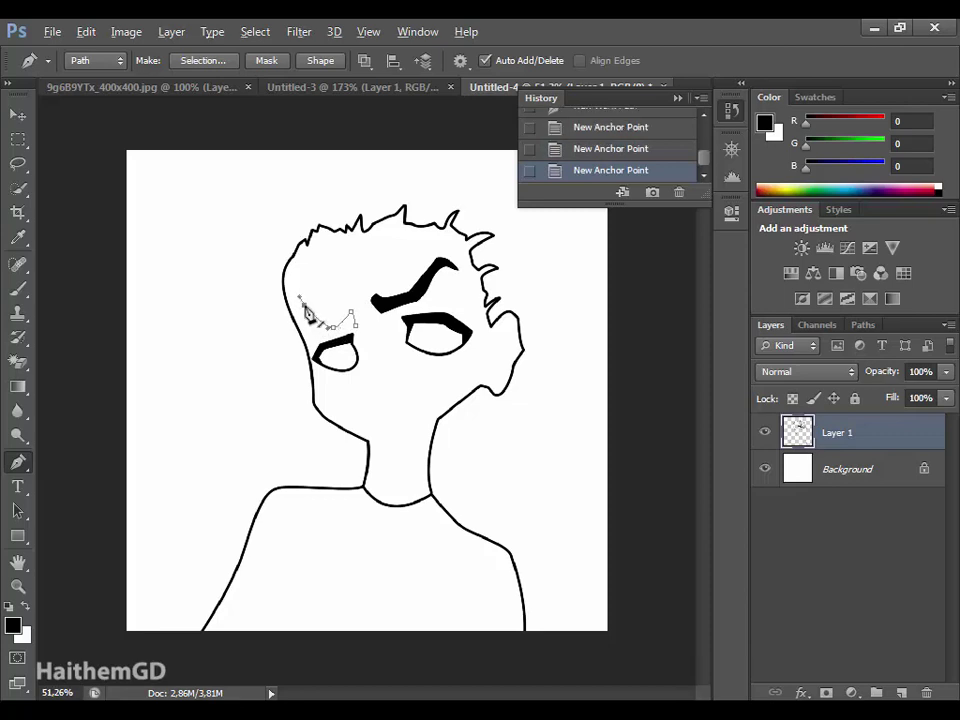
{"action": "left_click", "coordinate": [303, 306]}
{"action": "left_click", "coordinate": [295, 320]}
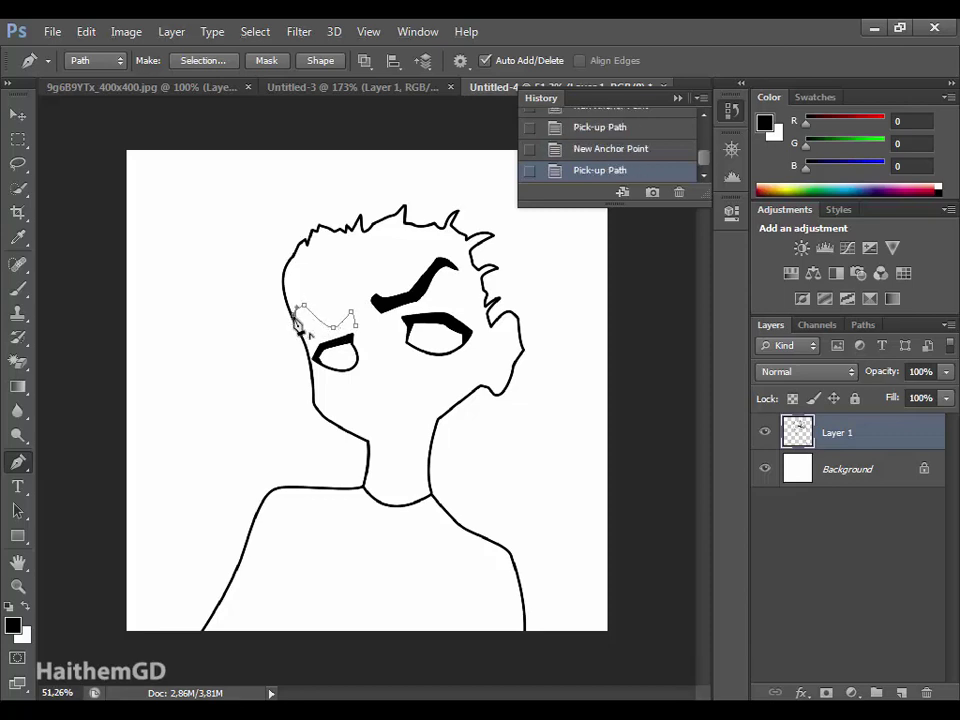
{"action": "left_click", "coordinate": [322, 342]}
{"action": "left_click", "coordinate": [351, 336]}
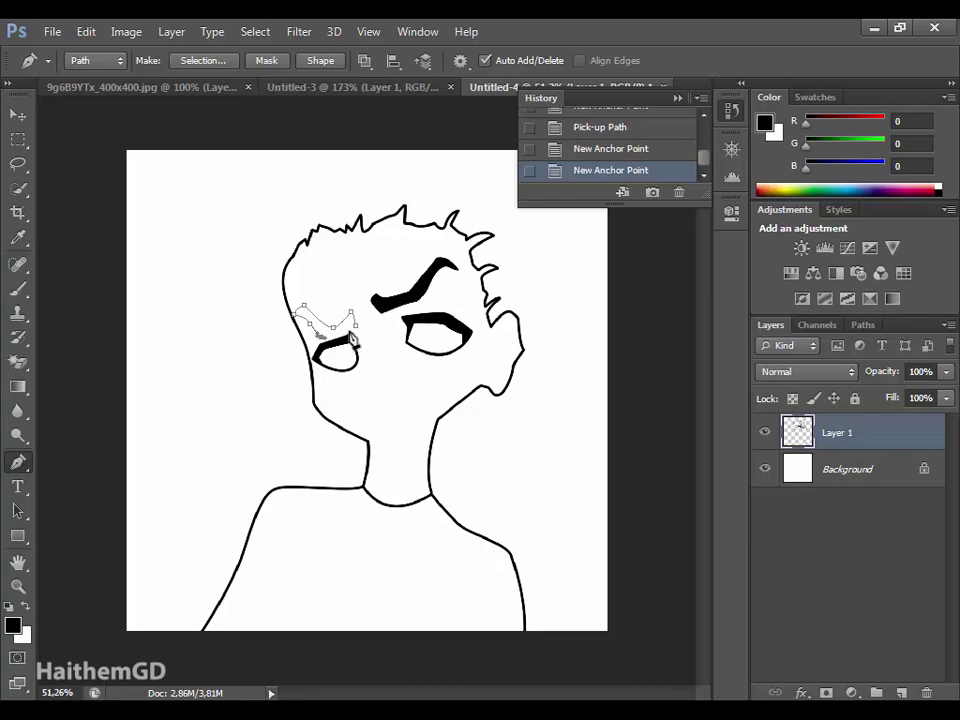
{"action": "left_click", "coordinate": [351, 313]}
{"action": "right_click", "coordinate": [334, 240]}
{"action": "left_click", "coordinate": [380, 320]}
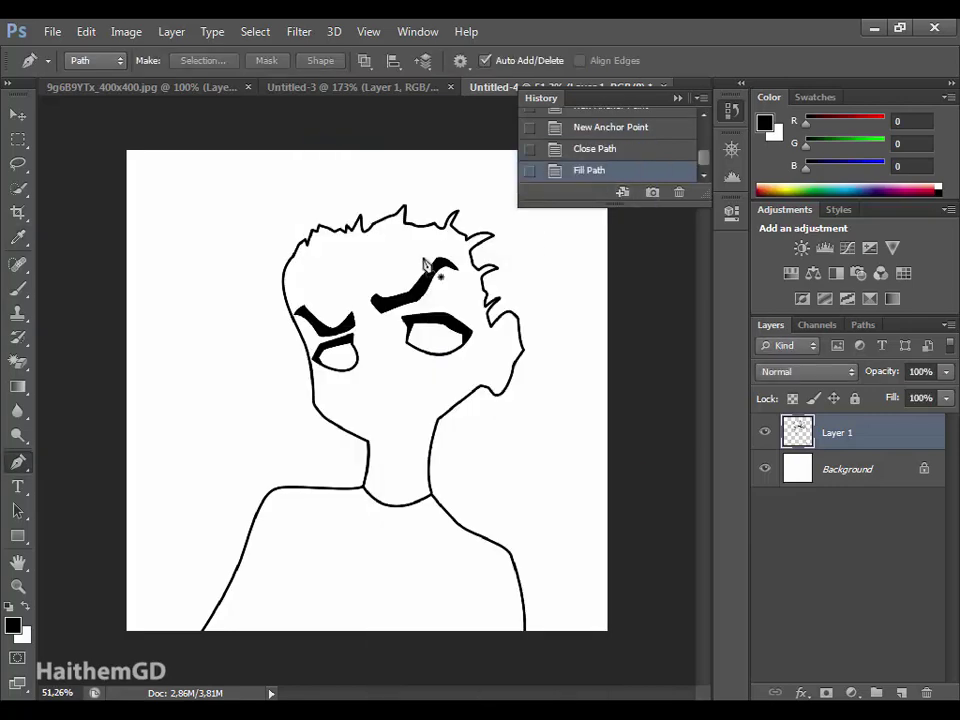
{"action": "left_click", "coordinate": [366, 304]}
{"action": "left_click", "coordinate": [369, 287]}
Stroke two short black frown crease lines between the brows with the brush.
{"action": "right_click", "coordinate": [377, 274]}
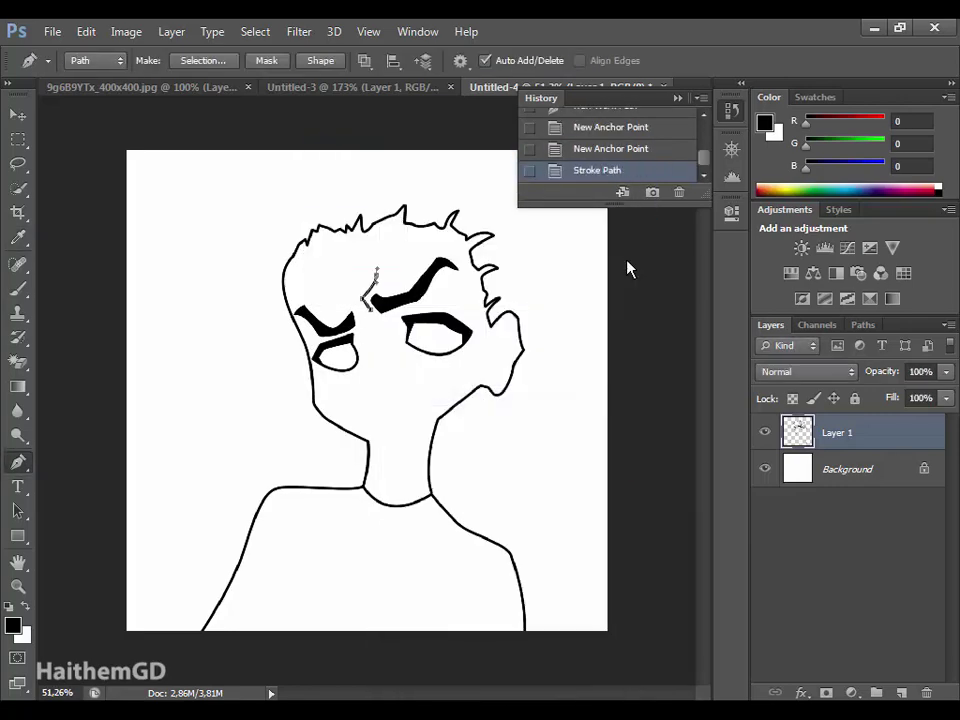
{"action": "left_click", "coordinate": [347, 286]}
{"action": "left_click", "coordinate": [362, 272]}
{"action": "right_click", "coordinate": [397, 292]}
{"action": "left_click", "coordinate": [460, 395]}
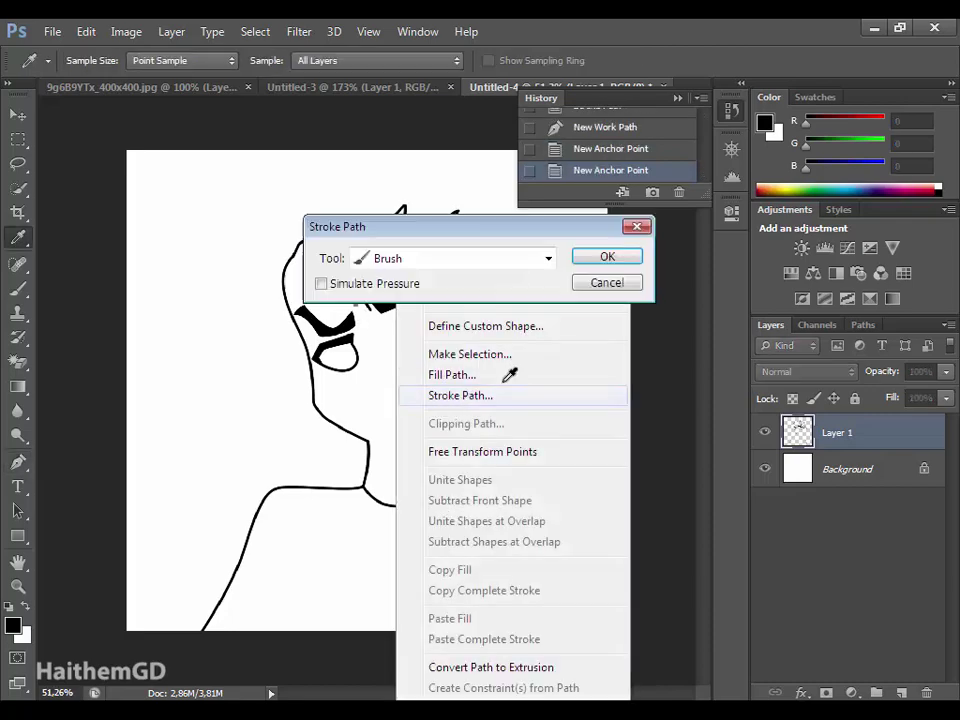
{"action": "left_click", "coordinate": [605, 258]}
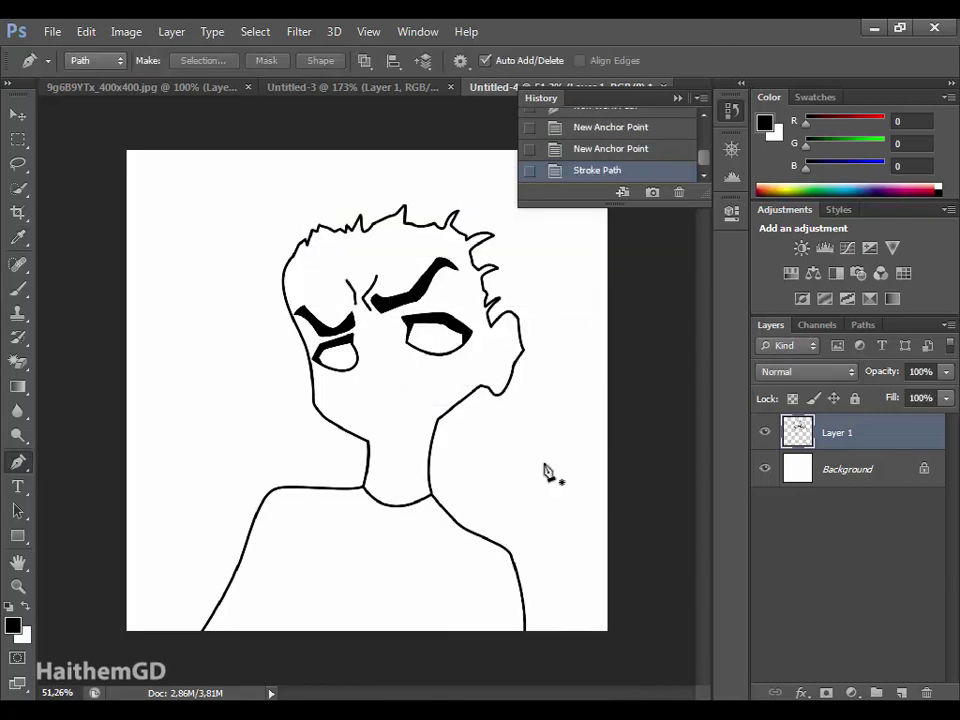
Outline a sharper point at the right brow's inner end and fill it black.
{"action": "scroll", "coordinate": [395, 342], "scroll_direction": "up", "scroll_amount": 5}
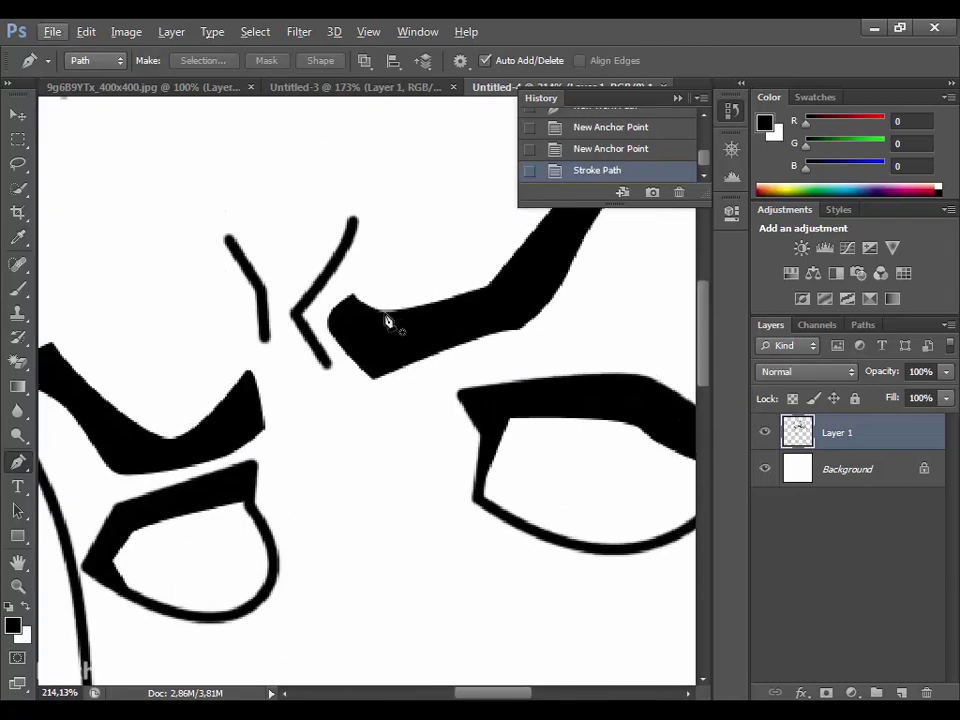
{"action": "left_click", "coordinate": [381, 312]}
{"action": "left_click_drag", "start_coordinate": [353, 296], "coordinate": [372, 280]}
{"action": "left_click", "coordinate": [336, 318]}
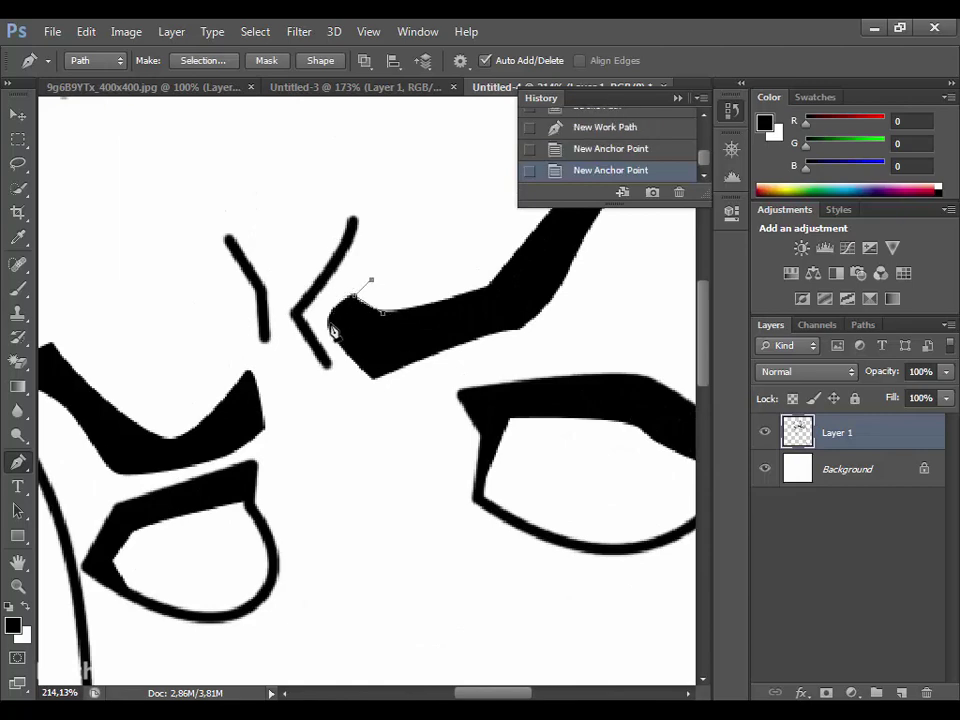
{"action": "left_click", "coordinate": [334, 322]}
{"action": "left_click", "coordinate": [381, 312]}
{"action": "right_click", "coordinate": [381, 312]}
{"action": "key", "text": "Return"}
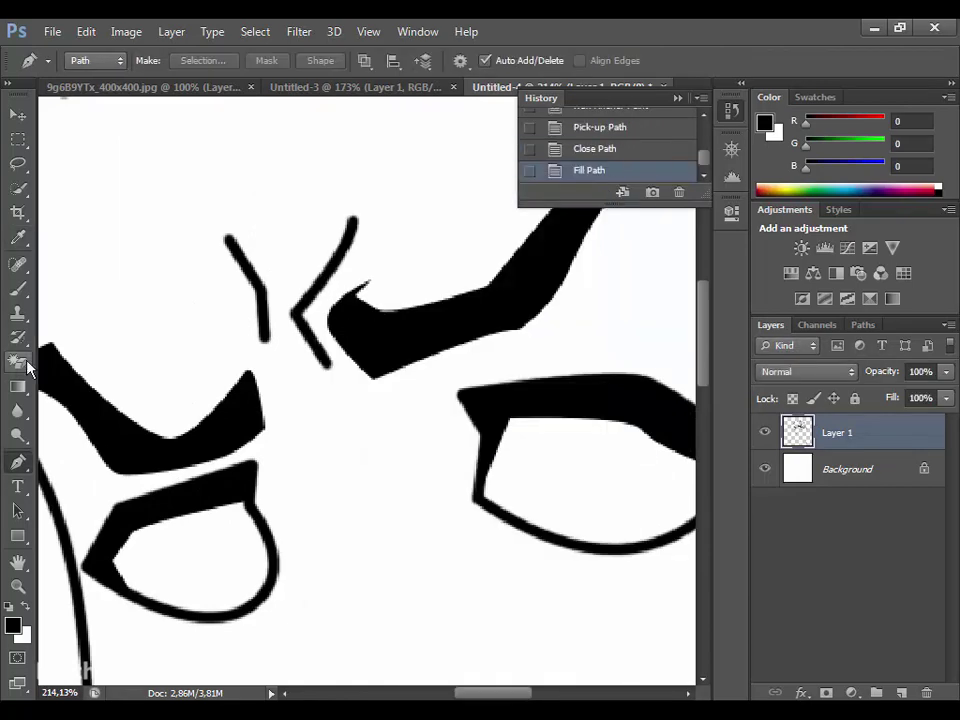
Outline a tapered crease shape beside the left brow and fill it black.
{"action": "left_click", "coordinate": [328, 364]}
{"action": "left_click", "coordinate": [306, 312]}
{"action": "scroll", "coordinate": [355, 297], "scroll_direction": "up", "scroll_amount": 2}
{"action": "left_click_drag", "start_coordinate": [353, 274], "coordinate": [343, 221]}
{"action": "left_click", "coordinate": [353, 274]}
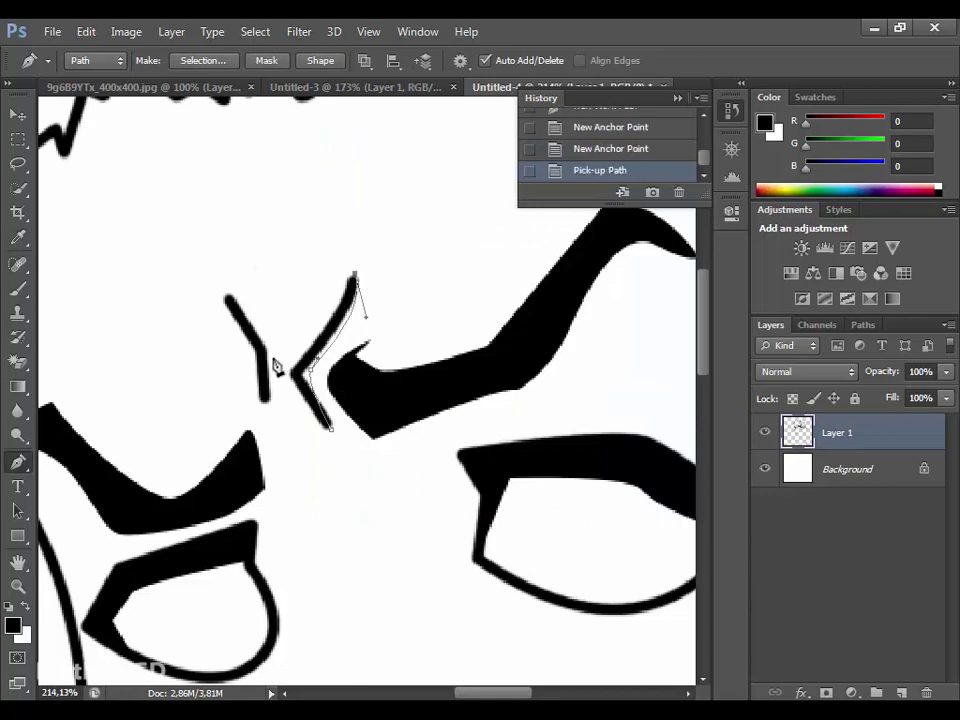
{"action": "left_click_drag", "start_coordinate": [287, 374], "coordinate": [257, 403]}
{"action": "left_click", "coordinate": [287, 374]}
{"action": "left_click", "coordinate": [334, 430]}
{"action": "left_click", "coordinate": [265, 405]}
{"action": "left_click", "coordinate": [222, 290]}
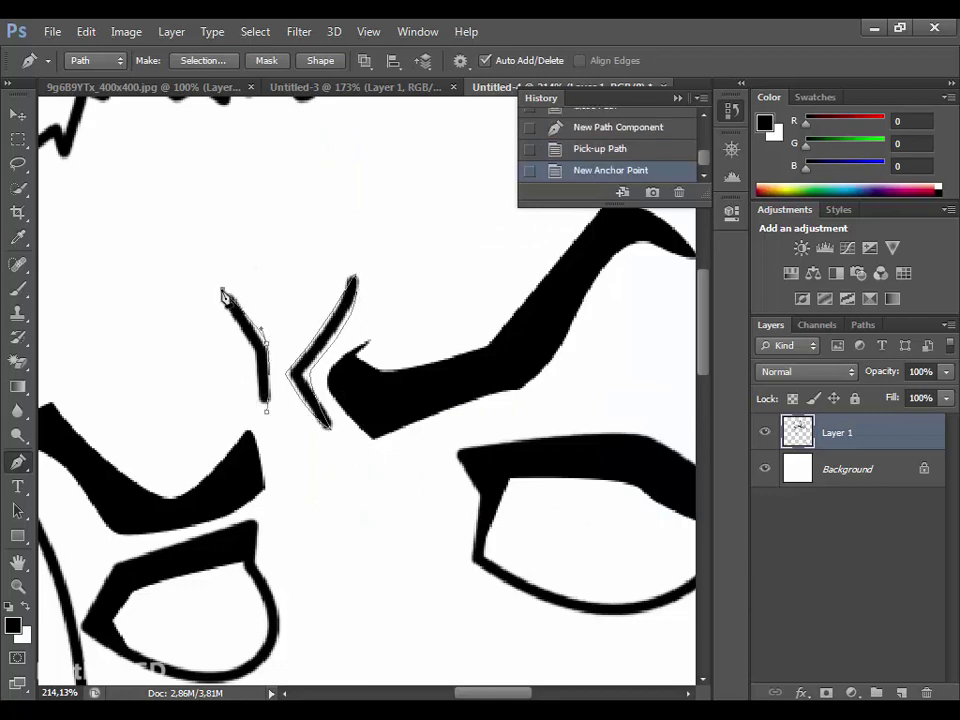
{"action": "left_click", "coordinate": [262, 350]}
{"action": "left_click", "coordinate": [222, 290]}
{"action": "right_click", "coordinate": [222, 290]}
{"action": "key", "text": "Return"}
{"action": "scroll", "coordinate": [465, 442], "scroll_direction": "down", "scroll_amount": 5}
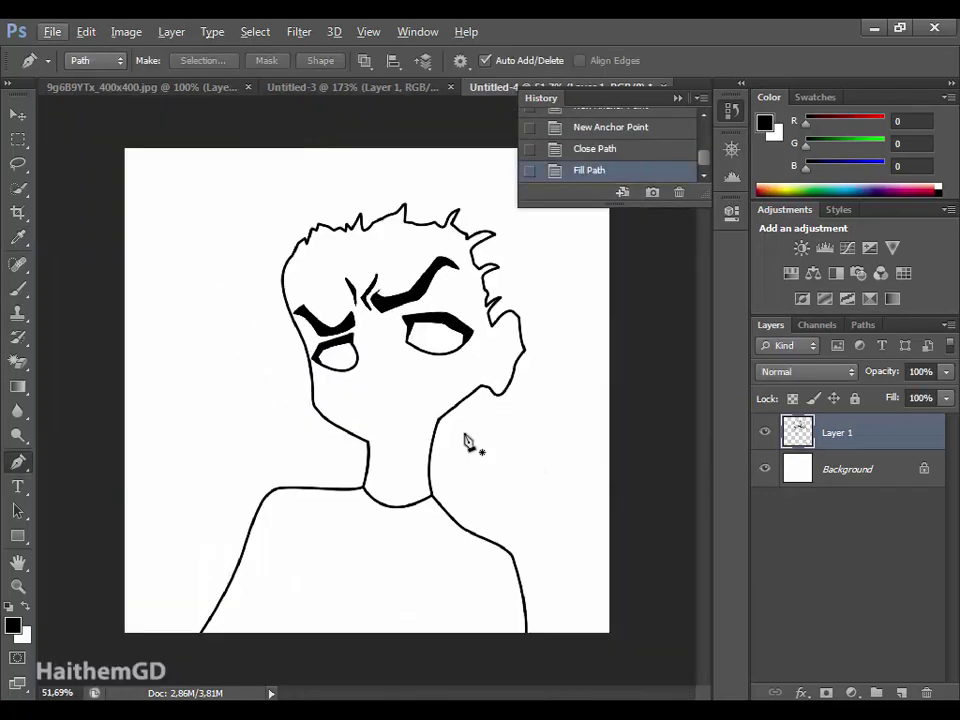
{"action": "scroll", "coordinate": [388, 403], "scroll_direction": "up", "scroll_amount": 3}
{"action": "scroll", "coordinate": [383, 403], "scroll_direction": "up", "scroll_amount": 2}
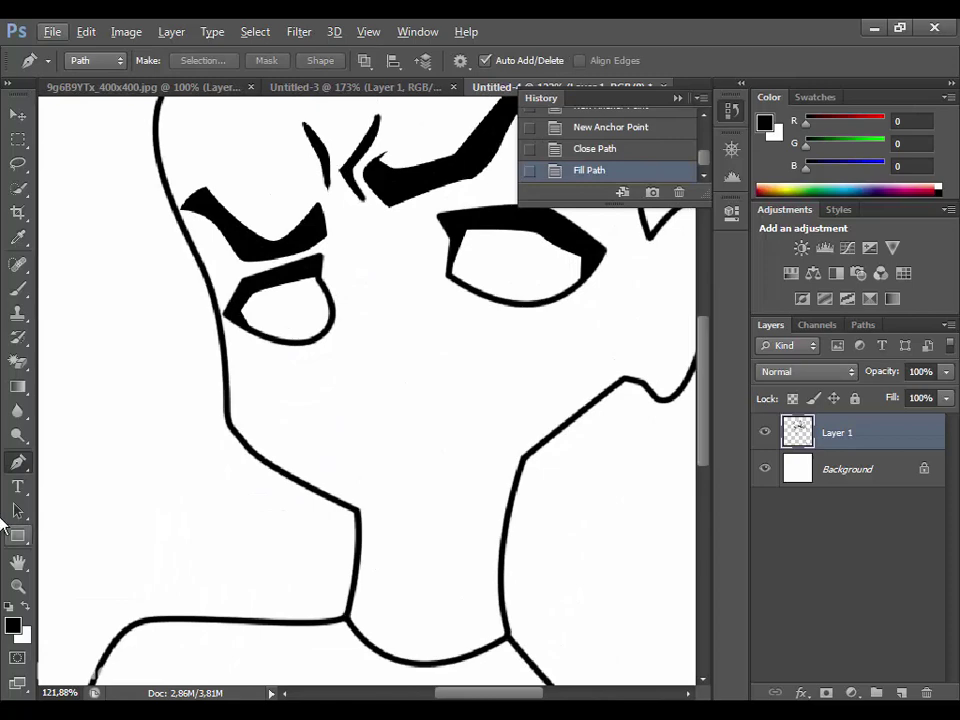
Dab two small black nostril dots under the nose with the brush.
{"action": "key", "text": "b"}
{"action": "scroll", "coordinate": [418, 356], "scroll_direction": "down", "scroll_amount": 1}
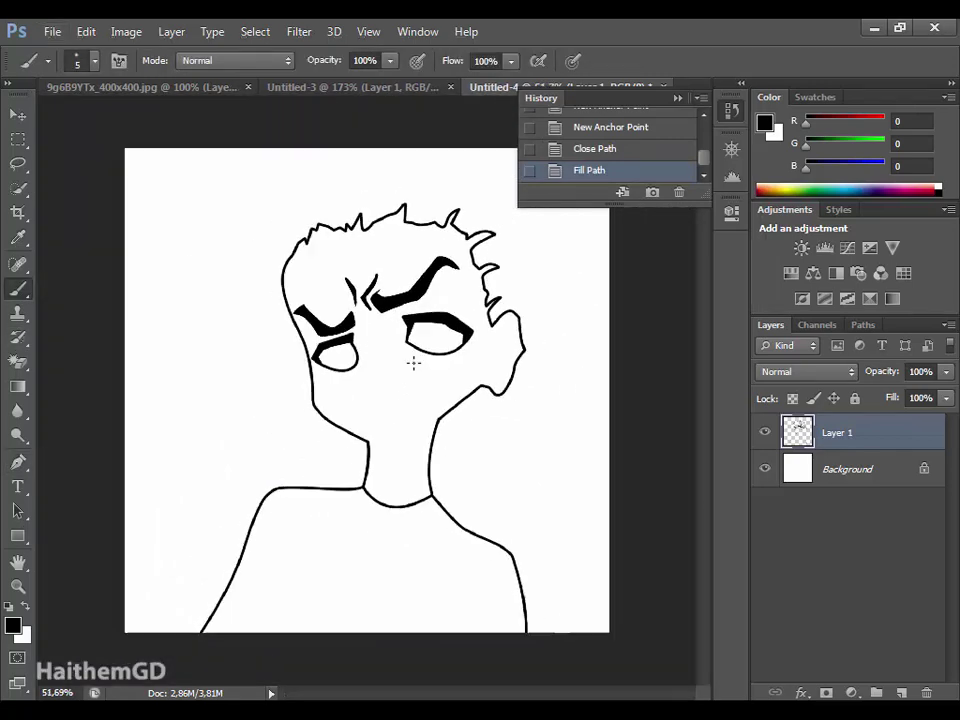
{"action": "left_click", "coordinate": [378, 390]}
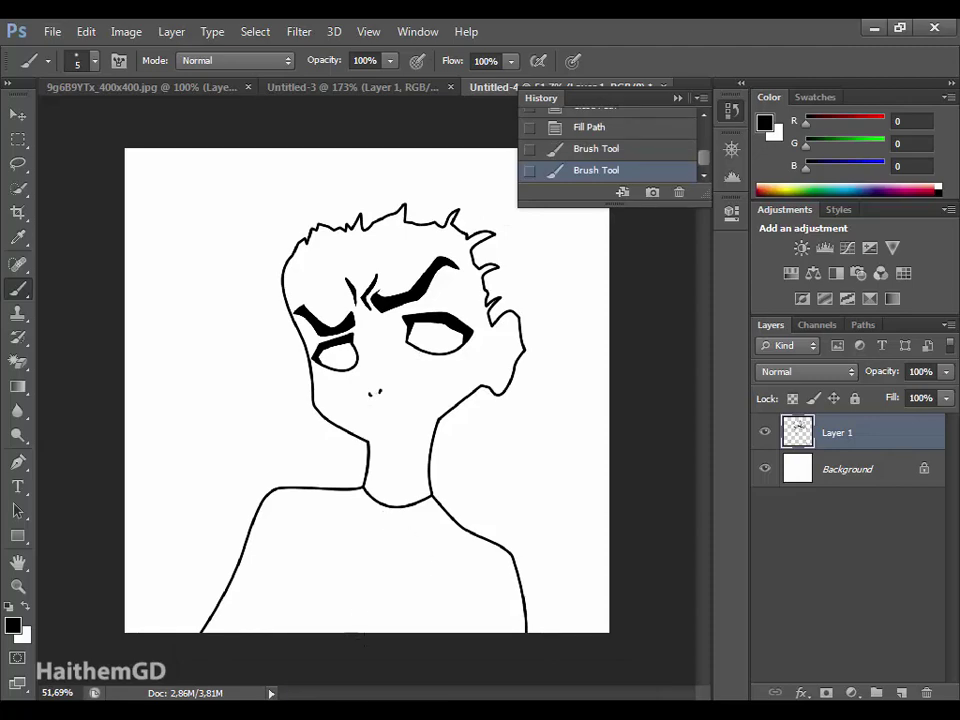
{"action": "scroll", "coordinate": [367, 424], "scroll_direction": "up", "scroll_amount": 15}
{"action": "scroll", "coordinate": [384, 444], "scroll_direction": "down", "scroll_amount": 8}
{"action": "scroll", "coordinate": [388, 452], "scroll_direction": "down", "scroll_amount": 8}
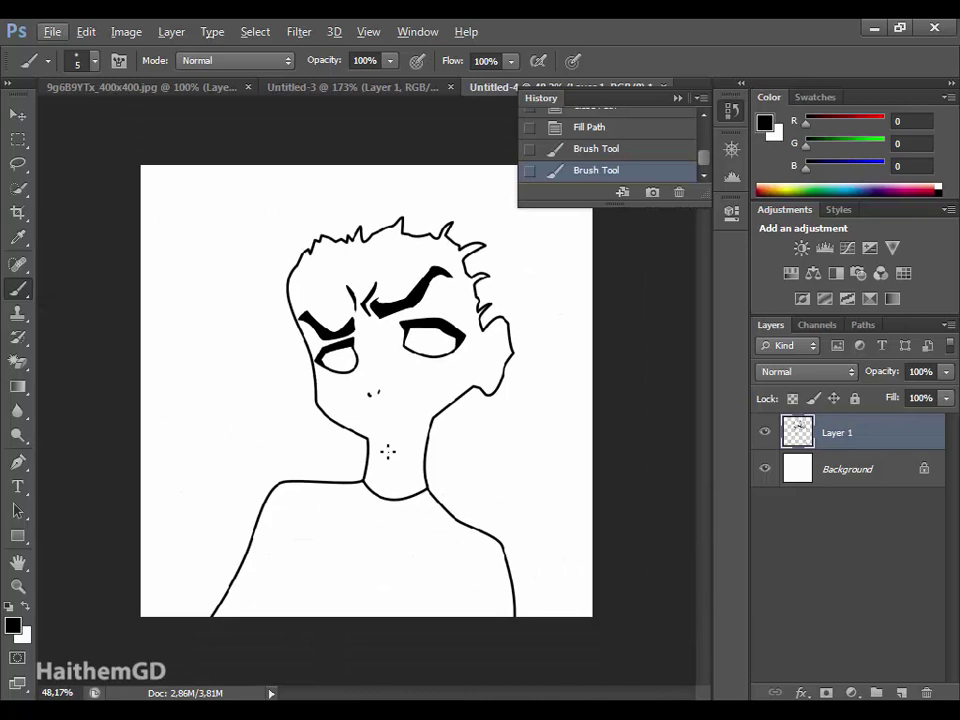
{"action": "scroll", "coordinate": [455, 564], "scroll_direction": "down", "scroll_amount": 1}
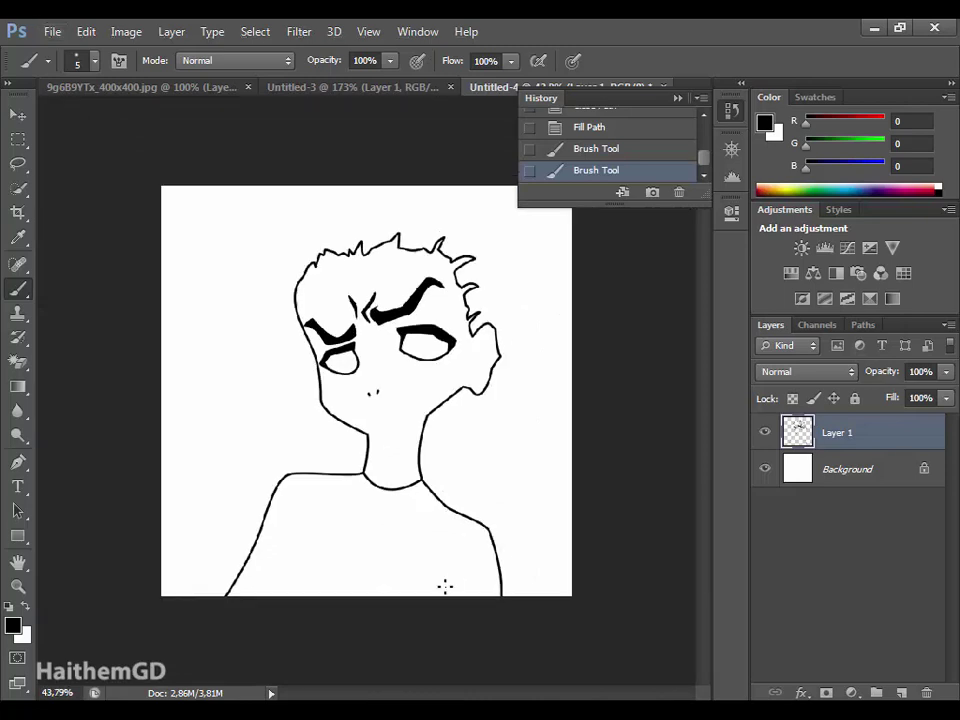
{"action": "scroll", "coordinate": [445, 580], "scroll_direction": "up", "scroll_amount": 1}
{"action": "scroll", "coordinate": [450, 580], "scroll_direction": "up", "scroll_amount": 1}
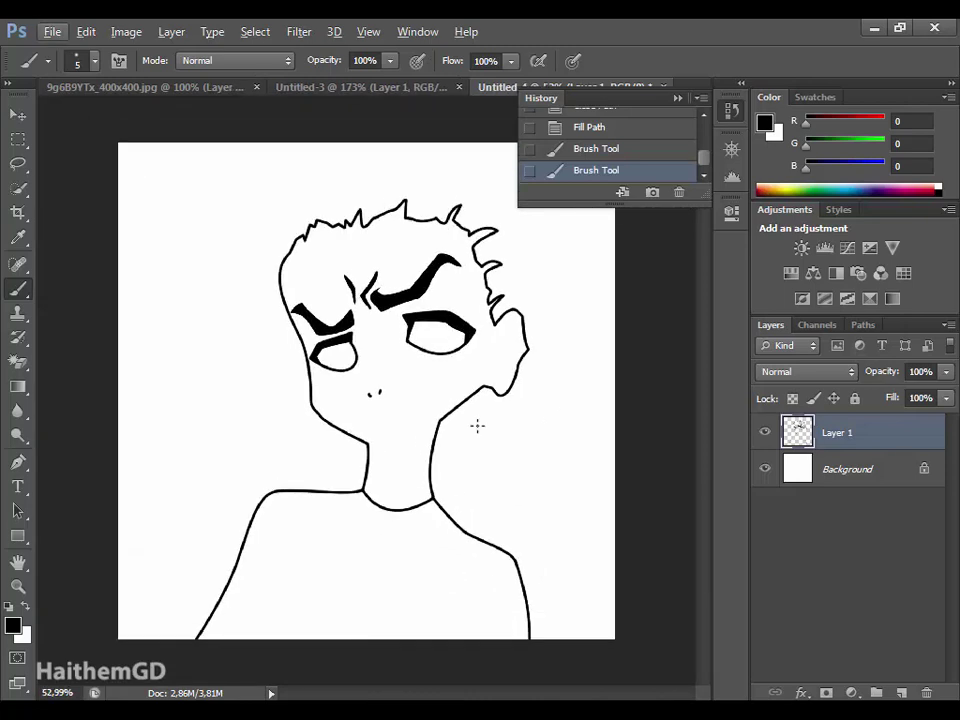
{"action": "scroll", "coordinate": [477, 426], "scroll_direction": "up", "scroll_amount": 1}
{"action": "scroll", "coordinate": [477, 426], "scroll_direction": "down", "scroll_amount": 1}
Draw a curved jaw line path up to the right jaw and stroke it with the brush.
{"action": "key", "text": "p"}
{"action": "left_click", "coordinate": [395, 444]}
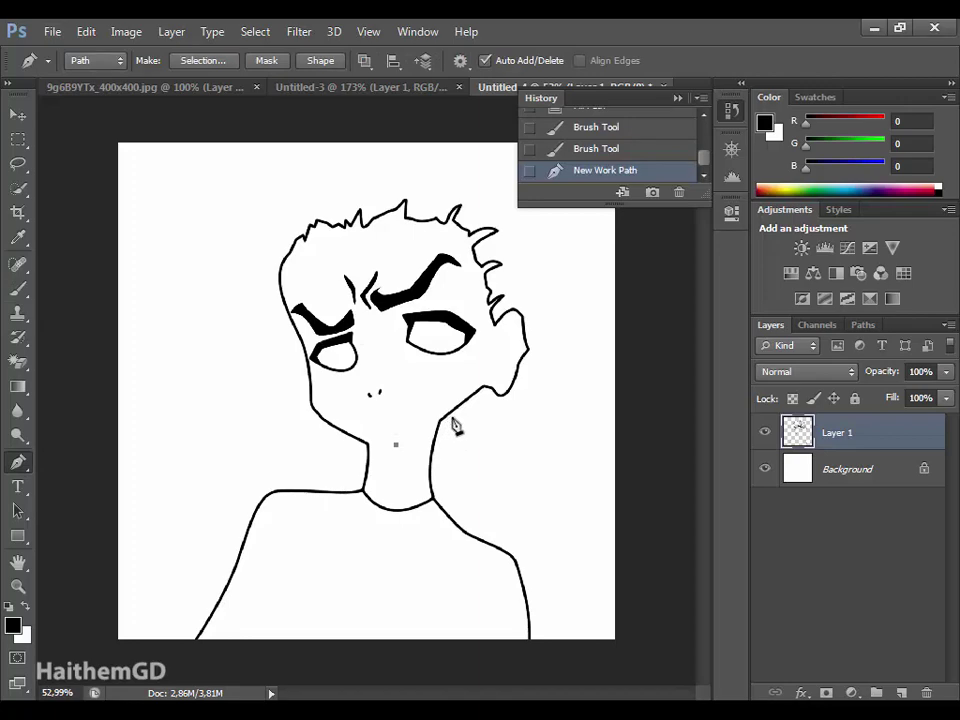
{"action": "scroll", "coordinate": [455, 425], "scroll_direction": "up", "scroll_amount": 5}
{"action": "left_click_drag", "start_coordinate": [525, 380], "coordinate": [590, 322]}
{"action": "right_click", "coordinate": [561, 266]}
{"action": "left_click", "coordinate": [626, 394]}
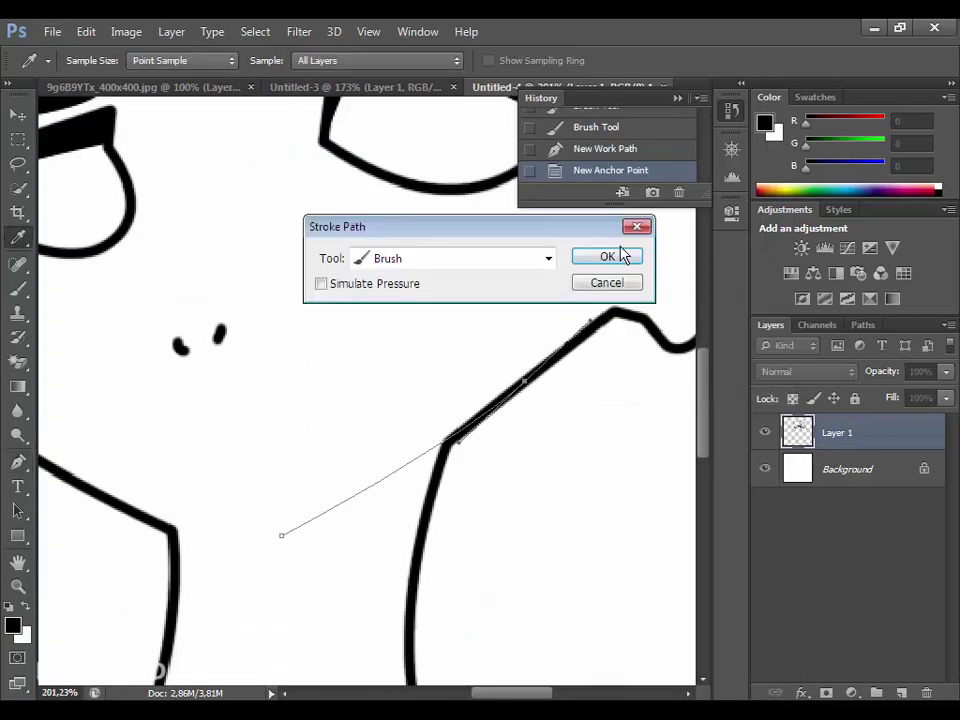
{"action": "left_click", "coordinate": [622, 256]}
Draw the chin curve over to the right jaw and stroke it.
{"action": "scroll", "coordinate": [343, 567], "scroll_direction": "up", "scroll_amount": 1}
{"action": "left_click", "coordinate": [343, 560]}
{"action": "left_click_drag", "start_coordinate": [183, 541], "coordinate": [110, 480]}
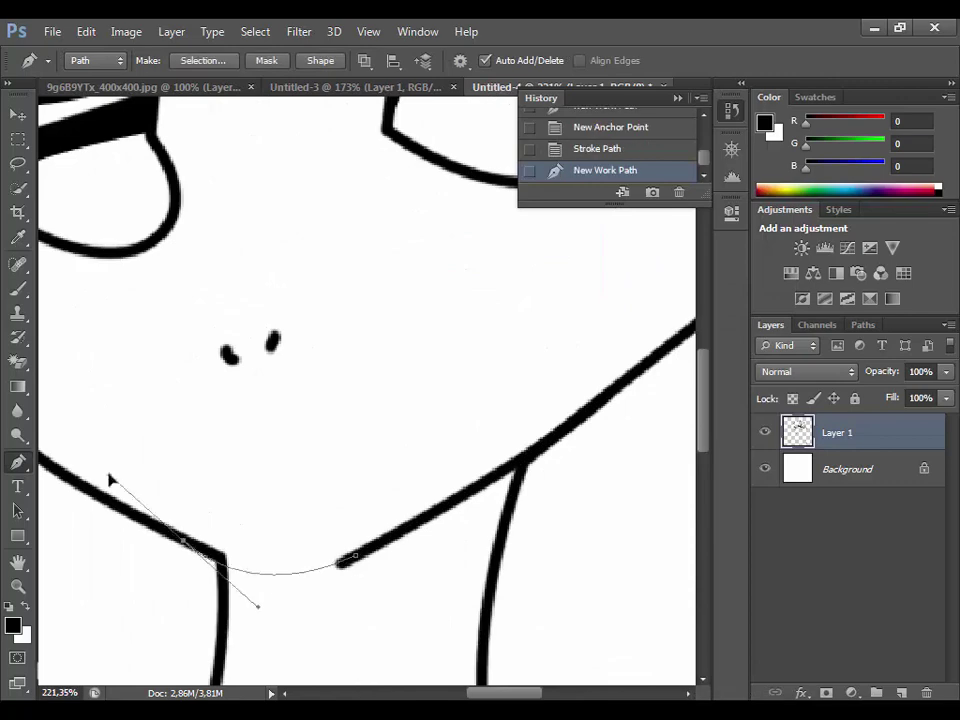
{"action": "right_click", "coordinate": [197, 101]}
{"action": "left_click", "coordinate": [317, 229]}
{"action": "left_click", "coordinate": [622, 256]}
{"action": "scroll", "coordinate": [435, 527], "scroll_direction": "down", "scroll_amount": 5}
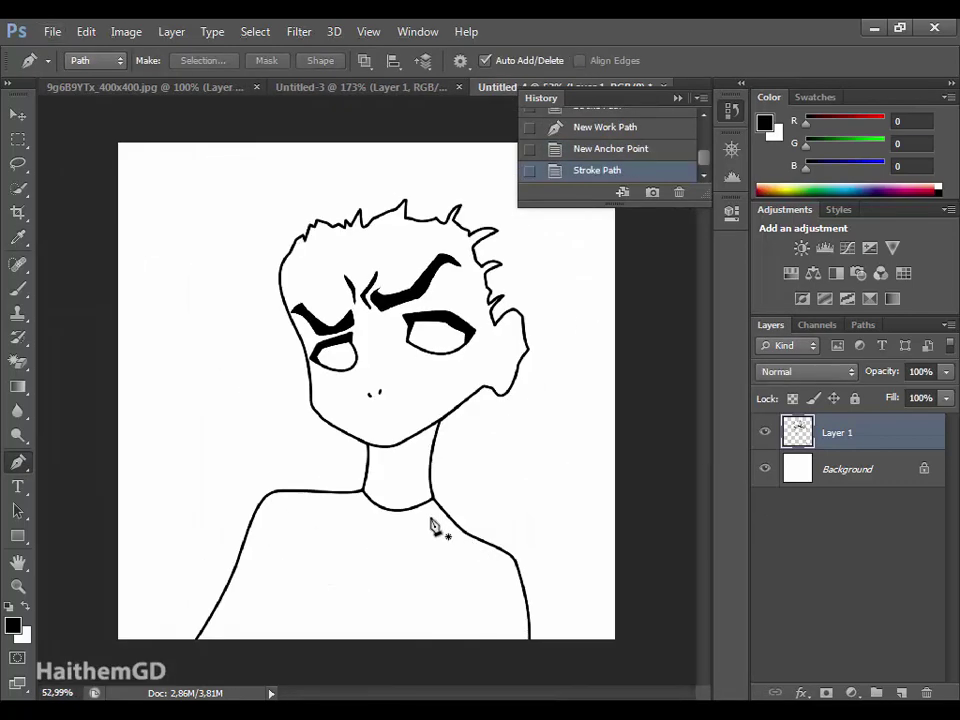
{"action": "scroll", "coordinate": [435, 527], "scroll_direction": "down", "scroll_amount": 2}
{"action": "scroll", "coordinate": [607, 493], "scroll_direction": "down", "scroll_amount": 2}
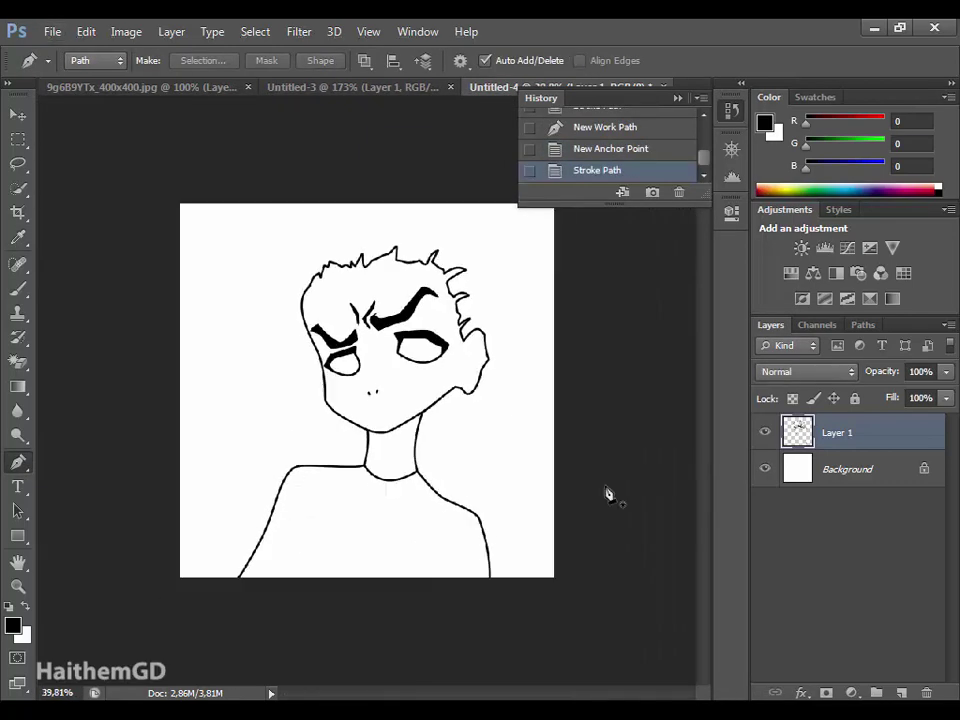
{"action": "scroll", "coordinate": [553, 450], "scroll_direction": "up", "scroll_amount": 3}
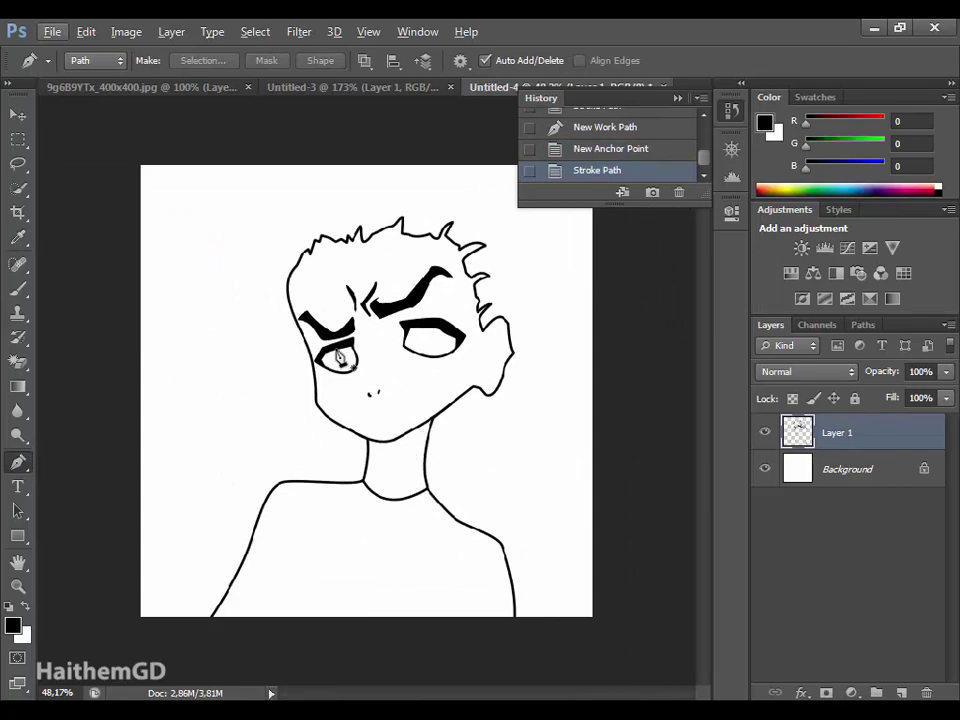
{"action": "left_click", "coordinate": [430, 327]}
{"action": "left_click_drag", "start_coordinate": [440, 342], "coordinate": [447, 343]}
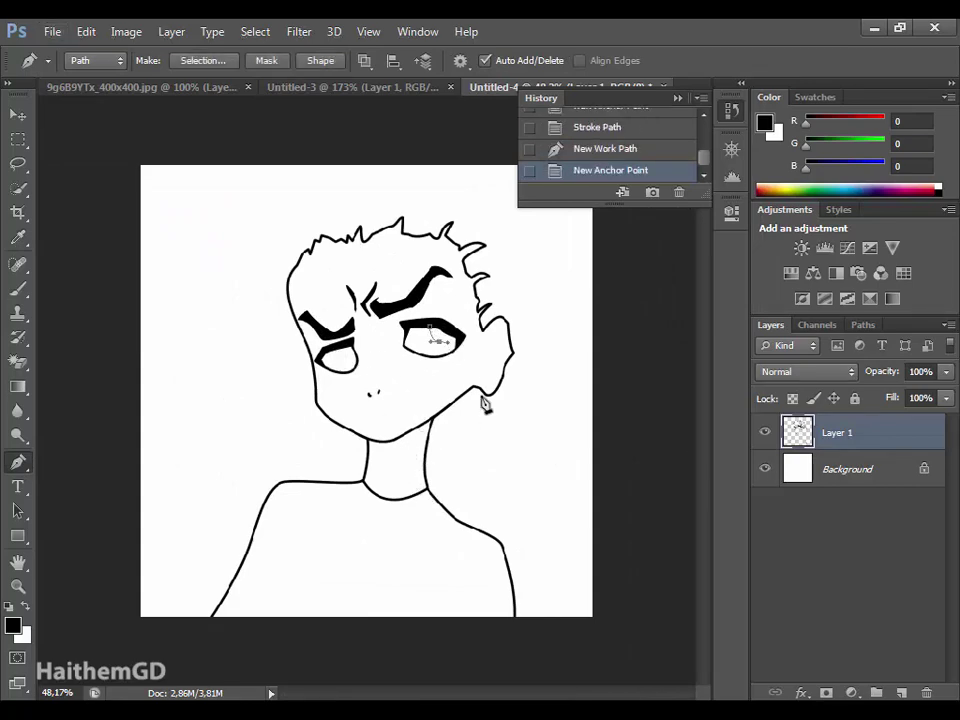
{"action": "scroll", "coordinate": [450, 310], "scroll_direction": "up", "scroll_amount": 6}
{"action": "scroll", "coordinate": [455, 313], "scroll_direction": "up", "scroll_amount": 2}
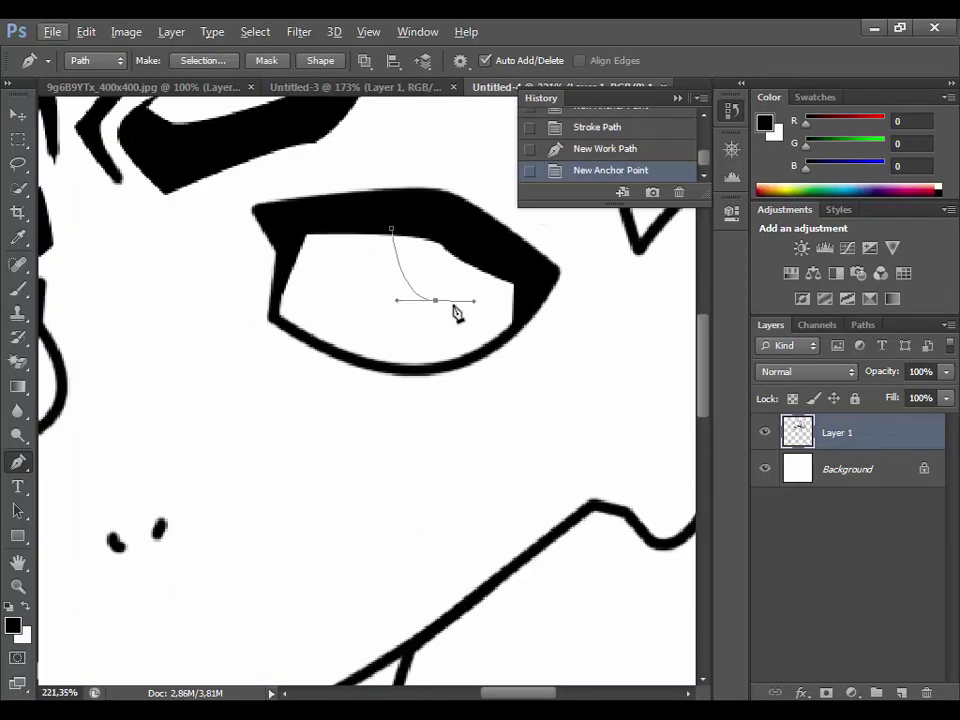
{"action": "key", "text": "ctrl+z"}
{"action": "left_click_drag", "start_coordinate": [435, 300], "coordinate": [482, 293]}
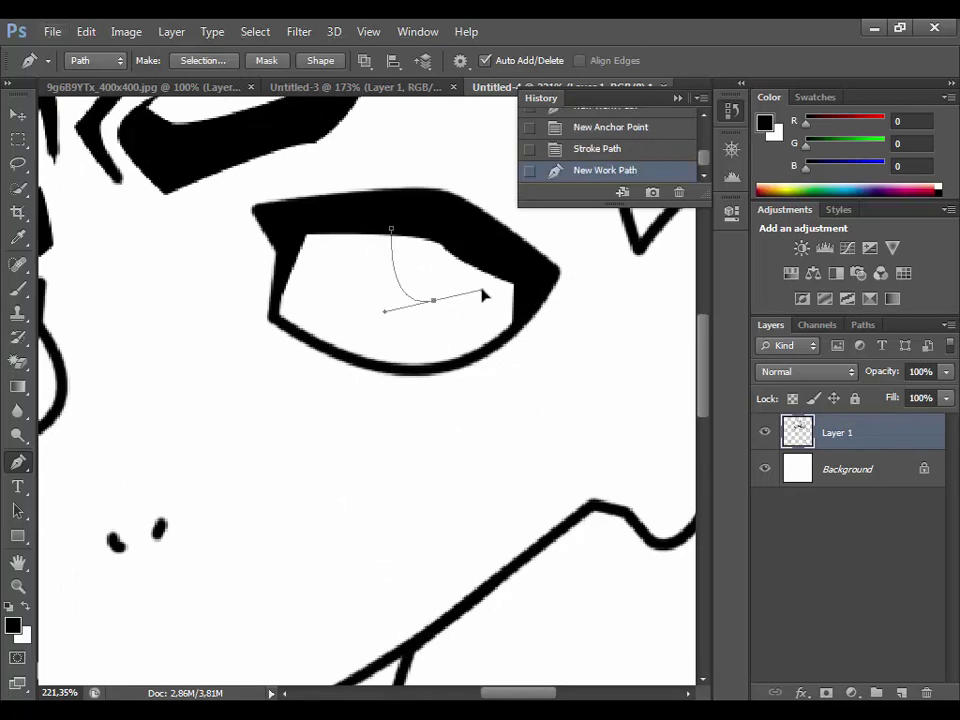
{"action": "left_click", "coordinate": [435, 300], "text": "alt"}
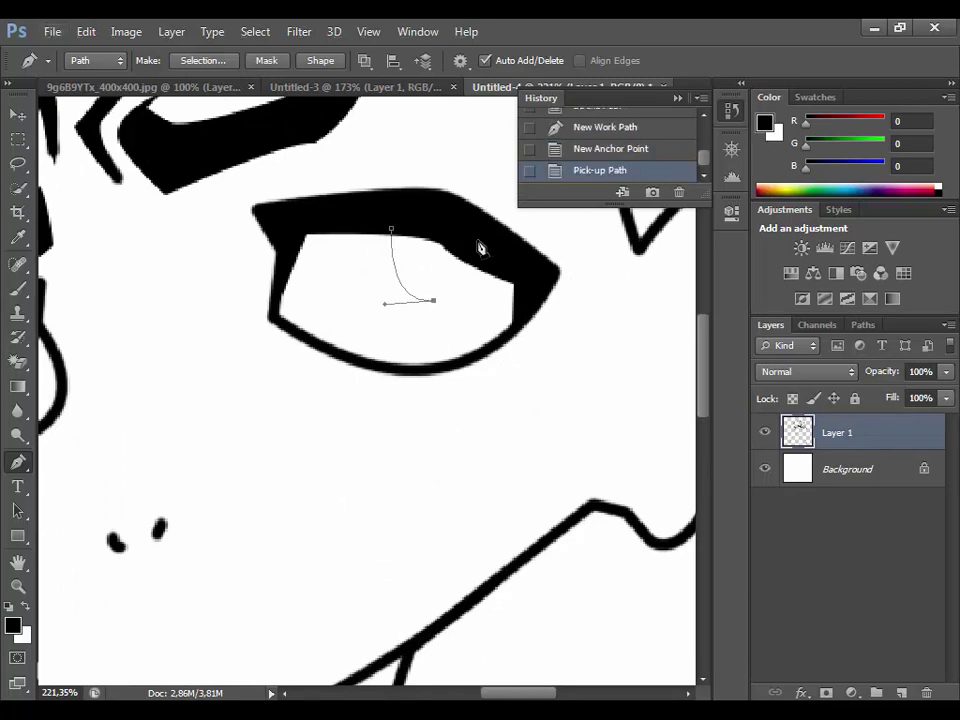
{"action": "left_click_drag", "start_coordinate": [479, 240], "coordinate": [484, 172]}
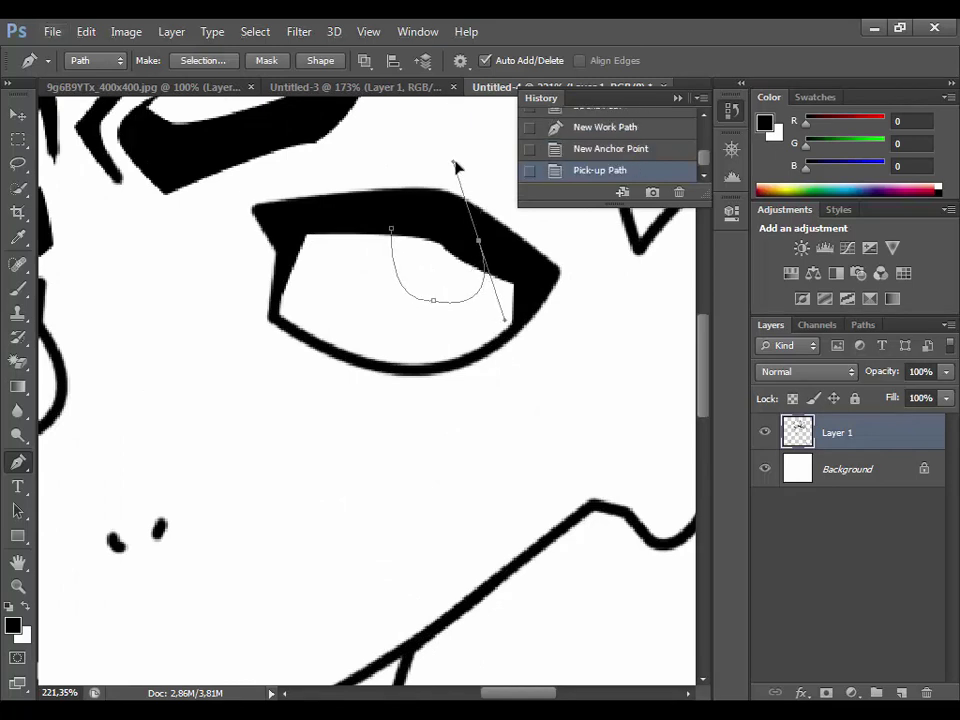
{"action": "right_click", "coordinate": [480, 247]}
{"action": "left_click", "coordinate": [482, 396]}
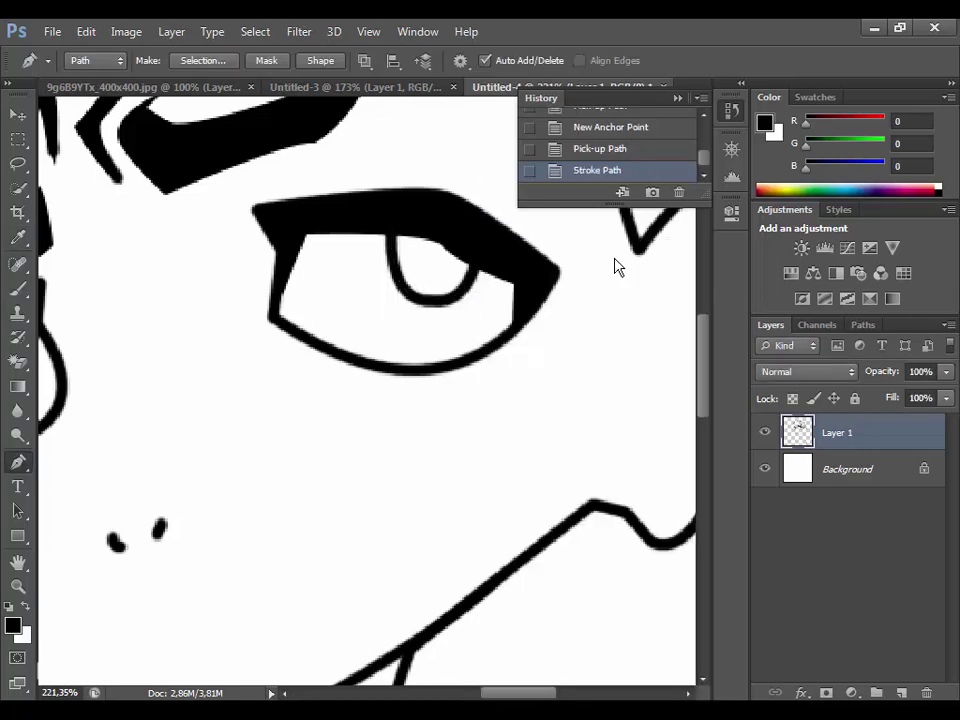
{"action": "scroll", "coordinate": [403, 390], "scroll_direction": "down", "scroll_amount": 8}
{"action": "scroll", "coordinate": [403, 390], "scroll_direction": "up", "scroll_amount": 5}
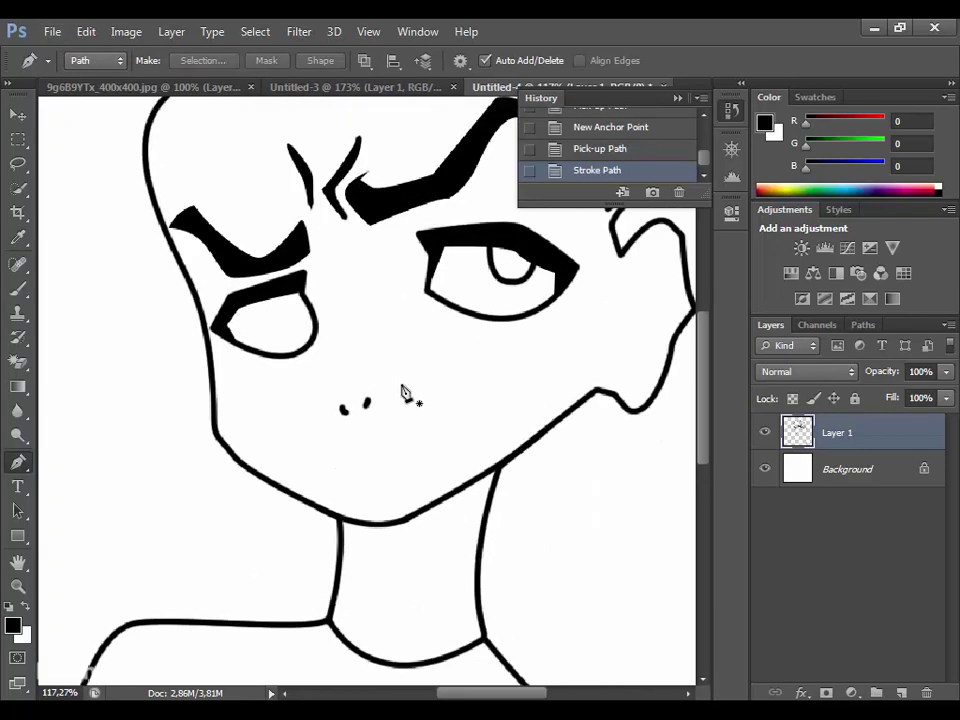
{"action": "scroll", "coordinate": [403, 390], "scroll_direction": "down", "scroll_amount": 5}
{"action": "scroll", "coordinate": [403, 390], "scroll_direction": "up", "scroll_amount": 1}
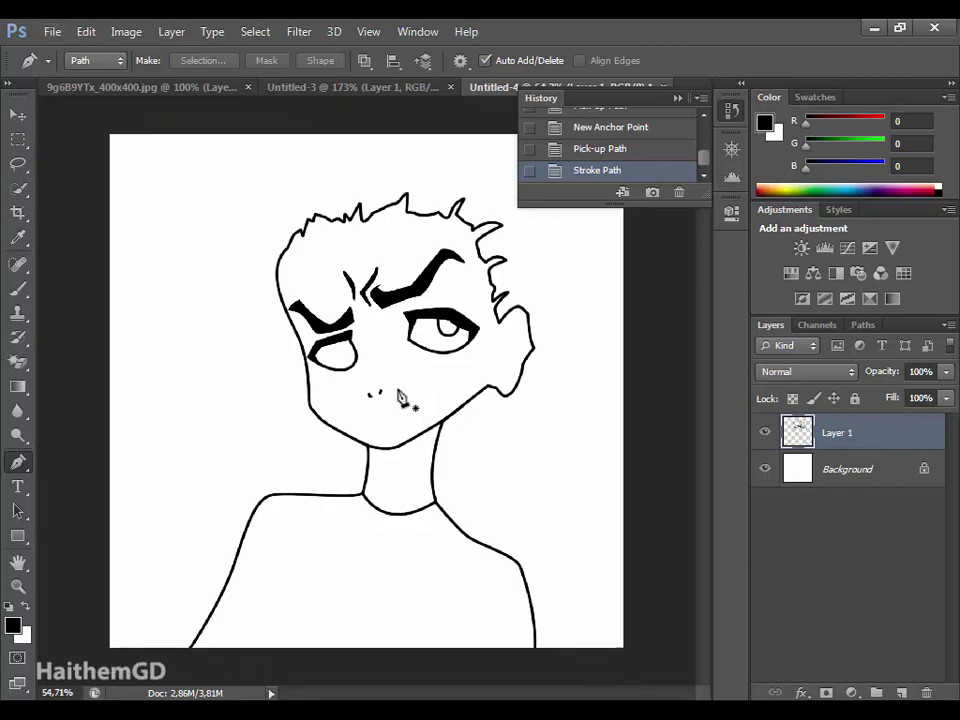
Start a curved pupil path inside the left eye, cancelling the first stroke attempt.
{"action": "scroll", "coordinate": [398, 400], "scroll_direction": "down", "scroll_amount": 2}
{"action": "scroll", "coordinate": [398, 400], "scroll_direction": "up", "scroll_amount": 1}
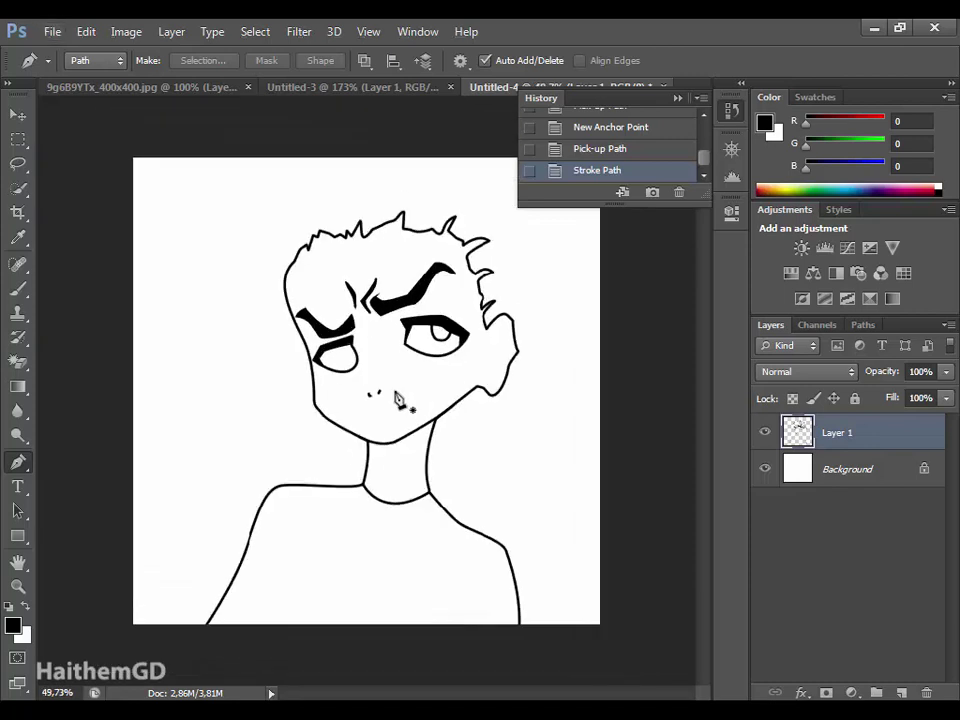
{"action": "left_click", "coordinate": [330, 348]}
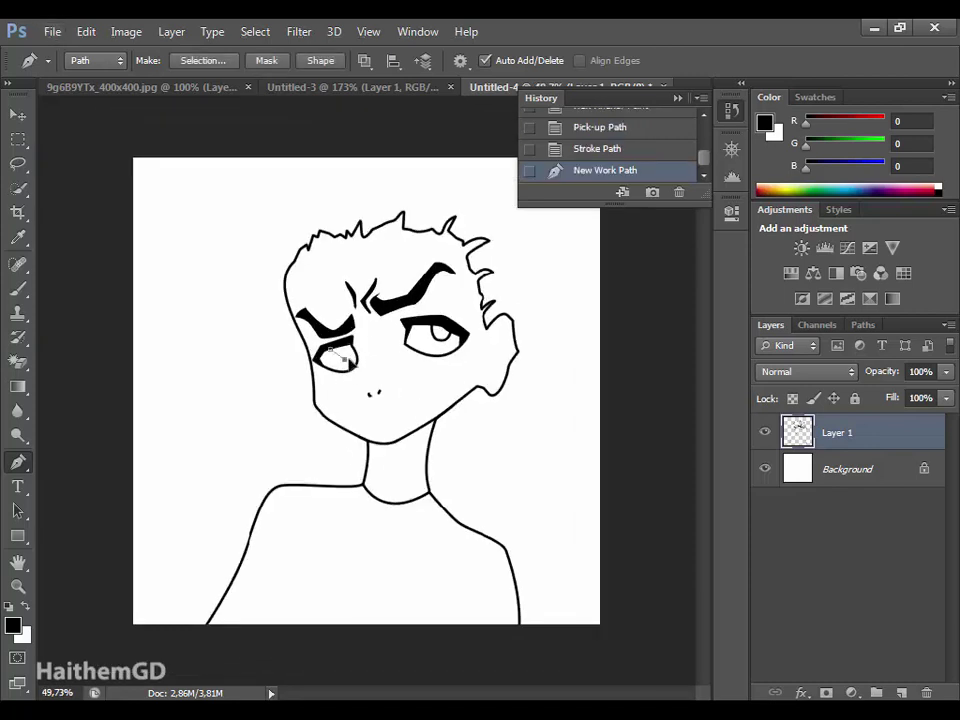
{"action": "left_click_drag", "start_coordinate": [350, 362], "coordinate": [368, 388]}
{"action": "scroll", "coordinate": [440, 345], "scroll_direction": "up", "scroll_amount": 4}
{"action": "scroll", "coordinate": [306, 317], "scroll_direction": "up", "scroll_amount": 3}
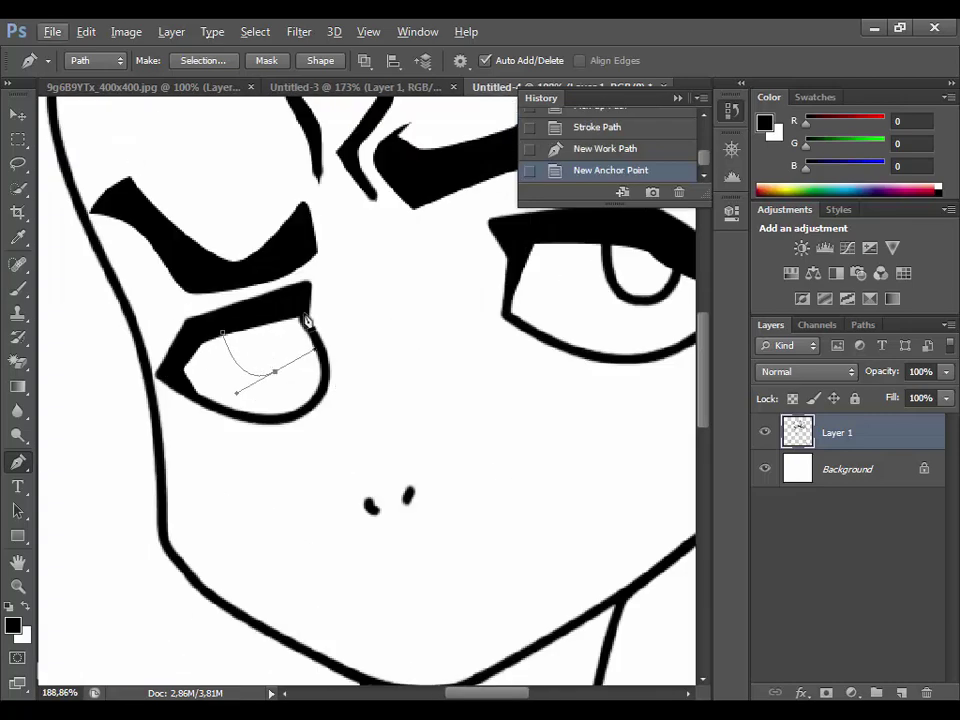
{"action": "left_click", "coordinate": [304, 312]}
{"action": "right_click", "coordinate": [304, 314]}
{"action": "left_click", "coordinate": [577, 262]}
Step back in History, finish the pupil curve and stroke it black with the brush.
{"action": "scroll", "coordinate": [568, 399], "scroll_direction": "down", "scroll_amount": 4}
{"action": "scroll", "coordinate": [572, 437], "scroll_direction": "down", "scroll_amount": 2}
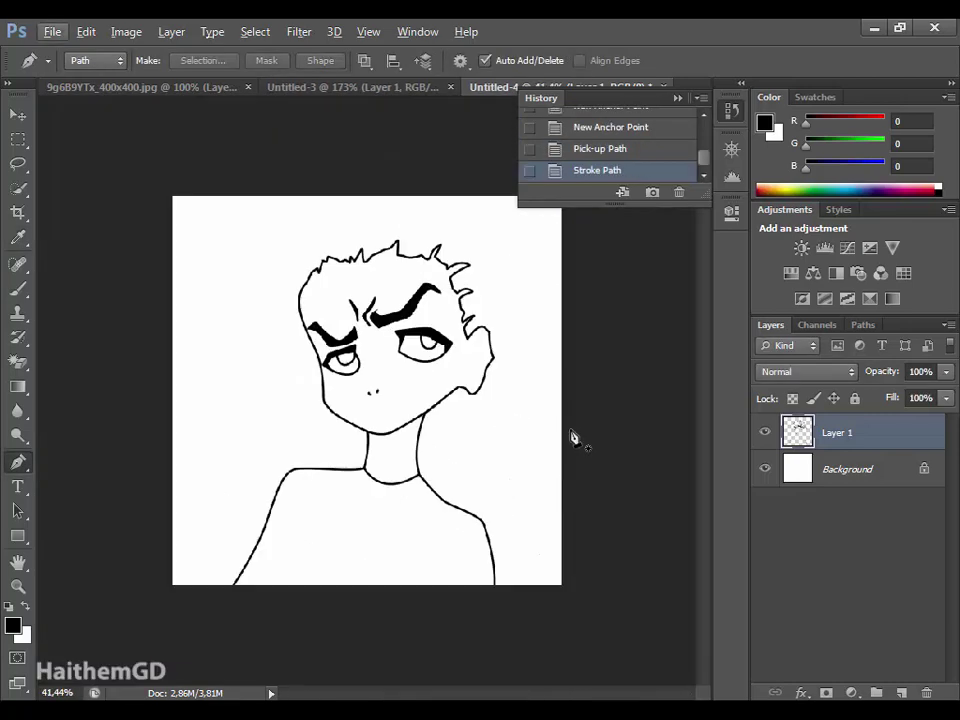
{"action": "scroll", "coordinate": [482, 369], "scroll_direction": "up", "scroll_amount": 5}
{"action": "scroll", "coordinate": [482, 369], "scroll_direction": "up", "scroll_amount": 2}
{"action": "left_click", "coordinate": [609, 128]}
{"action": "scroll", "coordinate": [609, 128], "scroll_direction": "up", "scroll_amount": 1}
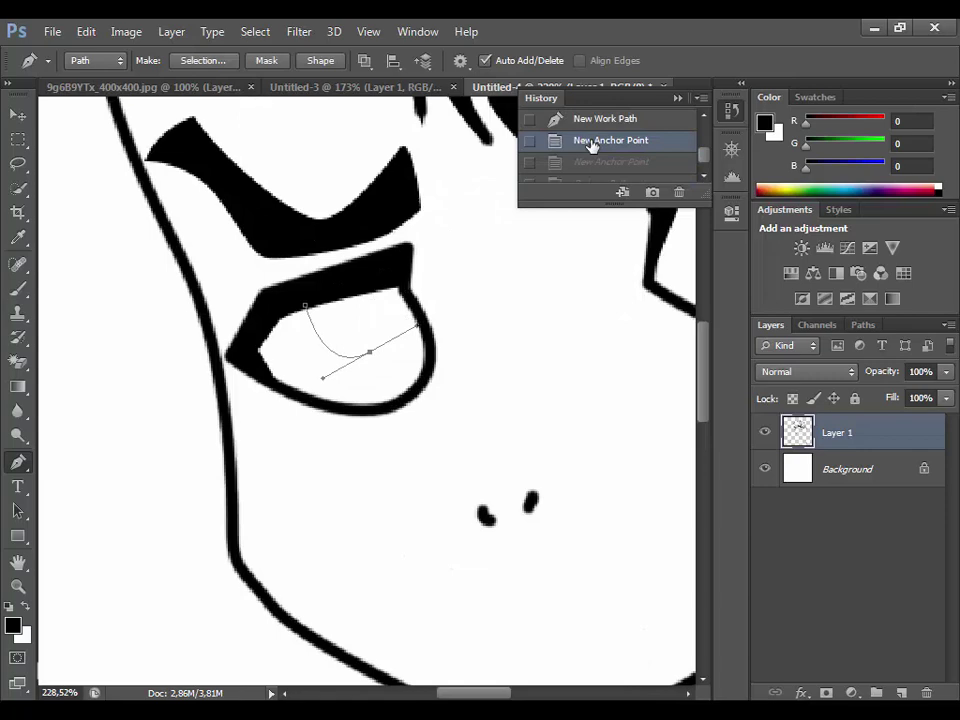
{"action": "scroll", "coordinate": [468, 432], "scroll_direction": "down", "scroll_amount": 5}
{"action": "scroll", "coordinate": [462, 425], "scroll_direction": "down", "scroll_amount": 2}
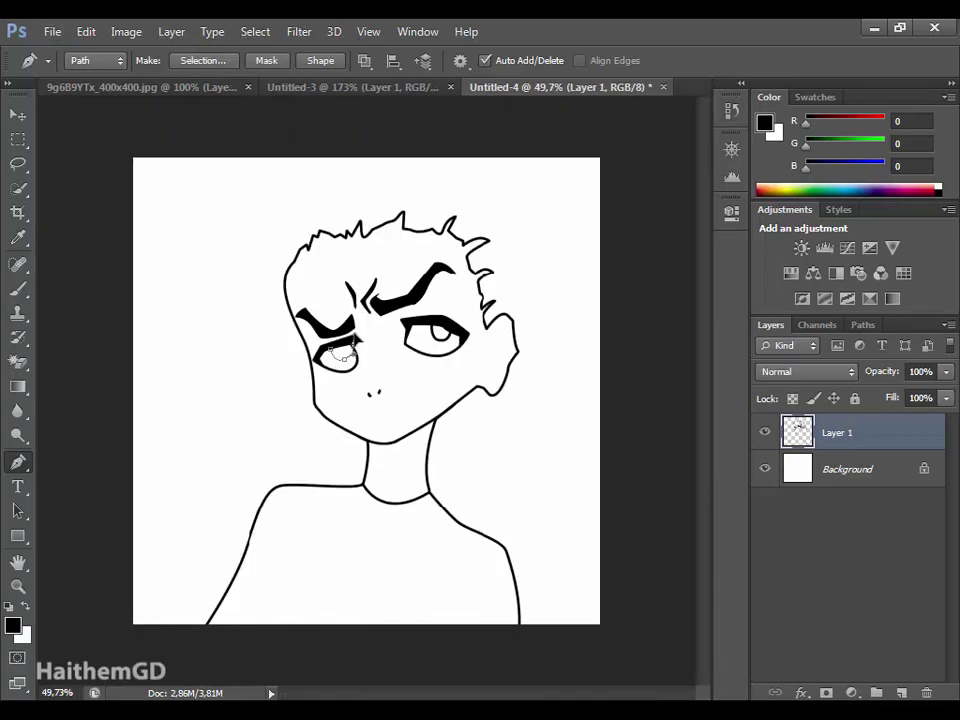
{"action": "scroll", "coordinate": [355, 342], "scroll_direction": "up", "scroll_amount": 7}
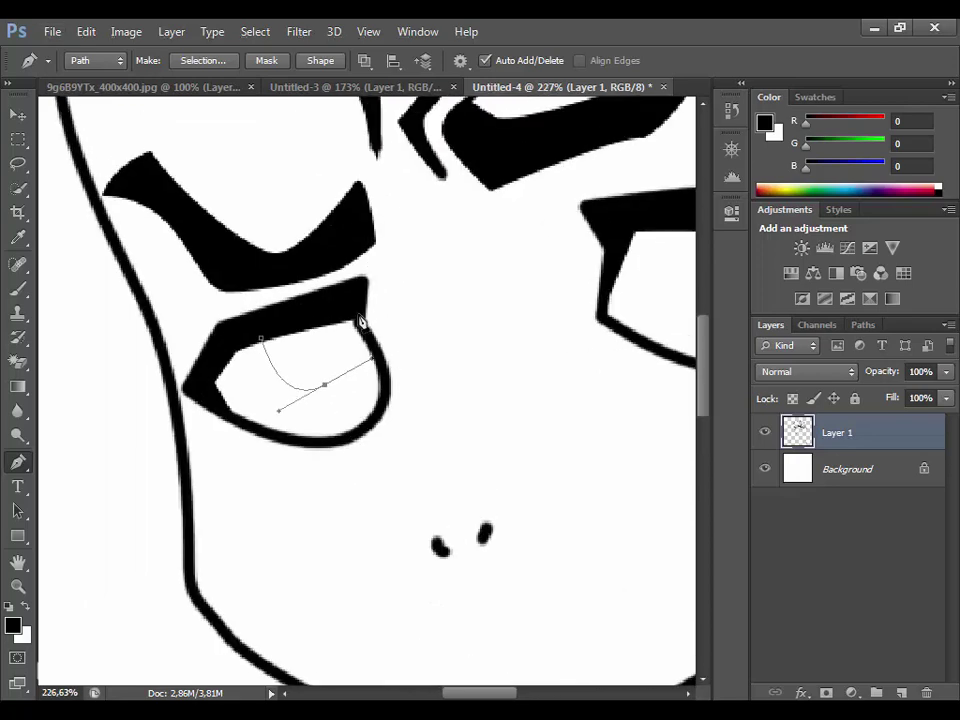
{"action": "left_click", "coordinate": [362, 322]}
{"action": "right_click", "coordinate": [372, 390]}
{"action": "left_click", "coordinate": [410, 394]}
{"action": "key", "text": "Return"}
{"action": "key", "text": "Escape"}
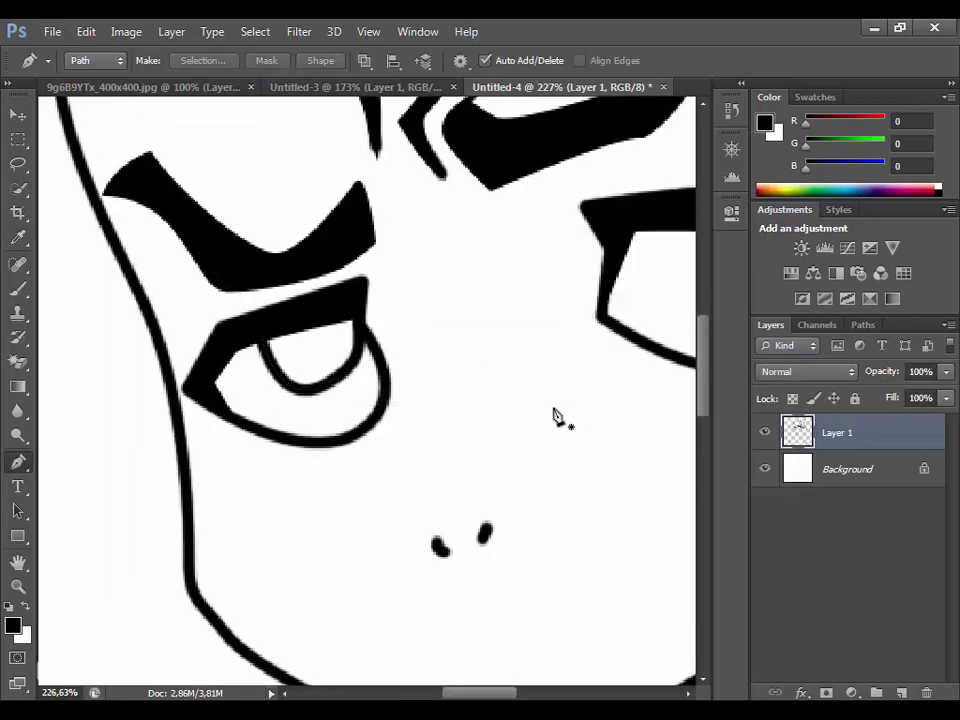
Draw another curve around the left pupil and stroke it.
{"action": "scroll", "coordinate": [506, 514], "scroll_direction": "down", "scroll_amount": 5}
{"action": "scroll", "coordinate": [289, 300], "scroll_direction": "up", "scroll_amount": 5}
{"action": "left_click", "coordinate": [283, 299]}
{"action": "mouse_move", "coordinate": [320, 336]}
{"action": "left_mouse_down"}
{"action": "mouse_move", "coordinate": [342, 334]}
{"action": "mouse_move", "coordinate": [330, 238]}
{"action": "left_mouse_up"}
{"action": "key", "text": "ctrl+z"}
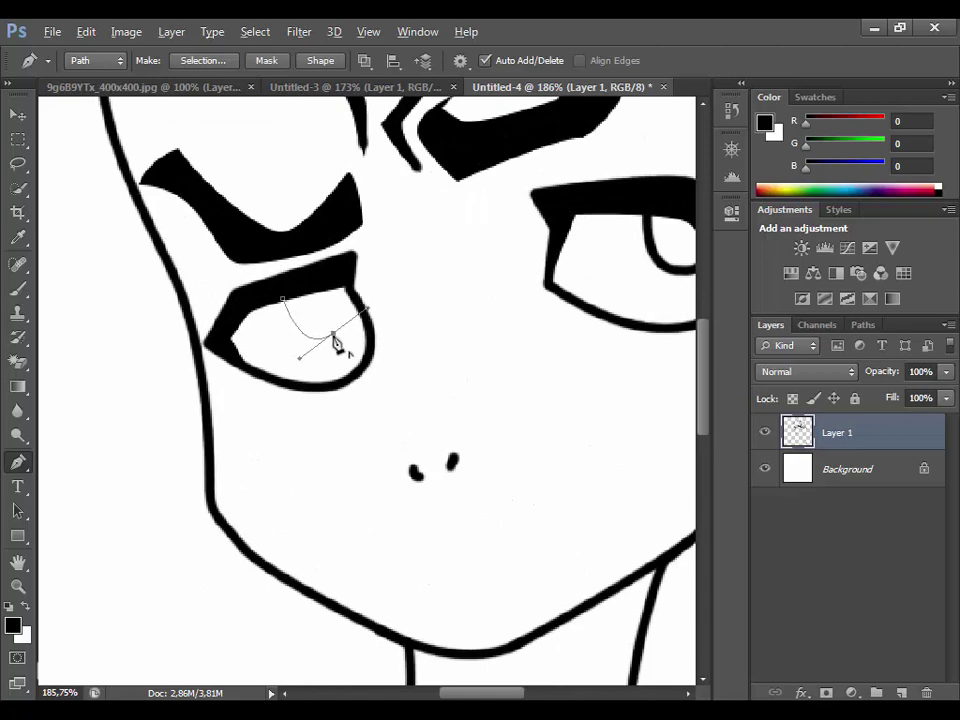
{"action": "right_click", "coordinate": [405, 232]}
{"action": "left_click", "coordinate": [482, 394]}
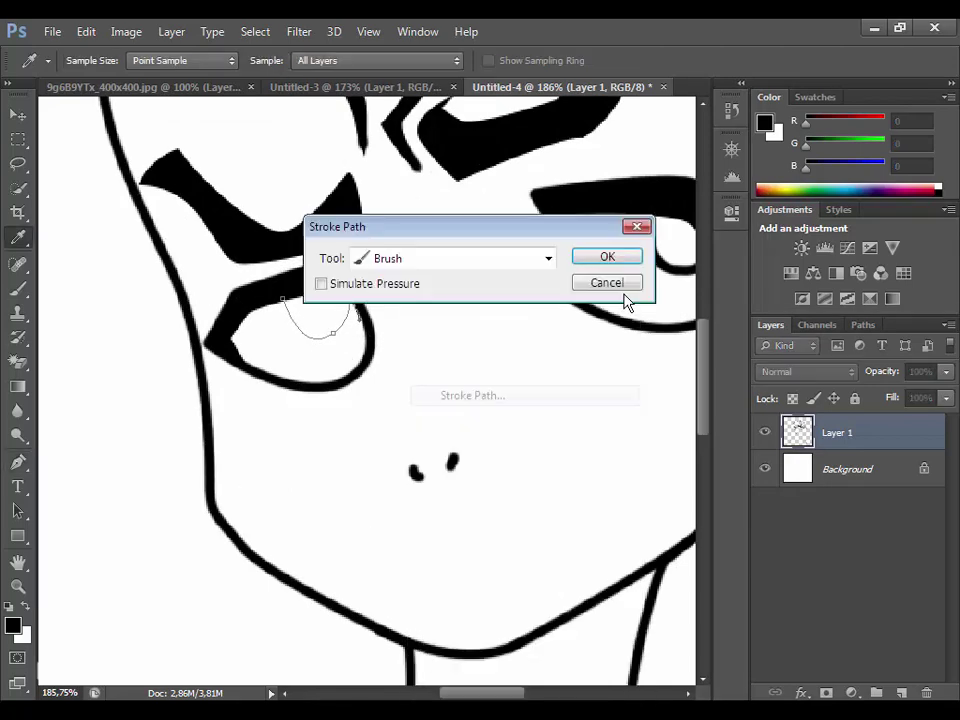
{"action": "key", "text": "Return"}
{"action": "scroll", "coordinate": [600, 350], "scroll_direction": "down", "scroll_amount": 4}
{"action": "scroll", "coordinate": [615, 360], "scroll_direction": "up", "scroll_amount": 5}
Trace a path along the iris, then hide Layer 2 and make Layer 1 active.
{"action": "left_click", "coordinate": [589, 231]}
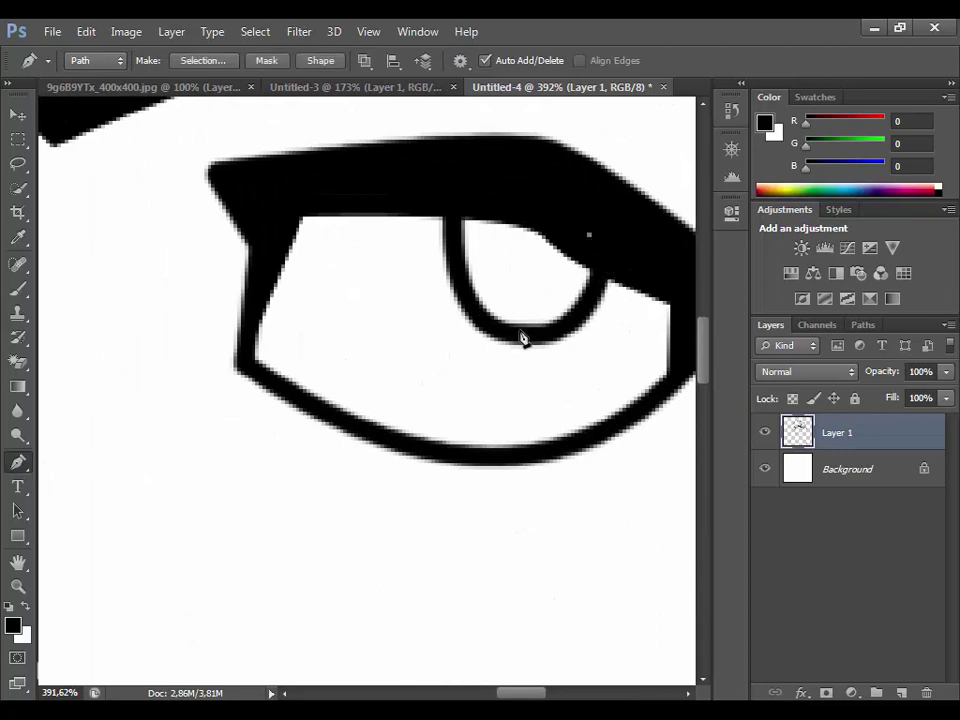
{"action": "left_click_drag", "start_coordinate": [521, 336], "coordinate": [455, 338]}
{"action": "left_click_drag", "start_coordinate": [457, 202], "coordinate": [476, 137]}
{"action": "right_click", "coordinate": [527, 465]}
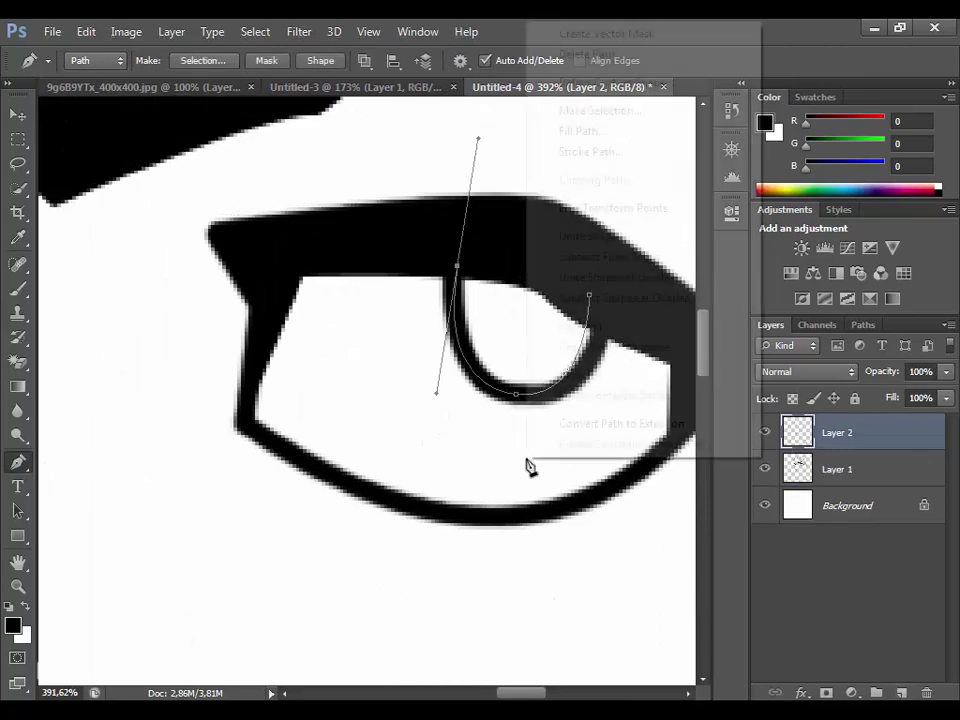
{"action": "left_click", "coordinate": [765, 432]}
{"action": "left_click", "coordinate": [816, 469]}
Clear the inside of a closed iris path on Layer 1, then show Layer 2 again.
{"action": "left_click", "coordinate": [406, 283]}
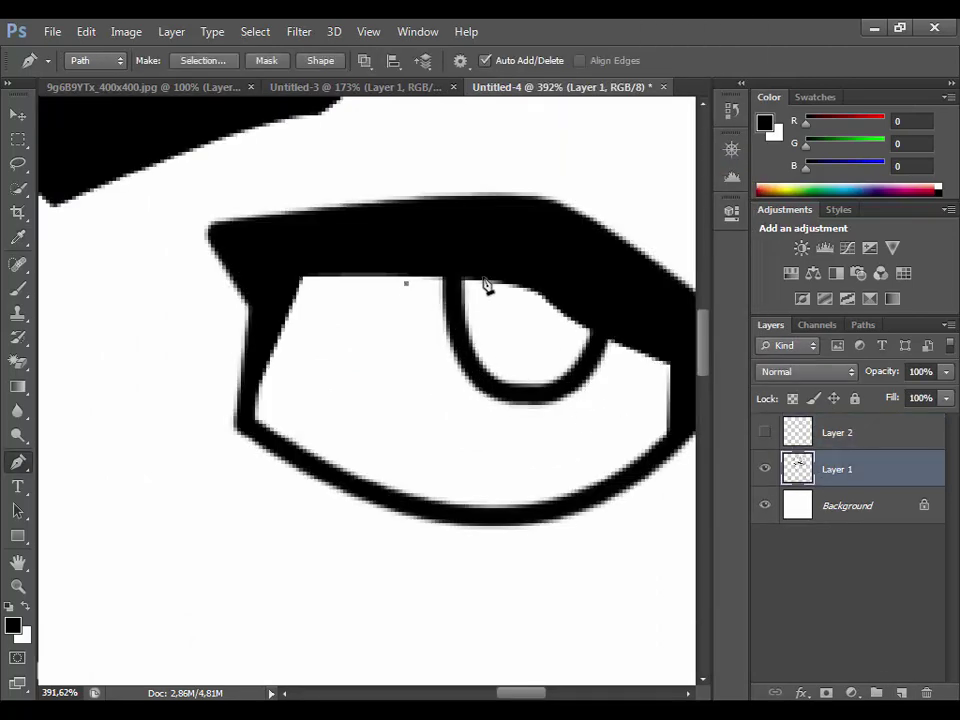
{"action": "left_click_drag", "start_coordinate": [491, 282], "coordinate": [622, 352]}
{"action": "left_click", "coordinate": [406, 283]}
{"action": "key", "text": "ctrl+Return"}
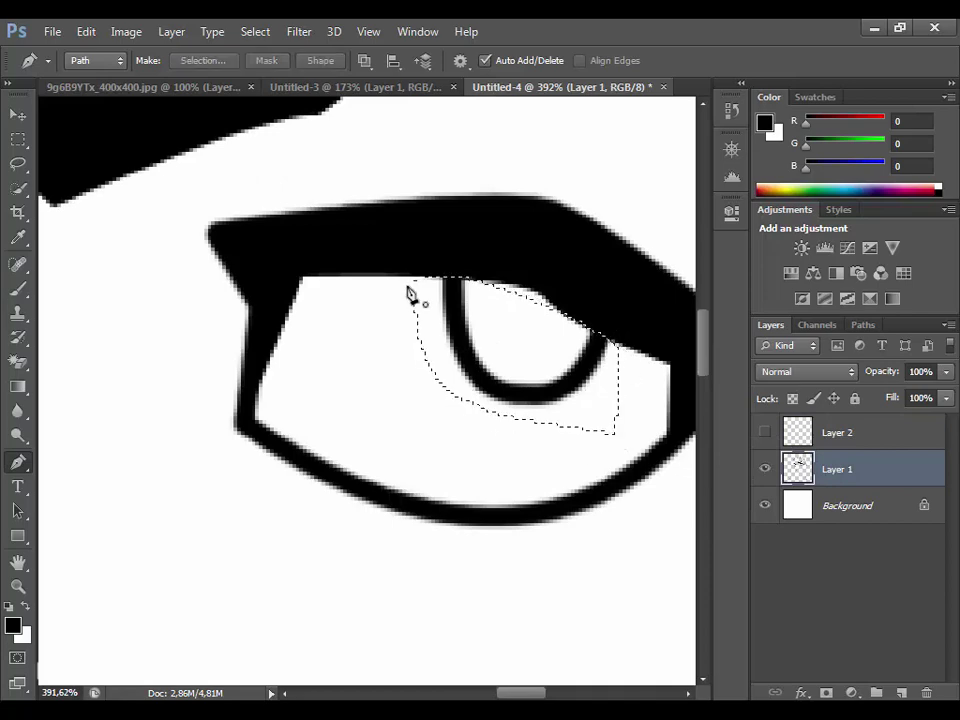
{"action": "key", "text": "Delete"}
{"action": "key", "text": "ctrl+d"}
{"action": "left_click", "coordinate": [765, 432]}
{"action": "scroll", "coordinate": [283, 396], "scroll_direction": "down", "scroll_amount": 3}
{"action": "scroll", "coordinate": [283, 396], "scroll_direction": "down", "scroll_amount": 5}
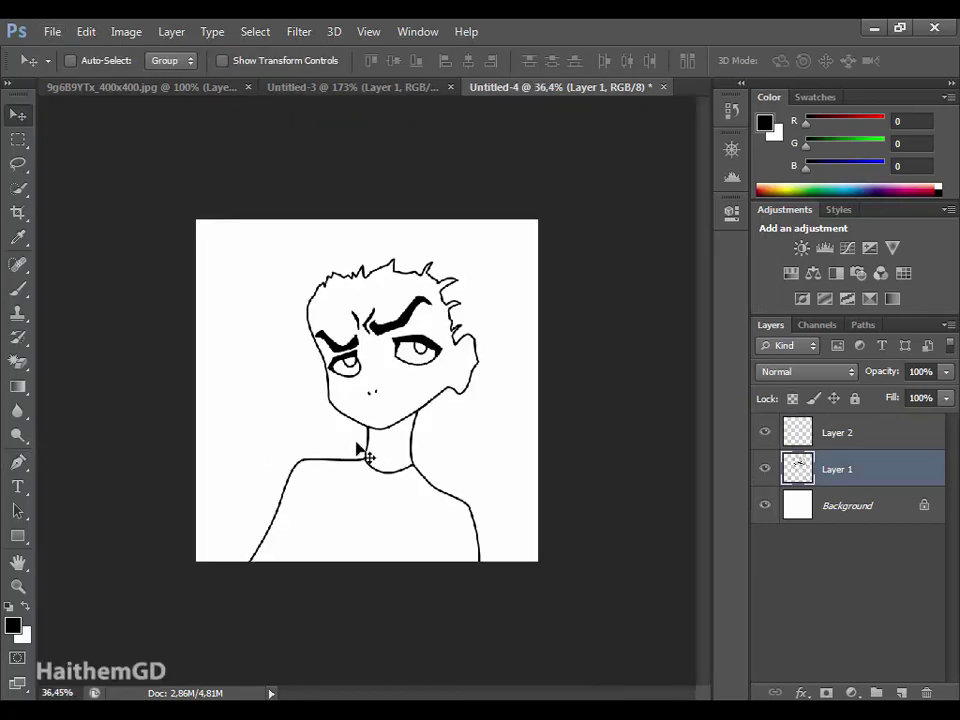
Stroke a short curved black line on the right shoulder with a pen path.
{"action": "scroll", "coordinate": [358, 446], "scroll_direction": "up", "scroll_amount": 1}
{"action": "scroll", "coordinate": [380, 457], "scroll_direction": "up", "scroll_amount": 1}
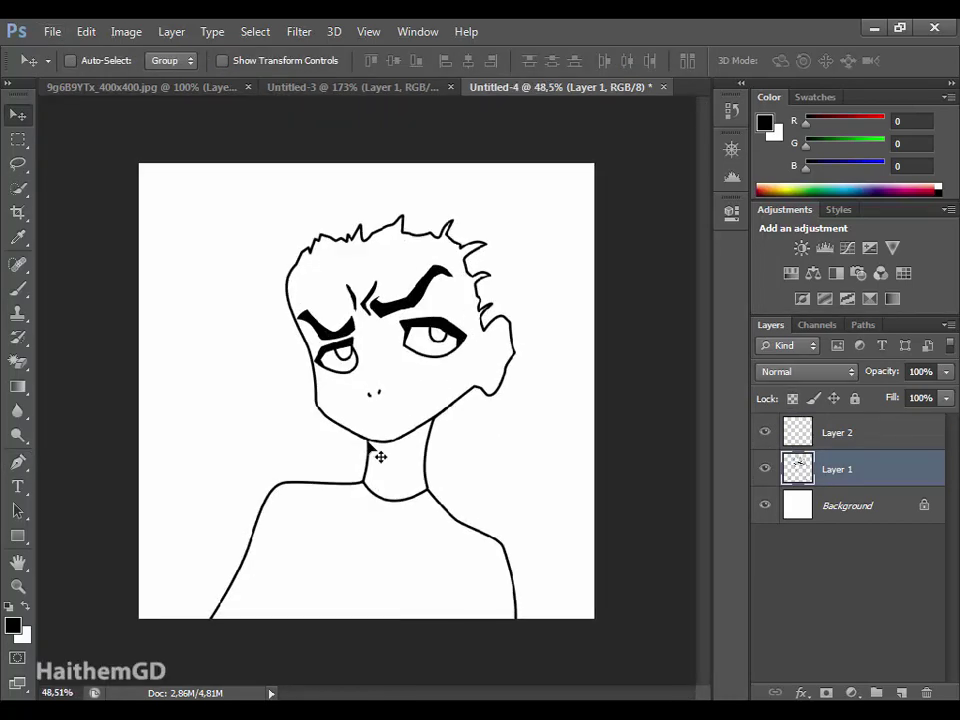
{"action": "key", "text": "p"}
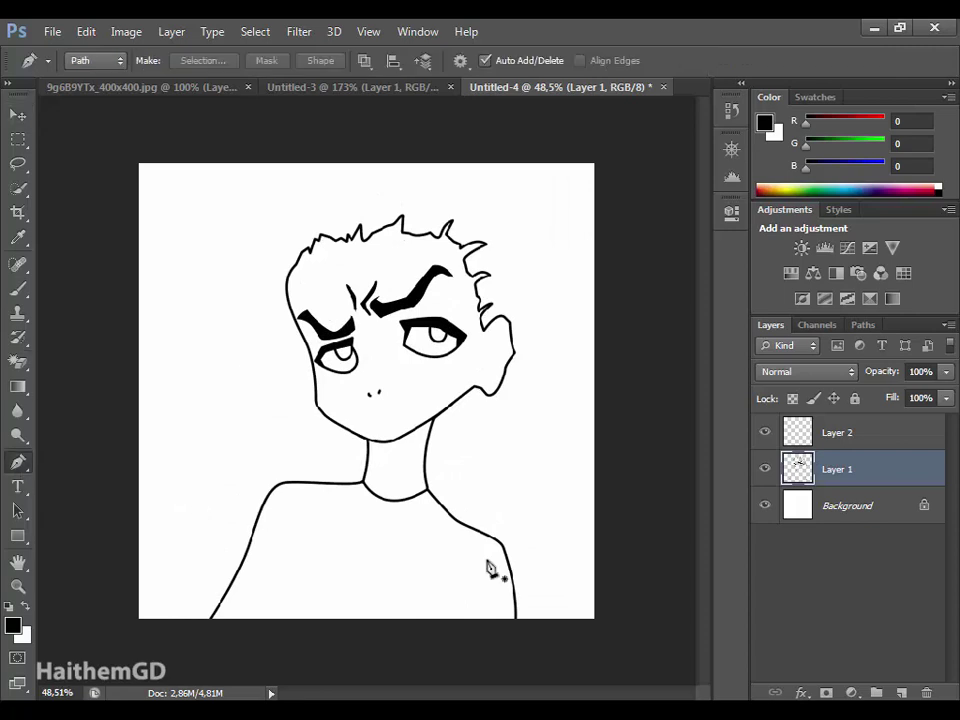
{"action": "left_click_drag", "start_coordinate": [474, 590], "coordinate": [489, 641]}
{"action": "right_click", "coordinate": [504, 612]}
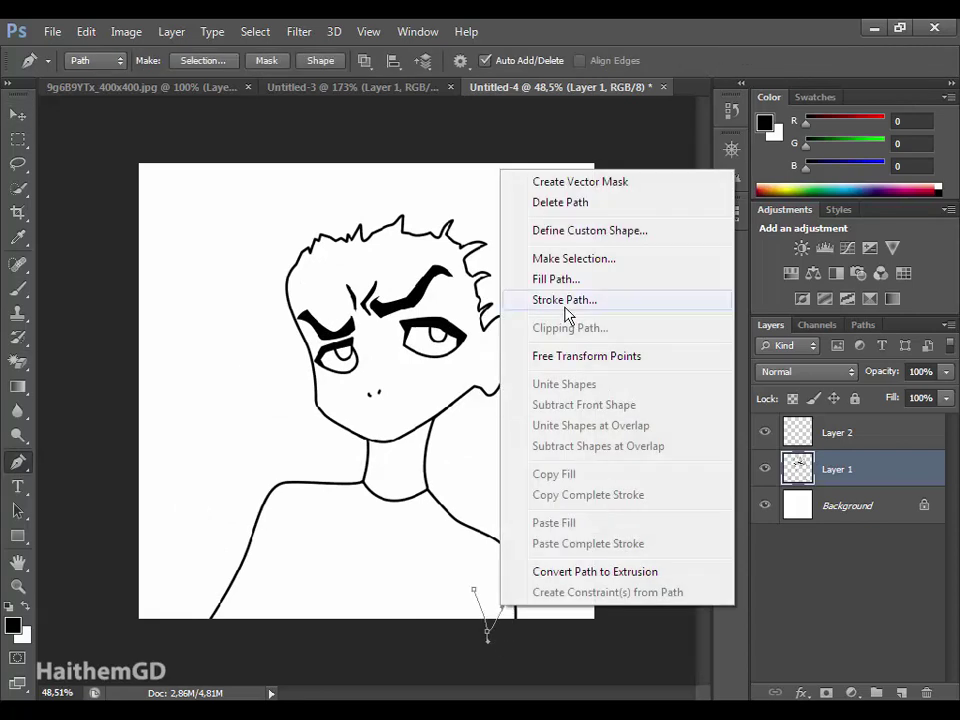
{"action": "left_click", "coordinate": [568, 301]}
{"action": "left_click", "coordinate": [626, 264]}
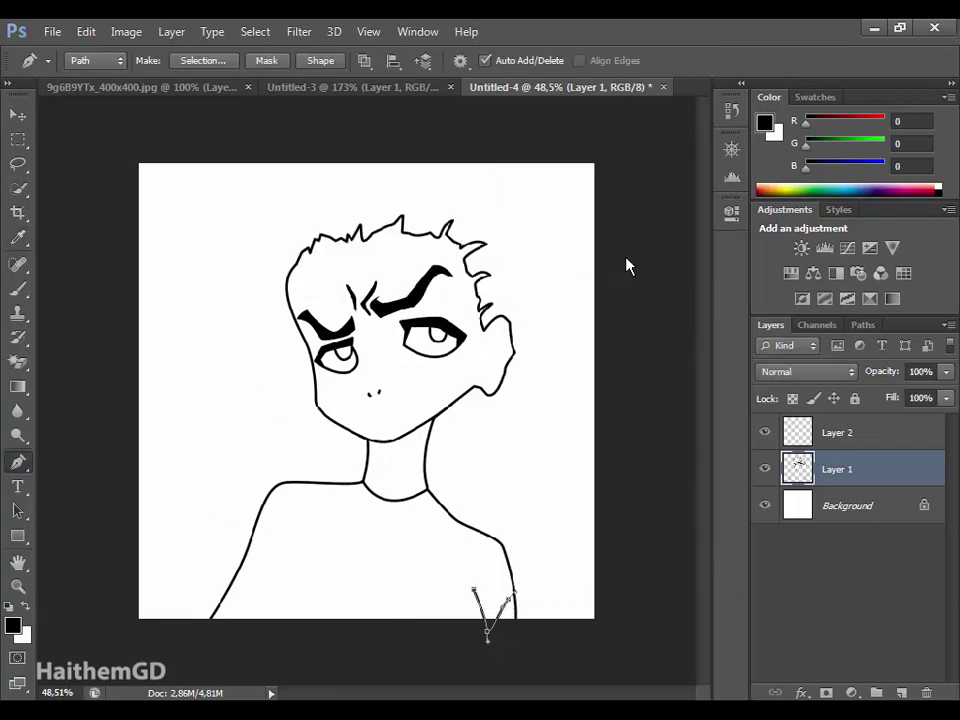
Stroke a curved black line down the left chest, then select Layer 1.
{"action": "left_click", "coordinate": [268, 494]}
{"action": "left_click", "coordinate": [287, 530]}
{"action": "left_click", "coordinate": [301, 577]}
{"action": "left_click_drag", "start_coordinate": [310, 656], "coordinate": [332, 656]}
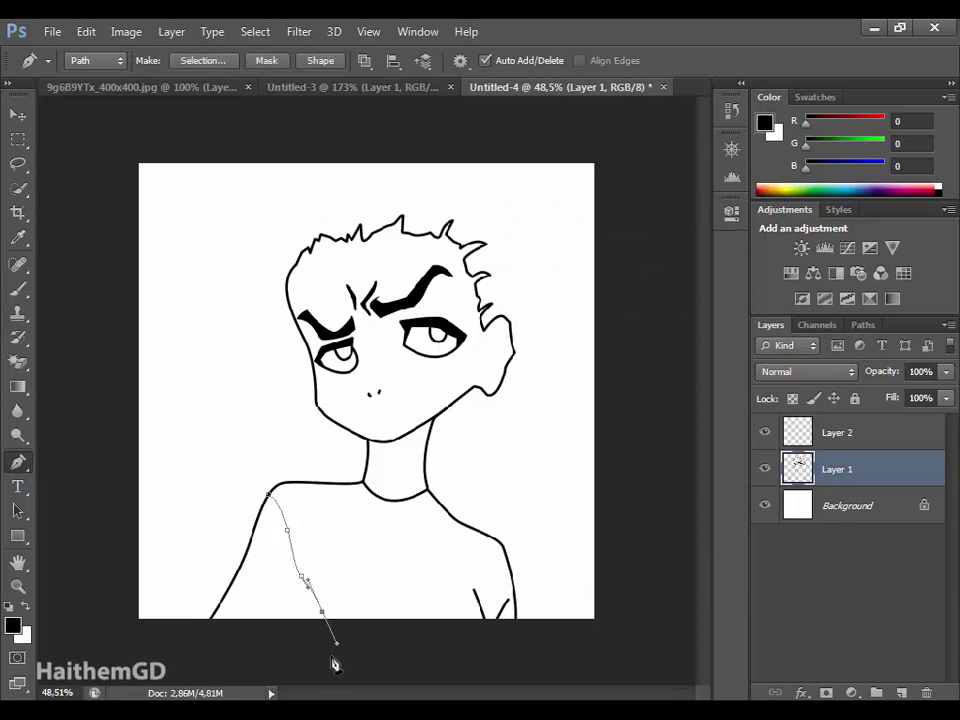
{"action": "right_click", "coordinate": [313, 568]}
{"action": "left_click", "coordinate": [370, 257]}
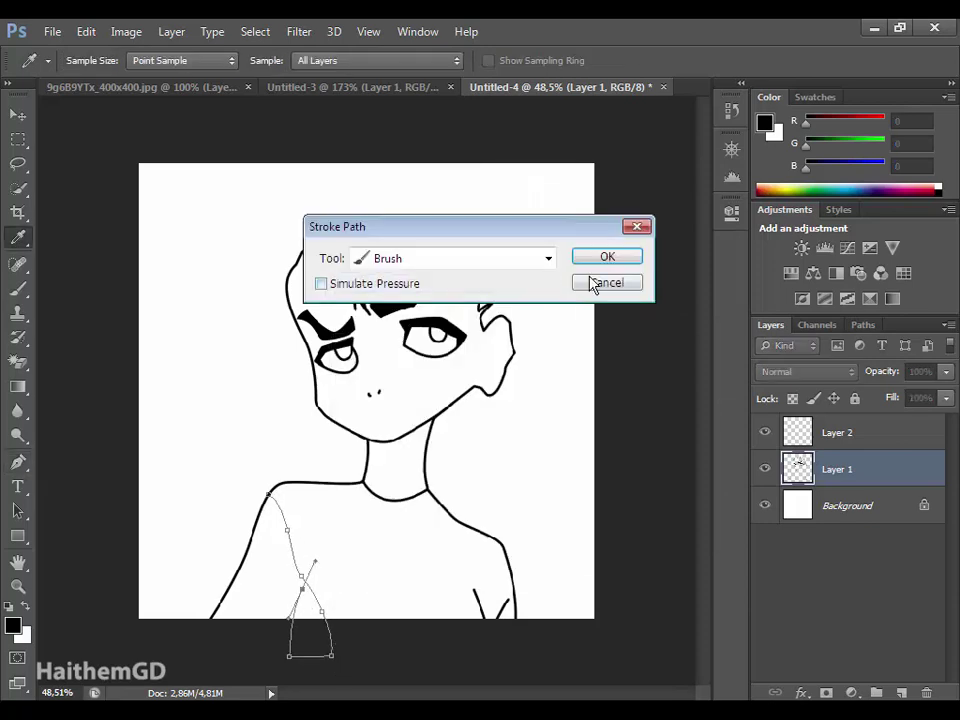
{"action": "left_click", "coordinate": [605, 255]}
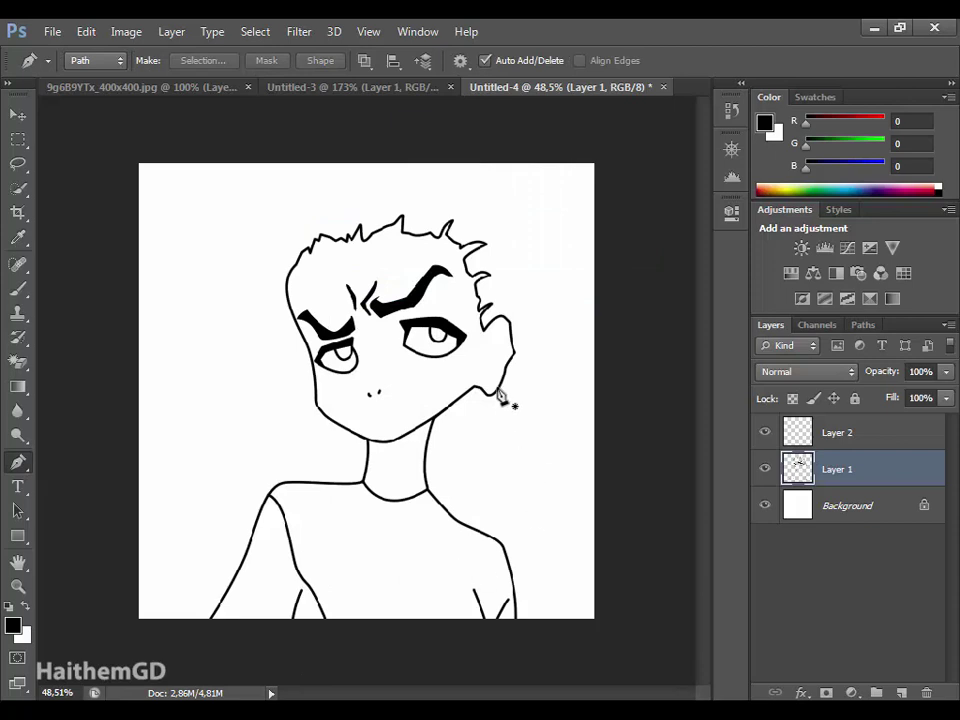
{"action": "left_click", "coordinate": [837, 432], "text": "shift"}
{"action": "right_click", "coordinate": [851, 467]}
Merge Layer 1 into Layer 2, add a new earring layer, and set green paint.
{"action": "left_click", "coordinate": [560, 493]}
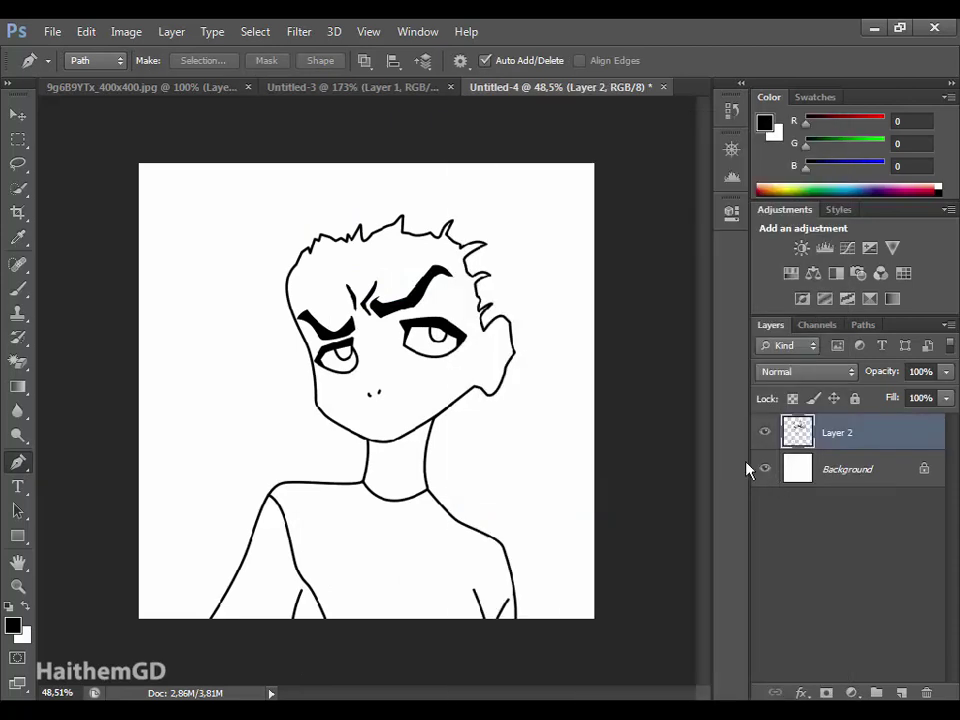
{"action": "left_click", "coordinate": [489, 384]}
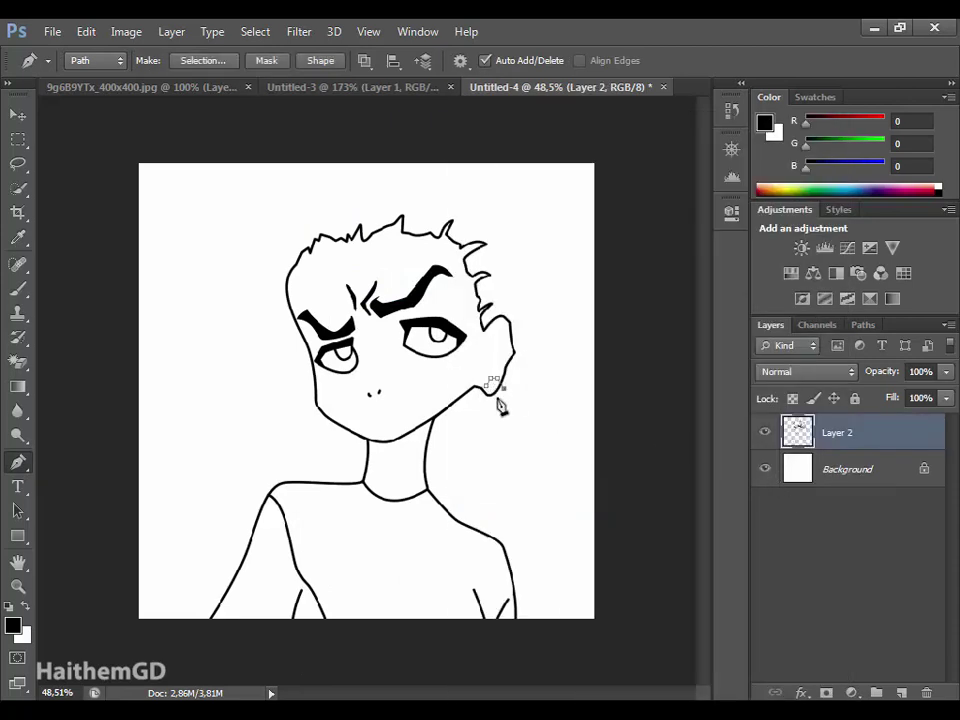
{"action": "key", "text": "ctrl+shift+alt+n"}
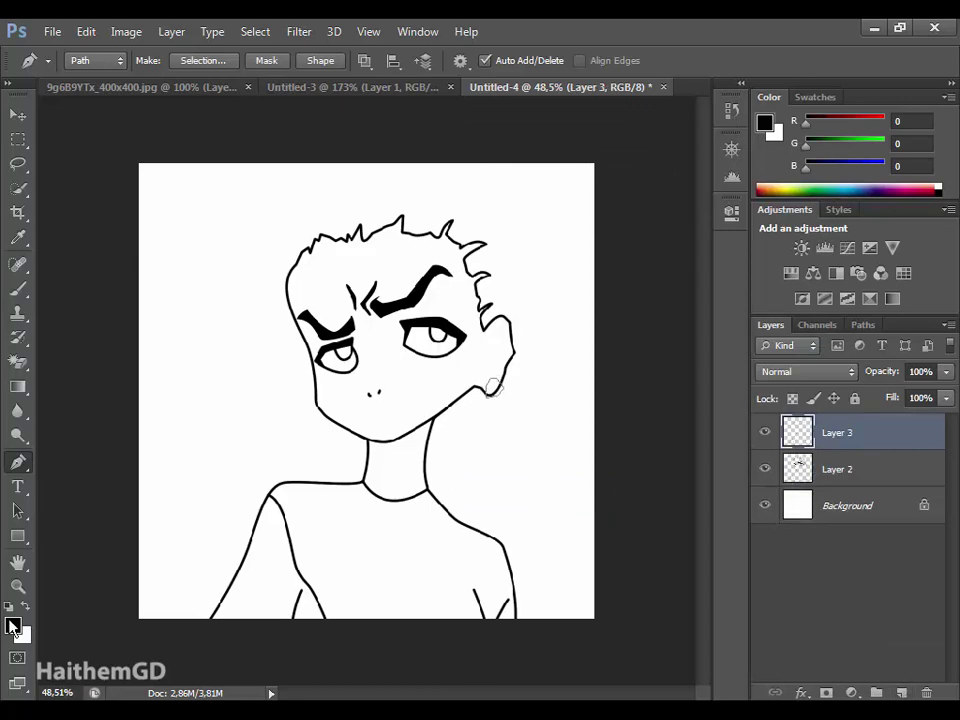
{"action": "left_click", "coordinate": [12, 625]}
{"action": "left_click", "coordinate": [624, 441]}
{"action": "key", "text": "Return"}
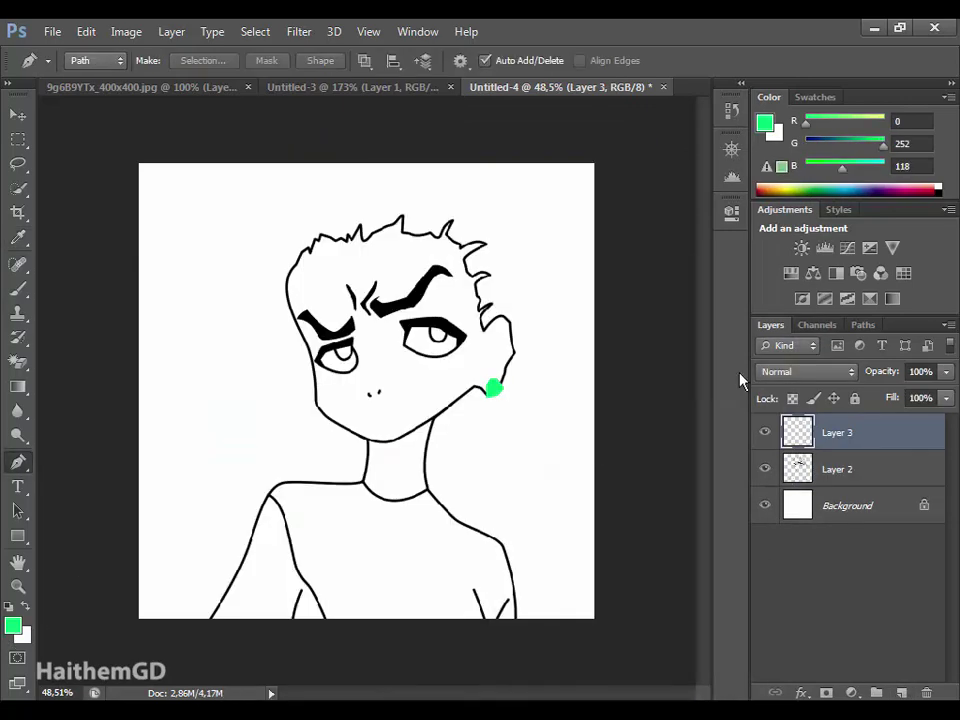
{"action": "key", "text": "ctrl+z"}
Draw a hexagonal earring outline at the jaw and fill it with green.
{"action": "scroll", "coordinate": [490, 398], "scroll_direction": "up", "scroll_amount": 2}
{"action": "scroll", "coordinate": [500, 390], "scroll_direction": "up", "scroll_amount": 2}
{"action": "scroll", "coordinate": [511, 360], "scroll_direction": "up", "scroll_amount": 1}
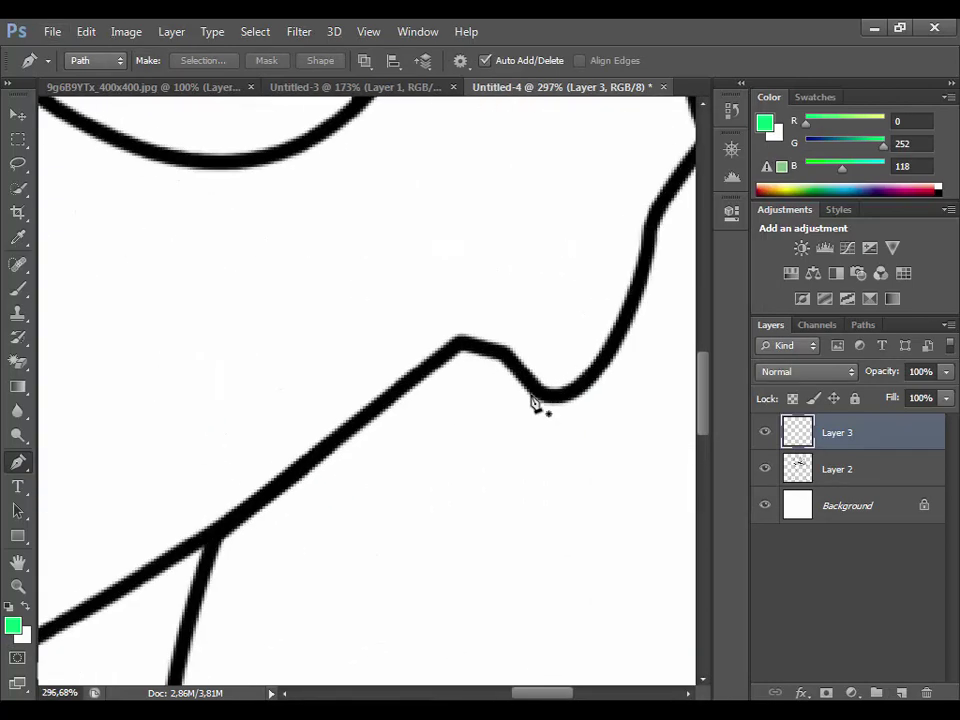
{"action": "left_click", "coordinate": [508, 350]}
{"action": "left_click", "coordinate": [529, 295]}
{"action": "left_click", "coordinate": [588, 292]}
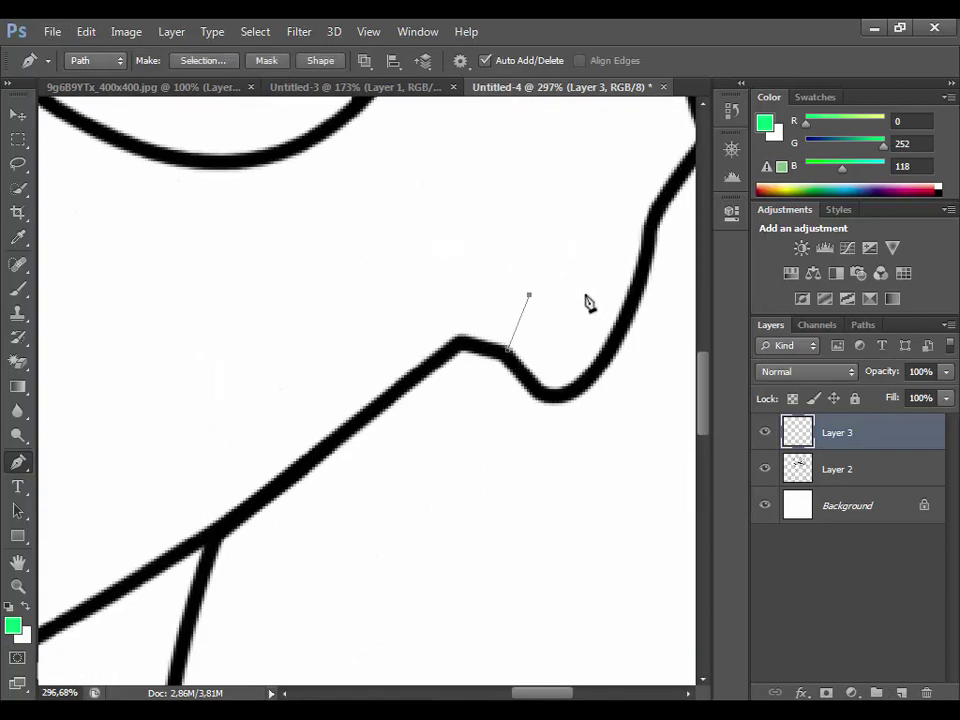
{"action": "left_click", "coordinate": [597, 418]}
{"action": "left_click", "coordinate": [528, 419]}
{"action": "left_click", "coordinate": [508, 350]}
{"action": "right_click", "coordinate": [553, 390]}
{"action": "left_click", "coordinate": [600, 375]}
{"action": "key", "text": "Return"}
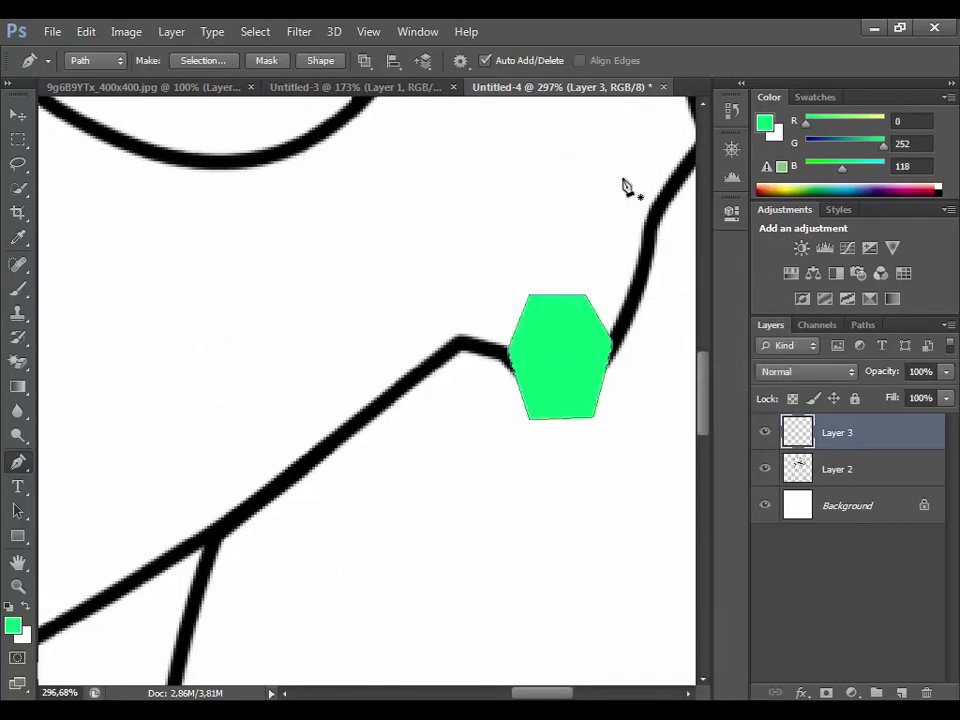
Scroll the view and begin a pen path at the left ear.
{"action": "scroll", "coordinate": [321, 428], "scroll_direction": "down", "scroll_amount": 5}
{"action": "scroll", "coordinate": [321, 428], "scroll_direction": "up", "scroll_amount": 2}
{"action": "scroll", "coordinate": [321, 428], "scroll_direction": "up", "scroll_amount": 1}
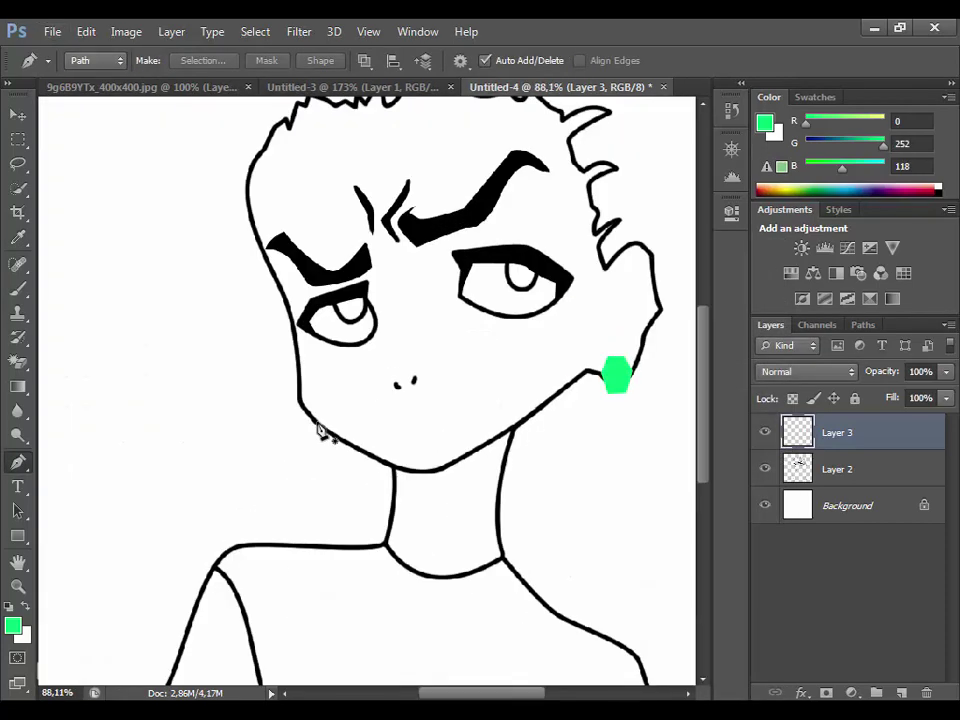
{"action": "scroll", "coordinate": [321, 428], "scroll_direction": "down", "scroll_amount": 2}
{"action": "scroll", "coordinate": [321, 428], "scroll_direction": "down", "scroll_amount": 1}
{"action": "scroll", "coordinate": [321, 428], "scroll_direction": "down", "scroll_amount": 1}
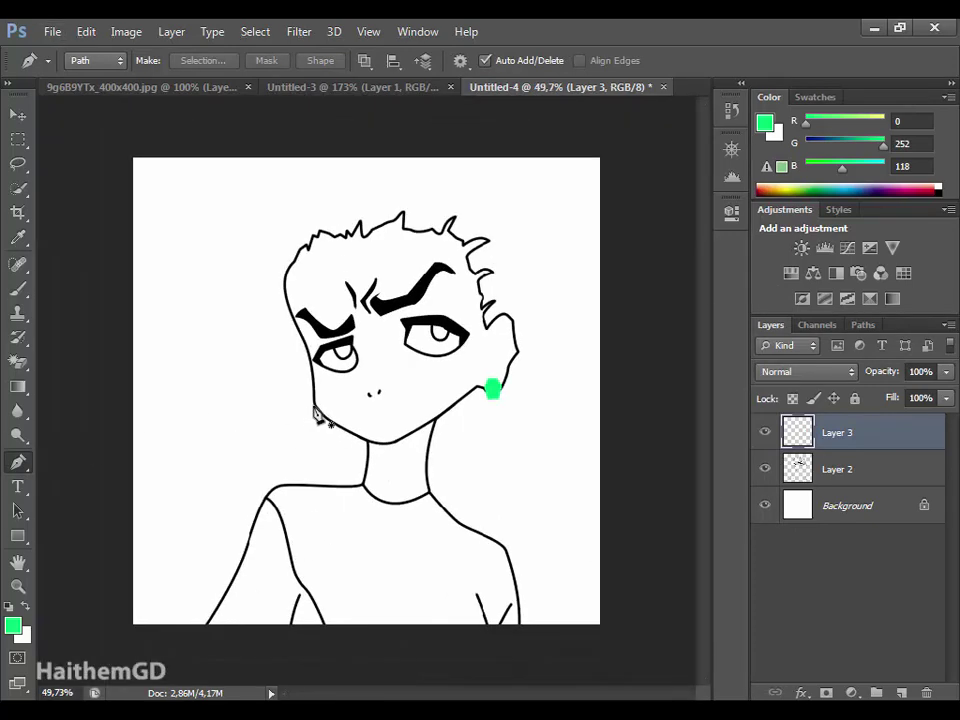
{"action": "left_click", "coordinate": [313, 410]}
Stroke the curved left ear outline in black on Layer 2.
{"action": "mouse_move", "coordinate": [298, 398]}
{"action": "left_mouse_down"}
{"action": "mouse_move", "coordinate": [281, 381]}
{"action": "mouse_move", "coordinate": [290, 350]}
{"action": "left_mouse_up"}
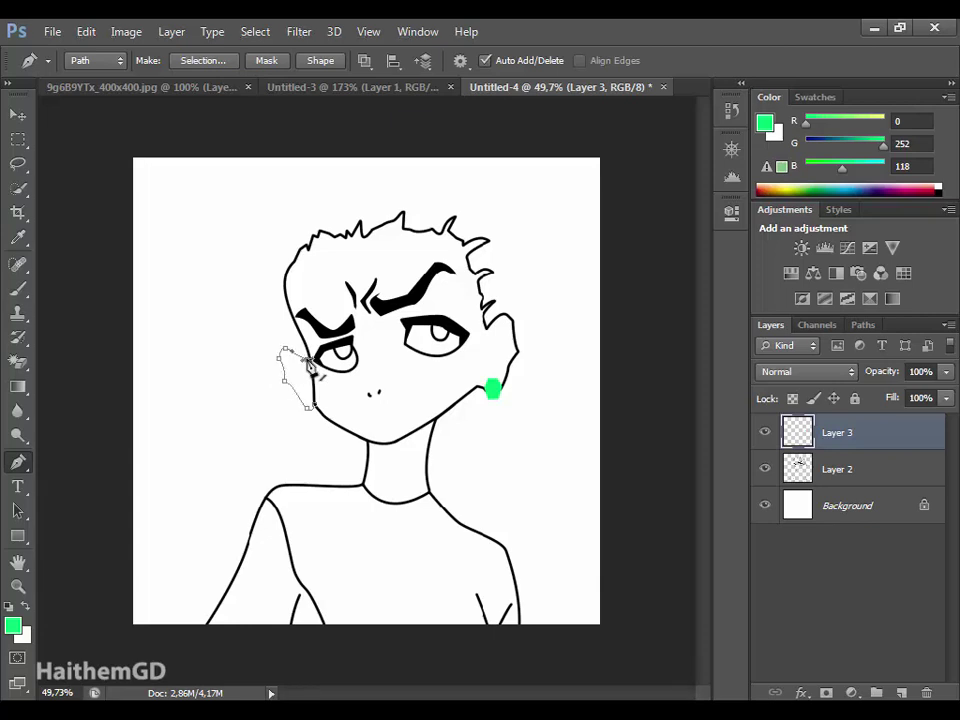
{"action": "left_click", "coordinate": [13, 626]}
{"action": "left_click", "coordinate": [656, 439]}
{"action": "left_click", "coordinate": [837, 469]}
{"action": "right_click", "coordinate": [341, 370]}
{"action": "left_click", "coordinate": [418, 374]}
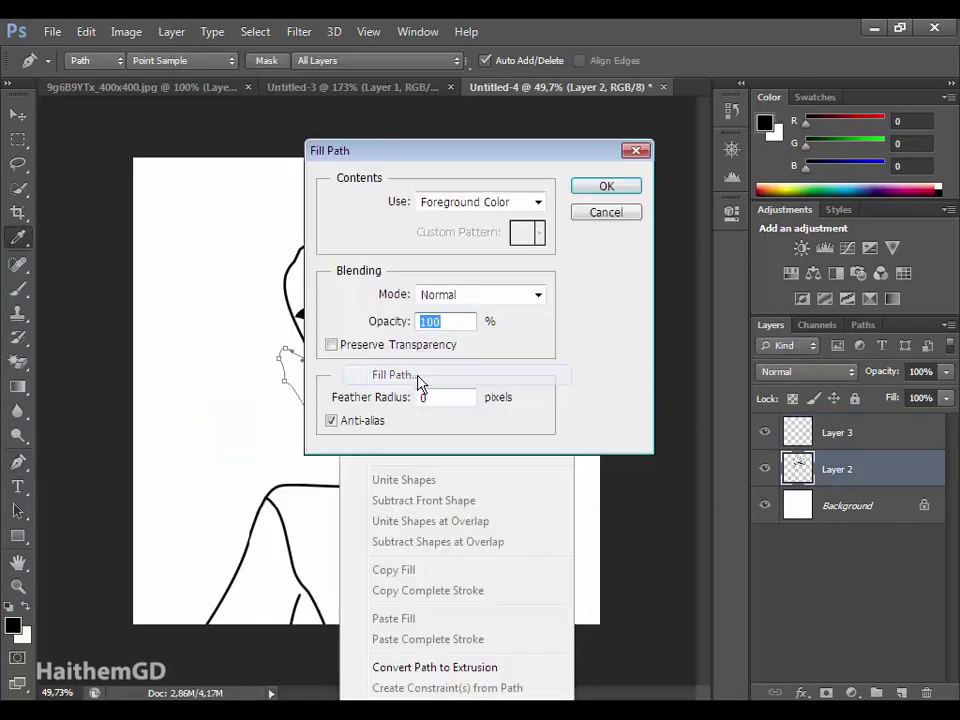
{"action": "right_click", "coordinate": [488, 370]}
{"action": "left_click", "coordinate": [550, 395]}
{"action": "left_click", "coordinate": [610, 260]}
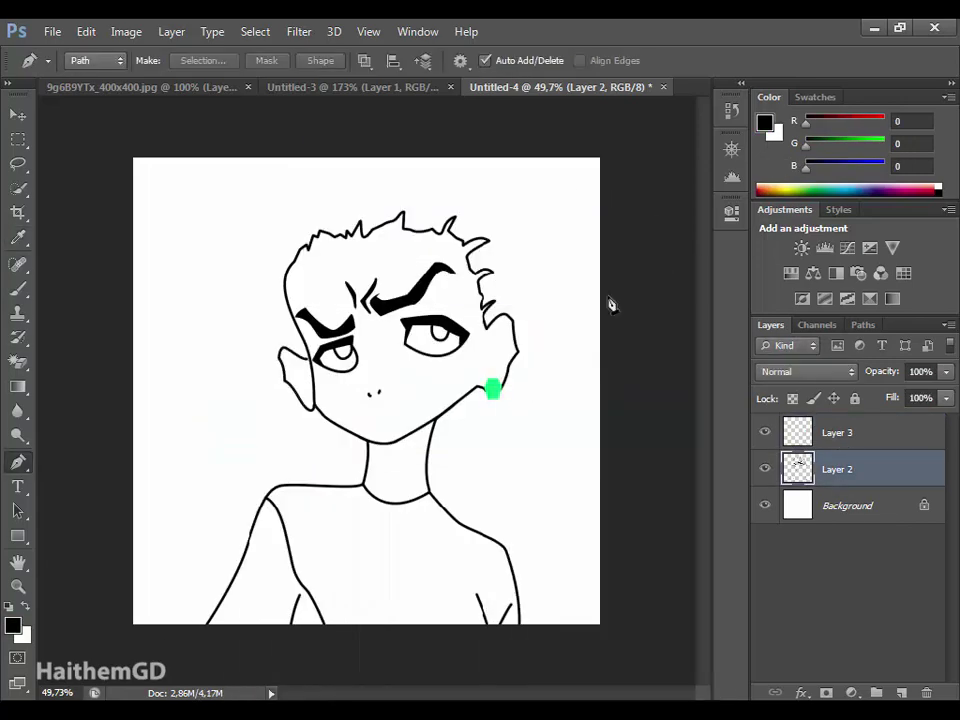
{"action": "scroll", "coordinate": [456, 364], "scroll_direction": "up", "scroll_amount": 5}
Add a short black inner detail line inside the ear.
{"action": "left_click", "coordinate": [449, 441]}
{"action": "left_click", "coordinate": [495, 437]}
{"action": "right_click", "coordinate": [495, 437]}
{"action": "left_click", "coordinate": [557, 462]}
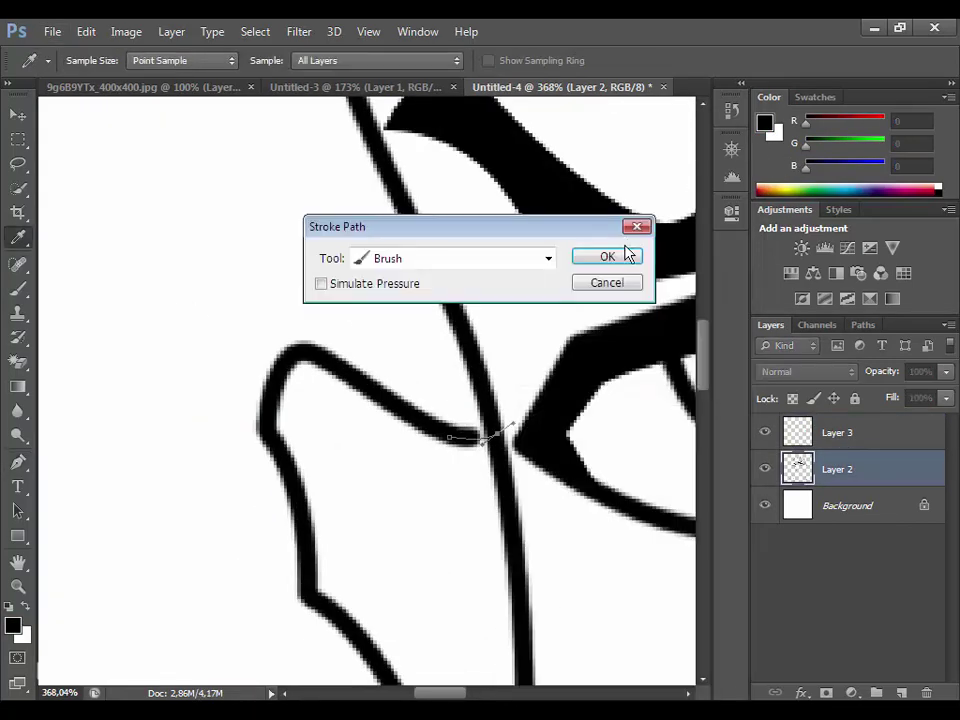
{"action": "left_click", "coordinate": [628, 253]}
{"action": "scroll", "coordinate": [546, 439], "scroll_direction": "down", "scroll_amount": 5}
{"action": "scroll", "coordinate": [543, 437], "scroll_direction": "down", "scroll_amount": 1}
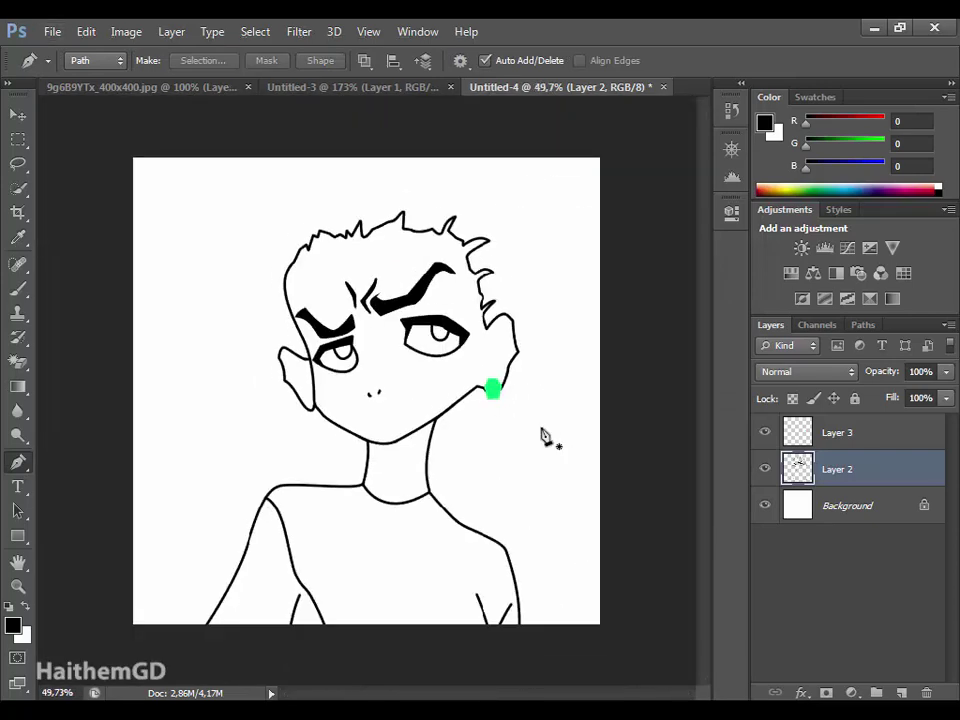
{"action": "left_click", "coordinate": [290, 350]}
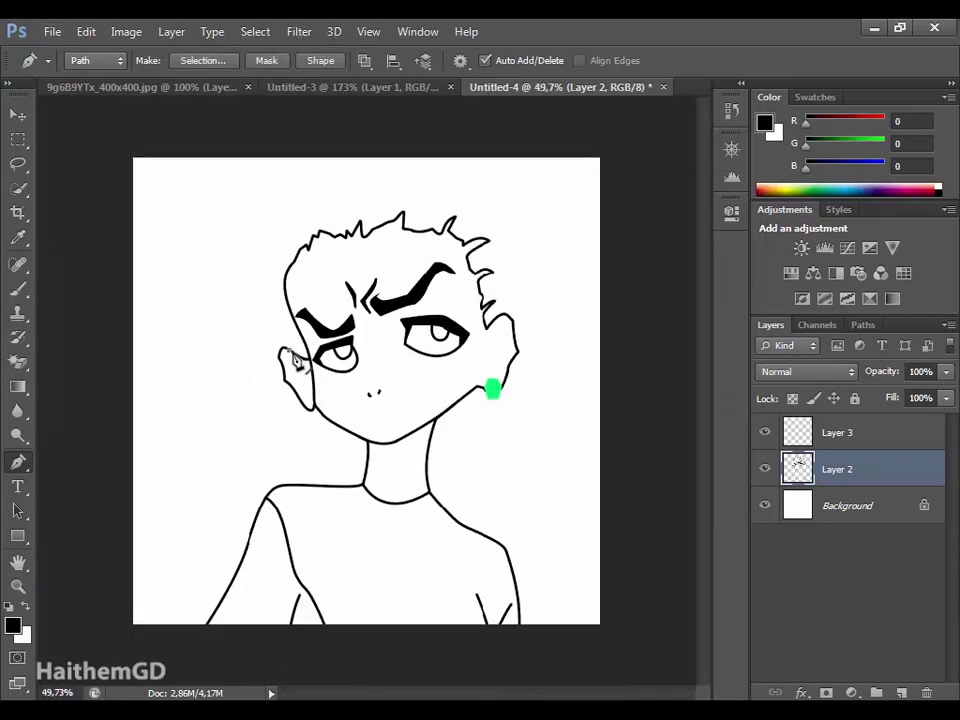
Trace the wavy hair outline up the left side and across the top of the head.
{"action": "left_click_drag", "start_coordinate": [284, 349], "coordinate": [268, 304]}
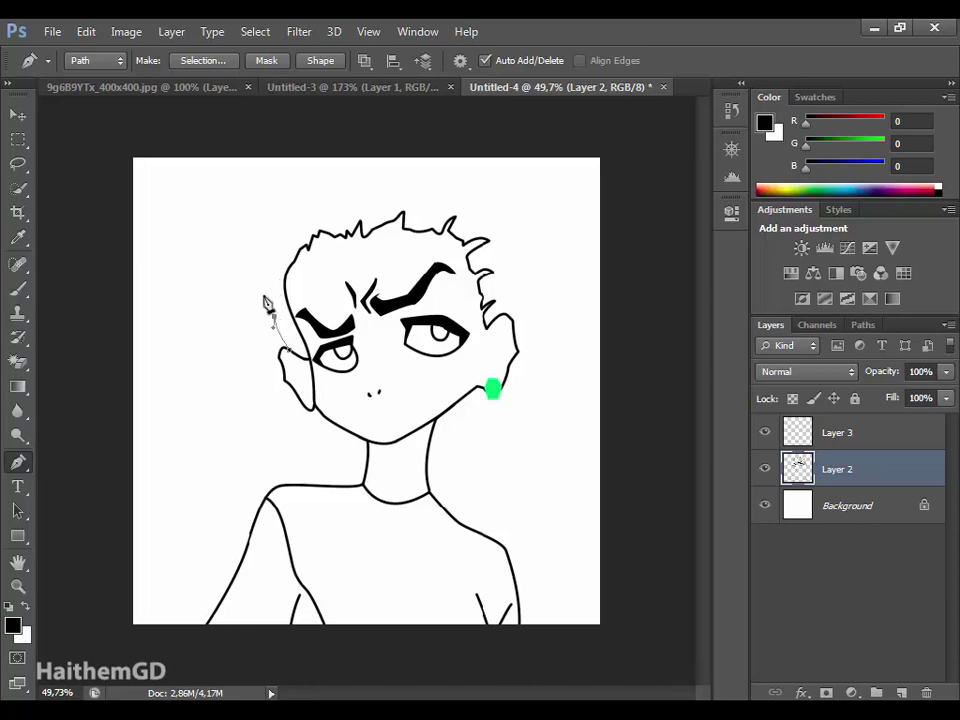
{"action": "left_click", "coordinate": [267, 244]}
{"action": "left_click", "coordinate": [287, 220]}
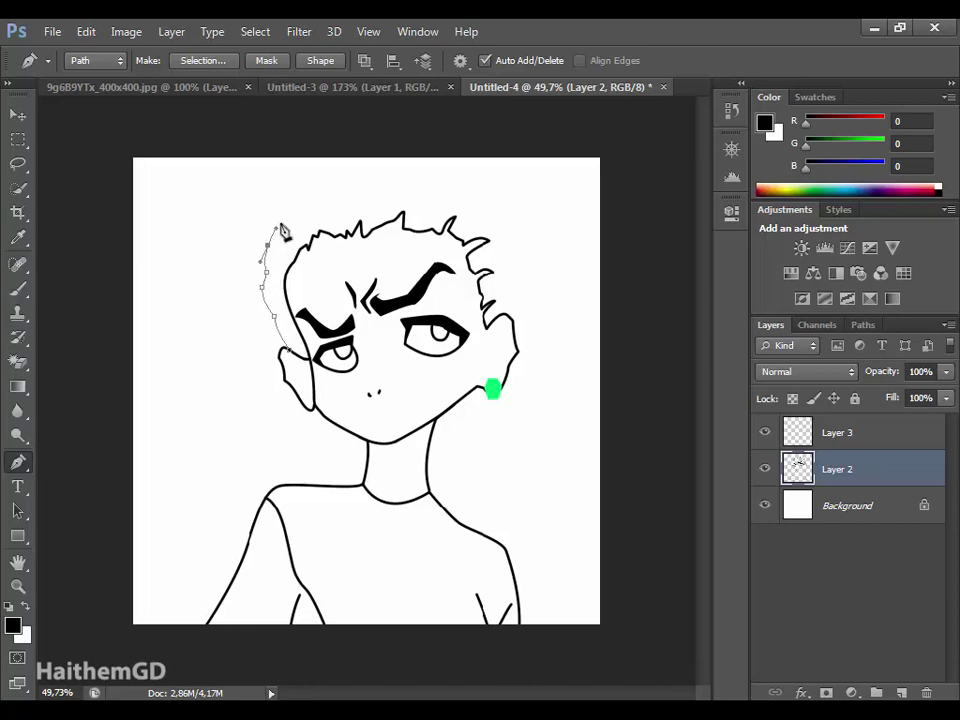
{"action": "left_click", "coordinate": [291, 192]}
{"action": "left_click", "coordinate": [343, 183]}
{"action": "left_click", "coordinate": [356, 172]}
{"action": "left_click", "coordinate": [388, 171]}
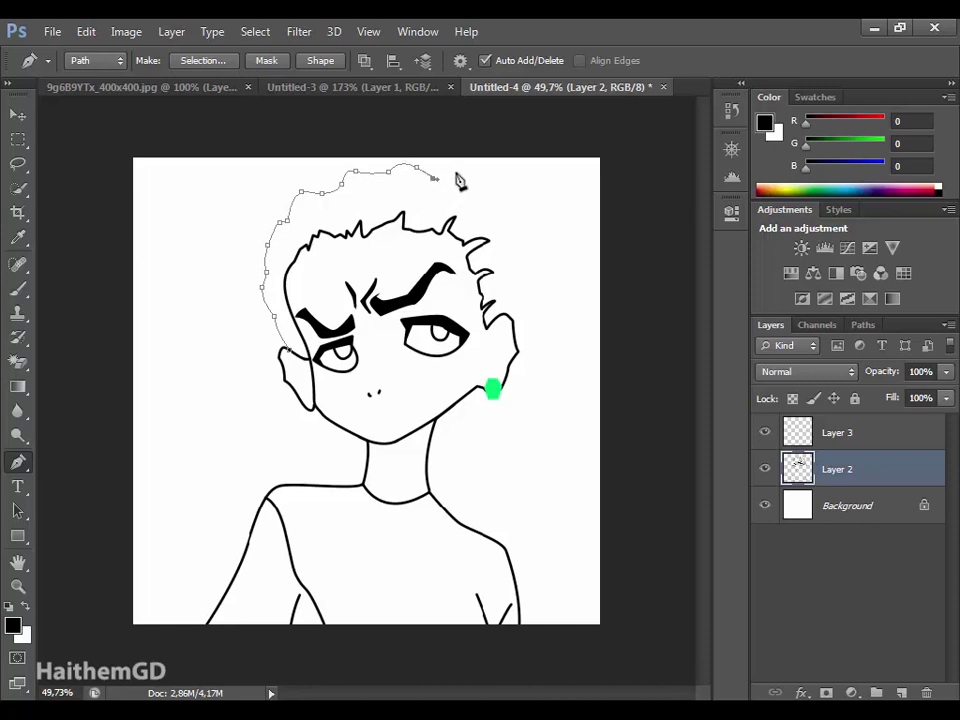
Continue the hair outline down the right side, curving it beside the face.
{"action": "left_click", "coordinate": [506, 200]}
{"action": "left_click", "coordinate": [515, 228]}
{"action": "left_click", "coordinate": [513, 253]}
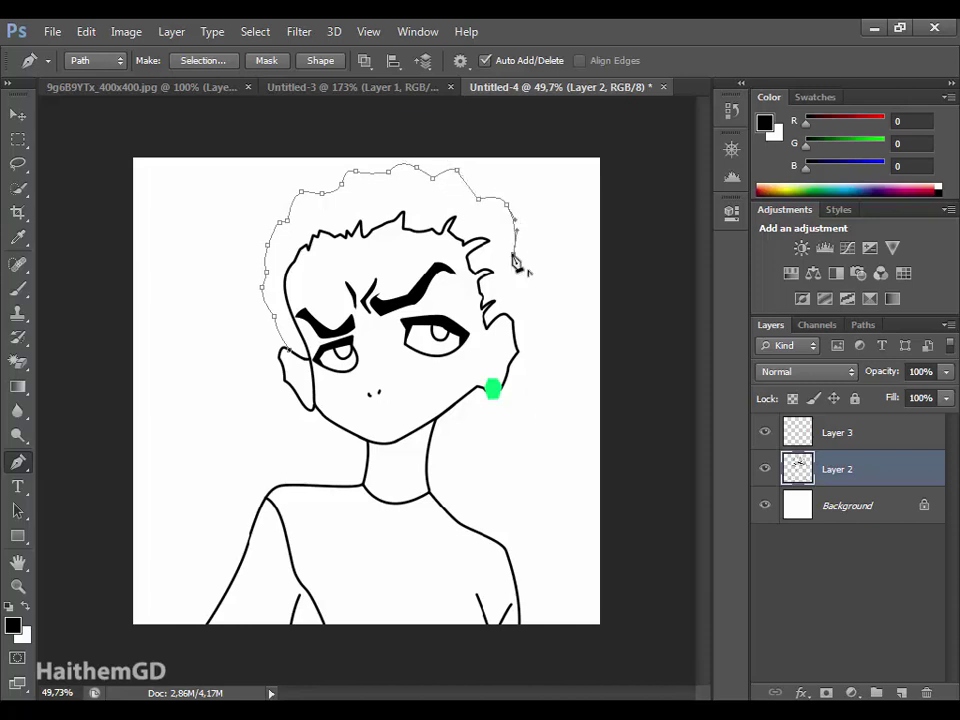
{"action": "left_click", "coordinate": [526, 269]}
{"action": "left_click_drag", "start_coordinate": [517, 313], "coordinate": [499, 343]}
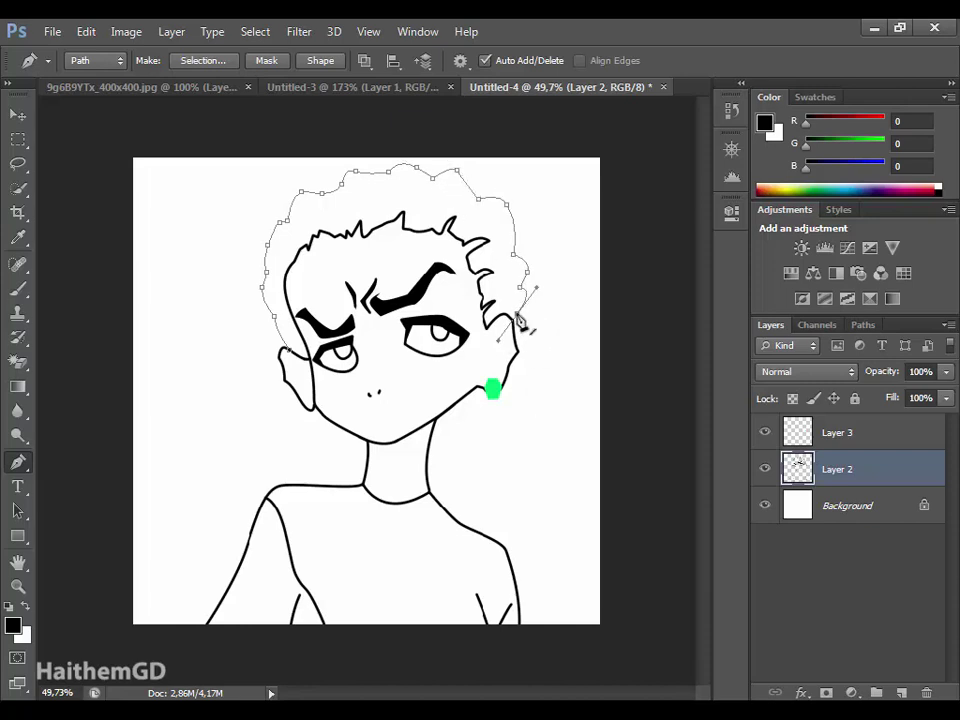
{"action": "left_click", "coordinate": [518, 316], "text": "alt"}
{"action": "scroll", "coordinate": [515, 328], "scroll_direction": "up", "scroll_amount": 5}
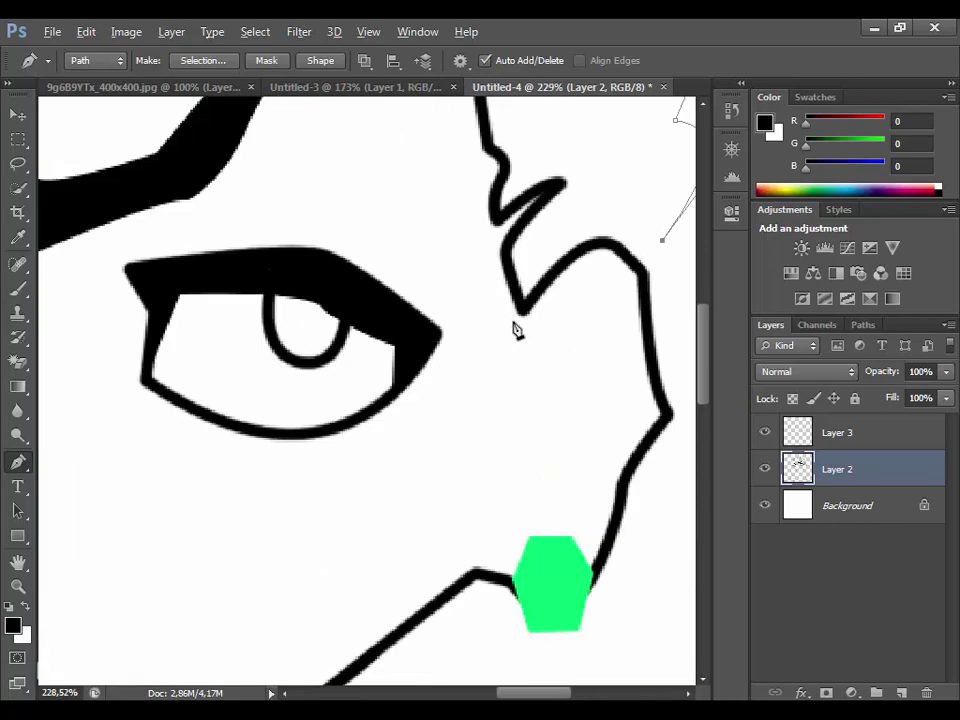
{"action": "scroll", "coordinate": [626, 268], "scroll_direction": "left", "scroll_amount": 10}
{"action": "scroll", "coordinate": [624, 626], "scroll_direction": "right", "scroll_amount": 5}
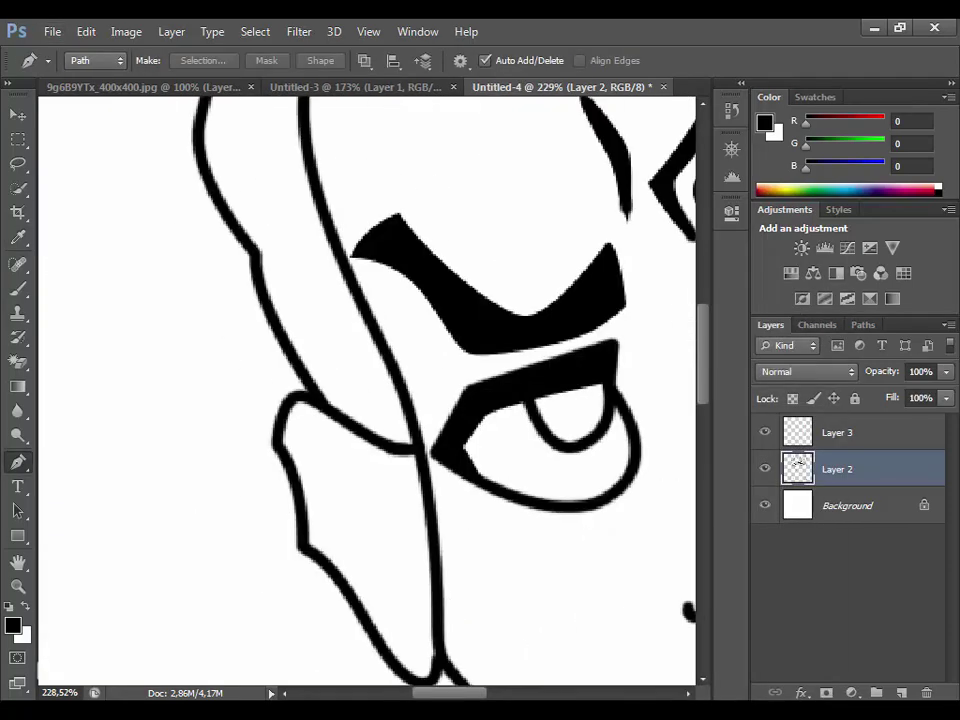
{"action": "scroll", "coordinate": [624, 626], "scroll_direction": "down", "scroll_amount": 3}
{"action": "scroll", "coordinate": [574, 604], "scroll_direction": "down", "scroll_amount": 2}
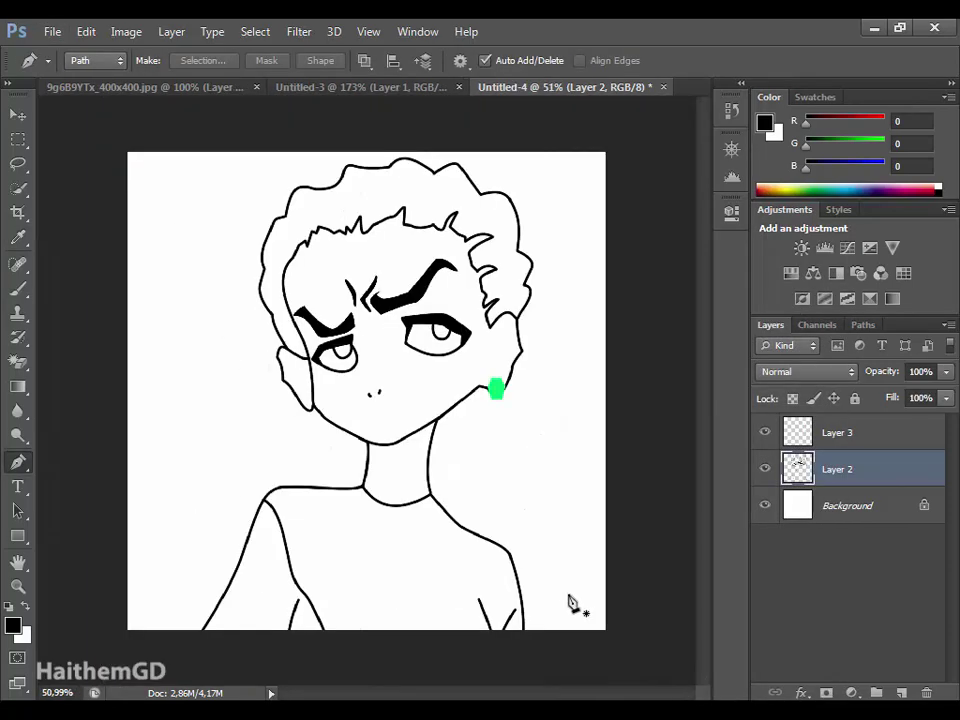
{"action": "left_click", "coordinate": [489, 396]}
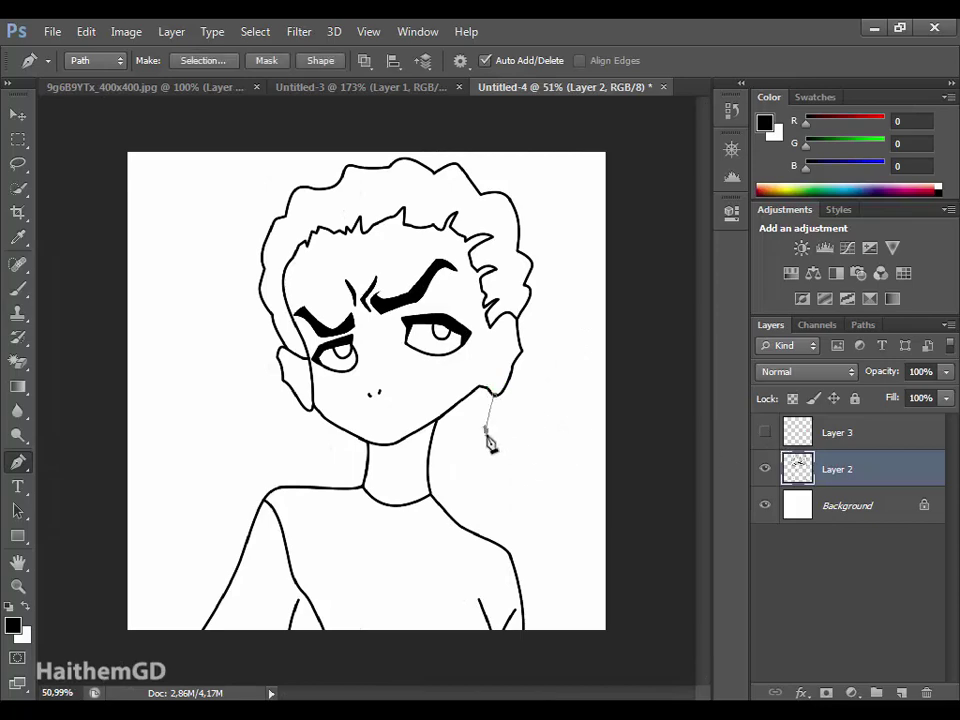
Extend a hair strand down toward the neck and stroke it in black.
{"action": "left_click", "coordinate": [486, 431]}
{"action": "left_click", "coordinate": [488, 484]}
{"action": "scroll", "coordinate": [459, 528], "scroll_direction": "up", "scroll_amount": 5}
{"action": "right_click", "coordinate": [514, 180]}
{"action": "left_click", "coordinate": [589, 326]}
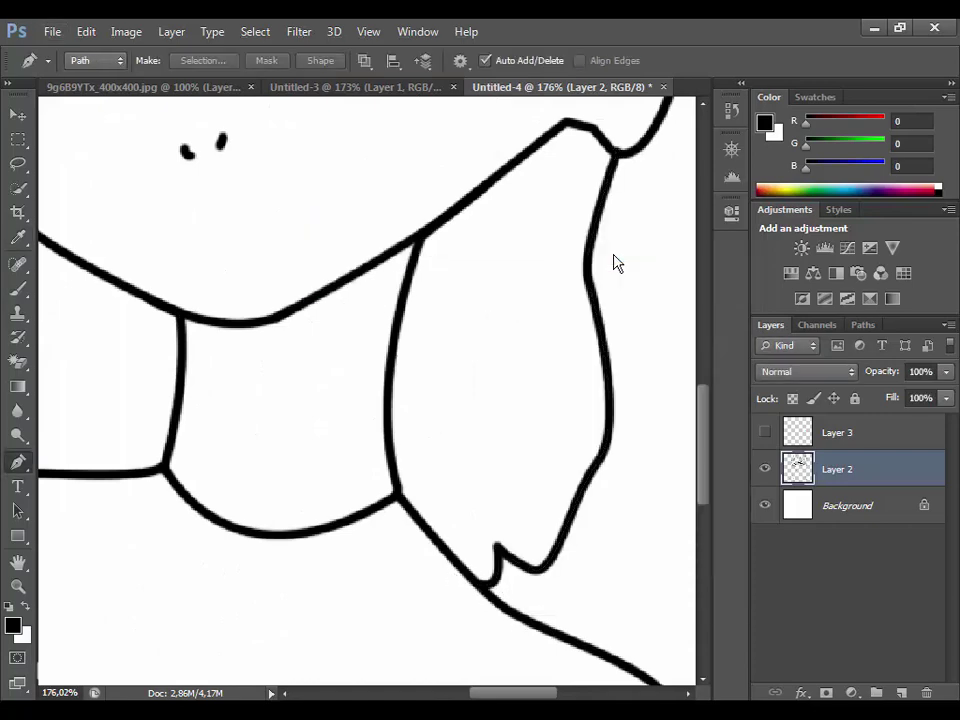
Draw a second line up along the strand and stroke it in black.
{"action": "left_click", "coordinate": [501, 545]}
{"action": "scroll", "coordinate": [521, 437], "scroll_direction": "down", "scroll_amount": 2}
{"action": "scroll", "coordinate": [521, 437], "scroll_direction": "down", "scroll_amount": 3}
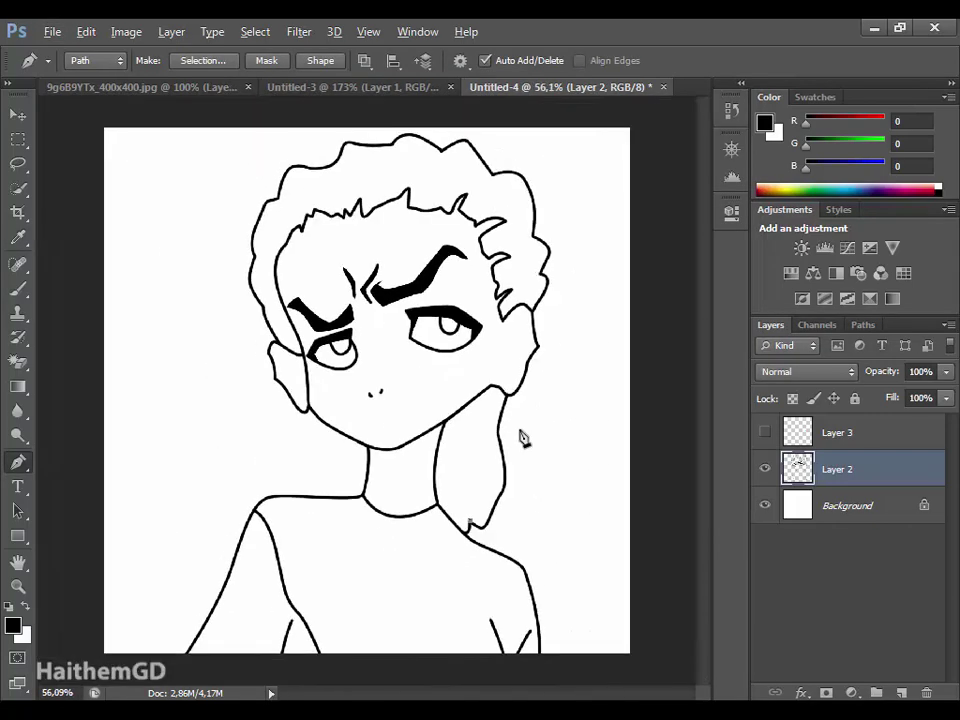
{"action": "left_click", "coordinate": [477, 445]}
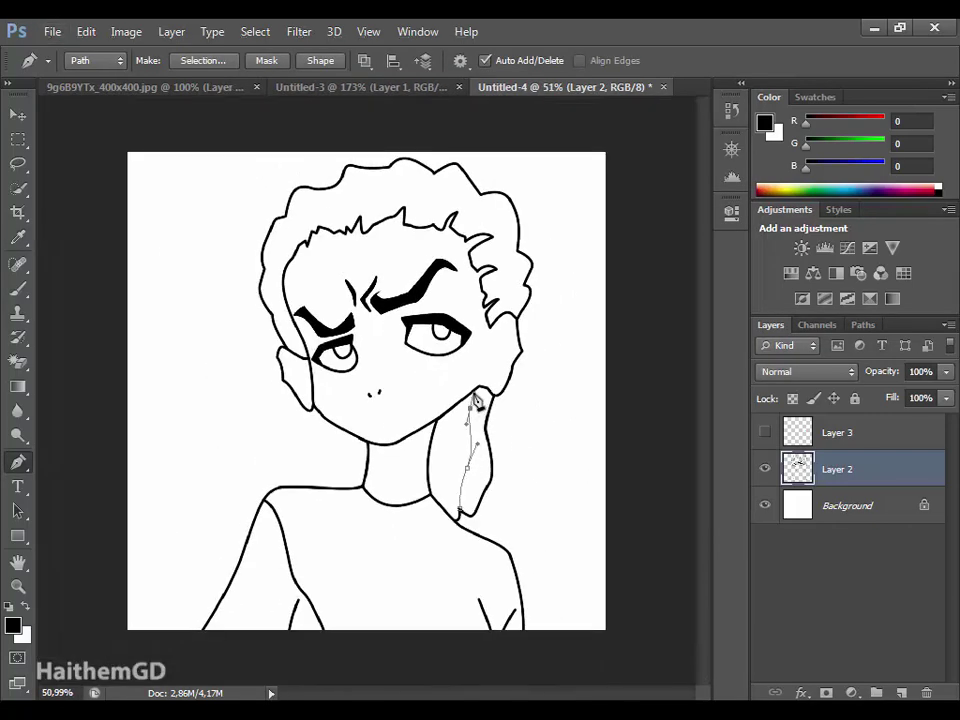
{"action": "scroll", "coordinate": [477, 400], "scroll_direction": "up", "scroll_amount": 5}
{"action": "right_click", "coordinate": [560, 402]}
{"action": "left_click", "coordinate": [655, 154]}
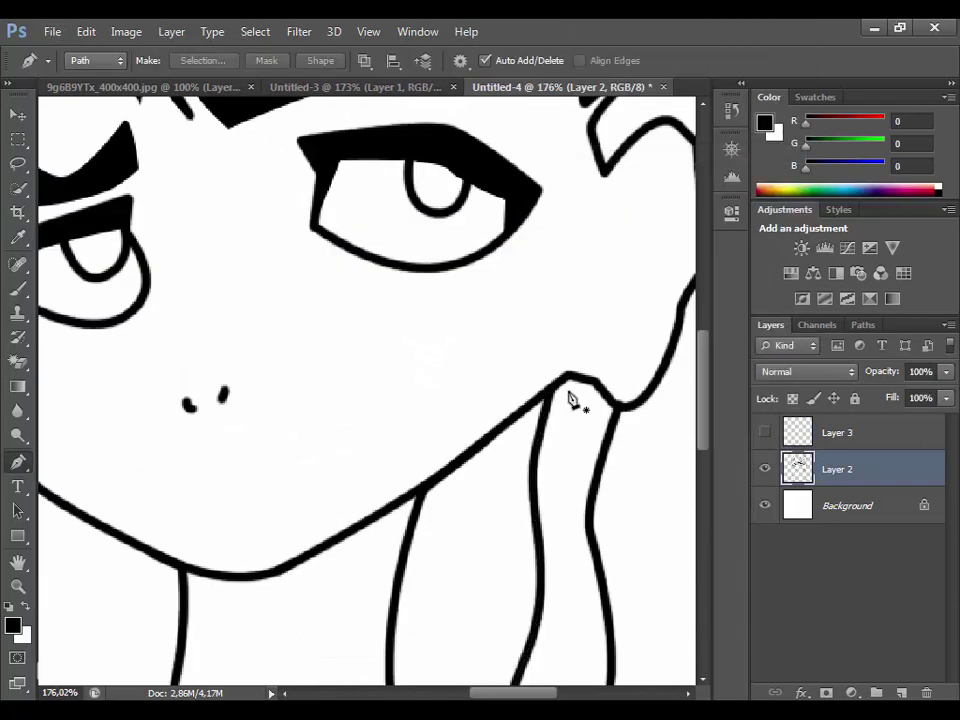
Stroke the neck-fold line at the bottom of the neck in black.
{"action": "scroll", "coordinate": [571, 400], "scroll_direction": "down", "scroll_amount": 5}
{"action": "scroll", "coordinate": [508, 556], "scroll_direction": "up", "scroll_amount": 1}
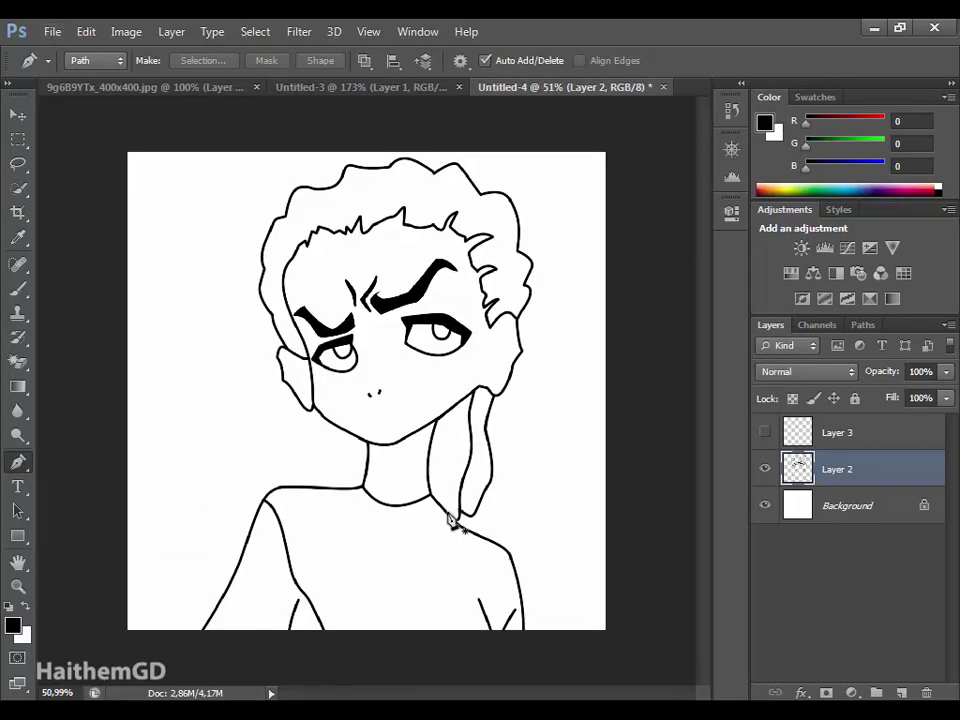
{"action": "scroll", "coordinate": [501, 505], "scroll_direction": "up", "scroll_amount": 5}
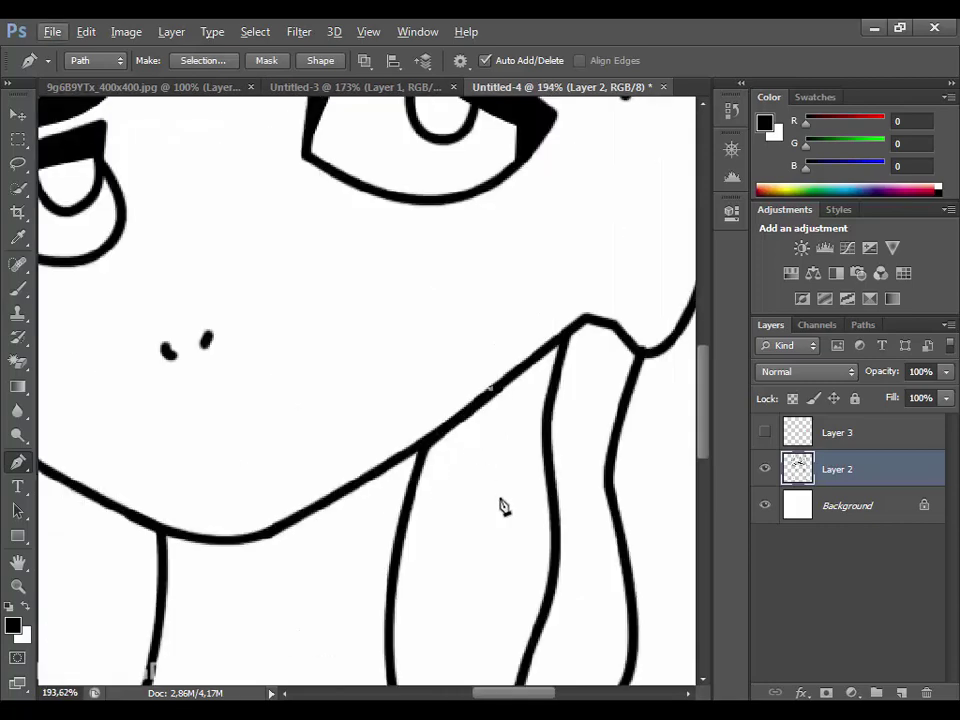
{"action": "scroll", "coordinate": [503, 503], "scroll_direction": "down", "scroll_amount": 5}
{"action": "scroll", "coordinate": [503, 503], "scroll_direction": "down", "scroll_amount": 1}
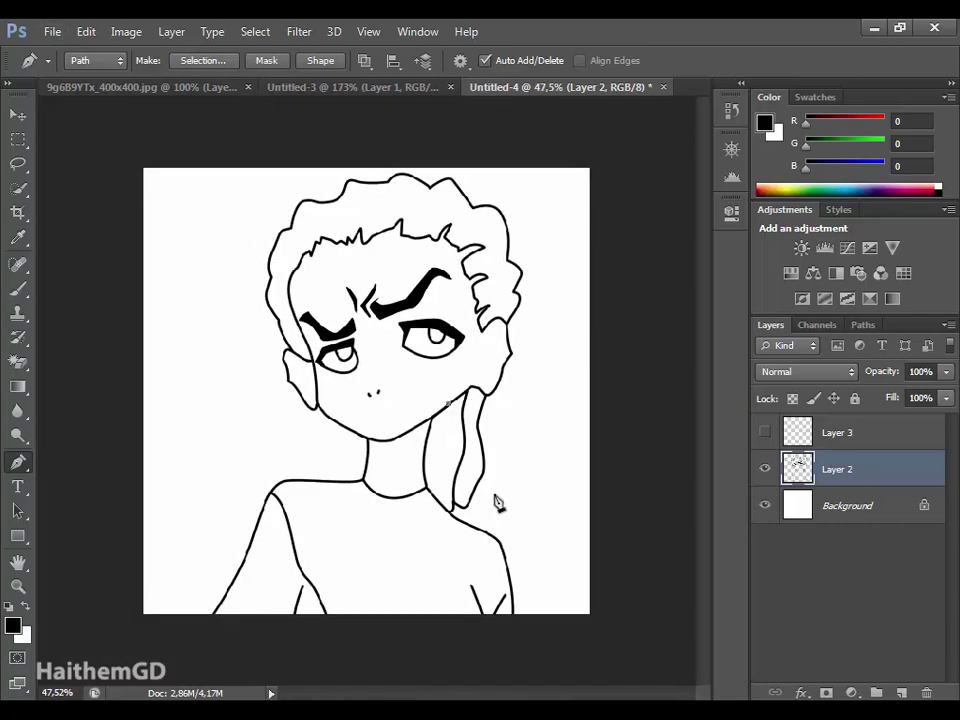
{"action": "scroll", "coordinate": [451, 468], "scroll_direction": "up", "scroll_amount": 6}
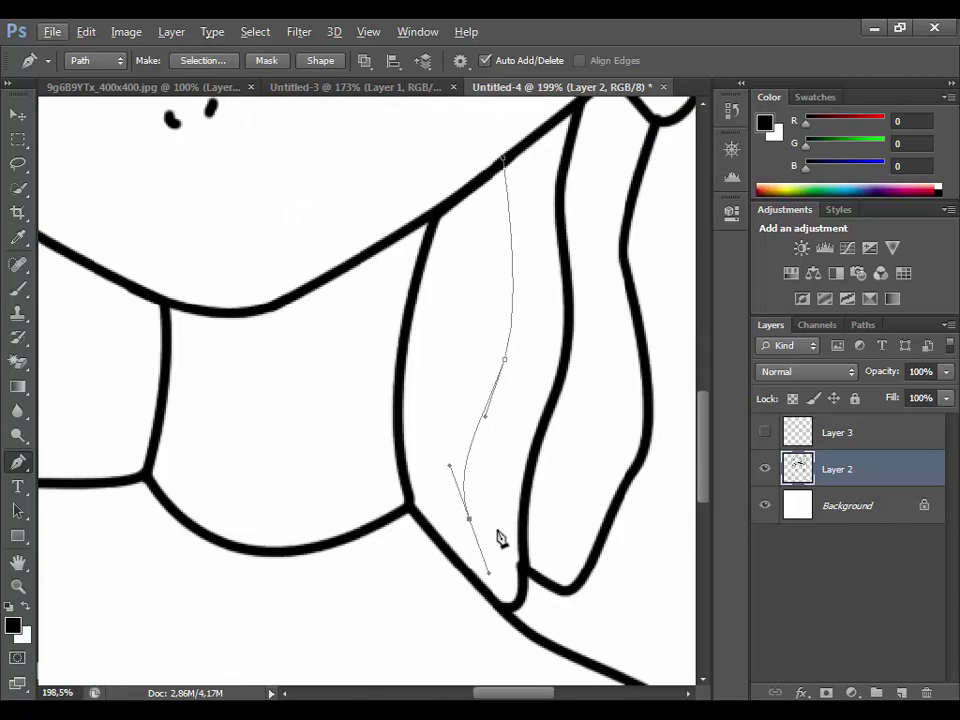
{"action": "right_click", "coordinate": [518, 614]}
{"action": "left_click", "coordinate": [614, 268]}
{"action": "key", "text": "Return"}
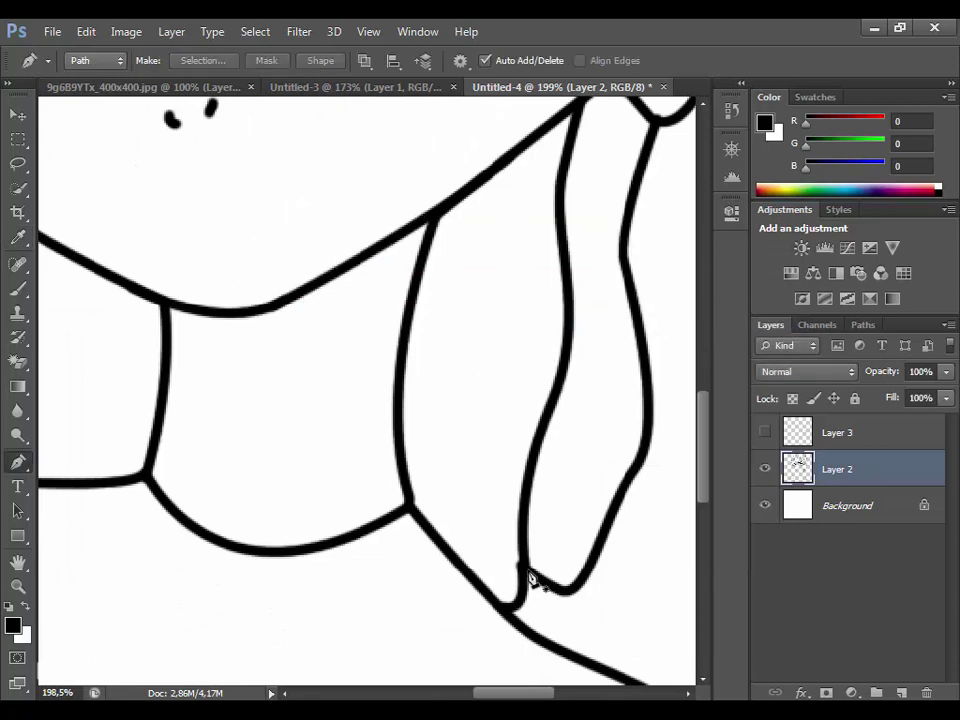
Revert the neck-fold stroke via History, fix its end point, and restroke it.
{"action": "left_click", "coordinate": [536, 31]}
{"action": "left_click", "coordinate": [420, 332]}
{"action": "left_click", "coordinate": [605, 170]}
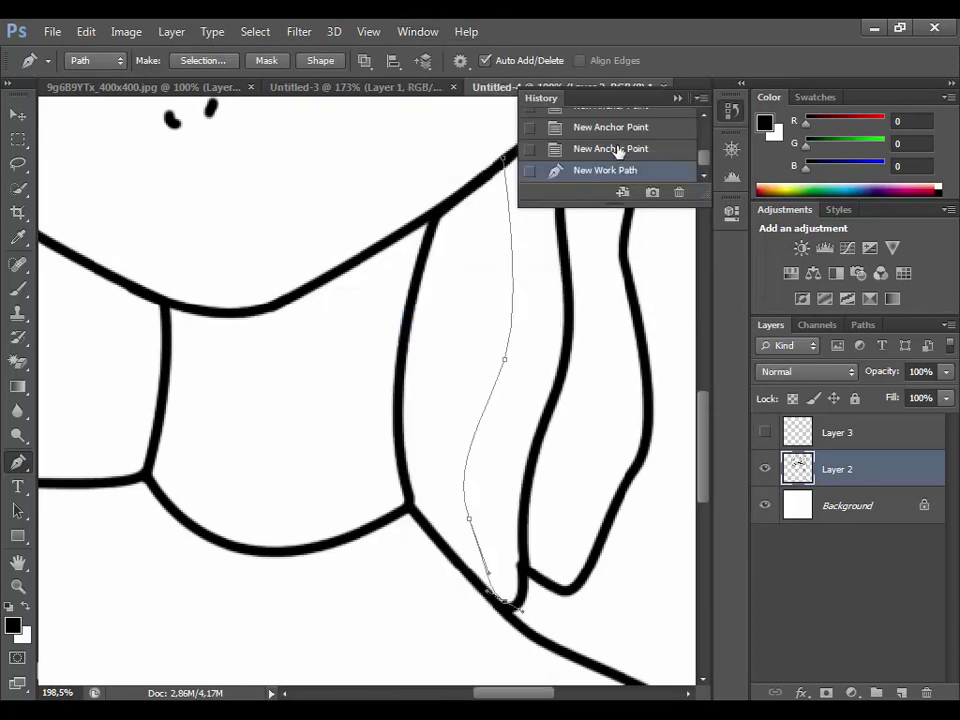
{"action": "left_click", "coordinate": [619, 127]}
{"action": "left_click", "coordinate": [518, 603]}
{"action": "right_click", "coordinate": [527, 606]}
{"action": "left_click", "coordinate": [600, 257]}
{"action": "key", "text": "Return"}
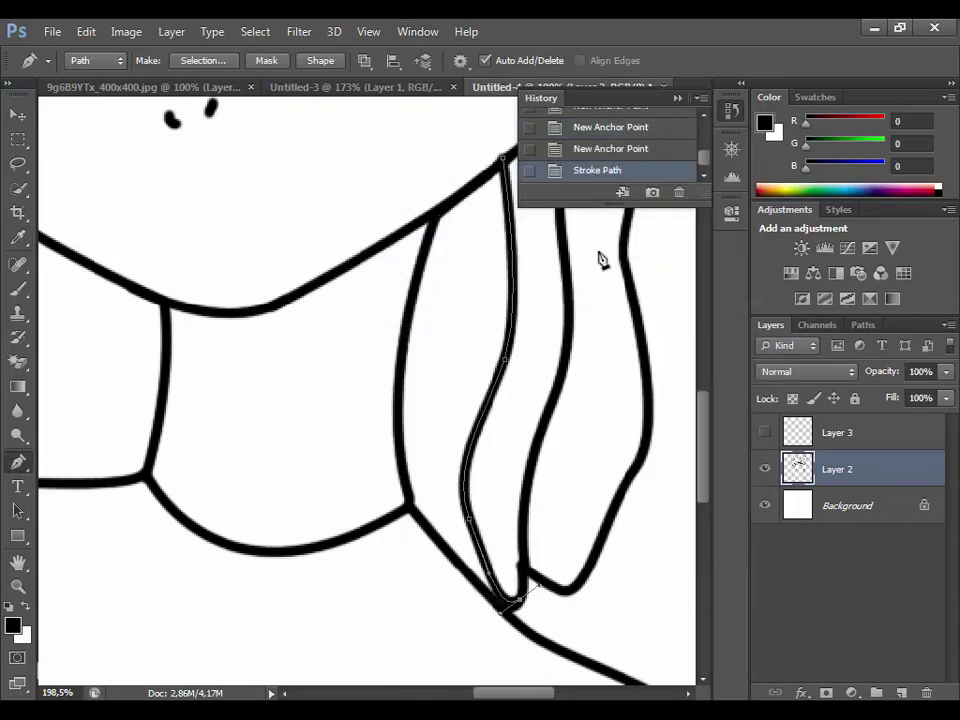
Draw and stroke another long curved strand line down to the shoulder.
{"action": "left_click", "coordinate": [455, 211]}
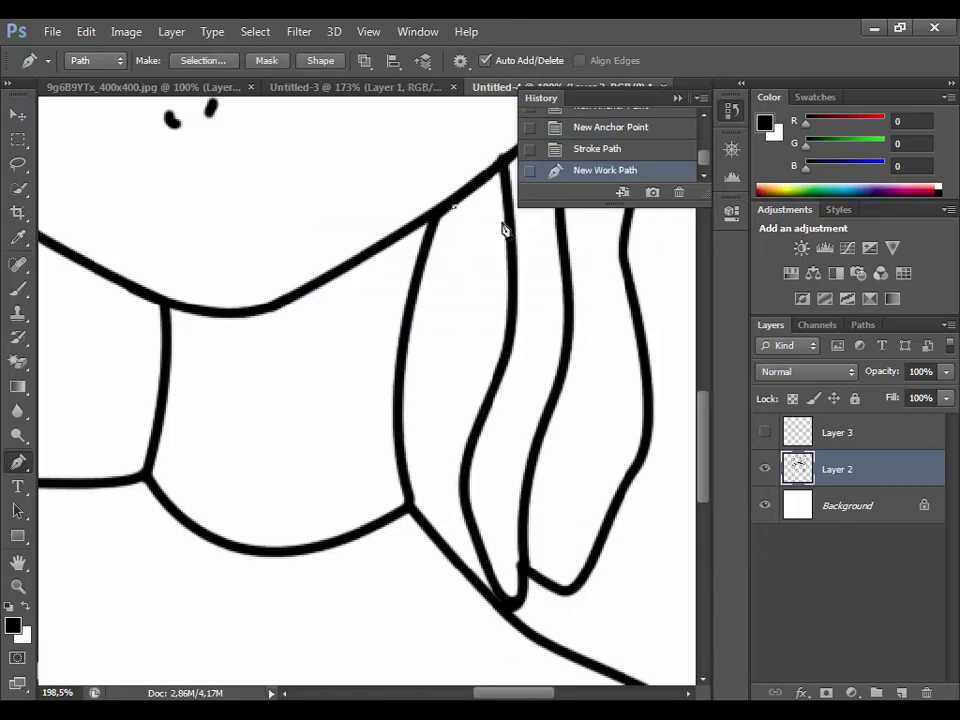
{"action": "scroll", "coordinate": [512, 241], "scroll_direction": "down", "scroll_amount": 5}
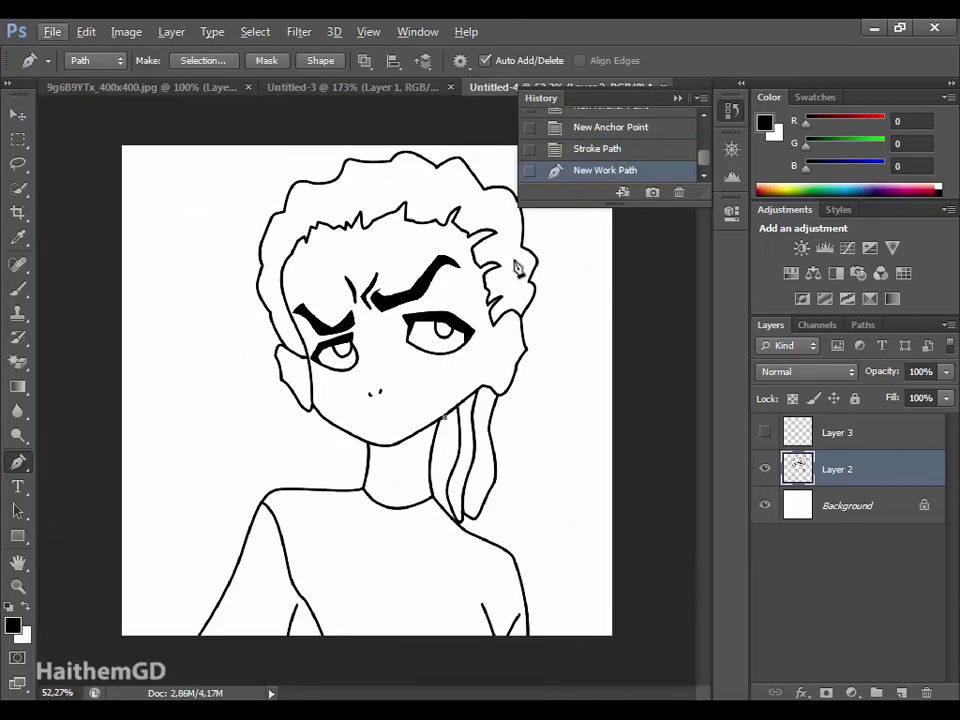
{"action": "left_click_drag", "start_coordinate": [455, 462], "coordinate": [450, 476]}
{"action": "scroll", "coordinate": [437, 523], "scroll_direction": "up", "scroll_amount": 5}
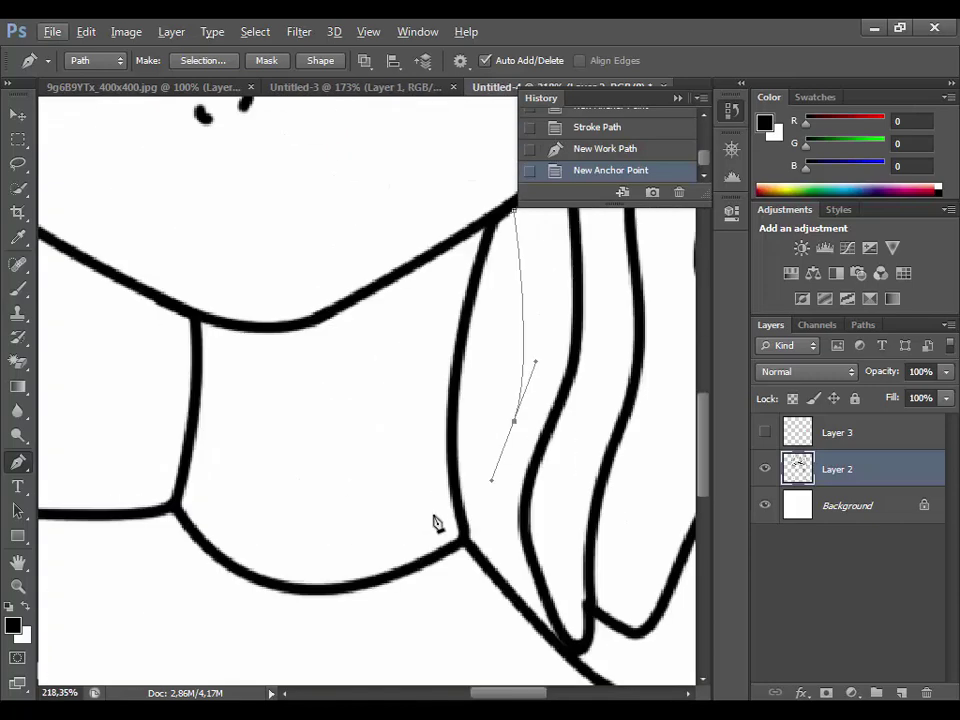
{"action": "left_click", "coordinate": [549, 651]}
{"action": "right_click", "coordinate": [549, 651]}
{"action": "left_click", "coordinate": [606, 256]}
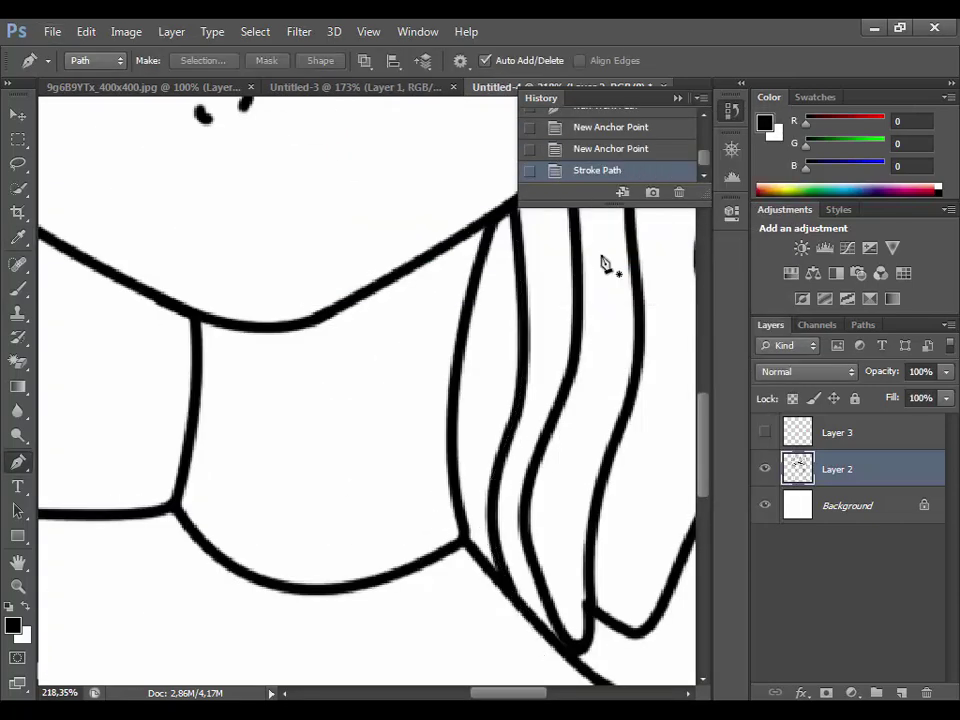
{"action": "scroll", "coordinate": [535, 470], "scroll_direction": "down", "scroll_amount": 3}
{"action": "scroll", "coordinate": [533, 470], "scroll_direction": "down", "scroll_amount": 3}
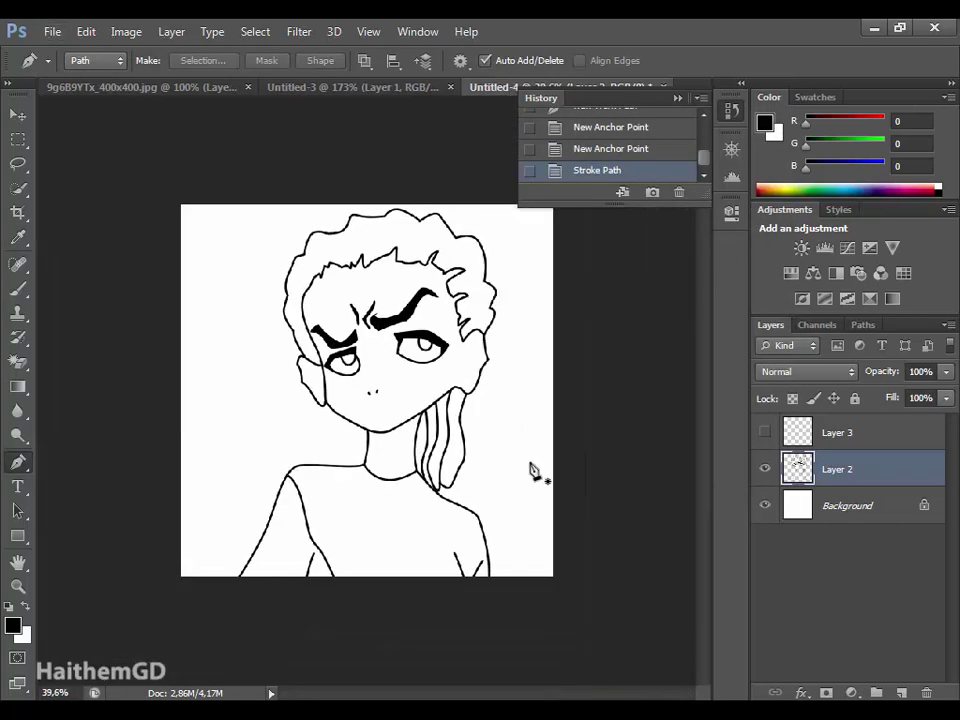
{"action": "scroll", "coordinate": [447, 440], "scroll_direction": "up", "scroll_amount": 1}
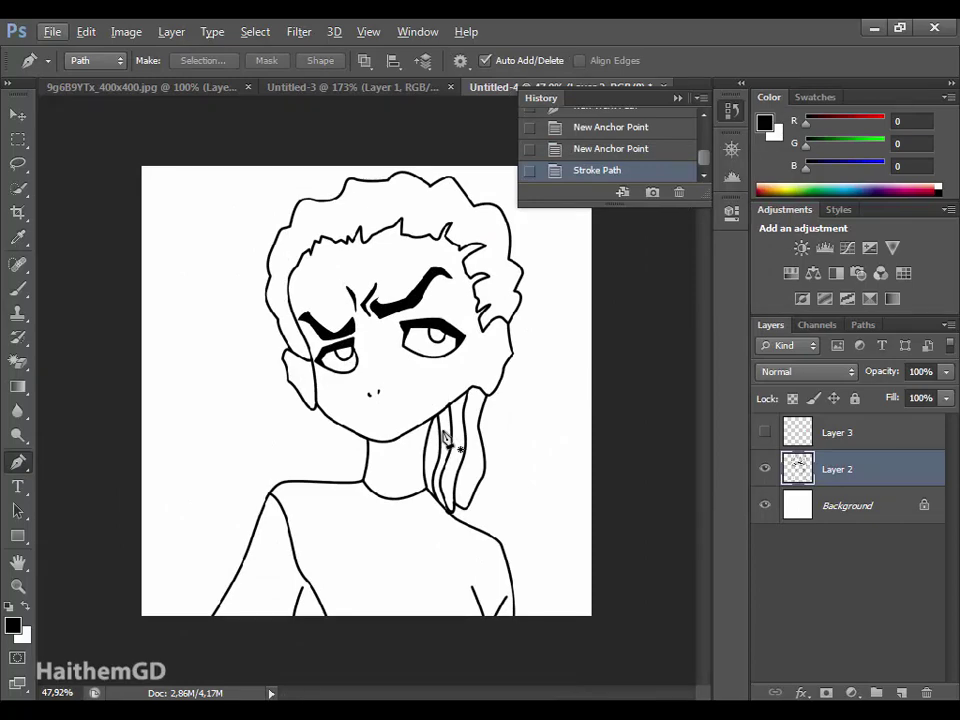
Draw a curved hair strand from the jaw to the neck base and brush-stroke it.
{"action": "left_click", "coordinate": [320, 410]}
{"action": "left_click_drag", "start_coordinate": [316, 443], "coordinate": [318, 462]}
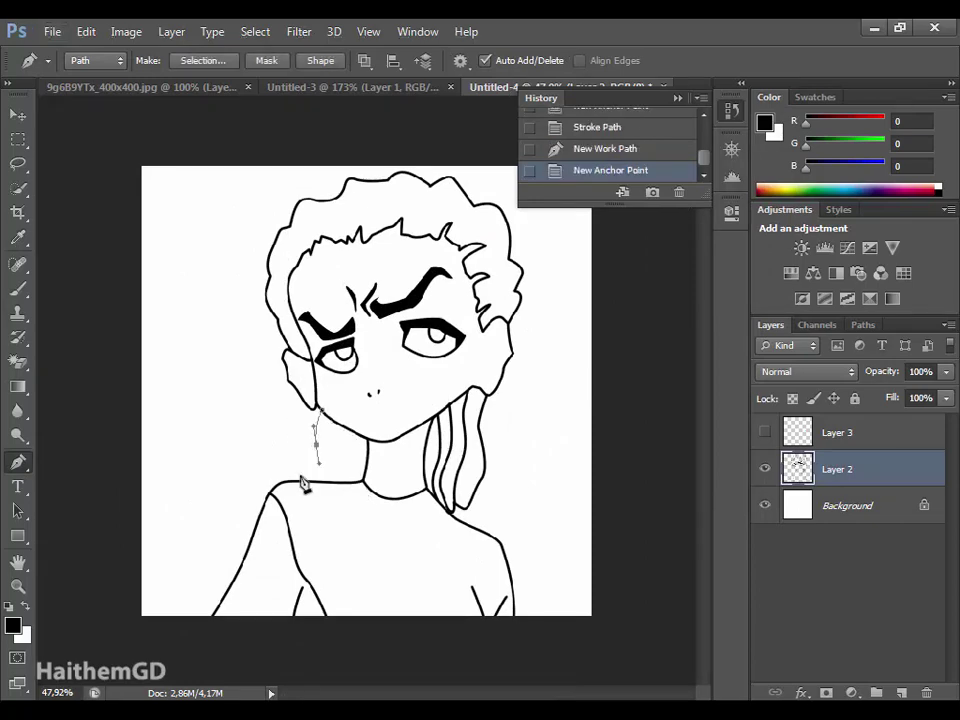
{"action": "scroll", "coordinate": [316, 460], "scroll_direction": "up", "scroll_amount": 5}
{"action": "left_click", "coordinate": [297, 527]}
{"action": "right_click", "coordinate": [349, 520]}
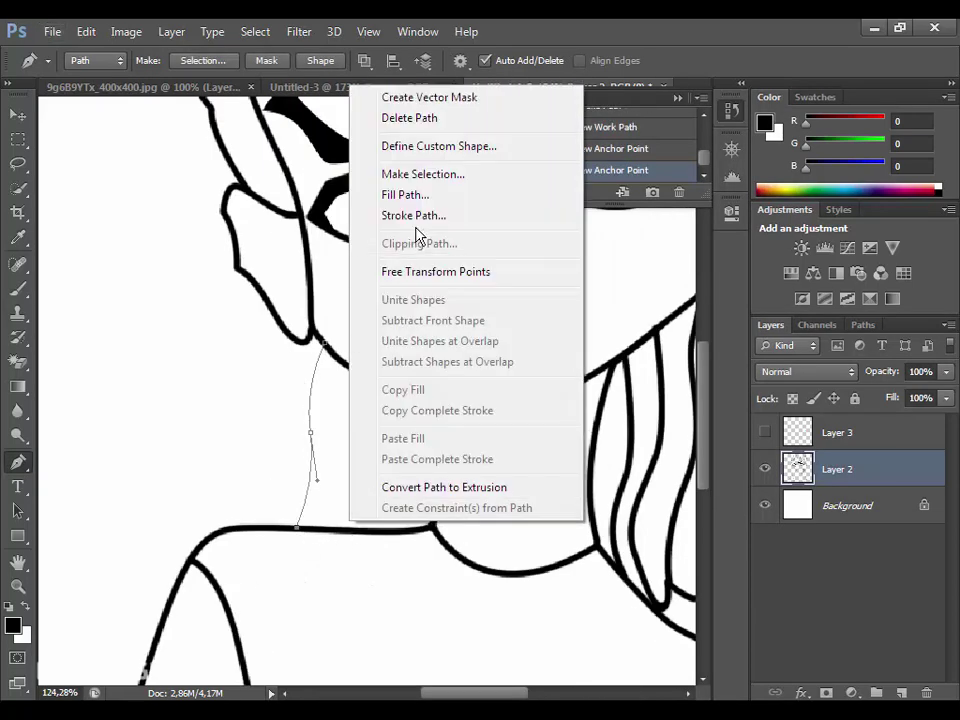
{"action": "left_click", "coordinate": [400, 214]}
{"action": "key", "text": "Return"}
Add a second brush-stroked strand from the jawline down to the shoulder line.
{"action": "left_click", "coordinate": [353, 371]}
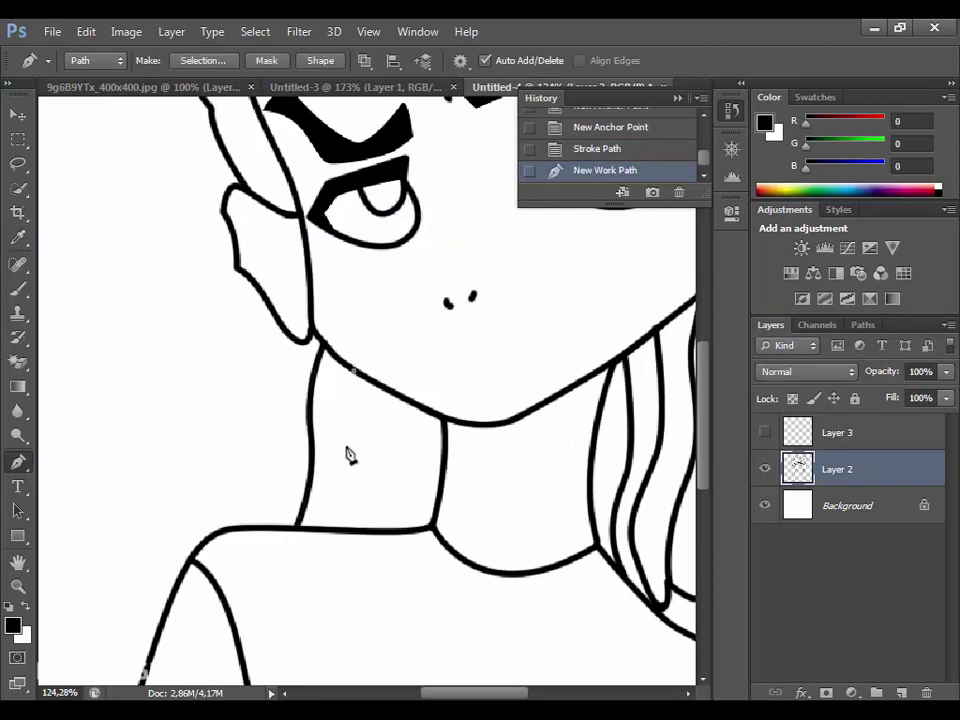
{"action": "left_click", "coordinate": [349, 455]}
{"action": "left_click", "coordinate": [343, 527]}
{"action": "right_click", "coordinate": [356, 551]}
{"action": "left_click", "coordinate": [407, 245]}
{"action": "left_click", "coordinate": [606, 255]}
{"action": "left_click", "coordinate": [343, 489]}
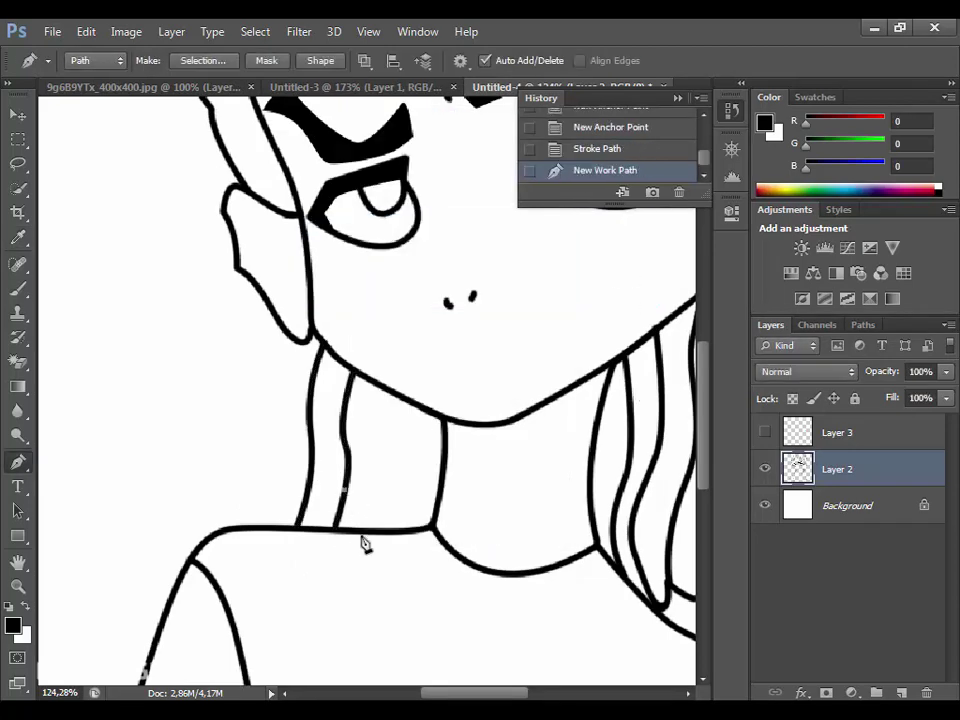
Stroke two more strands ending at the shoulder line, then zoom out to check them.
{"action": "left_click", "coordinate": [357, 527]}
{"action": "right_click", "coordinate": [380, 548]}
{"action": "left_click", "coordinate": [459, 266]}
{"action": "left_click", "coordinate": [622, 258]}
{"action": "left_click", "coordinate": [405, 530]}
{"action": "left_click", "coordinate": [403, 392]}
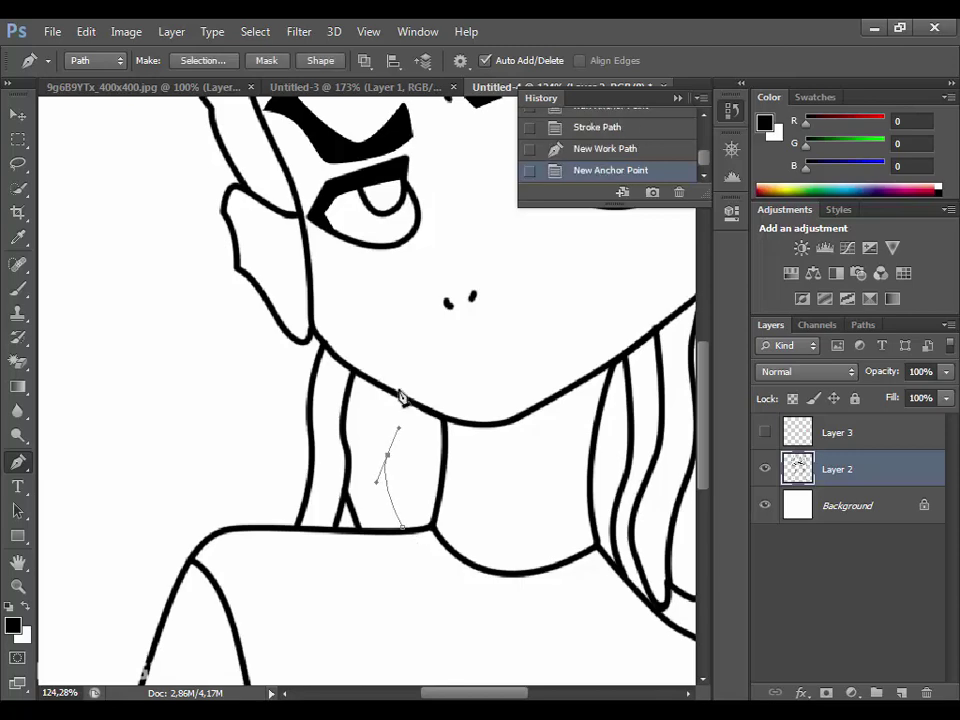
{"action": "right_click", "coordinate": [403, 392]}
{"action": "left_click", "coordinate": [619, 256]}
{"action": "scroll", "coordinate": [483, 388], "scroll_direction": "down", "scroll_amount": 5}
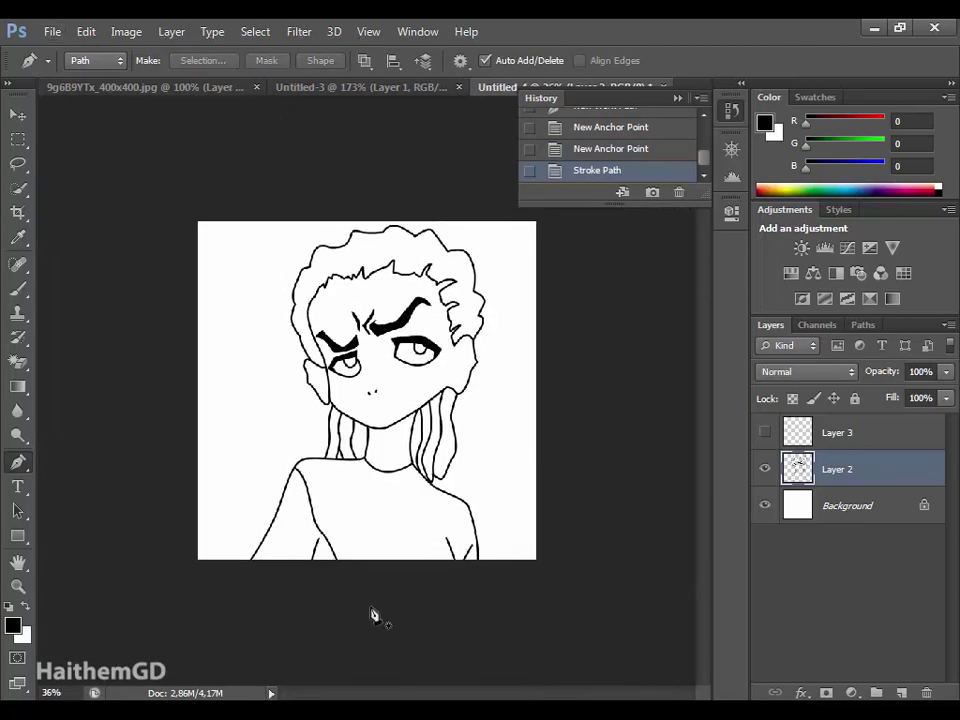
{"action": "scroll", "coordinate": [417, 523], "scroll_direction": "up", "scroll_amount": 1}
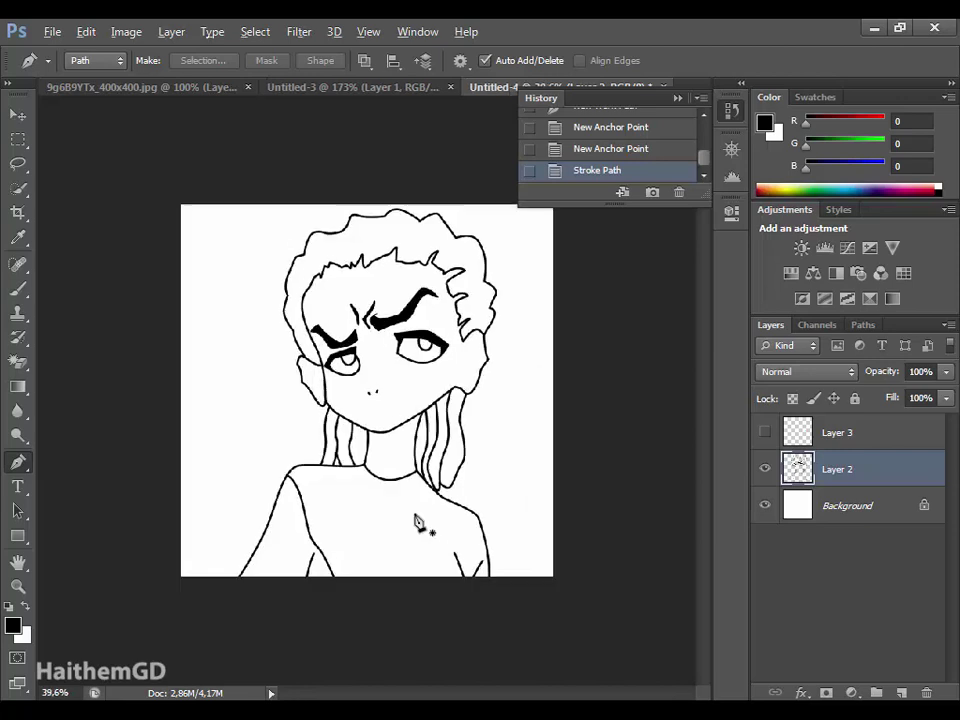
{"action": "scroll", "coordinate": [417, 523], "scroll_direction": "up", "scroll_amount": 1}
{"action": "scroll", "coordinate": [418, 523], "scroll_direction": "up", "scroll_amount": 1}
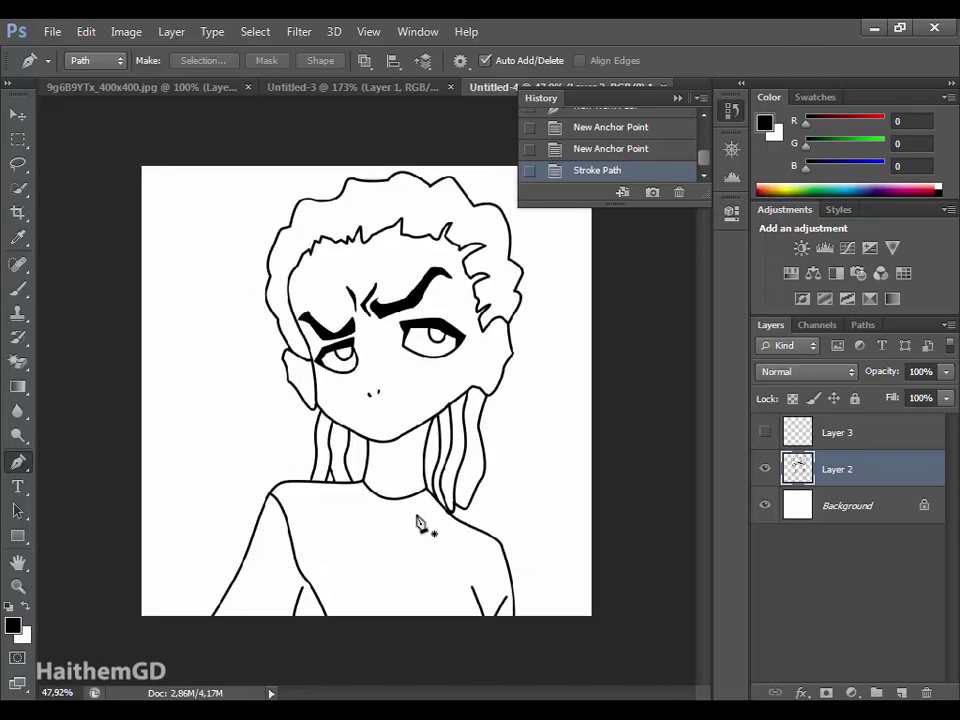
Draft a curved mouth-corner path below the nose, undoing a misplaced point.
{"action": "left_click", "coordinate": [359, 407]}
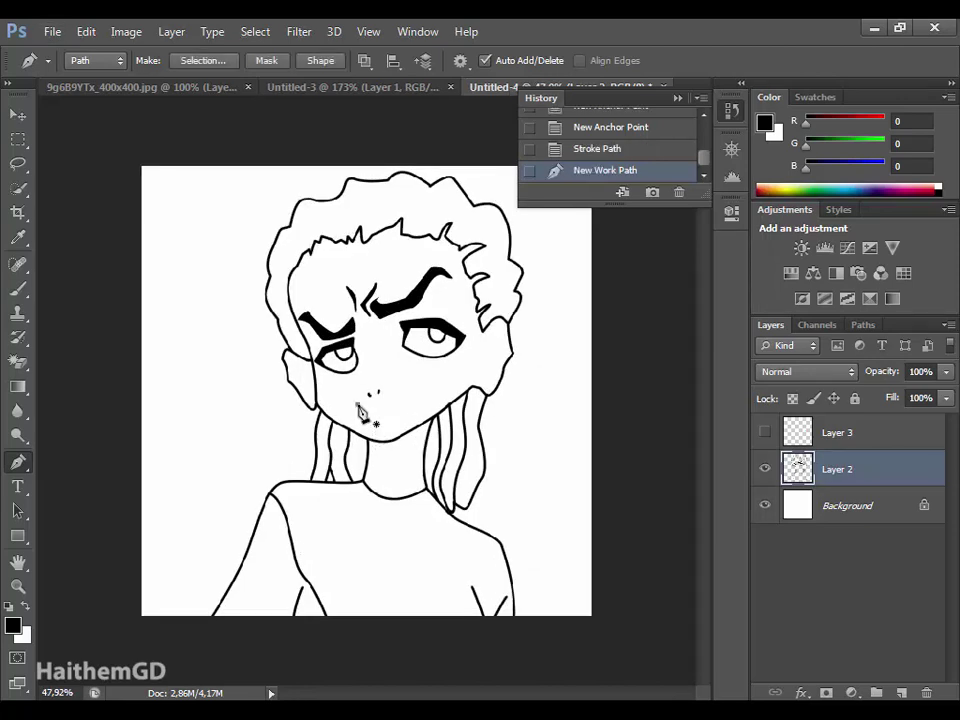
{"action": "left_click", "coordinate": [348, 414]}
{"action": "scroll", "coordinate": [349, 411], "scroll_direction": "up", "scroll_amount": 5}
{"action": "scroll", "coordinate": [336, 452], "scroll_direction": "up", "scroll_amount": 5}
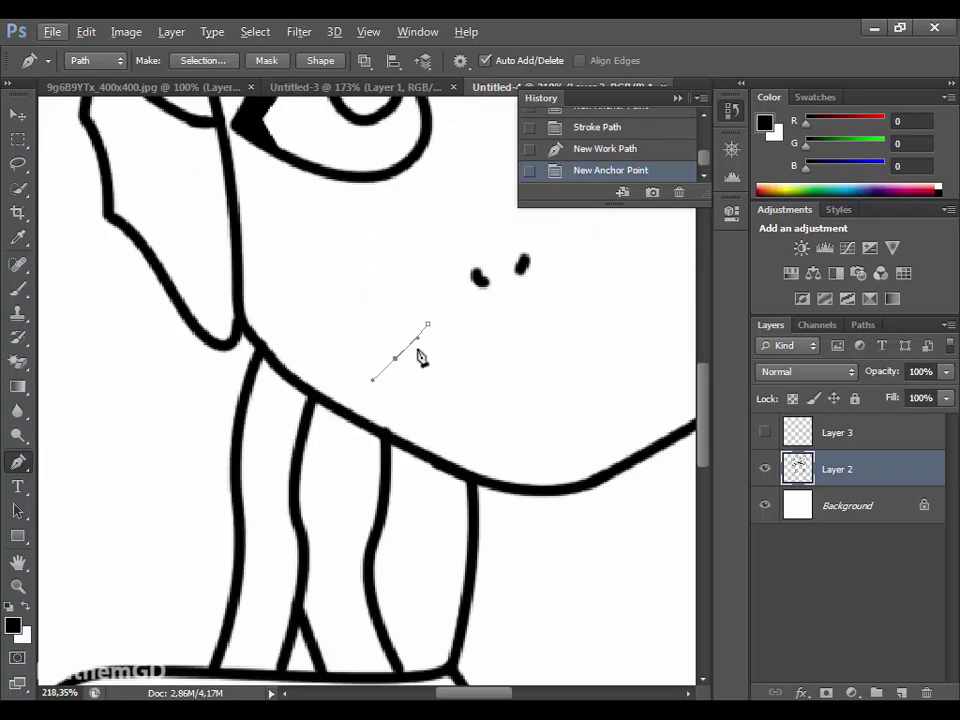
{"action": "key", "text": "ctrl+z"}
{"action": "left_click_drag", "start_coordinate": [401, 348], "coordinate": [417, 378]}
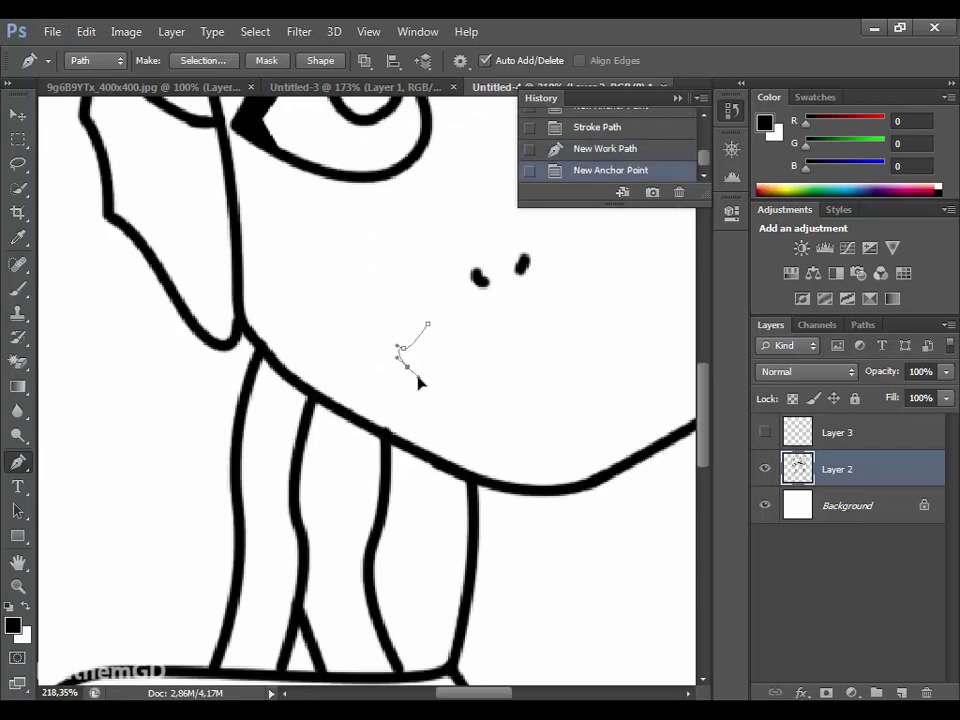
{"action": "left_click", "coordinate": [418, 379]}
{"action": "scroll", "coordinate": [430, 386], "scroll_direction": "down", "scroll_amount": 5}
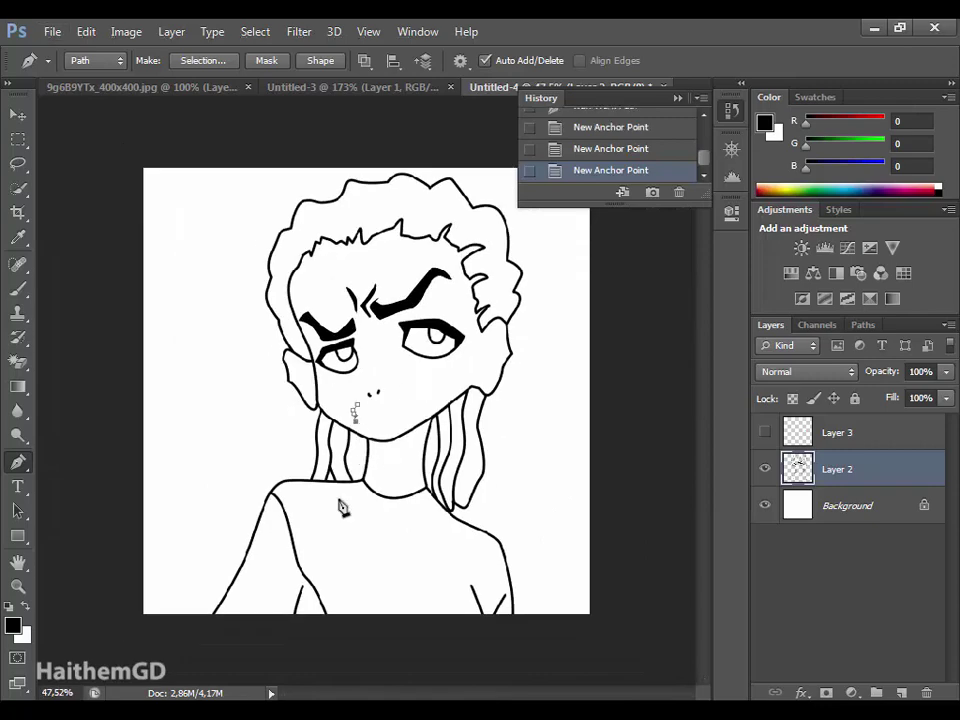
{"action": "scroll", "coordinate": [338, 506], "scroll_direction": "up", "scroll_amount": 5}
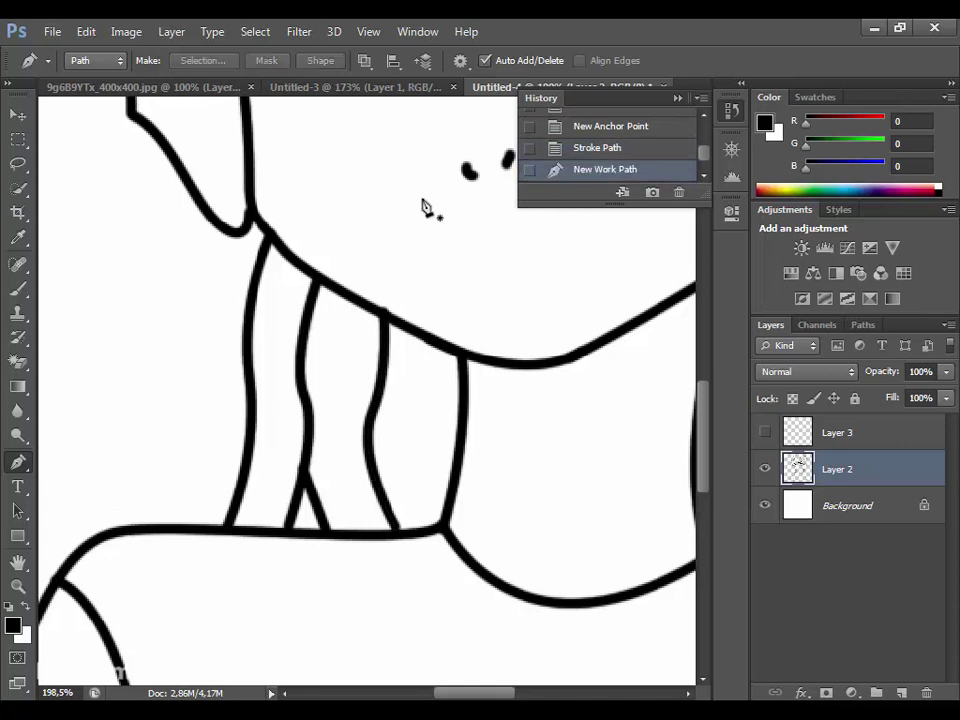
Redraw the mouth-corner curve under the nose and undo its too-thick stroke.
{"action": "left_click", "coordinate": [422, 198]}
{"action": "left_click_drag", "start_coordinate": [404, 220], "coordinate": [394, 228]}
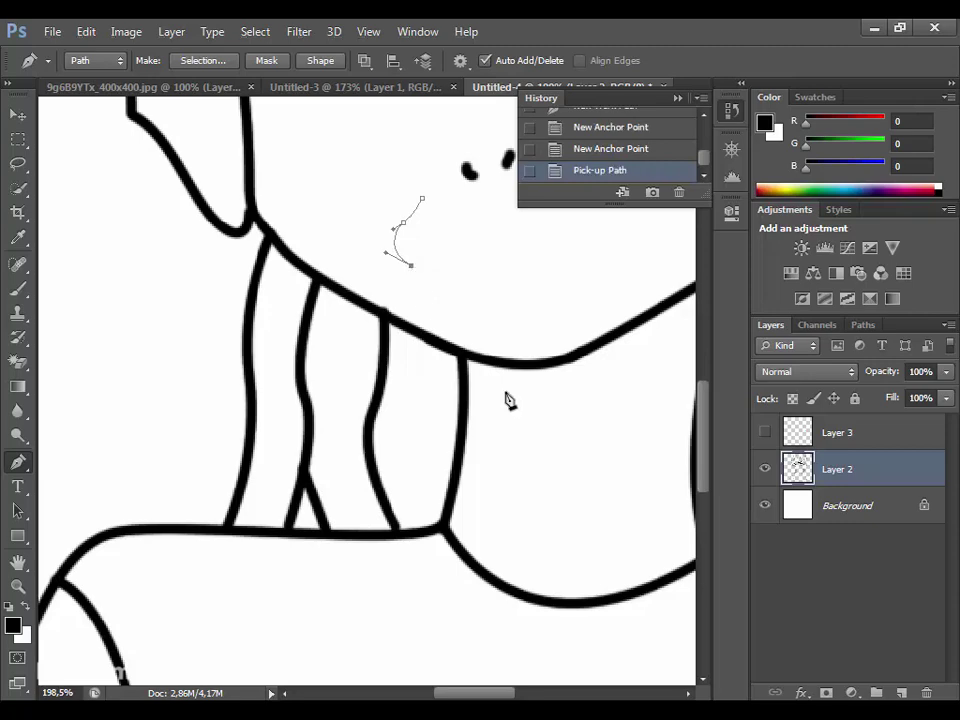
{"action": "left_click", "coordinate": [591, 257]}
{"action": "key", "text": "ctrl+z"}
Set the brush size to 3 px and stroke the mouth-corner path with it.
{"action": "key", "text": "b"}
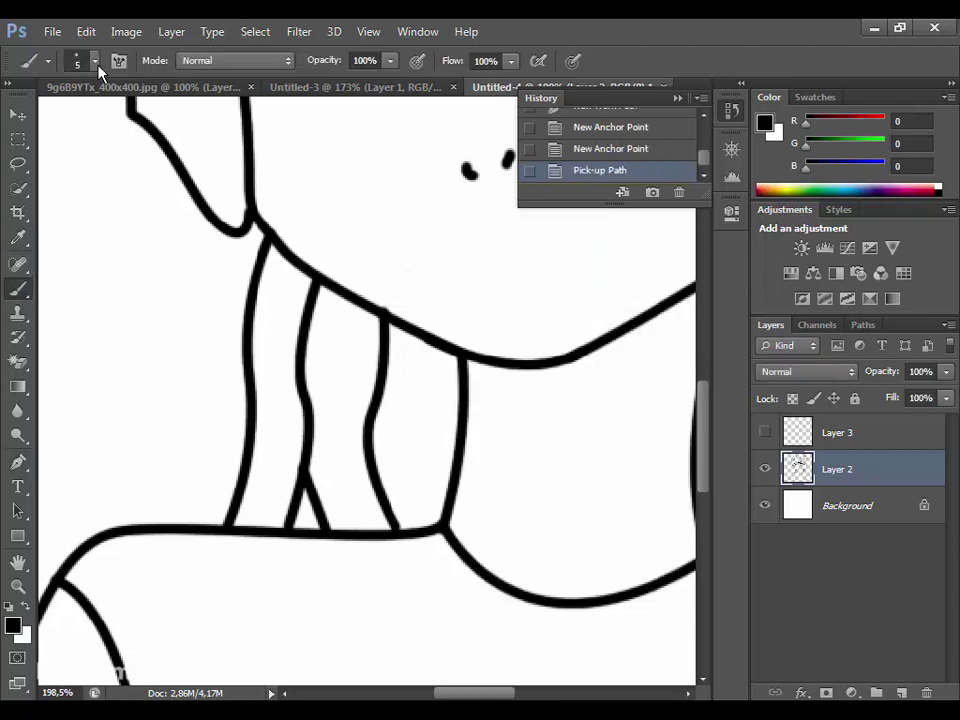
{"action": "left_click", "coordinate": [78, 58]}
{"action": "type", "text": "3"}
{"action": "key", "text": "Return"}
{"action": "key", "text": "p"}
{"action": "right_click", "coordinate": [420, 262]}
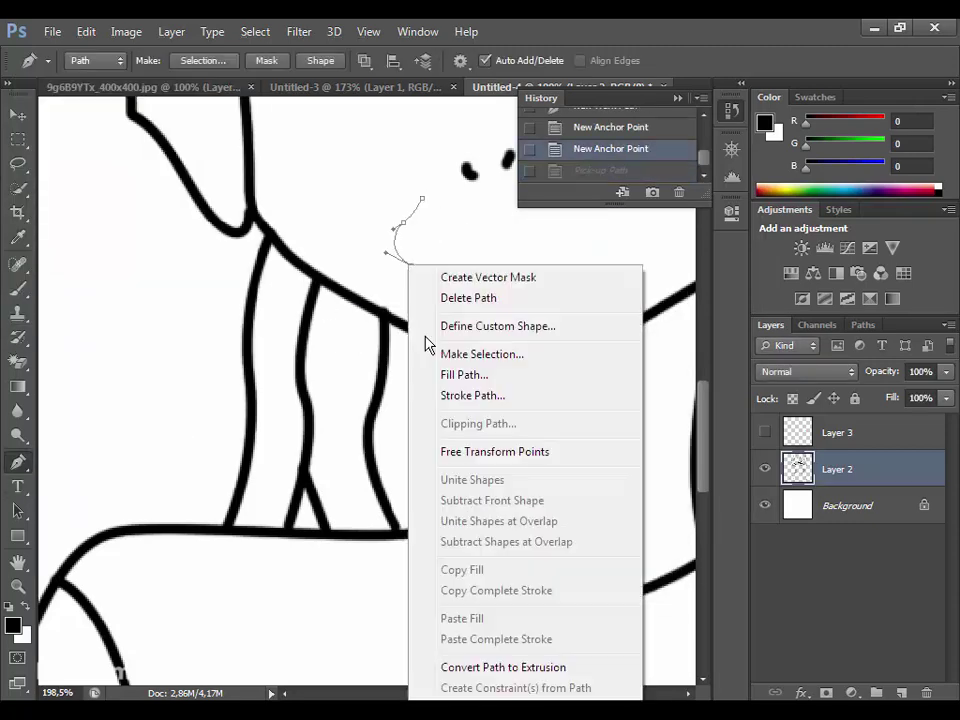
{"action": "left_click", "coordinate": [471, 394]}
{"action": "left_click", "coordinate": [628, 264]}
{"action": "scroll", "coordinate": [628, 264], "scroll_direction": "down", "scroll_amount": 5}
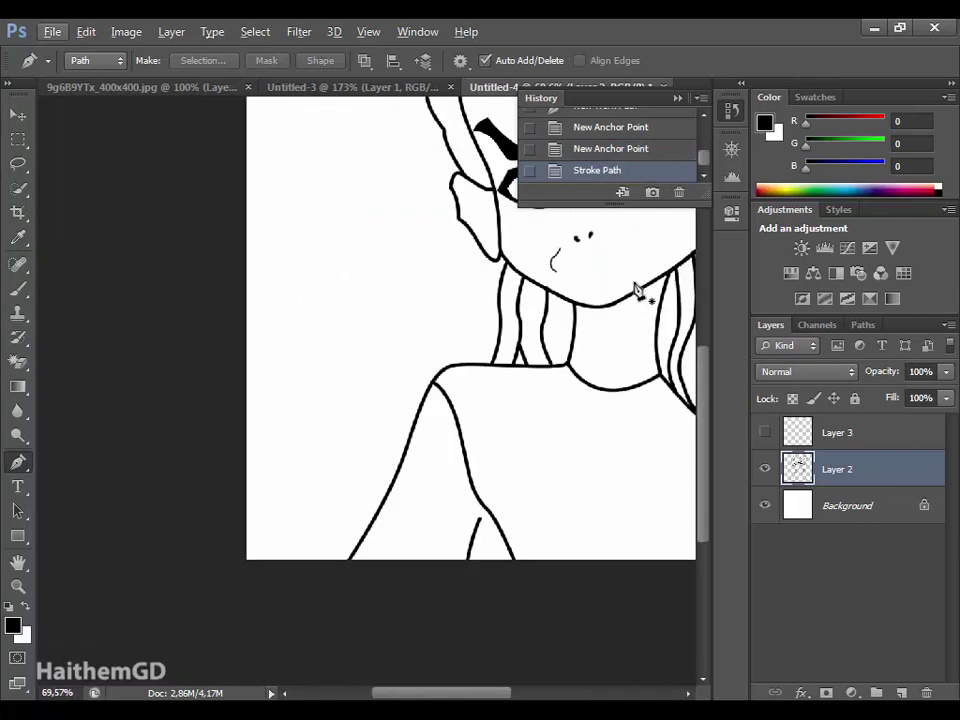
{"action": "scroll", "coordinate": [572, 317], "scroll_direction": "down", "scroll_amount": 1}
{"action": "scroll", "coordinate": [564, 321], "scroll_direction": "down", "scroll_amount": 1}
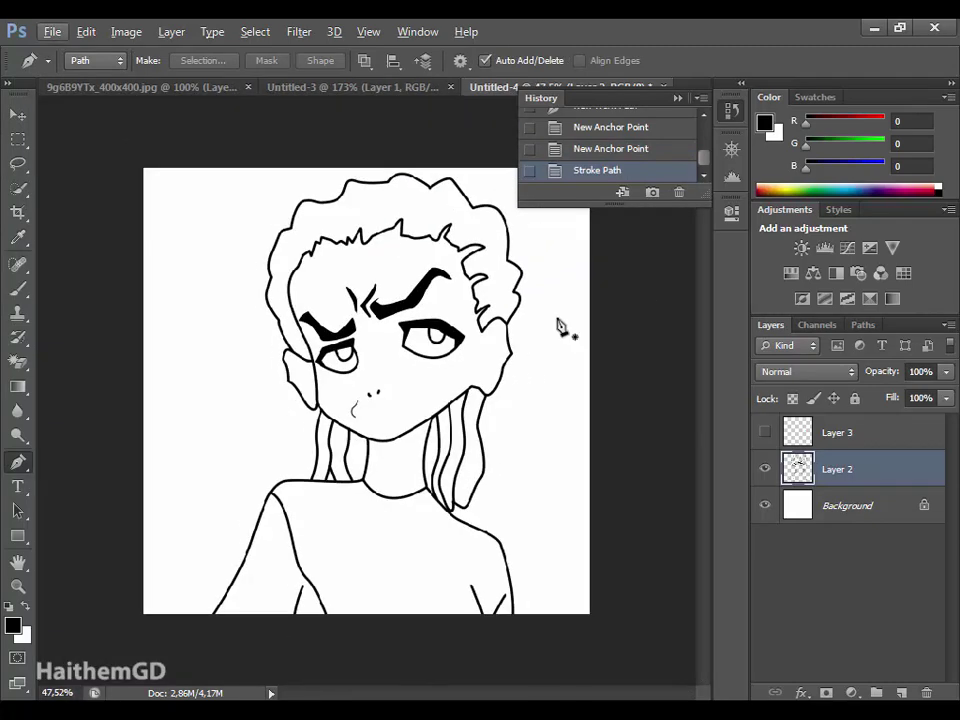
{"action": "scroll", "coordinate": [558, 325], "scroll_direction": "up", "scroll_amount": 1}
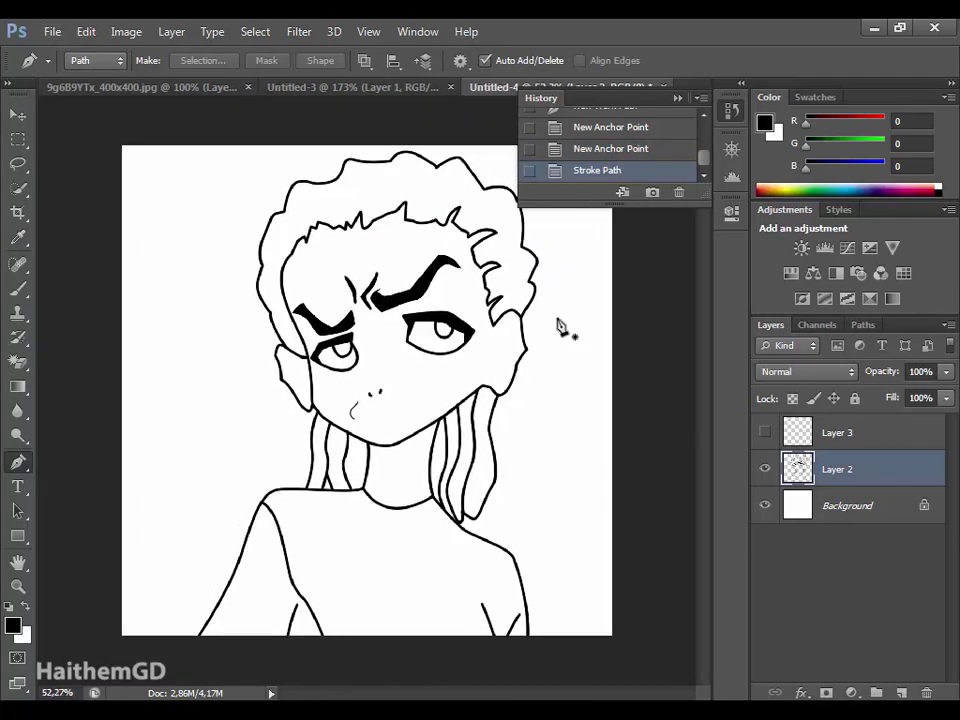
Start a mouth-line path, then discard it and step back to the last stroke state.
{"action": "left_click", "coordinate": [352, 413]}
{"action": "left_click_drag", "start_coordinate": [370, 418], "coordinate": [391, 425]}
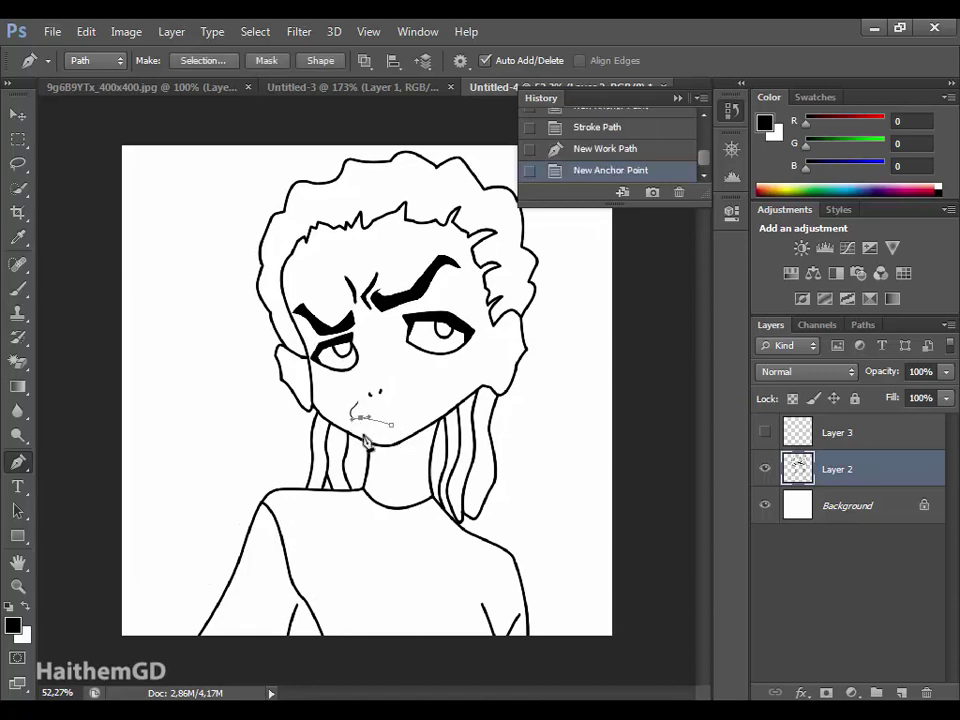
{"action": "scroll", "coordinate": [368, 433], "scroll_direction": "up", "scroll_amount": 5}
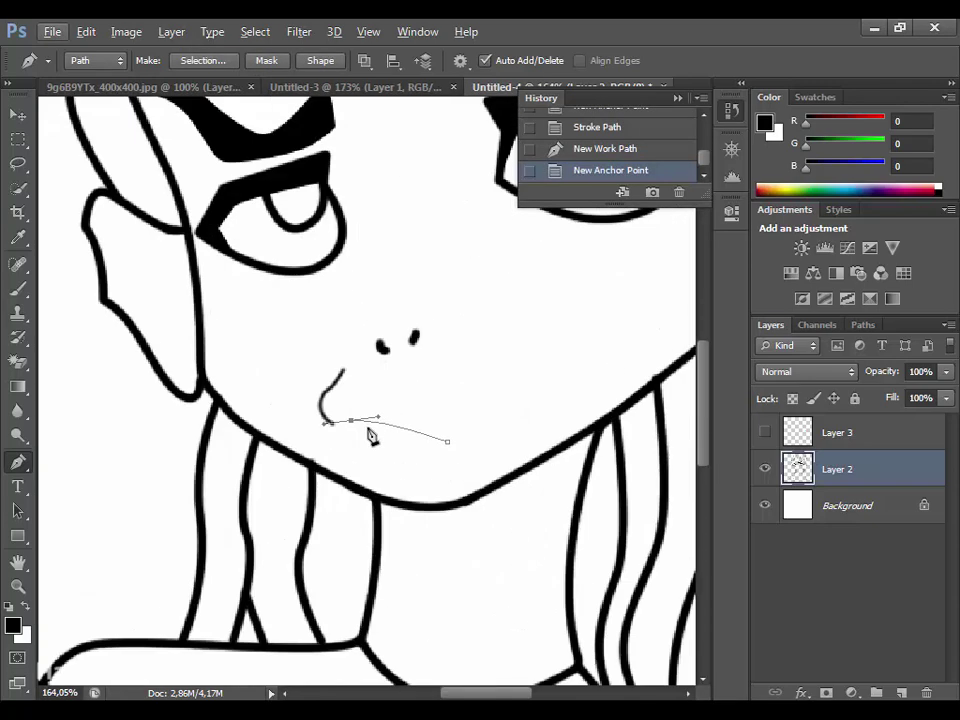
{"action": "left_click", "coordinate": [605, 152]}
{"action": "left_click", "coordinate": [597, 128]}
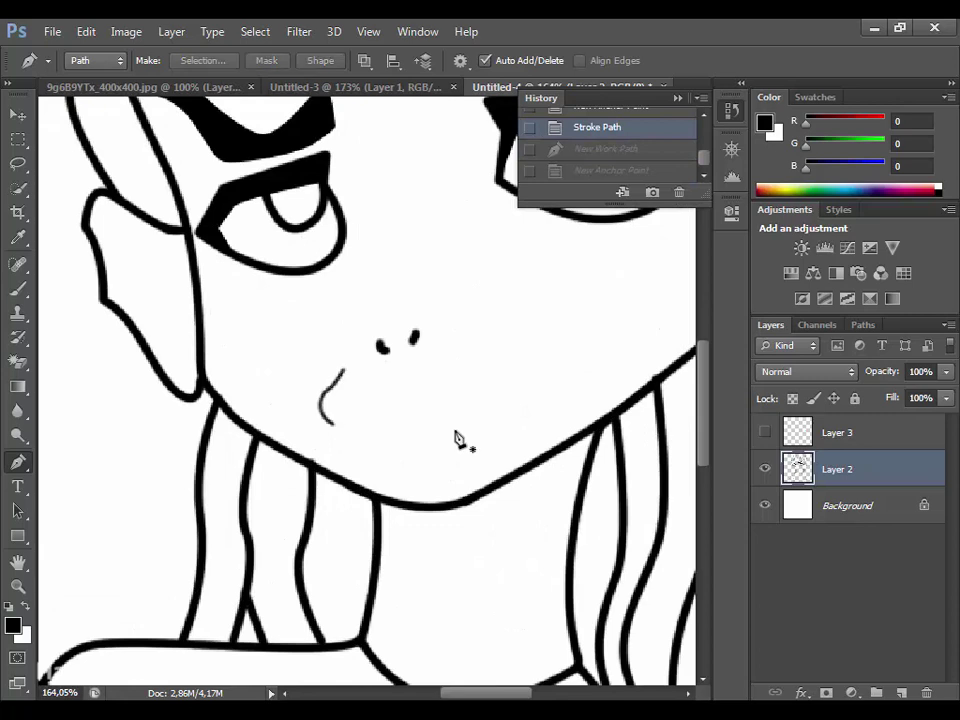
Trace a curved outline around the mouth from its right end to the left corner.
{"action": "left_click", "coordinate": [454, 430]}
{"action": "left_click_drag", "start_coordinate": [346, 398], "coordinate": [294, 404]}
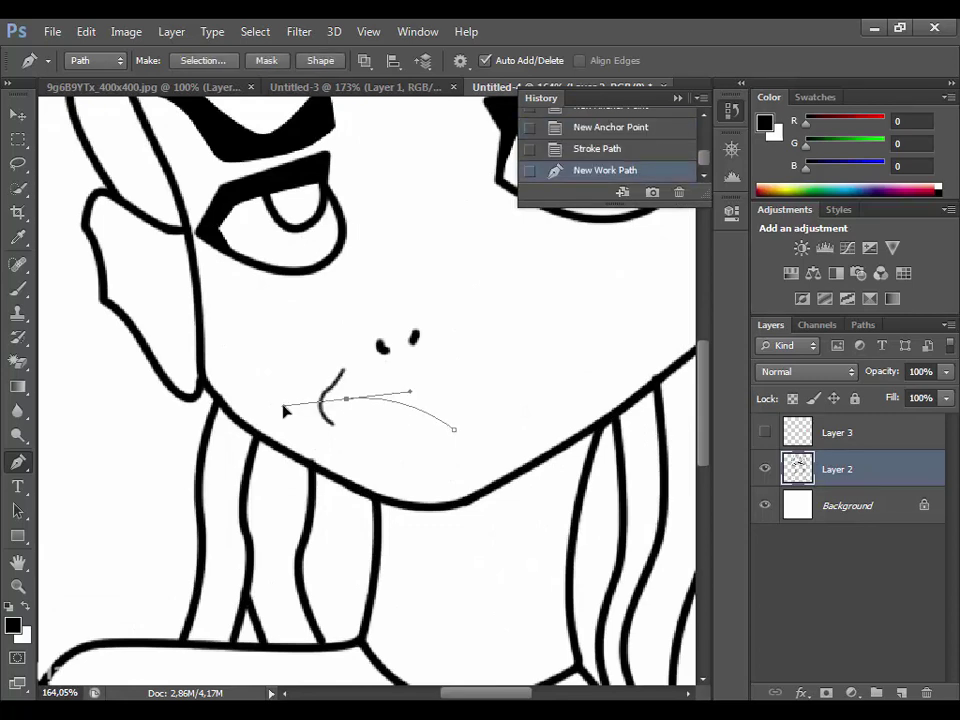
{"action": "left_click", "coordinate": [345, 410]}
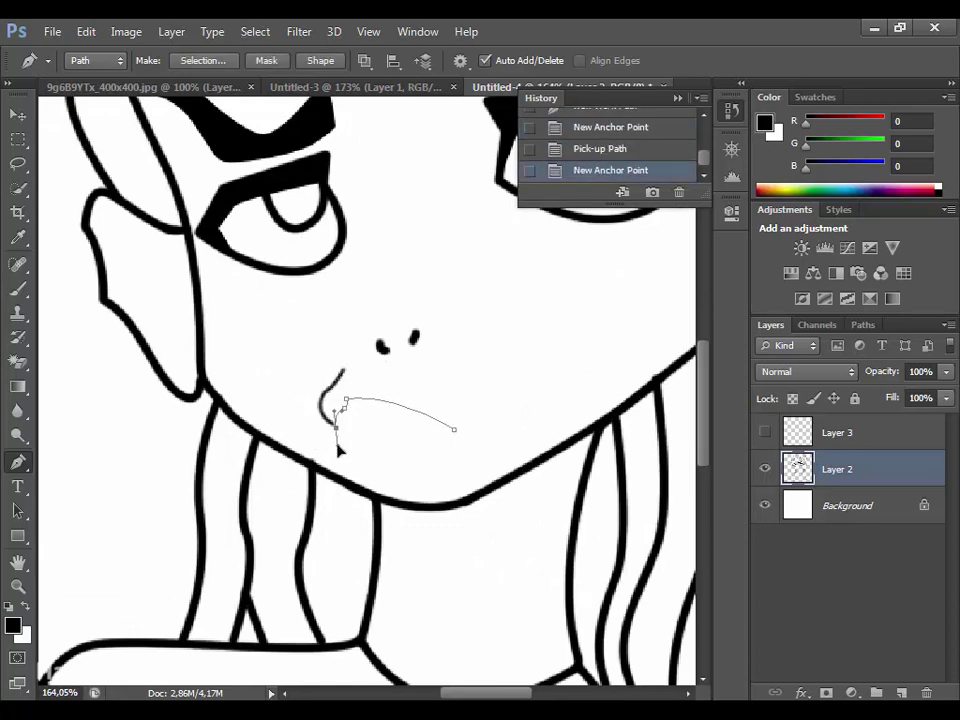
{"action": "left_click", "coordinate": [337, 443]}
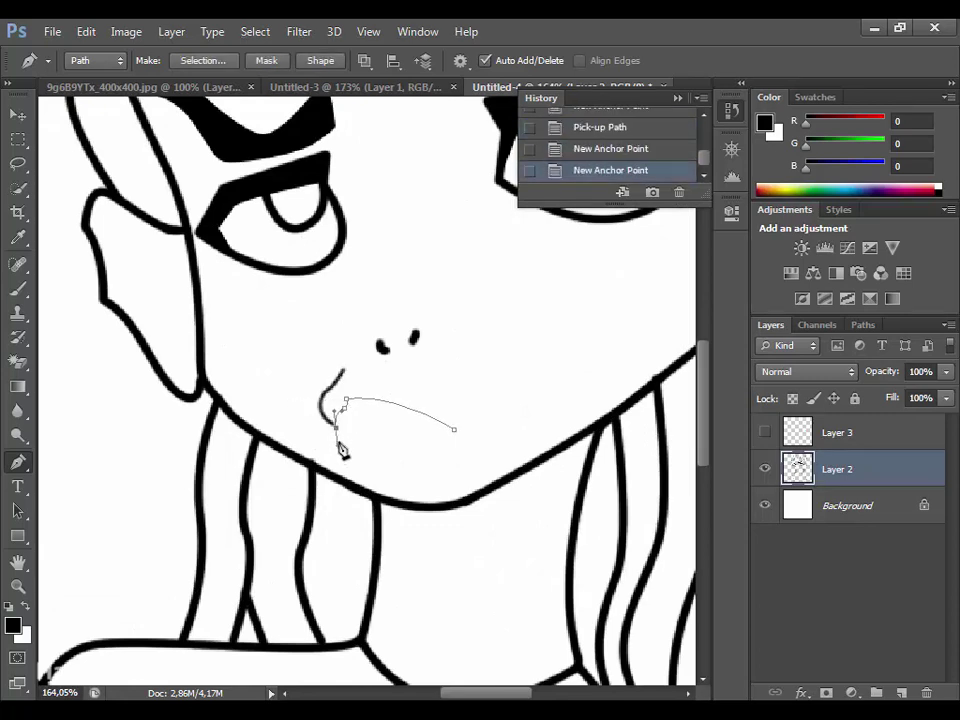
{"action": "left_click", "coordinate": [403, 440]}
{"action": "scroll", "coordinate": [403, 446], "scroll_direction": "up", "scroll_amount": 2}
{"action": "scroll", "coordinate": [407, 454], "scroll_direction": "up", "scroll_amount": 2}
{"action": "left_click_drag", "start_coordinate": [204, 485], "coordinate": [125, 540]}
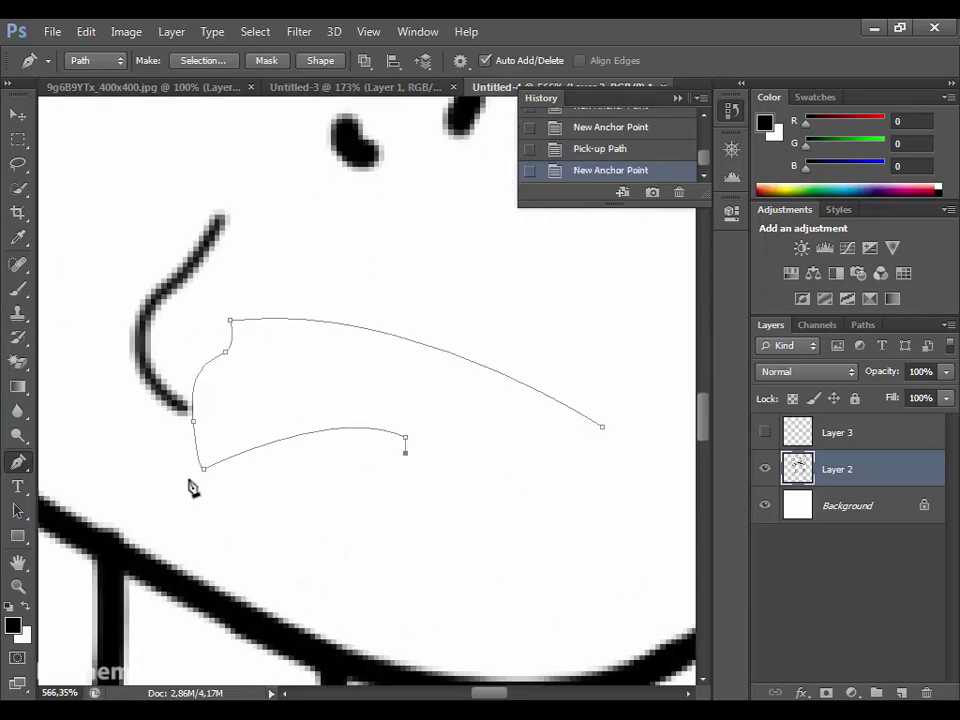
{"action": "left_click_drag", "start_coordinate": [184, 375], "coordinate": [207, 343]}
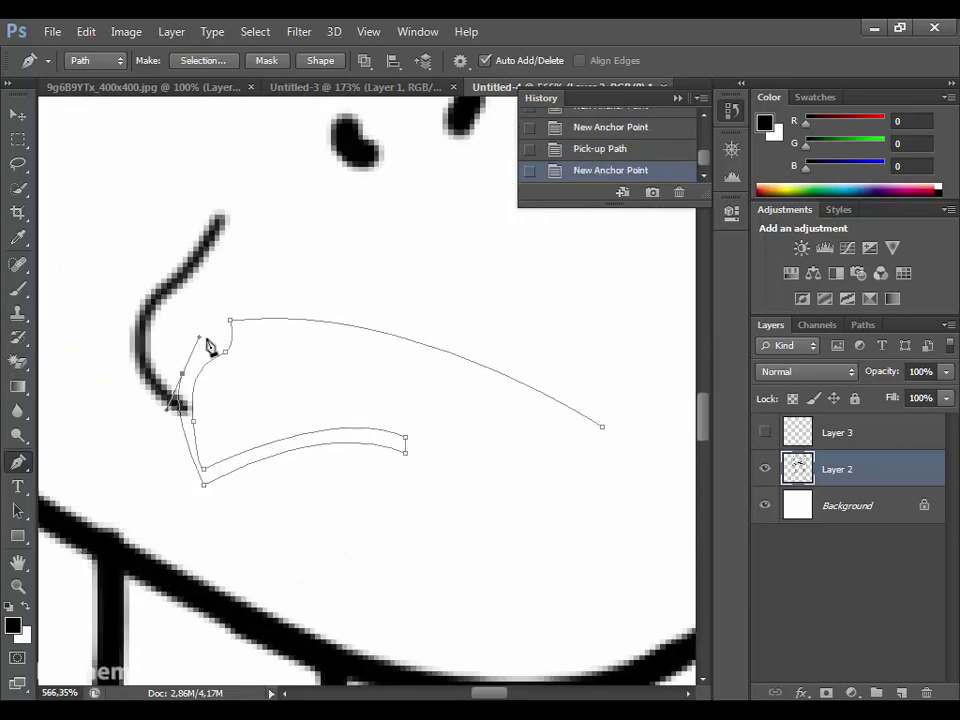
{"action": "left_click", "coordinate": [604, 428]}
Close the mouth outline path and fill it with black.
{"action": "scroll", "coordinate": [551, 480], "scroll_direction": "down", "scroll_amount": 4}
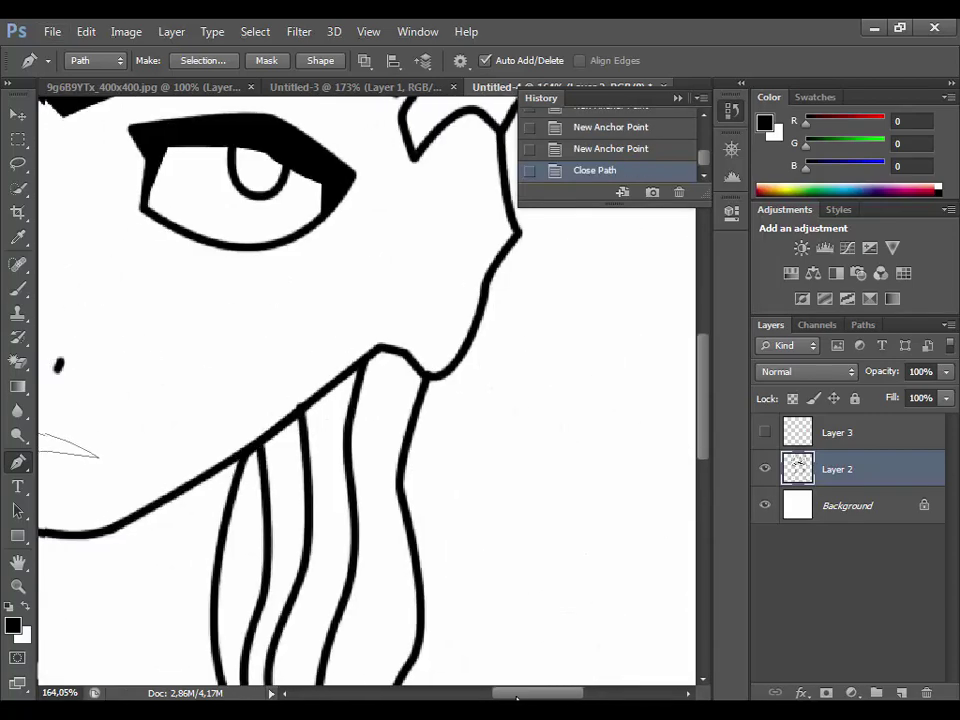
{"action": "key", "text": "ctrl+z"}
{"action": "left_click", "coordinate": [465, 462]}
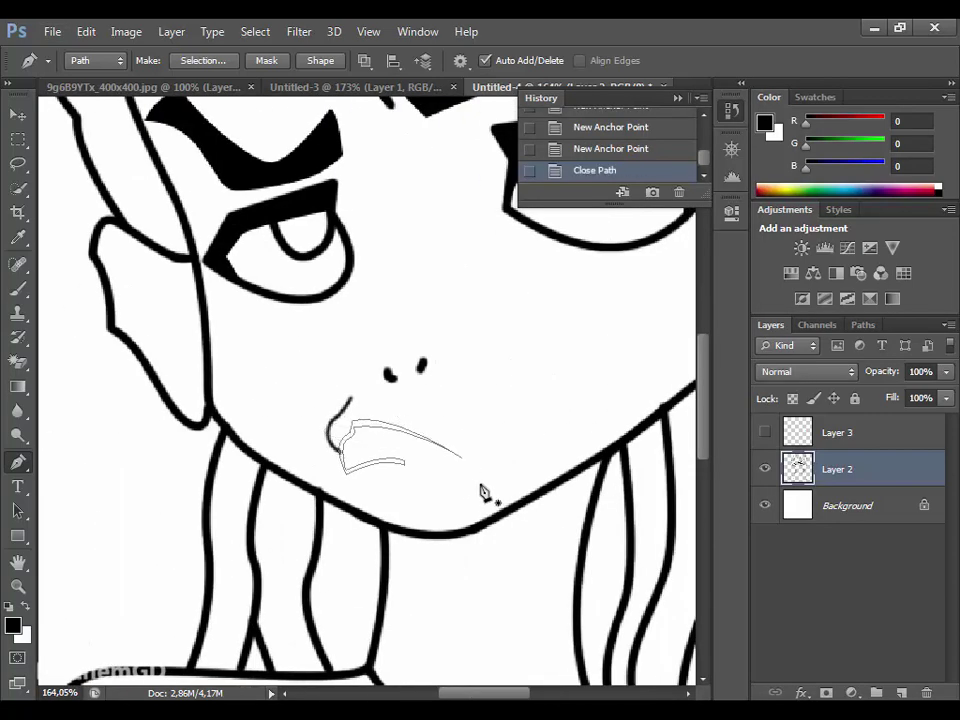
{"action": "right_click", "coordinate": [401, 268]}
{"action": "left_click", "coordinate": [591, 172]}
{"action": "scroll", "coordinate": [482, 439], "scroll_direction": "down", "scroll_amount": 1}
{"action": "right_click", "coordinate": [482, 439]}
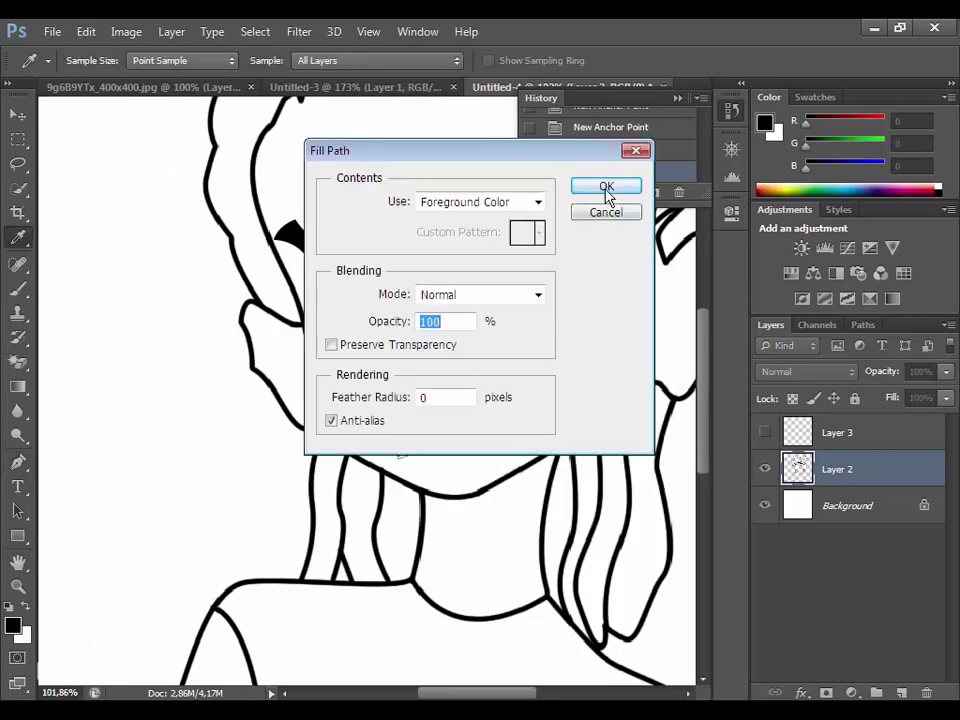
{"action": "left_click", "coordinate": [602, 186]}
{"action": "scroll", "coordinate": [444, 439], "scroll_direction": "up", "scroll_amount": 2}
{"action": "scroll", "coordinate": [333, 472], "scroll_direction": "up", "scroll_amount": 5}
Trace a closed path around the lip stroke and fill it black.
{"action": "left_click", "coordinate": [332, 472]}
{"action": "scroll", "coordinate": [350, 290], "scroll_direction": "up", "scroll_amount": 1}
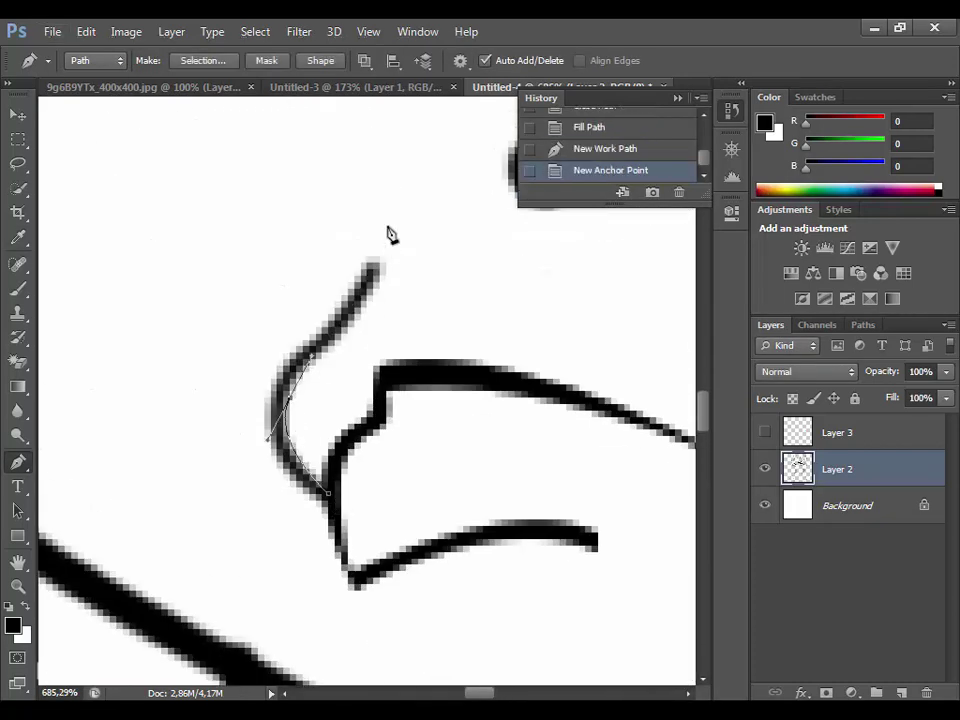
{"action": "left_click_drag", "start_coordinate": [386, 225], "coordinate": [375, 146]}
{"action": "key", "text": "ctrl+z"}
{"action": "left_click_drag", "start_coordinate": [386, 257], "coordinate": [380, 203]}
{"action": "left_click", "coordinate": [386, 257]}
{"action": "left_click", "coordinate": [257, 379]}
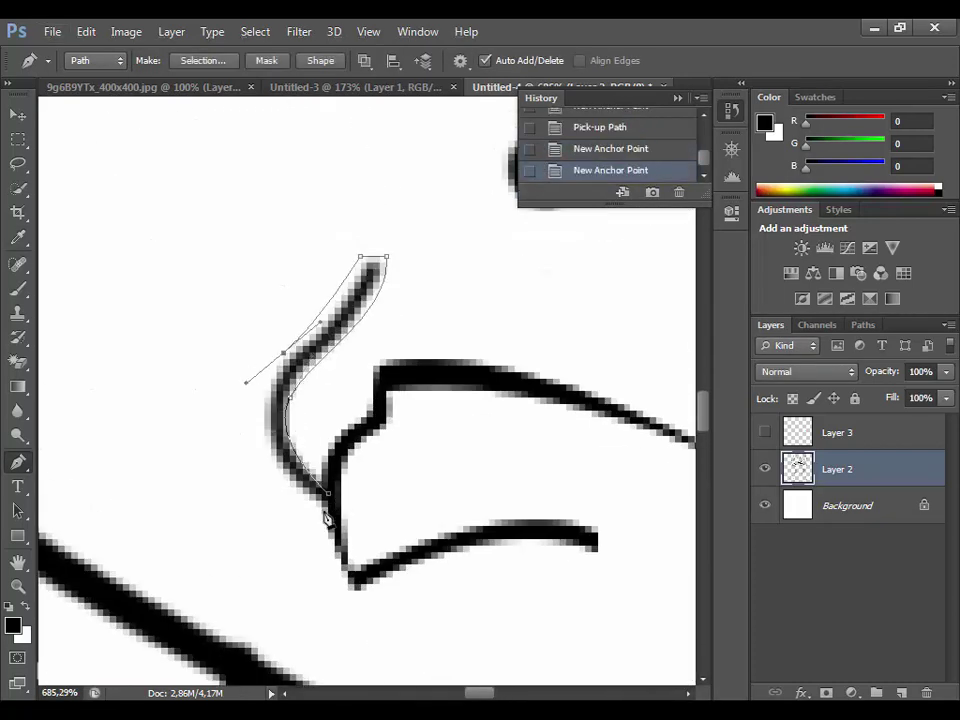
{"action": "left_click_drag", "start_coordinate": [328, 492], "coordinate": [396, 561]}
{"action": "right_click", "coordinate": [385, 302]}
{"action": "left_click", "coordinate": [396, 184]}
Erase the stray joining stroke on the mouth with a small eraser.
{"action": "scroll", "coordinate": [489, 542], "scroll_direction": "down", "scroll_amount": 5}
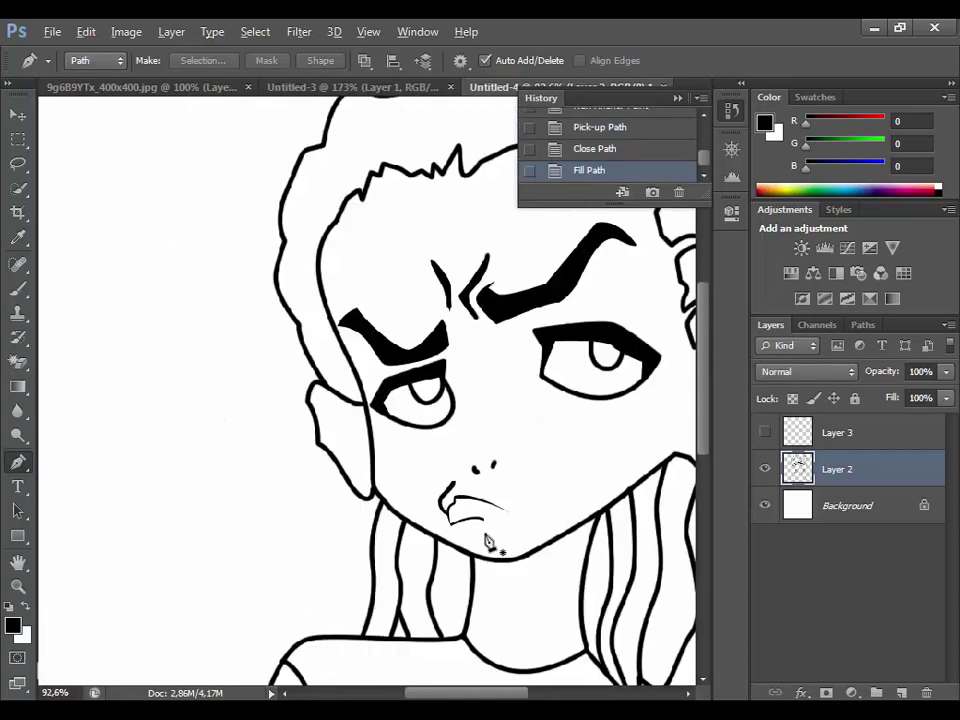
{"action": "scroll", "coordinate": [486, 542], "scroll_direction": "up", "scroll_amount": 3}
{"action": "scroll", "coordinate": [487, 541], "scroll_direction": "up", "scroll_amount": 2}
{"action": "scroll", "coordinate": [487, 542], "scroll_direction": "up", "scroll_amount": 2}
{"action": "scroll", "coordinate": [486, 541], "scroll_direction": "up", "scroll_amount": 2}
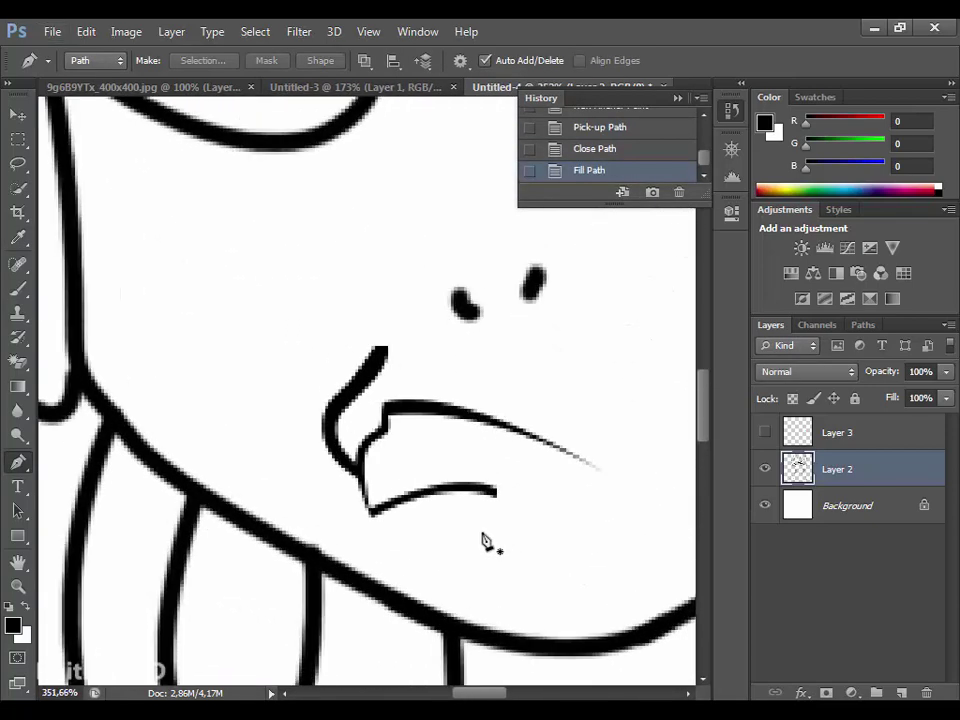
{"action": "scroll", "coordinate": [403, 446], "scroll_direction": "up", "scroll_amount": 2}
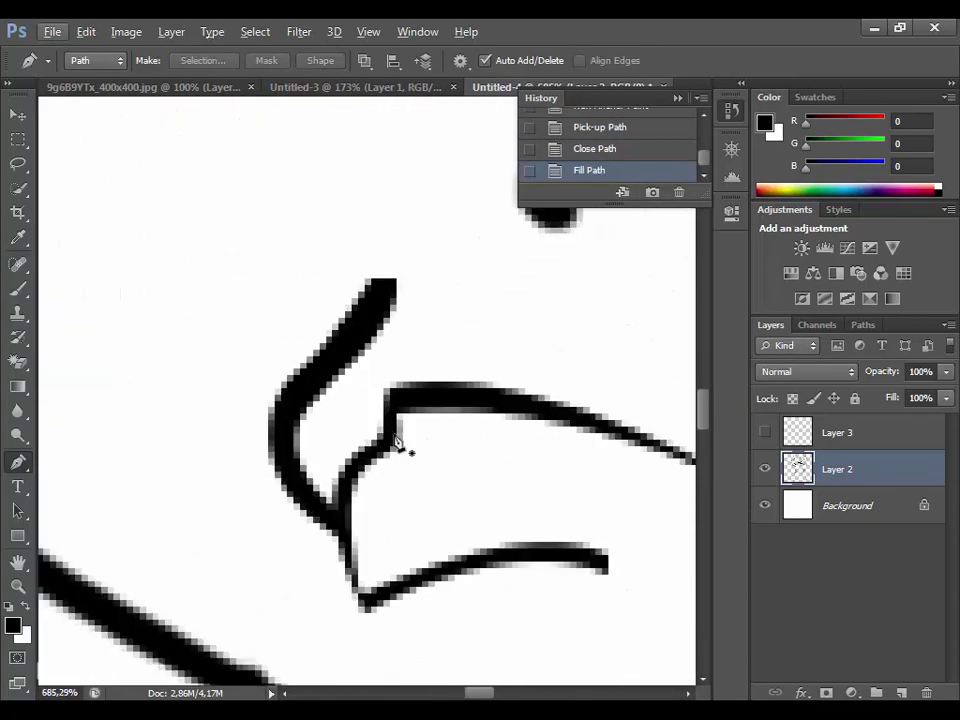
{"action": "scroll", "coordinate": [403, 446], "scroll_direction": "up", "scroll_amount": 1}
{"action": "key", "text": "e"}
{"action": "left_click", "coordinate": [95, 61]}
{"action": "key", "text": "Return"}
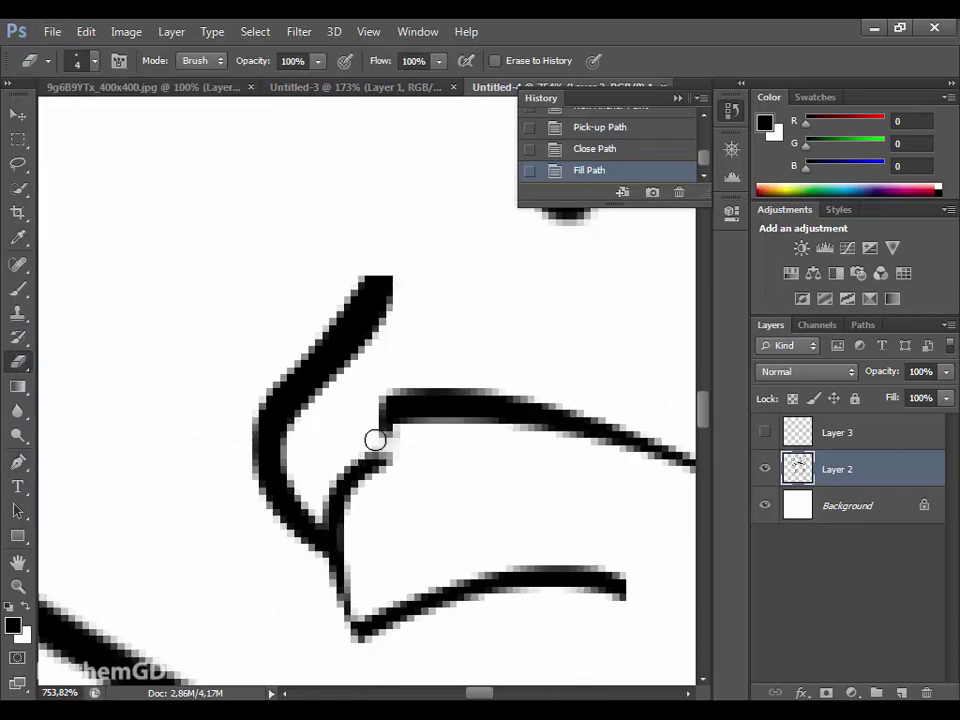
{"action": "left_click_drag", "start_coordinate": [375, 439], "coordinate": [358, 510]}
{"action": "key", "text": "p"}
Fill a small three-point lip shape at the mouth corner with black.
{"action": "left_click", "coordinate": [391, 424]}
{"action": "left_click", "coordinate": [443, 415]}
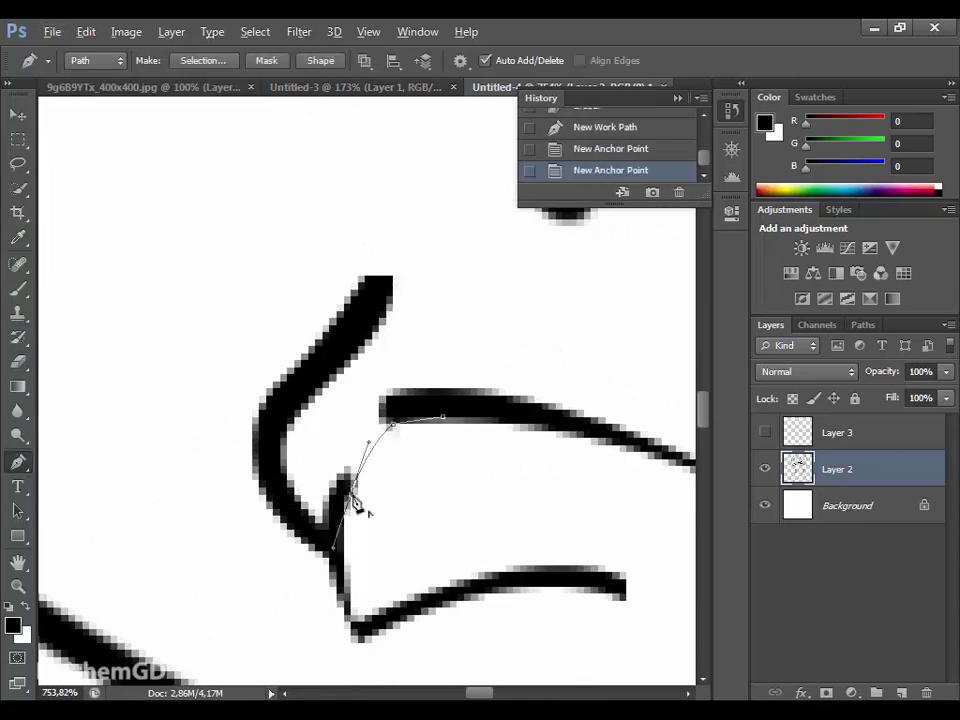
{"action": "left_click", "coordinate": [343, 478]}
{"action": "left_click", "coordinate": [391, 424]}
{"action": "right_click", "coordinate": [450, 429]}
{"action": "left_click", "coordinate": [504, 369]}
{"action": "left_click", "coordinate": [610, 185]}
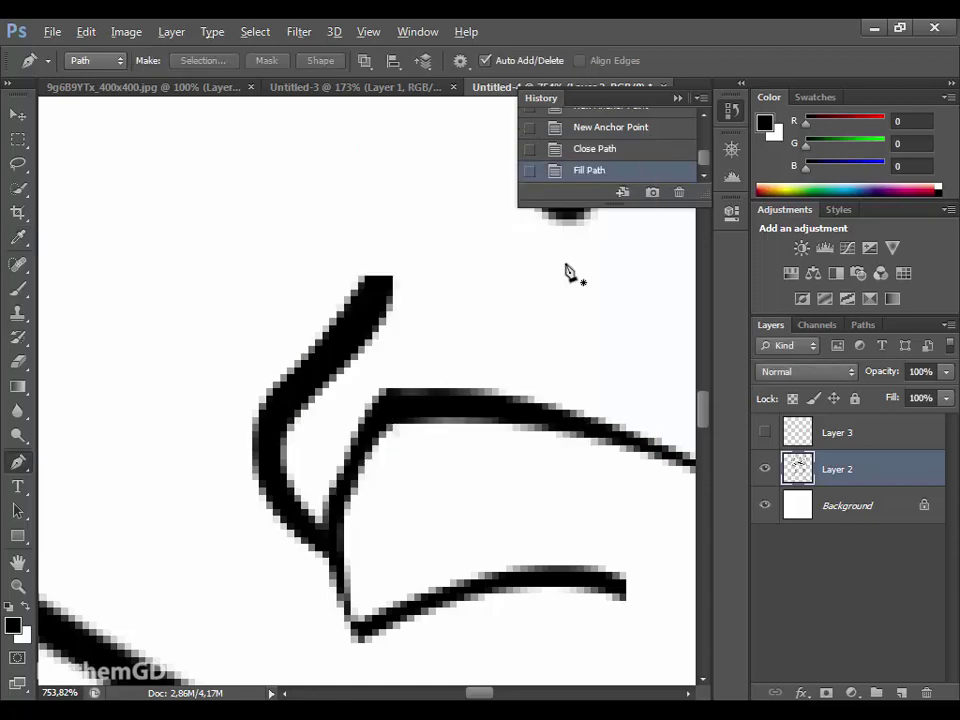
{"action": "scroll", "coordinate": [561, 424], "scroll_direction": "down", "scroll_amount": 8}
{"action": "scroll", "coordinate": [360, 435], "scroll_direction": "up", "scroll_amount": 4}
{"action": "scroll", "coordinate": [388, 428], "scroll_direction": "up", "scroll_amount": 4}
Fill a curved shape following the lower lip with black.
{"action": "left_click", "coordinate": [389, 493]}
{"action": "left_click", "coordinate": [373, 325]}
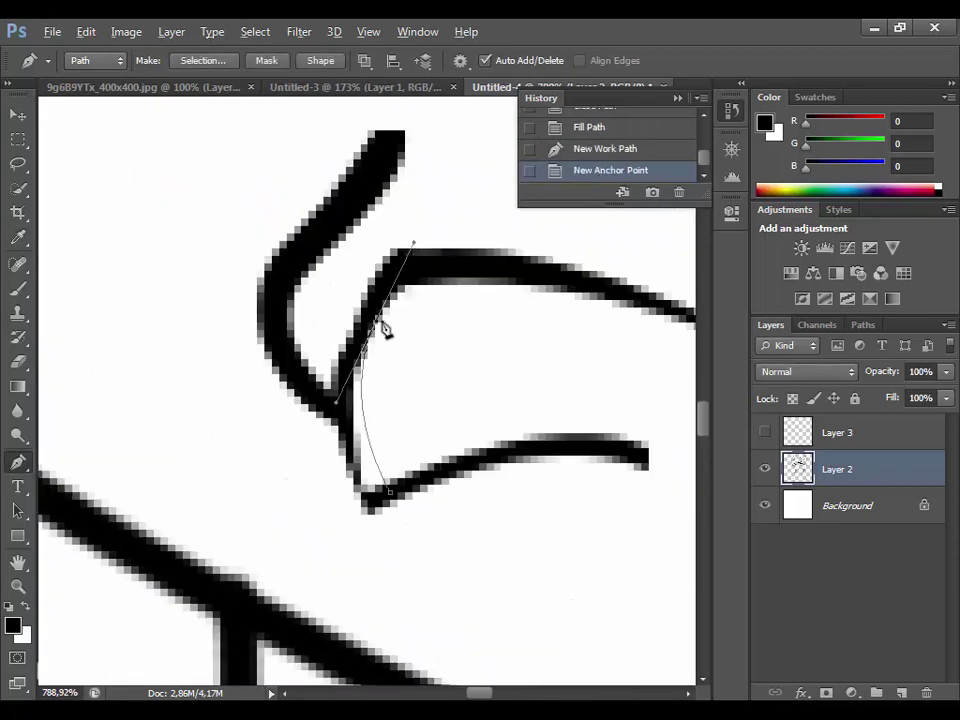
{"action": "left_click", "coordinate": [389, 493]}
{"action": "left_click_drag", "start_coordinate": [370, 514], "coordinate": [446, 630]}
{"action": "right_click", "coordinate": [390, 500]}
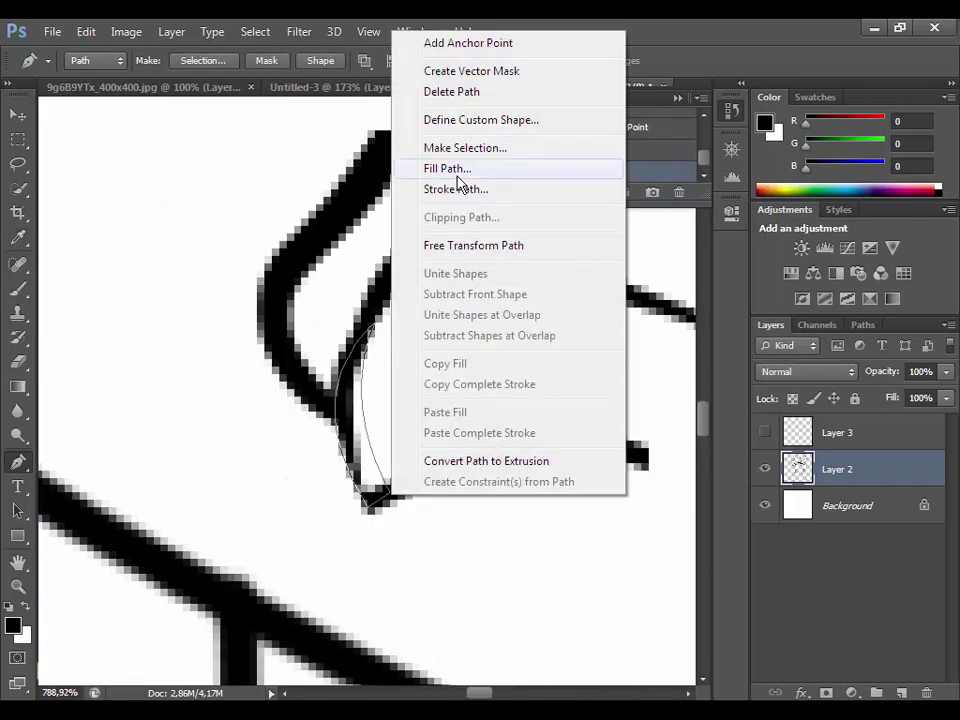
{"action": "left_click", "coordinate": [444, 167]}
{"action": "left_click", "coordinate": [610, 185]}
{"action": "scroll", "coordinate": [447, 458], "scroll_direction": "down", "scroll_amount": 8}
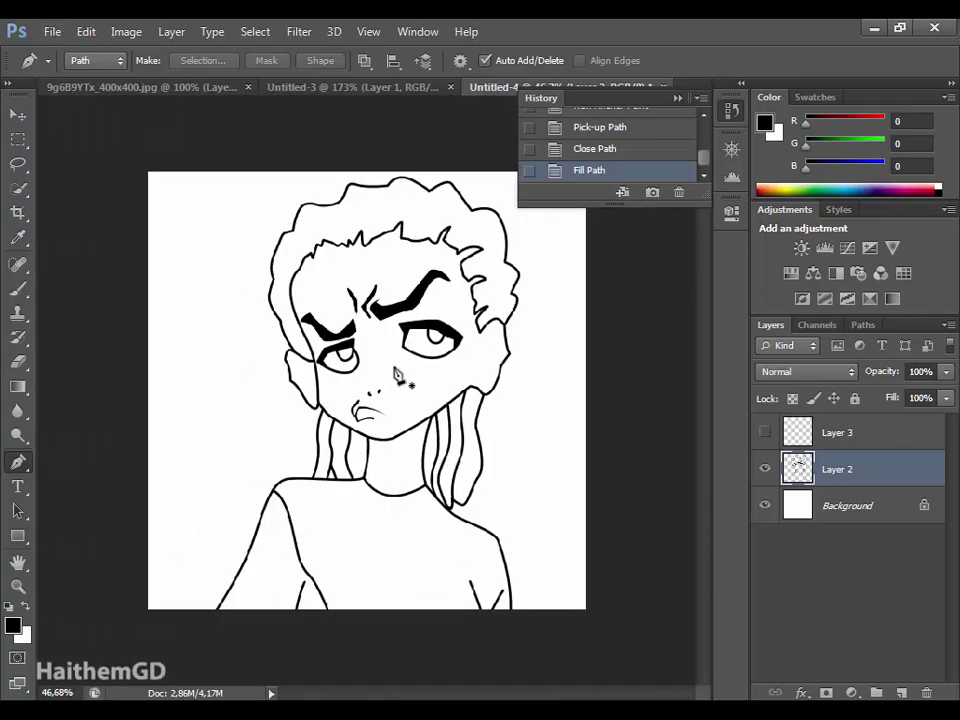
{"action": "left_click", "coordinate": [399, 318]}
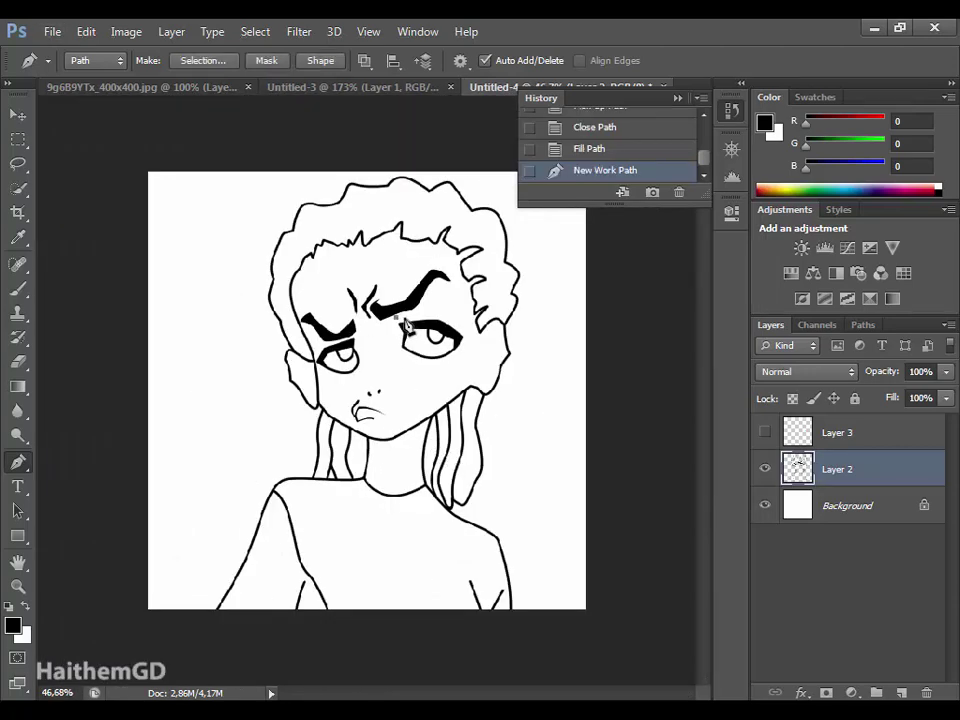
Close a crease path along the eyebrow and fill it black.
{"action": "left_click", "coordinate": [419, 313]}
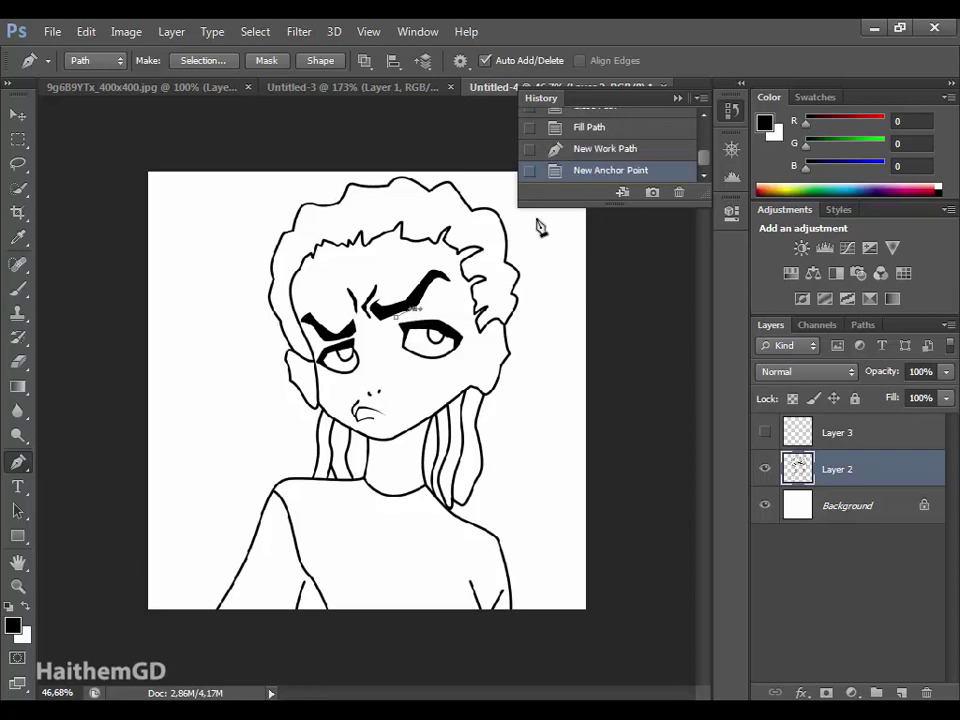
{"action": "scroll", "coordinate": [434, 320], "scroll_direction": "up", "scroll_amount": 5}
{"action": "left_click", "coordinate": [620, 147]}
{"action": "left_click", "coordinate": [263, 294]}
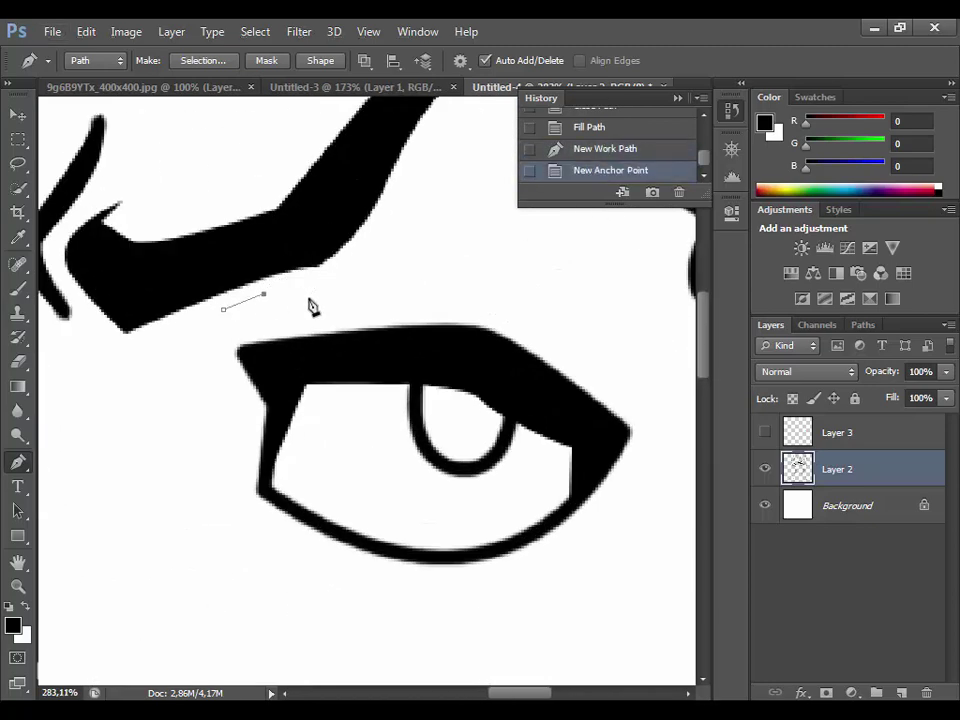
{"action": "left_click", "coordinate": [341, 291]}
{"action": "right_click", "coordinate": [370, 292]}
{"action": "left_click", "coordinate": [433, 395]}
Draw a thin crease shape under the eyebrow and fill it black.
{"action": "left_click", "coordinate": [229, 304]}
{"action": "left_click", "coordinate": [268, 292]}
{"action": "left_click", "coordinate": [338, 290]}
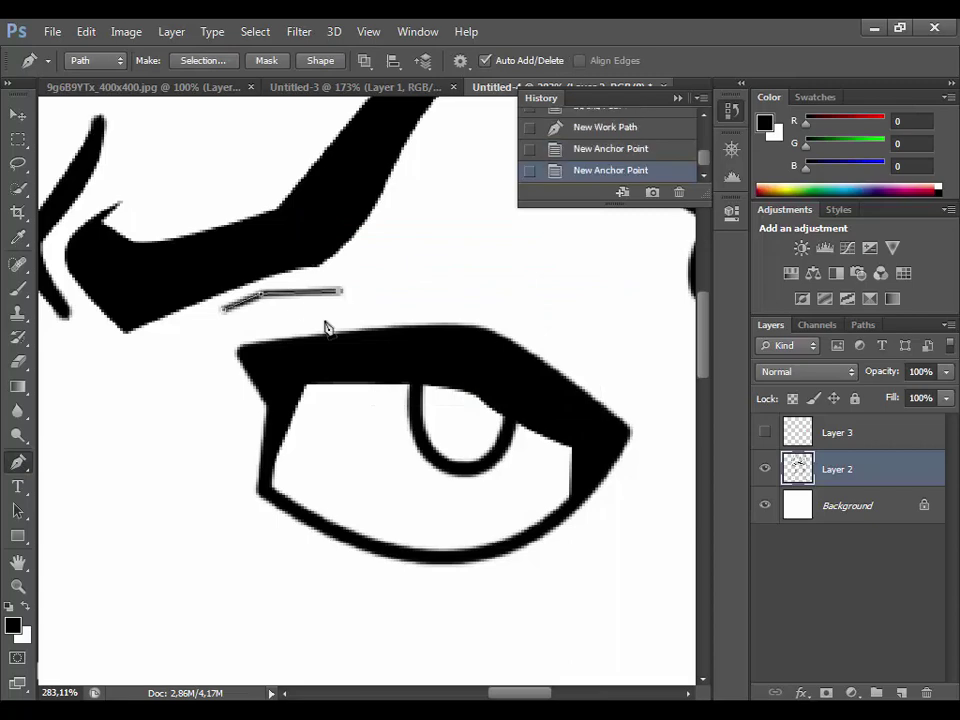
{"action": "scroll", "coordinate": [118, 328], "scroll_direction": "up", "scroll_amount": 5}
{"action": "left_click", "coordinate": [125, 285]}
{"action": "right_click", "coordinate": [224, 262]}
{"action": "left_click", "coordinate": [280, 345]}
{"action": "left_click", "coordinate": [606, 185]}
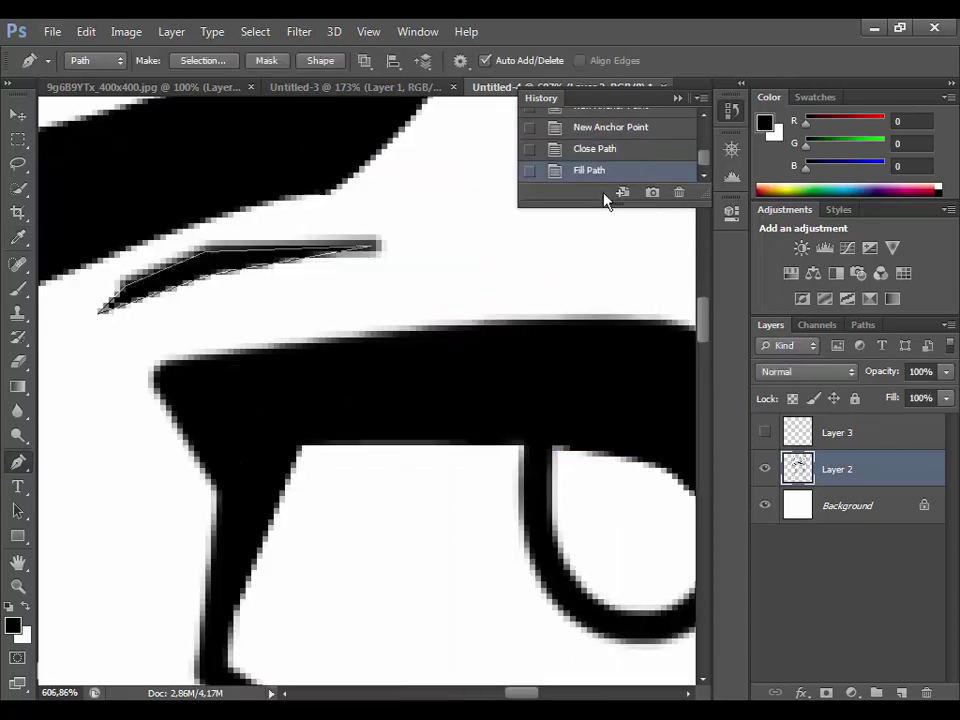
Fill a black sliver at the crease's left tip.
{"action": "left_click", "coordinate": [154, 250]}
{"action": "left_click", "coordinate": [245, 245]}
{"action": "left_click", "coordinate": [380, 245]}
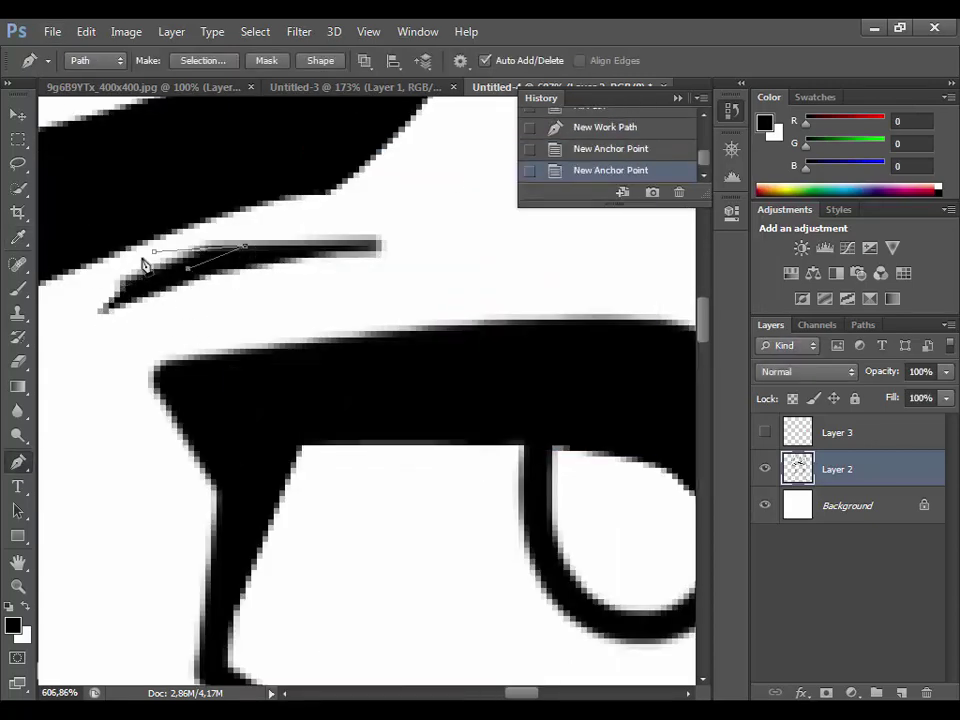
{"action": "left_click", "coordinate": [154, 250]}
{"action": "right_click", "coordinate": [190, 238]}
{"action": "left_click", "coordinate": [229, 375]}
{"action": "left_click", "coordinate": [606, 185]}
{"action": "scroll", "coordinate": [320, 443], "scroll_direction": "down", "scroll_amount": 5}
{"action": "scroll", "coordinate": [320, 443], "scroll_direction": "up", "scroll_amount": 5}
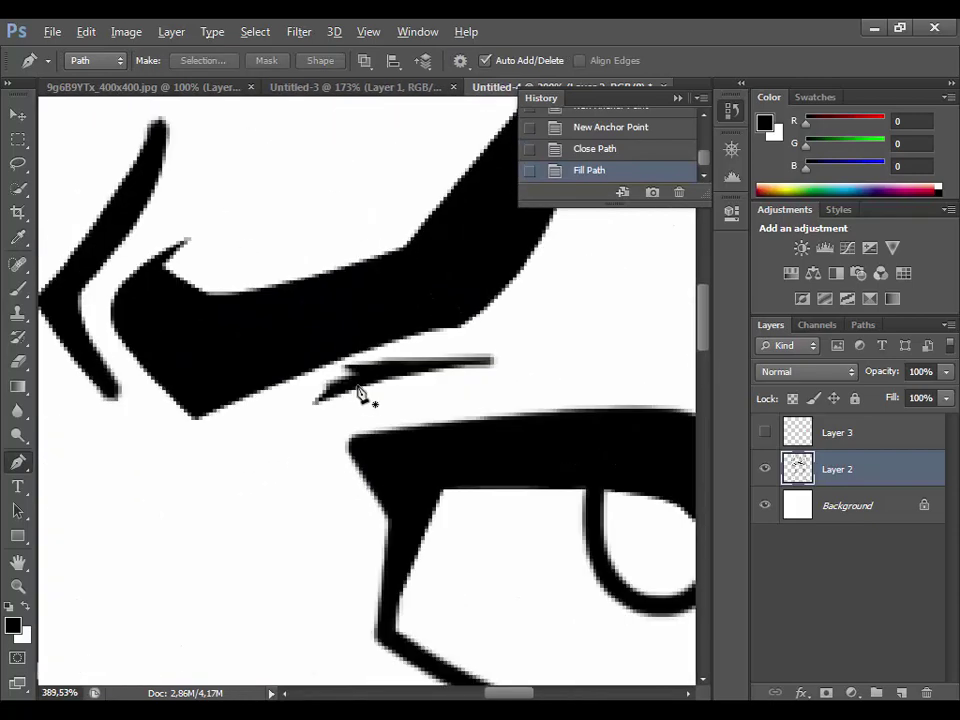
{"action": "scroll", "coordinate": [360, 392], "scroll_direction": "up", "scroll_amount": 3}
Erase the crease's rough end and try a small filled tip shape, then undo it.
{"action": "key", "text": "e"}
{"action": "left_click_drag", "start_coordinate": [420, 345], "coordinate": [343, 392]}
{"action": "left_click", "coordinate": [18, 460]}
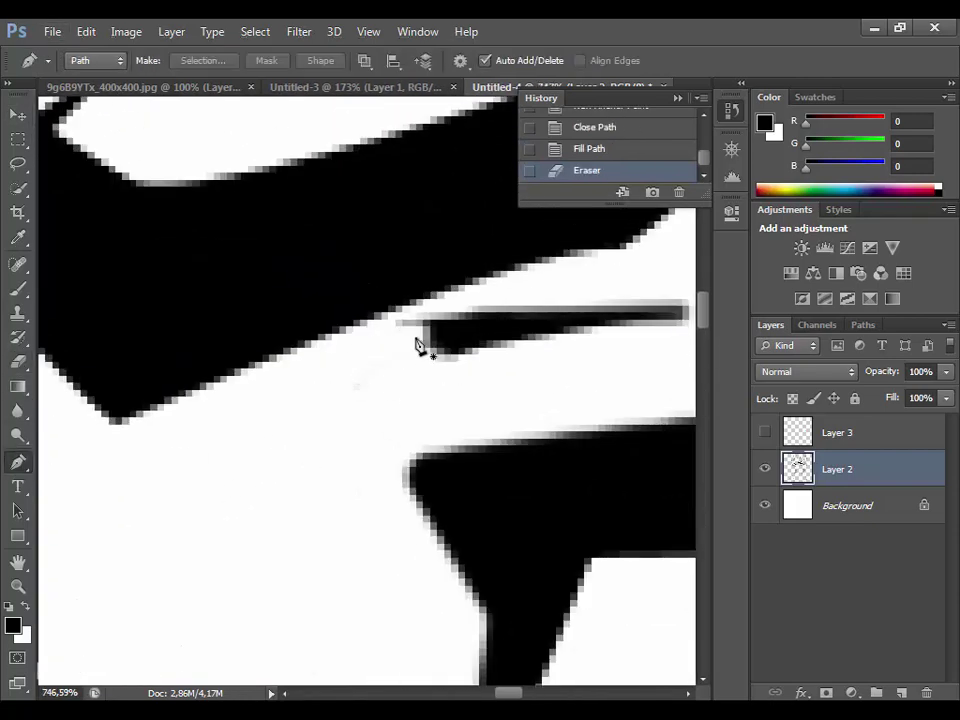
{"action": "left_click", "coordinate": [398, 326]}
{"action": "left_click", "coordinate": [432, 343]}
{"action": "left_click", "coordinate": [398, 326]}
{"action": "right_click", "coordinate": [435, 335]}
{"action": "left_click", "coordinate": [490, 374]}
{"action": "key", "text": "Return"}
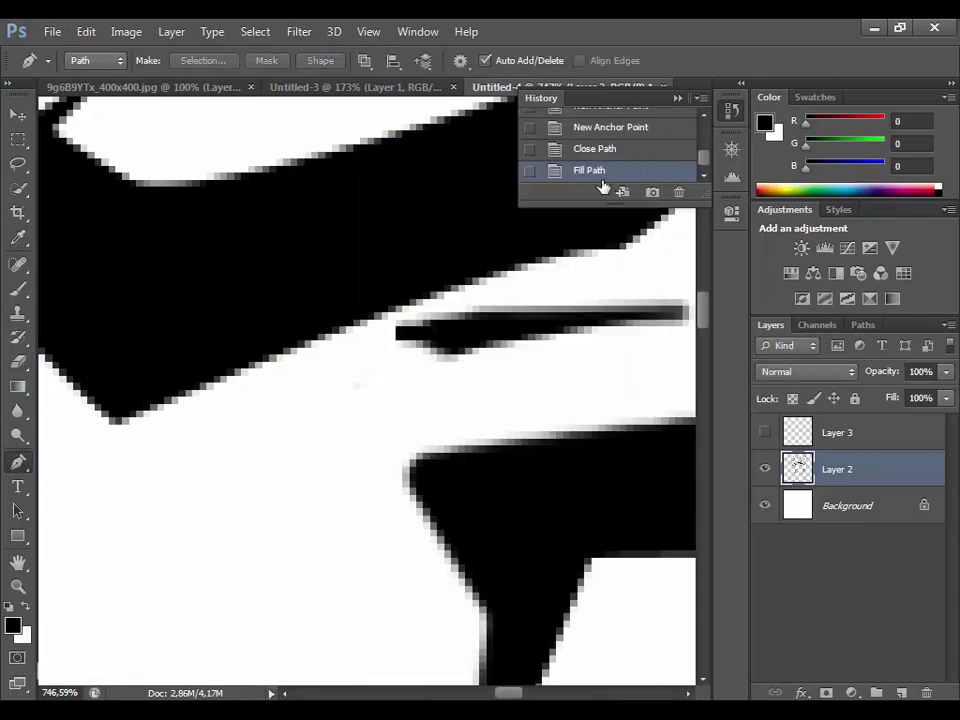
{"action": "left_click_drag", "start_coordinate": [422, 342], "coordinate": [409, 423]}
{"action": "key", "text": "ctrl+z"}
{"action": "key", "text": "ctrl+z"}
{"action": "key", "text": "ctrl+z"}
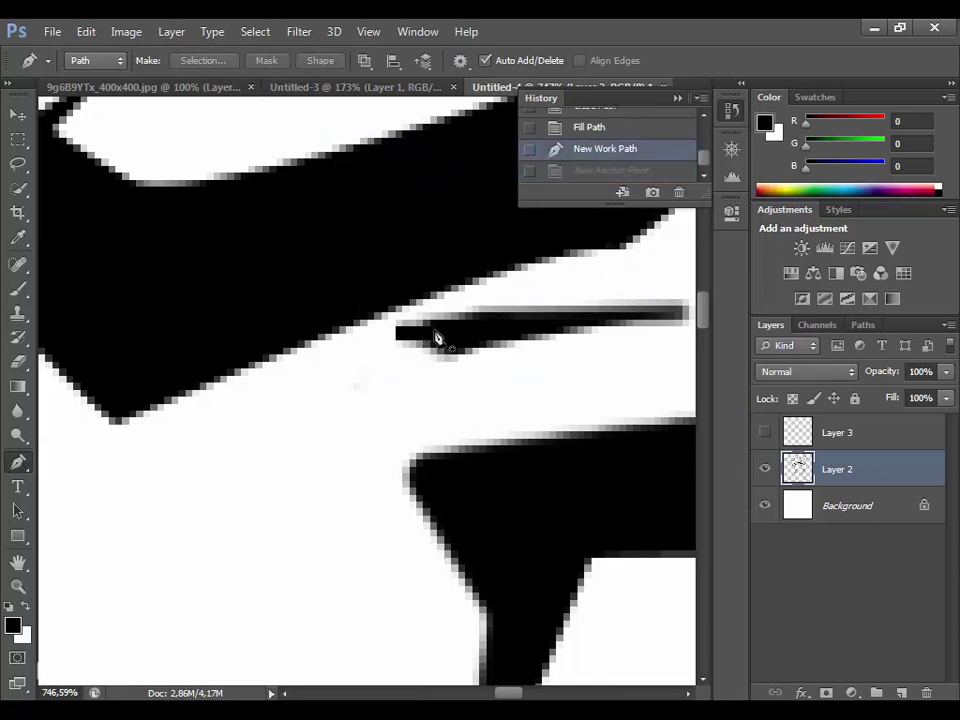
{"action": "key", "text": "ctrl+alt+z"}
Erase the thin crease line under the eyebrow and begin a replacement path.
{"action": "key", "text": "e"}
{"action": "mouse_move", "coordinate": [444, 371]}
{"action": "left_mouse_down"}
{"action": "mouse_move", "coordinate": [456, 328]}
{"action": "mouse_move", "coordinate": [470, 325]}
{"action": "left_mouse_up"}
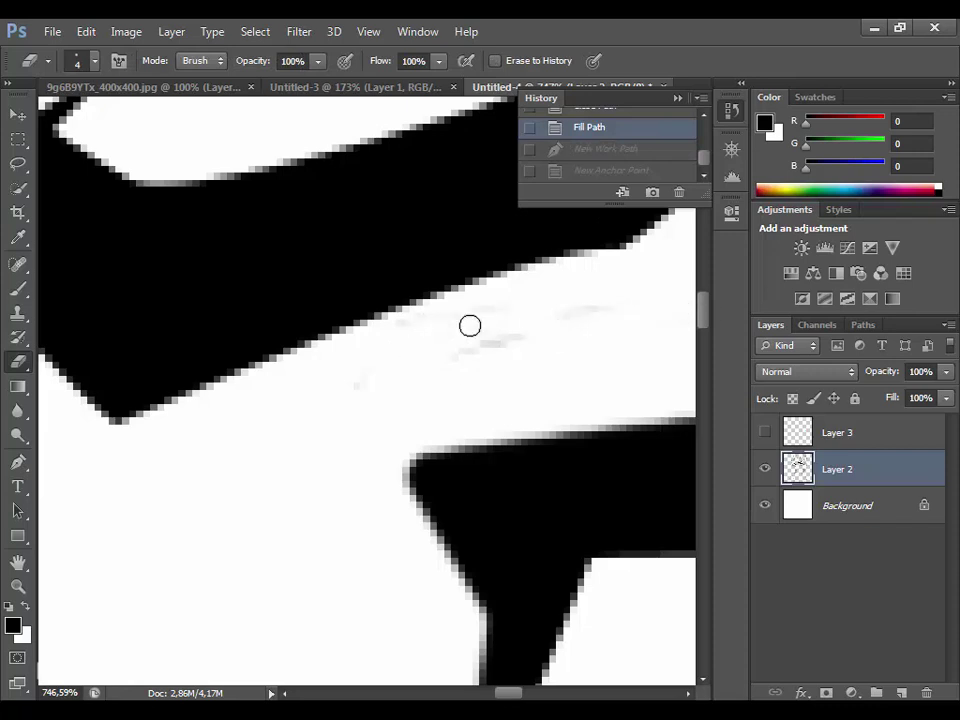
{"action": "key", "text": "p"}
{"action": "left_click", "coordinate": [283, 460]}
{"action": "left_click_drag", "start_coordinate": [298, 398], "coordinate": [268, 396]}
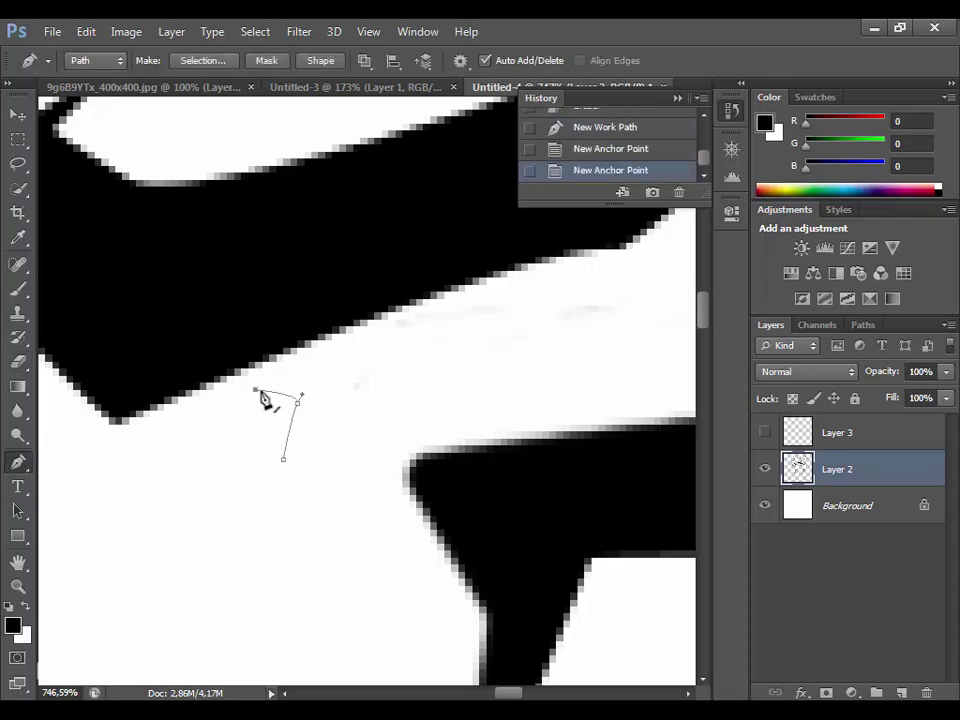
{"action": "left_click", "coordinate": [290, 345]}
{"action": "key", "text": "ctrl+z"}
{"action": "key", "text": "ctrl+z"}
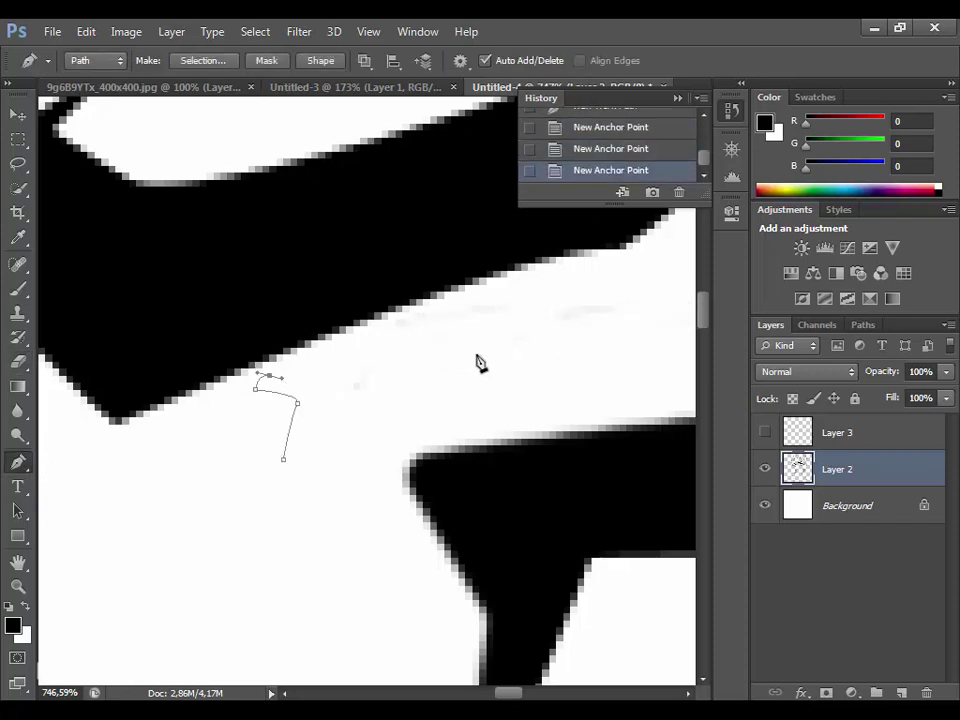
Trace a curved path along the eyebrow's underside, correcting misplaced anchors.
{"action": "scroll", "coordinate": [478, 362], "scroll_direction": "right", "scroll_amount": 2}
{"action": "scroll", "coordinate": [411, 548], "scroll_direction": "down", "scroll_amount": 2}
{"action": "left_click_drag", "start_coordinate": [491, 443], "coordinate": [529, 427]}
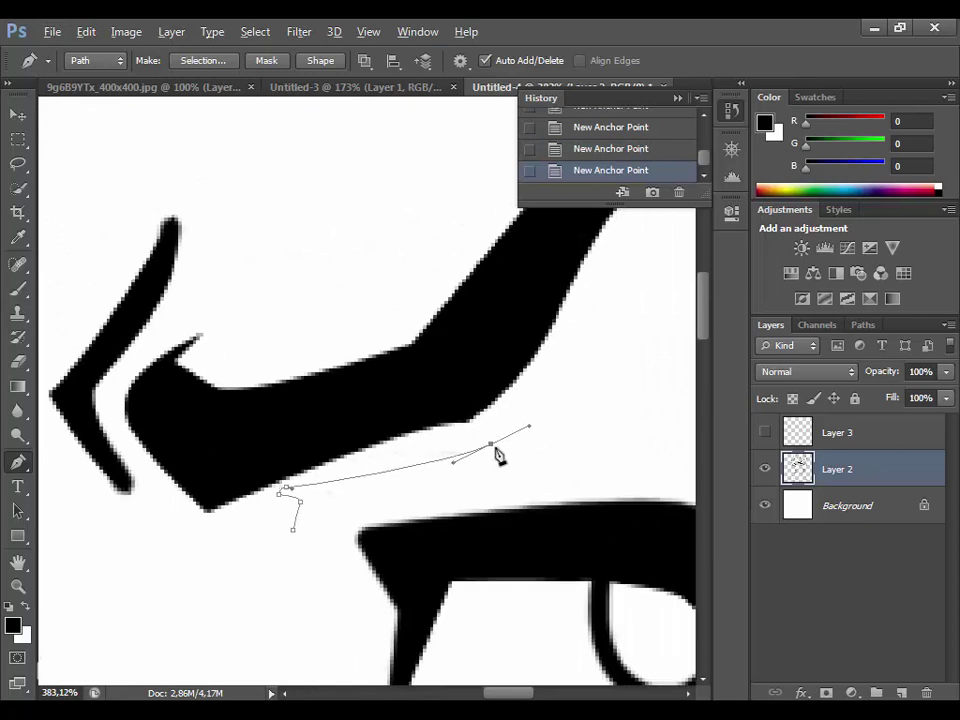
{"action": "left_click", "coordinate": [497, 455]}
{"action": "key", "text": "ctrl+z"}
{"action": "key", "text": "ctrl+z"}
{"action": "scroll", "coordinate": [332, 495], "scroll_direction": "up", "scroll_amount": 2}
{"action": "left_click_drag", "start_coordinate": [331, 503], "coordinate": [320, 528]}
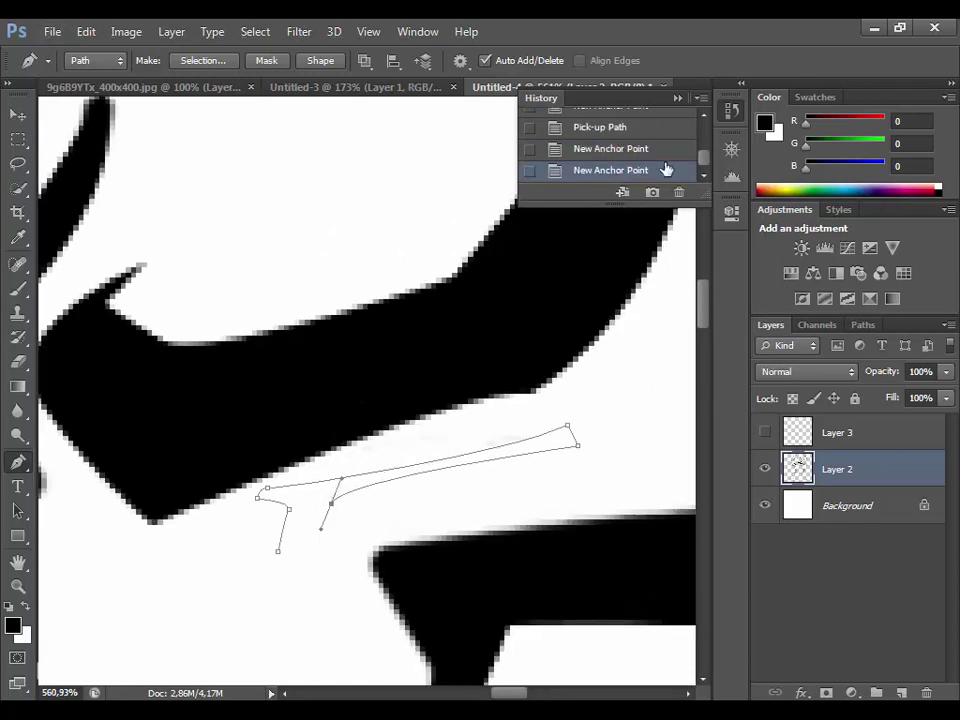
{"action": "key", "text": "ctrl+z"}
{"action": "key", "text": "ctrl+z"}
{"action": "key", "text": "ctrl+z"}
Close the underside crease path and fill it black.
{"action": "left_click", "coordinate": [583, 457]}
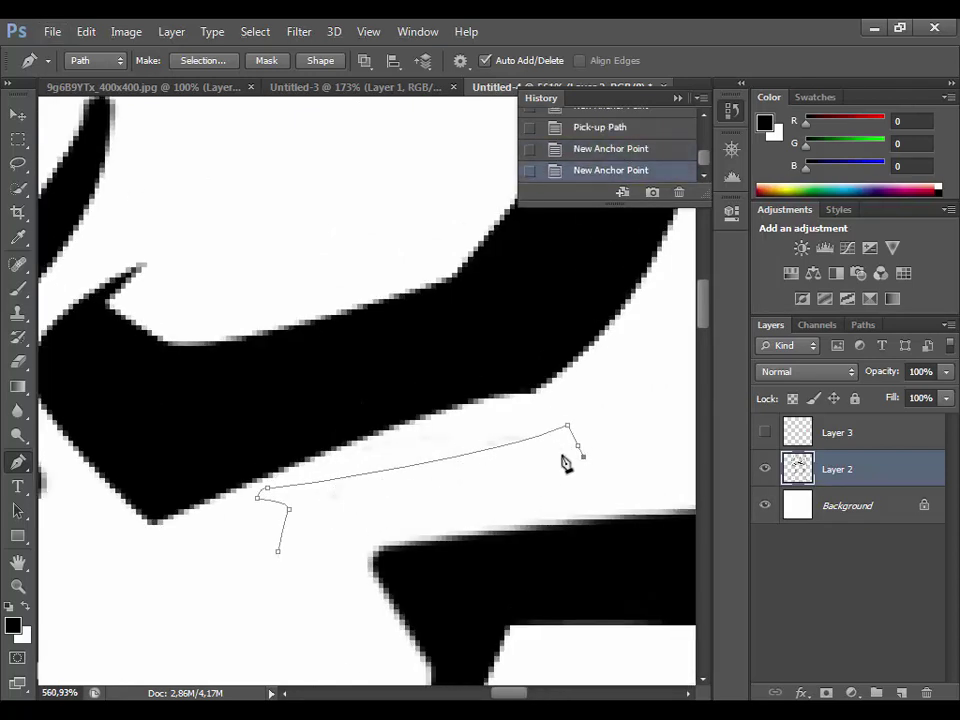
{"action": "left_click", "coordinate": [381, 491]}
{"action": "left_click", "coordinate": [326, 491]}
{"action": "left_click_drag", "start_coordinate": [306, 552], "coordinate": [316, 561]}
{"action": "left_click", "coordinate": [278, 550]}
{"action": "right_click", "coordinate": [280, 548]}
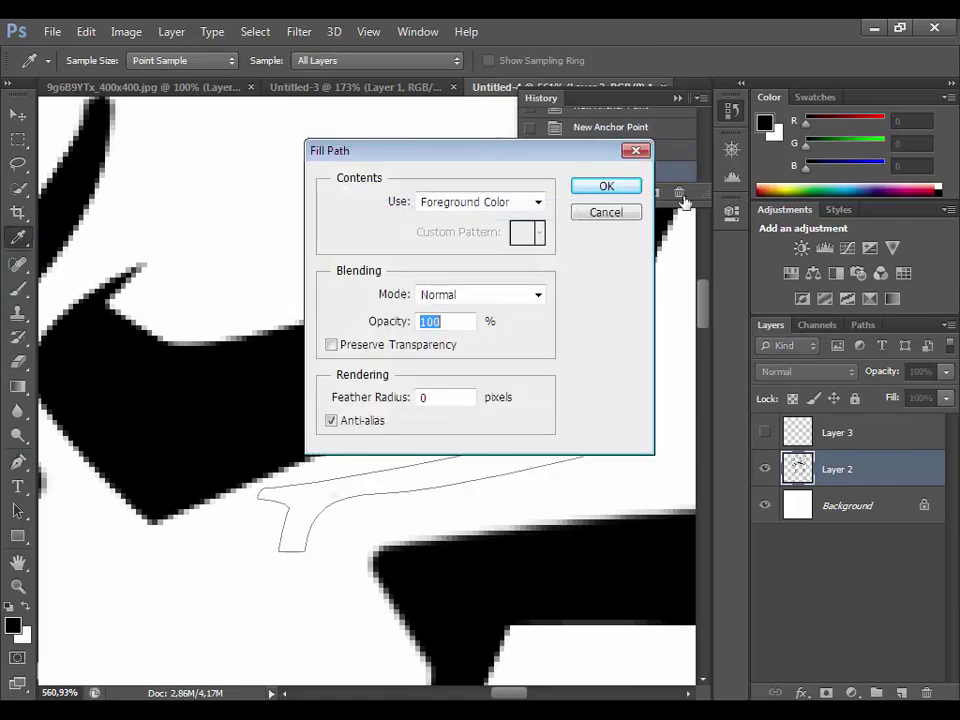
{"action": "key", "text": "Return"}
Trace a closed curved path along the eyebrow's edge.
{"action": "scroll", "coordinate": [414, 476], "scroll_direction": "down", "scroll_amount": 5}
{"action": "scroll", "coordinate": [272, 497], "scroll_direction": "down", "scroll_amount": 3}
{"action": "scroll", "coordinate": [326, 426], "scroll_direction": "up", "scroll_amount": 5}
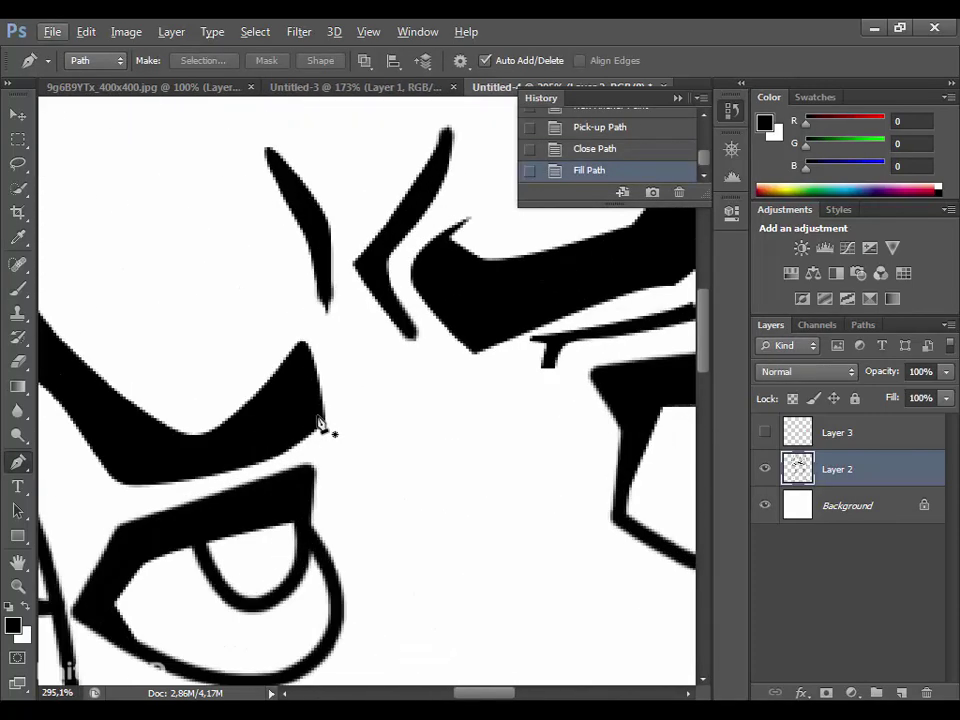
{"action": "scroll", "coordinate": [326, 471], "scroll_direction": "down", "scroll_amount": 6}
{"action": "scroll", "coordinate": [338, 360], "scroll_direction": "up", "scroll_amount": 6}
{"action": "left_click", "coordinate": [336, 356]}
{"action": "scroll", "coordinate": [338, 360], "scroll_direction": "up", "scroll_amount": 1}
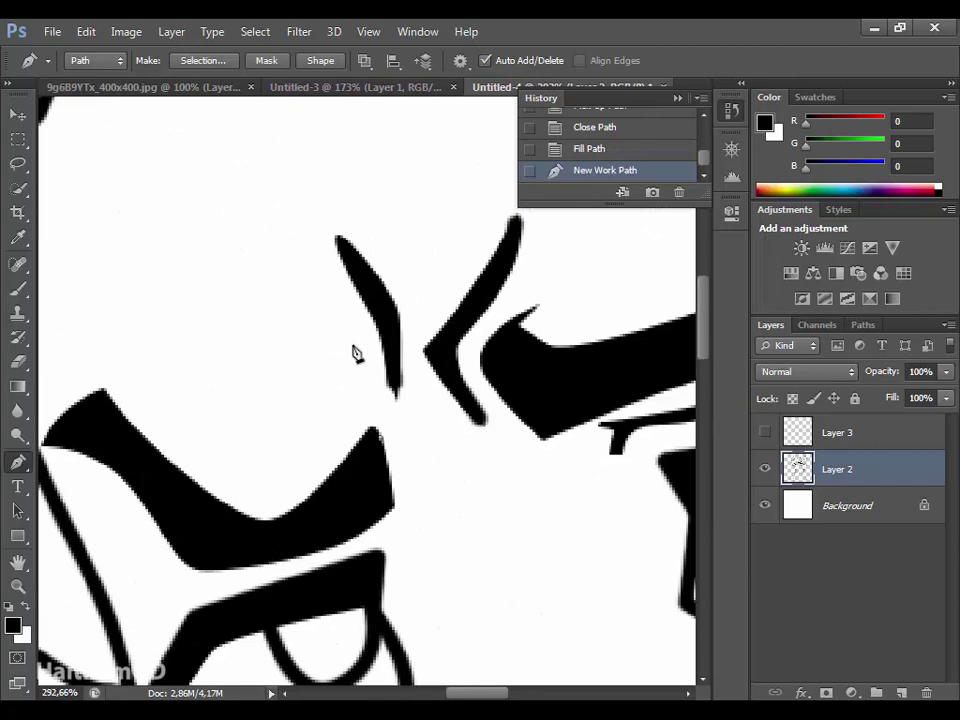
{"action": "left_click", "coordinate": [374, 448]}
{"action": "left_click", "coordinate": [375, 450]}
{"action": "left_click", "coordinate": [354, 362]}
Fill the eyebrow path black and zoom out to view the whole portrait.
{"action": "right_click", "coordinate": [382, 420]}
{"action": "left_click", "coordinate": [432, 373]}
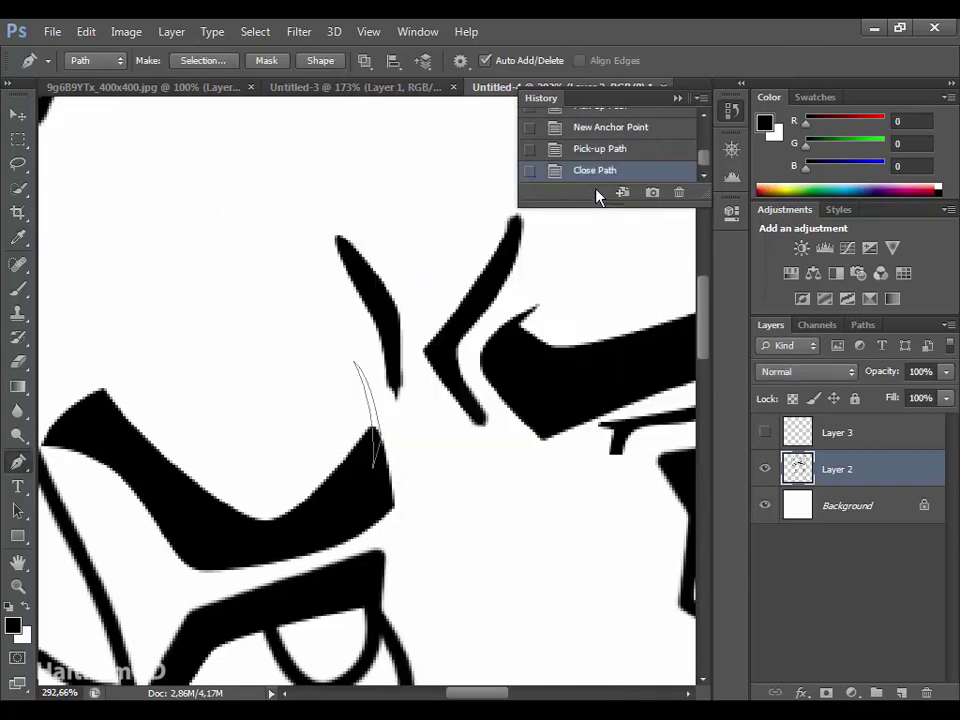
{"action": "key", "text": "Return"}
{"action": "scroll", "coordinate": [580, 436], "scroll_direction": "down", "scroll_amount": 8}
{"action": "scroll", "coordinate": [448, 360], "scroll_direction": "up", "scroll_amount": 5}
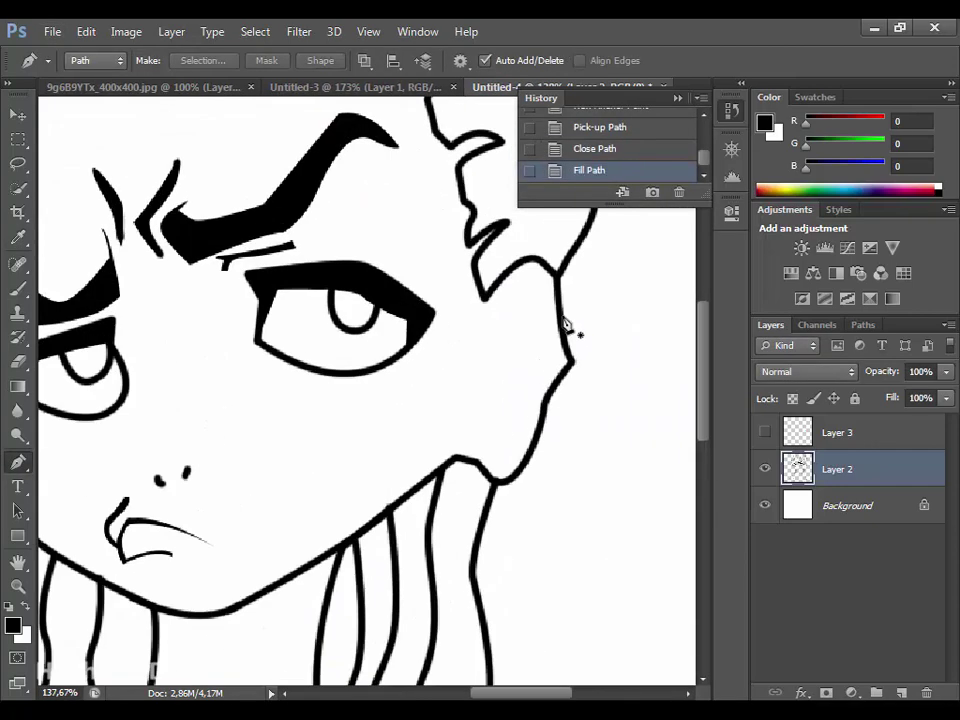
{"action": "scroll", "coordinate": [560, 371], "scroll_direction": "down", "scroll_amount": 5}
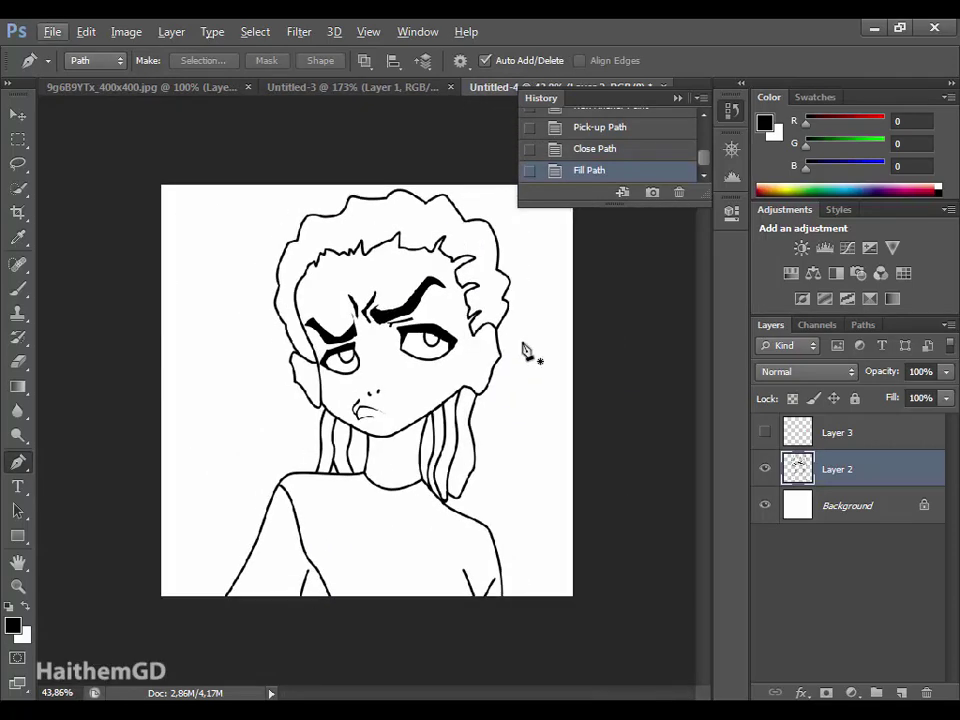
Stroke a short black curve inside the right ear.
{"action": "left_click", "coordinate": [500, 325]}
{"action": "left_click", "coordinate": [489, 347]}
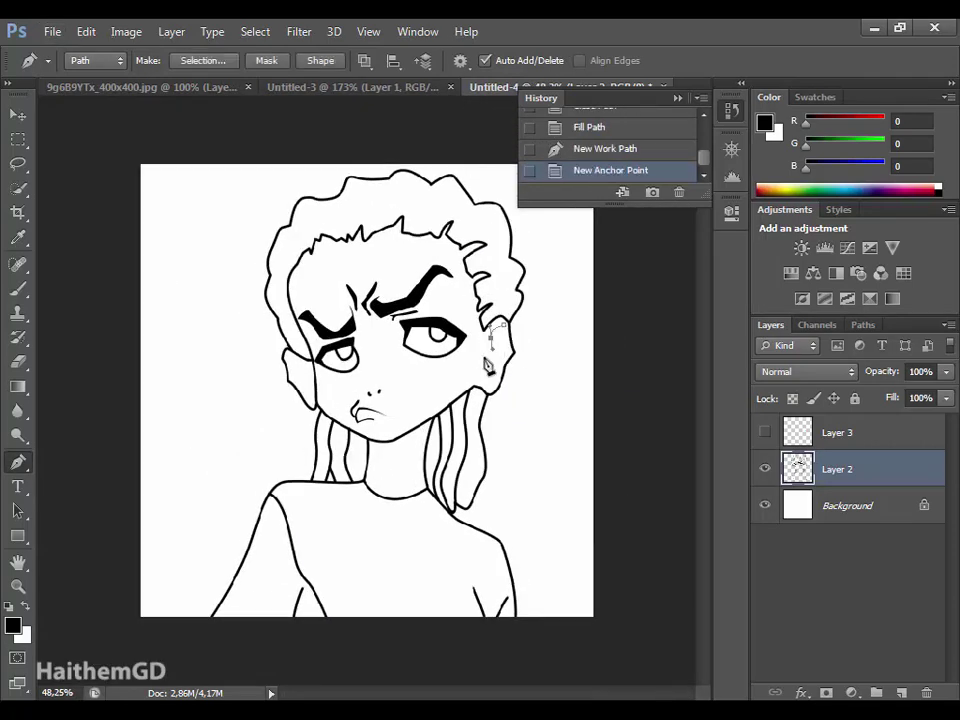
{"action": "left_click", "coordinate": [484, 370]}
{"action": "right_click", "coordinate": [497, 400]}
{"action": "left_click", "coordinate": [550, 394]}
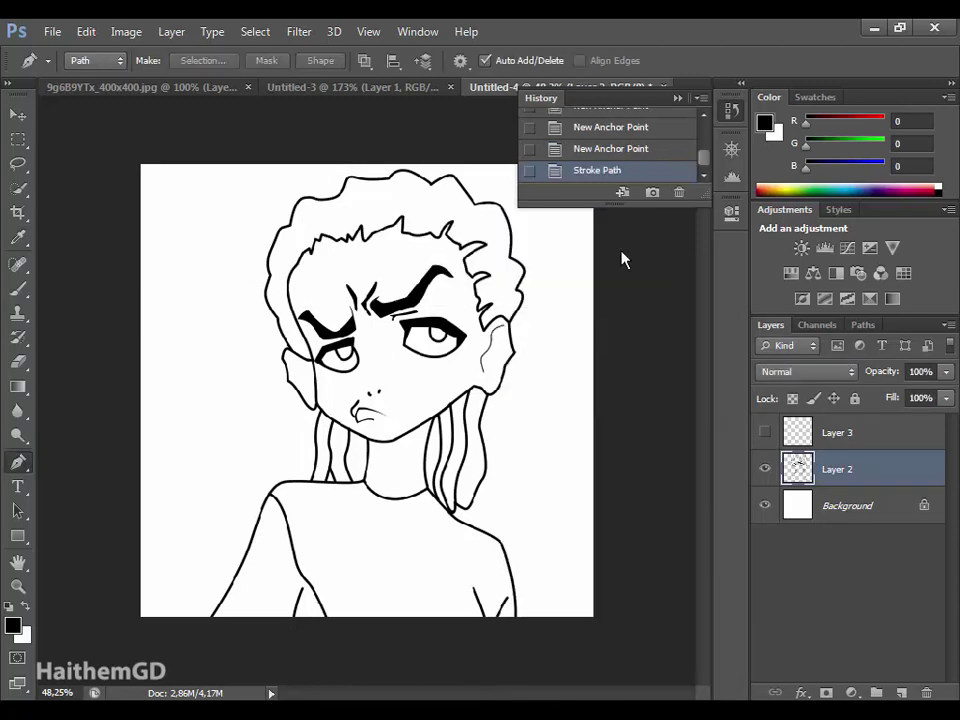
Undo a stray path and stroke another black line inside the ear.
{"action": "left_click", "coordinate": [500, 336]}
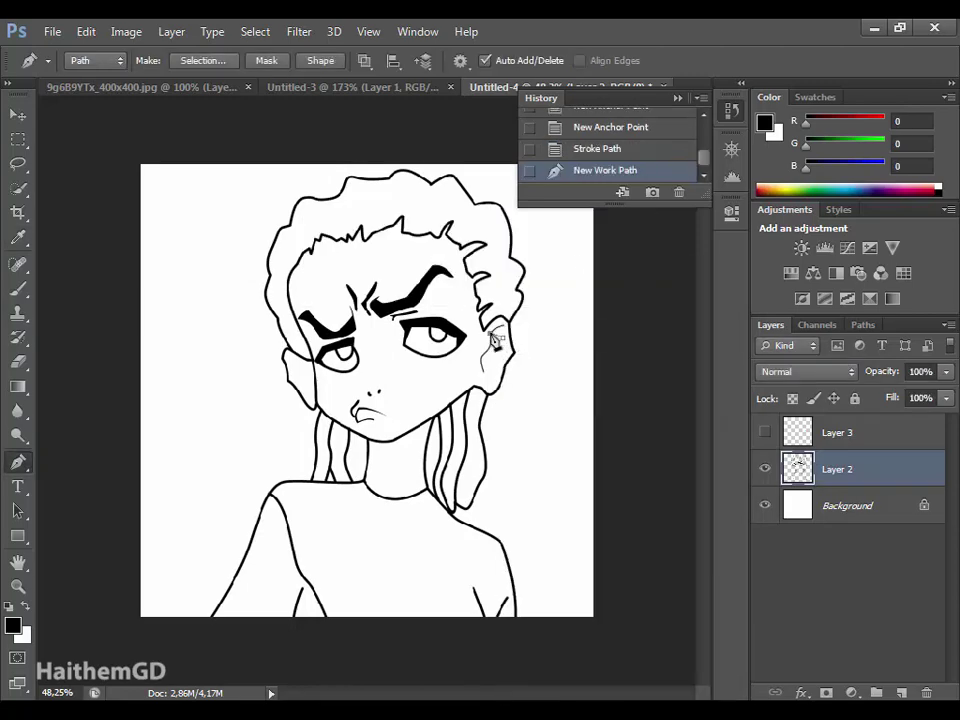
{"action": "left_click", "coordinate": [510, 340]}
{"action": "key", "text": "ctrl+alt+z"}
{"action": "key", "text": "ctrl+alt+z"}
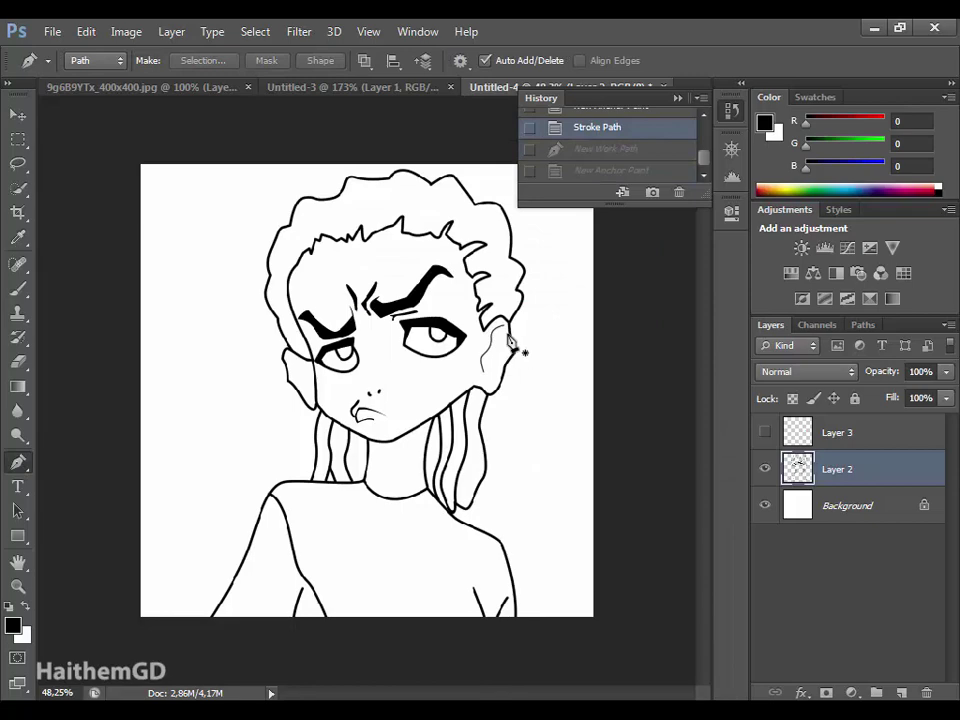
{"action": "left_click", "coordinate": [505, 335]}
{"action": "left_click", "coordinate": [497, 355]}
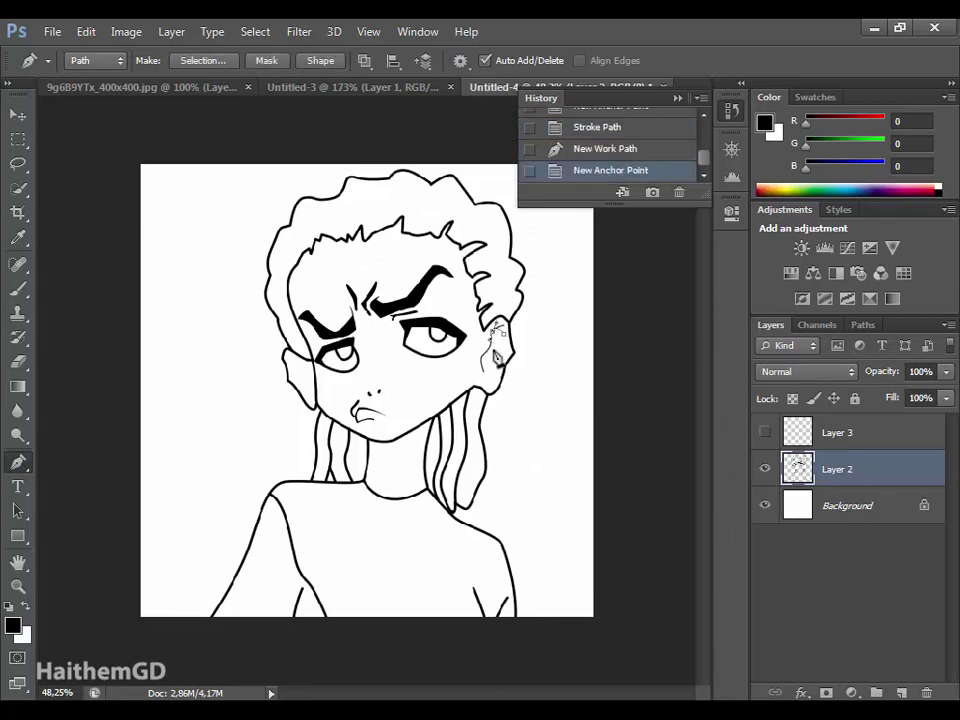
{"action": "left_click", "coordinate": [502, 350]}
{"action": "right_click", "coordinate": [502, 352]}
{"action": "left_click", "coordinate": [544, 407]}
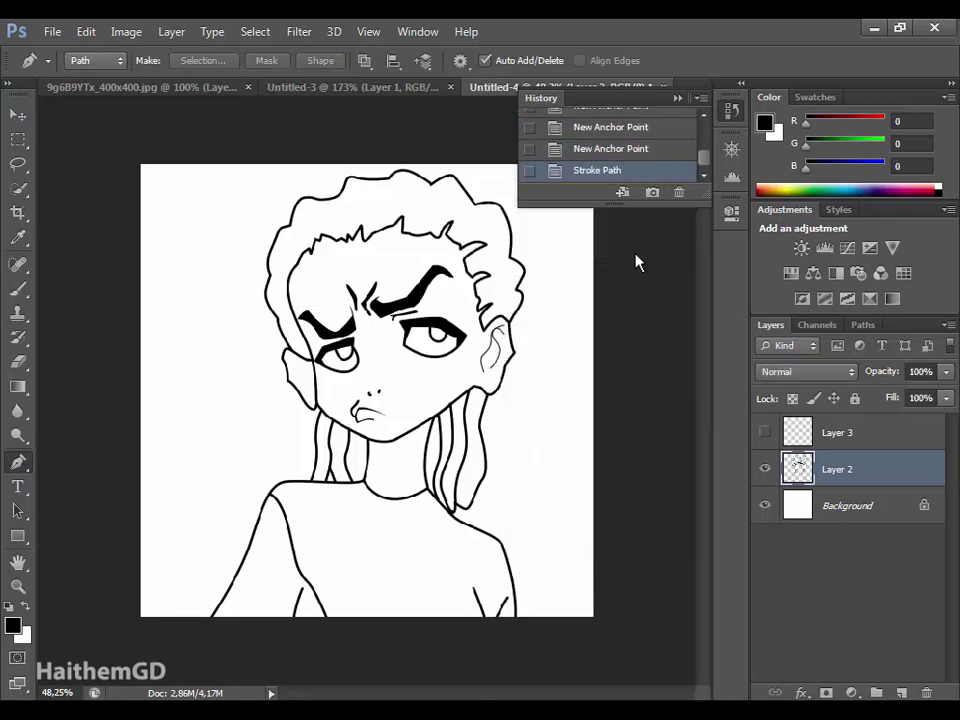
Trace a curved inner-ear path running up and back down the ear.
{"action": "scroll", "coordinate": [492, 355], "scroll_direction": "up", "scroll_amount": 5}
{"action": "left_click", "coordinate": [429, 450]}
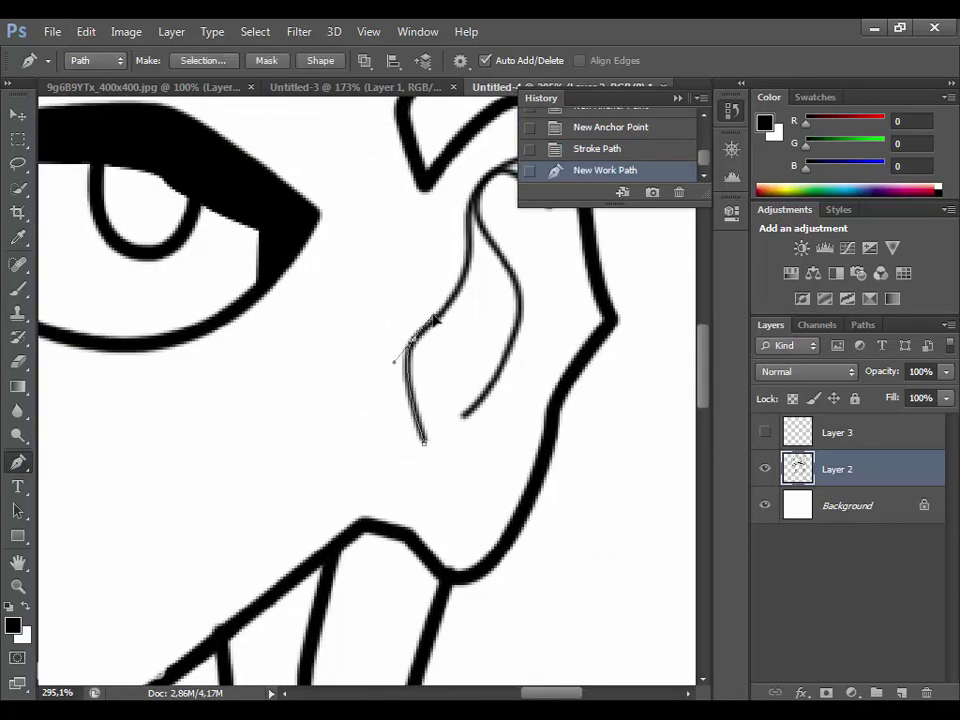
{"action": "scroll", "coordinate": [435, 317], "scroll_direction": "up", "scroll_amount": 2}
{"action": "left_click_drag", "start_coordinate": [469, 345], "coordinate": [473, 287]}
{"action": "left_click_drag", "start_coordinate": [553, 259], "coordinate": [557, 265]}
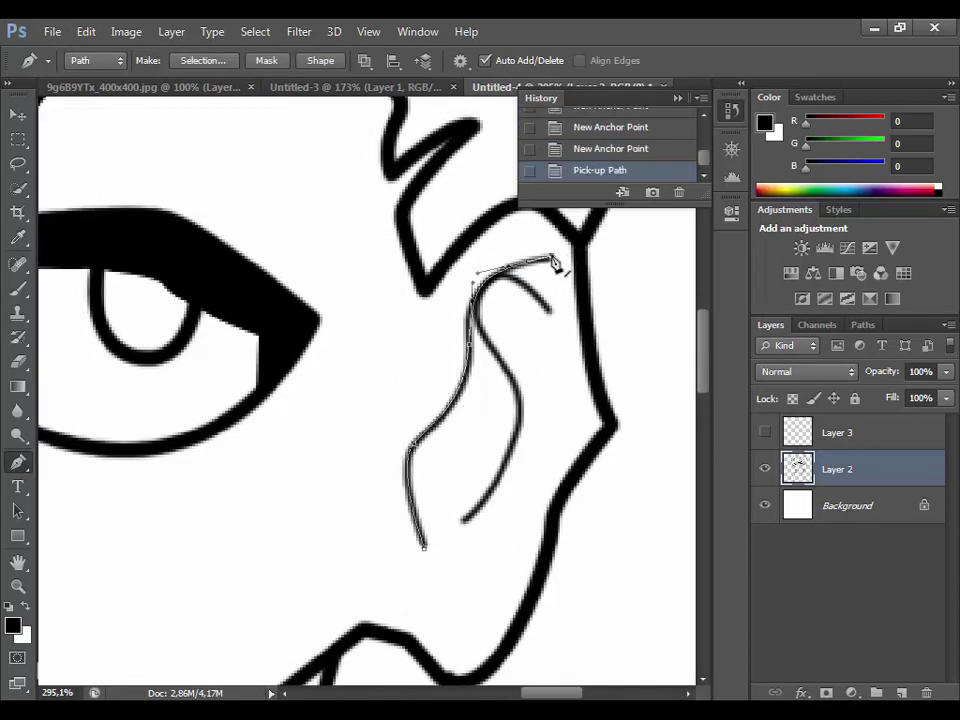
{"action": "left_click", "coordinate": [487, 296]}
{"action": "left_click_drag", "start_coordinate": [471, 345], "coordinate": [478, 404]}
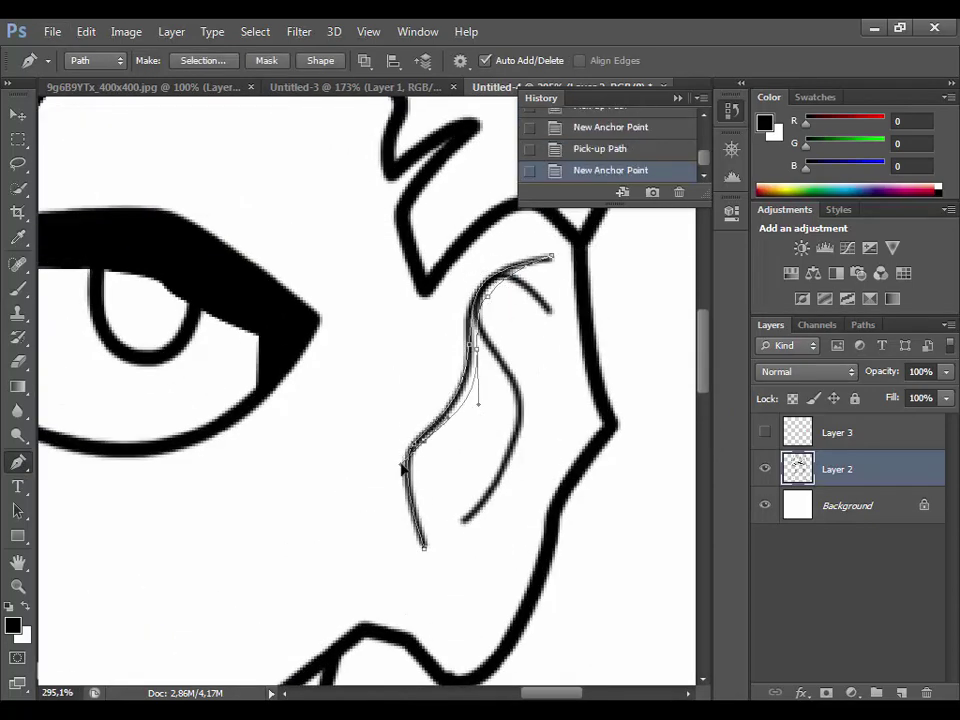
{"action": "key", "text": "ctrl+z"}
{"action": "key", "text": "ctrl+z"}
{"action": "key", "text": "ctrl+z"}
{"action": "key", "text": "ctrl+z"}
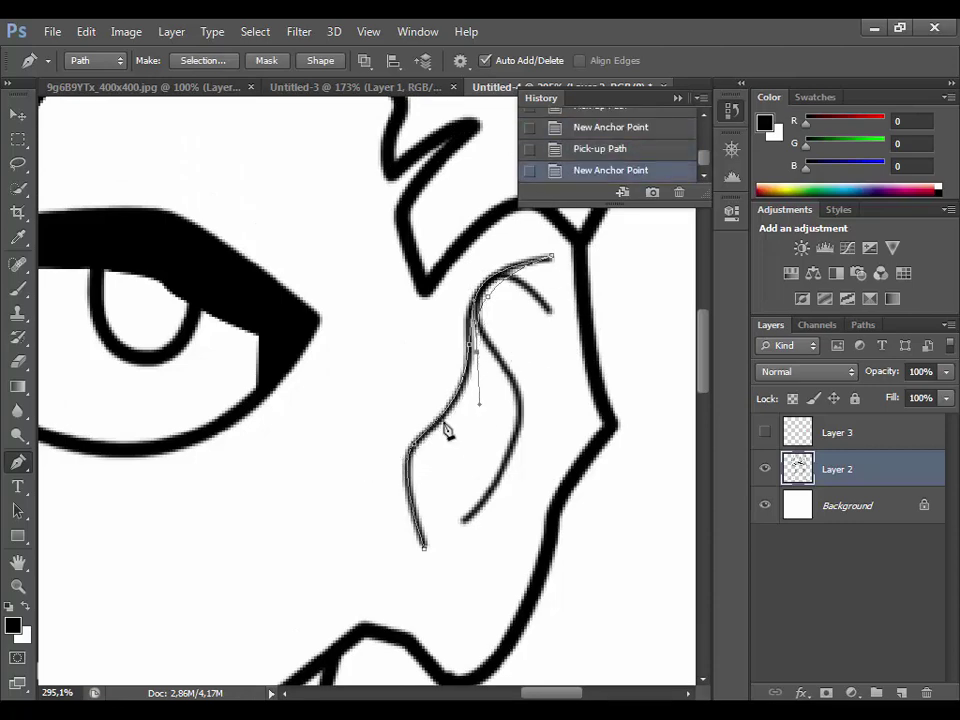
Close the inner-ear shape and fill it black.
{"action": "left_click_drag", "start_coordinate": [440, 424], "coordinate": [405, 457]}
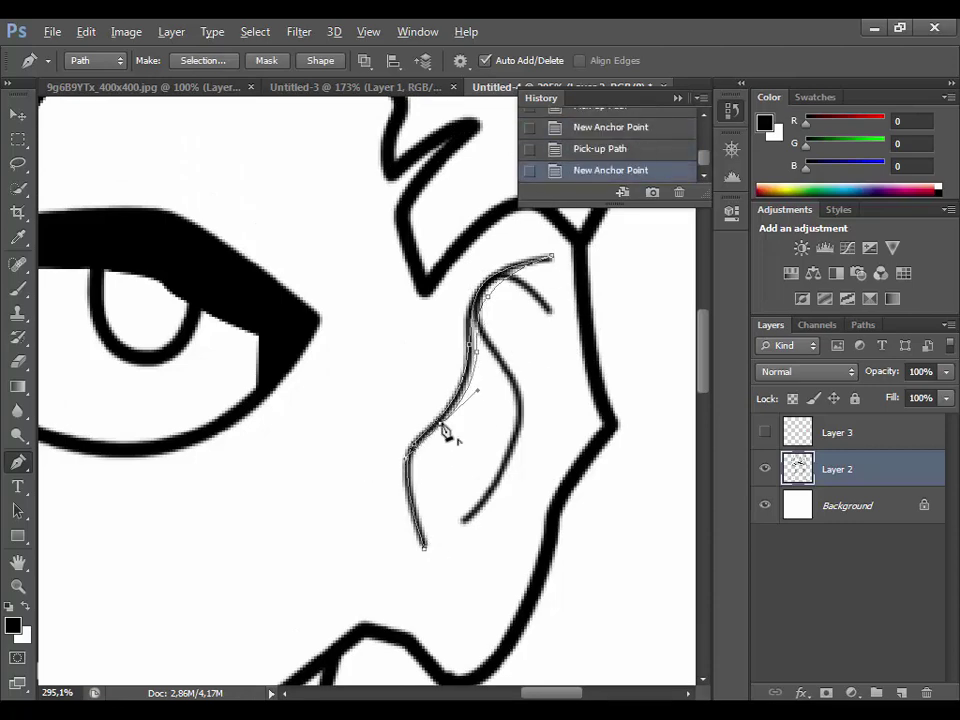
{"action": "left_click", "coordinate": [430, 555]}
{"action": "right_click", "coordinate": [476, 524]}
{"action": "left_click", "coordinate": [520, 595]}
{"action": "left_click", "coordinate": [606, 186]}
{"action": "left_click", "coordinate": [463, 520]}
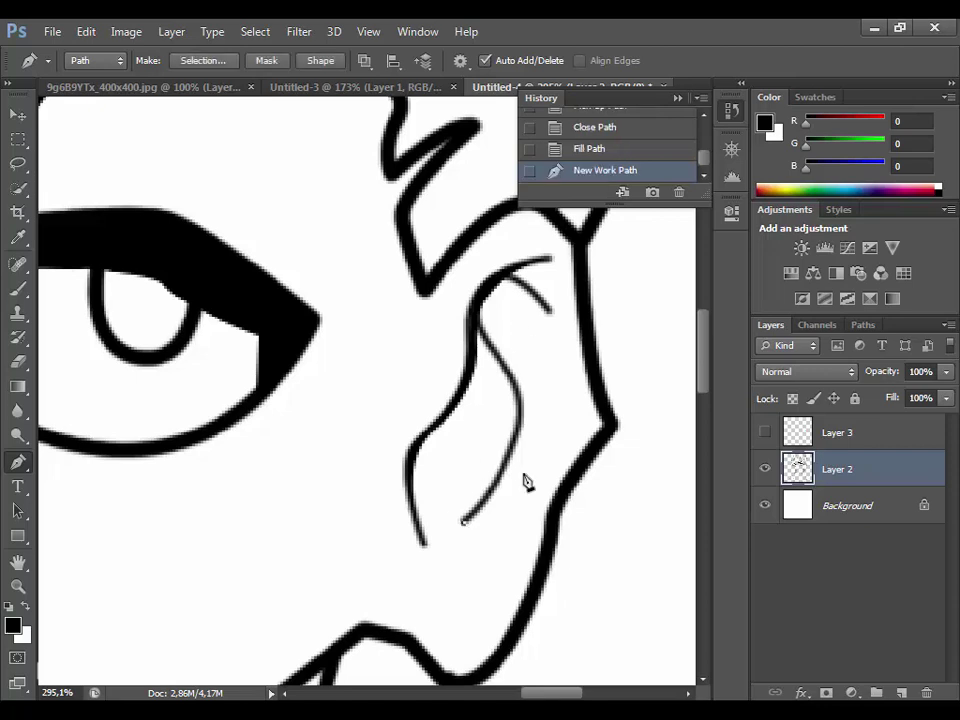
Start a second curved inner-ear line over toward the ear's top.
{"action": "left_click_drag", "start_coordinate": [524, 390], "coordinate": [527, 322]}
{"action": "key", "text": "ctrl+z"}
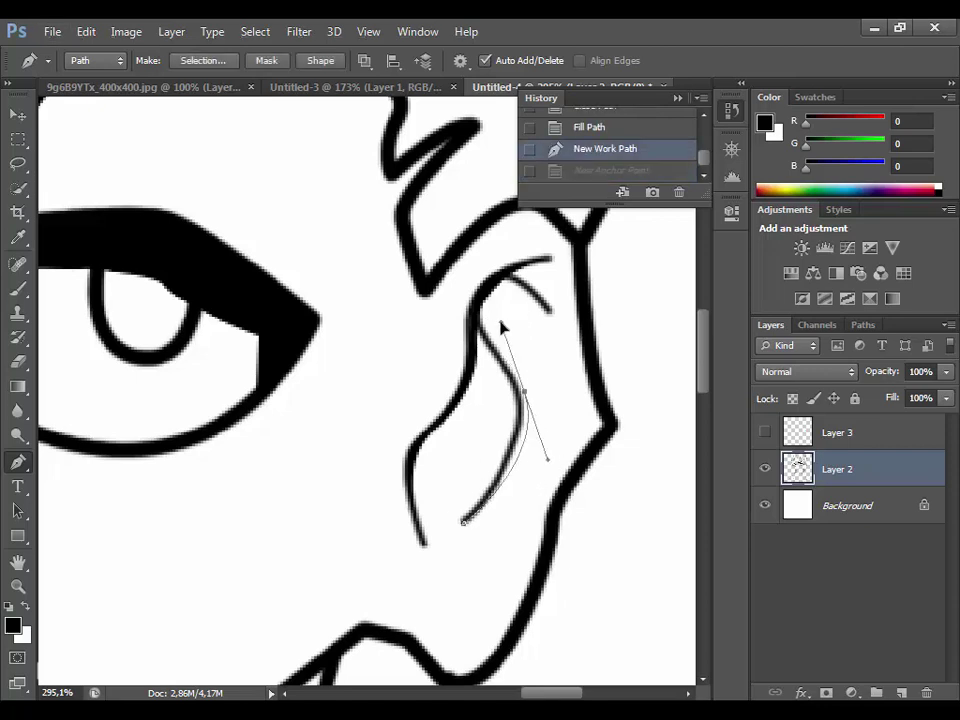
{"action": "key", "text": "ctrl+z"}
{"action": "left_click", "coordinate": [490, 335]}
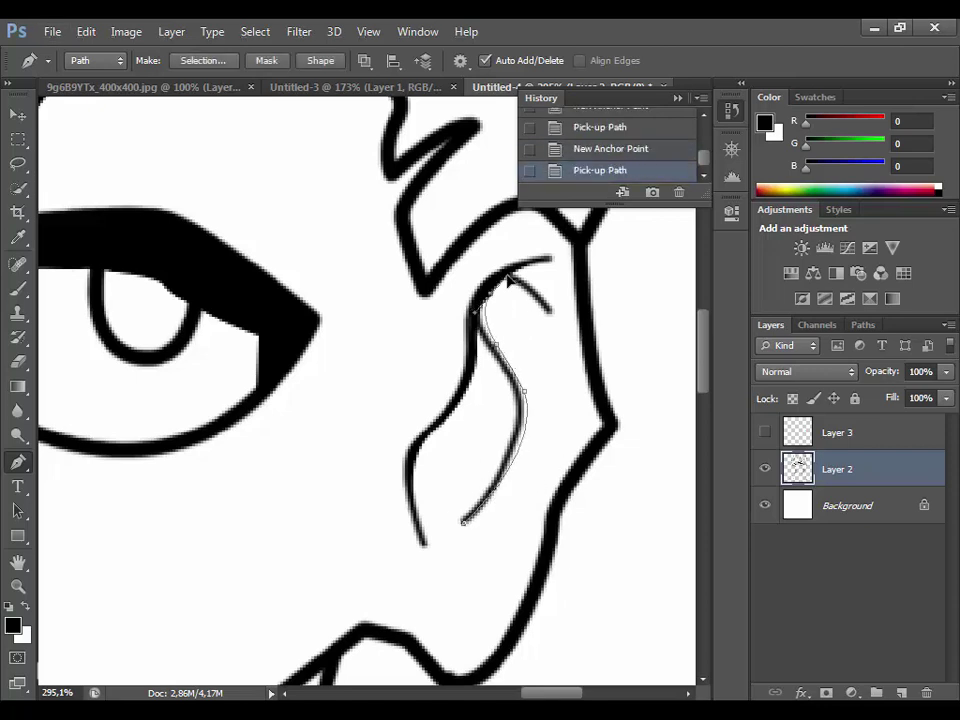
{"action": "left_click_drag", "start_coordinate": [508, 282], "coordinate": [574, 343]}
{"action": "left_click", "coordinate": [484, 298]}
{"action": "key", "text": "ctrl+z"}
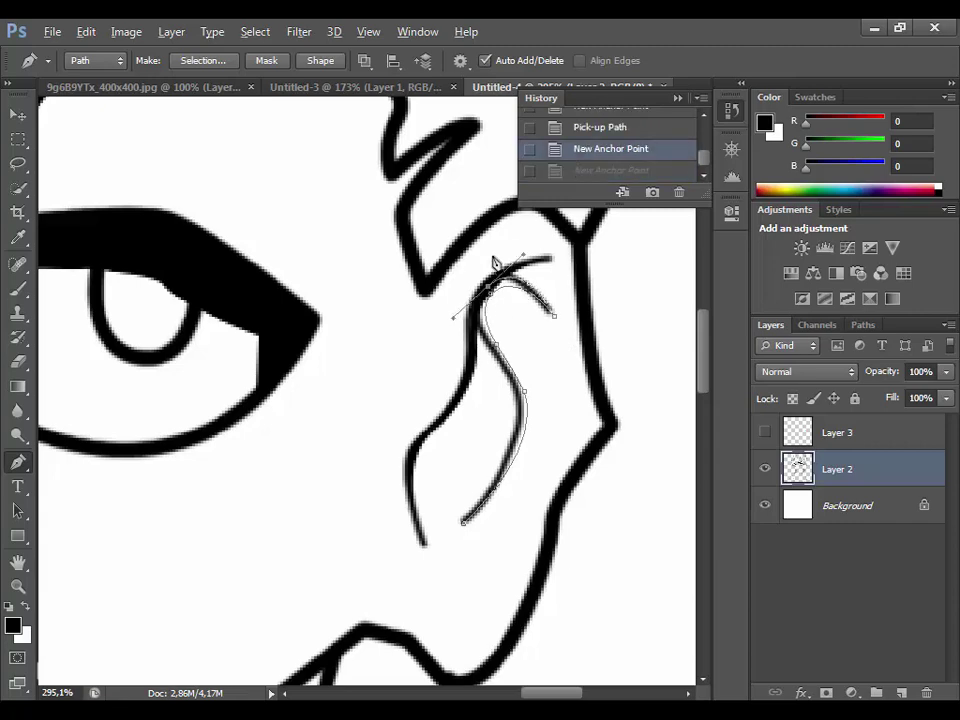
Close the second inner-ear shape and fill it black.
{"action": "left_click", "coordinate": [485, 330]}
{"action": "left_click", "coordinate": [493, 366]}
{"action": "left_click", "coordinate": [464, 523]}
{"action": "right_click", "coordinate": [467, 519]}
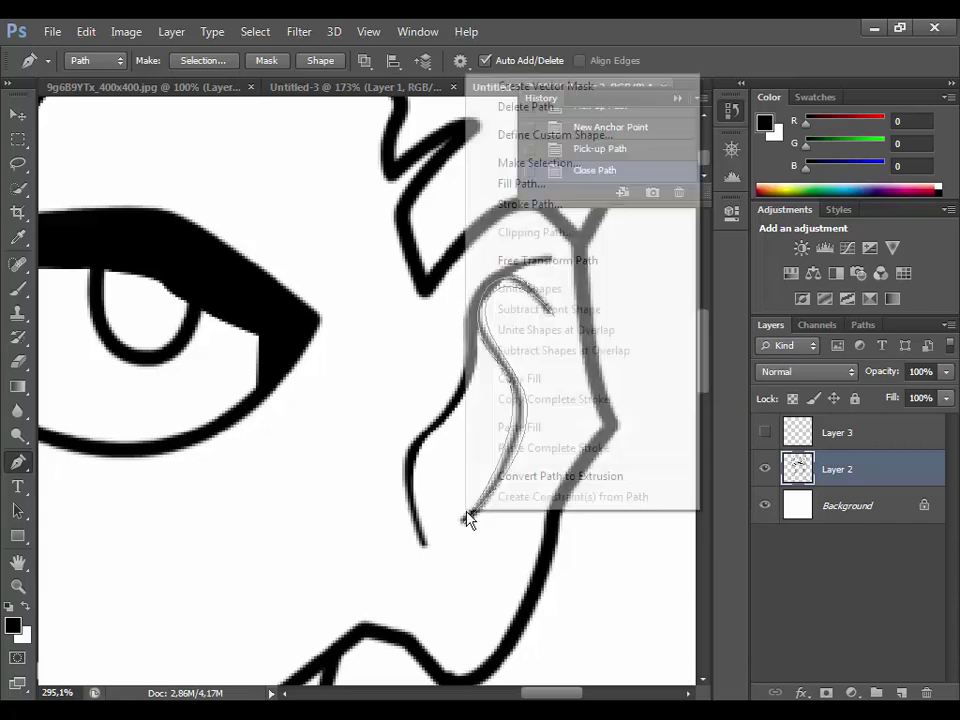
{"action": "left_click", "coordinate": [521, 183]}
{"action": "left_click", "coordinate": [614, 188]}
{"action": "scroll", "coordinate": [296, 375], "scroll_direction": "down", "scroll_amount": 5}
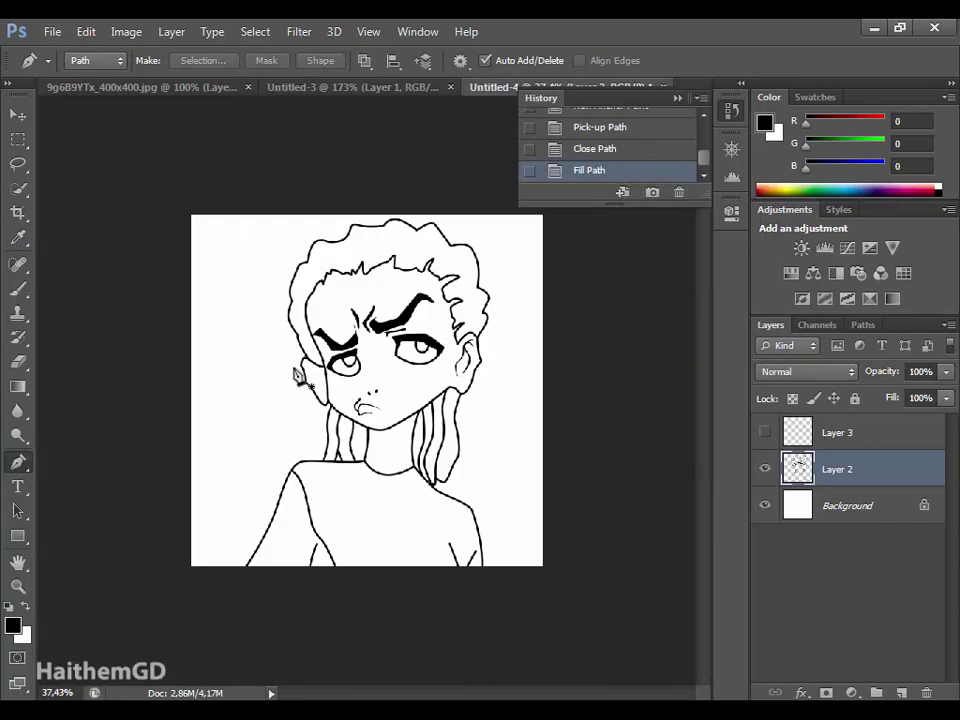
{"action": "scroll", "coordinate": [296, 375], "scroll_direction": "up", "scroll_amount": 2}
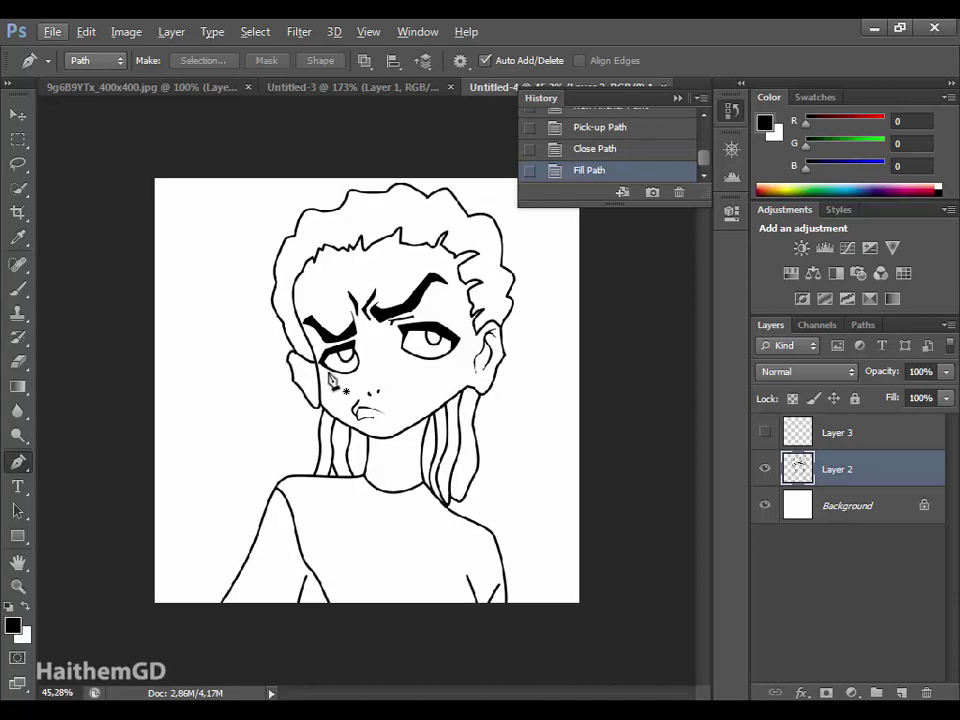
{"action": "scroll", "coordinate": [331, 378], "scroll_direction": "up", "scroll_amount": 1}
Stroke a black curve inside the left ear.
{"action": "left_click", "coordinate": [284, 359]}
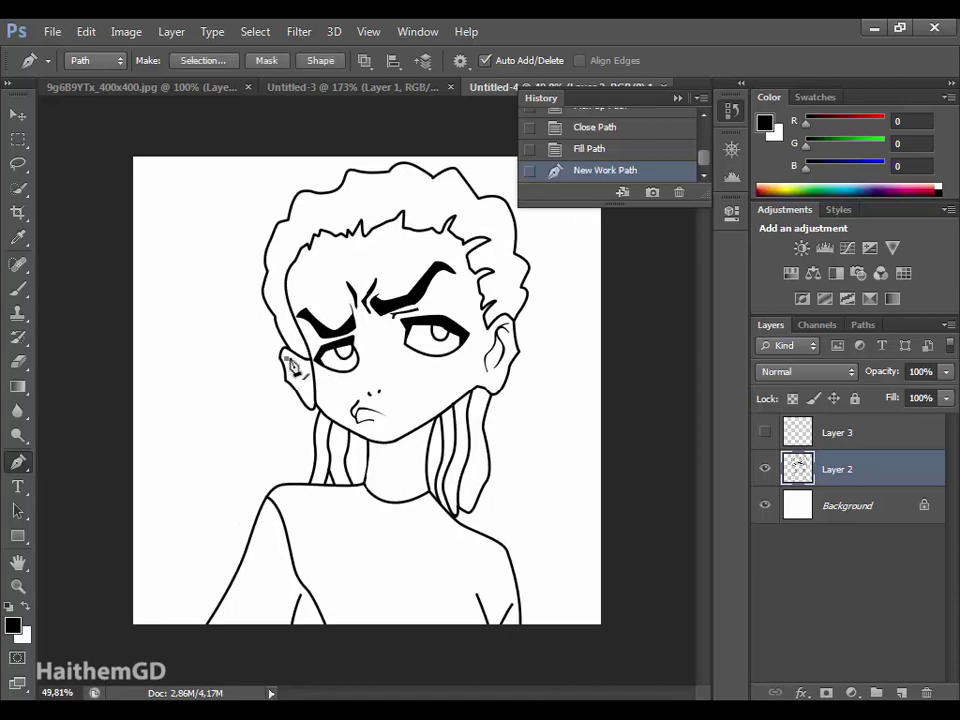
{"action": "left_click", "coordinate": [303, 386]}
{"action": "scroll", "coordinate": [318, 392], "scroll_direction": "up", "scroll_amount": 8}
{"action": "scroll", "coordinate": [312, 396], "scroll_direction": "up", "scroll_amount": 6}
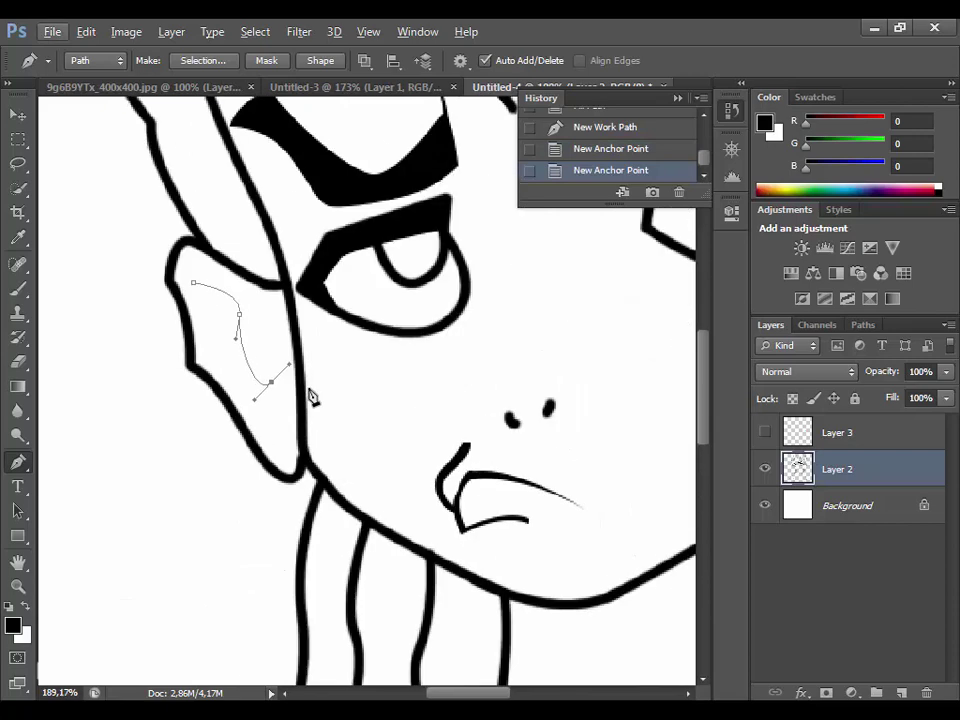
{"action": "left_click", "coordinate": [249, 322]}
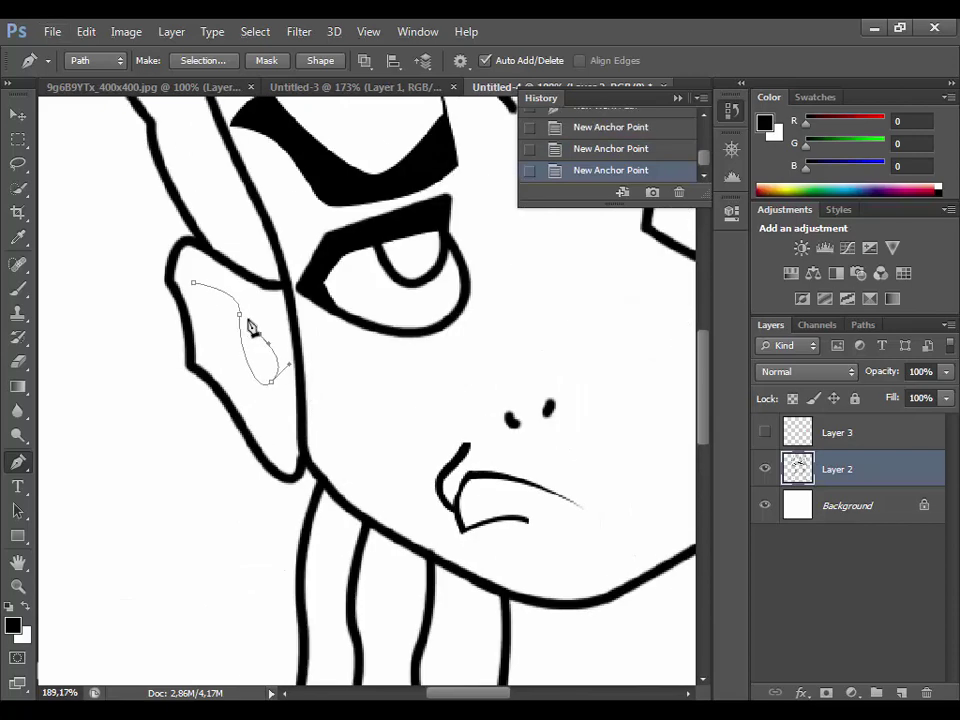
{"action": "left_click", "coordinate": [634, 256]}
{"action": "scroll", "coordinate": [176, 306], "scroll_direction": "up", "scroll_amount": 5}
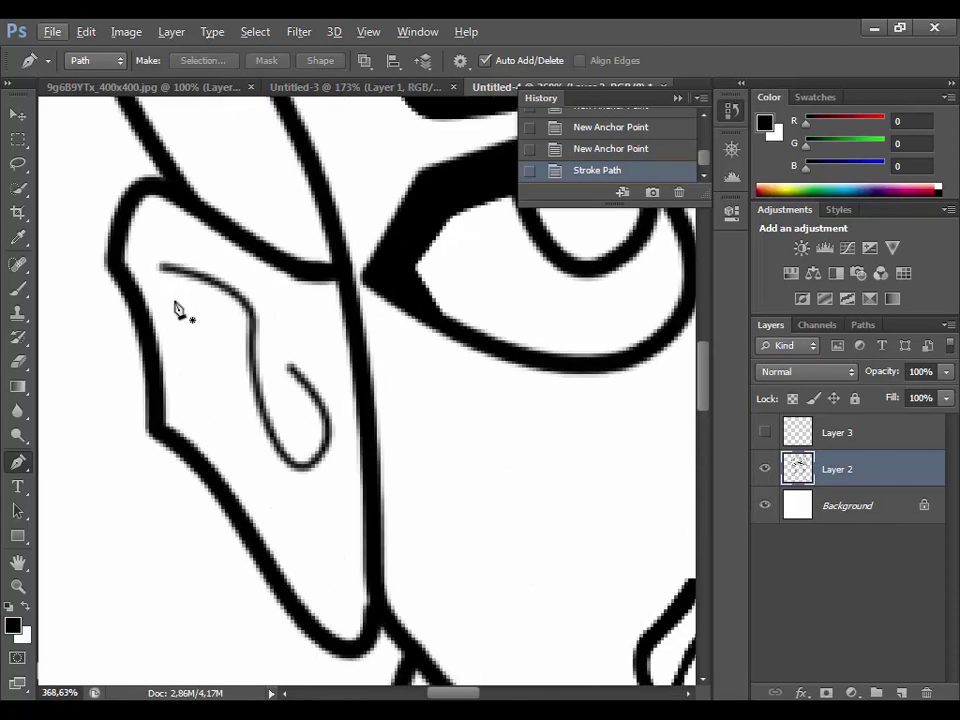
{"action": "left_click", "coordinate": [607, 257]}
{"action": "scroll", "coordinate": [281, 354], "scroll_direction": "up", "scroll_amount": 2}
Trace and close a looping inner-ear shape in the left ear for filling.
{"action": "left_click", "coordinate": [86, 228]}
{"action": "left_click", "coordinate": [232, 360]}
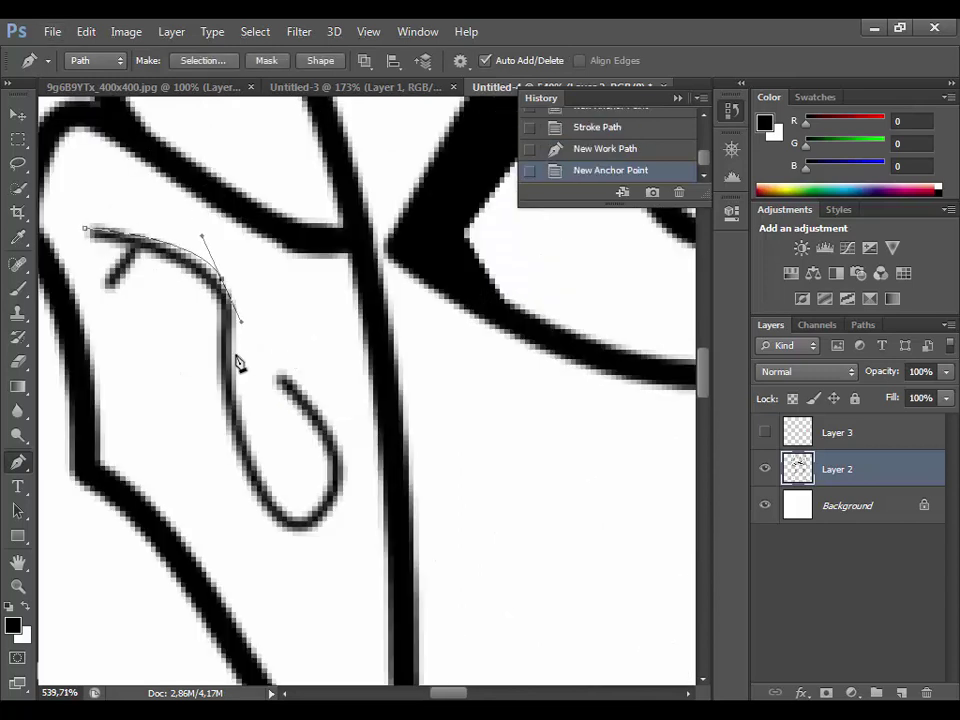
{"action": "left_click", "coordinate": [300, 508]}
{"action": "left_click_drag", "start_coordinate": [342, 460], "coordinate": [336, 409]}
{"action": "left_click", "coordinate": [273, 369]}
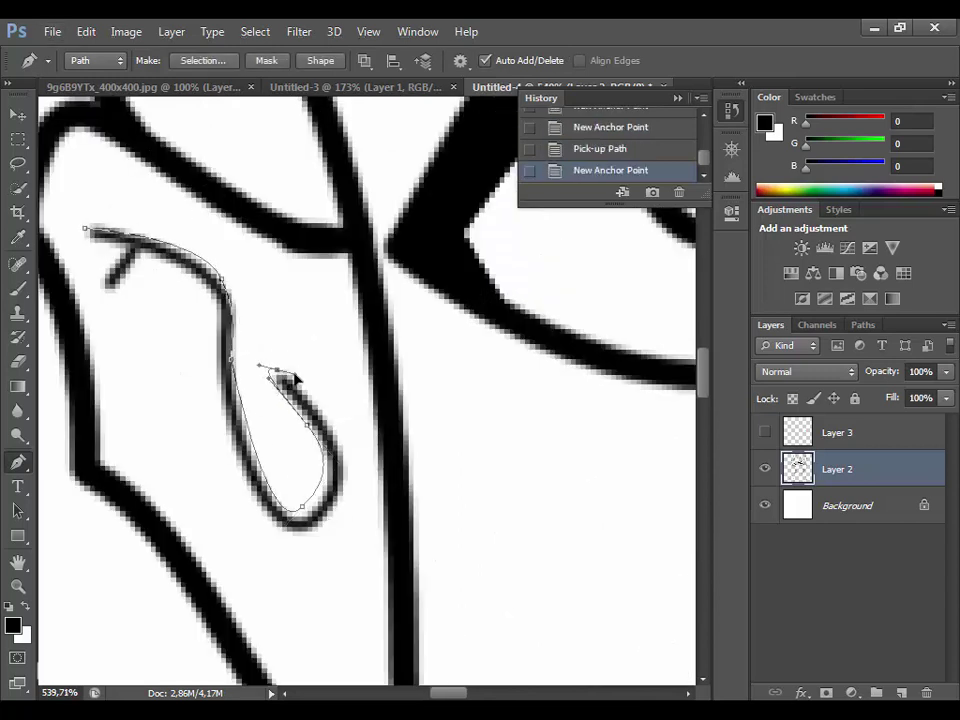
{"action": "left_click", "coordinate": [86, 228]}
{"action": "left_click", "coordinate": [600, 127]}
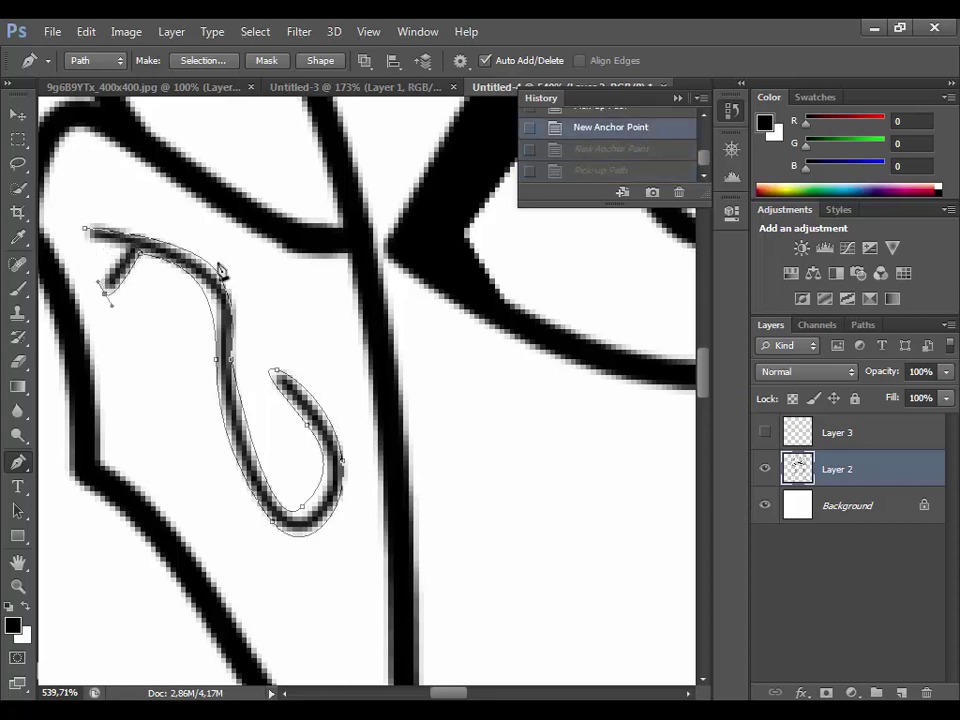
{"action": "left_click", "coordinate": [86, 228]}
{"action": "left_click", "coordinate": [273, 369]}
{"action": "right_click", "coordinate": [186, 266]}
Fill the looping ear shape black and brush a small crease line below the ear.
{"action": "left_click", "coordinate": [212, 313]}
{"action": "key", "text": "Return"}
{"action": "scroll", "coordinate": [245, 422], "scroll_direction": "down", "scroll_amount": 3}
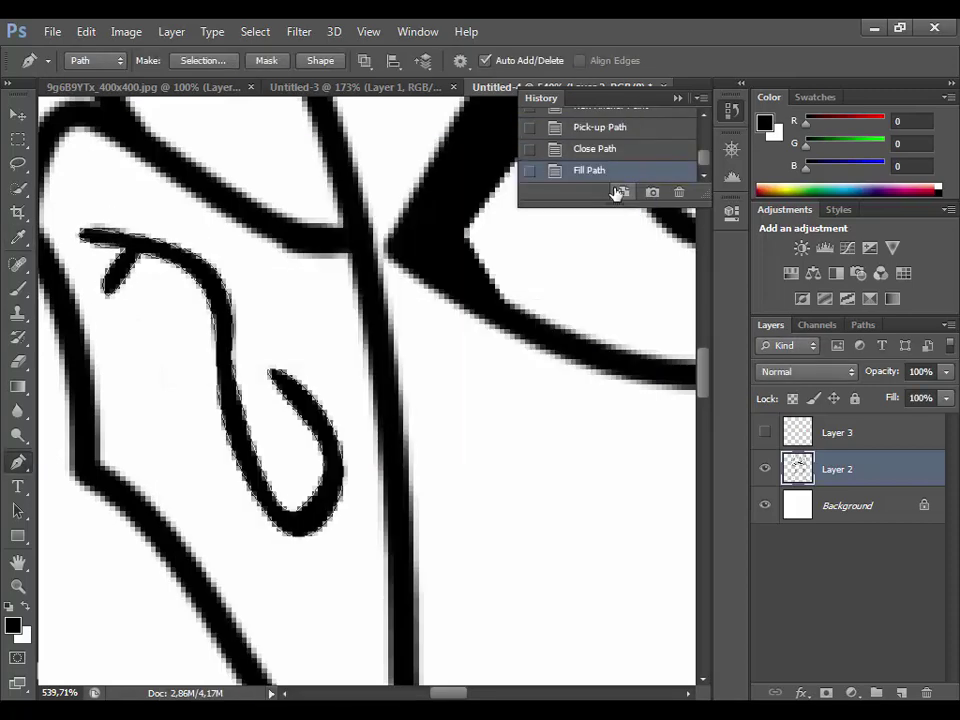
{"action": "key", "text": "b"}
{"action": "left_click_drag", "start_coordinate": [280, 418], "coordinate": [322, 448]}
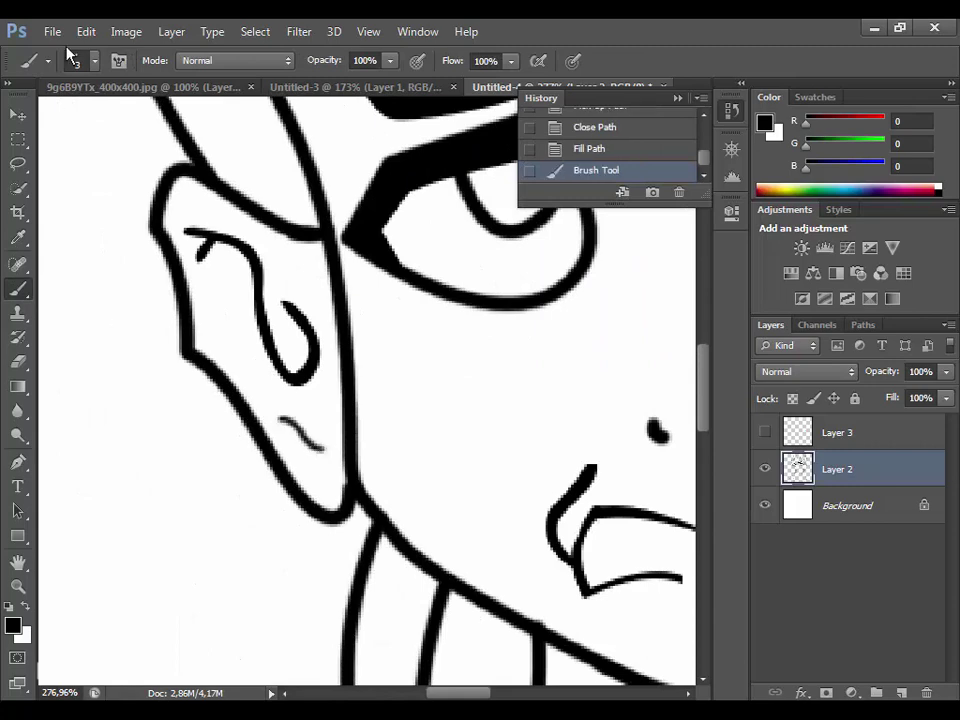
{"action": "left_click", "coordinate": [77, 60]}
{"action": "key", "text": "Return"}
{"action": "left_click_drag", "start_coordinate": [218, 316], "coordinate": [240, 336]}
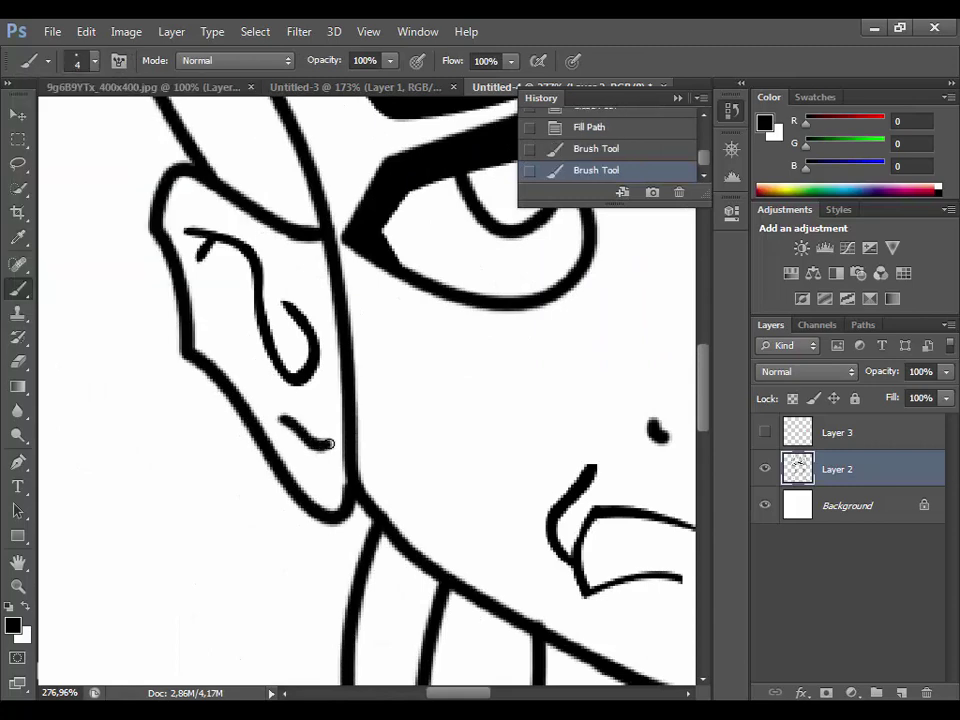
{"action": "scroll", "coordinate": [369, 531], "scroll_direction": "down", "scroll_amount": 5}
{"action": "scroll", "coordinate": [369, 531], "scroll_direction": "up", "scroll_amount": 2}
Sample the existing earring's green and select the earrings layer.
{"action": "left_click", "coordinate": [808, 440]}
{"action": "scroll", "coordinate": [489, 377], "scroll_direction": "up", "scroll_amount": 3}
{"action": "left_click", "coordinate": [489, 377], "text": "alt"}
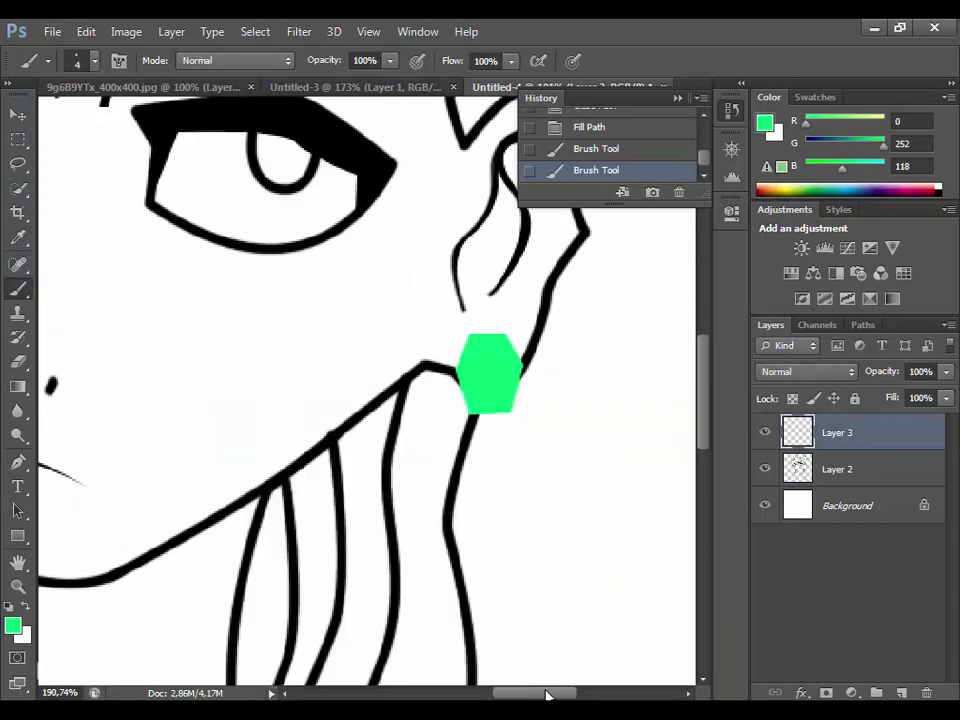
{"action": "scroll", "coordinate": [300, 450], "scroll_direction": "up", "scroll_amount": 3}
{"action": "left_click", "coordinate": [18, 462]}
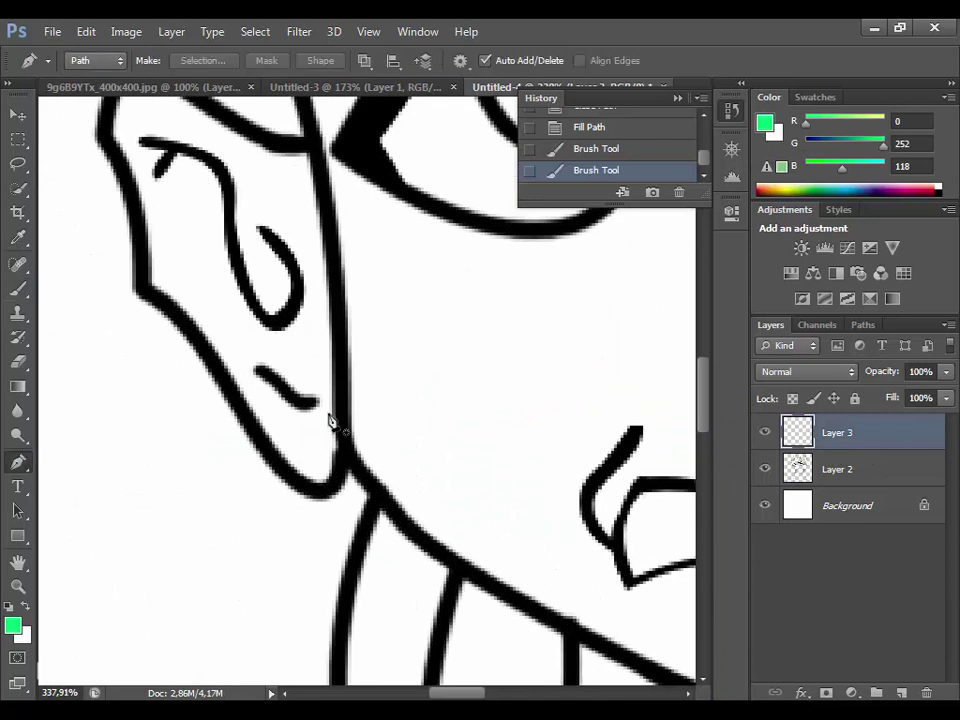
Outline the second earring on the other lobe and fill it green.
{"action": "left_click", "coordinate": [268, 415]}
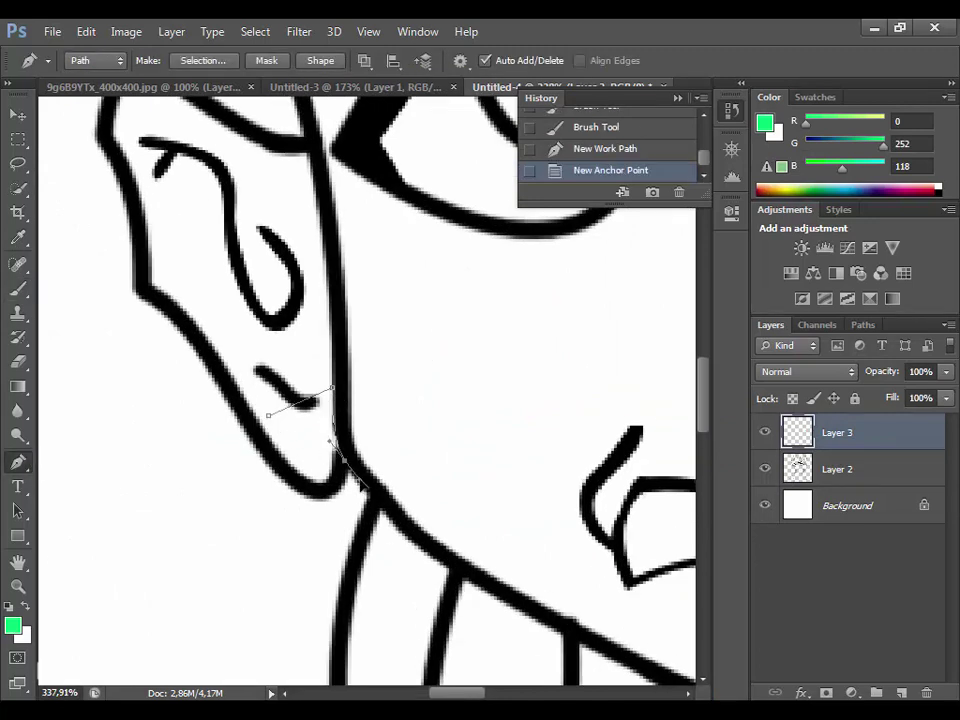
{"action": "left_click", "coordinate": [345, 462]}
{"action": "left_click", "coordinate": [347, 490]}
{"action": "left_click", "coordinate": [290, 510]}
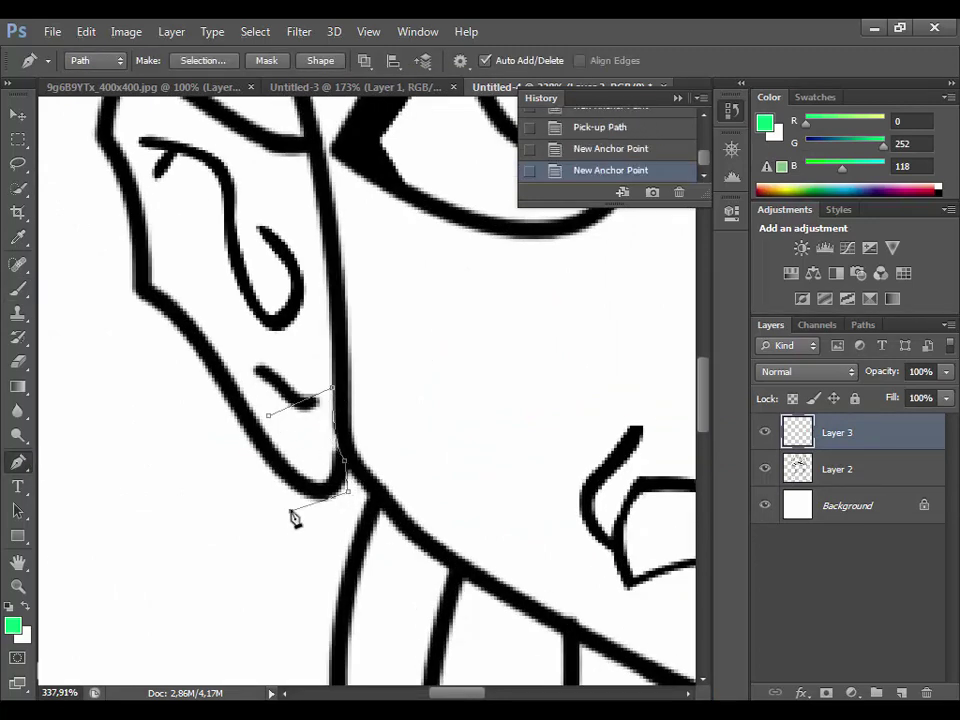
{"action": "left_click", "coordinate": [250, 470]}
{"action": "left_click", "coordinate": [268, 414]}
{"action": "right_click", "coordinate": [313, 440]}
{"action": "left_click", "coordinate": [330, 373]}
{"action": "scroll", "coordinate": [437, 458], "scroll_direction": "down", "scroll_amount": 5, "text": "alt"}
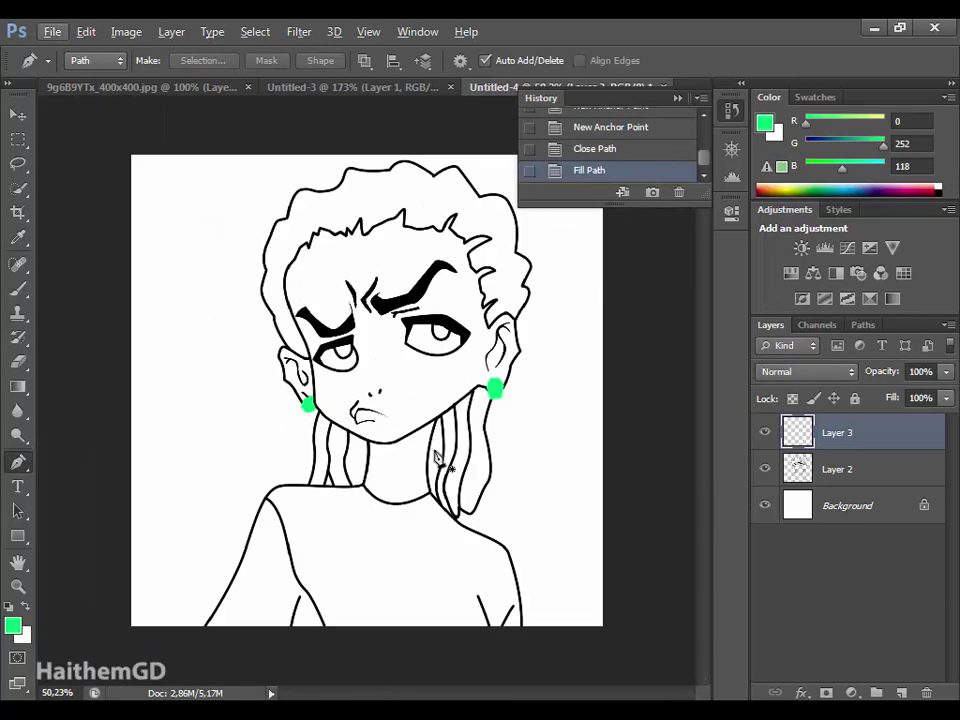
{"action": "scroll", "coordinate": [427, 467], "scroll_direction": "down", "scroll_amount": 1, "text": "alt"}
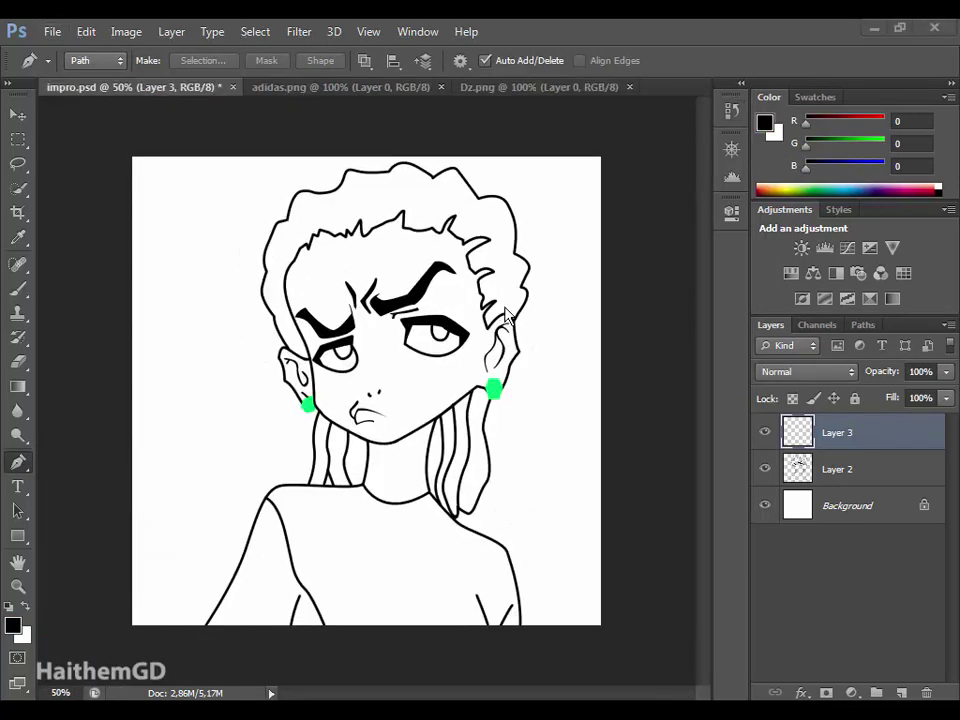
On the outline layer, stroke a black strand on the right hair lock and discard a stray path.
{"action": "left_click", "coordinate": [496, 302]}
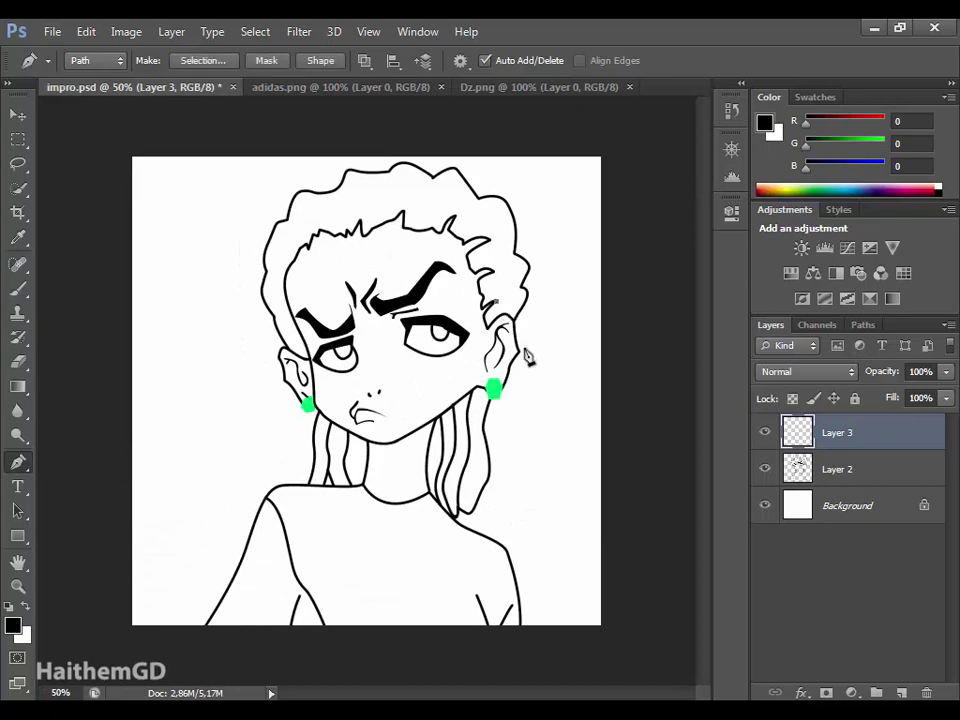
{"action": "left_click", "coordinate": [790, 468]}
{"action": "right_click", "coordinate": [350, 262]}
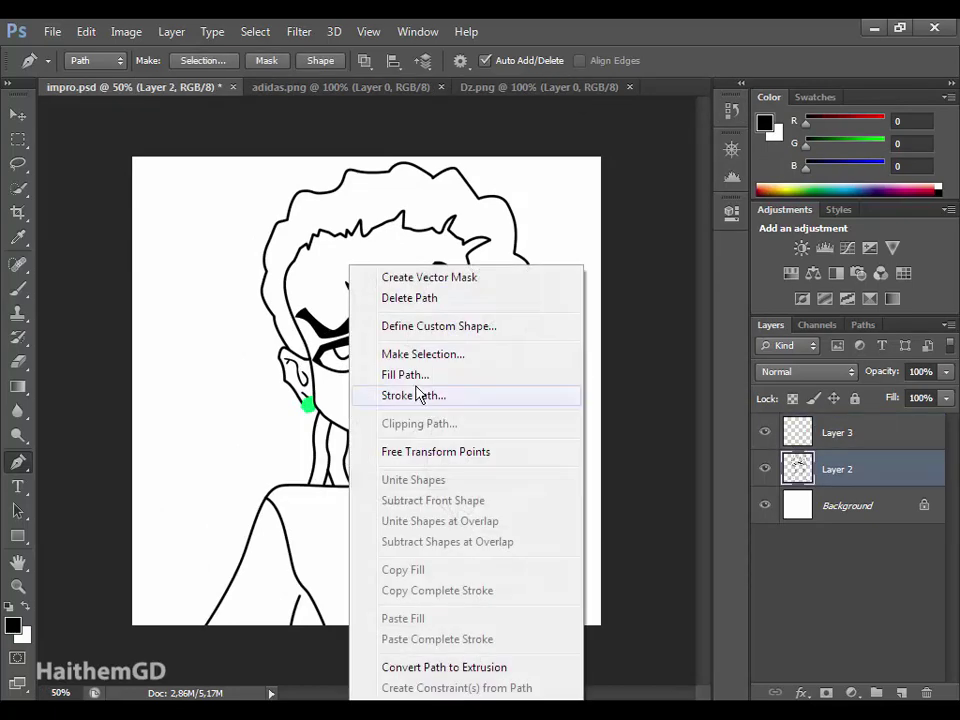
{"action": "left_click", "coordinate": [407, 394]}
{"action": "key", "text": "Return"}
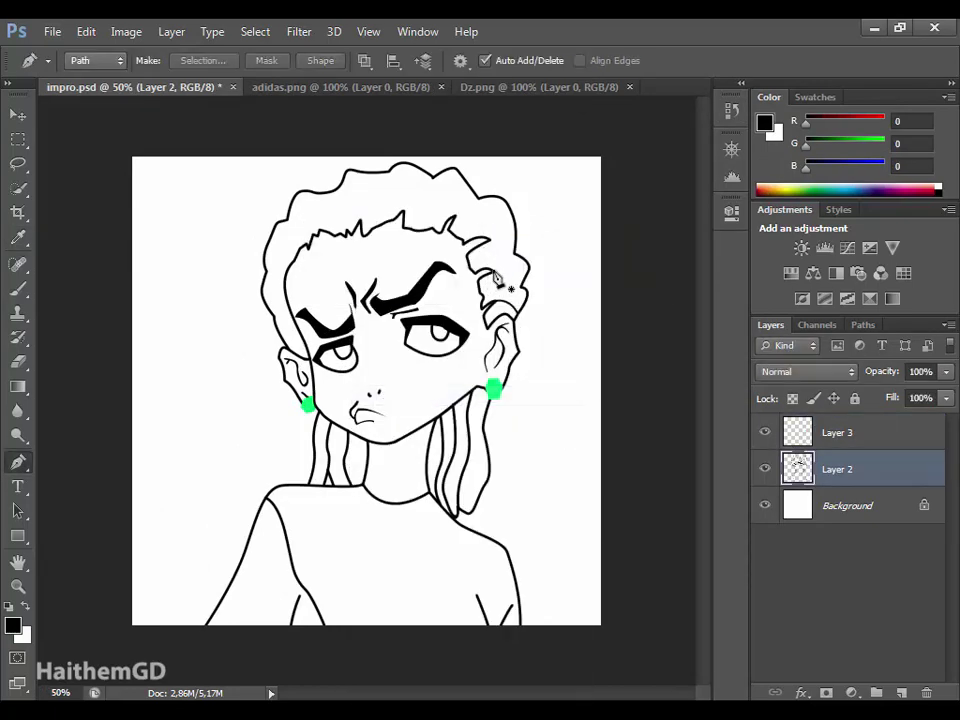
{"action": "left_click", "coordinate": [493, 271]}
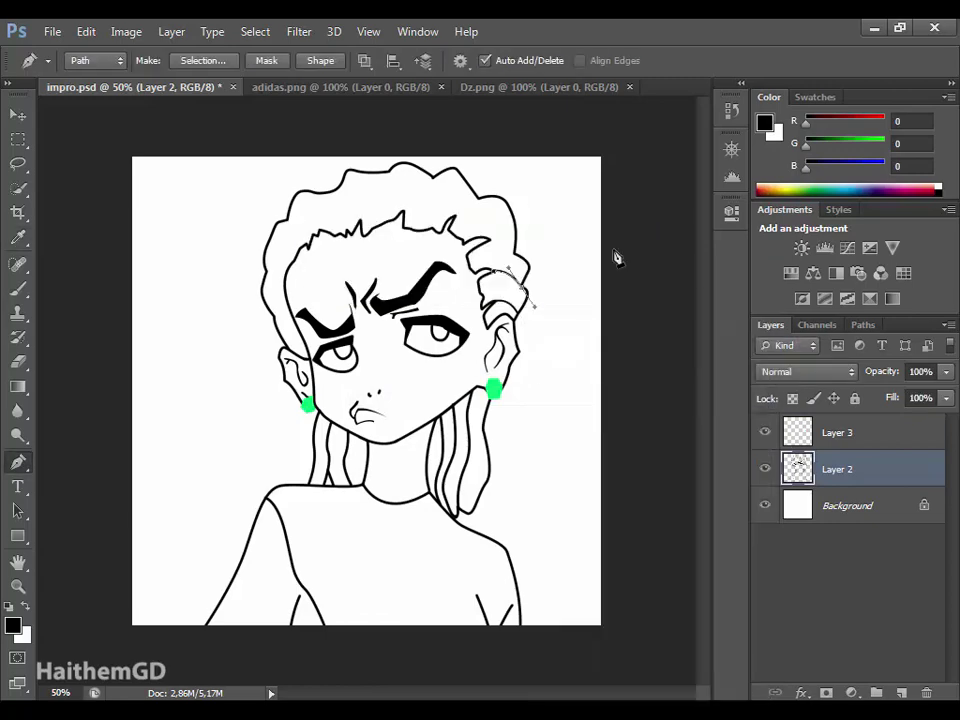
{"action": "key", "text": "Delete"}
Stroke a second curved black strand on the right hair lock, then delete its path.
{"action": "left_click", "coordinate": [490, 241]}
{"action": "right_click", "coordinate": [540, 258]}
{"action": "left_click", "coordinate": [590, 395]}
{"action": "left_click", "coordinate": [600, 240]}
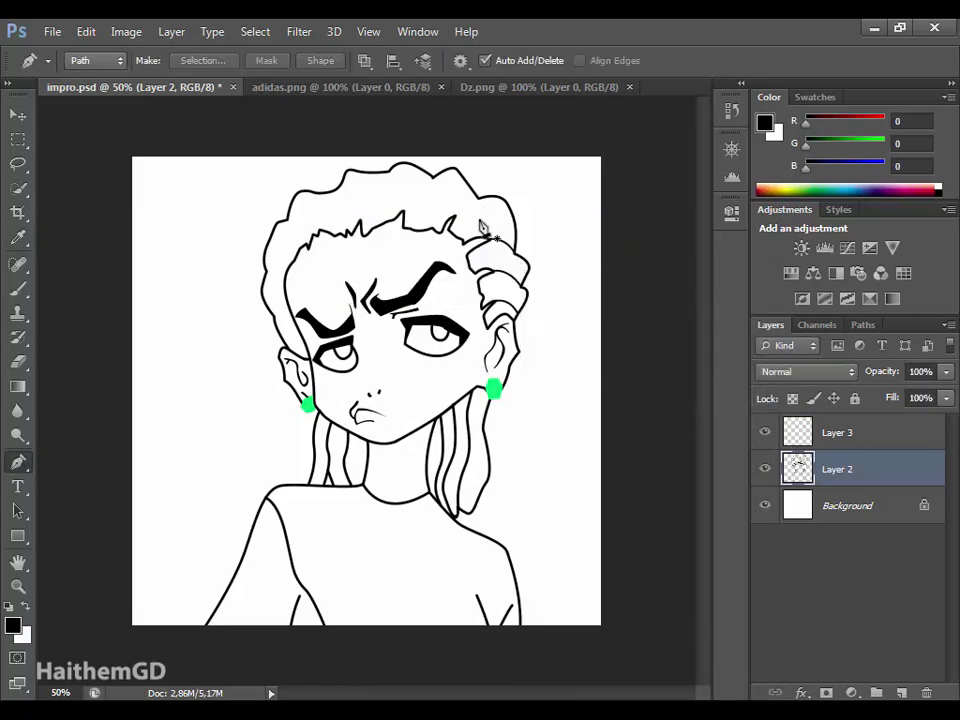
{"action": "right_click", "coordinate": [493, 241]}
{"action": "left_click", "coordinate": [636, 272]}
Stroke two black strand lines across the top hair, clearing each path.
{"action": "left_click", "coordinate": [404, 212]}
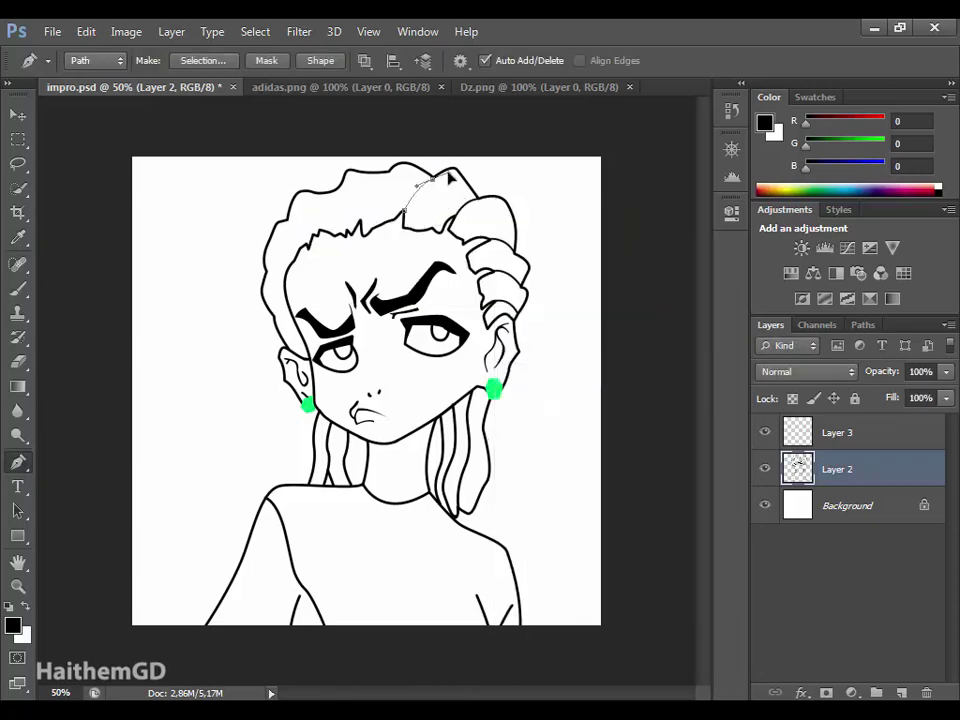
{"action": "right_click", "coordinate": [466, 243]}
{"action": "left_click", "coordinate": [545, 373]}
{"action": "left_click", "coordinate": [598, 245]}
{"action": "key", "text": "Delete"}
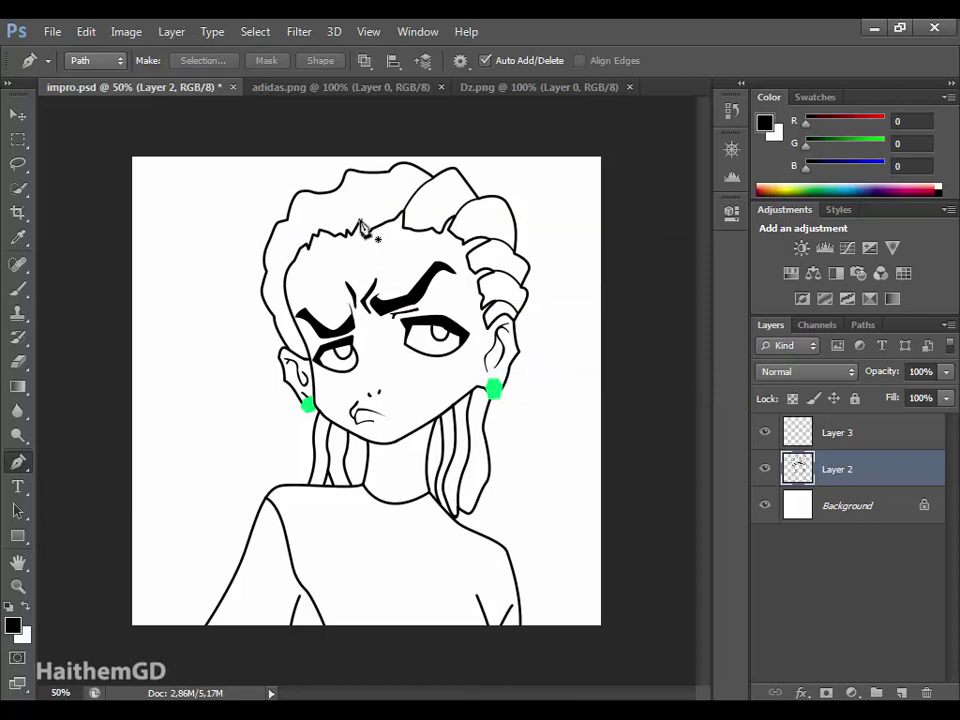
{"action": "left_click", "coordinate": [362, 222]}
{"action": "right_click", "coordinate": [424, 228]}
{"action": "left_click", "coordinate": [523, 350]}
{"action": "left_click", "coordinate": [598, 245]}
{"action": "key", "text": "Delete"}
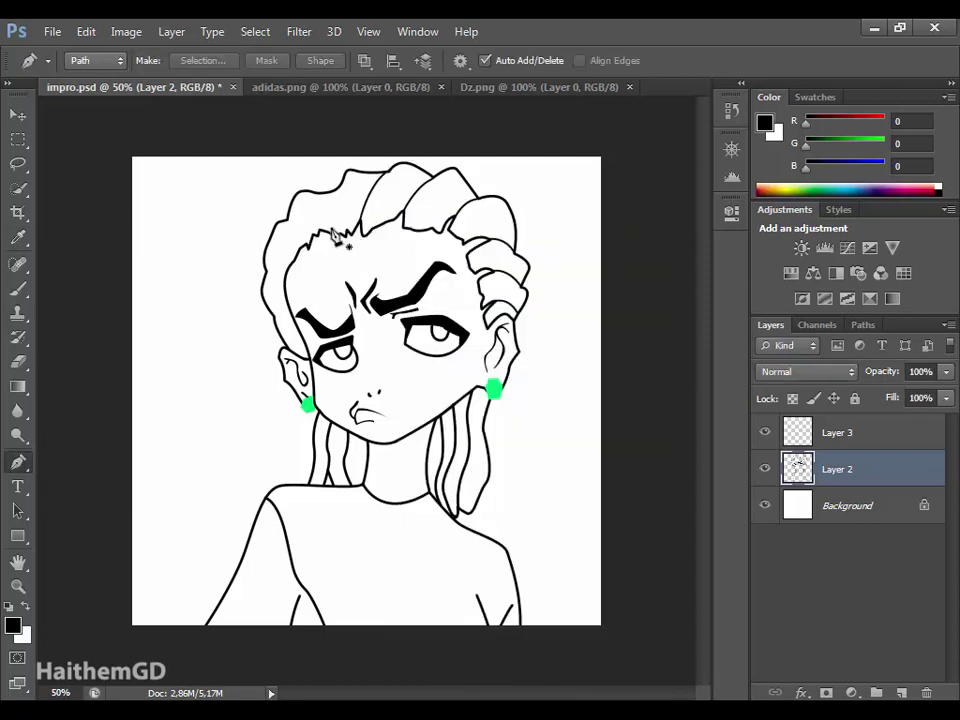
Add two black strands along the left side hair, clearing each path.
{"action": "left_click", "coordinate": [289, 268]}
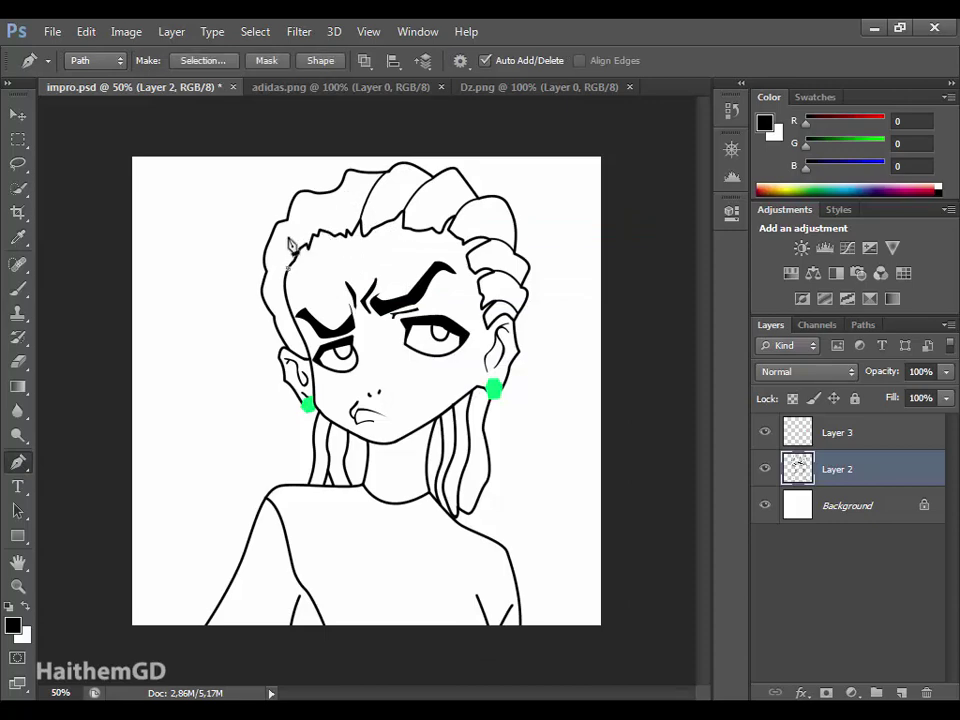
{"action": "right_click", "coordinate": [336, 262]}
{"action": "left_click", "coordinate": [431, 407]}
{"action": "left_click", "coordinate": [600, 258]}
{"action": "key", "text": "Delete"}
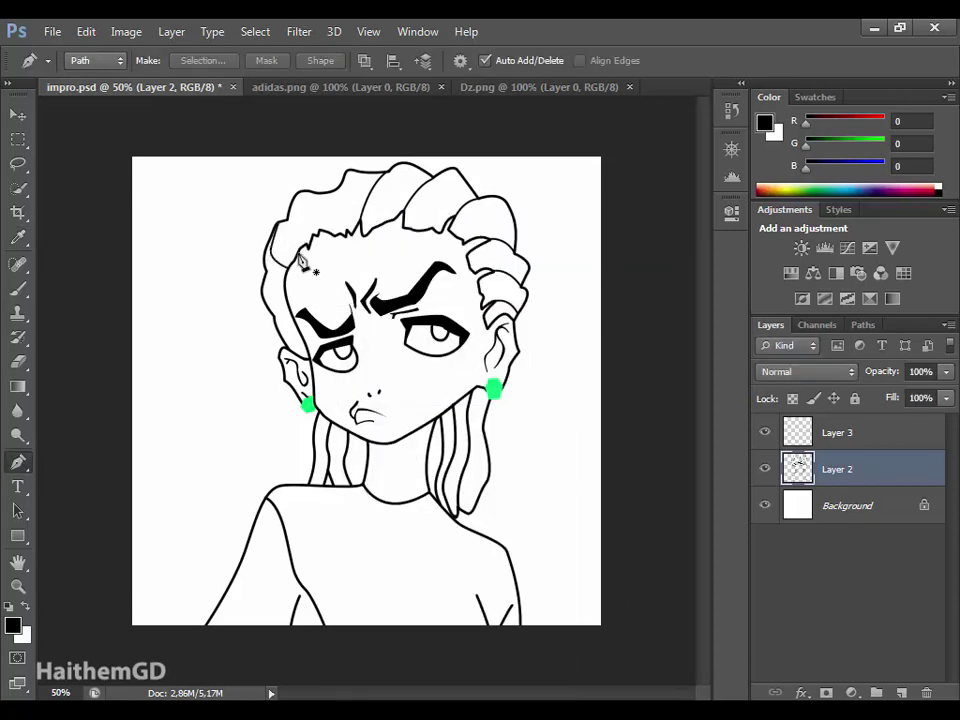
{"action": "left_click", "coordinate": [298, 257]}
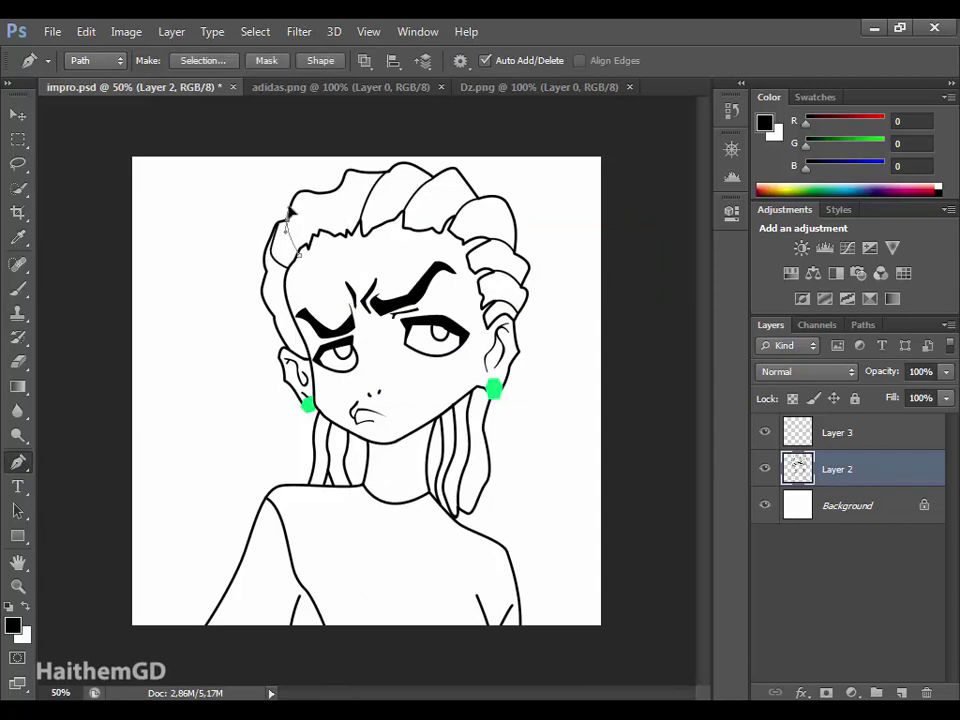
{"action": "right_click", "coordinate": [289, 210]}
{"action": "left_click", "coordinate": [319, 343]}
{"action": "left_click", "coordinate": [590, 255]}
{"action": "key", "text": "Delete"}
Add two more black strands near the left forehead and top of the hair.
{"action": "left_click", "coordinate": [308, 242]}
{"action": "right_click", "coordinate": [348, 190]}
{"action": "left_click", "coordinate": [378, 323]}
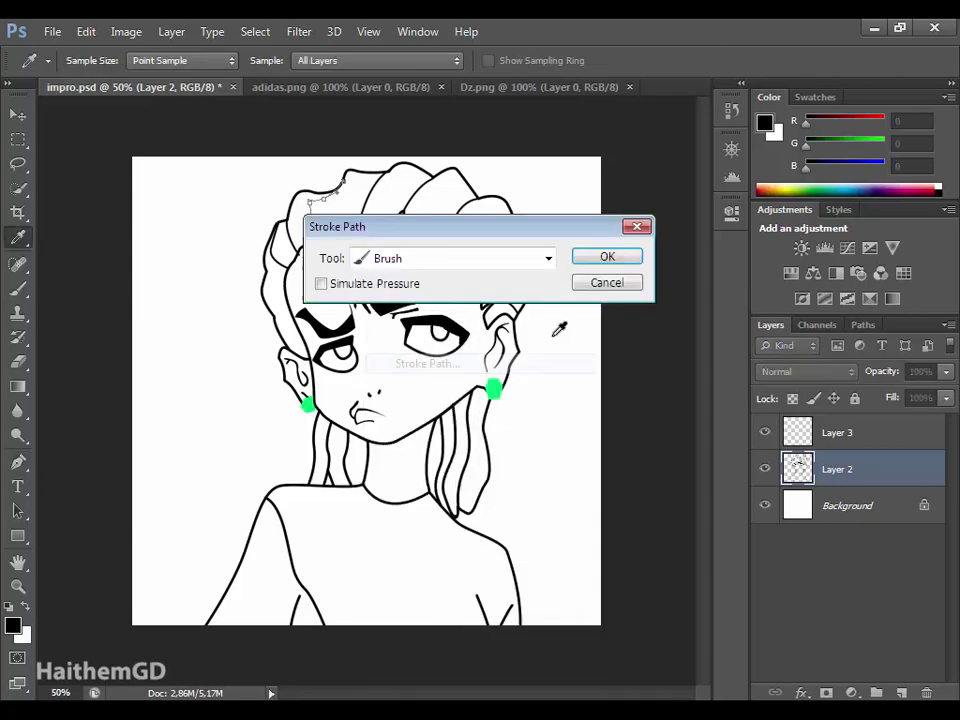
{"action": "left_click", "coordinate": [606, 255]}
{"action": "key", "text": "Delete"}
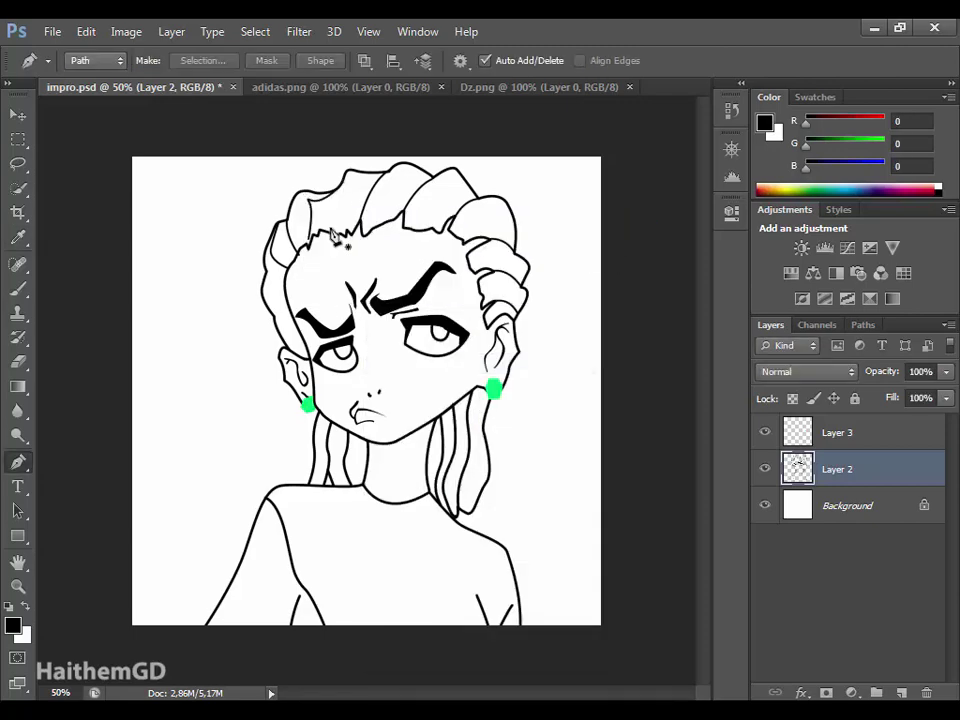
{"action": "left_click", "coordinate": [333, 234]}
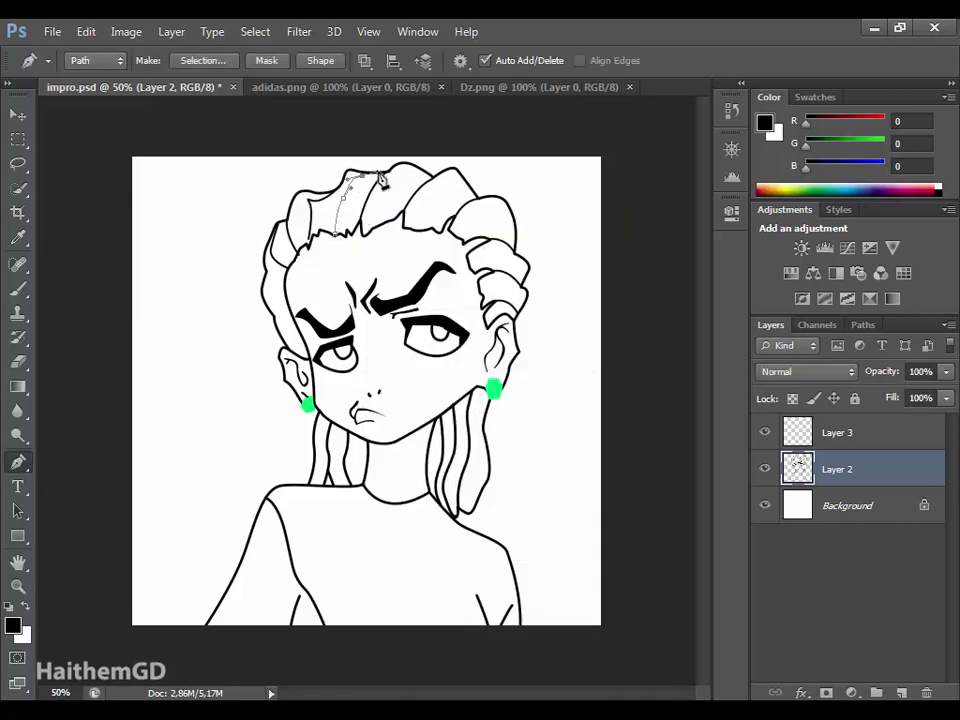
{"action": "right_click", "coordinate": [381, 180]}
{"action": "left_click", "coordinate": [411, 313]}
{"action": "left_click", "coordinate": [606, 253]}
{"action": "key", "text": "Delete"}
Stroke a short black strand at the hair's edge.
{"action": "scroll", "coordinate": [358, 188], "scroll_direction": "up", "scroll_amount": 5}
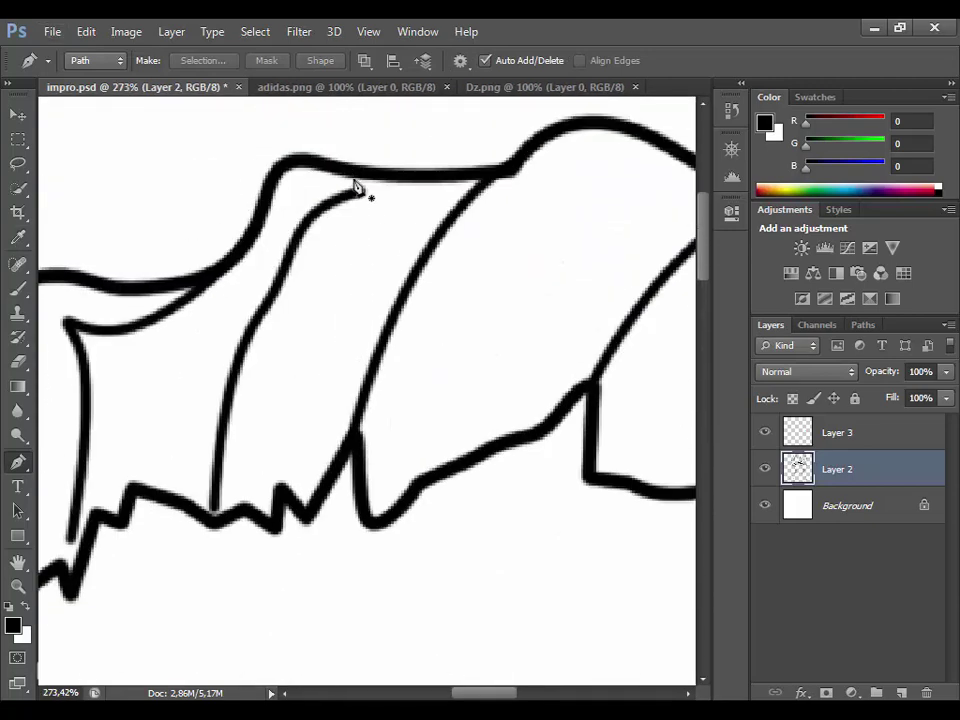
{"action": "left_click", "coordinate": [355, 187]}
{"action": "left_click", "coordinate": [407, 171]}
{"action": "right_click", "coordinate": [405, 174]}
{"action": "left_click", "coordinate": [435, 307]}
{"action": "left_click", "coordinate": [606, 255]}
Switch to the Eraser with a soft 4 px tip.
{"action": "scroll", "coordinate": [293, 583], "scroll_direction": "left", "scroll_amount": 5}
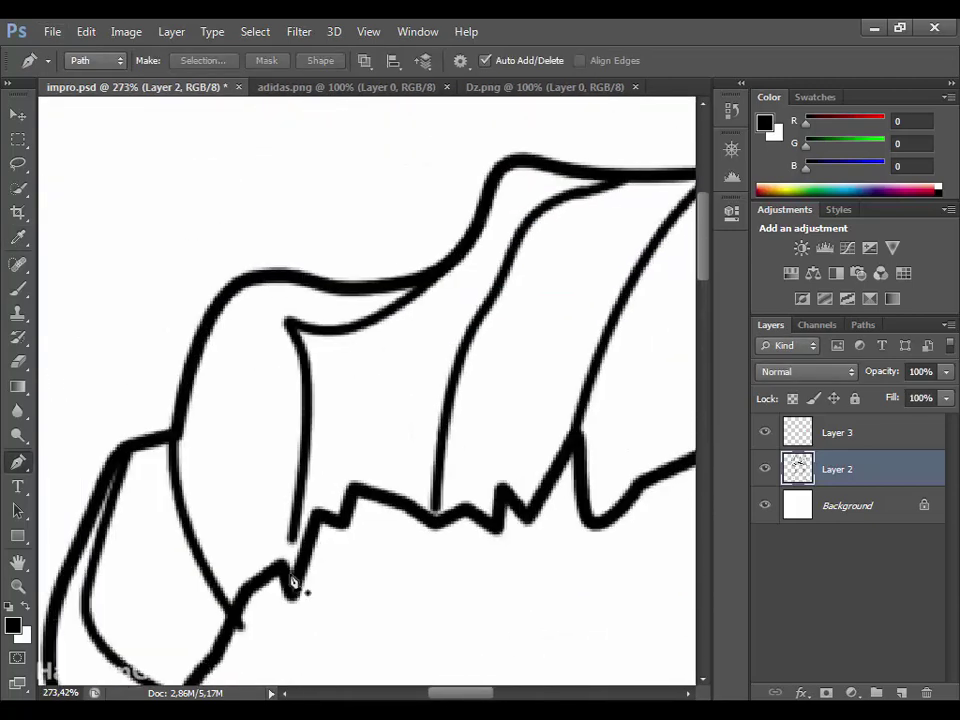
{"action": "right_click", "coordinate": [293, 583]}
{"action": "left_click", "coordinate": [628, 257]}
{"action": "scroll", "coordinate": [628, 257], "scroll_direction": "down", "scroll_amount": 5}
{"action": "left_click", "coordinate": [18, 362]}
{"action": "right_click", "coordinate": [45, 200]}
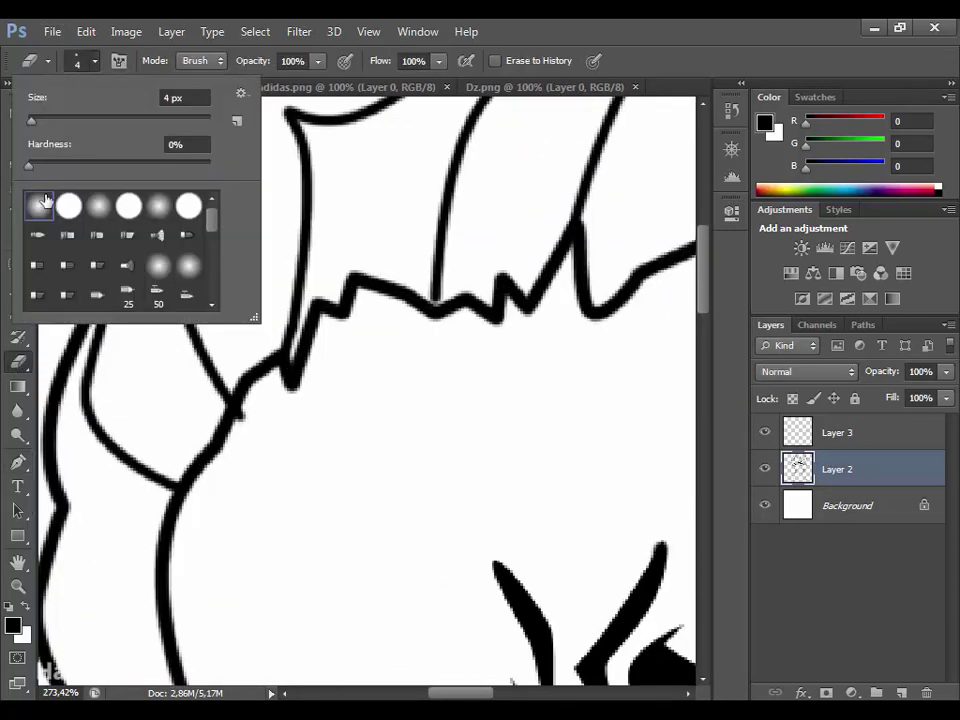
{"action": "double_click", "coordinate": [45, 200]}
{"action": "scroll", "coordinate": [242, 418], "scroll_direction": "down", "scroll_amount": 5}
{"action": "scroll", "coordinate": [306, 484], "scroll_direction": "down", "scroll_amount": 2}
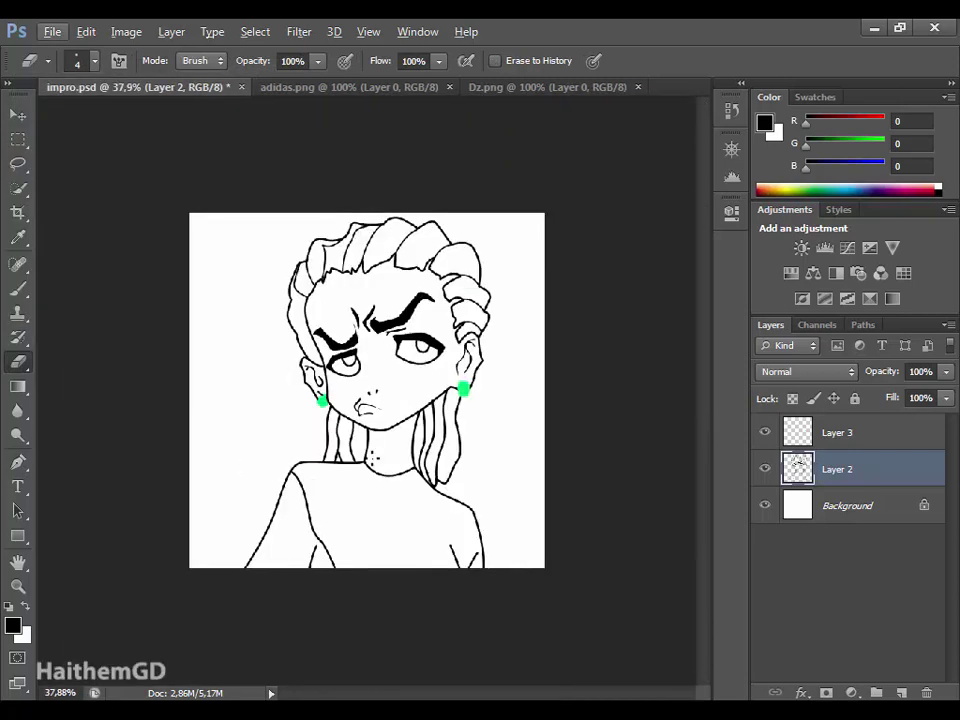
Hide and reshow the earrings layer to check it.
{"action": "left_click", "coordinate": [837, 432]}
{"action": "left_click", "coordinate": [765, 432]}
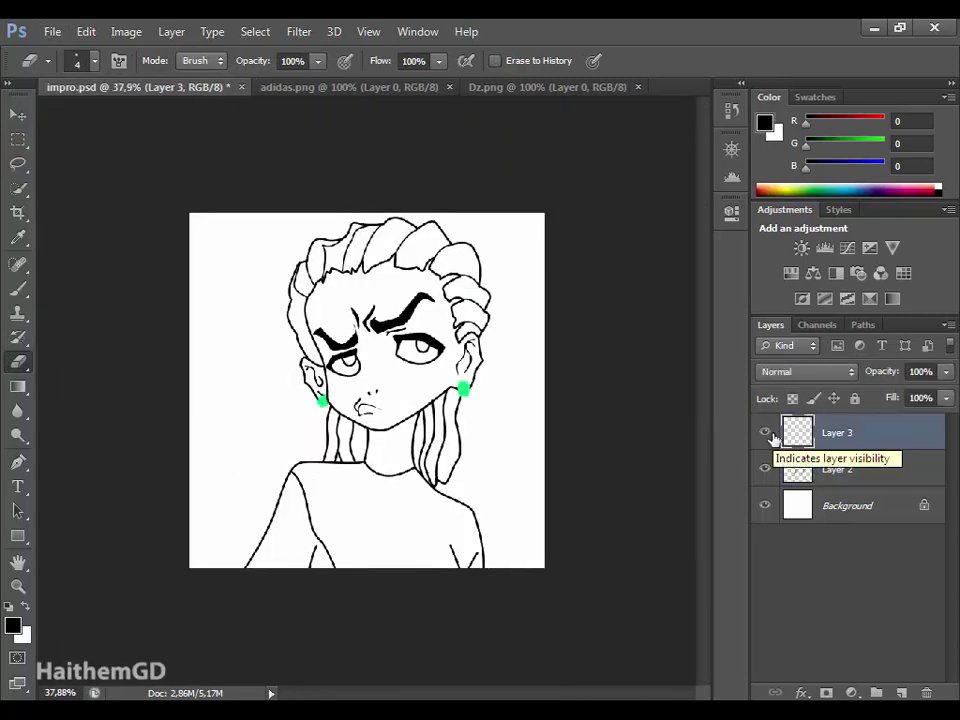
{"action": "scroll", "coordinate": [300, 300], "scroll_direction": "up", "scroll_amount": 1}
{"action": "scroll", "coordinate": [145, 210], "scroll_direction": "up", "scroll_amount": 2}
Trace the neck's bottom edge and collar line with the Pen tool.
{"action": "key", "text": "p"}
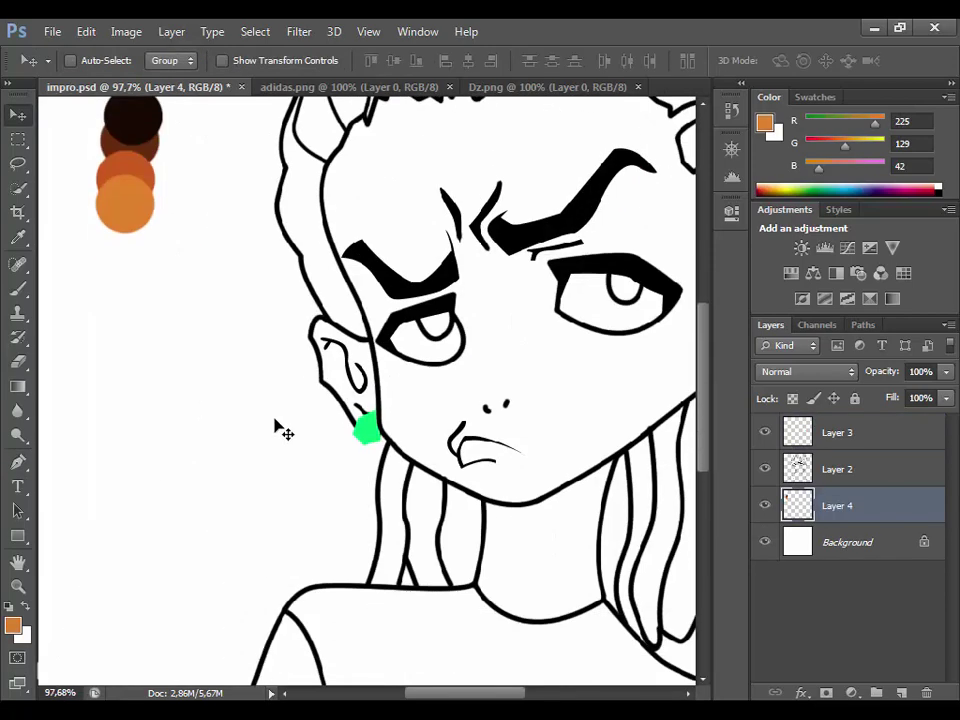
{"action": "scroll", "coordinate": [274, 428], "scroll_direction": "up", "scroll_amount": 3}
{"action": "left_click", "coordinate": [18, 462]}
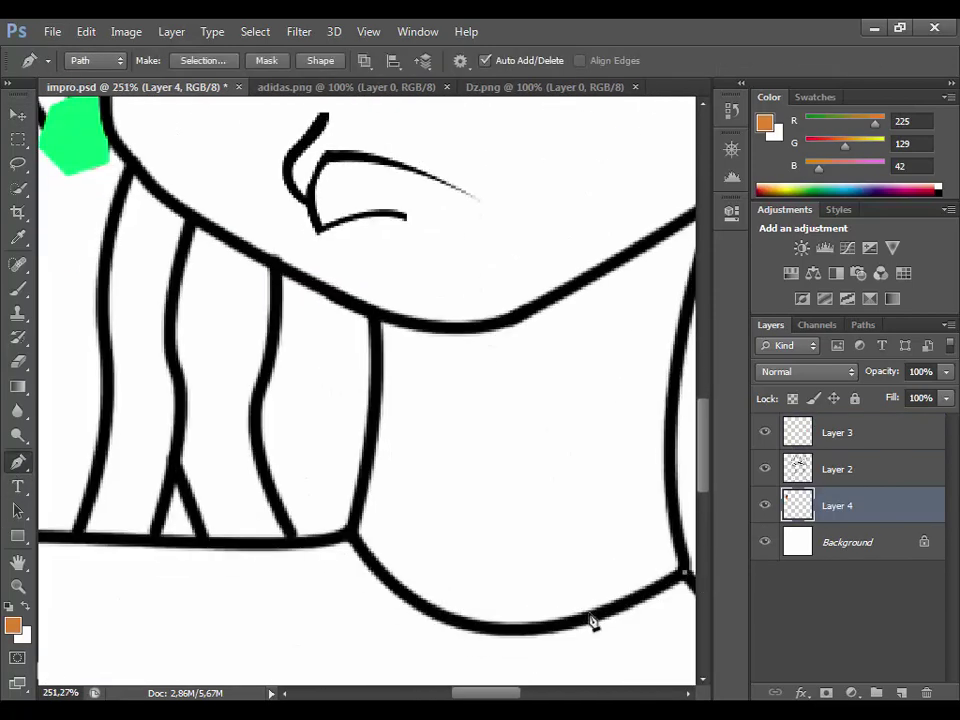
{"action": "left_click", "coordinate": [685, 575]}
{"action": "left_click_drag", "start_coordinate": [535, 628], "coordinate": [590, 630]}
{"action": "left_click", "coordinate": [352, 541]}
{"action": "scroll", "coordinate": [352, 541], "scroll_direction": "up", "scroll_amount": 2}
{"action": "left_click", "coordinate": [375, 400]}
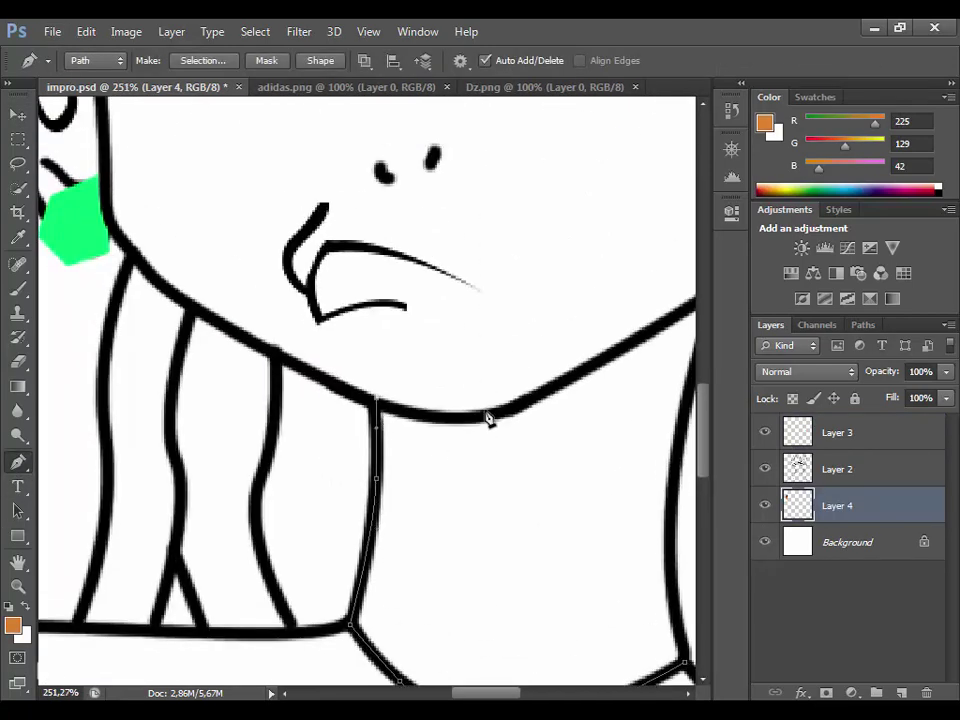
Continue the neck outline along the jawline and close it at the bottom corner.
{"action": "left_click_drag", "start_coordinate": [487, 415], "coordinate": [535, 398]}
{"action": "scroll", "coordinate": [620, 360], "scroll_direction": "right", "scroll_amount": 5}
{"action": "left_click", "coordinate": [550, 283]}
{"action": "left_click_drag", "start_coordinate": [504, 438], "coordinate": [480, 600]}
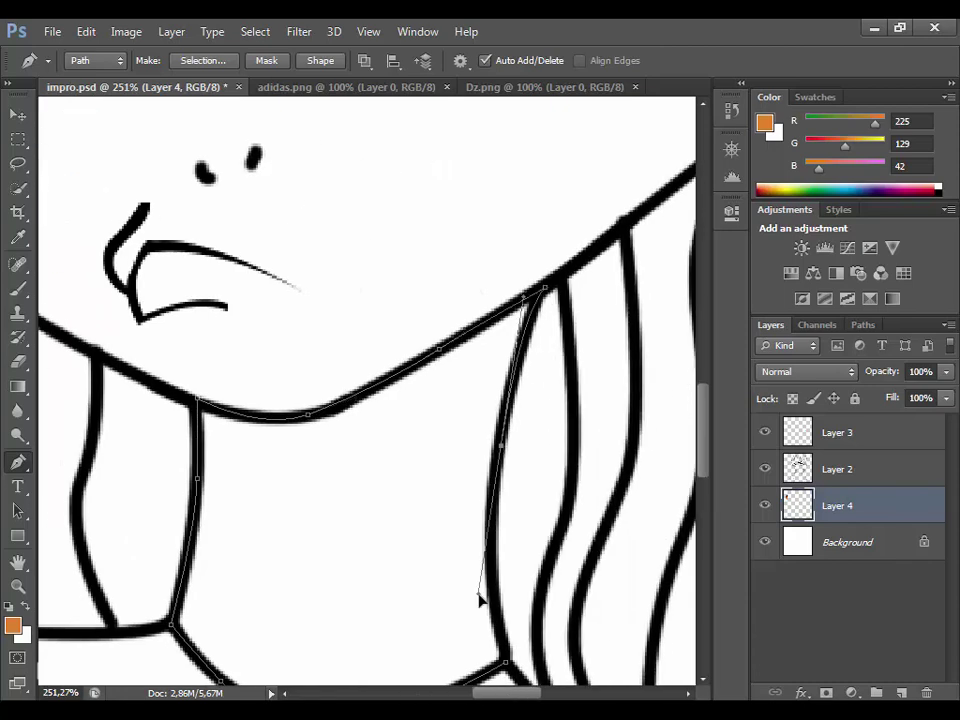
{"action": "left_click", "coordinate": [507, 660]}
{"action": "scroll", "coordinate": [510, 630], "scroll_direction": "down", "scroll_amount": 2}
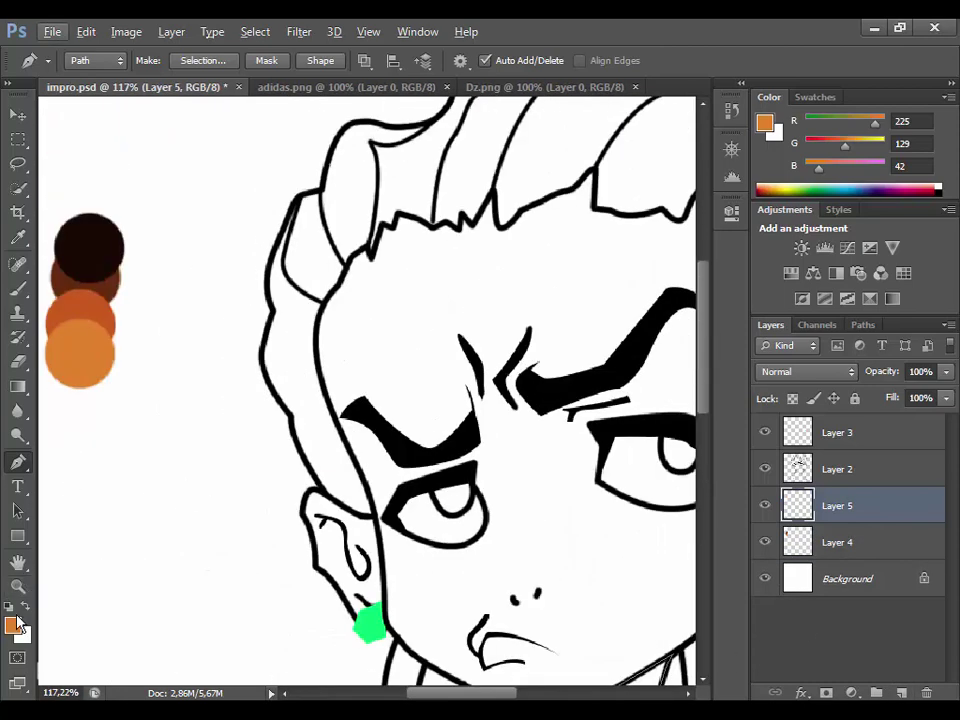
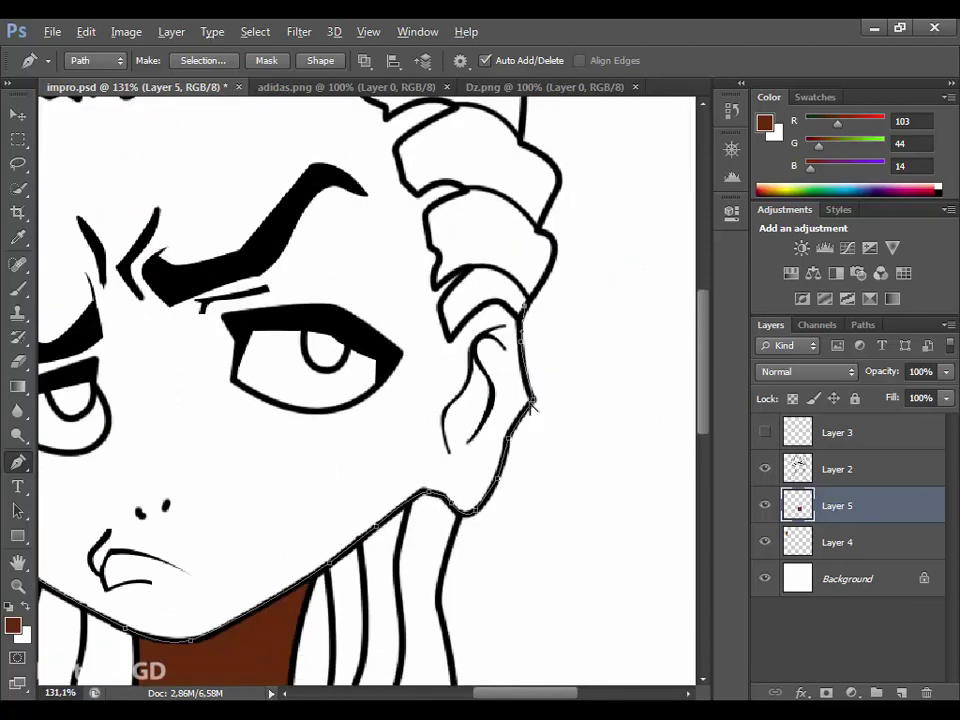
Pen-trace the face outline from the ear edge up beside the hair.
{"action": "left_click", "coordinate": [360, 385]}
{"action": "left_click", "coordinate": [334, 377]}
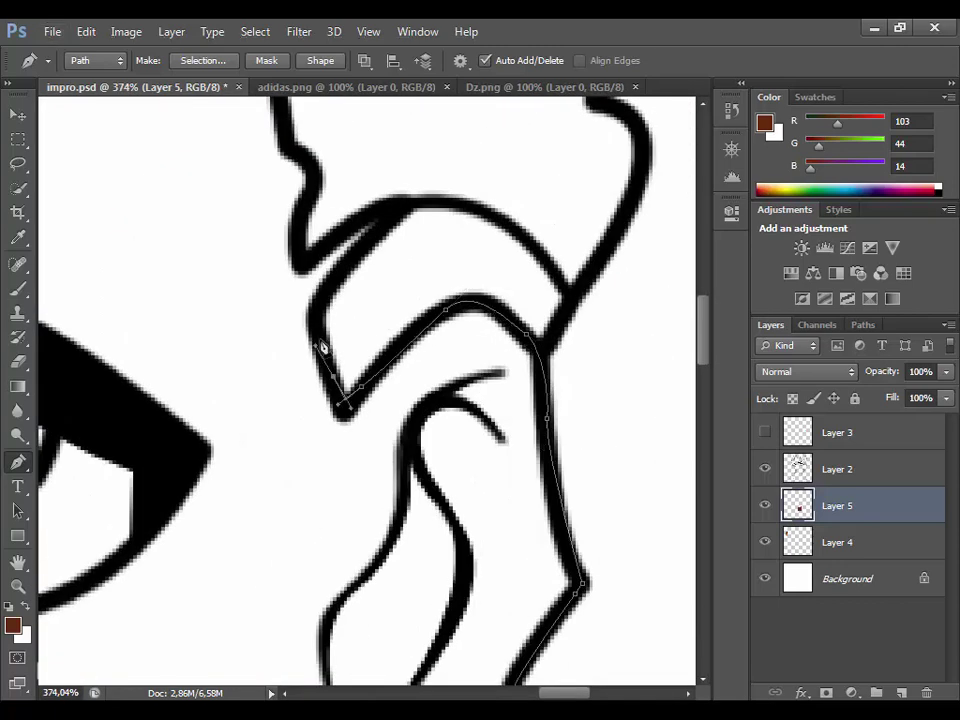
{"action": "left_click", "coordinate": [336, 282]}
{"action": "left_click", "coordinate": [407, 204]}
{"action": "left_click", "coordinate": [314, 178]}
{"action": "left_click", "coordinate": [300, 146]}
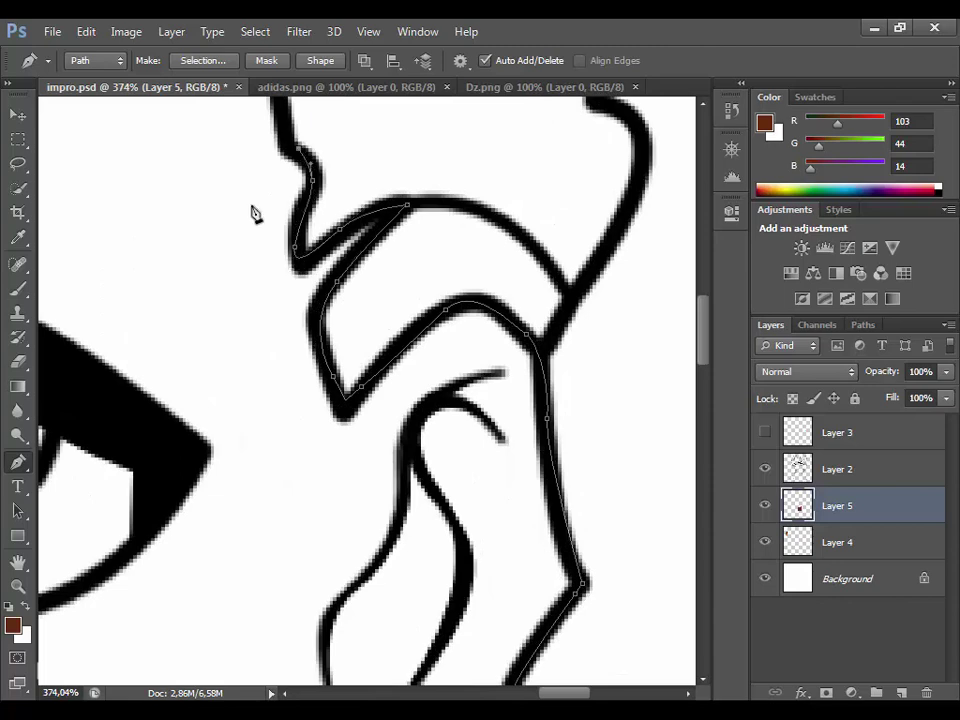
{"action": "scroll", "coordinate": [253, 212], "scroll_direction": "up", "scroll_amount": 5}
{"action": "left_click", "coordinate": [280, 265]}
{"action": "left_click", "coordinate": [298, 180]}
Continue the face path along the top hair edge and into the hairline notch.
{"action": "scroll", "coordinate": [400, 203], "scroll_direction": "up", "scroll_amount": 2}
{"action": "left_click", "coordinate": [207, 237]}
{"action": "left_click", "coordinate": [206, 154]}
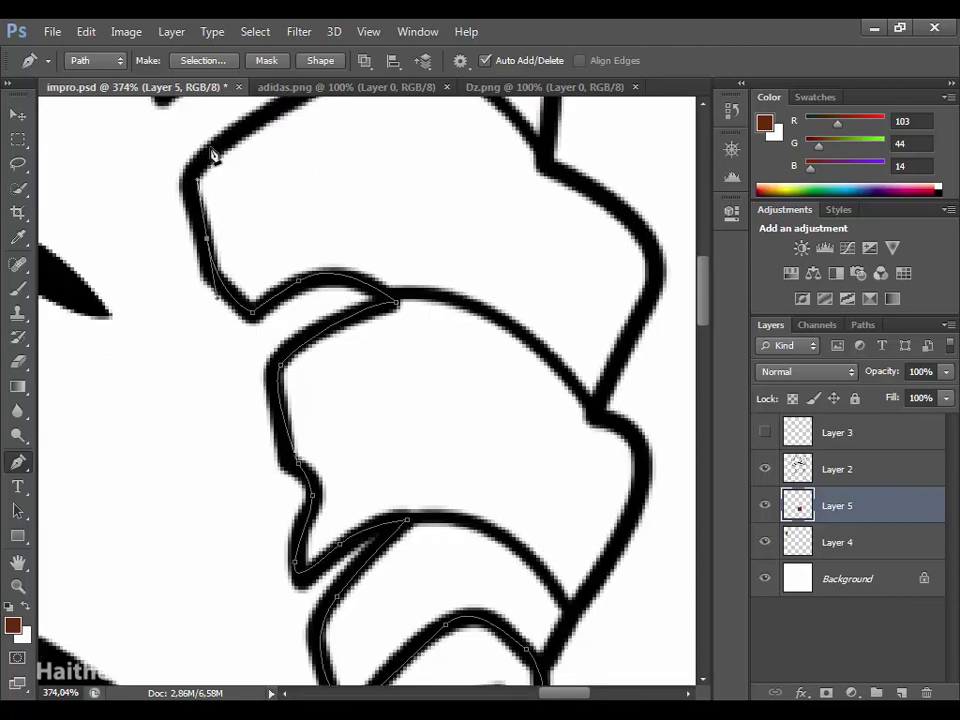
{"action": "left_click", "coordinate": [232, 135]}
{"action": "scroll", "coordinate": [240, 140], "scroll_direction": "up", "scroll_amount": 3}
{"action": "left_click_drag", "start_coordinate": [365, 241], "coordinate": [390, 236]}
{"action": "left_click", "coordinate": [232, 230]}
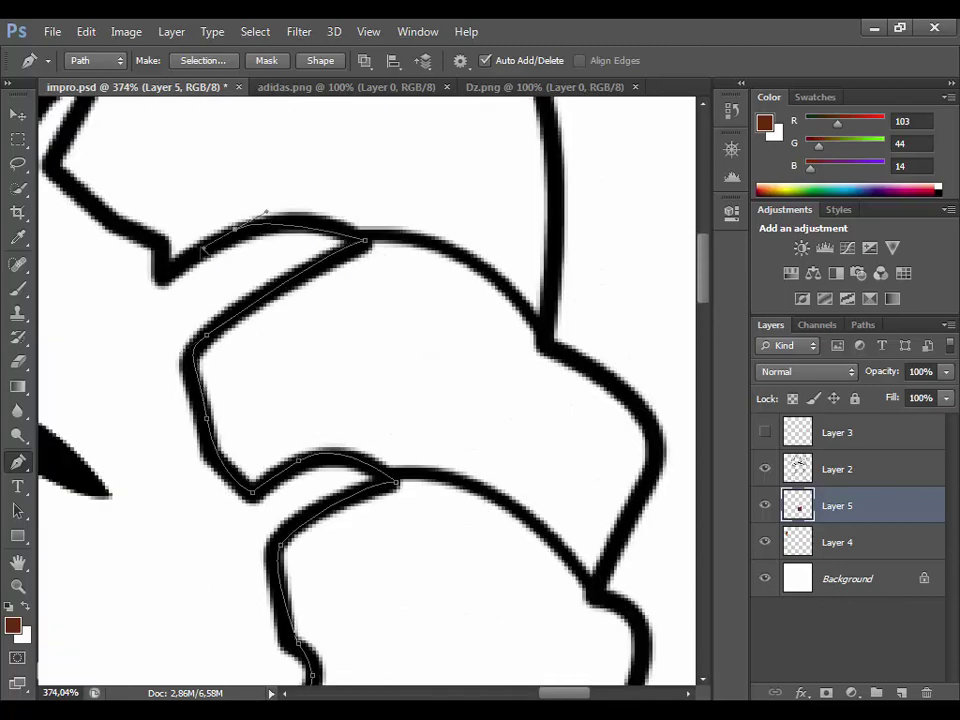
{"action": "left_click", "coordinate": [160, 277]}
{"action": "left_click", "coordinate": [152, 240]}
{"action": "left_click", "coordinate": [115, 222]}
{"action": "scroll", "coordinate": [115, 222], "scroll_direction": "up", "scroll_amount": 2}
{"action": "scroll", "coordinate": [338, 310], "scroll_direction": "left", "scroll_amount": 5}
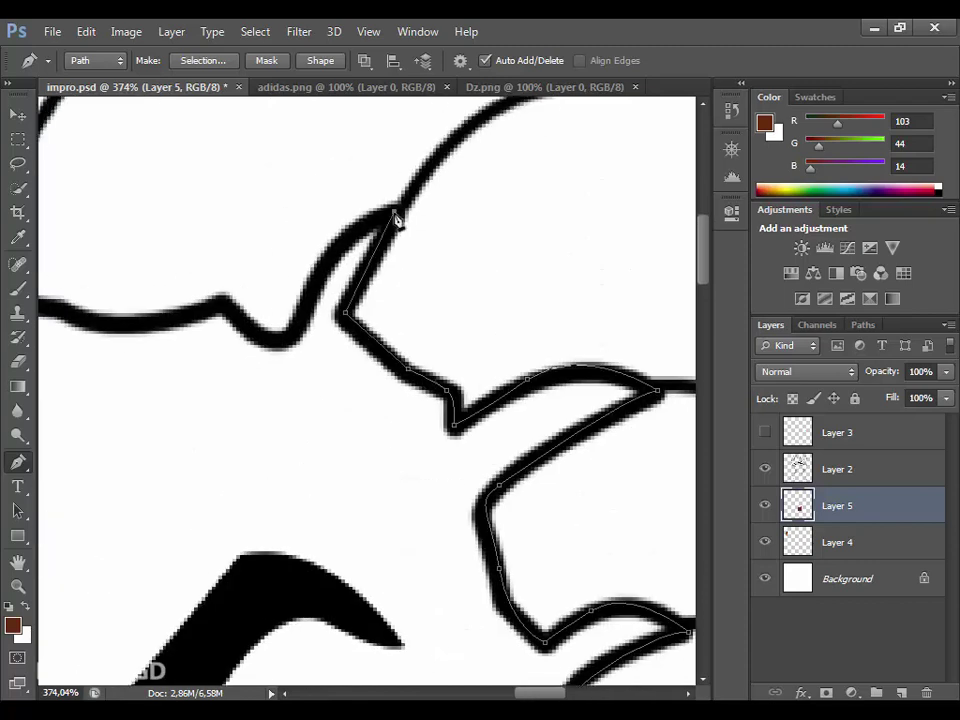
Add path points leftward along the jagged hairline.
{"action": "left_click", "coordinate": [321, 270]}
{"action": "left_click", "coordinate": [279, 341]}
{"action": "left_click", "coordinate": [222, 300]}
{"action": "scroll", "coordinate": [401, 323], "scroll_direction": "left", "scroll_amount": 6}
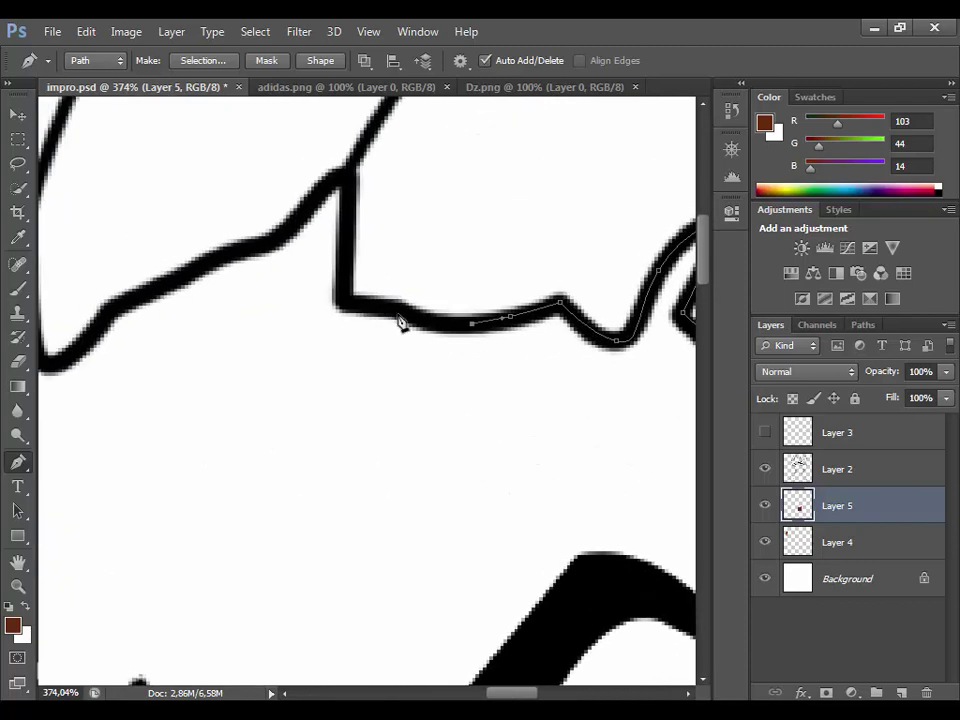
{"action": "left_click", "coordinate": [212, 257]}
{"action": "left_click", "coordinate": [131, 299]}
{"action": "left_click", "coordinate": [105, 309]}
{"action": "left_click", "coordinate": [71, 342]}
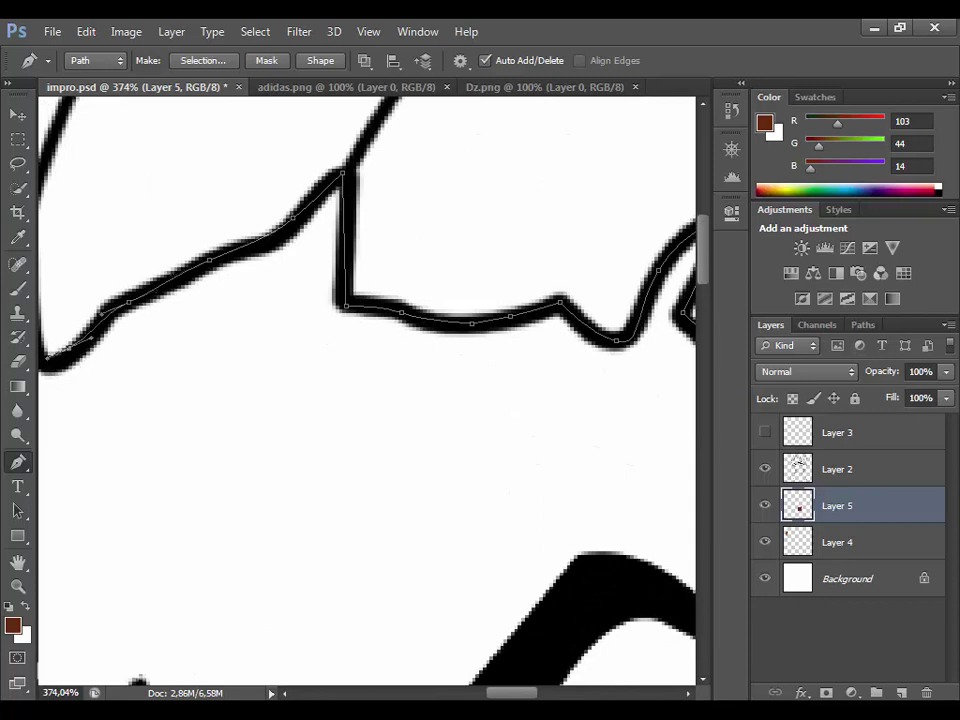
{"action": "left_click_drag", "start_coordinate": [67, 365], "coordinate": [392, 368]}
{"action": "left_click", "coordinate": [349, 254]}
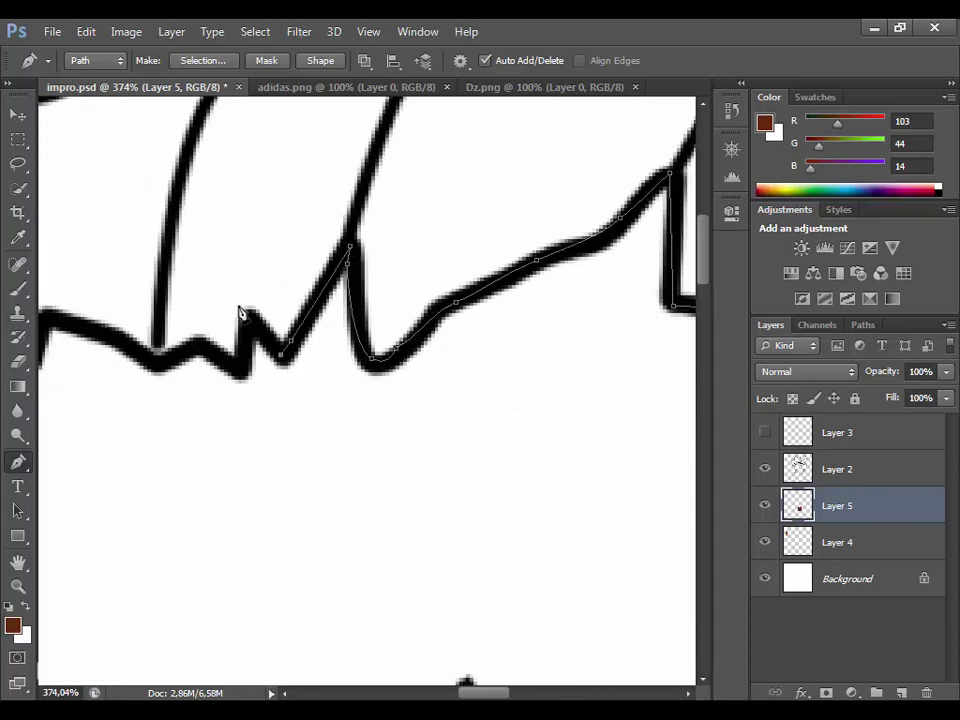
Finish the face path down and around the outer edge of the ear.
{"action": "scroll", "coordinate": [372, 688], "scroll_direction": "left", "scroll_amount": 4}
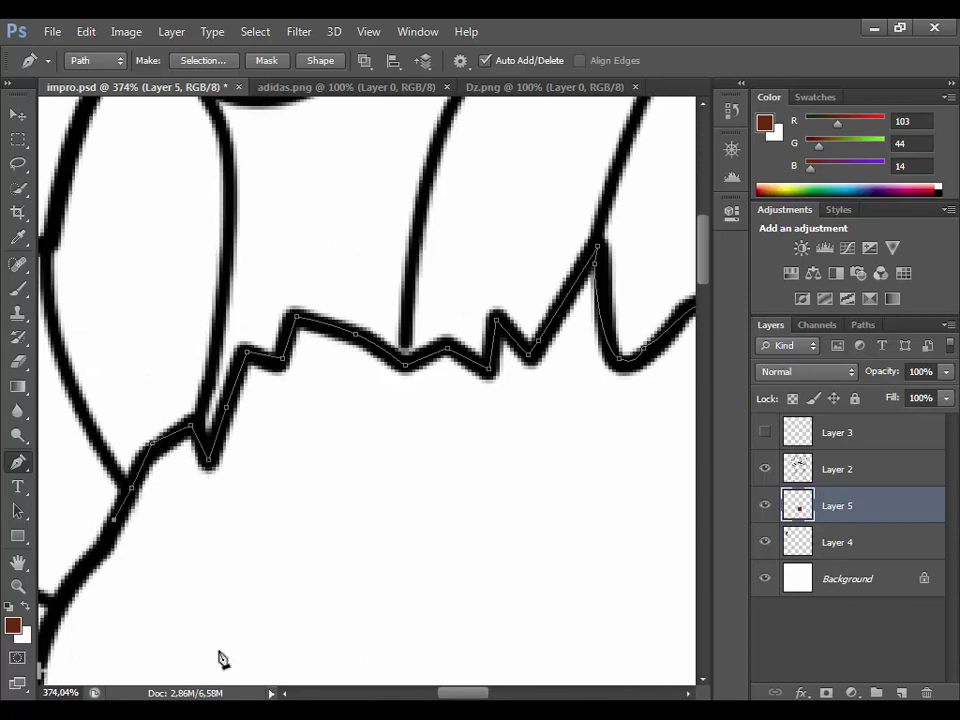
{"action": "scroll", "coordinate": [328, 422], "scroll_direction": "down", "scroll_amount": 3}
{"action": "scroll", "coordinate": [300, 471], "scroll_direction": "down", "scroll_amount": 3}
{"action": "left_click_drag", "start_coordinate": [289, 424], "coordinate": [321, 489]}
{"action": "scroll", "coordinate": [405, 535], "scroll_direction": "down", "scroll_amount": 2}
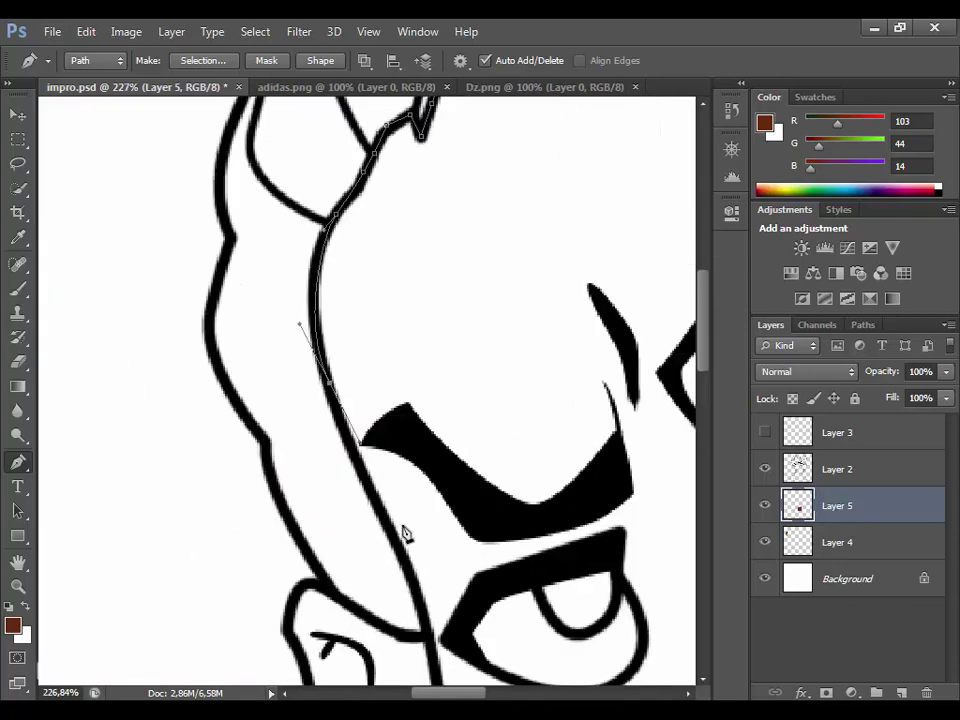
{"action": "scroll", "coordinate": [405, 535], "scroll_direction": "up", "scroll_amount": 3}
{"action": "scroll", "coordinate": [311, 150], "scroll_direction": "down", "scroll_amount": 3}
{"action": "left_click", "coordinate": [462, 440]}
{"action": "left_click", "coordinate": [280, 362]}
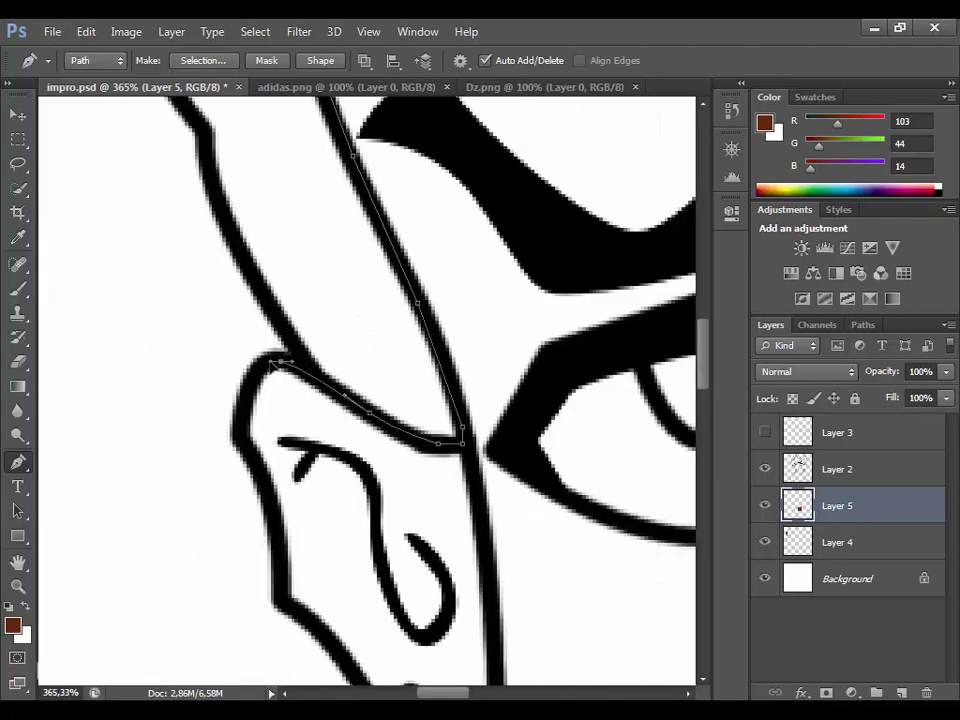
{"action": "left_click", "coordinate": [246, 437]}
{"action": "scroll", "coordinate": [279, 489], "scroll_direction": "down", "scroll_amount": 2}
{"action": "left_click", "coordinate": [281, 480]}
{"action": "scroll", "coordinate": [332, 540], "scroll_direction": "down", "scroll_amount": 2}
{"action": "scroll", "coordinate": [480, 558], "scroll_direction": "down", "scroll_amount": 1}
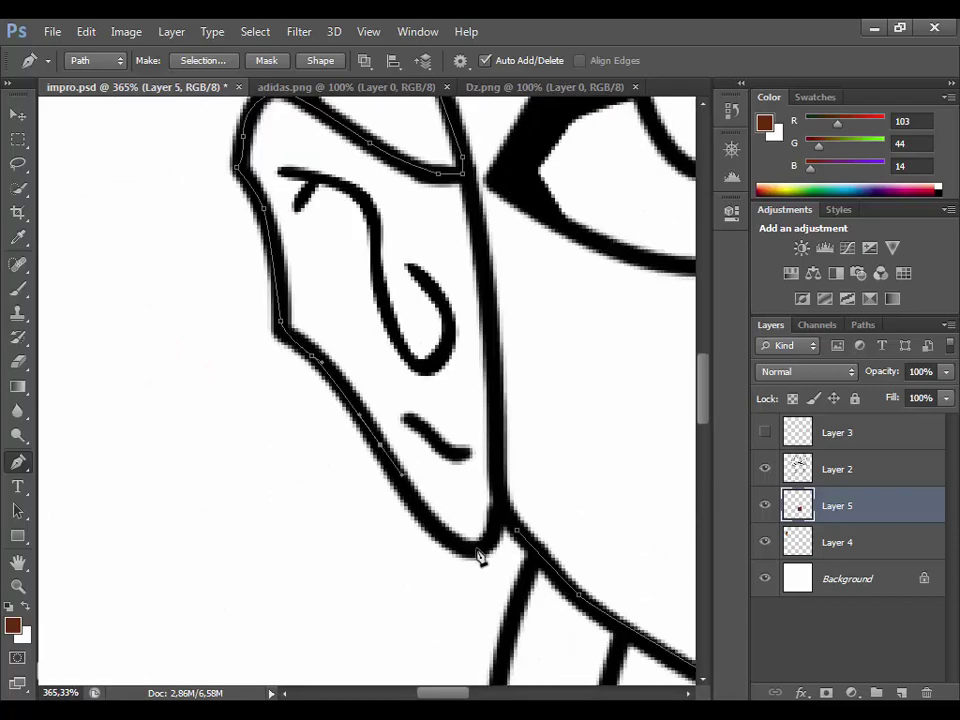
{"action": "scroll", "coordinate": [161, 450], "scroll_direction": "down", "scroll_amount": 3}
Set the foreground to orange and fill the face path with it.
{"action": "left_click", "coordinate": [13, 625]}
{"action": "left_click", "coordinate": [167, 274]}
{"action": "left_click", "coordinate": [634, 538]}
{"action": "scroll", "coordinate": [678, 580], "scroll_direction": "down", "scroll_amount": 3}
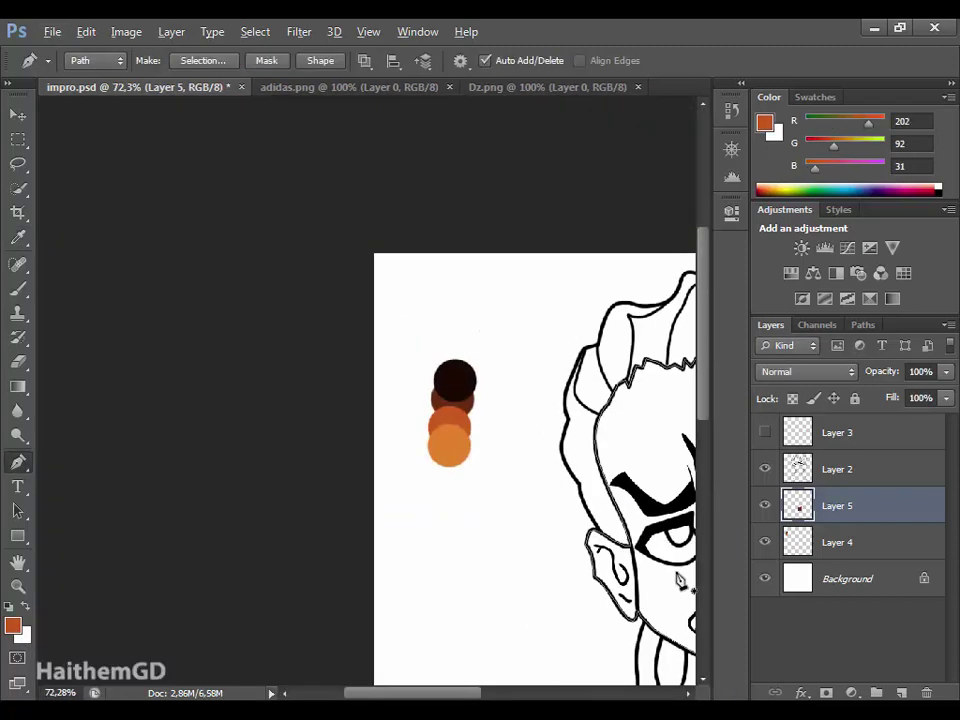
{"action": "scroll", "coordinate": [678, 580], "scroll_direction": "down", "scroll_amount": 2}
{"action": "right_click", "coordinate": [377, 310]}
{"action": "left_click", "coordinate": [418, 375]}
{"action": "left_click", "coordinate": [611, 188]}
{"action": "scroll", "coordinate": [393, 355], "scroll_direction": "up", "scroll_amount": 1}
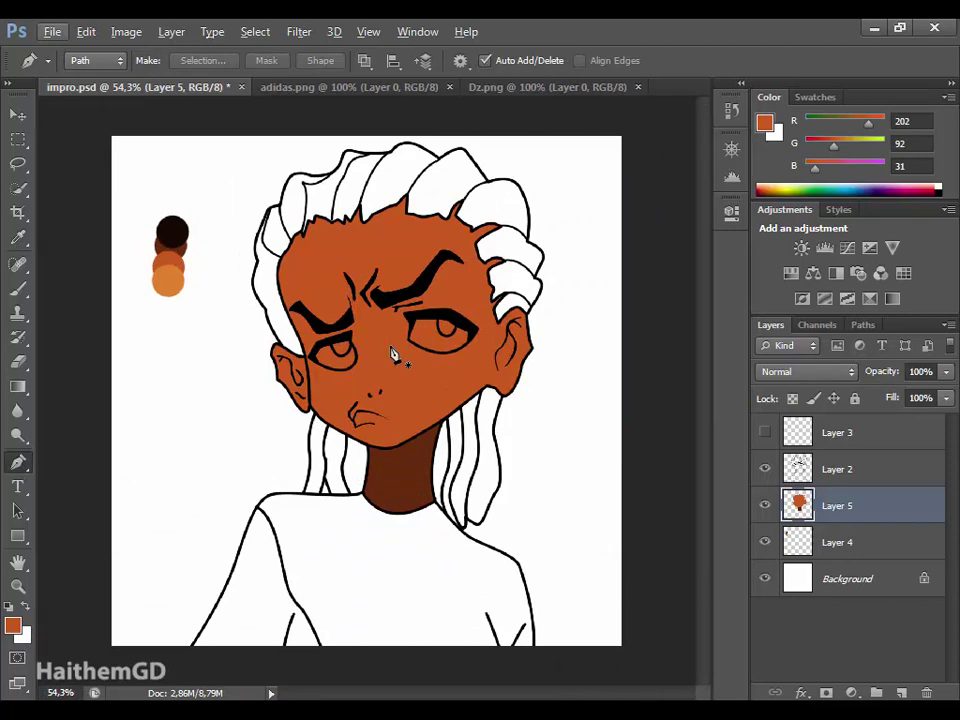
{"action": "scroll", "coordinate": [393, 355], "scroll_direction": "down", "scroll_amount": 1}
{"action": "scroll", "coordinate": [393, 355], "scroll_direction": "up", "scroll_amount": 2}
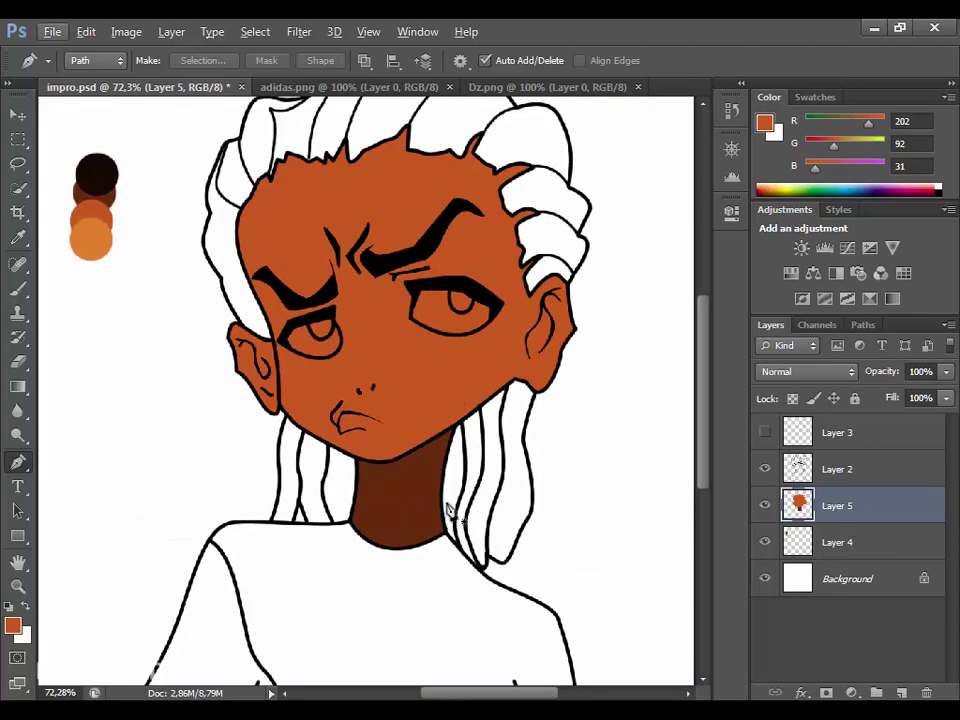
{"action": "scroll", "coordinate": [360, 540], "scroll_direction": "up", "scroll_amount": 1}
{"action": "scroll", "coordinate": [362, 543], "scroll_direction": "up", "scroll_amount": 1}
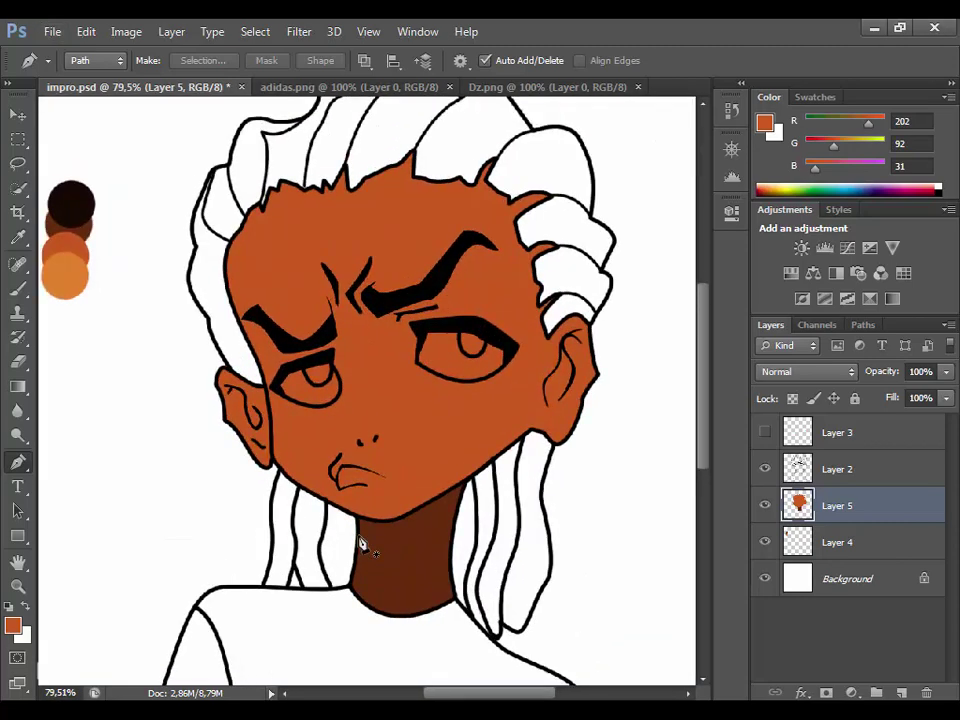
{"action": "scroll", "coordinate": [375, 506], "scroll_direction": "up", "scroll_amount": 2}
{"action": "scroll", "coordinate": [375, 506], "scroll_direction": "up", "scroll_amount": 1}
On a new layer with the skin layer hidden, trace the nose and choose dark brown.
{"action": "left_click", "coordinate": [901, 692]}
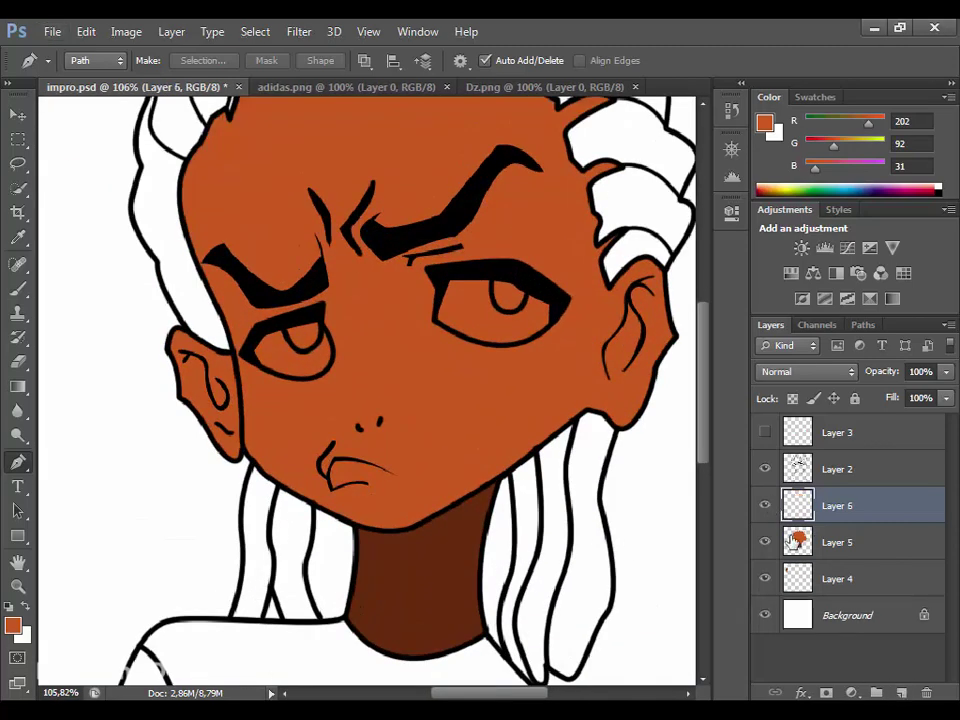
{"action": "left_click", "coordinate": [765, 542]}
{"action": "scroll", "coordinate": [380, 450], "scroll_direction": "up", "scroll_amount": 4}
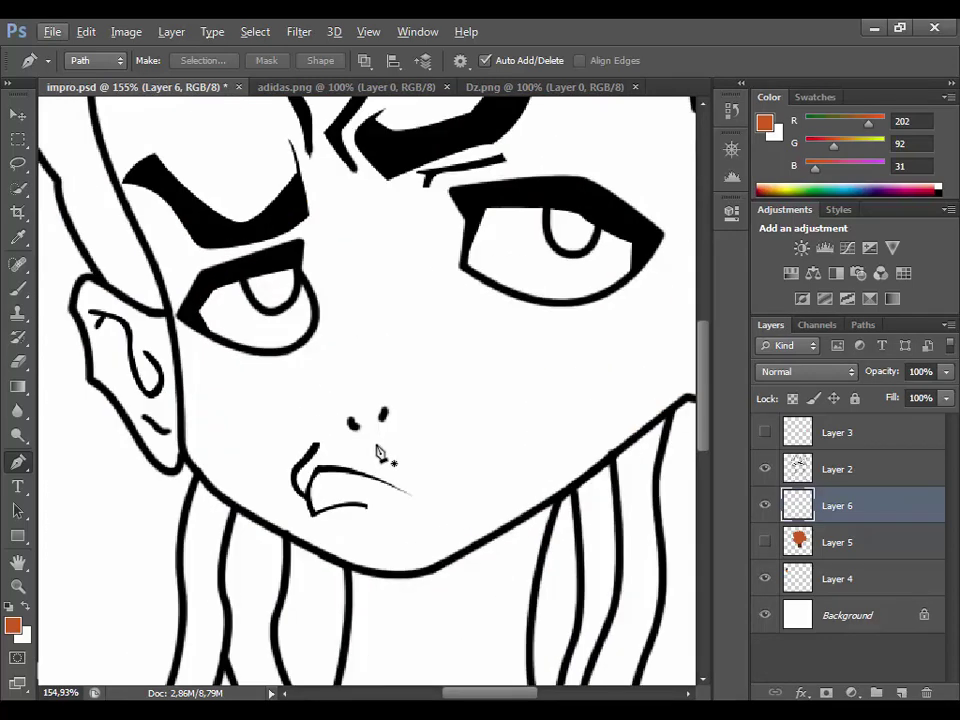
{"action": "left_click", "coordinate": [369, 443]}
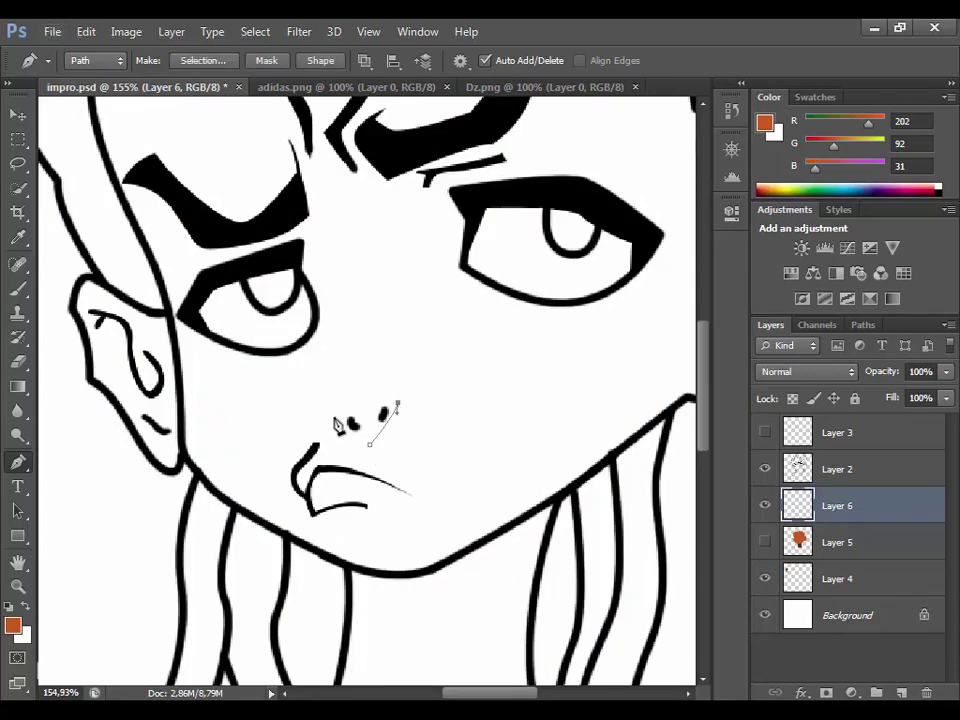
{"action": "left_click", "coordinate": [337, 408]}
{"action": "left_click", "coordinate": [12, 625]}
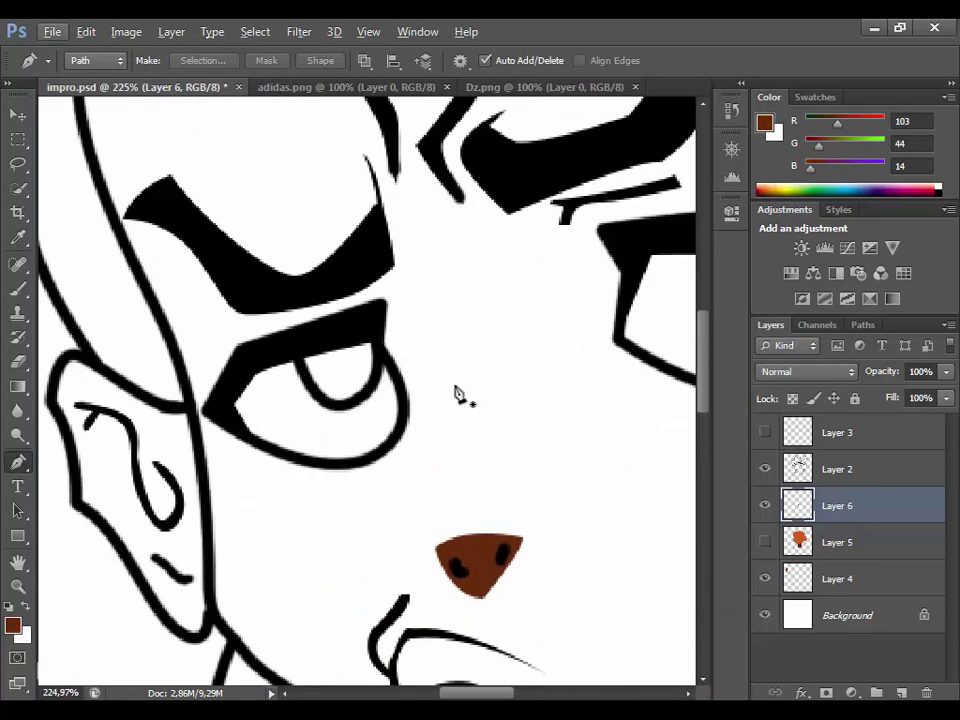
Draw a curve over the nose top and stroke it as an orange highlight.
{"action": "left_click", "coordinate": [455, 386]}
{"action": "left_click_drag", "start_coordinate": [449, 508], "coordinate": [424, 536]}
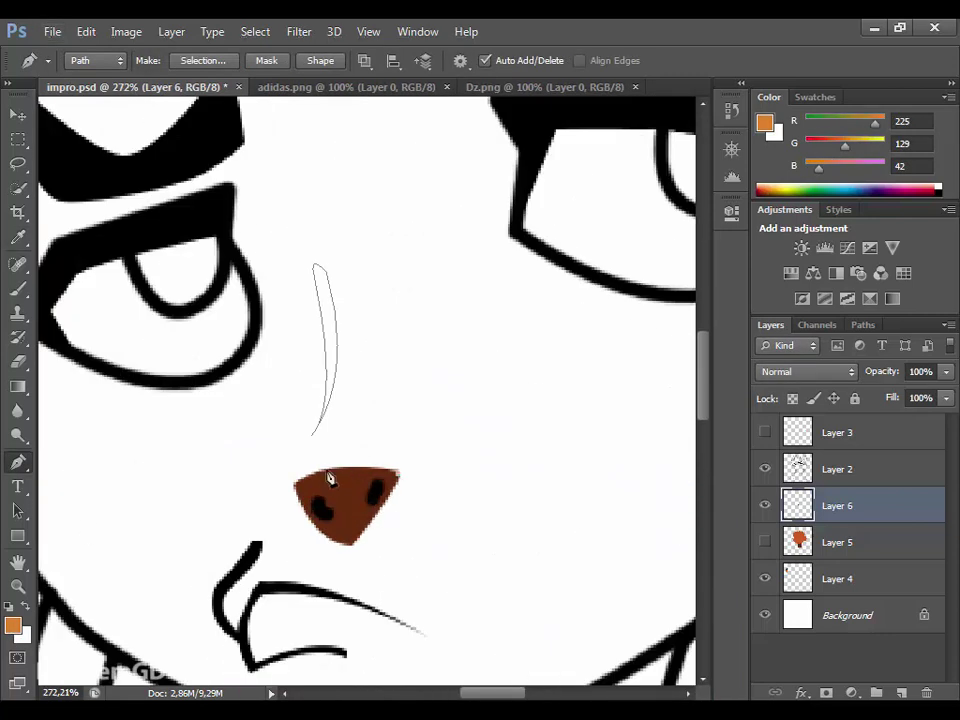
{"action": "left_click_drag", "start_coordinate": [302, 487], "coordinate": [246, 506]}
{"action": "left_click_drag", "start_coordinate": [398, 470], "coordinate": [422, 489]}
{"action": "right_click", "coordinate": [422, 505]}
{"action": "left_click", "coordinate": [462, 200]}
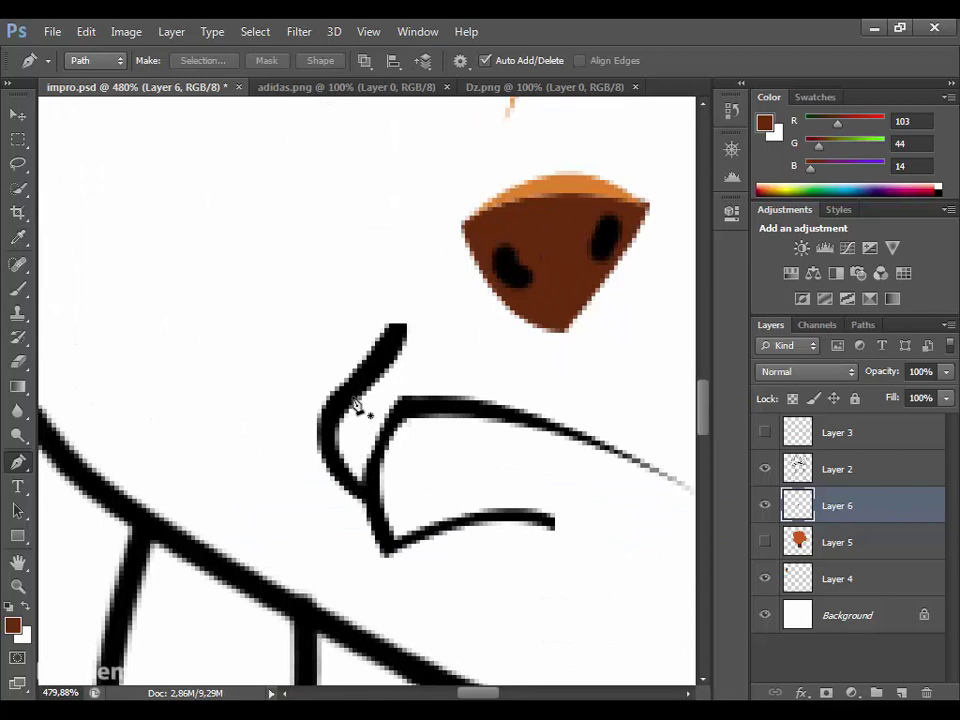
Finish the upper lip path and fill it dark brown.
{"action": "left_click_drag", "start_coordinate": [687, 487], "coordinate": [540, 635]}
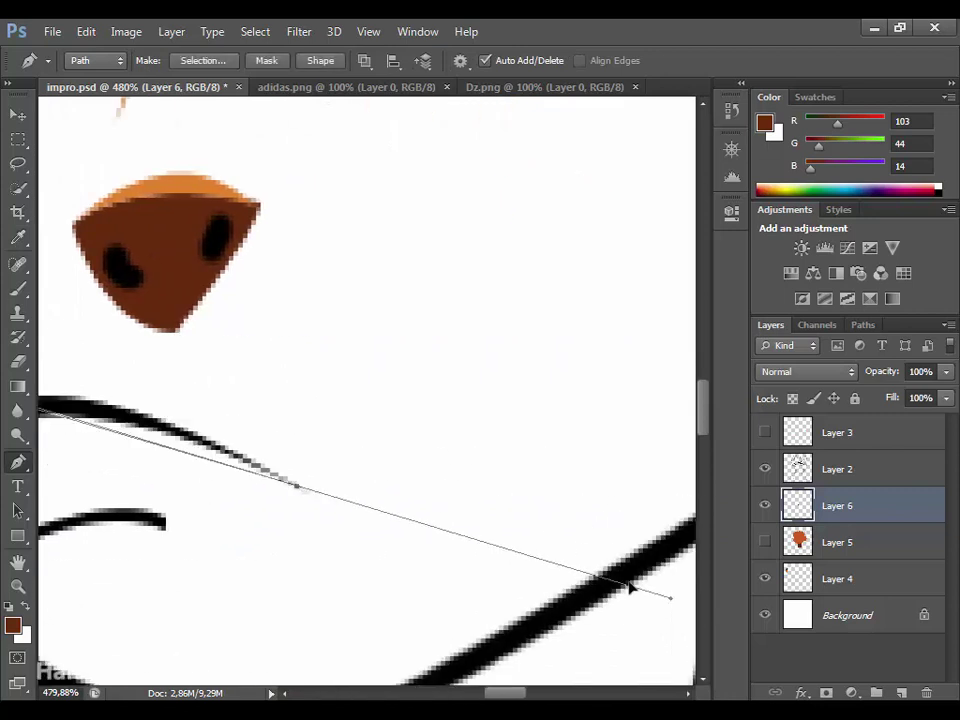
{"action": "left_click", "coordinate": [297, 488]}
{"action": "scroll", "coordinate": [265, 633], "scroll_direction": "left", "scroll_amount": 5}
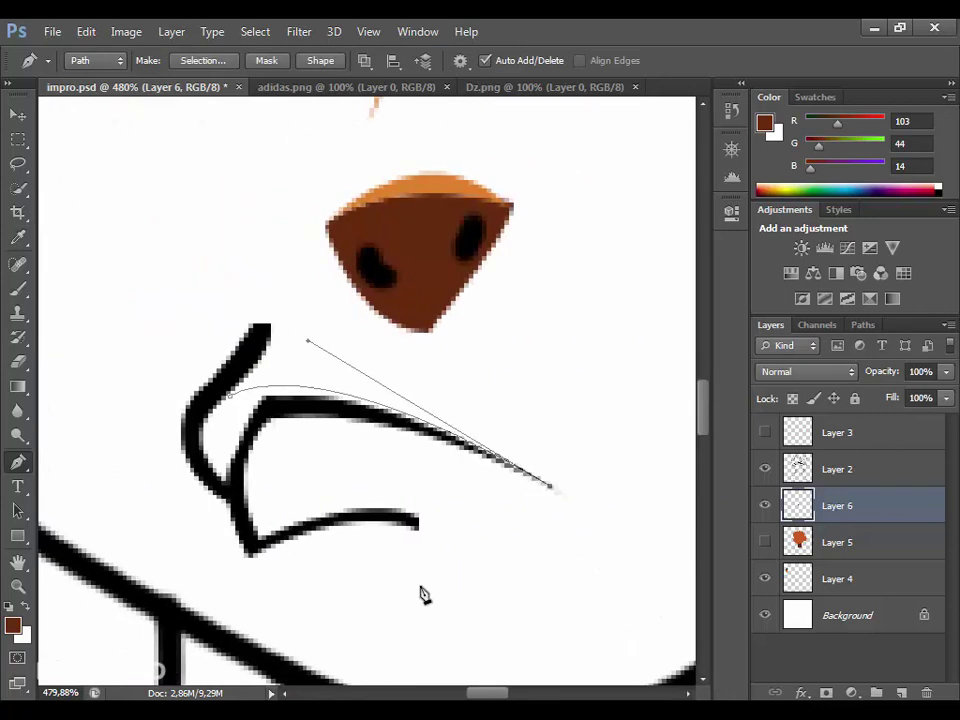
{"action": "mouse_move", "coordinate": [258, 412]}
{"action": "left_mouse_down"}
{"action": "mouse_move", "coordinate": [233, 503]}
{"action": "mouse_move", "coordinate": [246, 490]}
{"action": "left_mouse_up"}
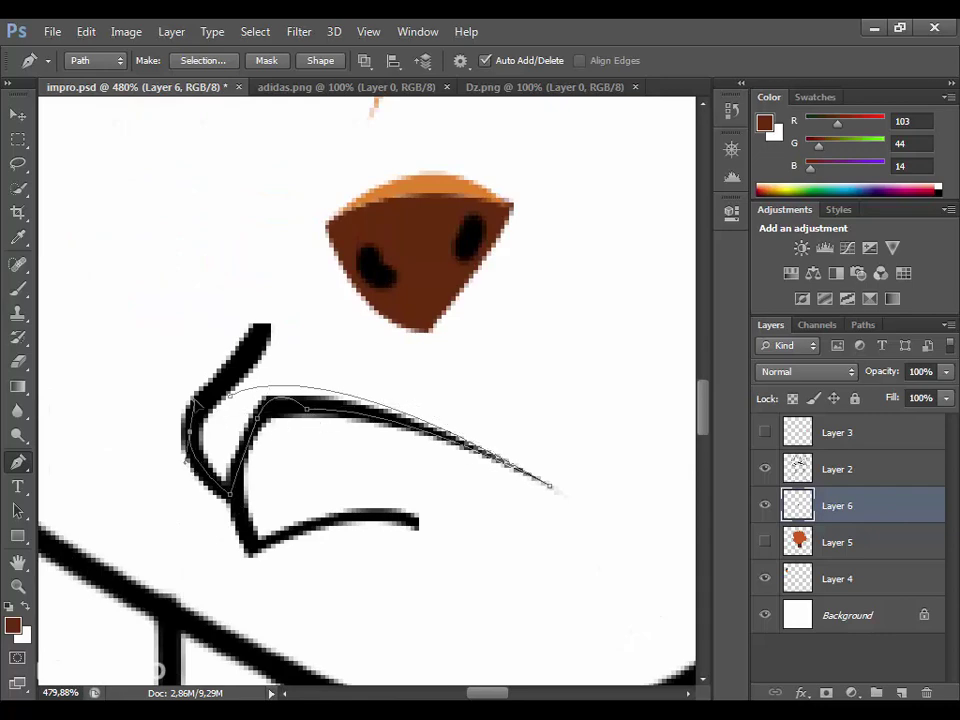
{"action": "right_click", "coordinate": [338, 519]}
{"action": "left_click", "coordinate": [606, 186]}
{"action": "scroll", "coordinate": [443, 446], "scroll_direction": "down", "scroll_amount": 5}
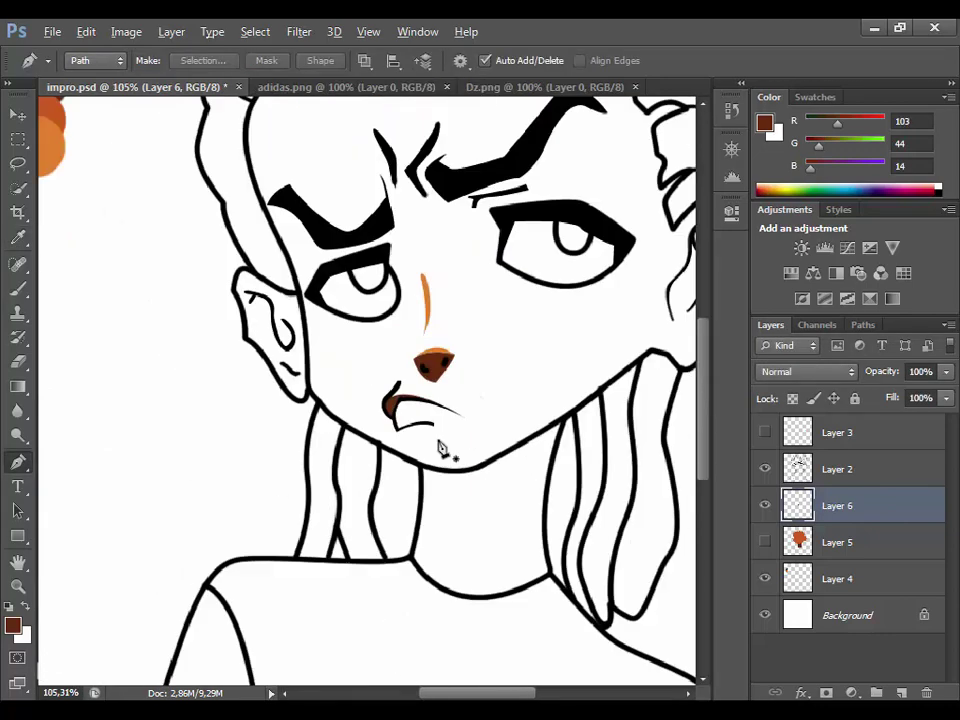
{"action": "scroll", "coordinate": [427, 365], "scroll_direction": "up", "scroll_amount": 6}
{"action": "right_click", "coordinate": [363, 423]}
{"action": "left_click", "coordinate": [606, 186]}
Trace the lower lip shape from the mouth corner along the stroke.
{"action": "scroll", "coordinate": [505, 458], "scroll_direction": "down", "scroll_amount": 2}
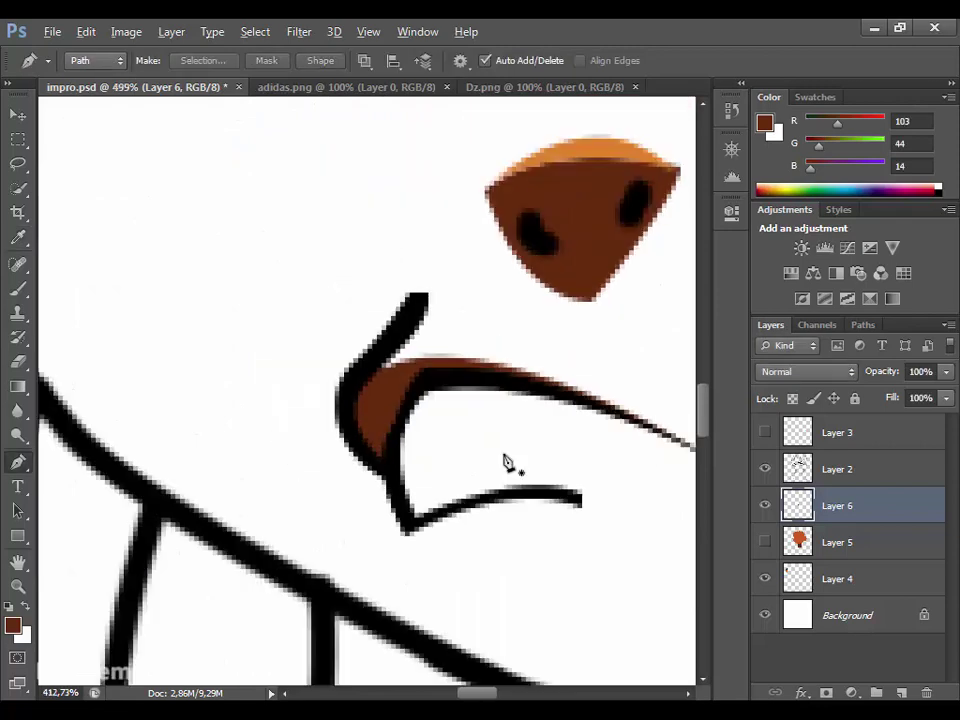
{"action": "scroll", "coordinate": [505, 458], "scroll_direction": "down", "scroll_amount": 4}
{"action": "scroll", "coordinate": [541, 585], "scroll_direction": "up", "scroll_amount": 5}
{"action": "scroll", "coordinate": [541, 585], "scroll_direction": "up", "scroll_amount": 1}
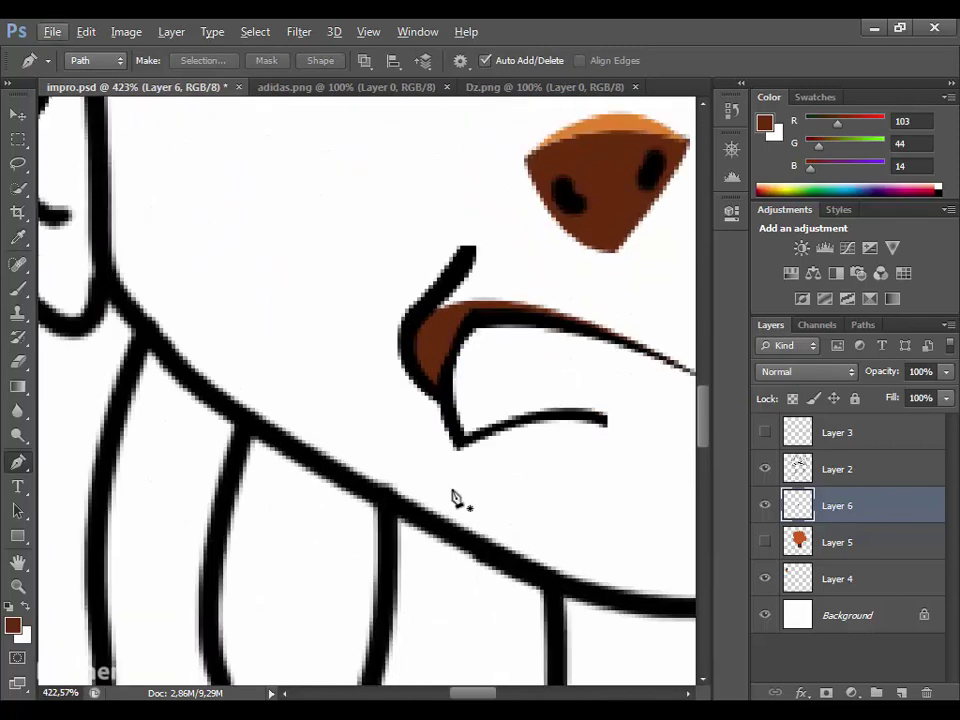
{"action": "scroll", "coordinate": [455, 410], "scroll_direction": "up", "scroll_amount": 1}
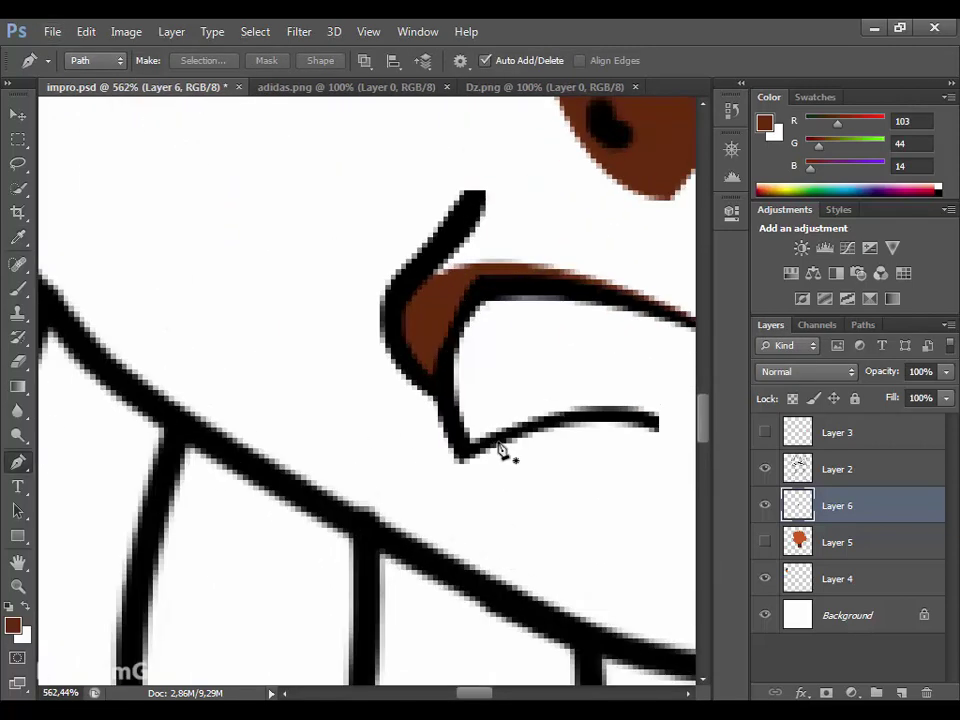
{"action": "left_click_drag", "start_coordinate": [495, 443], "coordinate": [529, 485]}
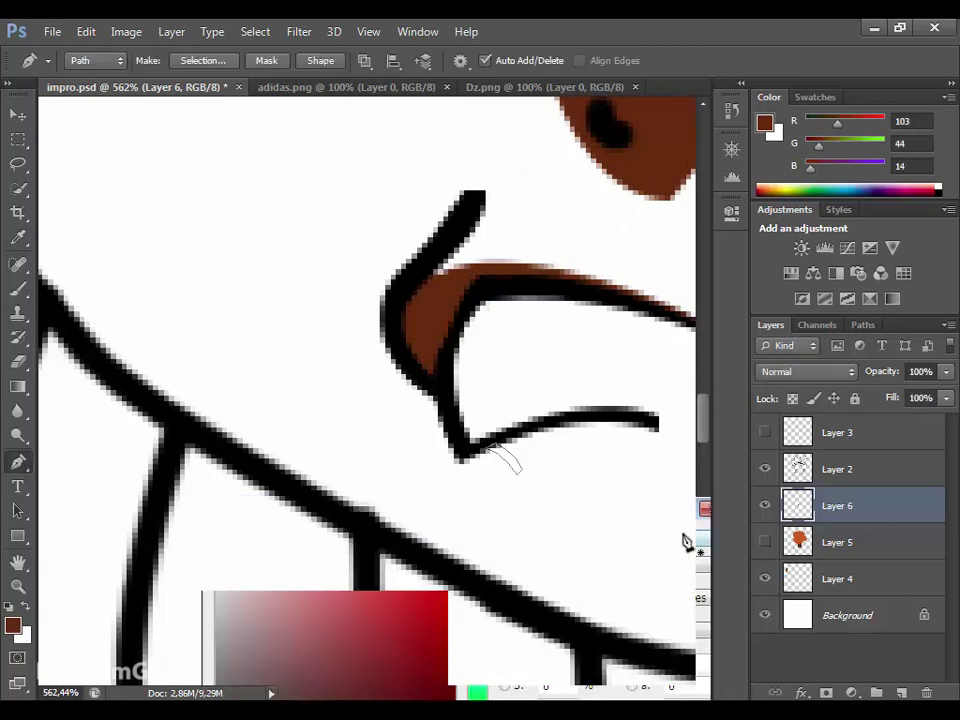
{"action": "left_click", "coordinate": [655, 431]}
{"action": "left_click_drag", "start_coordinate": [566, 443], "coordinate": [539, 490]}
{"action": "left_click_drag", "start_coordinate": [657, 433], "coordinate": [538, 433]}
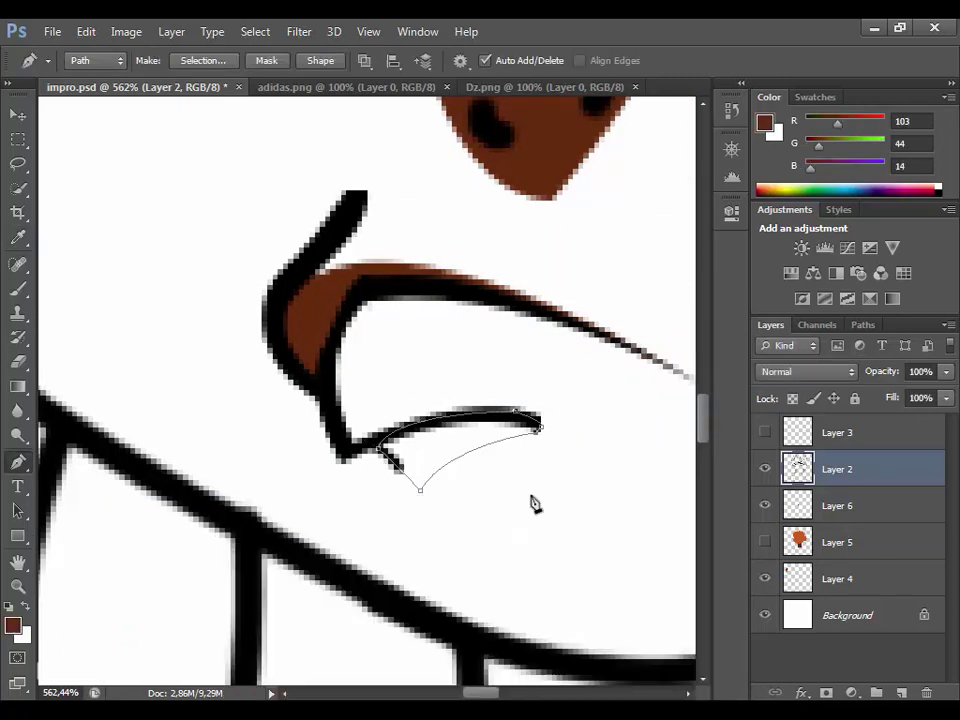
Fill the lower lip path dark brown on the colouring layer.
{"action": "left_click", "coordinate": [837, 505]}
{"action": "right_click", "coordinate": [525, 229]}
{"action": "left_click", "coordinate": [579, 169]}
{"action": "left_click", "coordinate": [610, 187]}
Trace a path along the lower lip line and fill it black on the line art layer.
{"action": "left_click", "coordinate": [374, 446]}
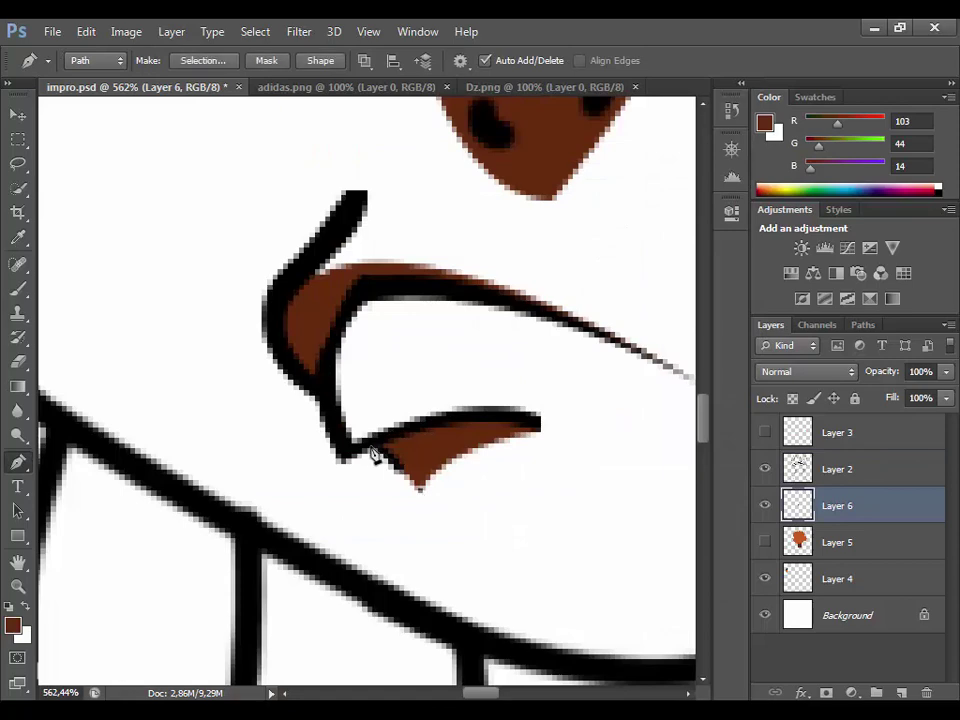
{"action": "left_click_drag", "start_coordinate": [418, 488], "coordinate": [413, 507]}
{"action": "left_click", "coordinate": [13, 626]}
{"action": "left_click", "coordinate": [662, 538]}
{"action": "left_click", "coordinate": [837, 469]}
{"action": "right_click", "coordinate": [366, 499]}
{"action": "left_click", "coordinate": [428, 152]}
Trace a curved path along the lip edge and fill it with black.
{"action": "left_click", "coordinate": [609, 187]}
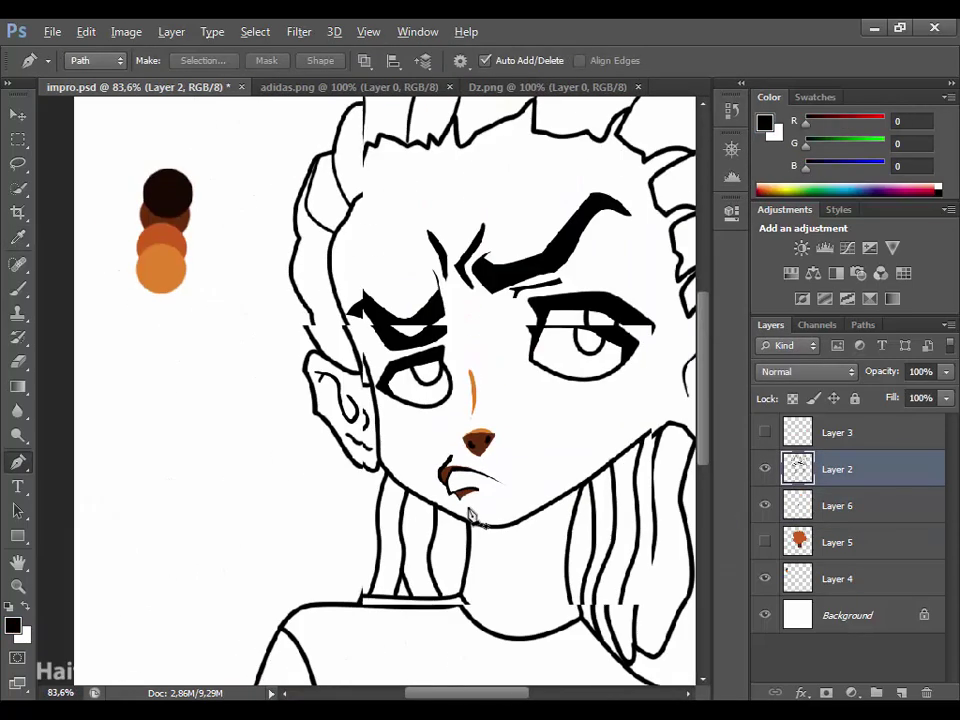
{"action": "scroll", "coordinate": [470, 513], "scroll_direction": "up", "scroll_amount": 10}
{"action": "left_click", "coordinate": [396, 407]}
{"action": "left_click_drag", "start_coordinate": [462, 508], "coordinate": [458, 533]}
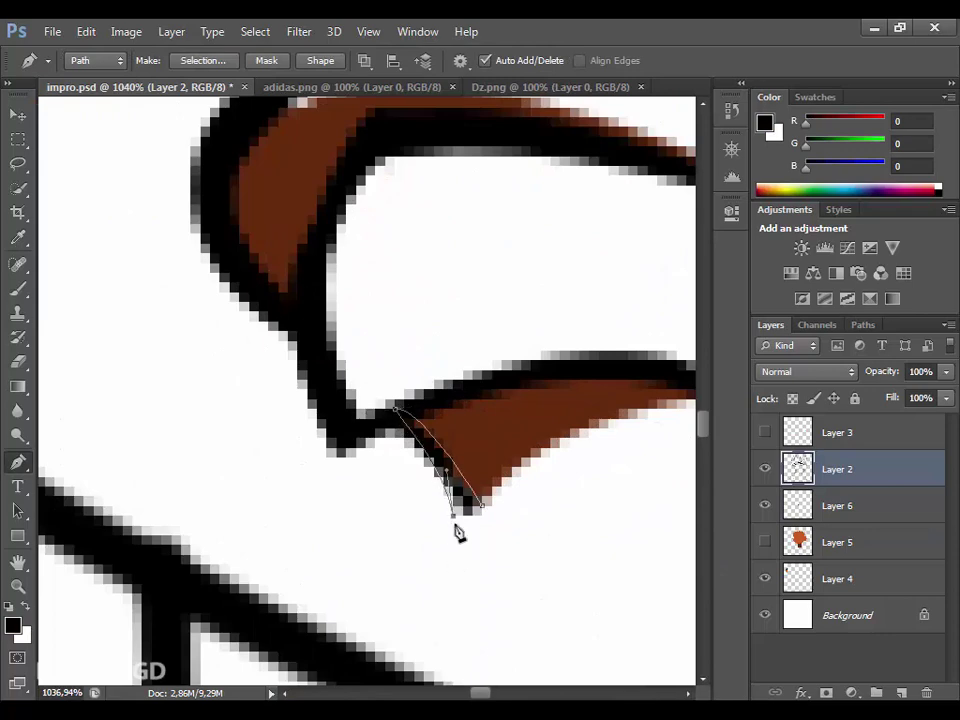
{"action": "right_click", "coordinate": [489, 506]}
{"action": "left_click", "coordinate": [520, 193]}
{"action": "left_click", "coordinate": [612, 192]}
{"action": "scroll", "coordinate": [403, 553], "scroll_direction": "down", "scroll_amount": 6}
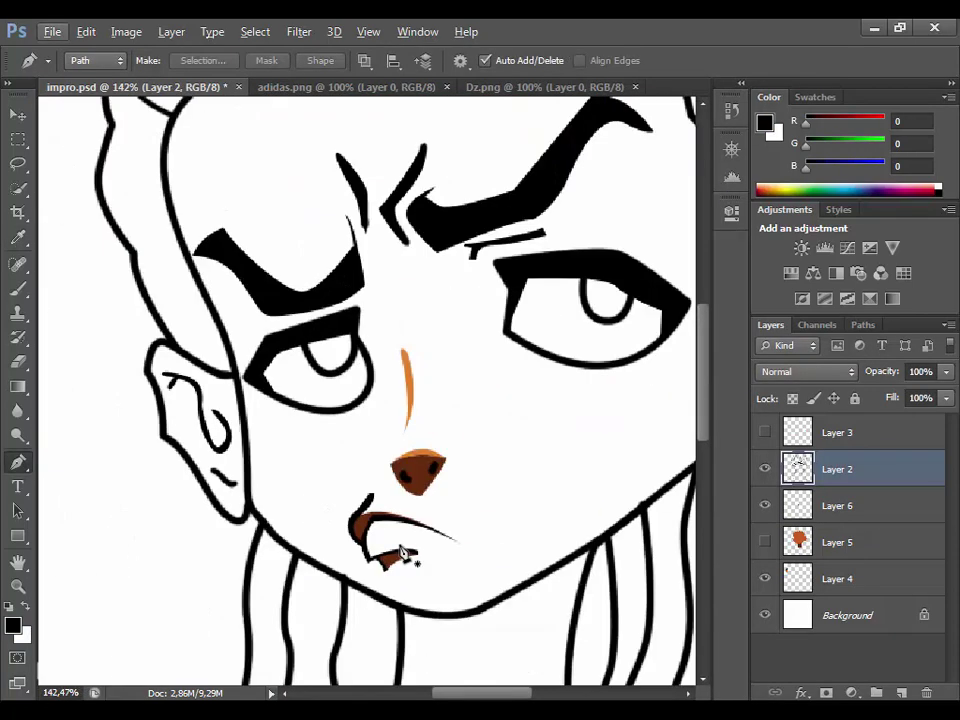
{"action": "scroll", "coordinate": [403, 553], "scroll_direction": "up", "scroll_amount": 5}
Set the foreground colour to orange and hide the line art layer.
{"action": "left_click", "coordinate": [13, 626]}
{"action": "left_click", "coordinate": [660, 536]}
{"action": "left_click", "coordinate": [837, 505]}
{"action": "left_click", "coordinate": [765, 469]}
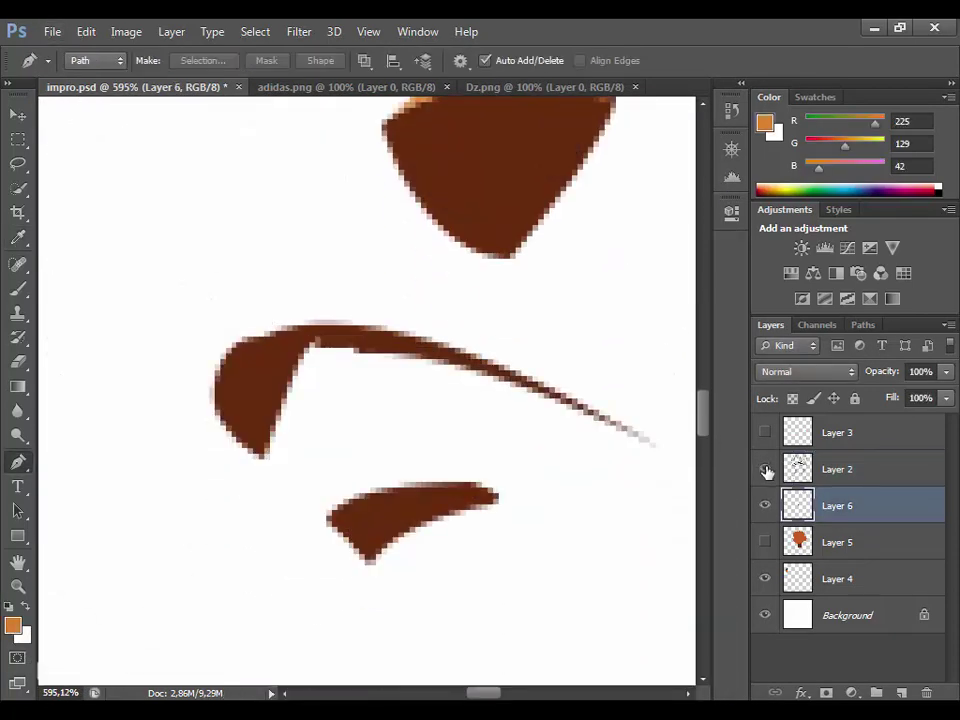
On new Layer 7, trace the upper lip highlight and fill it orange.
{"action": "left_click", "coordinate": [314, 252]}
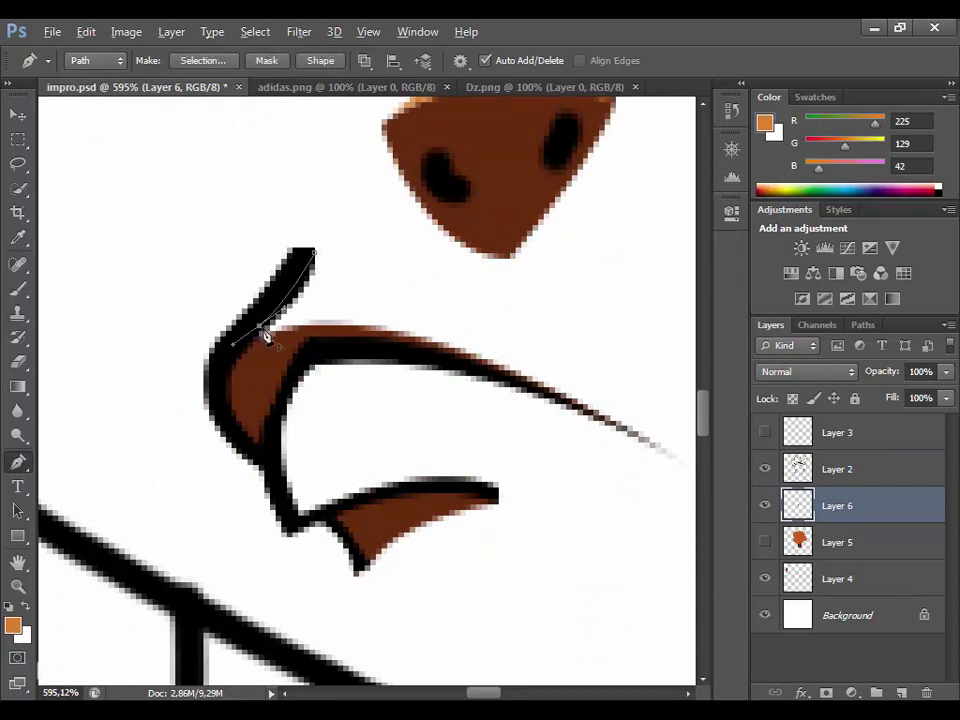
{"action": "left_click_drag", "start_coordinate": [258, 328], "coordinate": [273, 375]}
{"action": "left_click", "coordinate": [836, 533]}
{"action": "key", "text": "ctrl+shift+alt+n"}
{"action": "left_click_drag", "start_coordinate": [440, 346], "coordinate": [650, 455]}
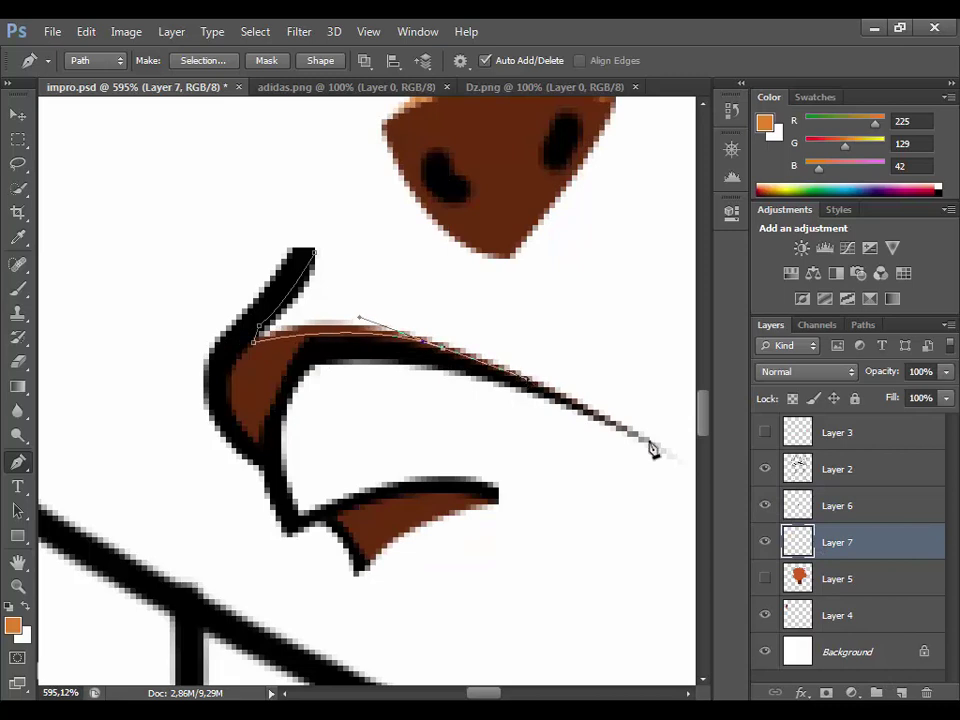
{"action": "left_click_drag", "start_coordinate": [319, 312], "coordinate": [135, 280]}
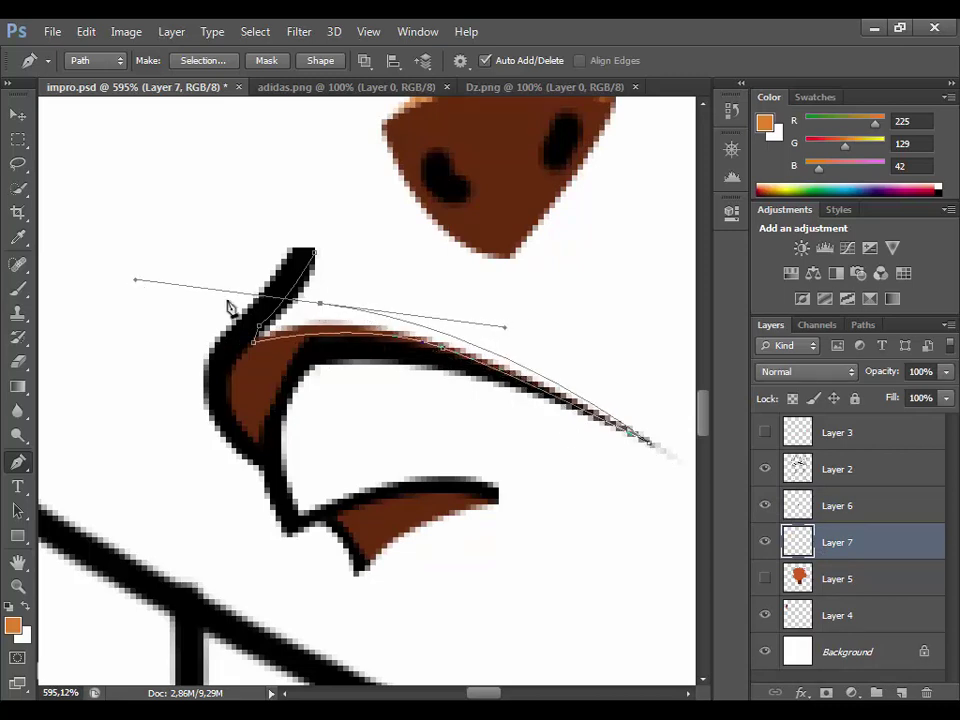
{"action": "left_click", "coordinate": [418, 31]}
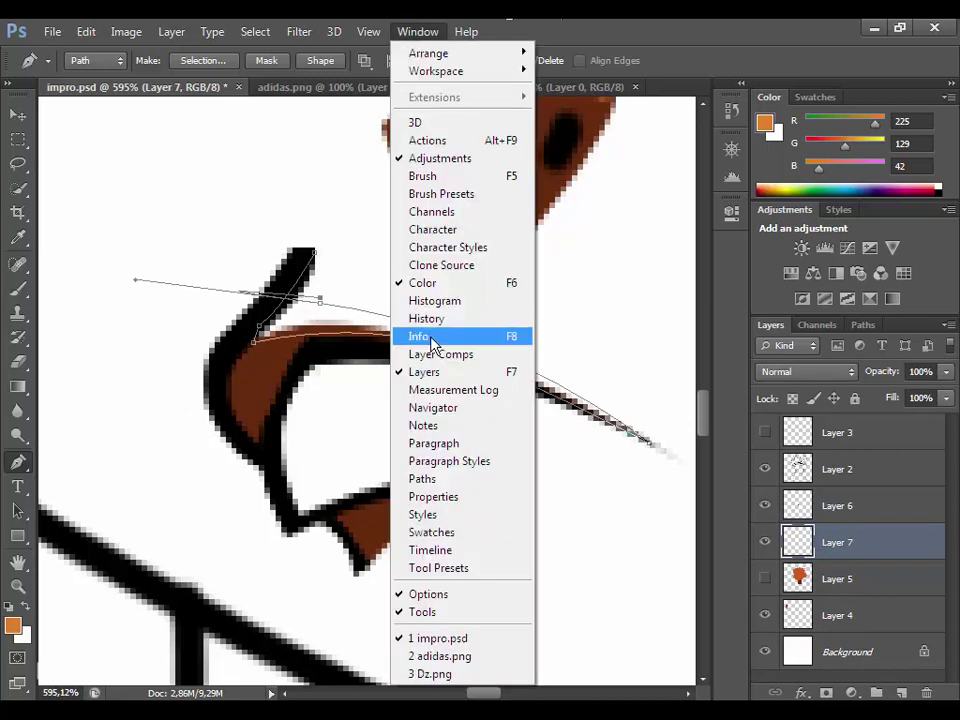
{"action": "left_click", "coordinate": [428, 315]}
{"action": "left_click", "coordinate": [320, 303]}
{"action": "left_click", "coordinate": [258, 330]}
{"action": "right_click", "coordinate": [345, 368]}
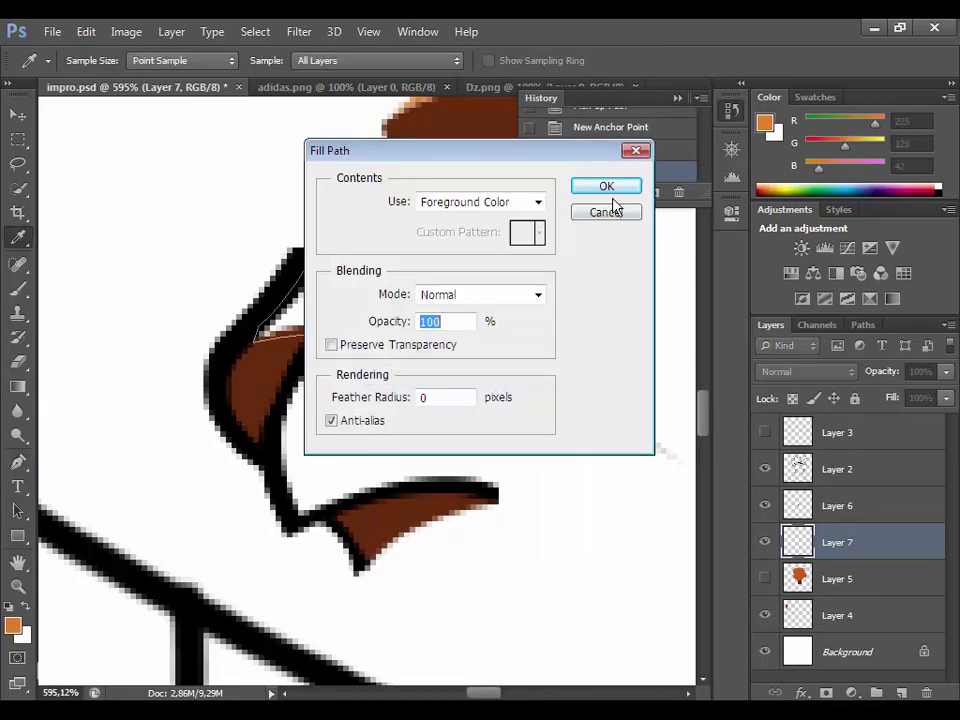
{"action": "left_click", "coordinate": [606, 187]}
Trace the lower lip's inner highlight and fill it orange.
{"action": "left_click", "coordinate": [331, 364]}
{"action": "left_click_drag", "start_coordinate": [314, 481], "coordinate": [343, 553]}
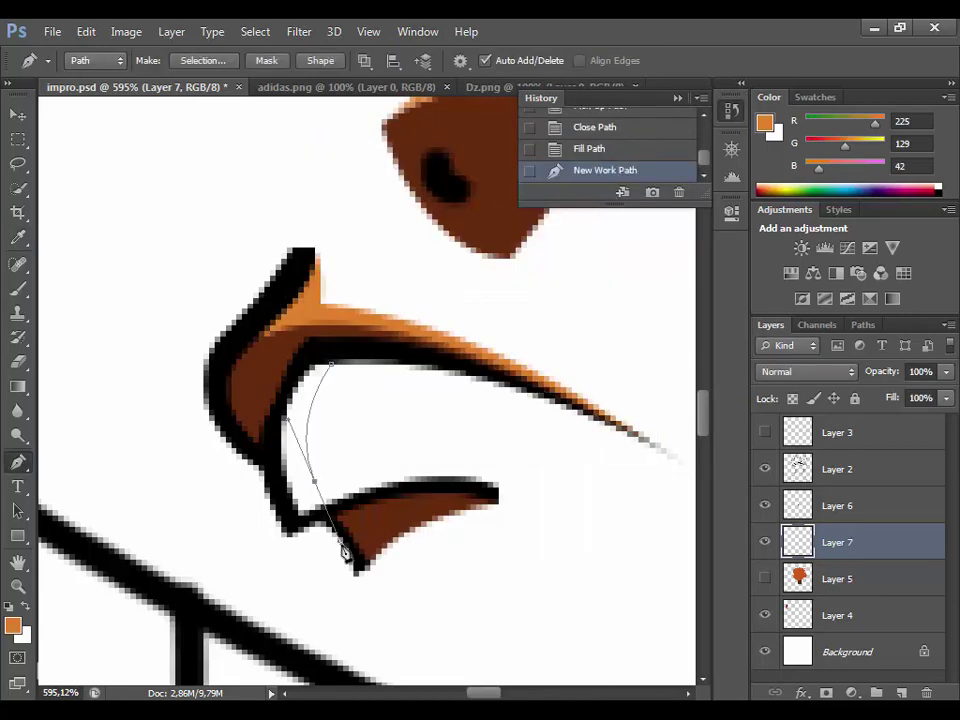
{"action": "left_click_drag", "start_coordinate": [494, 483], "coordinate": [522, 519]}
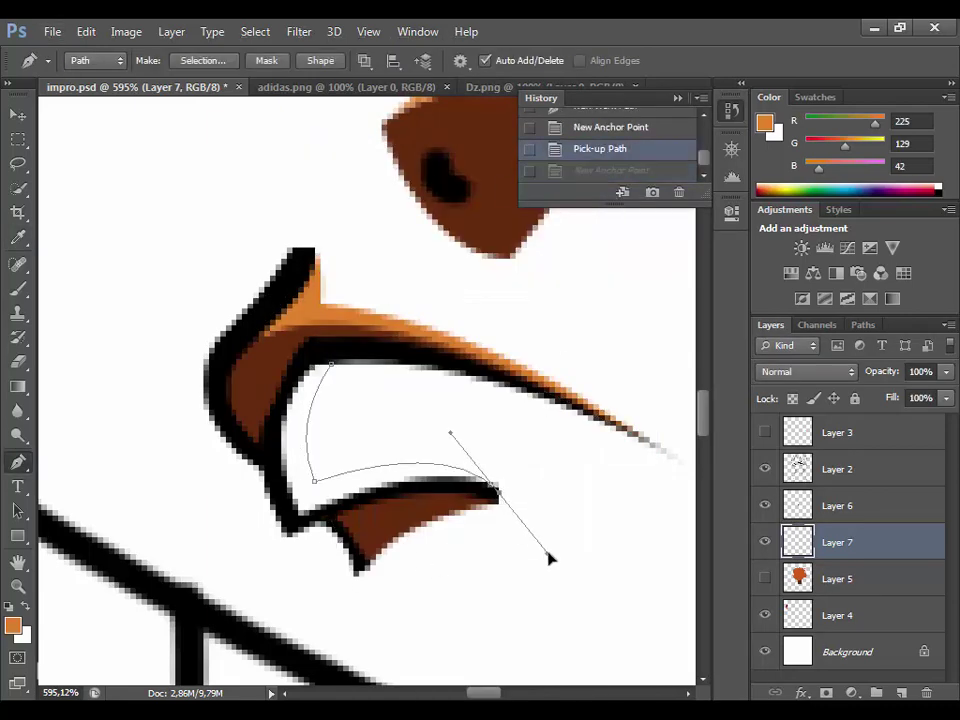
{"action": "left_click_drag", "start_coordinate": [277, 549], "coordinate": [330, 527]}
{"action": "left_click", "coordinate": [331, 364]}
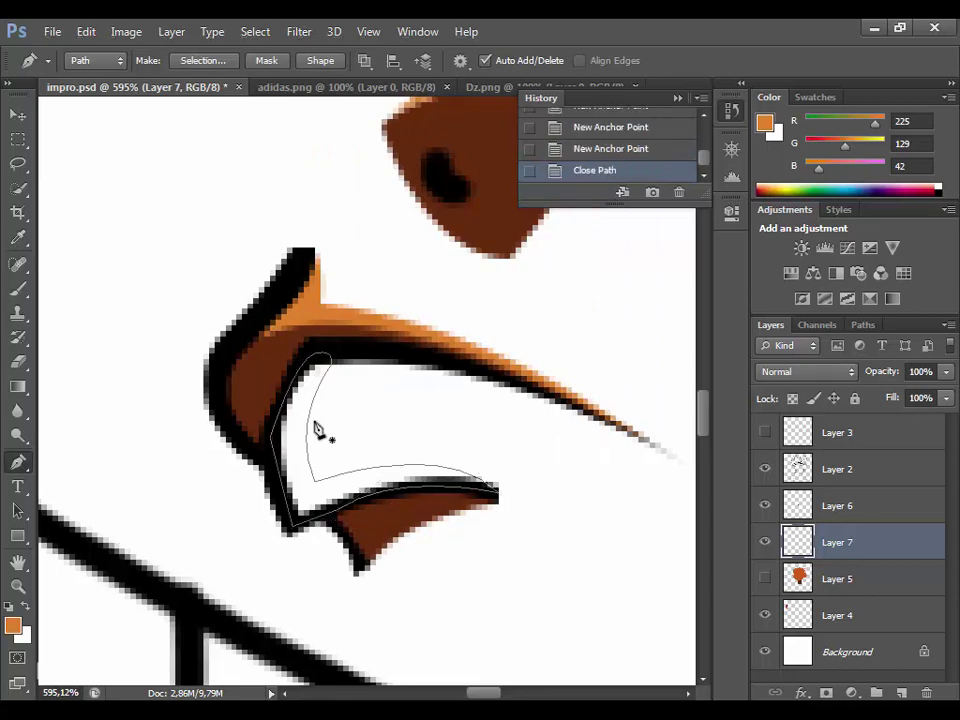
{"action": "right_click", "coordinate": [317, 429]}
{"action": "left_click", "coordinate": [320, 275]}
{"action": "left_click", "coordinate": [606, 187]}
Show the orange skin layer (Layer 5) again and save impro.psd.
{"action": "scroll", "coordinate": [323, 556], "scroll_direction": "down", "scroll_amount": 3}
{"action": "scroll", "coordinate": [323, 556], "scroll_direction": "down", "scroll_amount": 3}
{"action": "left_click", "coordinate": [765, 578]}
{"action": "scroll", "coordinate": [664, 568], "scroll_direction": "up", "scroll_amount": 3}
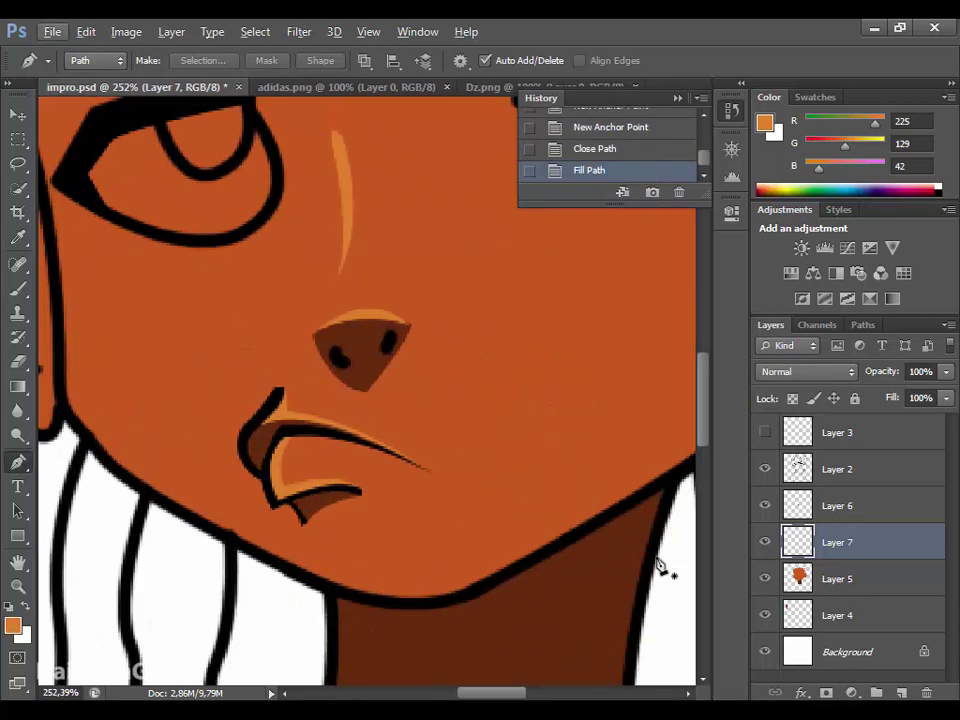
{"action": "scroll", "coordinate": [445, 570], "scroll_direction": "down", "scroll_amount": 3}
{"action": "scroll", "coordinate": [403, 451], "scroll_direction": "up", "scroll_amount": 1}
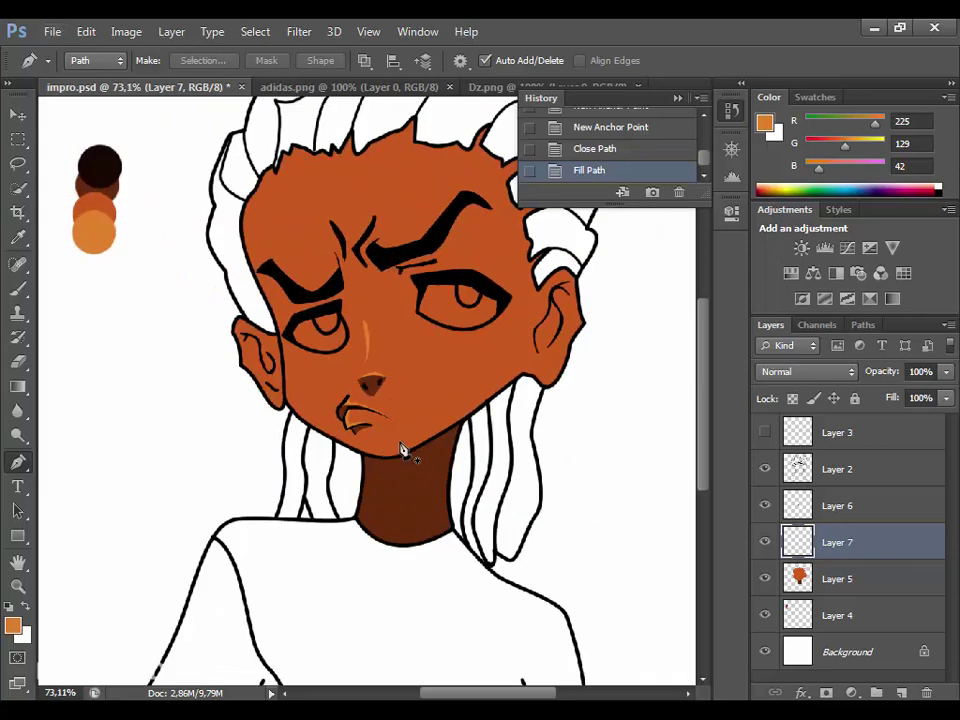
{"action": "scroll", "coordinate": [403, 451], "scroll_direction": "down", "scroll_amount": 2}
{"action": "scroll", "coordinate": [403, 451], "scroll_direction": "down", "scroll_amount": 1}
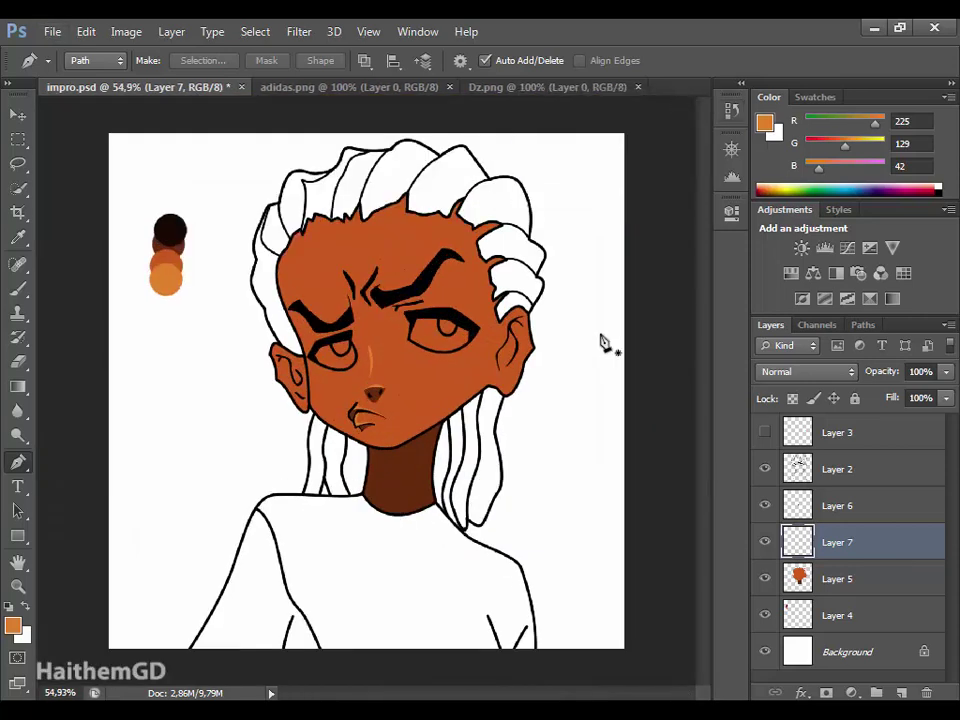
{"action": "scroll", "coordinate": [447, 357], "scroll_direction": "up", "scroll_amount": 4}
{"action": "key", "text": "ctrl+s"}
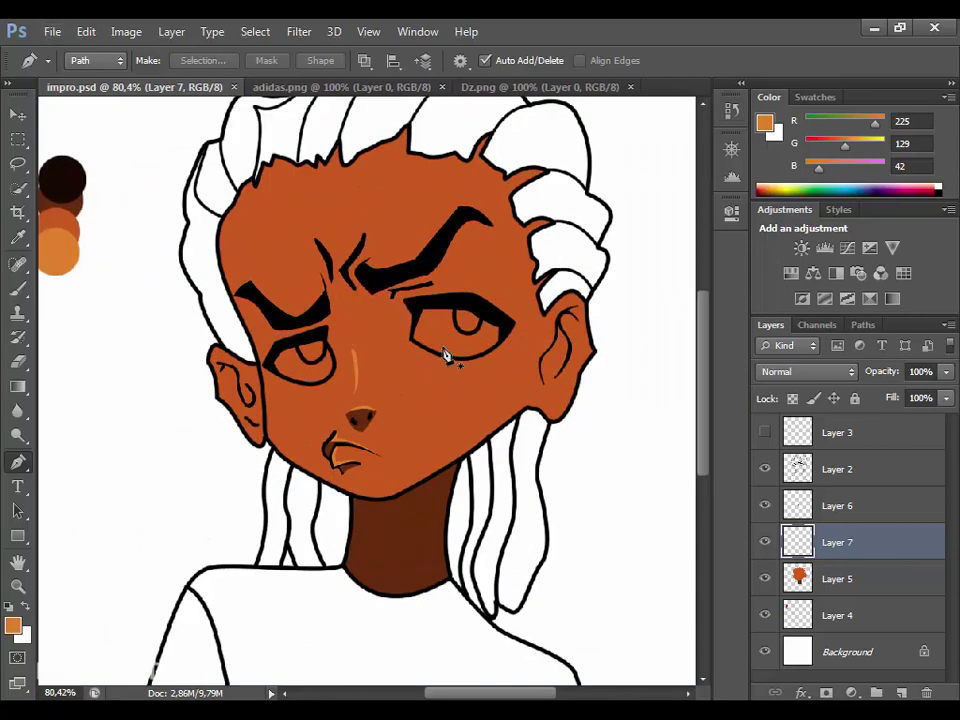
{"action": "scroll", "coordinate": [447, 357], "scroll_direction": "up", "scroll_amount": 1}
{"action": "scroll", "coordinate": [596, 395], "scroll_direction": "up", "scroll_amount": 5}
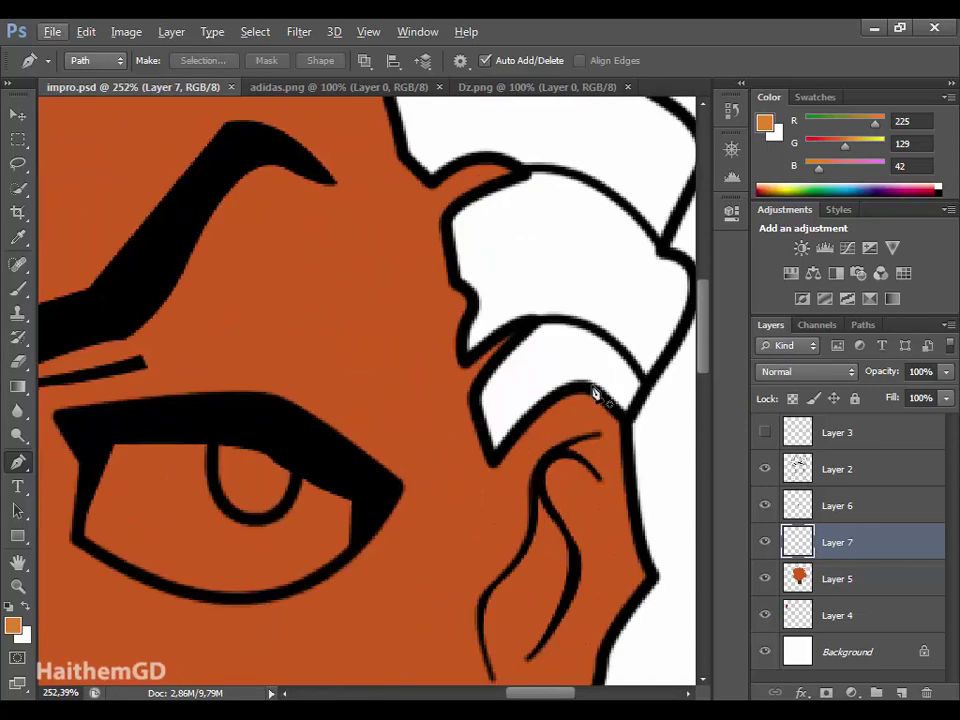
{"action": "scroll", "coordinate": [596, 395], "scroll_direction": "up", "scroll_amount": 2}
Add Layer 8 above the line art for the hair strand beside the ear.
{"action": "left_click", "coordinate": [449, 494]}
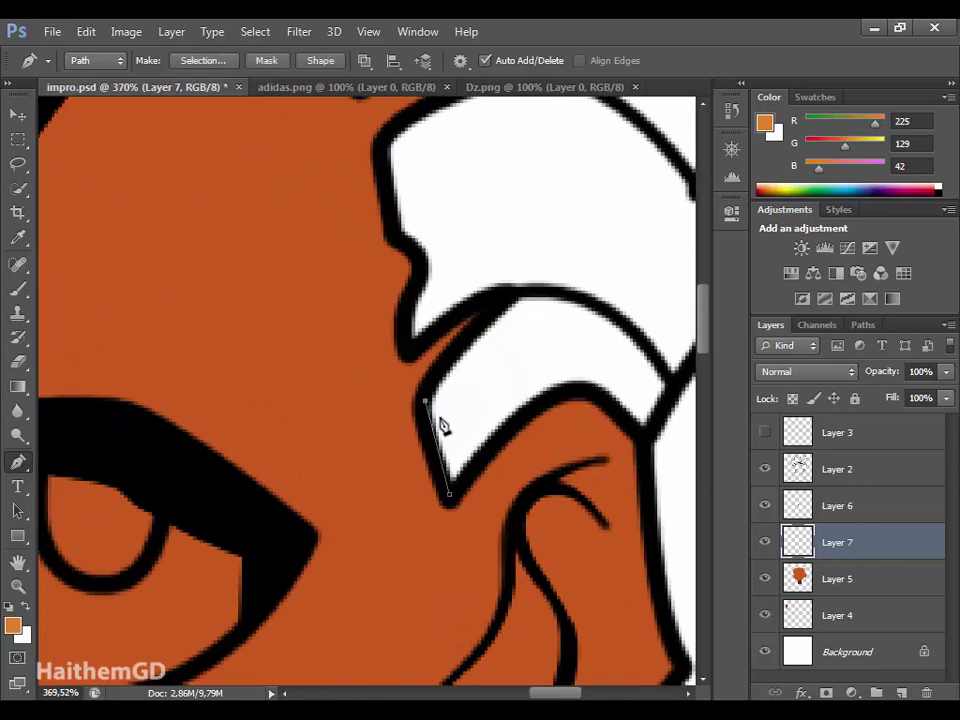
{"action": "scroll", "coordinate": [448, 428], "scroll_direction": "down", "scroll_amount": 3}
{"action": "scroll", "coordinate": [450, 426], "scroll_direction": "up", "scroll_amount": 2}
{"action": "left_click_drag", "start_coordinate": [465, 323], "coordinate": [496, 298]}
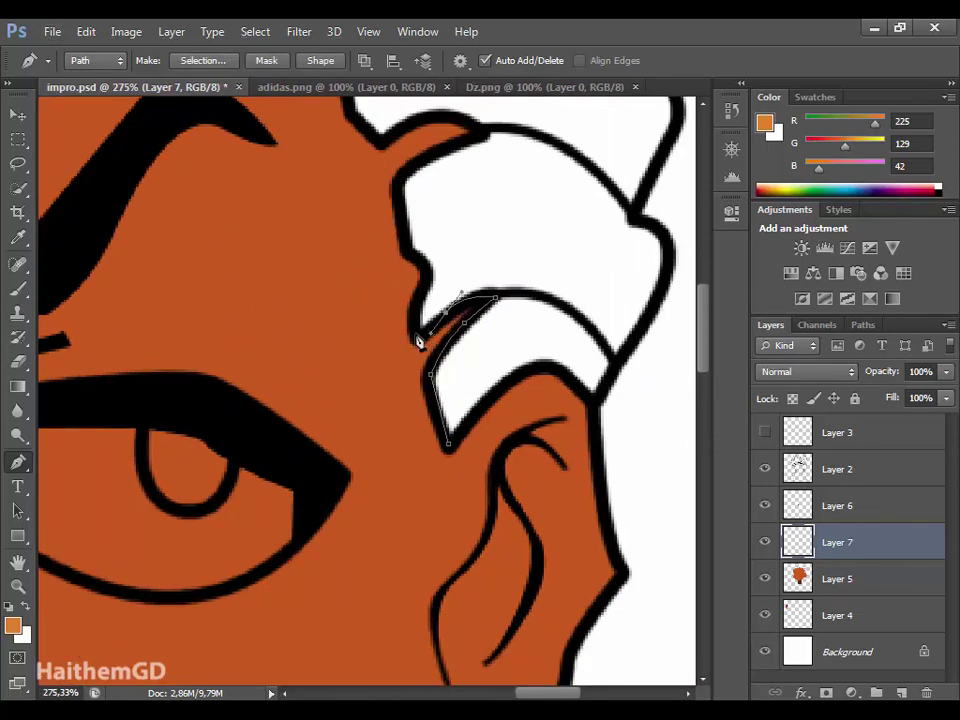
{"action": "left_click", "coordinate": [834, 478]}
{"action": "left_click", "coordinate": [901, 692]}
{"action": "scroll", "coordinate": [476, 541], "scroll_direction": "right", "scroll_amount": 3}
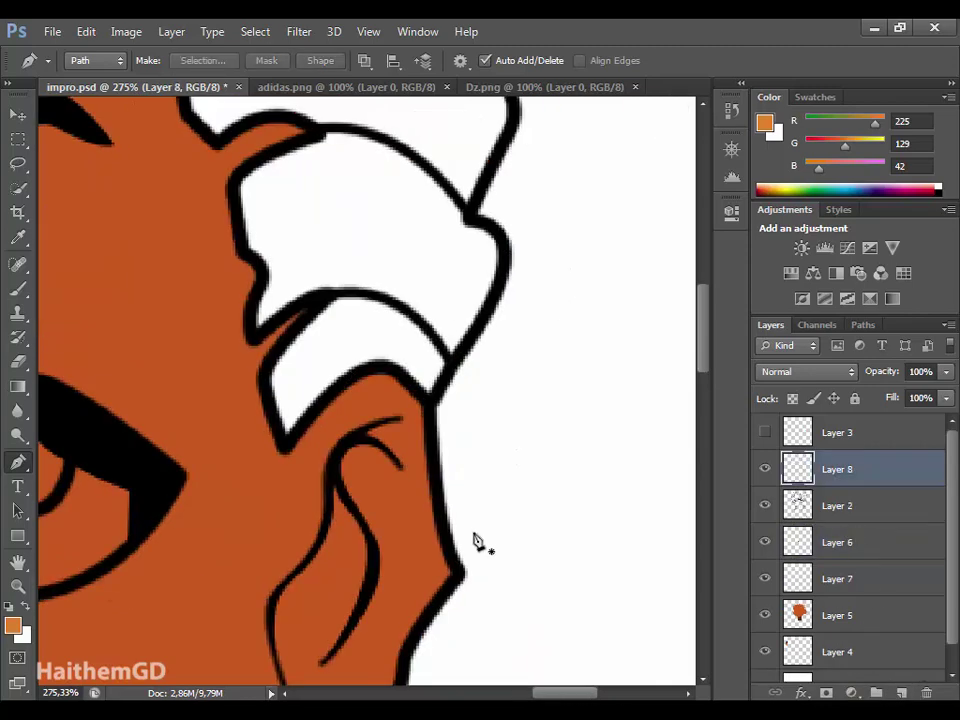
{"action": "scroll", "coordinate": [420, 404], "scroll_direction": "up", "scroll_amount": 3}
{"action": "scroll", "coordinate": [420, 404], "scroll_direction": "up", "scroll_amount": 2}
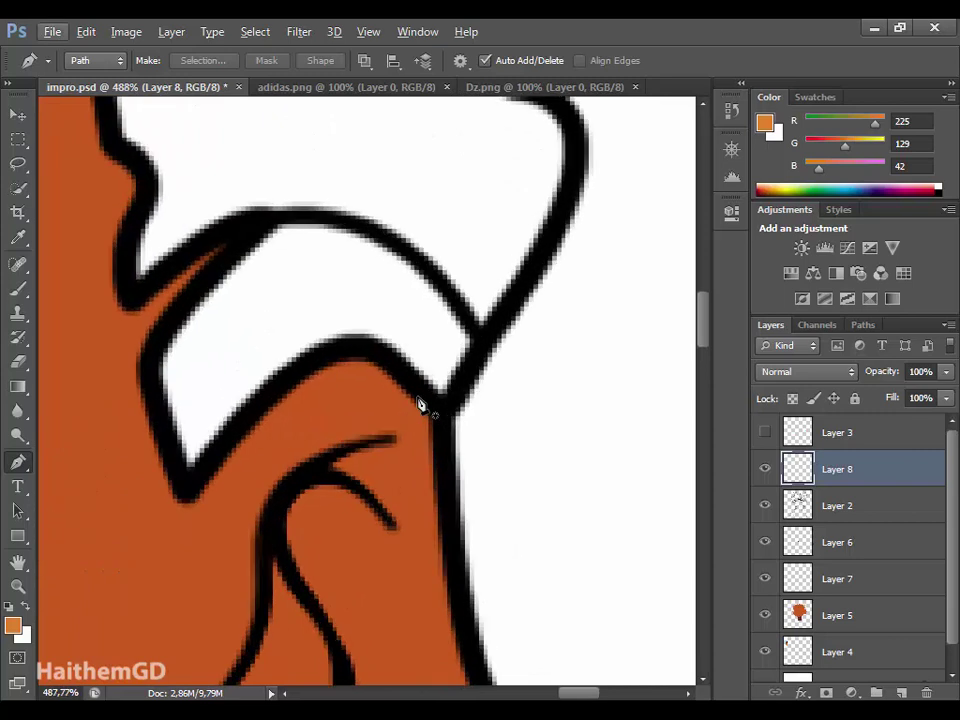
Trace a closed path around the strand and fill it near-black dark brown.
{"action": "left_click", "coordinate": [249, 273]}
{"action": "left_click_drag", "start_coordinate": [318, 228], "coordinate": [356, 246]}
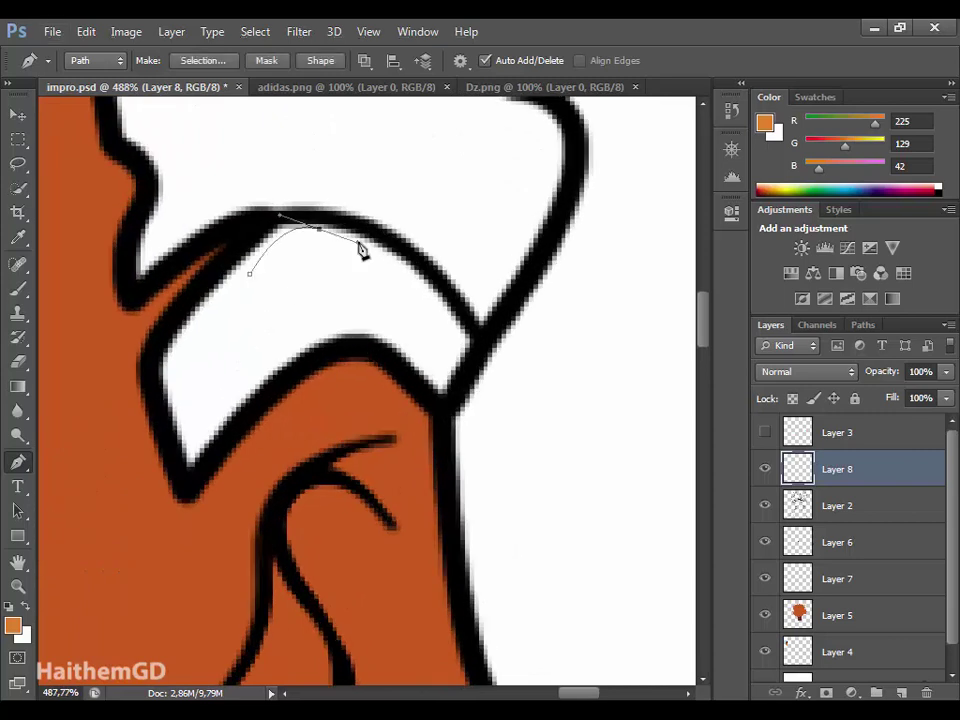
{"action": "left_click_drag", "start_coordinate": [467, 347], "coordinate": [497, 437]}
{"action": "left_click_drag", "start_coordinate": [328, 293], "coordinate": [295, 323]}
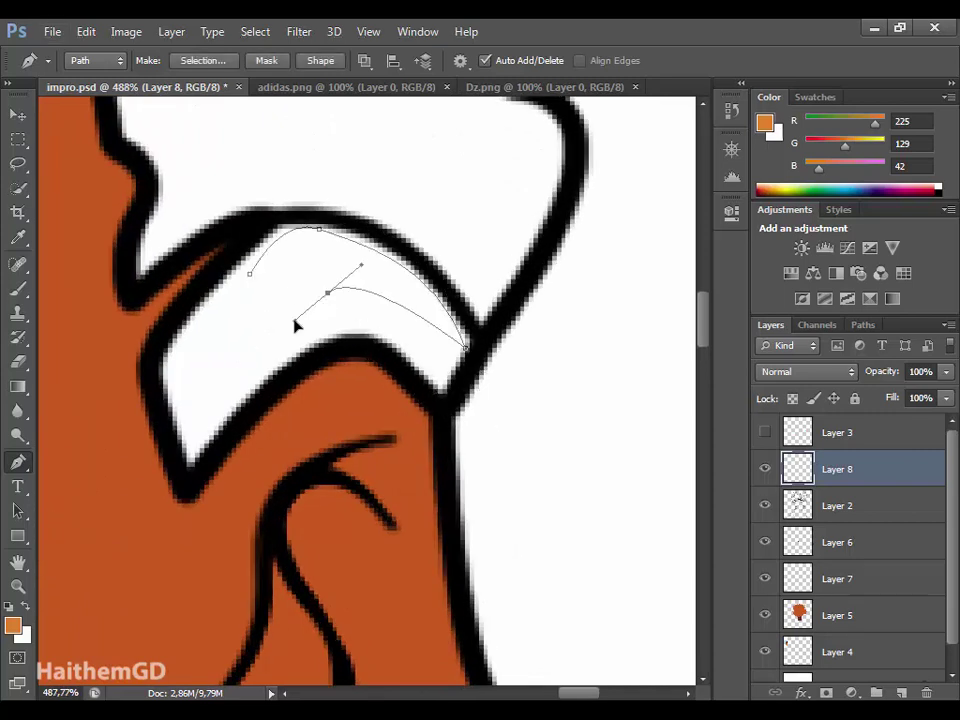
{"action": "left_click", "coordinate": [250, 275]}
{"action": "left_click", "coordinate": [13, 626]}
{"action": "left_click_drag", "start_coordinate": [341, 591], "coordinate": [476, 628]}
{"action": "left_click", "coordinate": [659, 385]}
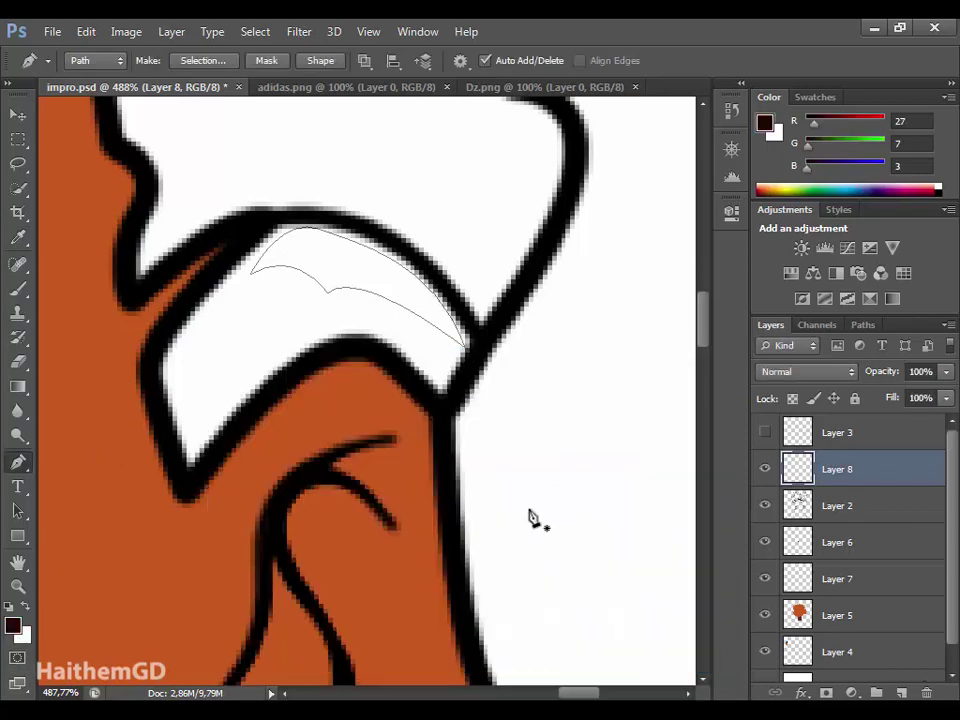
{"action": "right_click", "coordinate": [370, 285]}
{"action": "left_click", "coordinate": [440, 142]}
{"action": "left_click", "coordinate": [606, 185]}
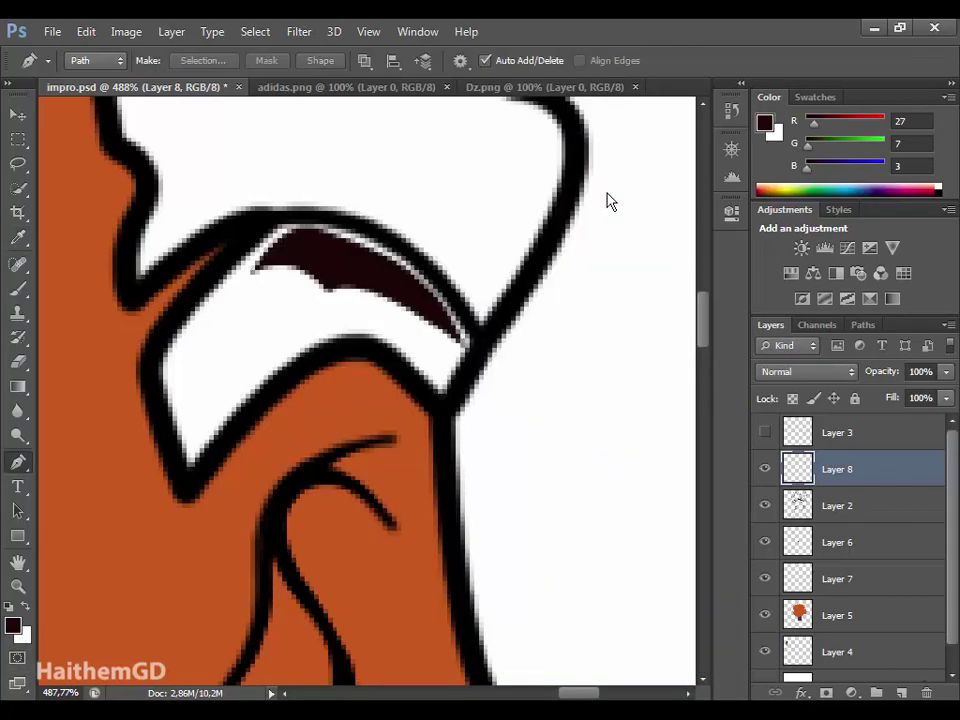
Fill the strand's highlight path with lighter brown 633931.
{"action": "left_click", "coordinate": [14, 624]}
{"action": "mouse_move", "coordinate": [390, 590]}
{"action": "left_mouse_down"}
{"action": "mouse_move", "coordinate": [349, 536]}
{"action": "mouse_move", "coordinate": [335, 542]}
{"action": "left_mouse_up"}
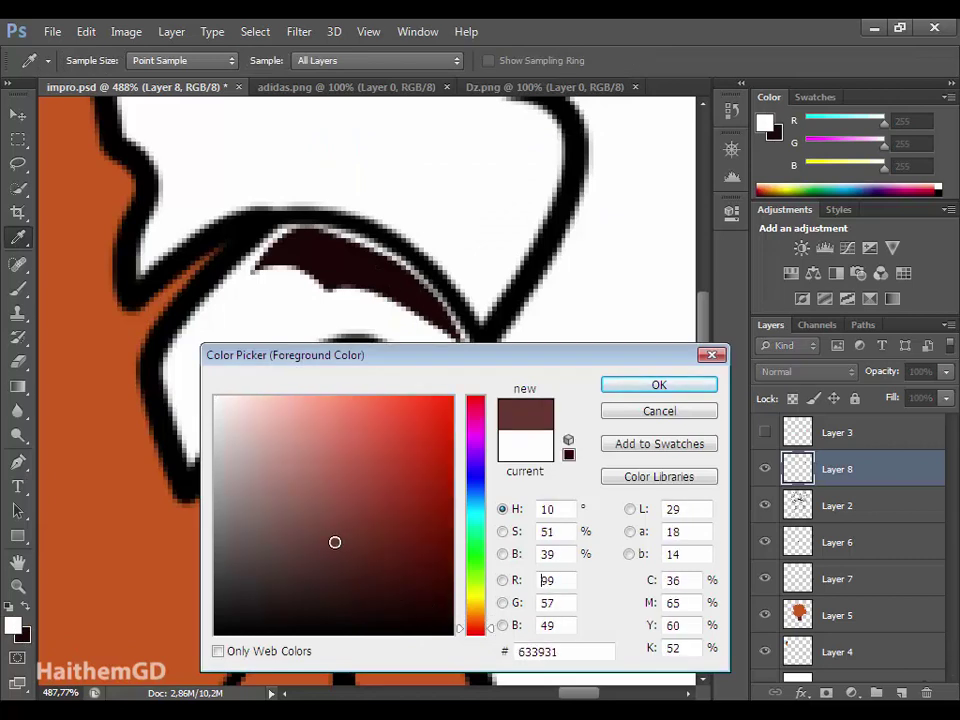
{"action": "left_click", "coordinate": [657, 386]}
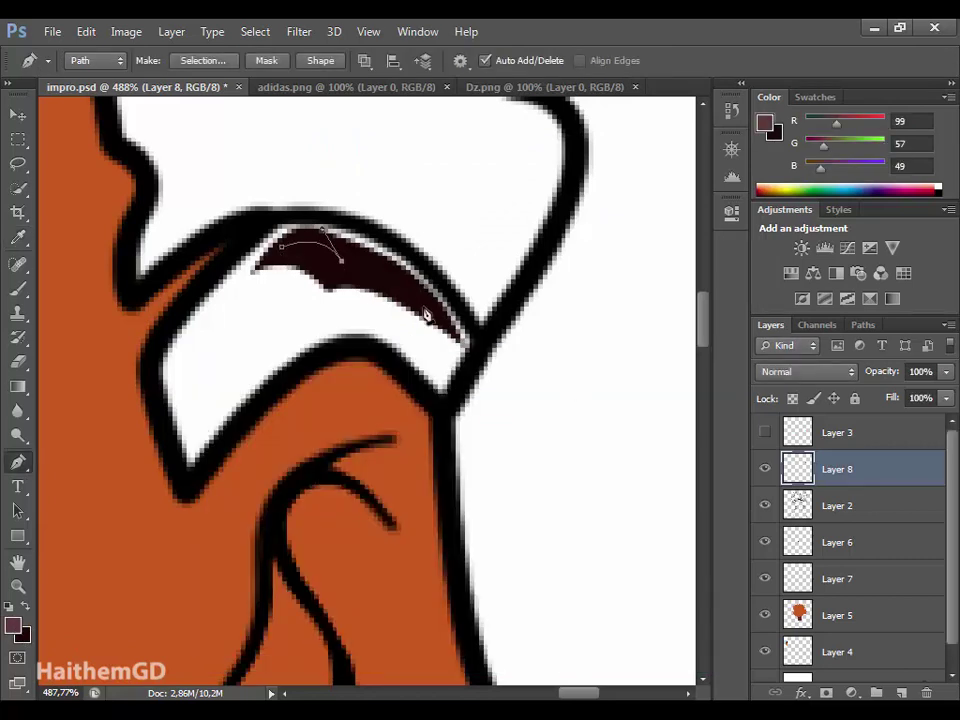
{"action": "right_click", "coordinate": [489, 371]}
{"action": "left_click", "coordinate": [540, 226]}
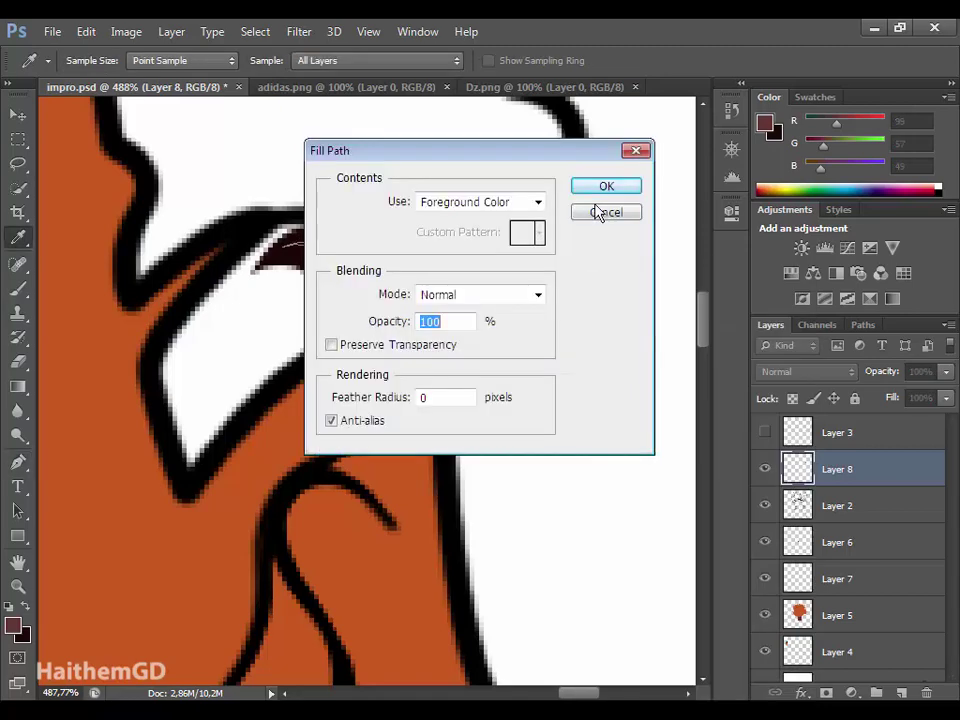
{"action": "left_click", "coordinate": [598, 213]}
{"action": "scroll", "coordinate": [251, 360], "scroll_direction": "up", "scroll_amount": 5}
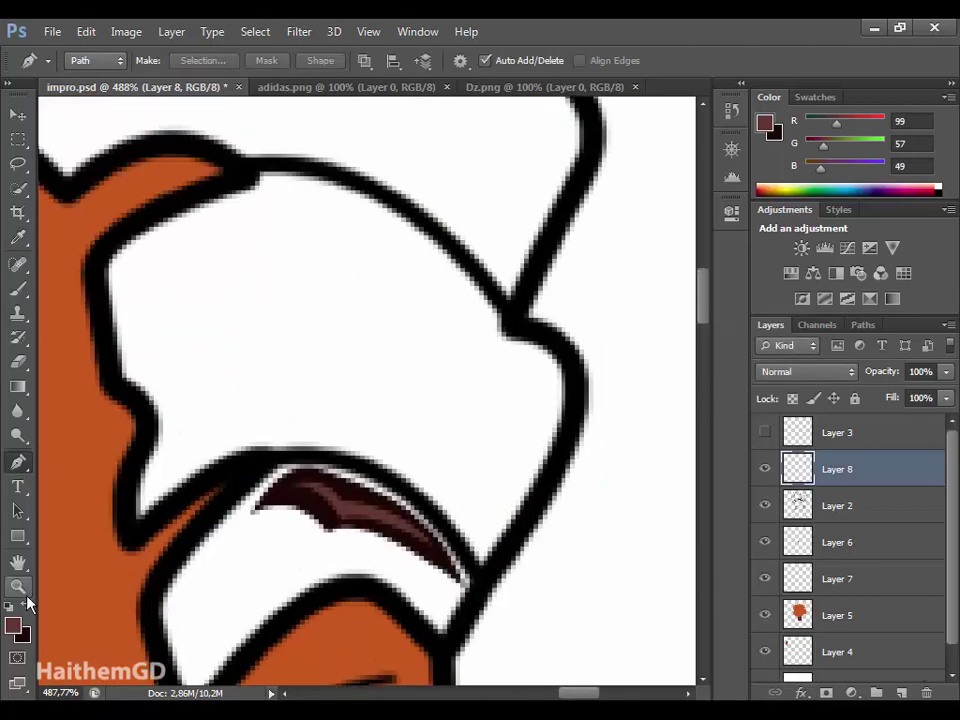
Trace a closed path around the curved right-side strand and fill it dark brown.
{"action": "left_click", "coordinate": [122, 262]}
{"action": "left_click_drag", "start_coordinate": [332, 193], "coordinate": [405, 236]}
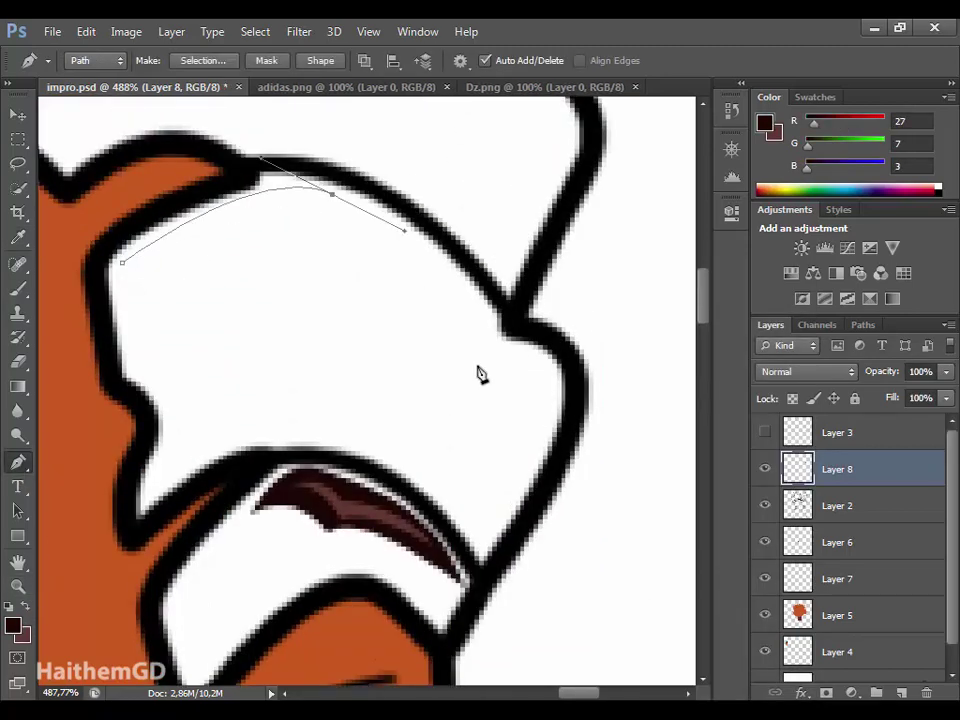
{"action": "left_click_drag", "start_coordinate": [502, 349], "coordinate": [533, 364]}
{"action": "left_click_drag", "start_coordinate": [538, 418], "coordinate": [527, 447]}
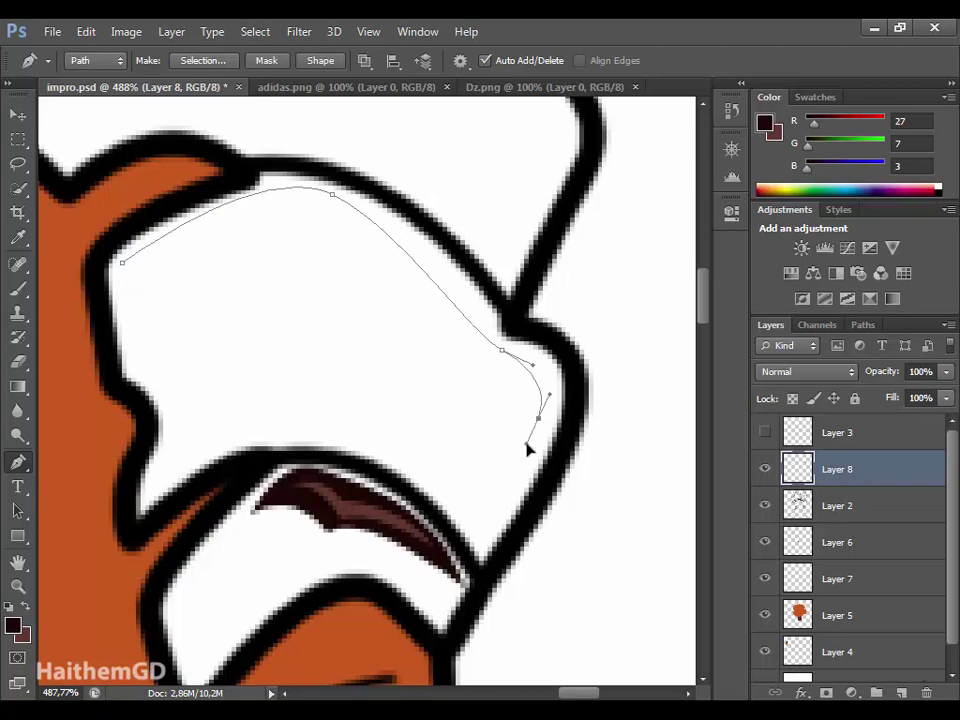
{"action": "left_click", "coordinate": [460, 511]}
{"action": "left_click_drag", "start_coordinate": [428, 326], "coordinate": [392, 315]}
{"action": "left_click_drag", "start_coordinate": [186, 313], "coordinate": [79, 422]}
{"action": "left_click", "coordinate": [186, 313], "text": "alt"}
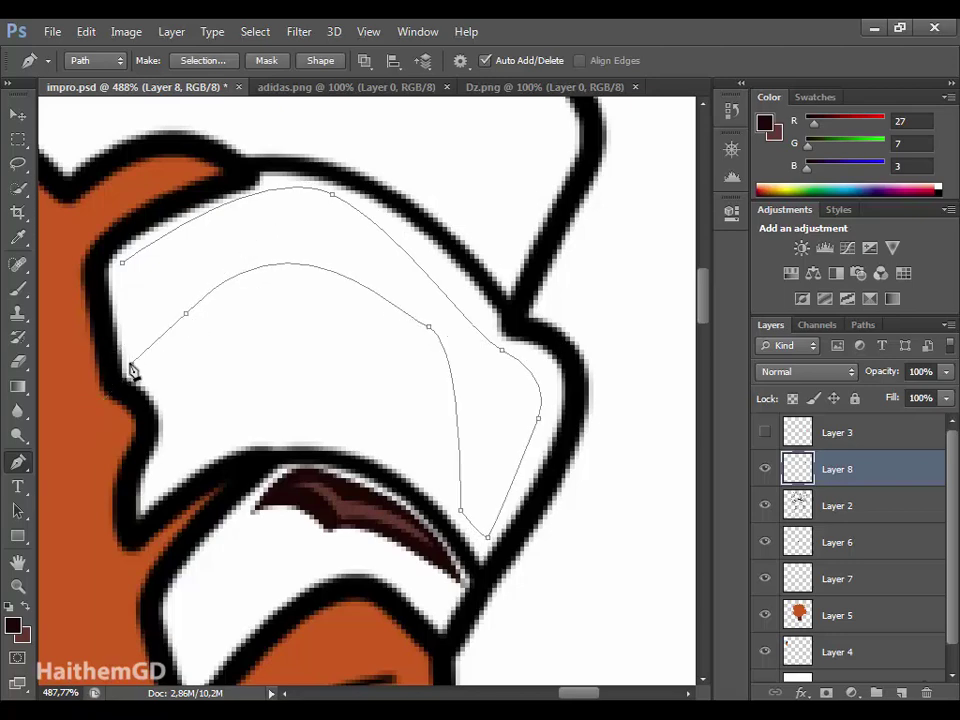
{"action": "right_click", "coordinate": [250, 503]}
{"action": "left_click", "coordinate": [230, 280]}
{"action": "left_click", "coordinate": [606, 186]}
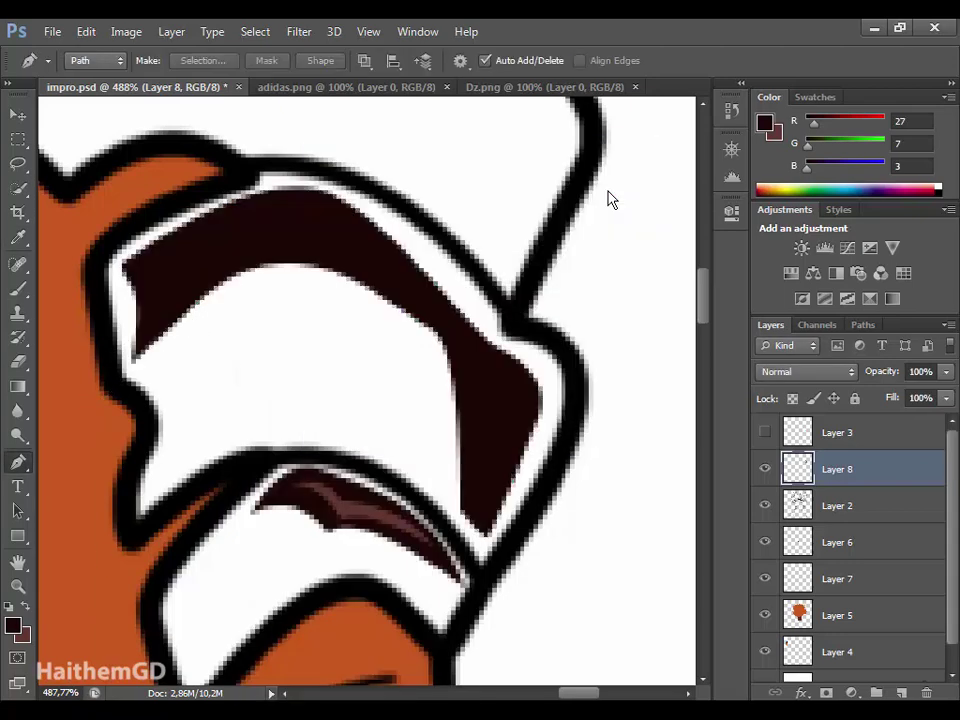
Trace a highlight band along the strand and fill it lighter brown.
{"action": "left_click", "coordinate": [149, 313]}
{"action": "left_click_drag", "start_coordinate": [304, 216], "coordinate": [396, 272]}
{"action": "left_click_drag", "start_coordinate": [466, 365], "coordinate": [514, 392]}
{"action": "left_click", "coordinate": [493, 505]}
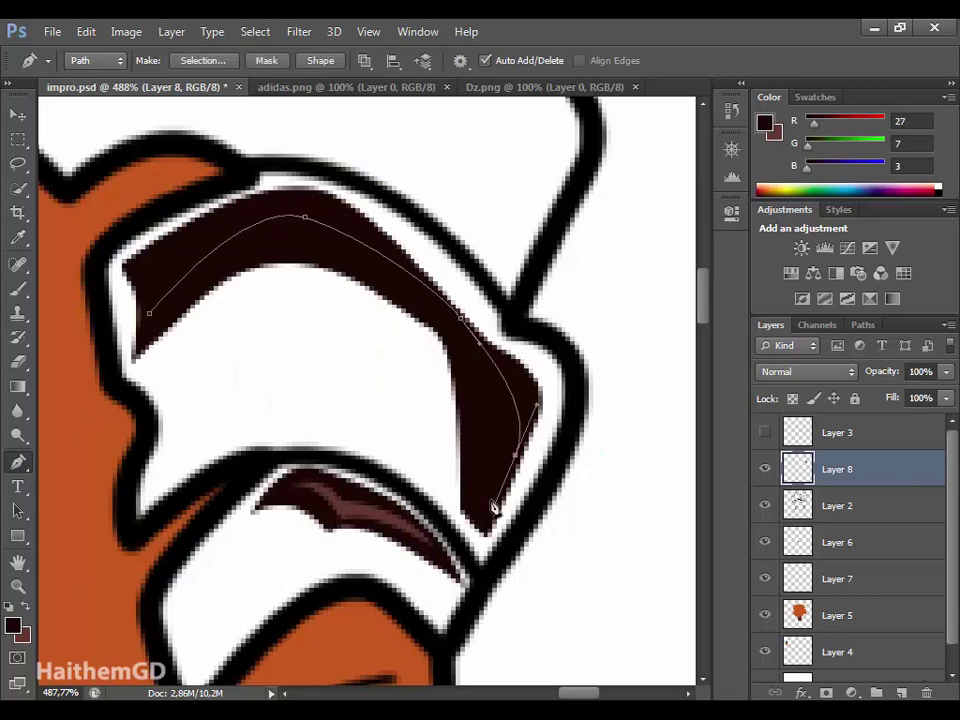
{"action": "left_click", "coordinate": [291, 245]}
{"action": "left_click", "coordinate": [141, 352]}
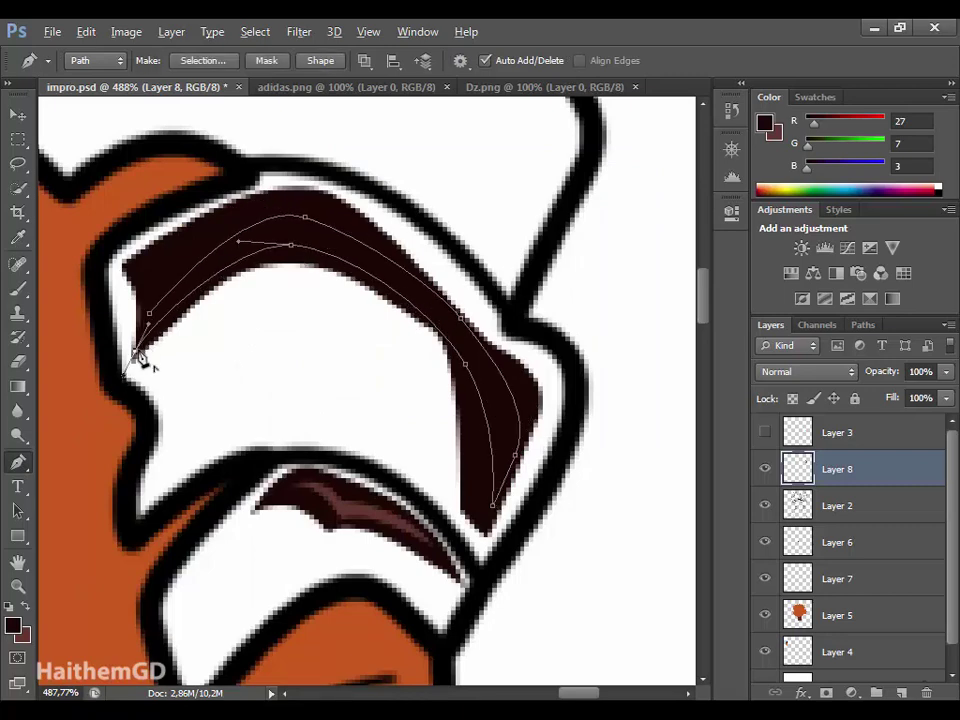
{"action": "left_click", "coordinate": [25, 607]}
{"action": "right_click", "coordinate": [157, 524]}
{"action": "left_click", "coordinate": [230, 303]}
{"action": "left_click", "coordinate": [606, 187]}
{"action": "scroll", "coordinate": [531, 270], "scroll_direction": "down", "scroll_amount": 5}
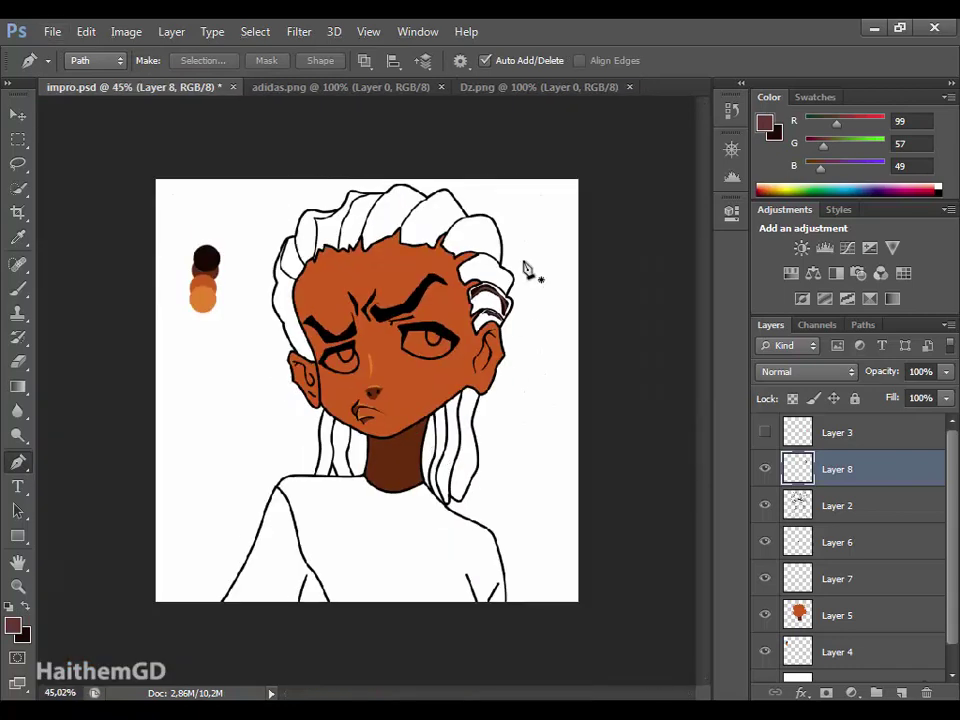
{"action": "scroll", "coordinate": [521, 270], "scroll_direction": "up", "scroll_amount": 5}
Trace a closed path around the upper strand and fill it dark brown.
{"action": "scroll", "coordinate": [251, 253], "scroll_direction": "up", "scroll_amount": 1}
{"action": "left_click", "coordinate": [247, 243]}
{"action": "left_click_drag", "start_coordinate": [352, 185], "coordinate": [378, 172]}
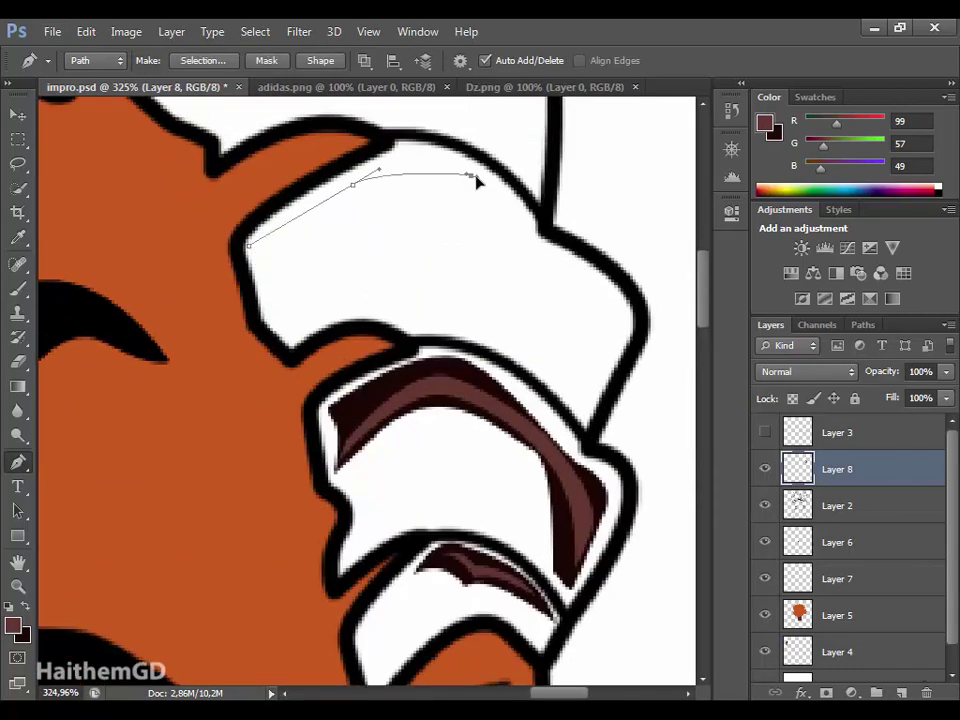
{"action": "left_click_drag", "start_coordinate": [531, 238], "coordinate": [542, 246]}
{"action": "left_click_drag", "start_coordinate": [592, 404], "coordinate": [553, 546]}
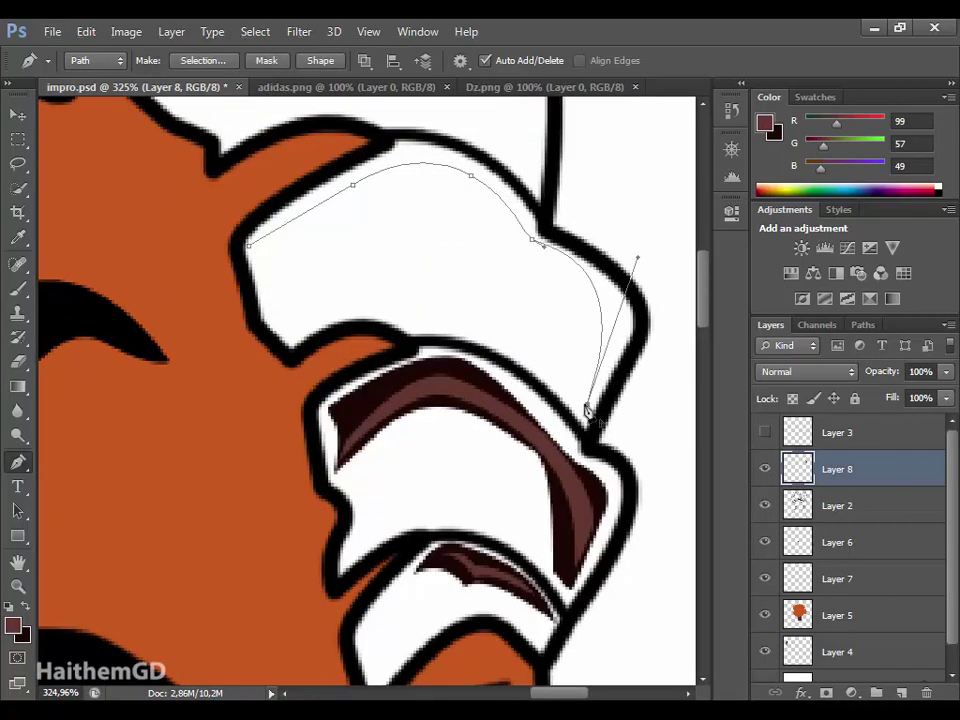
{"action": "left_click_drag", "start_coordinate": [492, 315], "coordinate": [473, 289]}
{"action": "left_click_drag", "start_coordinate": [432, 250], "coordinate": [432, 200]}
{"action": "left_click_drag", "start_coordinate": [383, 245], "coordinate": [384, 188]}
{"action": "left_click_drag", "start_coordinate": [247, 243], "coordinate": [252, 256]}
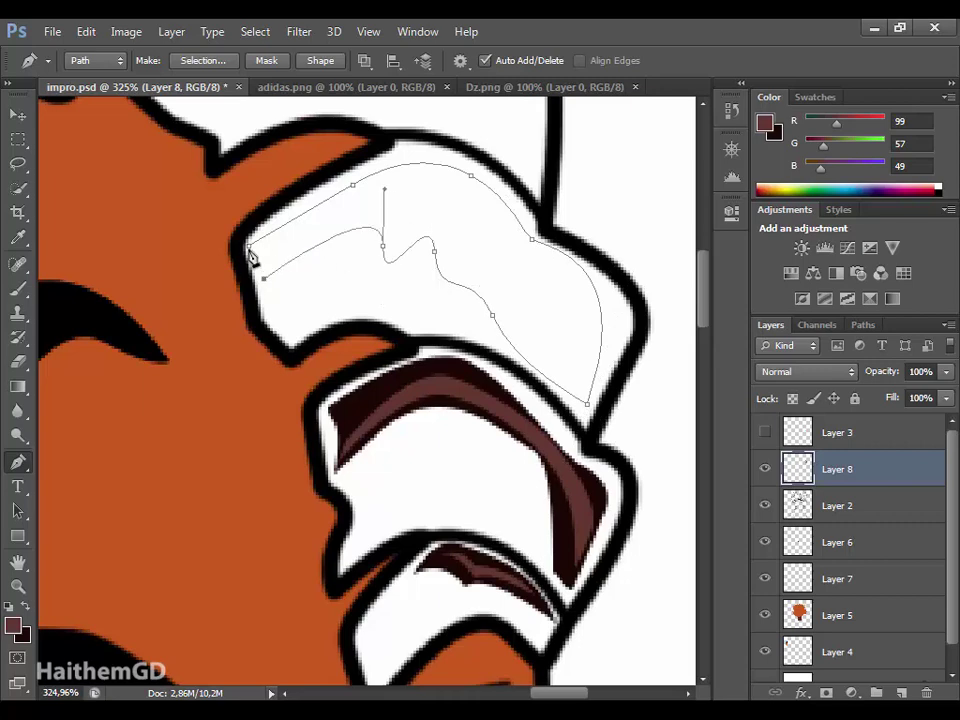
{"action": "key", "text": "x"}
{"action": "left_click", "coordinate": [606, 186]}
{"action": "left_click", "coordinate": [262, 253]}
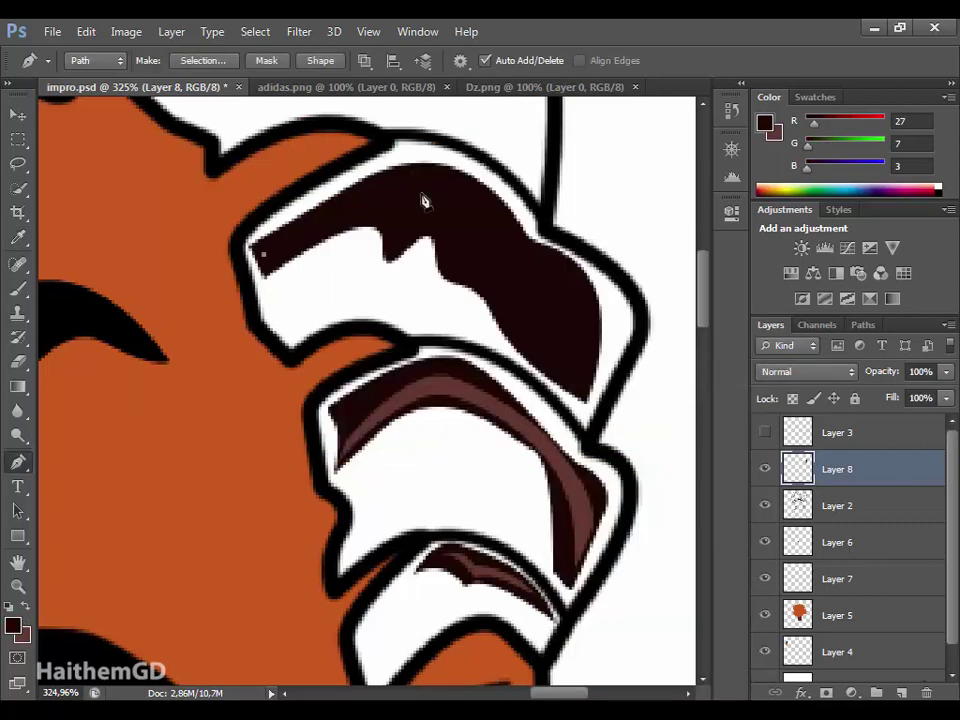
Trace the highlight along the strand's top and fill it lighter brown.
{"action": "left_click_drag", "start_coordinate": [440, 185], "coordinate": [483, 204]}
{"action": "left_click", "coordinate": [590, 372]}
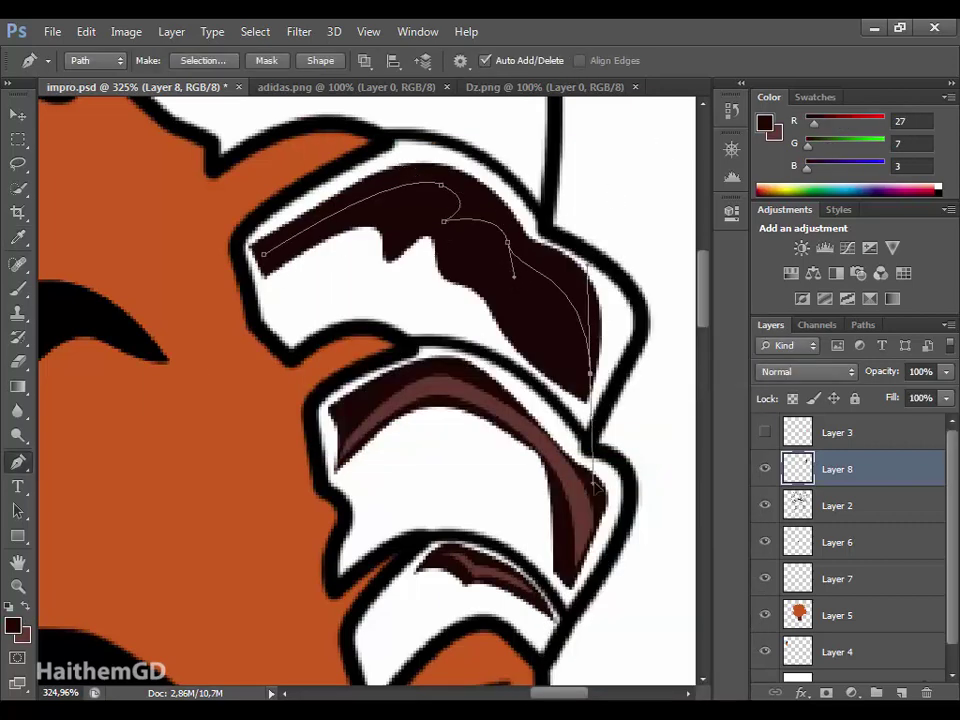
{"action": "left_click_drag", "start_coordinate": [505, 291], "coordinate": [445, 291]}
{"action": "left_click", "coordinate": [505, 291]}
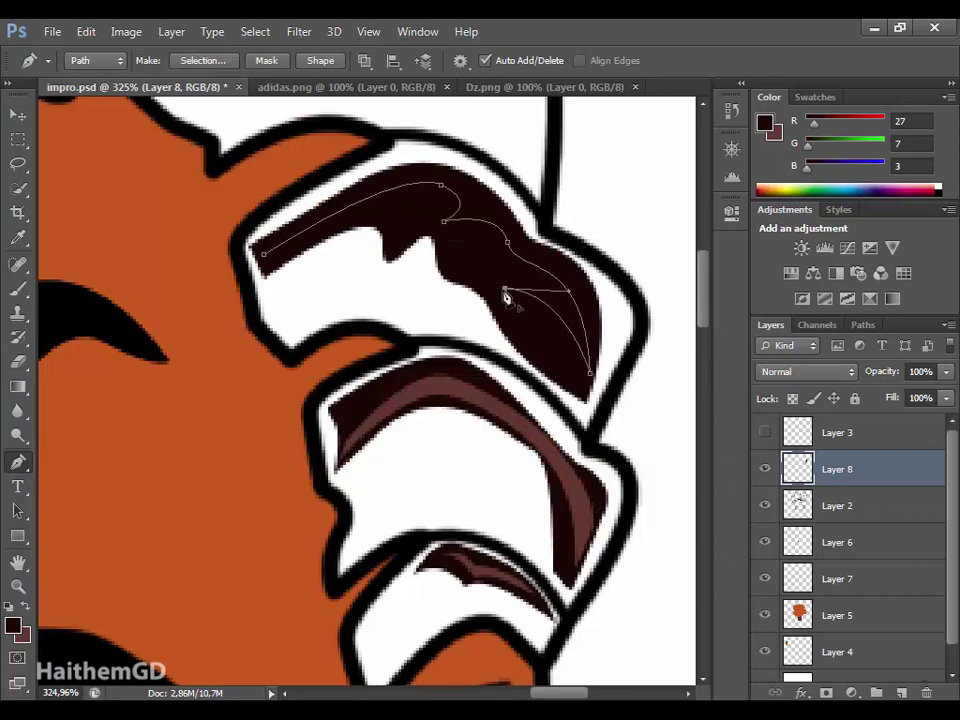
{"action": "left_click", "coordinate": [262, 253]}
{"action": "key", "text": "i"}
{"action": "left_click", "coordinate": [600, 185]}
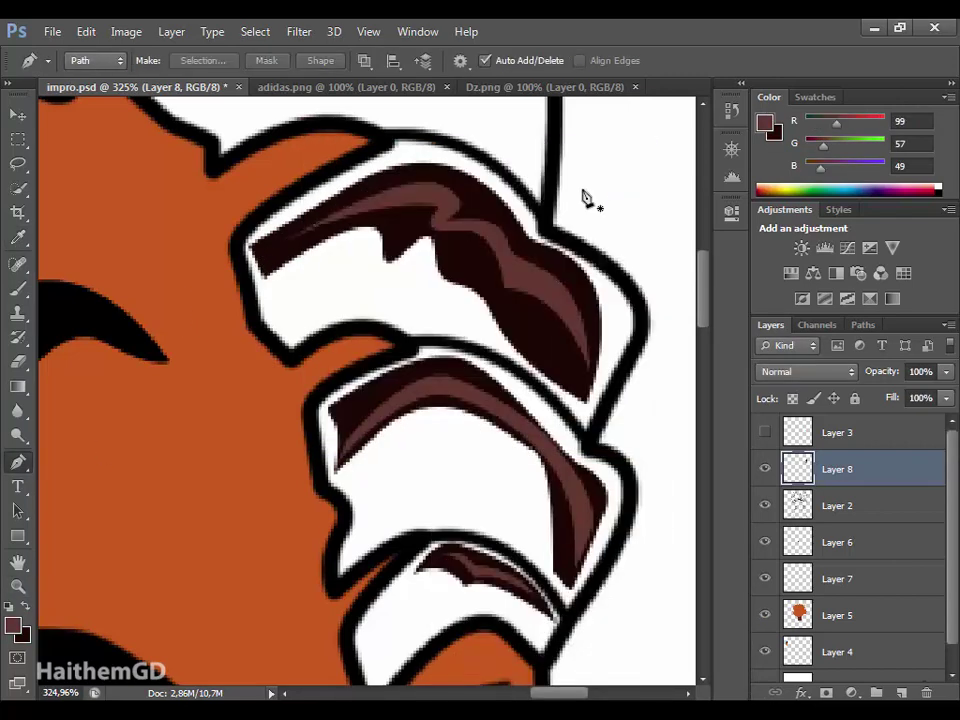
{"action": "scroll", "coordinate": [400, 220], "scroll_direction": "up", "scroll_amount": 2}
{"action": "scroll", "coordinate": [253, 253], "scroll_direction": "up", "scroll_amount": 3}
{"action": "left_click", "coordinate": [136, 401]}
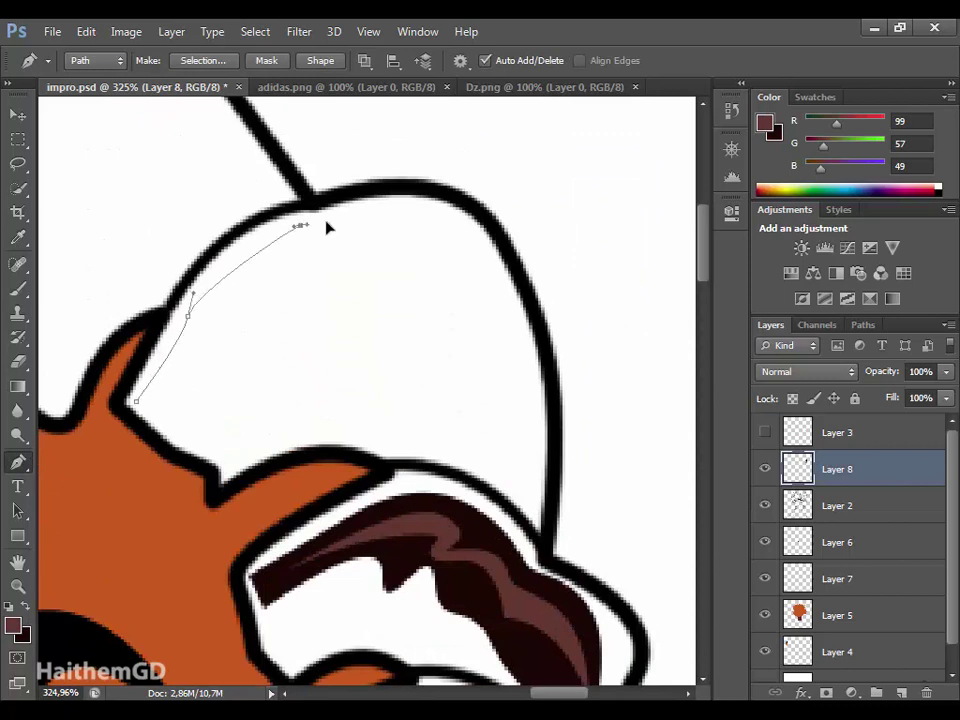
Trace a closed path around the first hair strand and fill it dark brown.
{"action": "left_click_drag", "start_coordinate": [453, 216], "coordinate": [489, 257]}
{"action": "left_click_drag", "start_coordinate": [531, 374], "coordinate": [536, 452]}
{"action": "left_click", "coordinate": [536, 502]}
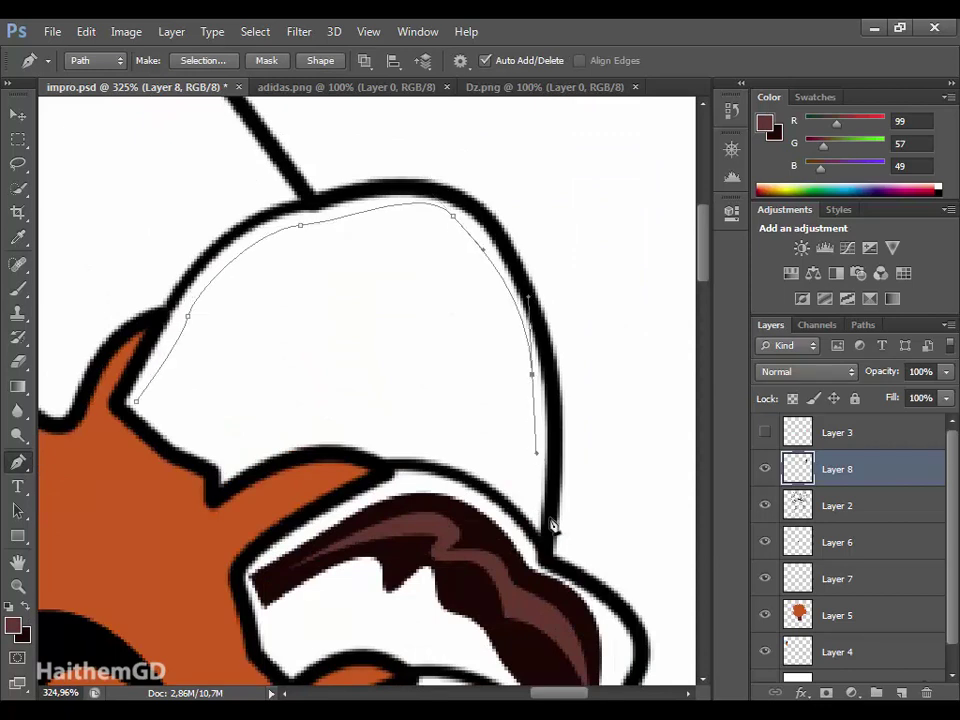
{"action": "left_click_drag", "start_coordinate": [414, 369], "coordinate": [392, 314]}
{"action": "left_click_drag", "start_coordinate": [346, 311], "coordinate": [322, 289]}
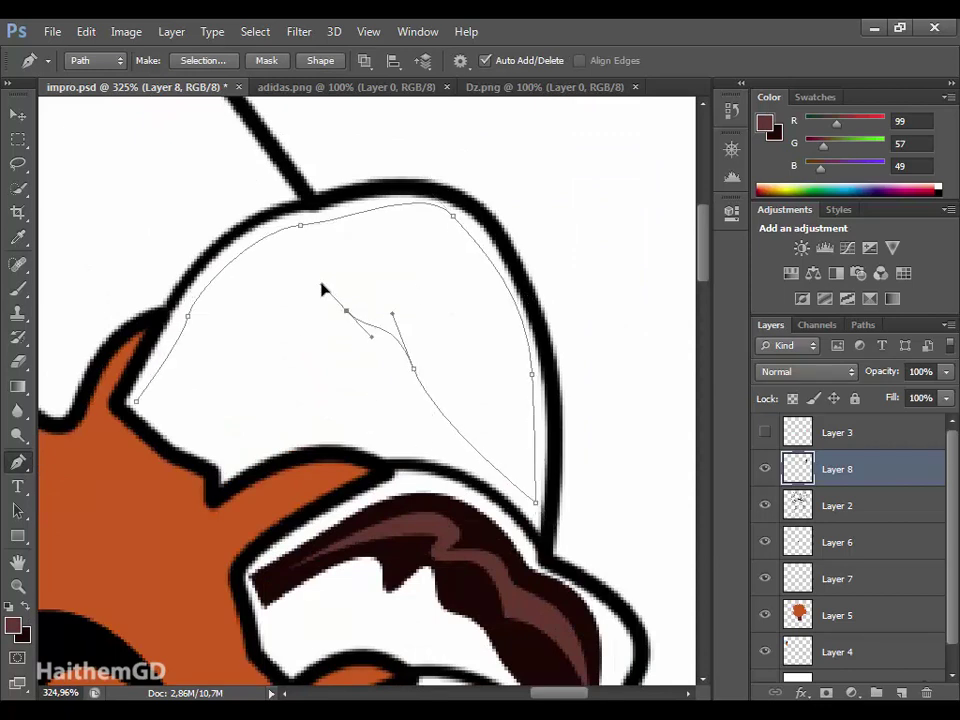
{"action": "left_click_drag", "start_coordinate": [163, 401], "coordinate": [108, 385]}
{"action": "left_click", "coordinate": [138, 404]}
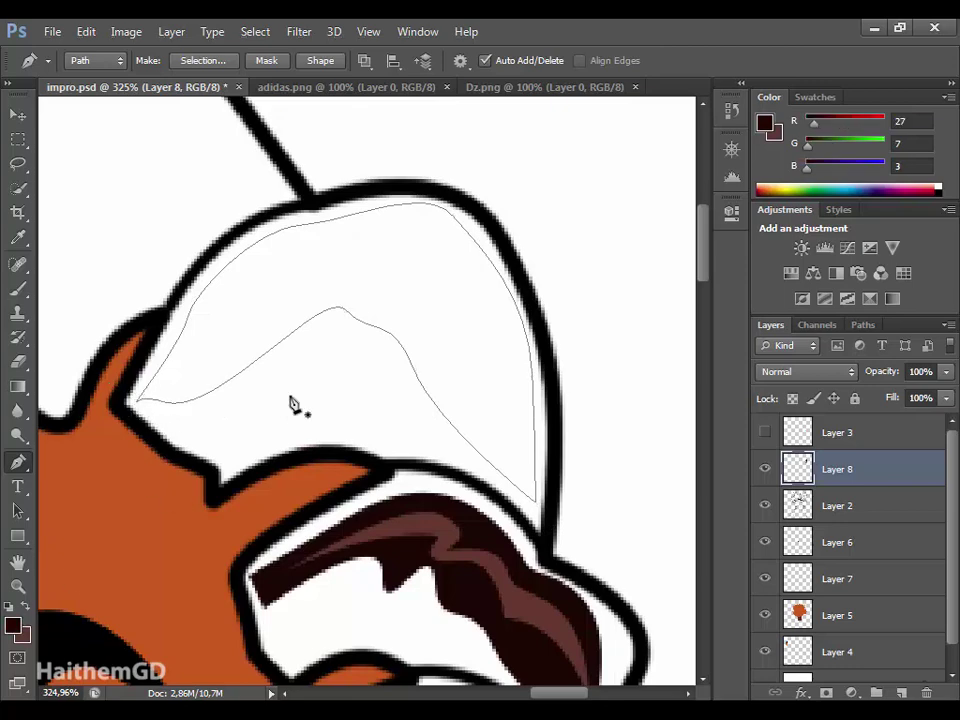
{"action": "key", "text": "ctrl+Return"}
{"action": "key", "text": "alt+BackSpace"}
Add a lighter brown highlight path along the strand's top and fill it.
{"action": "left_click", "coordinate": [160, 398]}
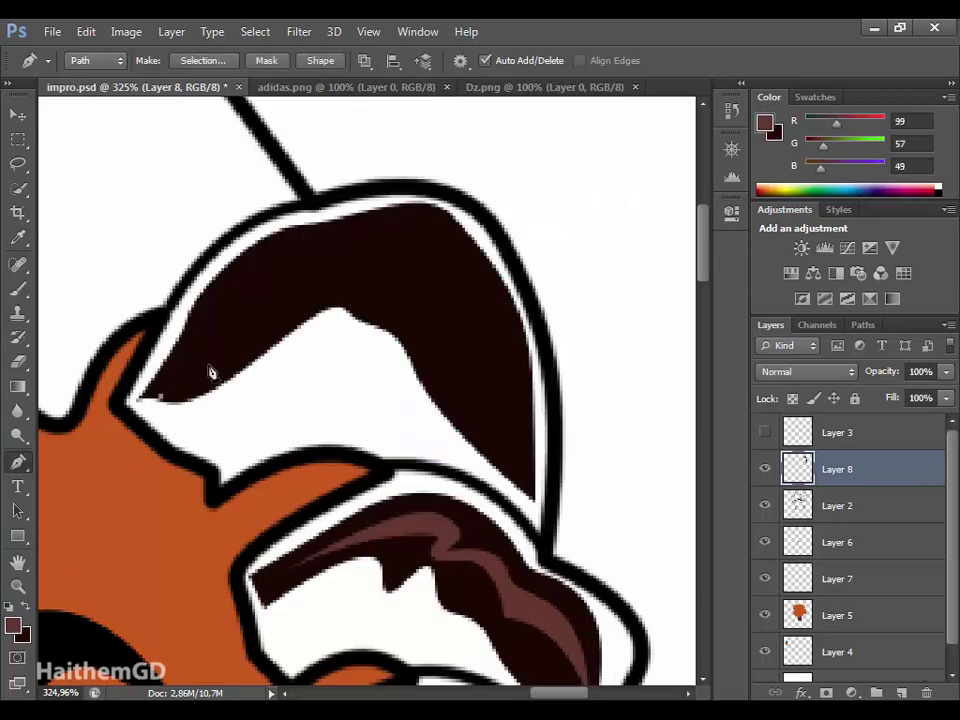
{"action": "left_click_drag", "start_coordinate": [236, 313], "coordinate": [246, 288]}
{"action": "mouse_move", "coordinate": [300, 256]}
{"action": "left_mouse_down"}
{"action": "mouse_move", "coordinate": [339, 266]}
{"action": "mouse_move", "coordinate": [420, 246]}
{"action": "left_mouse_up"}
{"action": "left_click_drag", "start_coordinate": [450, 238], "coordinate": [478, 272]}
{"action": "left_click", "coordinate": [529, 487]}
{"action": "left_click_drag", "start_coordinate": [426, 298], "coordinate": [390, 296]}
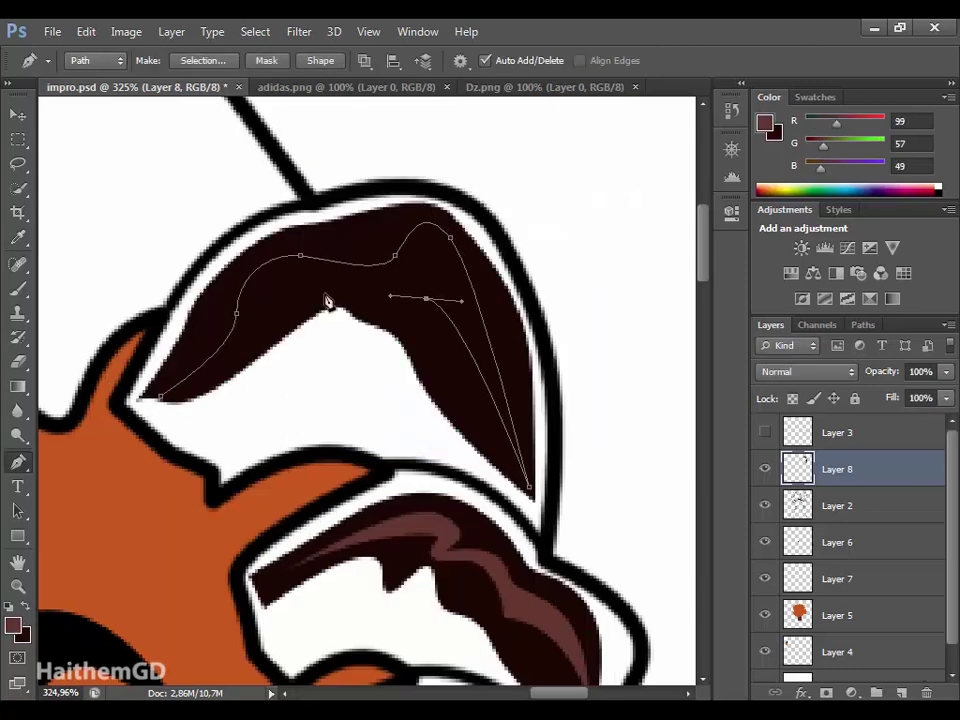
{"action": "right_click", "coordinate": [252, 370]}
{"action": "left_click", "coordinate": [257, 377]}
{"action": "key", "text": "Return"}
With dark brown active again, outline the next strand up over its peak to the right tip.
{"action": "scroll", "coordinate": [413, 563], "scroll_direction": "up", "scroll_amount": 2}
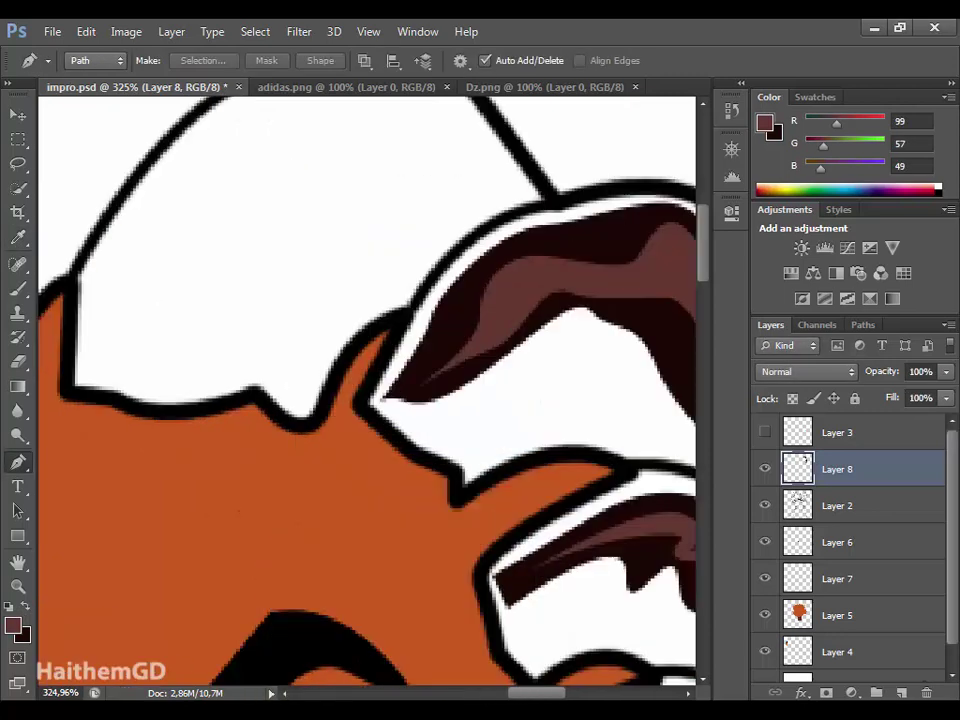
{"action": "scroll", "coordinate": [413, 563], "scroll_direction": "left", "scroll_amount": 5}
{"action": "key", "text": "x"}
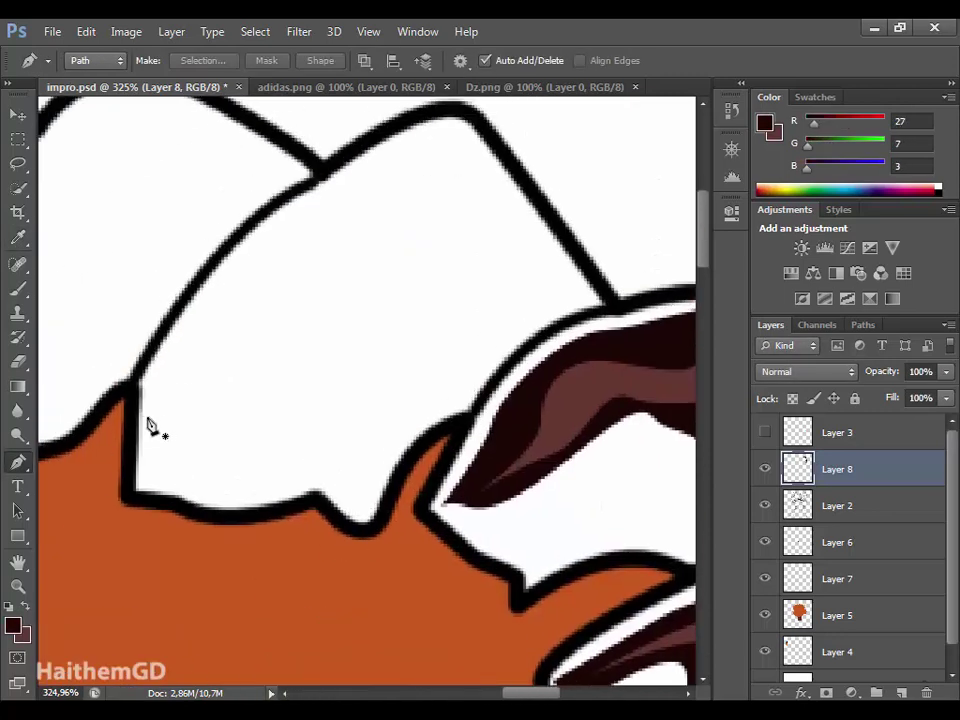
{"action": "left_click", "coordinate": [148, 418]}
{"action": "left_click_drag", "start_coordinate": [178, 351], "coordinate": [190, 330]}
{"action": "left_click_drag", "start_coordinate": [236, 267], "coordinate": [287, 242]}
{"action": "left_click_drag", "start_coordinate": [370, 205], "coordinate": [397, 160]}
{"action": "left_click_drag", "start_coordinate": [487, 153], "coordinate": [531, 229]}
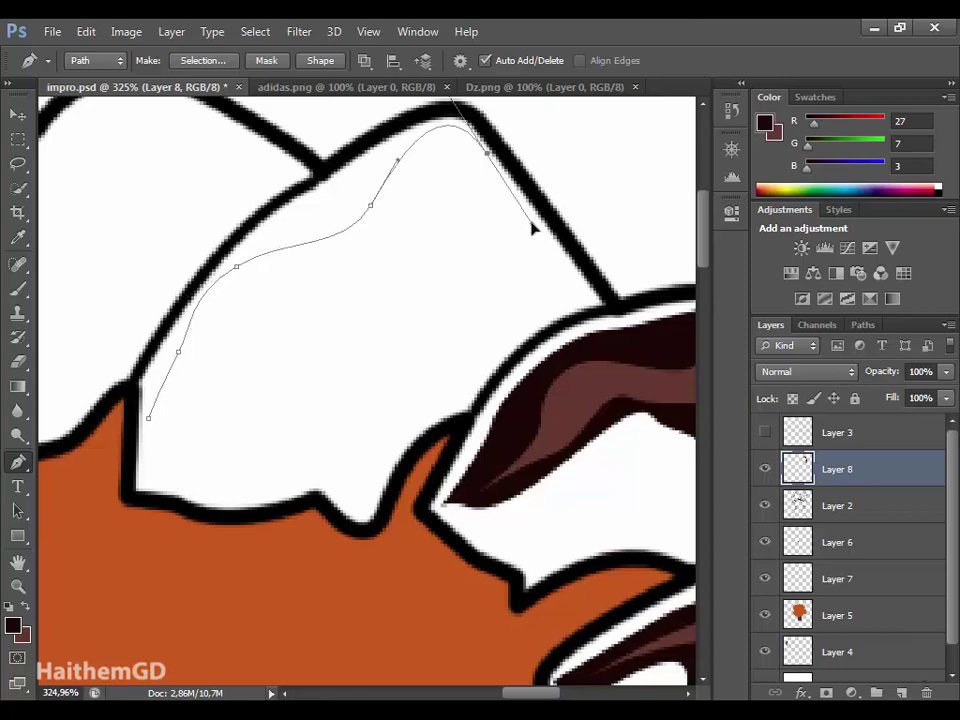
{"action": "left_click", "coordinate": [592, 290]}
Close the second strand's outline along its underside and fill it dark brown.
{"action": "left_click_drag", "start_coordinate": [410, 282], "coordinate": [343, 299]}
{"action": "left_click_drag", "start_coordinate": [197, 430], "coordinate": [139, 467]}
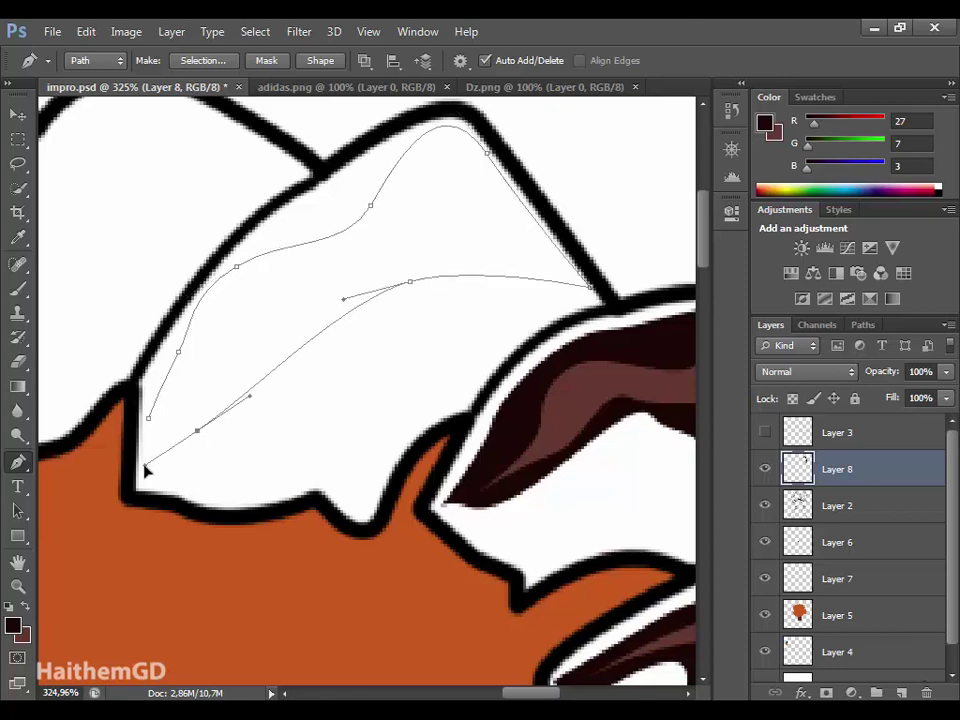
{"action": "left_click", "coordinate": [163, 476]}
{"action": "right_click", "coordinate": [255, 350]}
{"action": "left_click", "coordinate": [279, 375]}
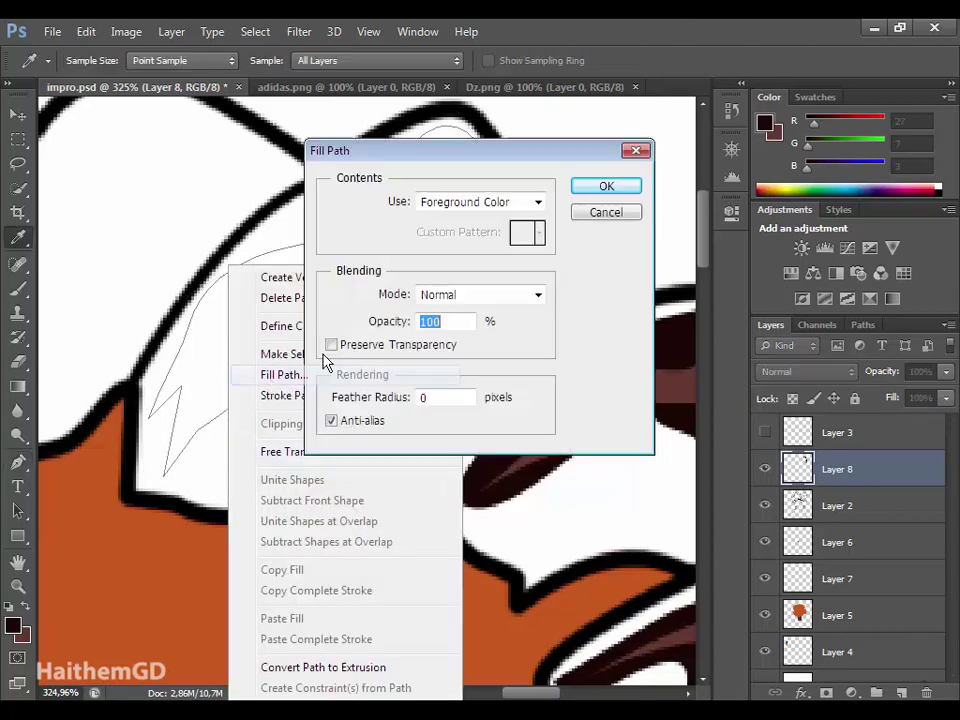
{"action": "left_click", "coordinate": [586, 190]}
Trace a closed highlight path up the second strand to its peak.
{"action": "left_click", "coordinate": [188, 403]}
{"action": "left_click_drag", "start_coordinate": [239, 296], "coordinate": [272, 285]}
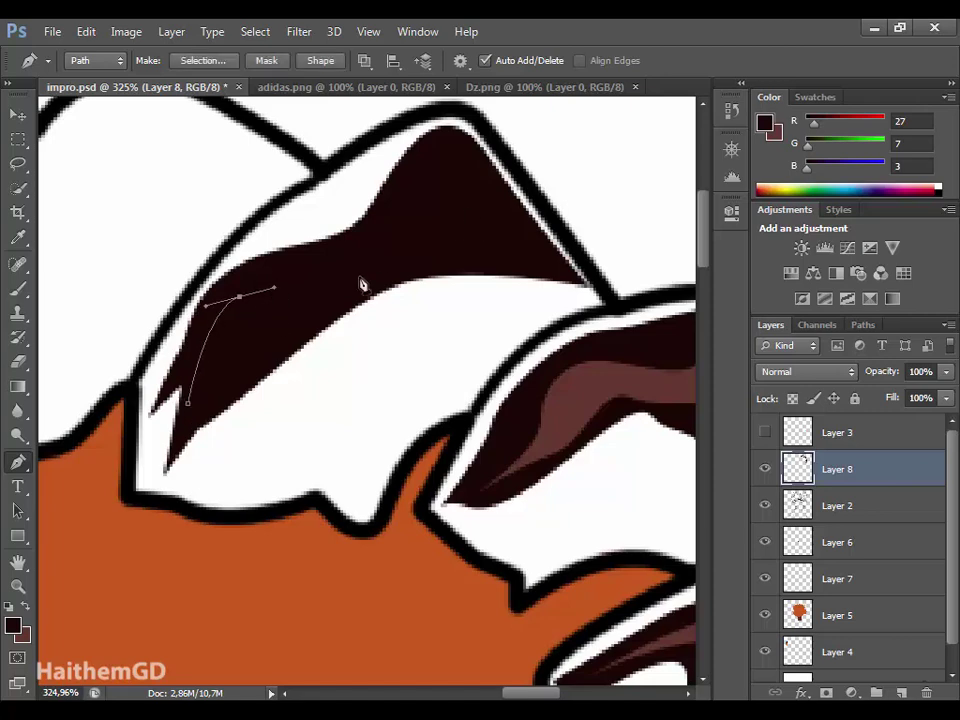
{"action": "left_click_drag", "start_coordinate": [358, 247], "coordinate": [375, 225]}
{"action": "left_click_drag", "start_coordinate": [467, 156], "coordinate": [502, 215]}
{"action": "left_click", "coordinate": [566, 272]}
{"action": "left_click", "coordinate": [447, 200]}
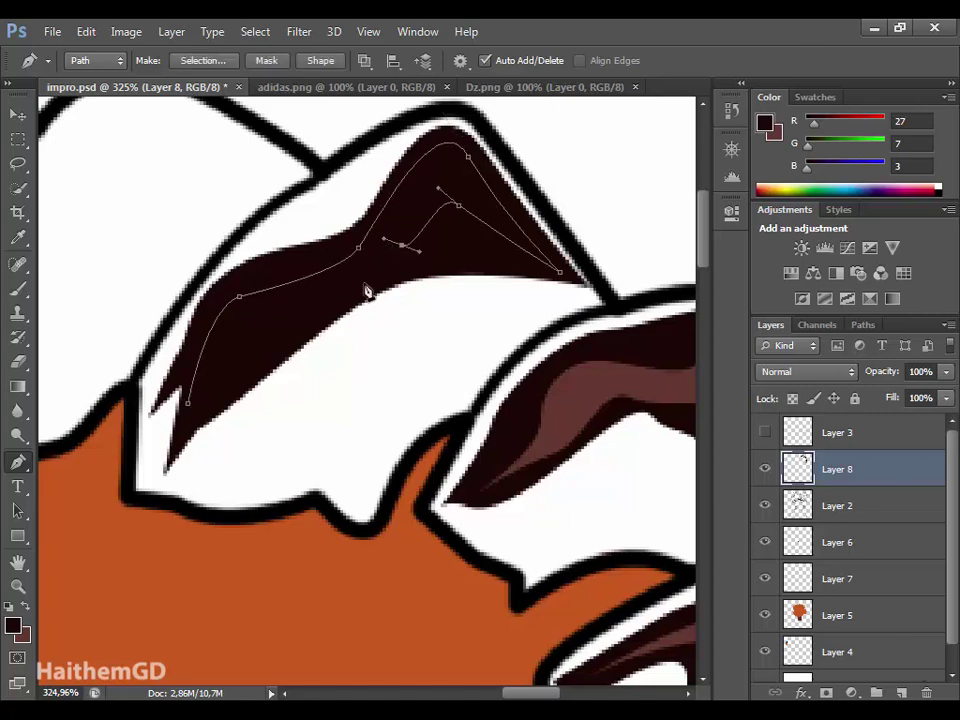
{"action": "left_click", "coordinate": [276, 332]}
{"action": "left_click", "coordinate": [188, 403]}
Fill the highlight lighter brown and start a path on the strand by the head outline.
{"action": "left_click", "coordinate": [26, 608]}
{"action": "right_click", "coordinate": [209, 196]}
{"action": "left_click", "coordinate": [233, 221]}
{"action": "left_click", "coordinate": [628, 199]}
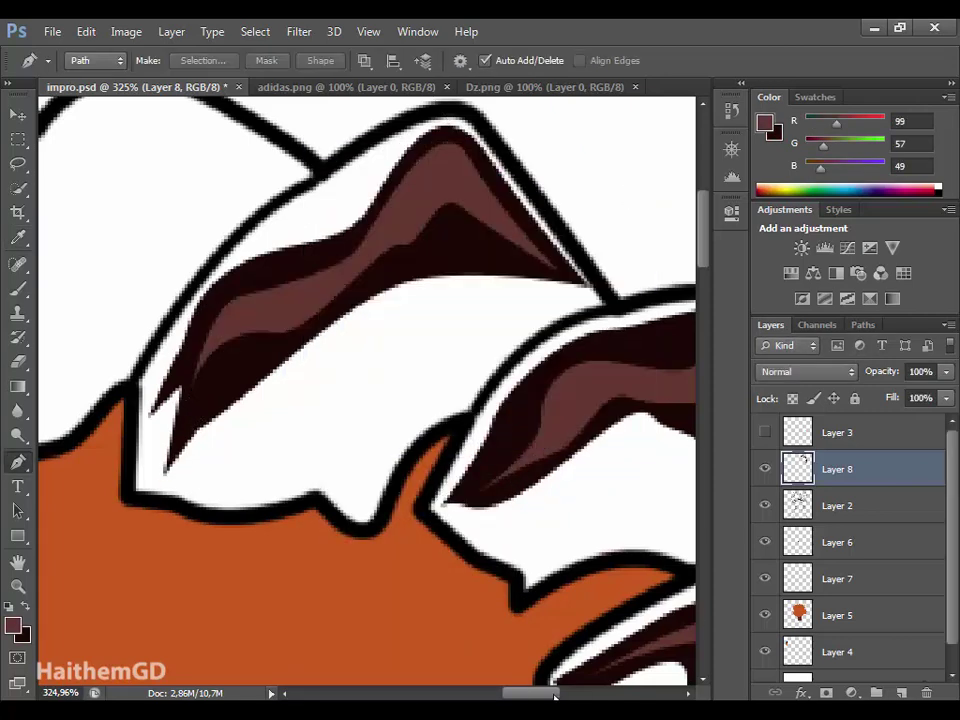
{"action": "left_click_drag", "start_coordinate": [555, 693], "coordinate": [522, 693]}
{"action": "left_click", "coordinate": [214, 436]}
Complete the outline of the strand by the head and fill it dark brown.
{"action": "left_click_drag", "start_coordinate": [279, 275], "coordinate": [311, 221]}
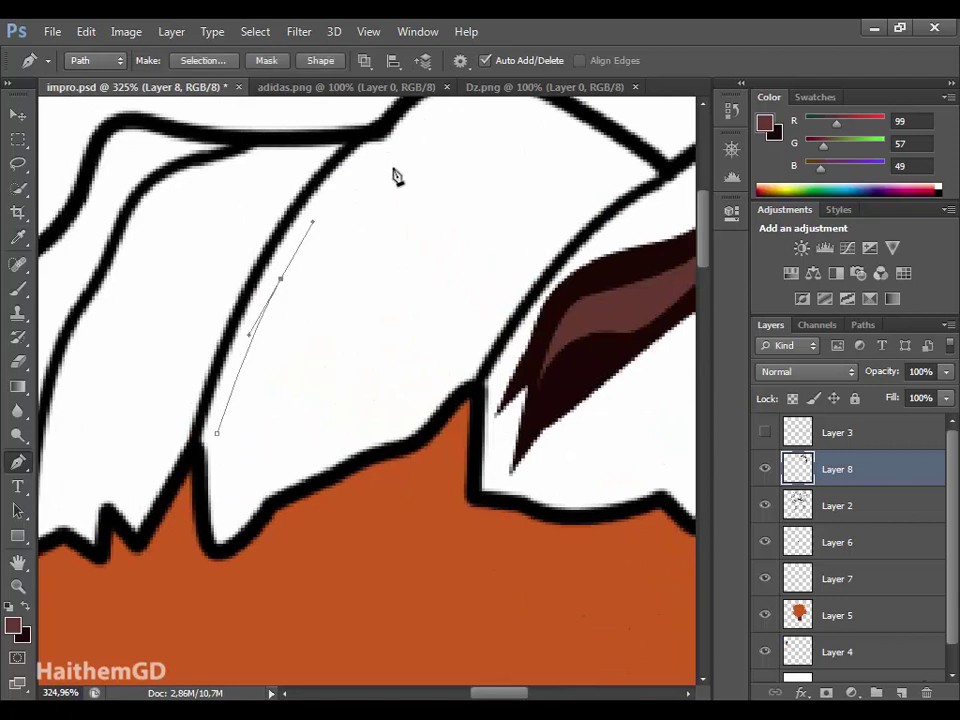
{"action": "scroll", "coordinate": [392, 171], "scroll_direction": "up", "scroll_amount": 1}
{"action": "left_click_drag", "start_coordinate": [395, 180], "coordinate": [418, 170]}
{"action": "left_click_drag", "start_coordinate": [523, 123], "coordinate": [594, 160]}
{"action": "left_click_drag", "start_coordinate": [537, 138], "coordinate": [628, 190]}
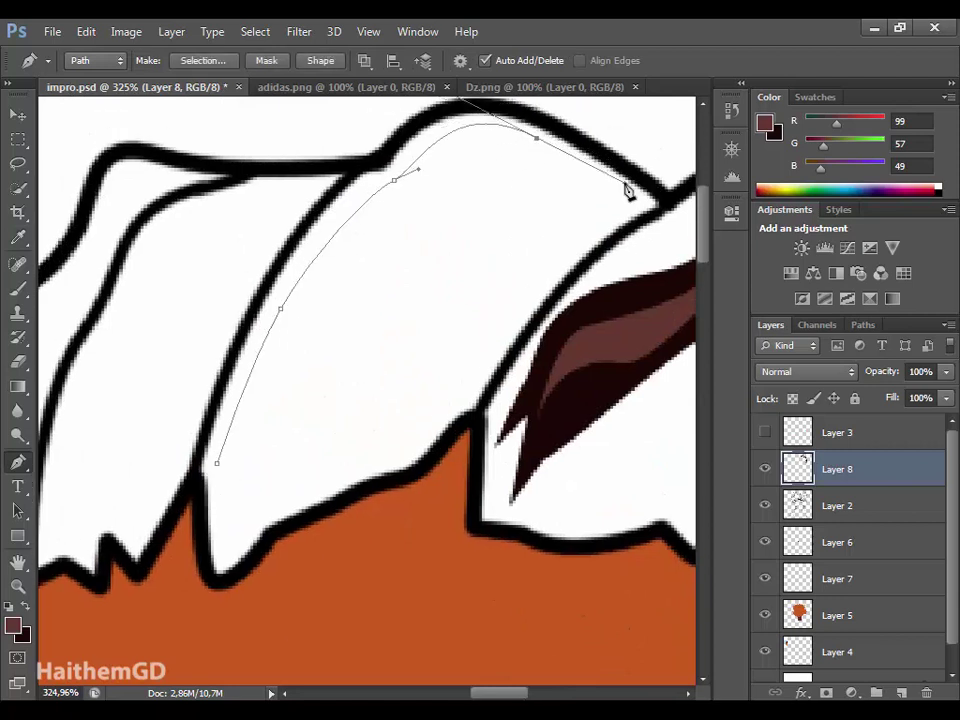
{"action": "left_click", "coordinate": [643, 196]}
{"action": "left_click_drag", "start_coordinate": [445, 285], "coordinate": [366, 302]}
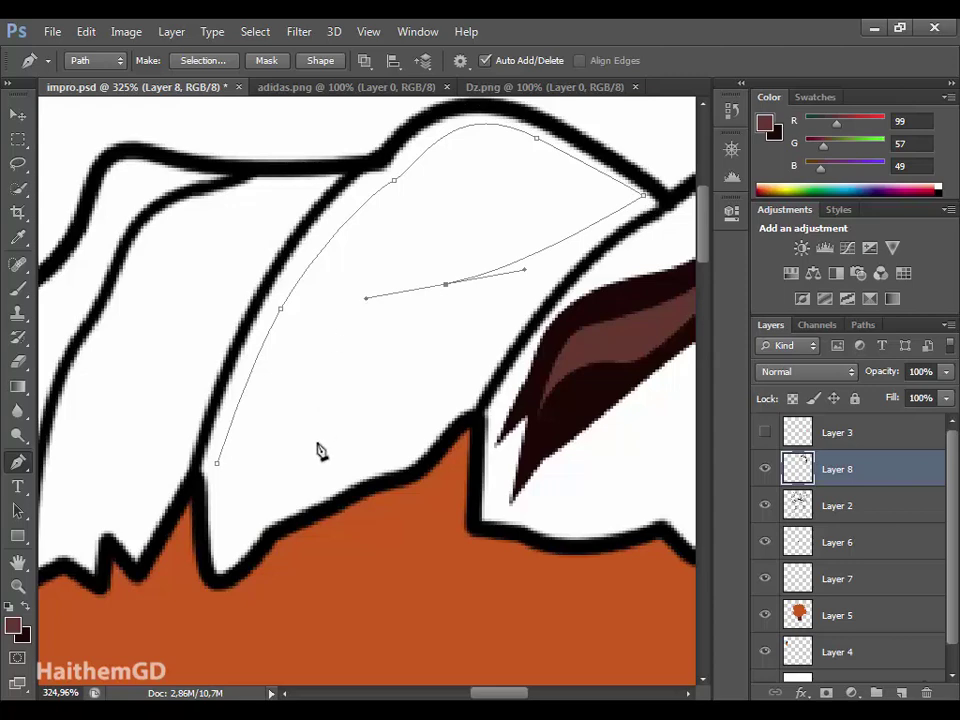
{"action": "left_click_drag", "start_coordinate": [305, 463], "coordinate": [265, 513]}
{"action": "right_click", "coordinate": [354, 263]}
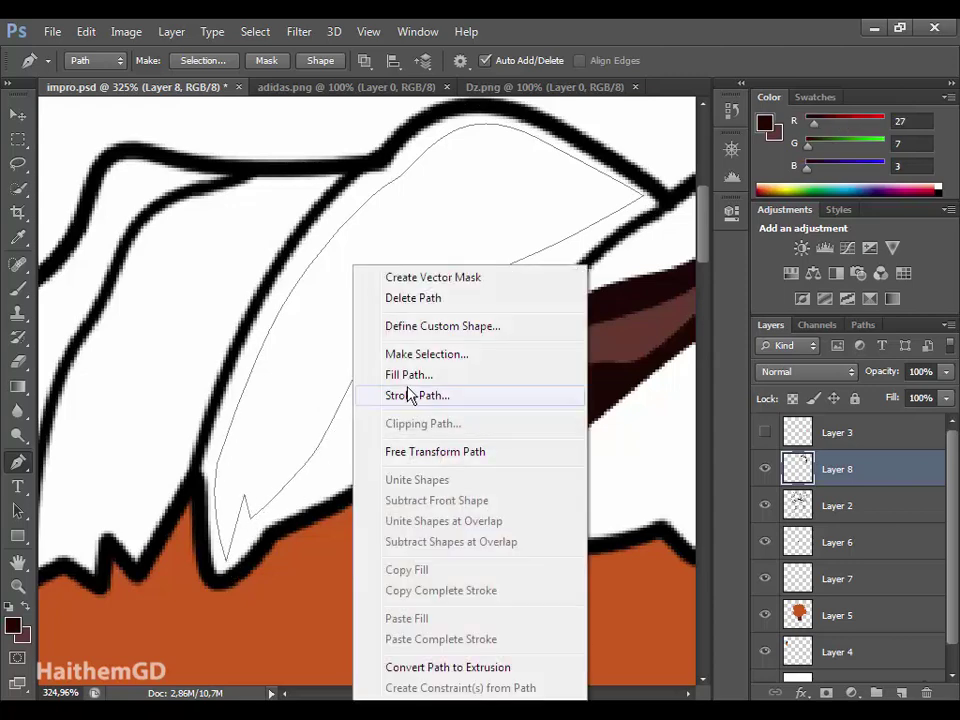
{"action": "left_click", "coordinate": [396, 373]}
{"action": "key", "text": "Return"}
Trace a highlight from the strand's base to its tip and fill it lighter brown.
{"action": "left_click", "coordinate": [257, 497]}
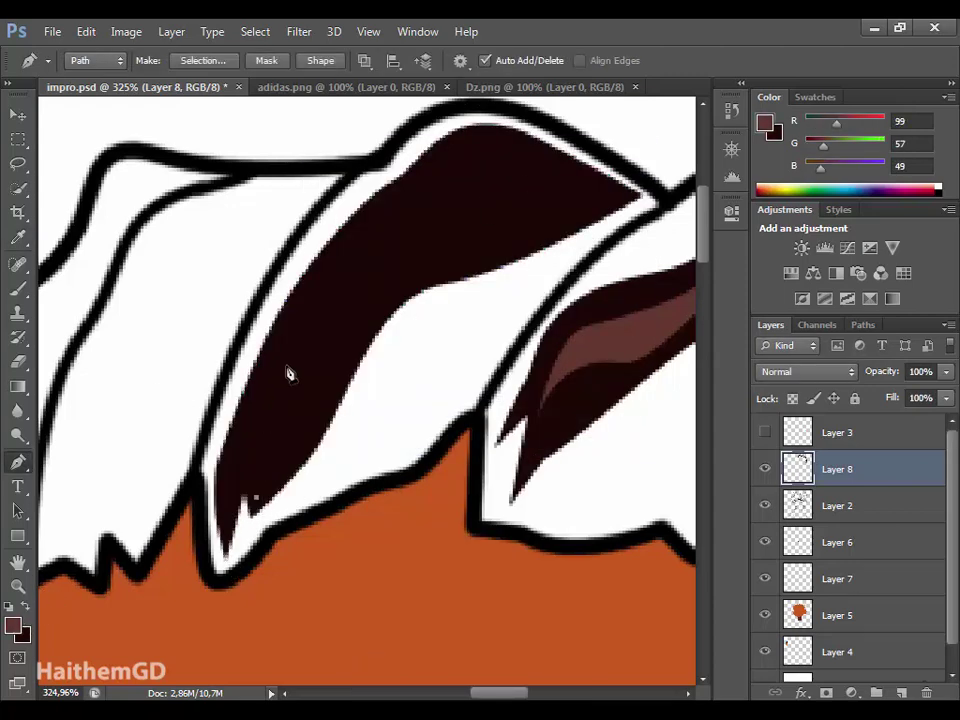
{"action": "left_click", "coordinate": [290, 357]}
{"action": "left_click", "coordinate": [424, 183]}
{"action": "left_click", "coordinate": [440, 153]}
{"action": "left_click_drag", "start_coordinate": [573, 168], "coordinate": [660, 230]}
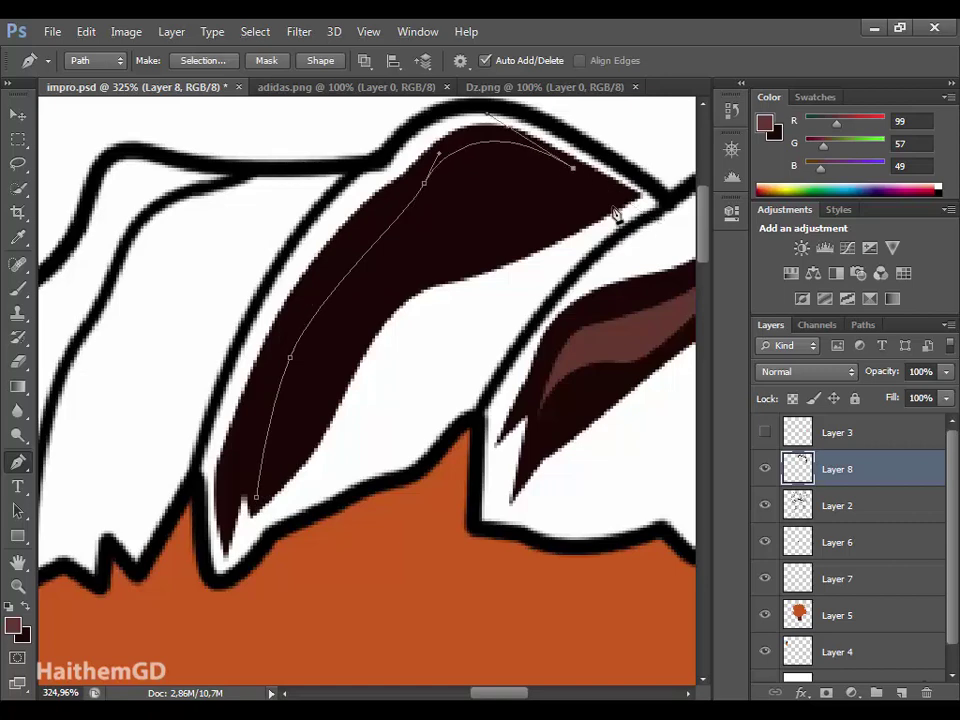
{"action": "left_click", "coordinate": [636, 195]}
{"action": "left_click_drag", "start_coordinate": [507, 205], "coordinate": [457, 183]}
{"action": "left_click_drag", "start_coordinate": [406, 238], "coordinate": [375, 283]}
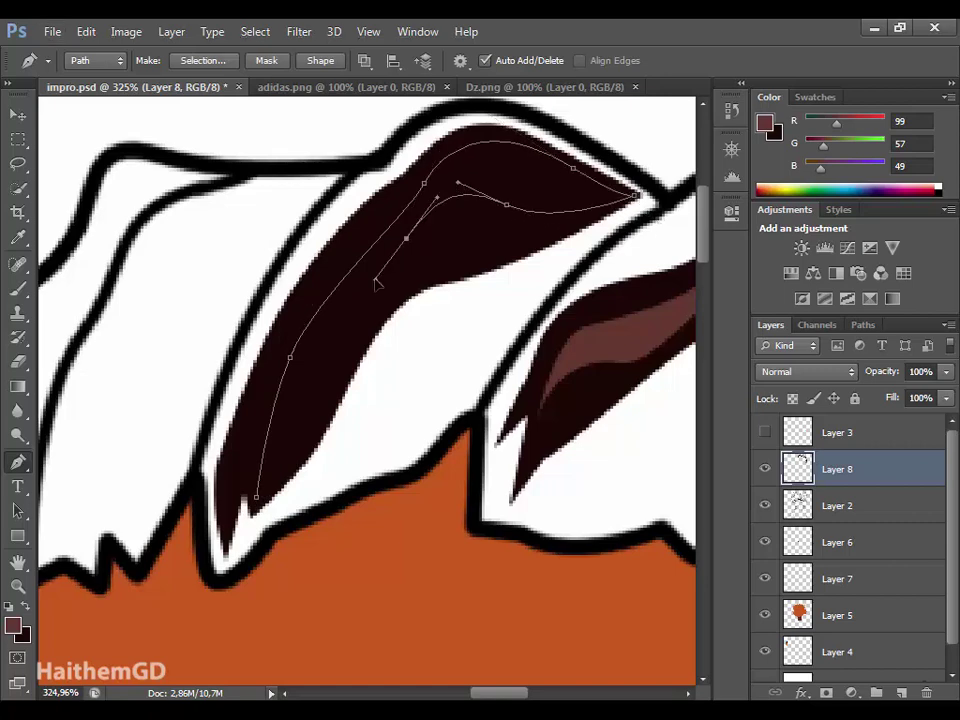
{"action": "left_click", "coordinate": [257, 497]}
{"action": "right_click", "coordinate": [321, 266]}
{"action": "left_click", "coordinate": [386, 375]}
{"action": "key", "text": "Return"}
{"action": "left_click_drag", "start_coordinate": [489, 694], "coordinate": [483, 694]}
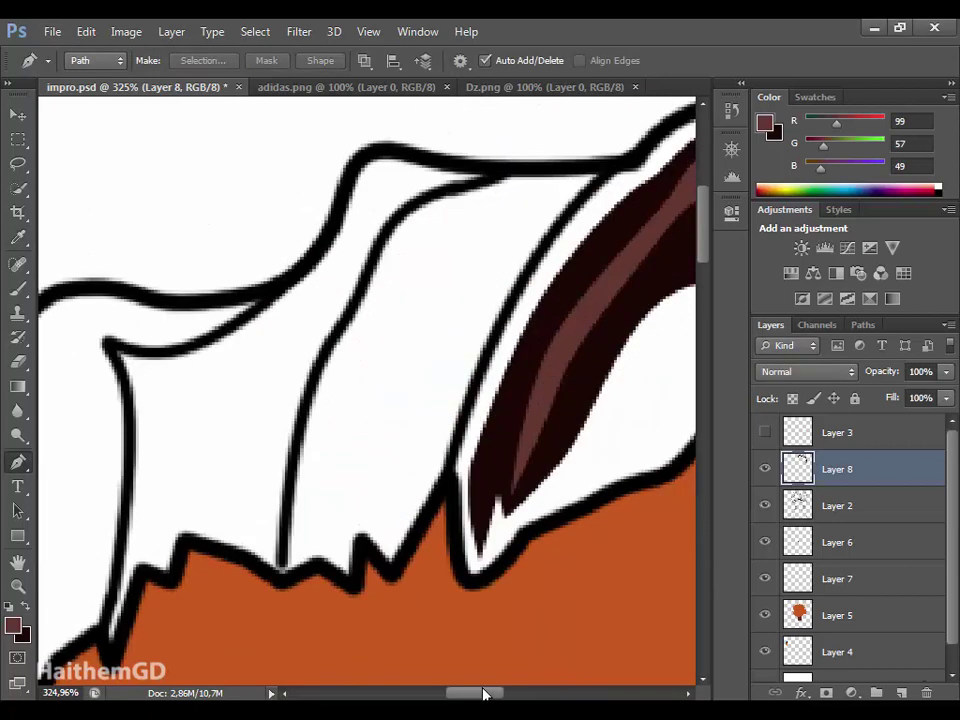
Outline the next white hair strand and fill it dark brown.
{"action": "left_click", "coordinate": [339, 552]}
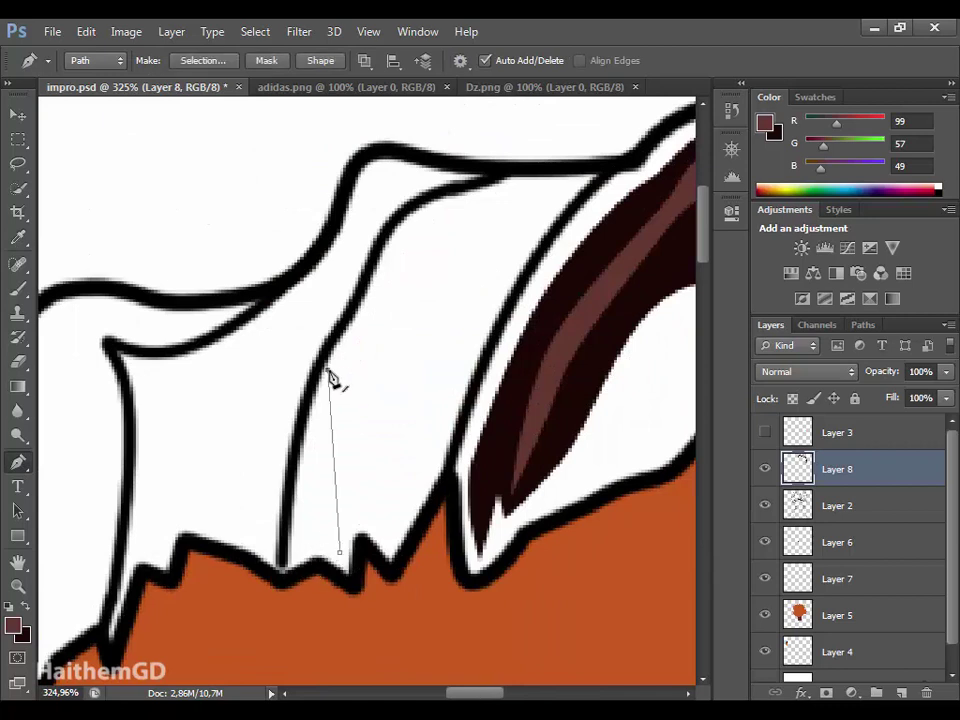
{"action": "left_click", "coordinate": [380, 282]}
{"action": "left_click_drag", "start_coordinate": [484, 195], "coordinate": [524, 192]}
{"action": "left_click", "coordinate": [580, 184]}
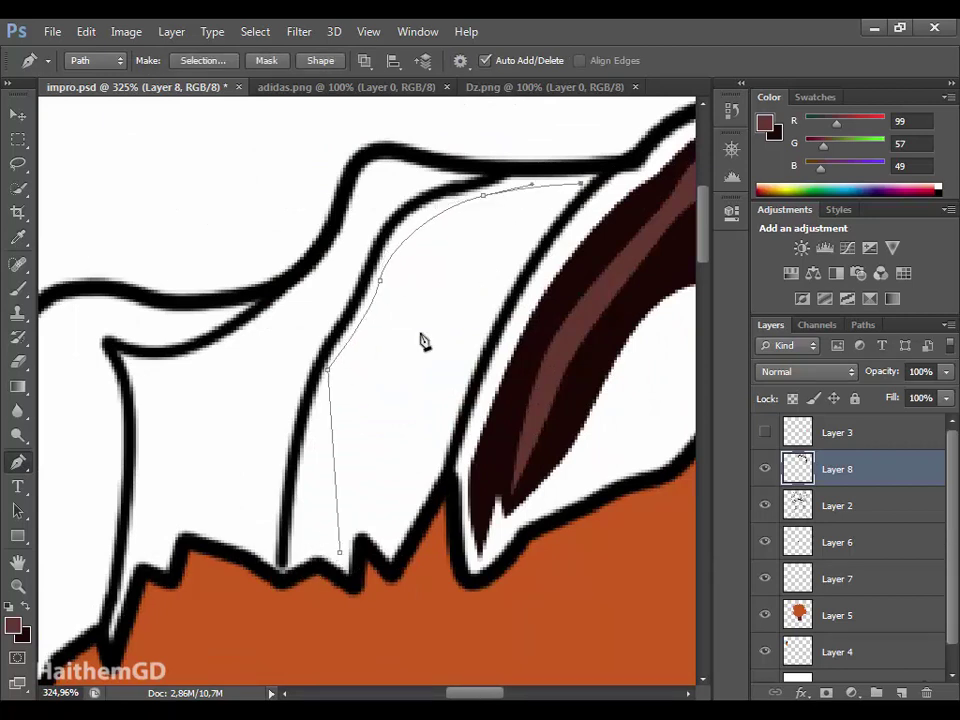
{"action": "left_click_drag", "start_coordinate": [456, 394], "coordinate": [431, 503]}
{"action": "left_click", "coordinate": [416, 499]}
{"action": "left_click", "coordinate": [341, 552]}
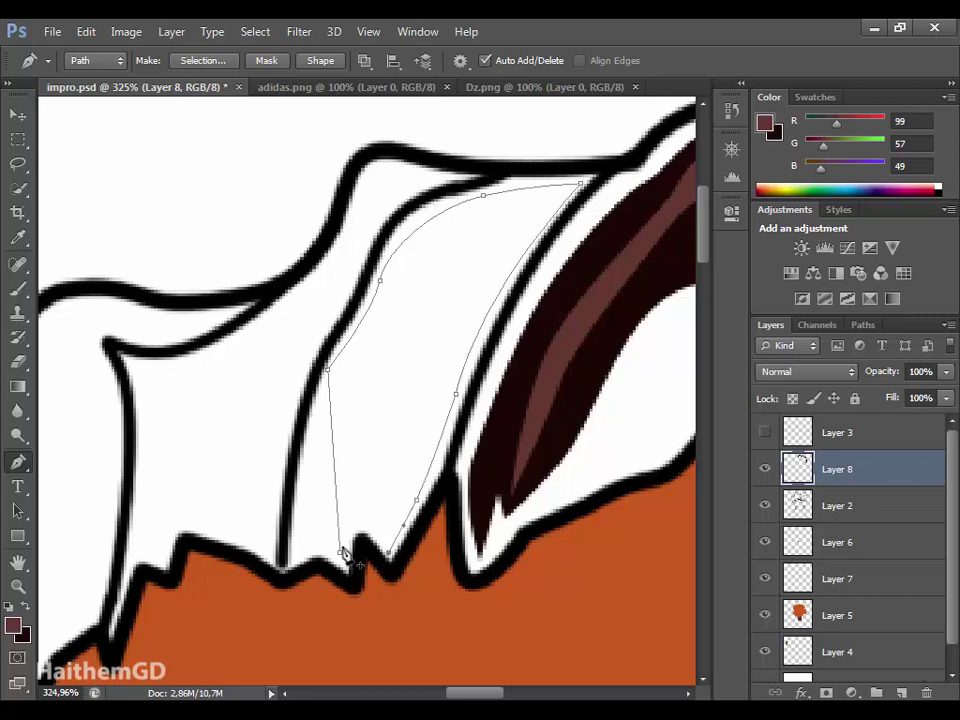
{"action": "right_click", "coordinate": [350, 420]}
{"action": "left_click", "coordinate": [386, 373]}
{"action": "left_click", "coordinate": [632, 189]}
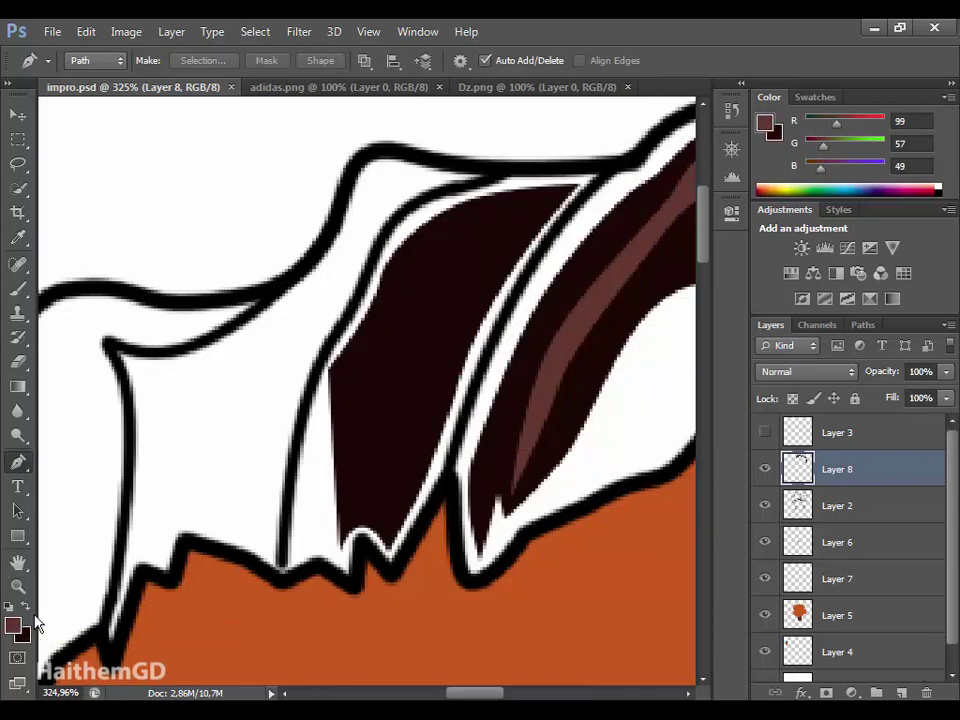
Add a lighter brown highlight running up this strand toward its tip.
{"action": "left_click", "coordinate": [349, 522]}
{"action": "scroll", "coordinate": [349, 522], "scroll_direction": "up", "scroll_amount": 1}
{"action": "left_click", "coordinate": [364, 424]}
{"action": "left_click_drag", "start_coordinate": [446, 259], "coordinate": [499, 249]}
{"action": "left_click", "coordinate": [558, 220]}
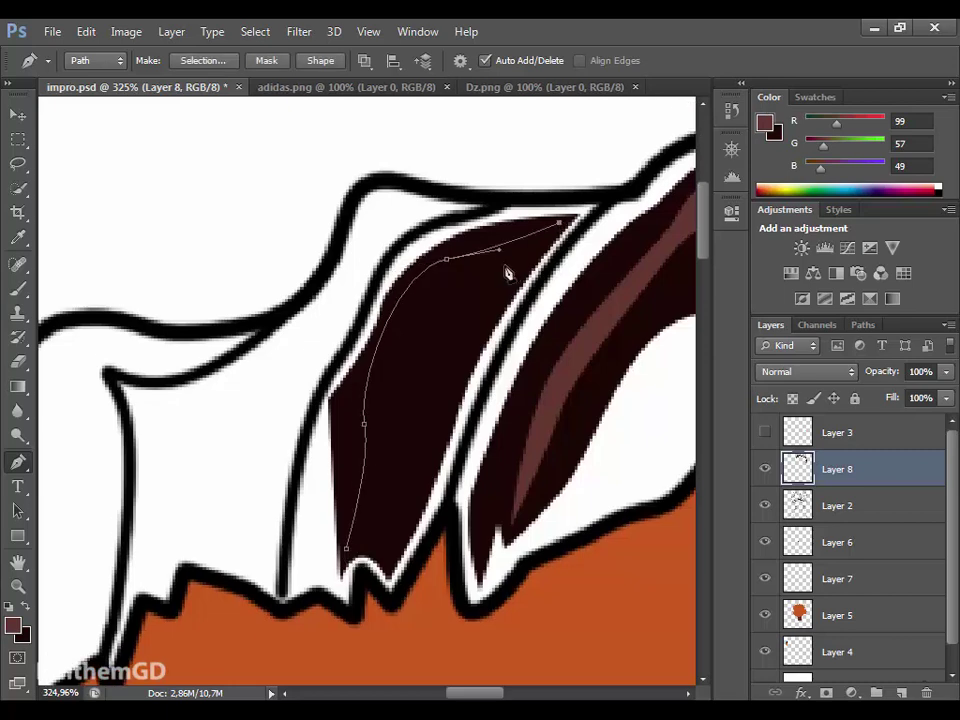
{"action": "left_click", "coordinate": [386, 512]}
{"action": "left_click", "coordinate": [346, 548]}
{"action": "right_click", "coordinate": [360, 540]}
{"action": "left_click", "coordinate": [396, 493]}
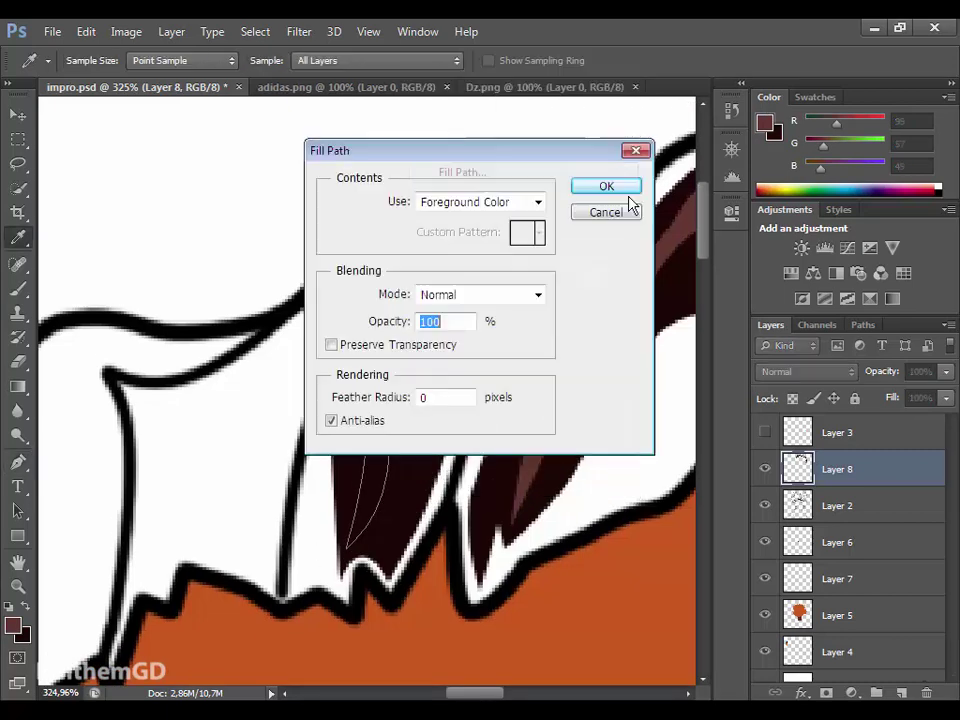
{"action": "left_click", "coordinate": [628, 193]}
{"action": "left_click_drag", "start_coordinate": [458, 693], "coordinate": [443, 697]}
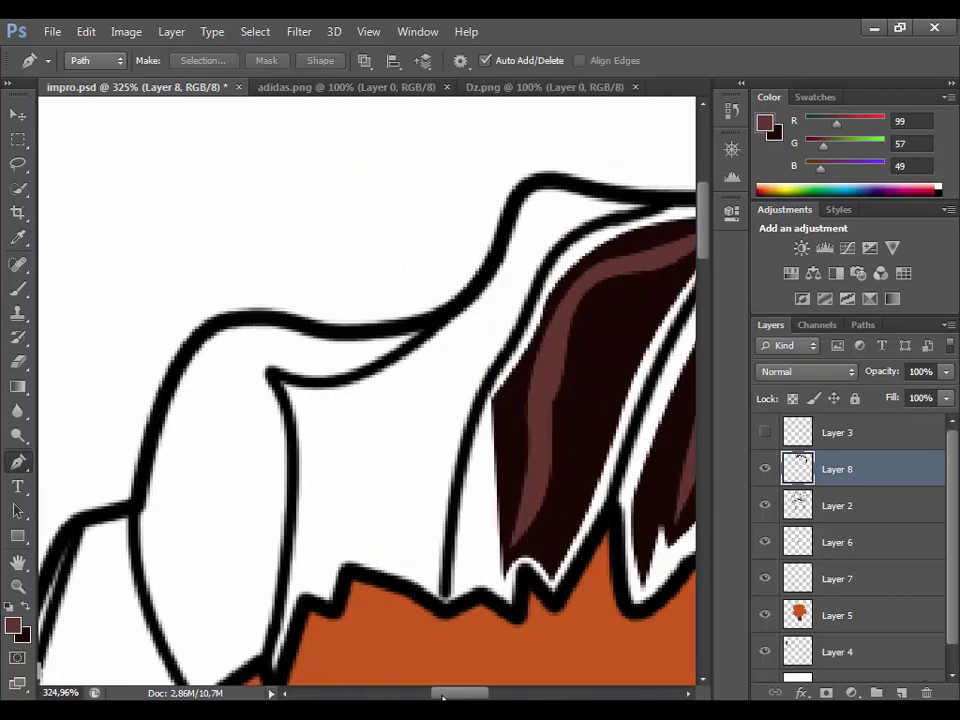
Outline the next white strand beside the face and fill it dark brown.
{"action": "left_click", "coordinate": [433, 583]}
{"action": "left_click_drag", "start_coordinate": [450, 448], "coordinate": [470, 393]}
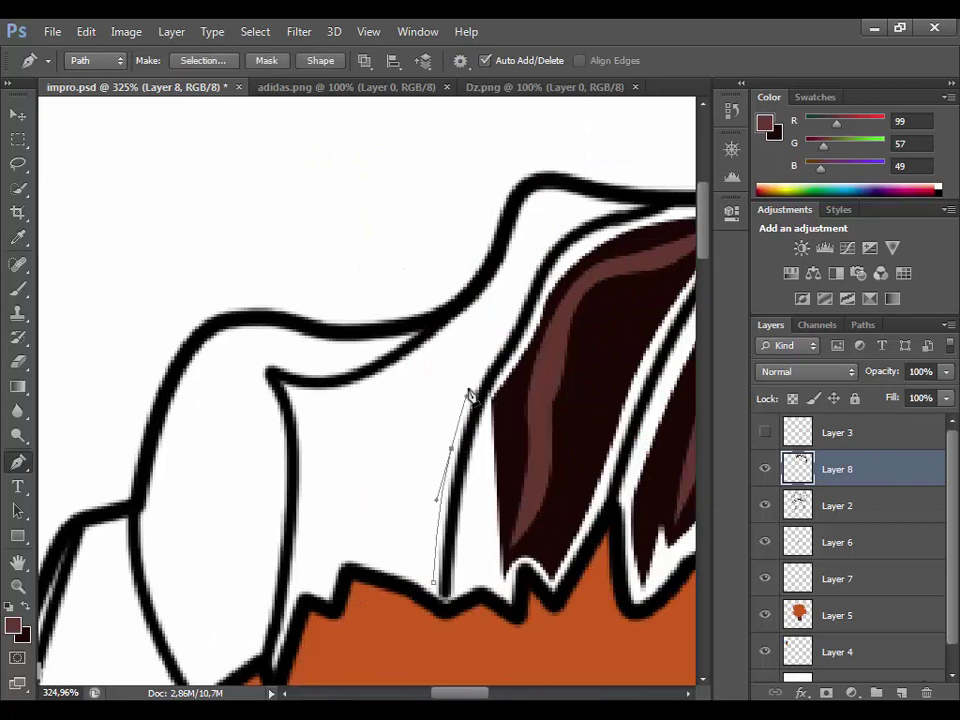
{"action": "left_click", "coordinate": [608, 207]}
{"action": "left_click", "coordinate": [524, 212]}
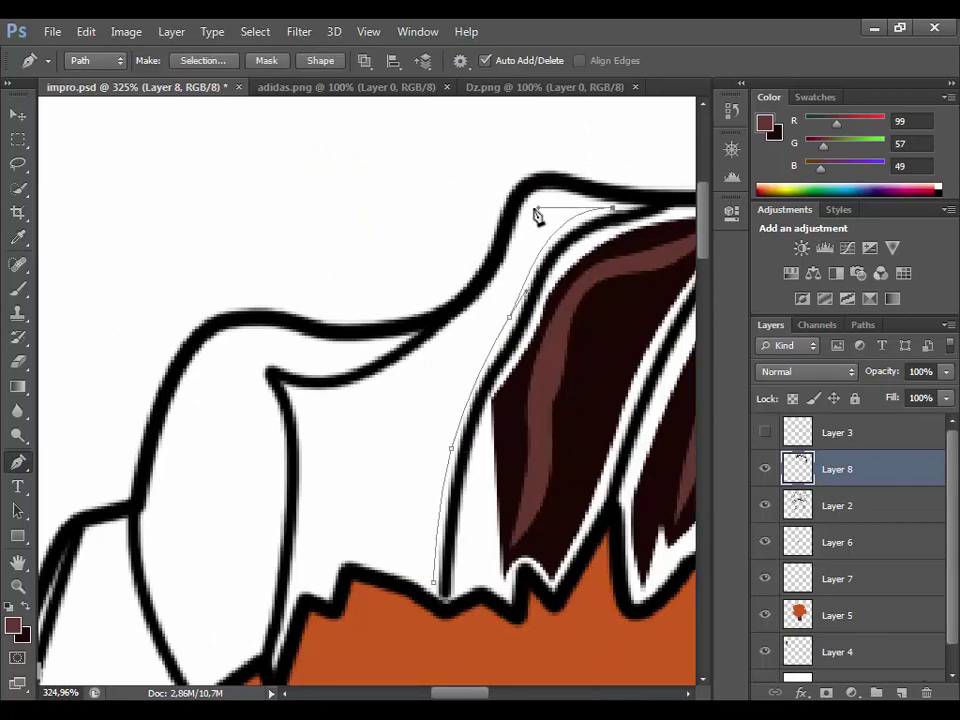
{"action": "left_click_drag", "start_coordinate": [430, 356], "coordinate": [380, 382]}
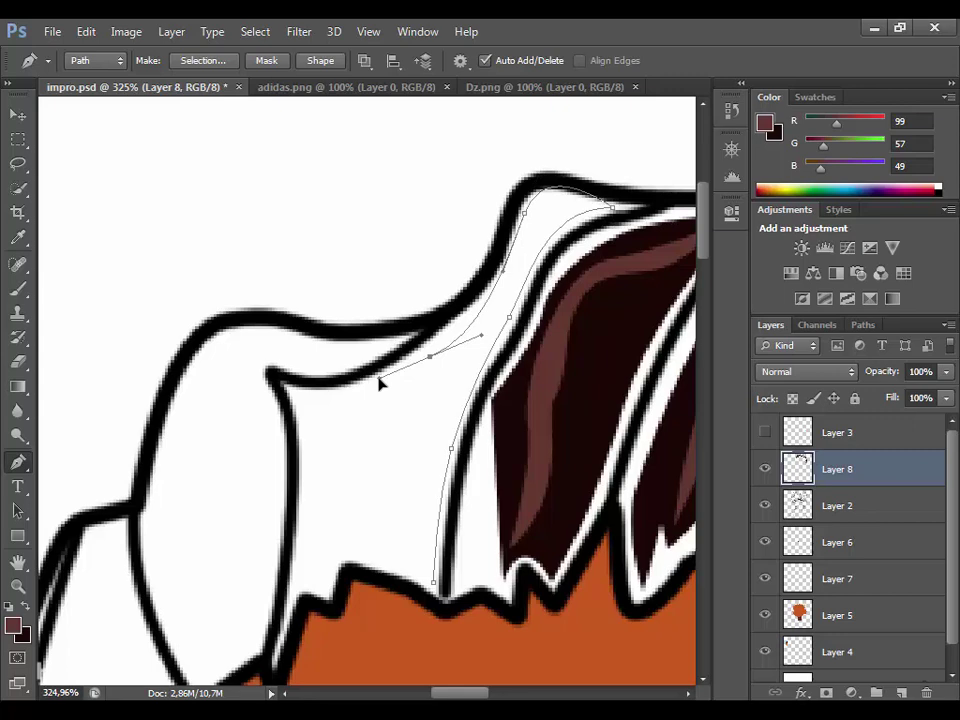
{"action": "left_click", "coordinate": [336, 556]}
{"action": "left_click_drag", "start_coordinate": [332, 568], "coordinate": [332, 492]}
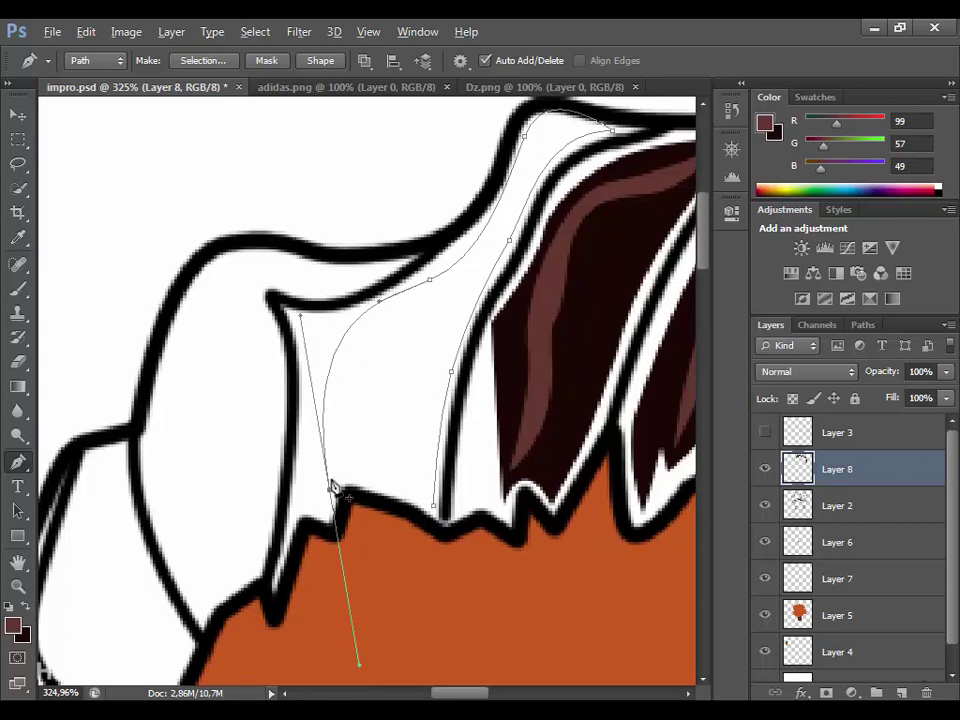
{"action": "left_click", "coordinate": [433, 508]}
{"action": "right_click", "coordinate": [400, 400]}
{"action": "left_click", "coordinate": [594, 188]}
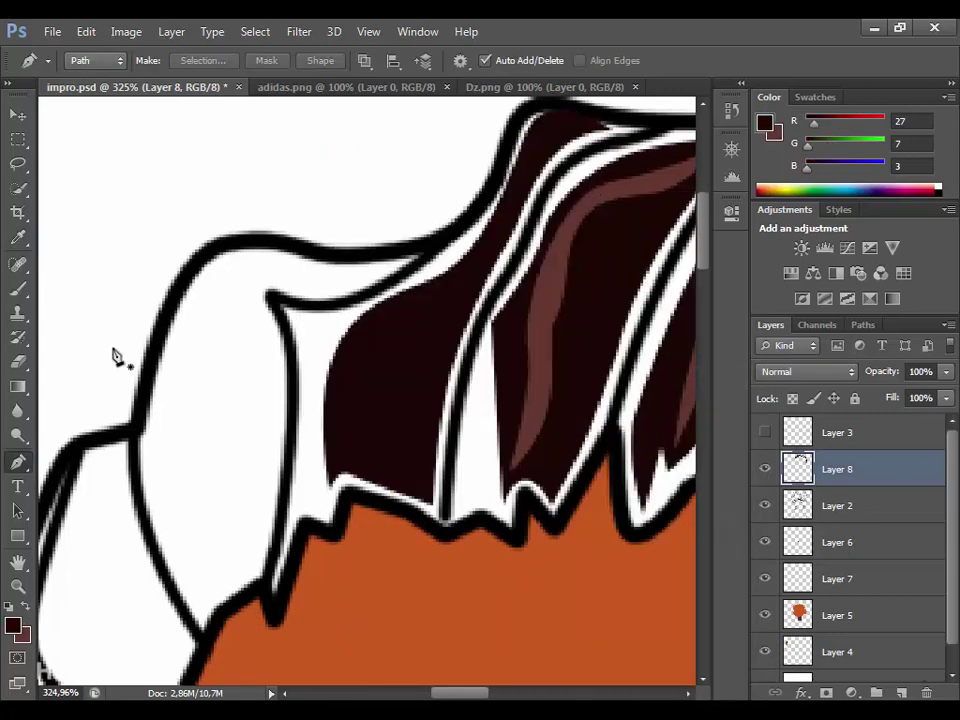
Trace a highlight streak up to the strand's tip and fill it lighter brown.
{"action": "left_click", "coordinate": [357, 466]}
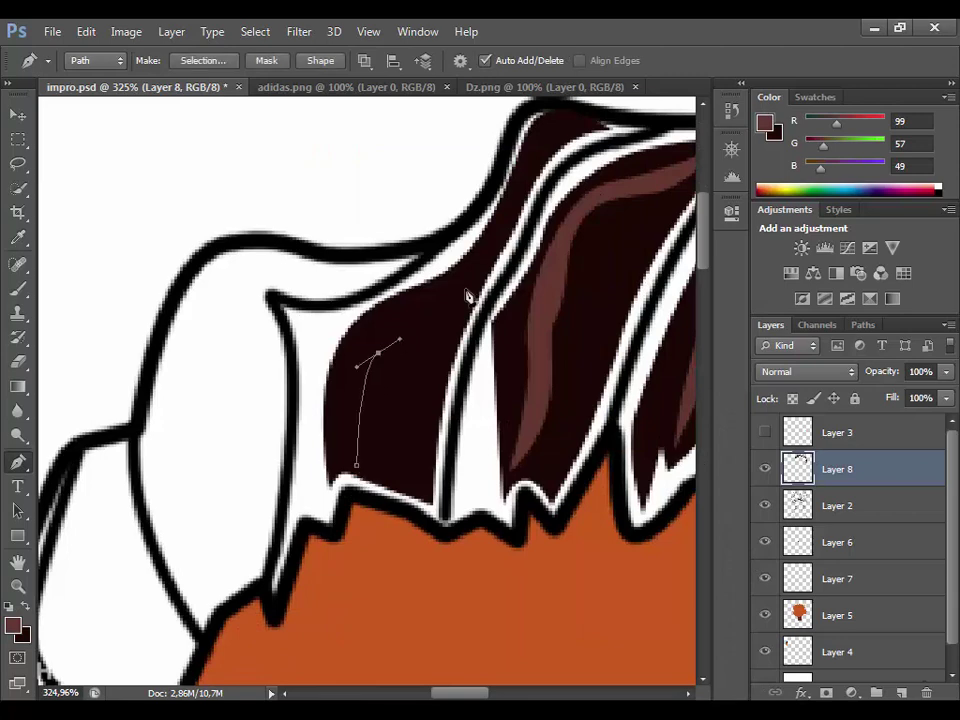
{"action": "left_click", "coordinate": [485, 242]}
{"action": "left_click_drag", "start_coordinate": [543, 115], "coordinate": [566, 124]}
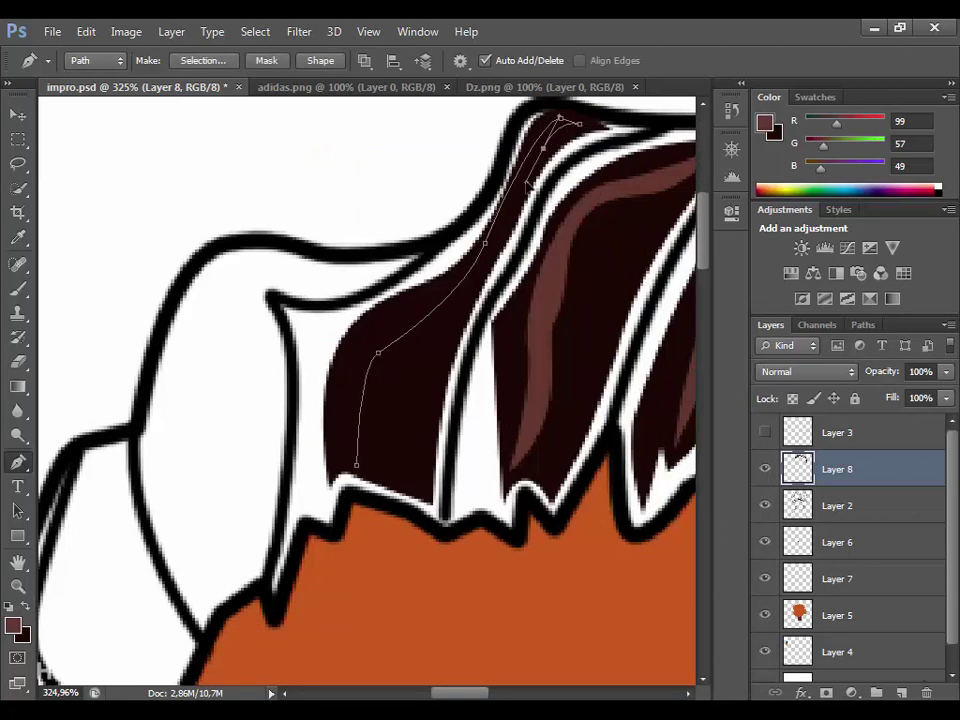
{"action": "left_click", "coordinate": [463, 295]}
{"action": "left_click", "coordinate": [430, 333]}
{"action": "right_click", "coordinate": [349, 561]}
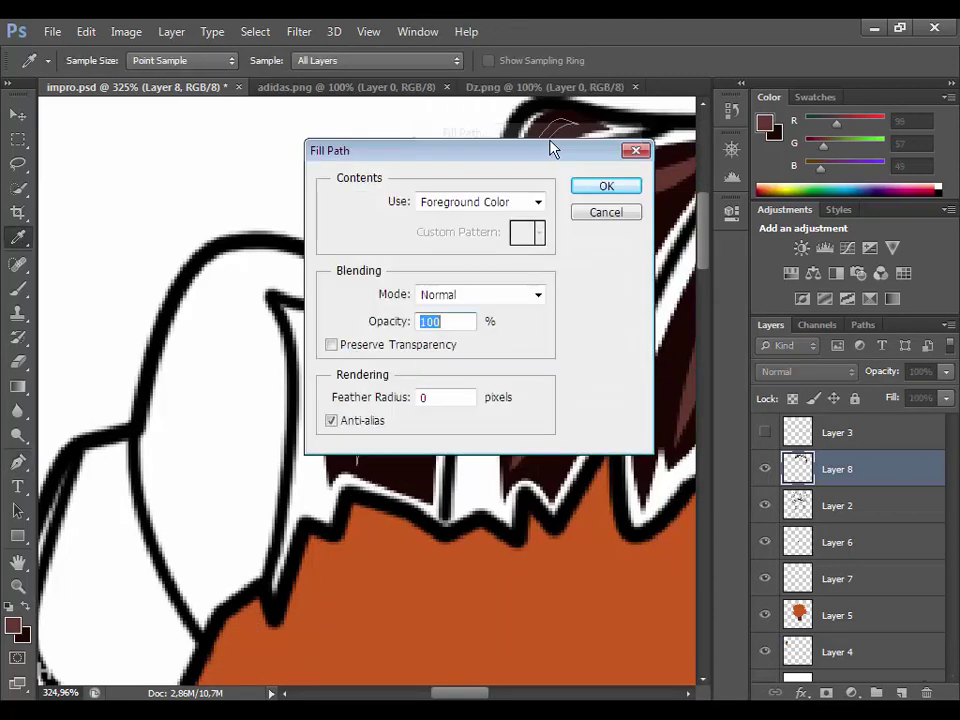
{"action": "left_click", "coordinate": [606, 185]}
Swap back to dark brown and begin outlining the large white strand on the left.
{"action": "key", "text": "x"}
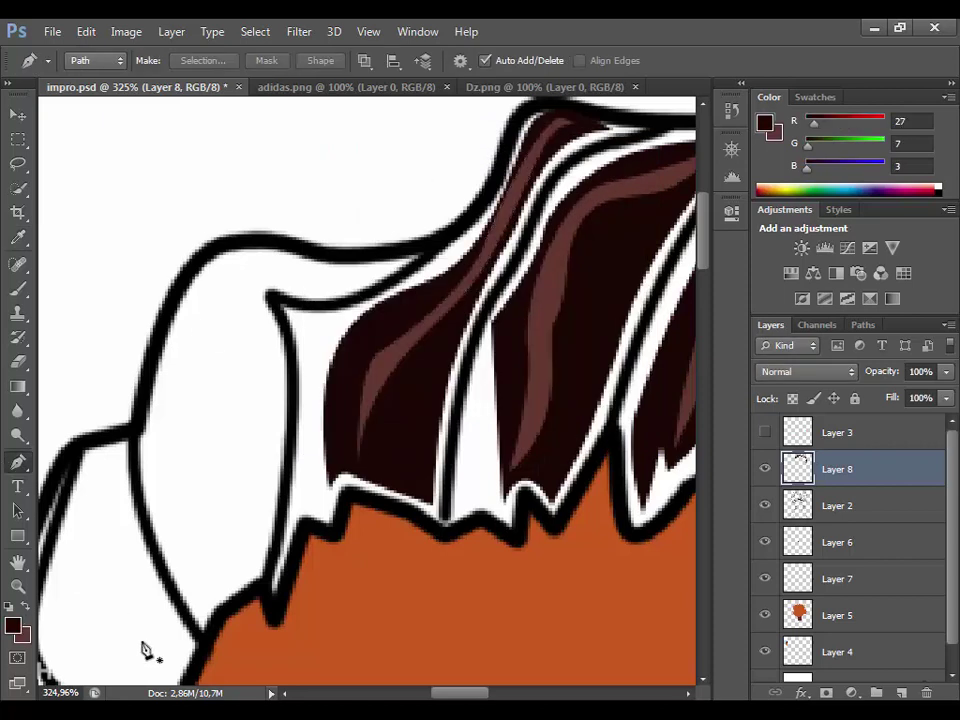
{"action": "left_click", "coordinate": [219, 586]}
{"action": "left_click", "coordinate": [174, 428]}
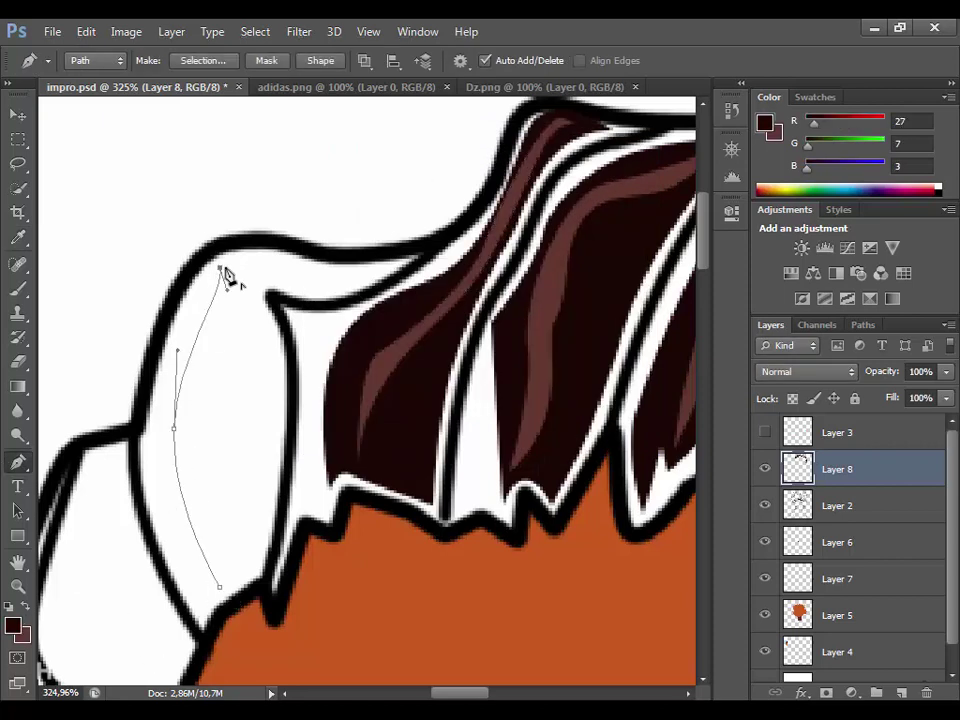
{"action": "left_click", "coordinate": [219, 268]}
{"action": "left_click_drag", "start_coordinate": [384, 264], "coordinate": [465, 255]}
Step back in History to remove the misplaced anchor point.
{"action": "left_click", "coordinate": [418, 31]}
{"action": "left_click", "coordinate": [455, 287]}
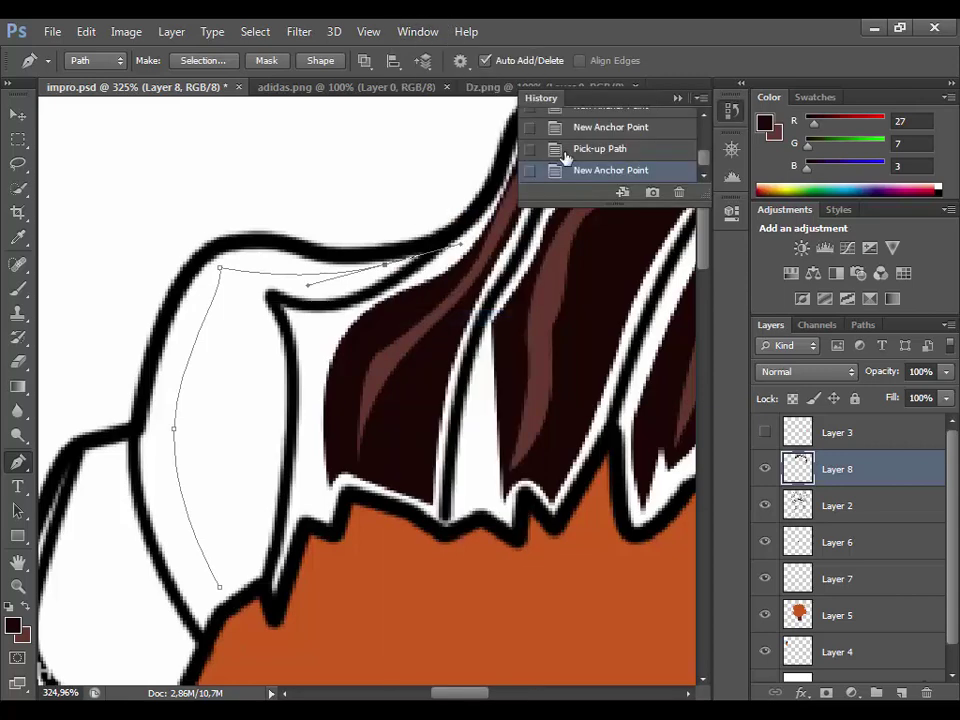
{"action": "left_click", "coordinate": [650, 162]}
Finish outlining the upper hair strand and fill it dark brown.
{"action": "left_click", "coordinate": [231, 258]}
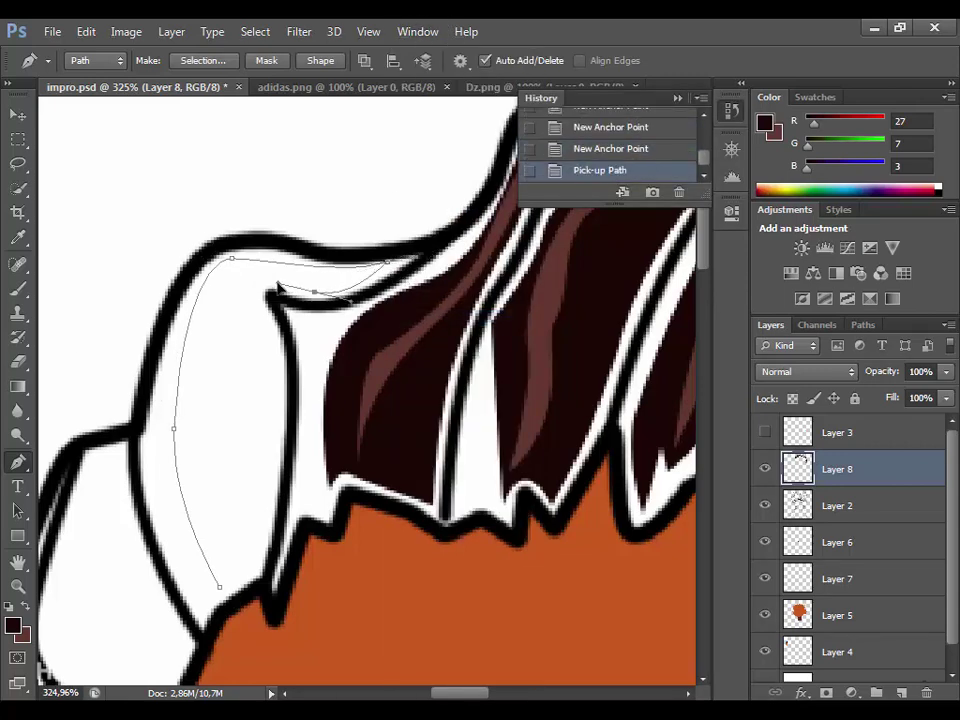
{"action": "left_click_drag", "start_coordinate": [256, 303], "coordinate": [268, 345]}
{"action": "scroll", "coordinate": [268, 346], "scroll_direction": "down", "scroll_amount": 2}
{"action": "left_click", "coordinate": [266, 508]}
{"action": "left_click", "coordinate": [222, 524]}
{"action": "right_click", "coordinate": [210, 440]}
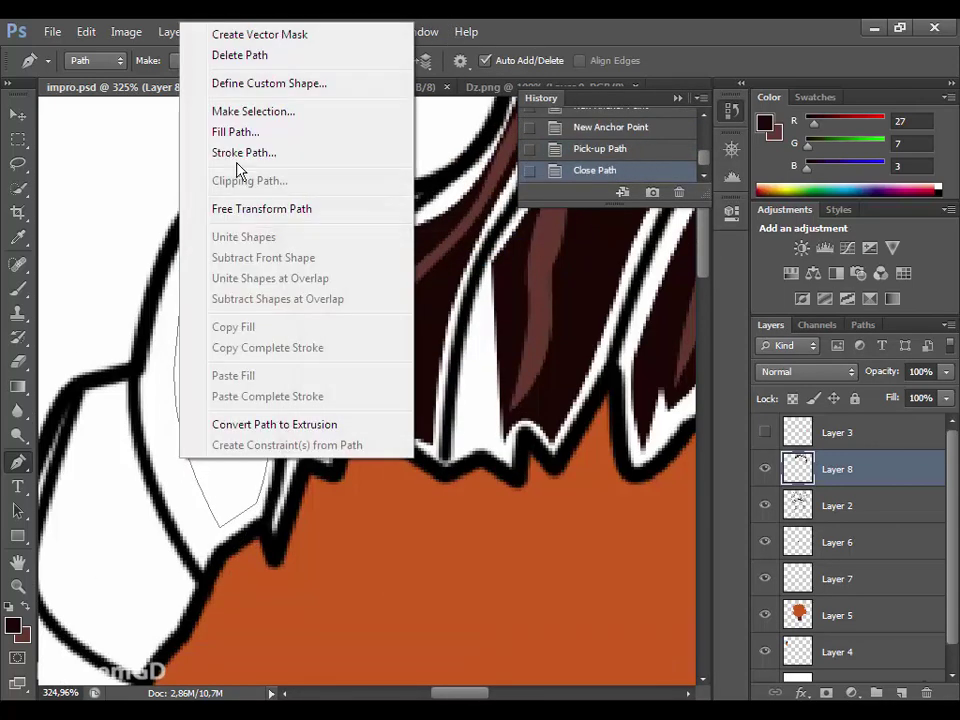
{"action": "left_click", "coordinate": [236, 131]}
{"action": "left_click", "coordinate": [617, 190]}
Trace a highlight shape along the upper strand and fill it lighter brown.
{"action": "left_click", "coordinate": [238, 500]}
{"action": "left_click", "coordinate": [217, 328]}
{"action": "left_click", "coordinate": [229, 213]}
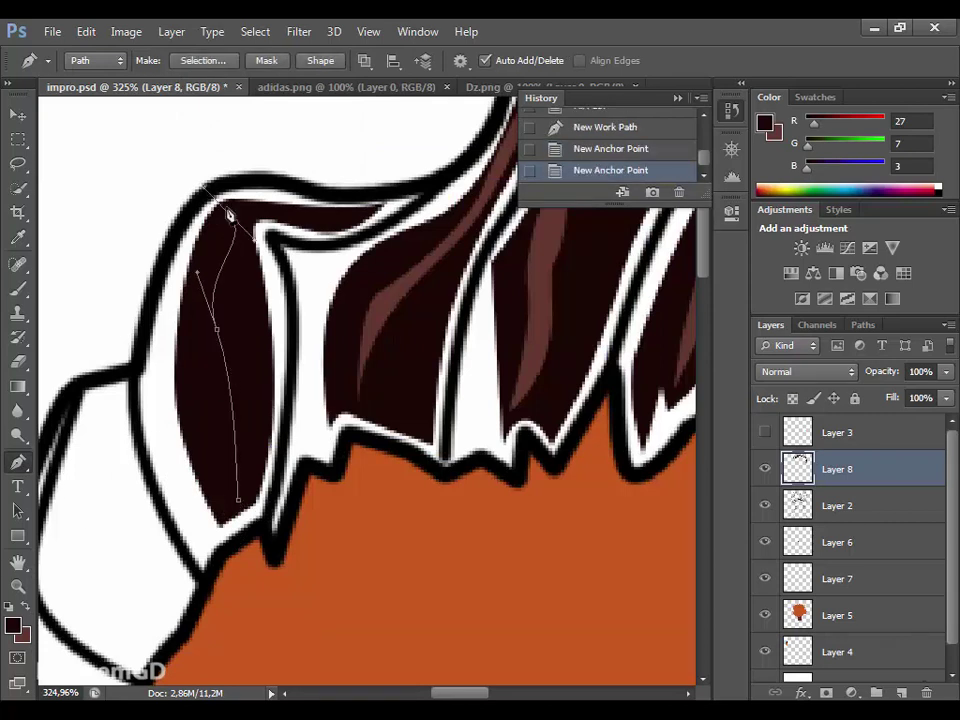
{"action": "left_click_drag", "start_coordinate": [320, 213], "coordinate": [345, 229]}
{"action": "left_click", "coordinate": [345, 229]}
{"action": "left_click", "coordinate": [612, 149]}
{"action": "left_click", "coordinate": [320, 213]}
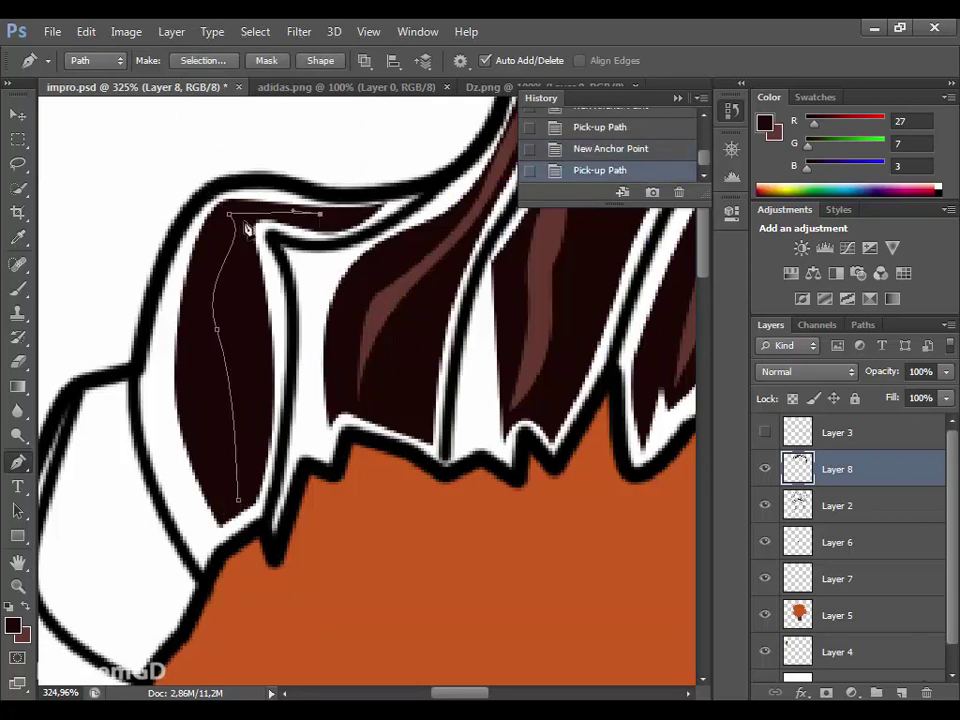
{"action": "left_click", "coordinate": [238, 331]}
{"action": "left_click", "coordinate": [255, 366]}
{"action": "left_click", "coordinate": [238, 500]}
{"action": "right_click", "coordinate": [250, 238]}
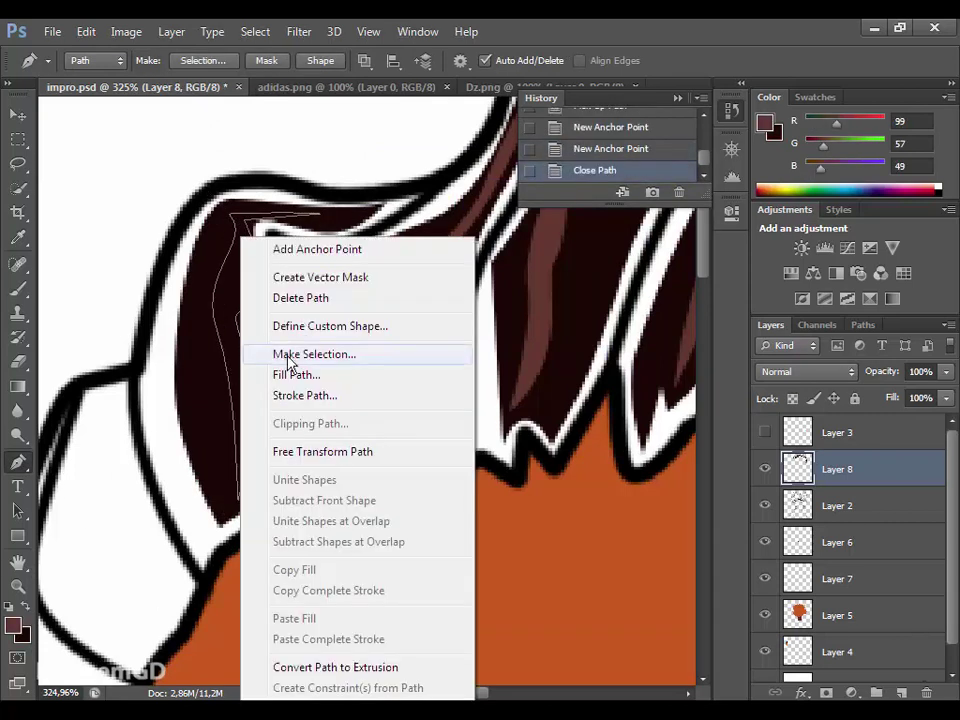
{"action": "left_click", "coordinate": [300, 373]}
Outline the lower white hair strand and fill it dark brown.
{"action": "scroll", "coordinate": [360, 390], "scroll_direction": "left", "scroll_amount": 3}
{"action": "scroll", "coordinate": [255, 478], "scroll_direction": "down", "scroll_amount": 3}
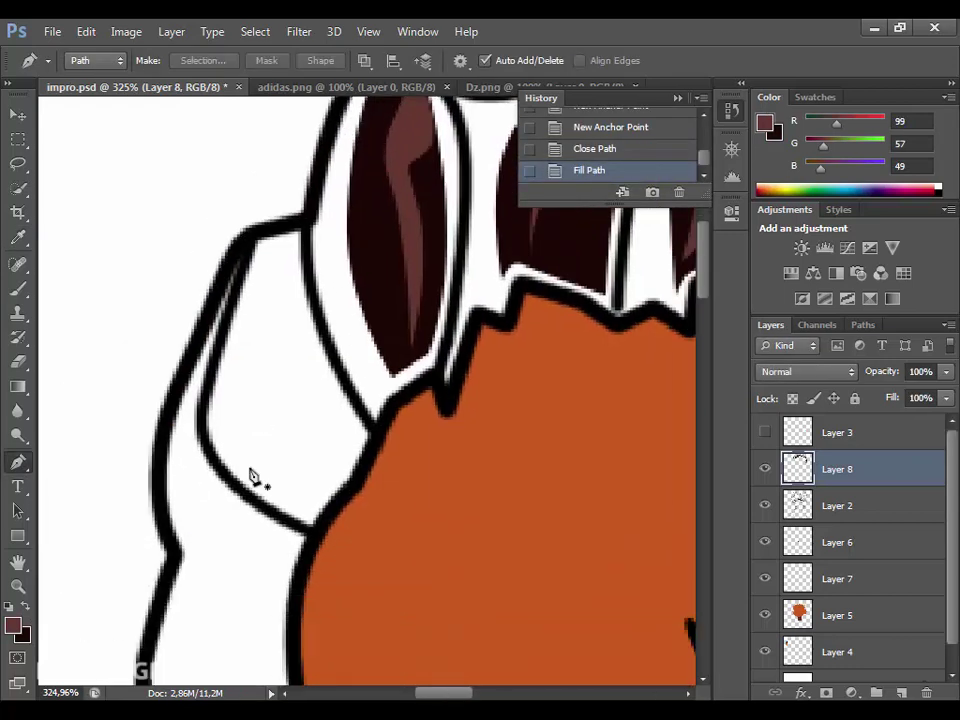
{"action": "left_click", "coordinate": [358, 436]}
{"action": "left_click_drag", "start_coordinate": [308, 520], "coordinate": [302, 540]}
{"action": "mouse_move", "coordinate": [228, 405]}
{"action": "left_mouse_down"}
{"action": "mouse_move", "coordinate": [231, 287]}
{"action": "mouse_move", "coordinate": [278, 246]}
{"action": "left_mouse_up"}
{"action": "left_click", "coordinate": [358, 436]}
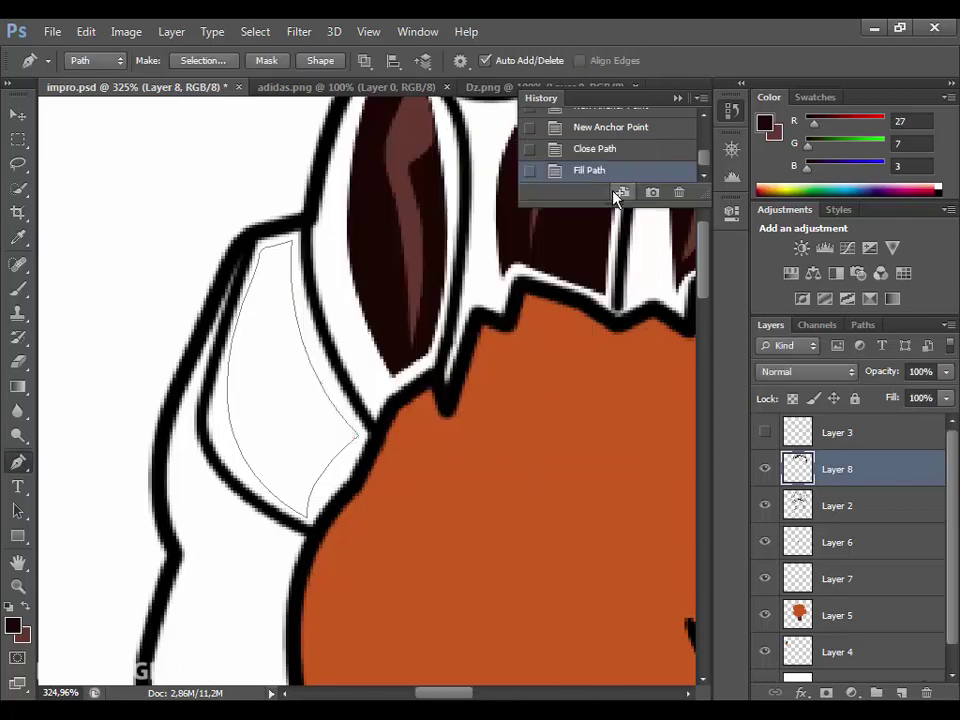
Draw a crescent highlight on the lower strand and fill it lighter brown.
{"action": "left_click", "coordinate": [331, 460]}
{"action": "left_click_drag", "start_coordinate": [285, 410], "coordinate": [273, 417]}
{"action": "left_click_drag", "start_coordinate": [275, 287], "coordinate": [294, 240]}
{"action": "left_click", "coordinate": [272, 441]}
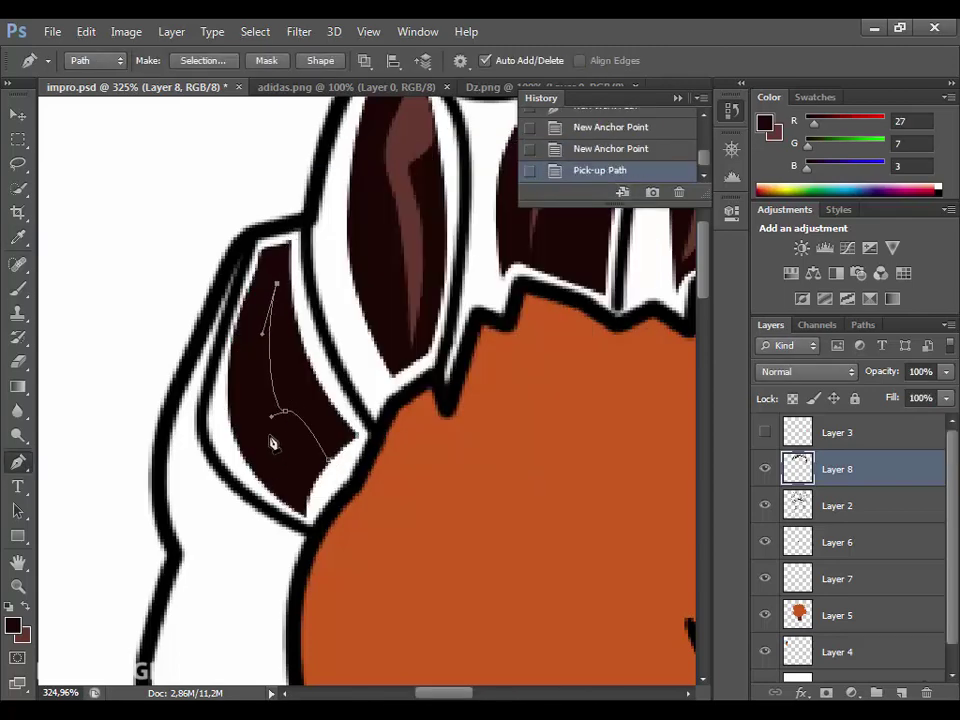
{"action": "left_click", "coordinate": [332, 467]}
{"action": "right_click", "coordinate": [230, 196]}
{"action": "left_click", "coordinate": [280, 300]}
{"action": "key", "text": "Return"}
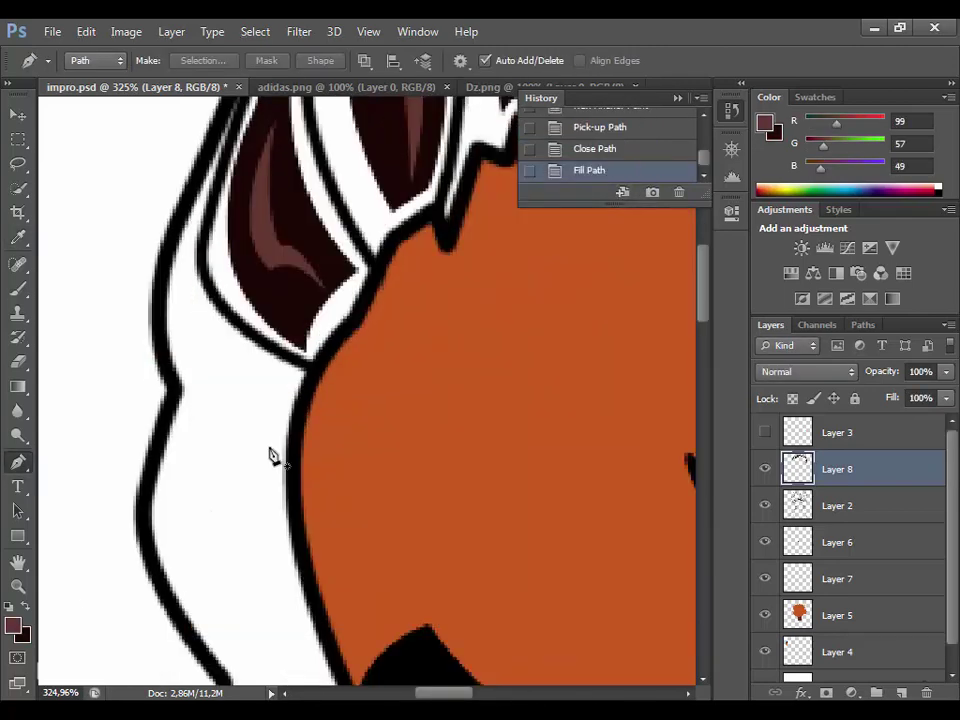
Begin tracing a path along the long white strand below.
{"action": "scroll", "coordinate": [312, 555], "scroll_direction": "down", "scroll_amount": 3}
{"action": "left_click", "coordinate": [455, 568]}
{"action": "left_click", "coordinate": [298, 458]}
{"action": "left_click", "coordinate": [229, 333]}
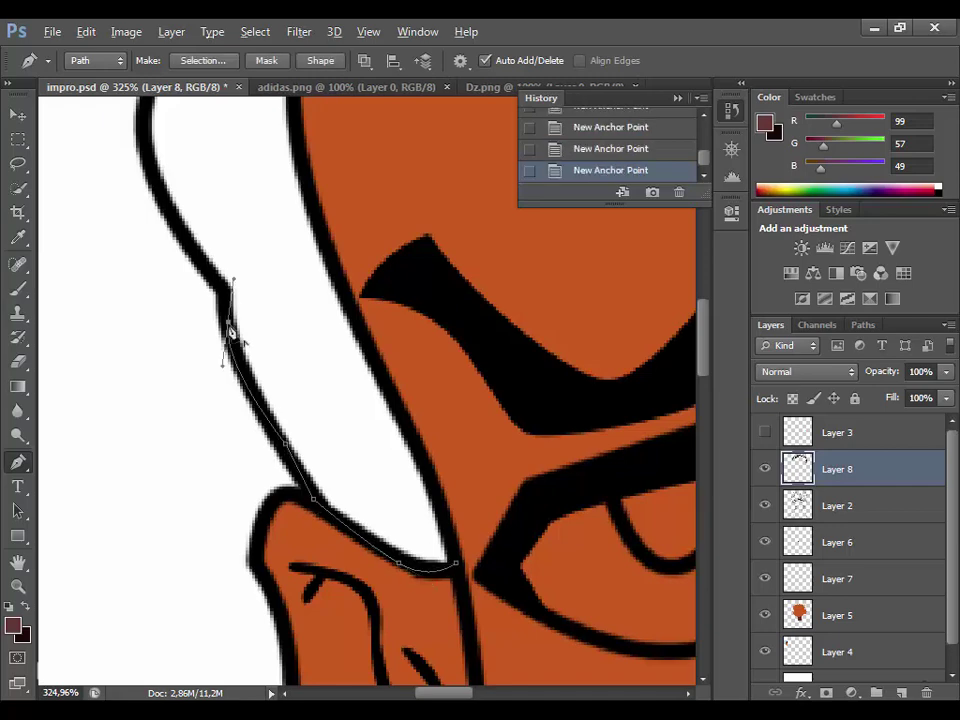
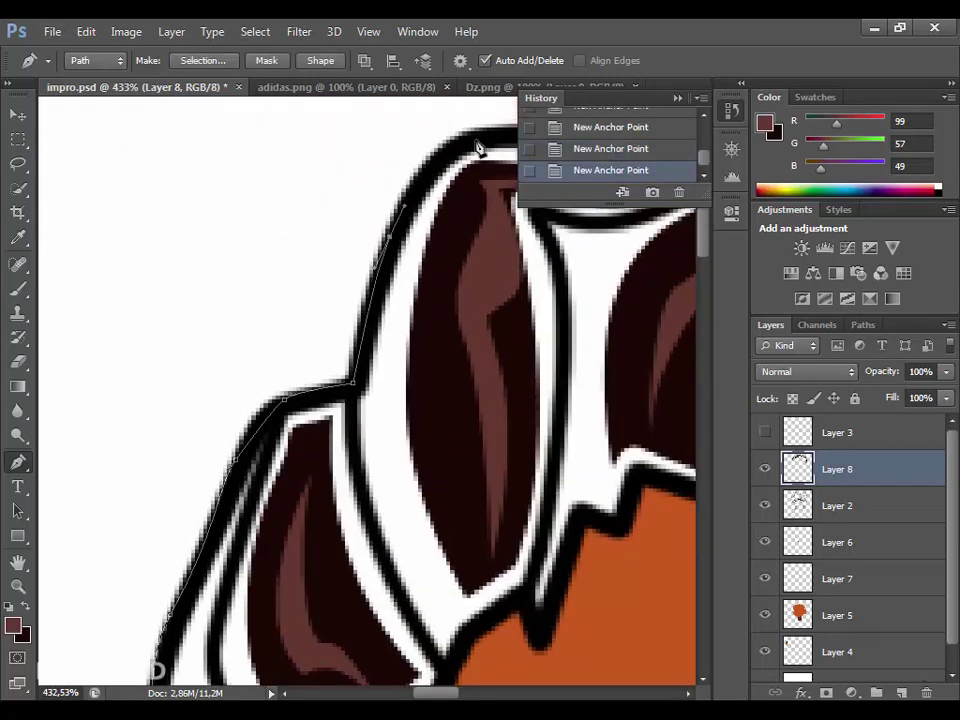
Trace the top of the hair outline with Pen anchors and curved points.
{"action": "scroll", "coordinate": [503, 139], "scroll_direction": "down", "scroll_amount": 5}
{"action": "left_click", "coordinate": [290, 260]}
{"action": "left_click", "coordinate": [373, 162]}
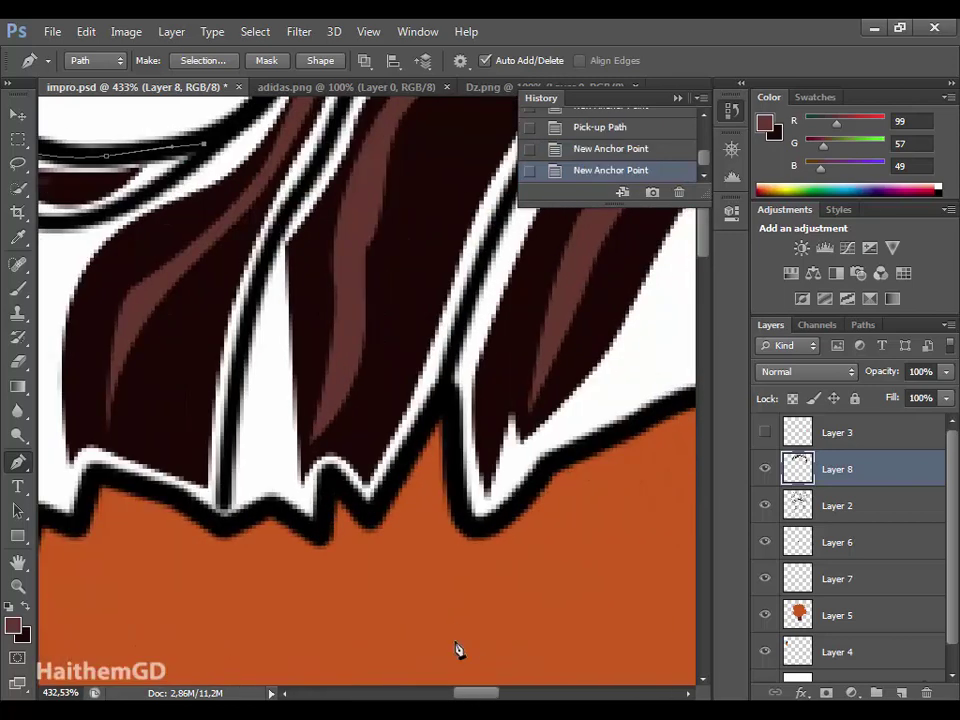
{"action": "left_click", "coordinate": [483, 183]}
{"action": "left_click_drag", "start_coordinate": [476, 578], "coordinate": [206, 190]}
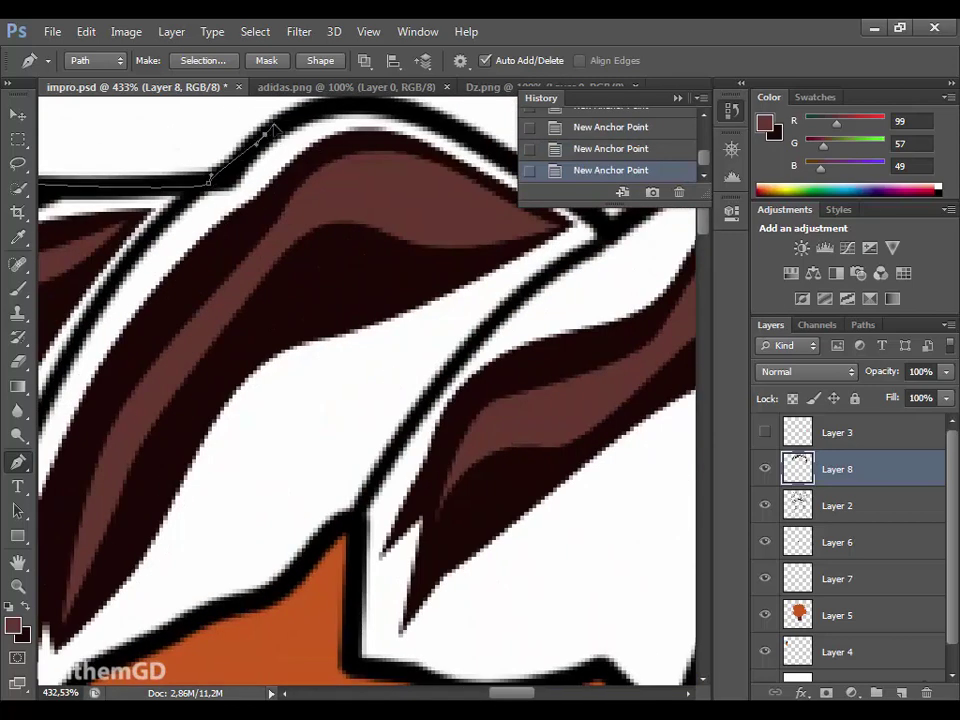
{"action": "left_click_drag", "start_coordinate": [501, 166], "coordinate": [318, 236]}
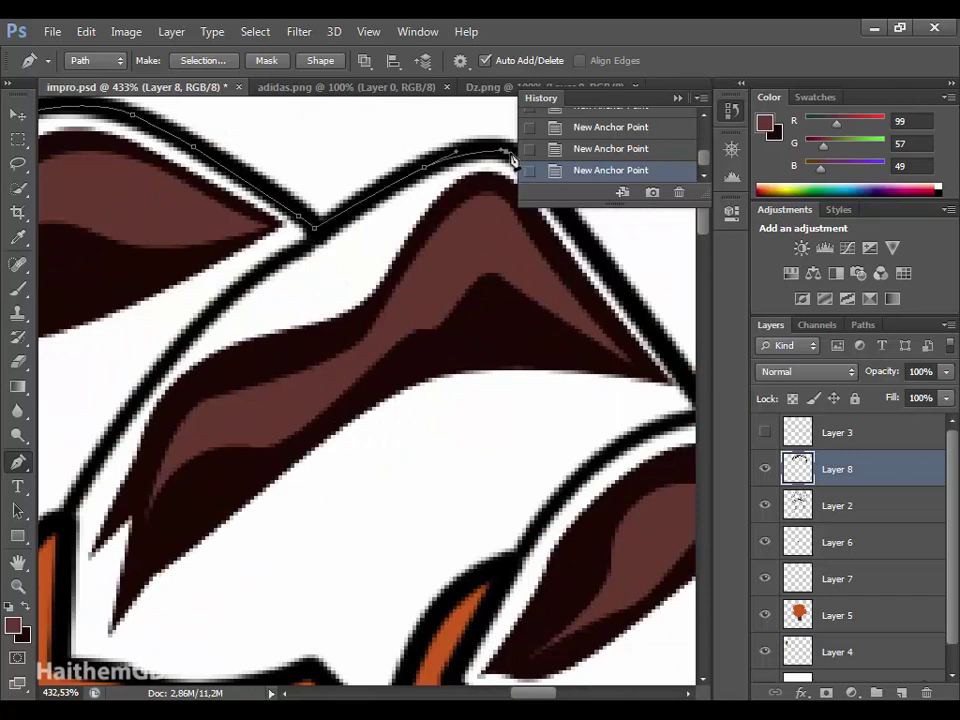
{"action": "left_click_drag", "start_coordinate": [512, 160], "coordinate": [376, 143]}
{"action": "left_click", "coordinate": [470, 245]}
{"action": "left_click", "coordinate": [551, 352]}
{"action": "left_click", "coordinate": [583, 410]}
{"action": "left_click_drag", "start_coordinate": [583, 410], "coordinate": [250, 410]}
{"action": "left_click_drag", "start_coordinate": [424, 397], "coordinate": [447, 413]}
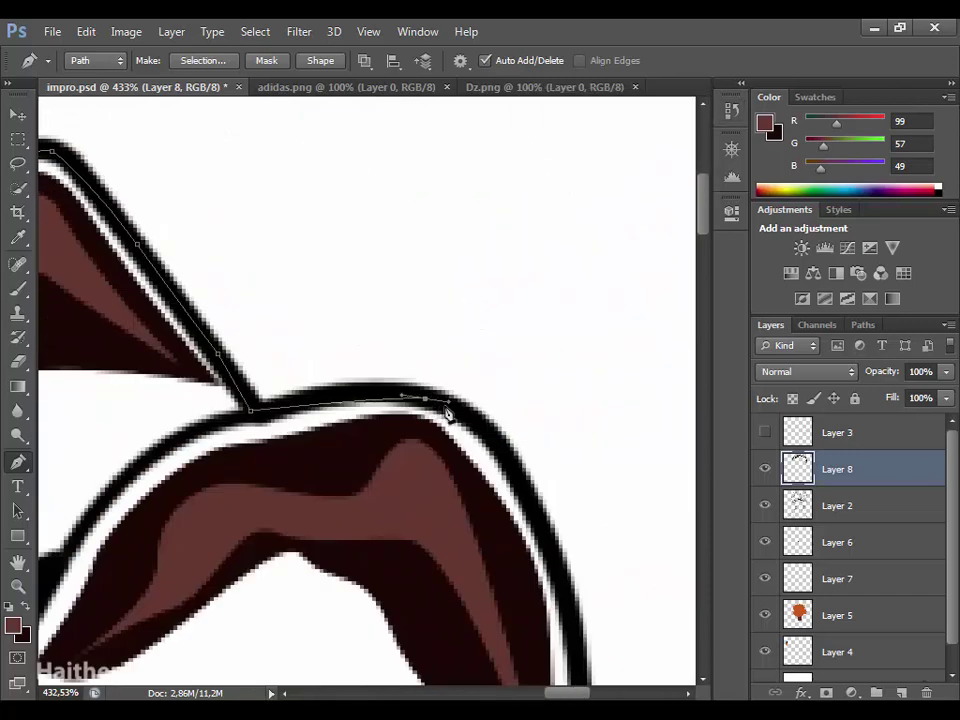
Continue the hair path down the right side and along the lower curve.
{"action": "scroll", "coordinate": [589, 461], "scroll_direction": "down", "scroll_amount": 3}
{"action": "left_click", "coordinate": [583, 553]}
{"action": "scroll", "coordinate": [583, 553], "scroll_direction": "down", "scroll_amount": 3}
{"action": "left_click", "coordinate": [572, 611]}
{"action": "scroll", "coordinate": [572, 611], "scroll_direction": "down", "scroll_amount": 2}
{"action": "left_click", "coordinate": [657, 561]}
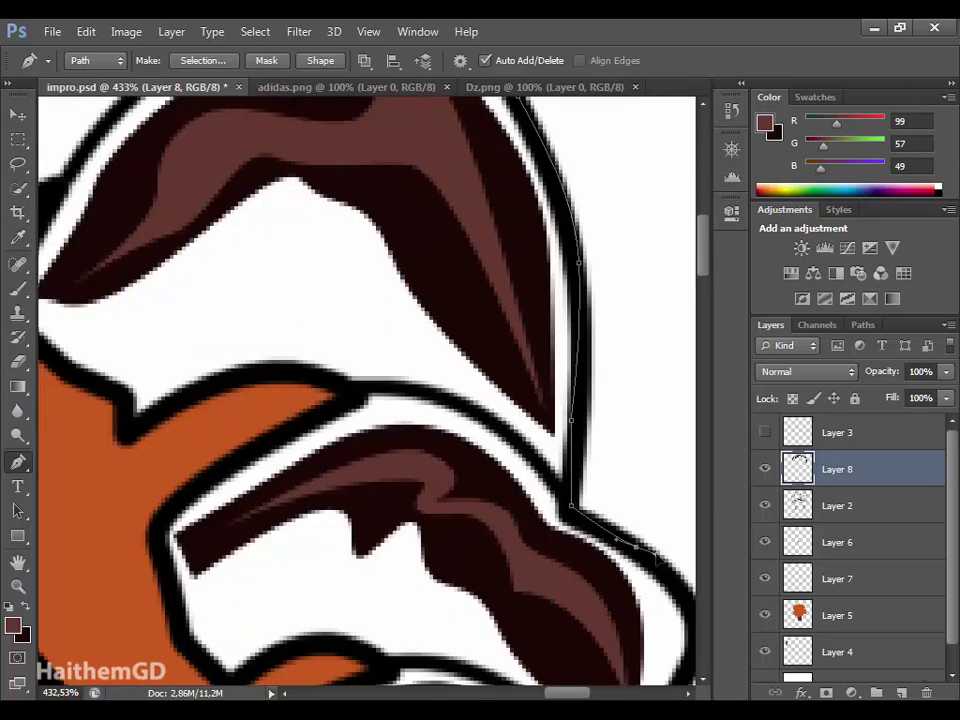
{"action": "left_click_drag", "start_coordinate": [570, 691], "coordinate": [583, 682]}
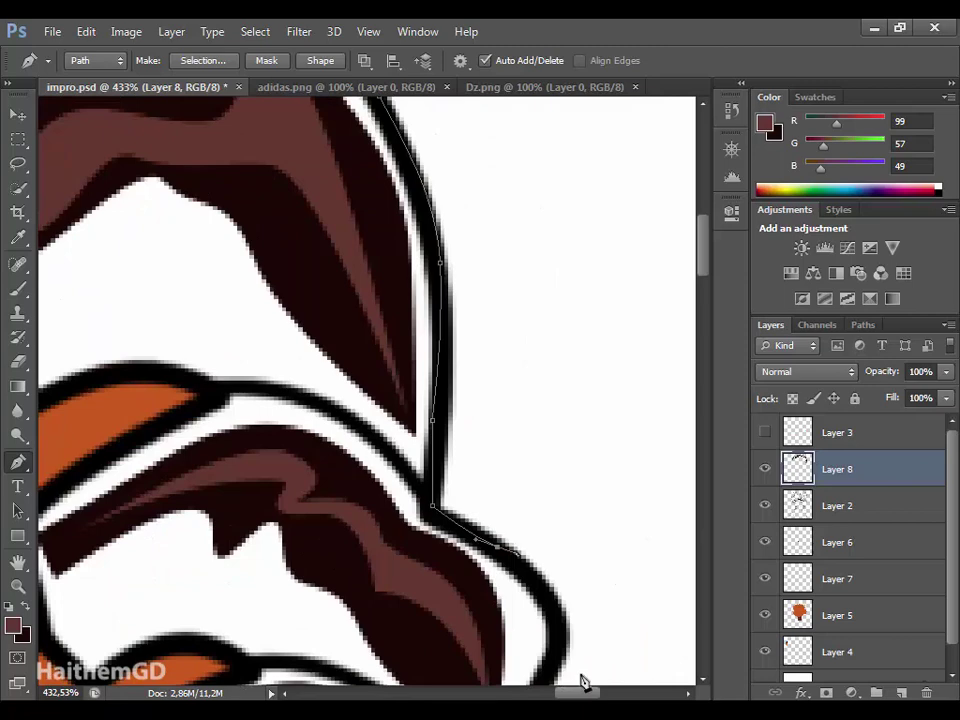
{"action": "scroll", "coordinate": [583, 682], "scroll_direction": "down", "scroll_amount": 3}
{"action": "left_click", "coordinate": [476, 669]}
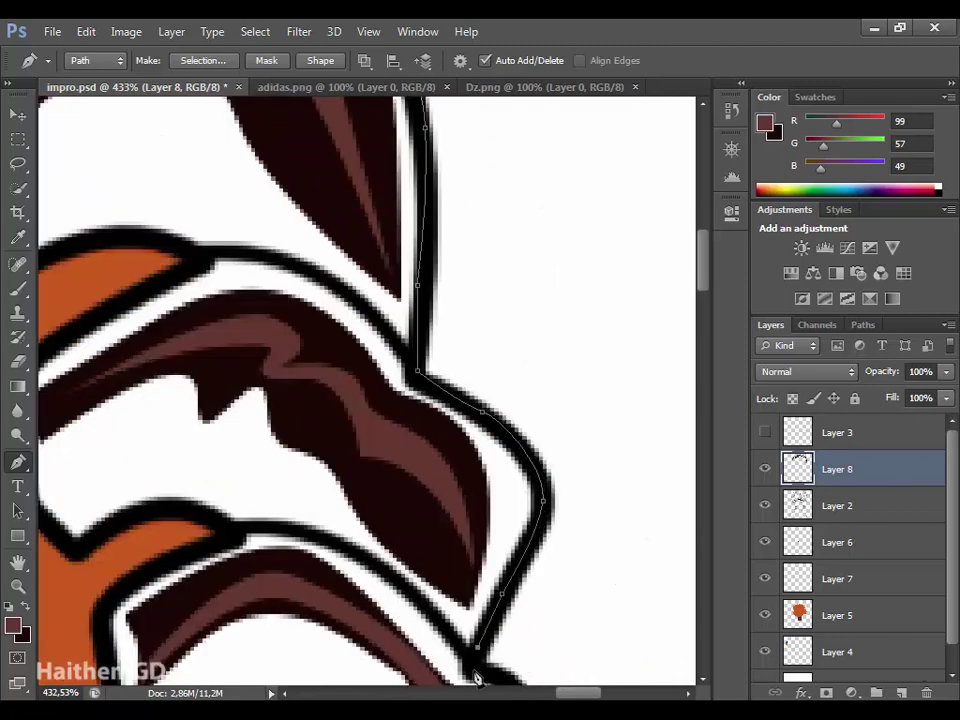
{"action": "scroll", "coordinate": [476, 669], "scroll_direction": "down", "scroll_amount": 3}
{"action": "left_click", "coordinate": [480, 596]}
{"action": "scroll", "coordinate": [460, 658], "scroll_direction": "down", "scroll_amount": 3}
{"action": "left_click", "coordinate": [417, 500]}
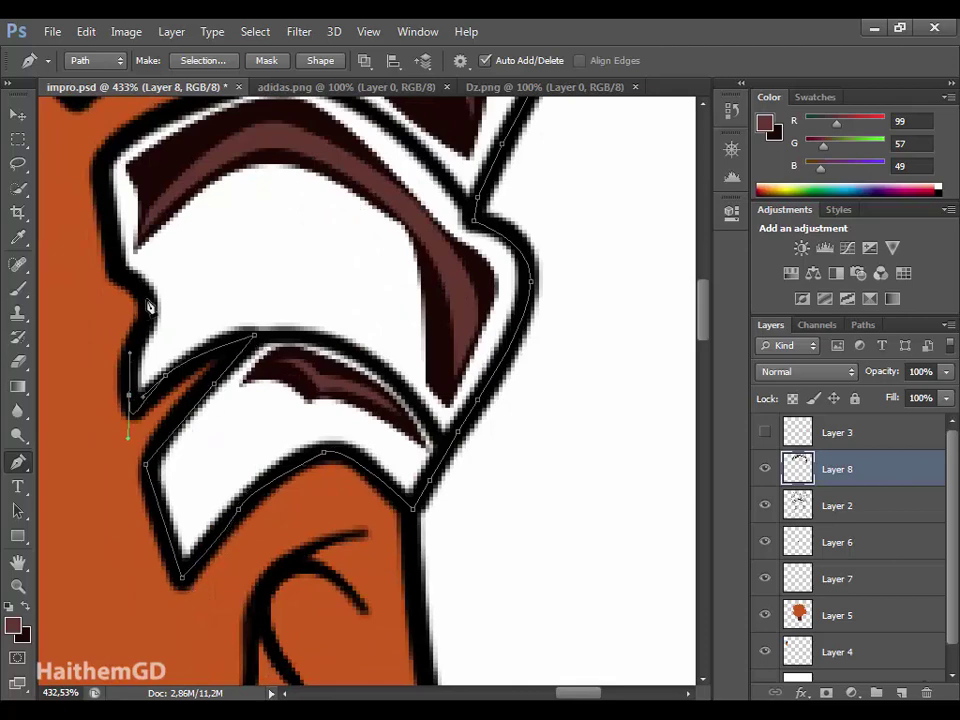
Extend the path along the left outline and the hair's lower edge.
{"action": "left_click", "coordinate": [146, 300]}
{"action": "scroll", "coordinate": [115, 283], "scroll_direction": "up", "scroll_amount": 3}
{"action": "left_click", "coordinate": [232, 203]}
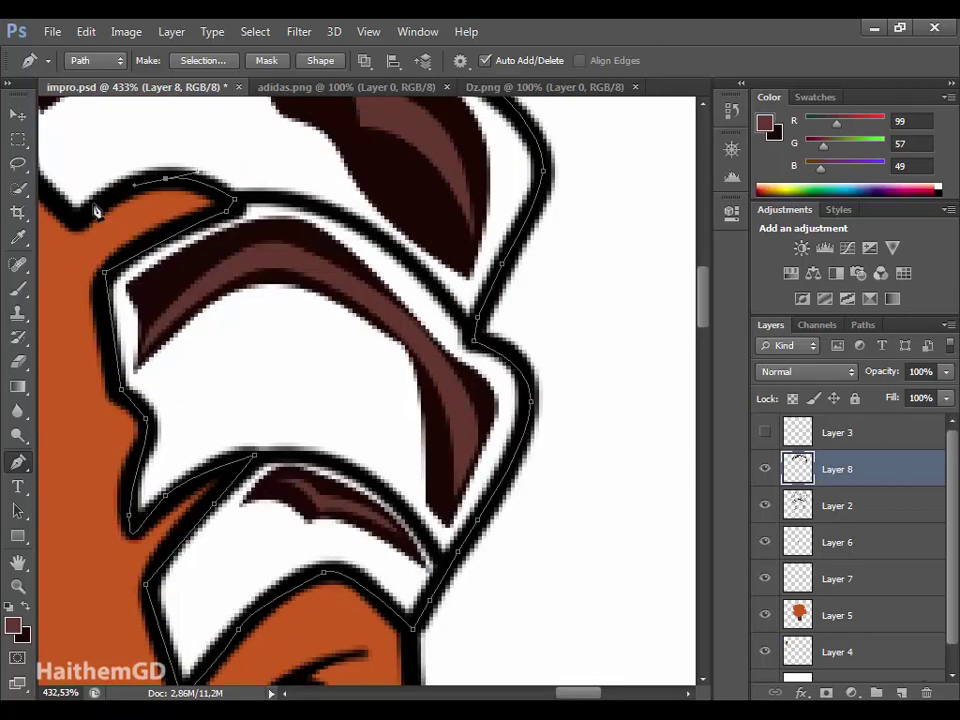
{"action": "scroll", "coordinate": [150, 260], "scroll_direction": "left", "scroll_amount": 2}
{"action": "scroll", "coordinate": [296, 324], "scroll_direction": "up", "scroll_amount": 3}
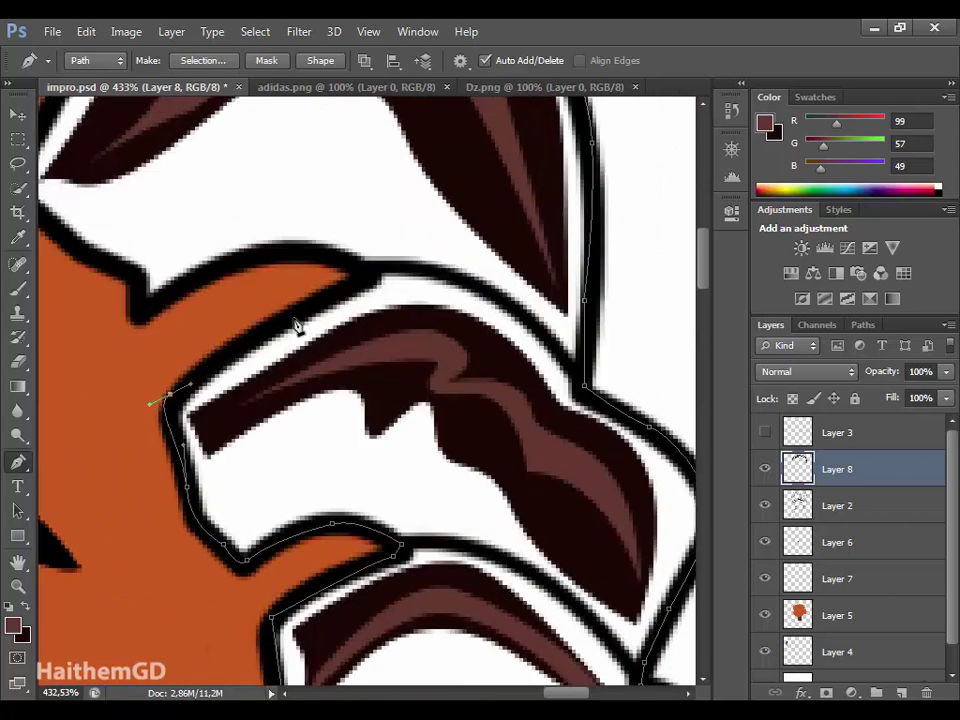
{"action": "scroll", "coordinate": [130, 280], "scroll_direction": "down", "scroll_amount": 3}
{"action": "scroll", "coordinate": [202, 388], "scroll_direction": "up", "scroll_amount": 3}
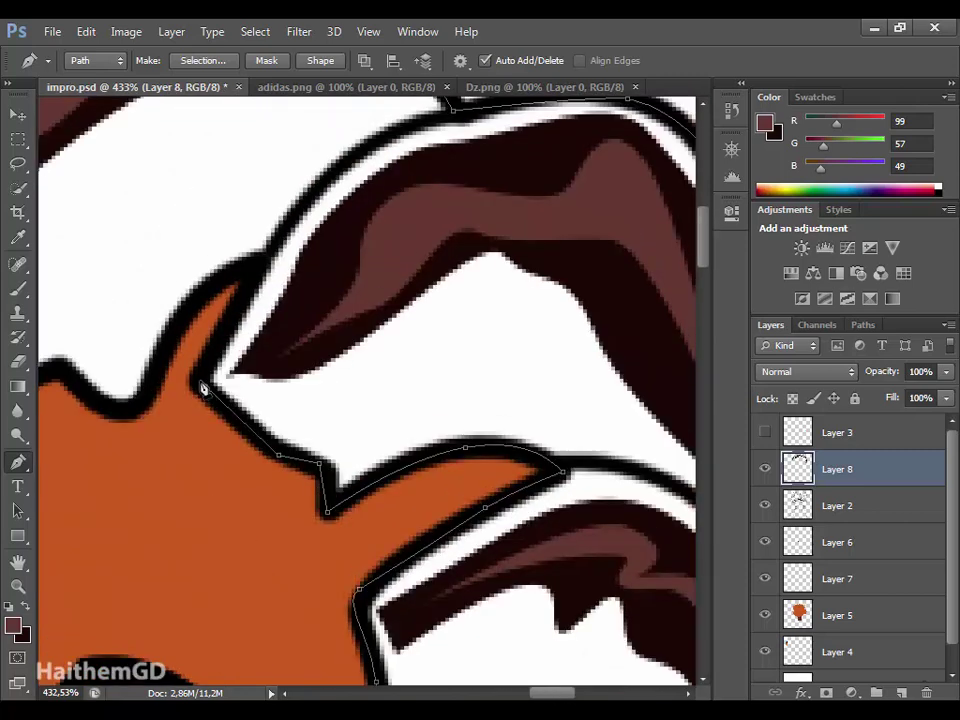
{"action": "scroll", "coordinate": [563, 470], "scroll_direction": "left", "scroll_amount": 2}
{"action": "scroll", "coordinate": [600, 395], "scroll_direction": "down", "scroll_amount": 2}
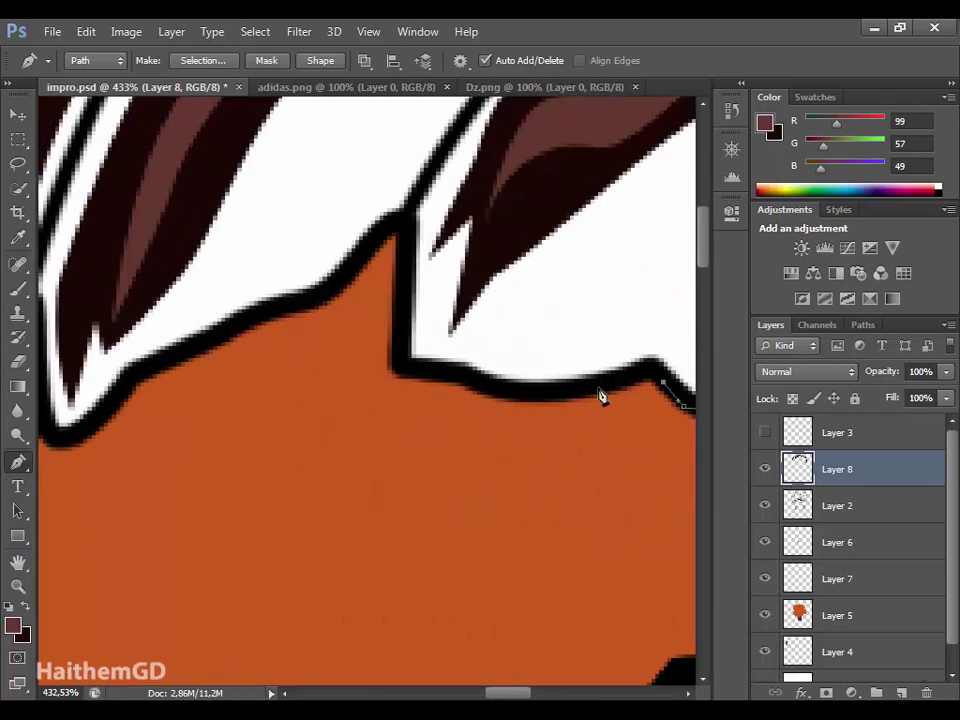
{"action": "left_click", "coordinate": [440, 371]}
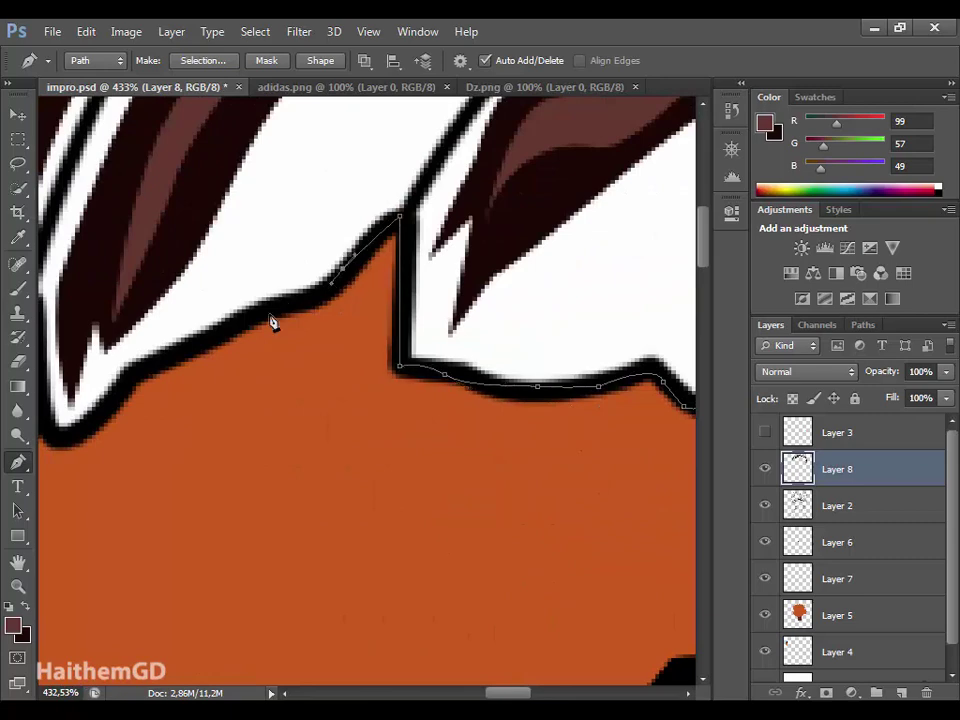
{"action": "left_click", "coordinate": [268, 316]}
{"action": "left_click_drag", "start_coordinate": [152, 370], "coordinate": [124, 380]}
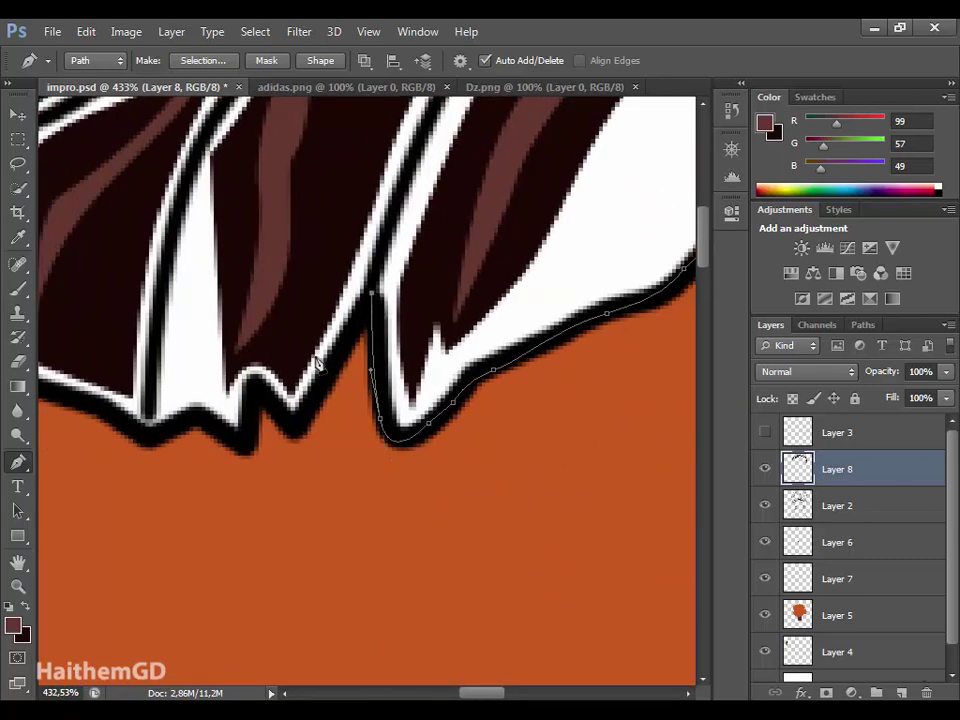
Finish the outline at the left edge of the face and set the foreground to black.
{"action": "left_click_drag", "start_coordinate": [476, 693], "coordinate": [451, 693]}
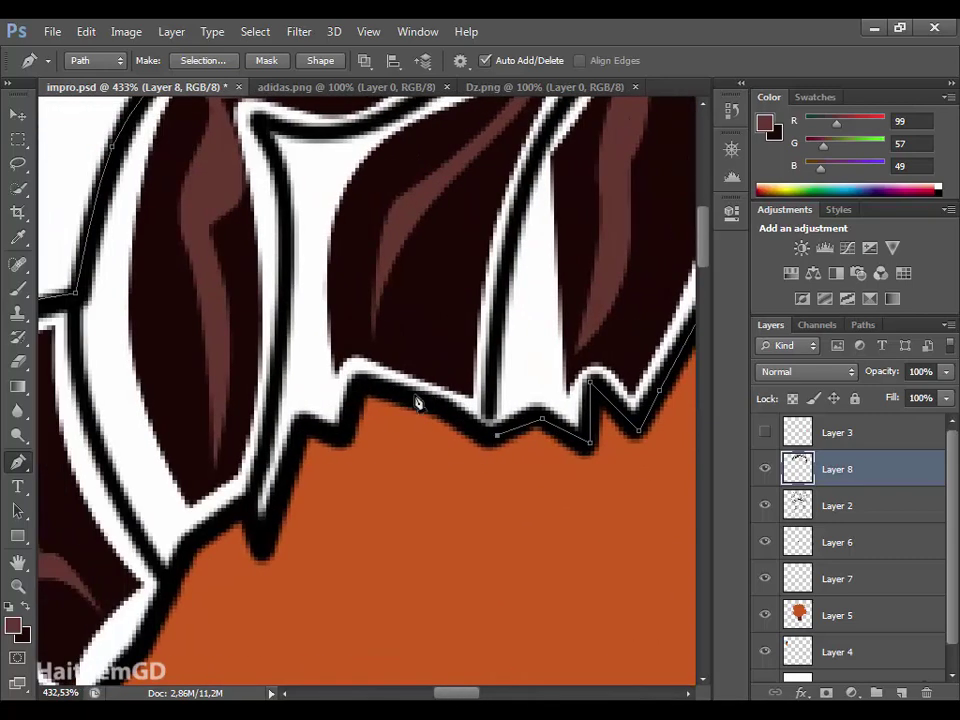
{"action": "scroll", "coordinate": [156, 467], "scroll_direction": "down", "scroll_amount": 5}
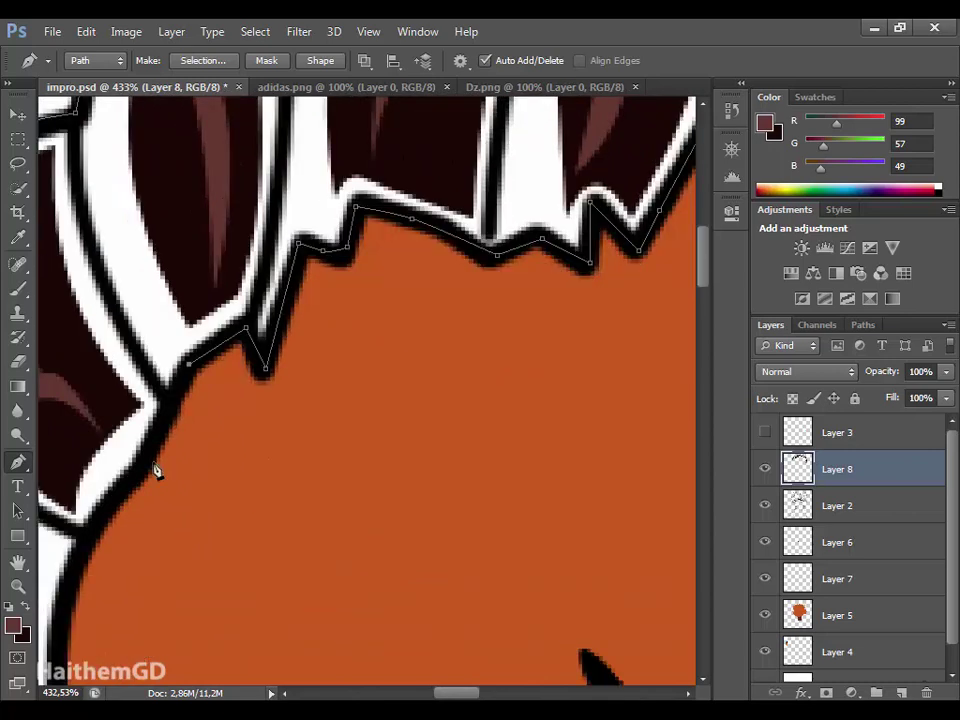
{"action": "scroll", "coordinate": [111, 516], "scroll_direction": "down", "scroll_amount": 5}
{"action": "scroll", "coordinate": [137, 420], "scroll_direction": "down", "scroll_amount": 2, "text": "alt"}
{"action": "left_click", "coordinate": [244, 622]}
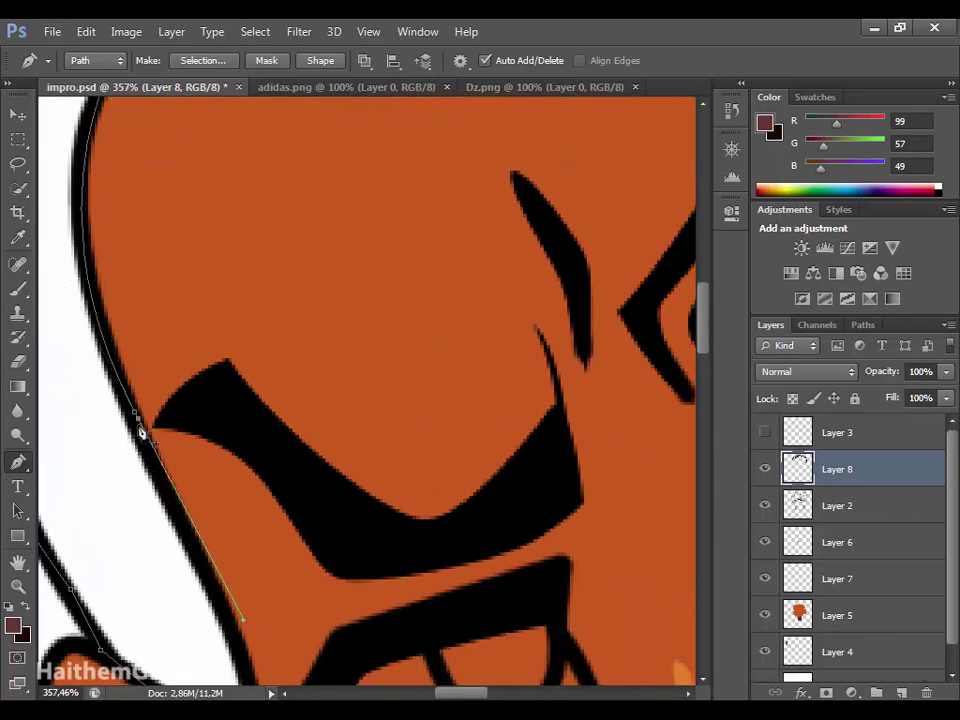
{"action": "scroll", "coordinate": [274, 549], "scroll_direction": "down", "scroll_amount": 3}
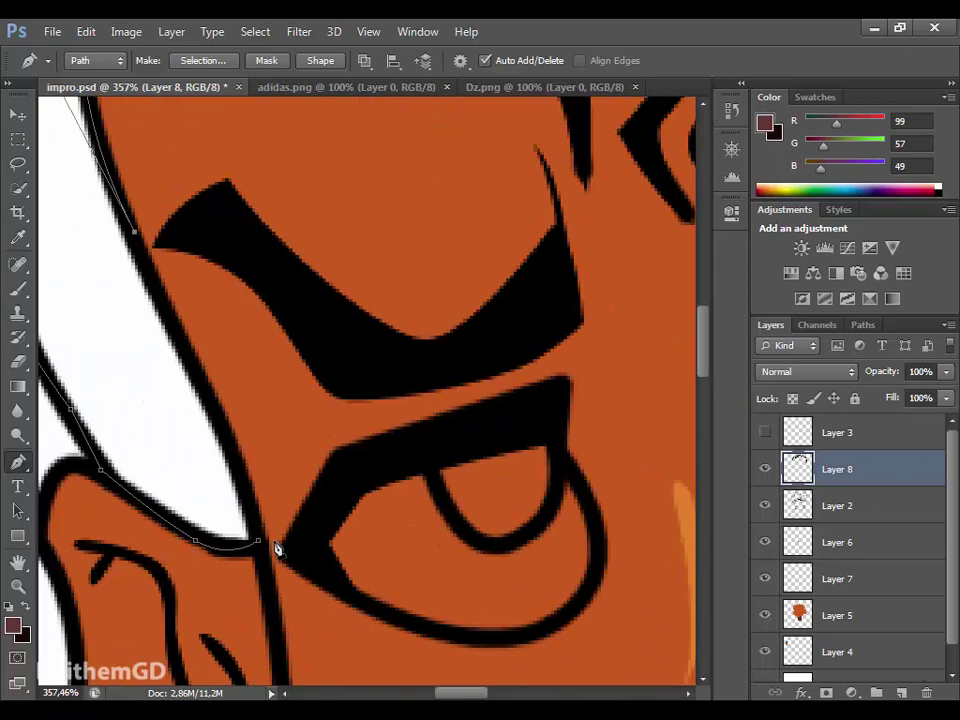
{"action": "left_click", "coordinate": [13, 626]}
{"action": "left_click", "coordinate": [647, 388]}
Fill the hair path with black on new Layer 9.
{"action": "left_click", "coordinate": [602, 186]}
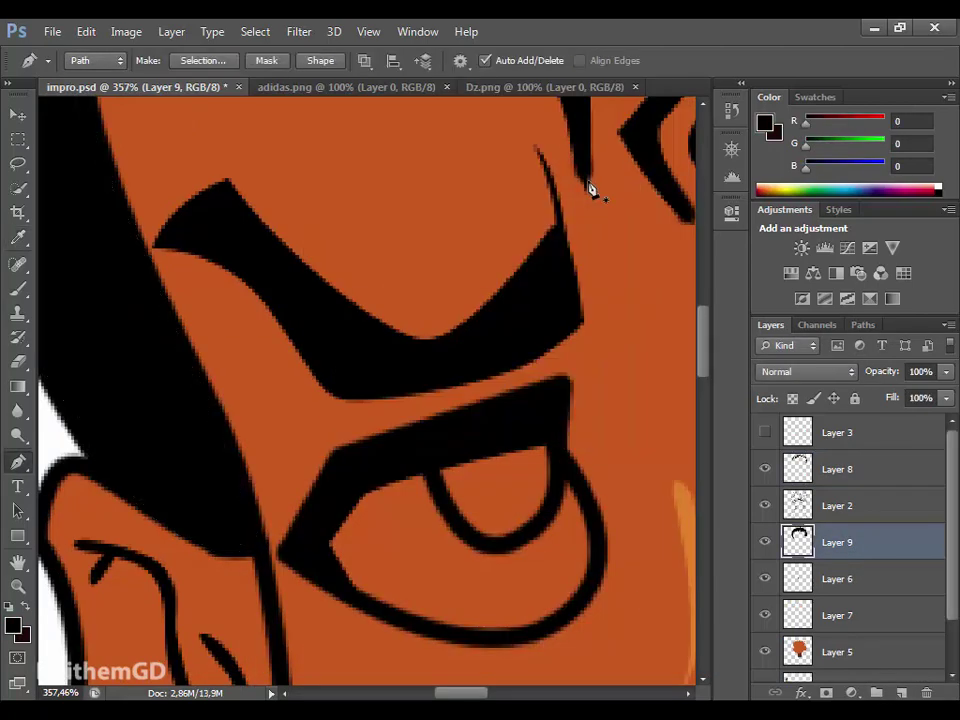
{"action": "scroll", "coordinate": [526, 388], "scroll_direction": "down", "scroll_amount": 10}
{"action": "scroll", "coordinate": [510, 446], "scroll_direction": "up", "scroll_amount": 5}
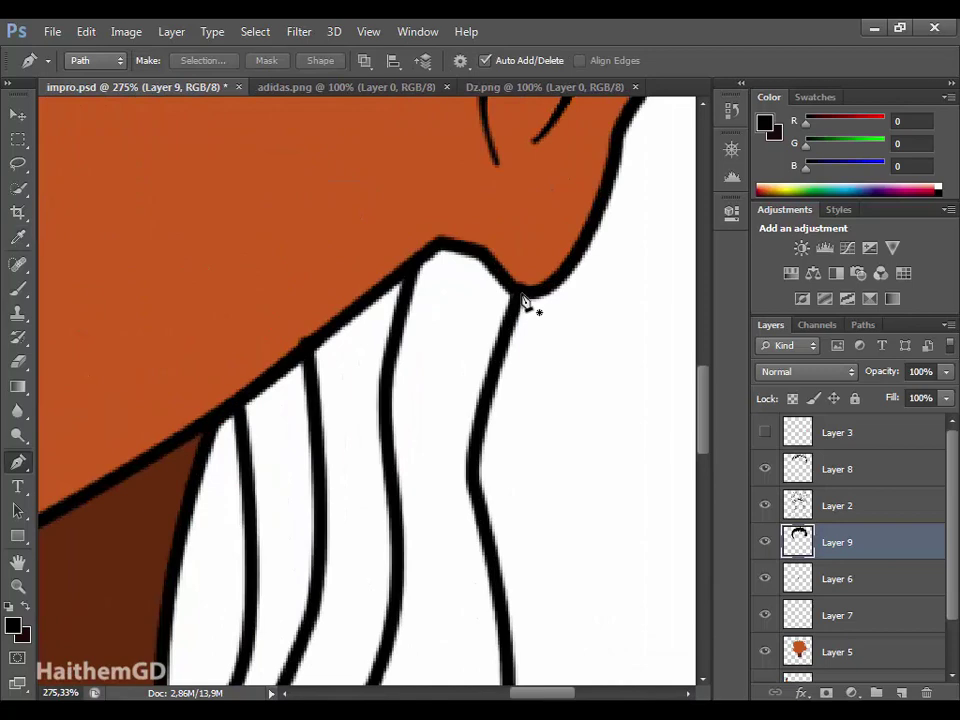
{"action": "scroll", "coordinate": [523, 302], "scroll_direction": "down", "scroll_amount": 5}
{"action": "scroll", "coordinate": [214, 321], "scroll_direction": "up", "scroll_amount": 4}
Set the foreground colour to near-black dark red 0b0201 (R 11, G 2, B 1).
{"action": "left_click", "coordinate": [13, 626]}
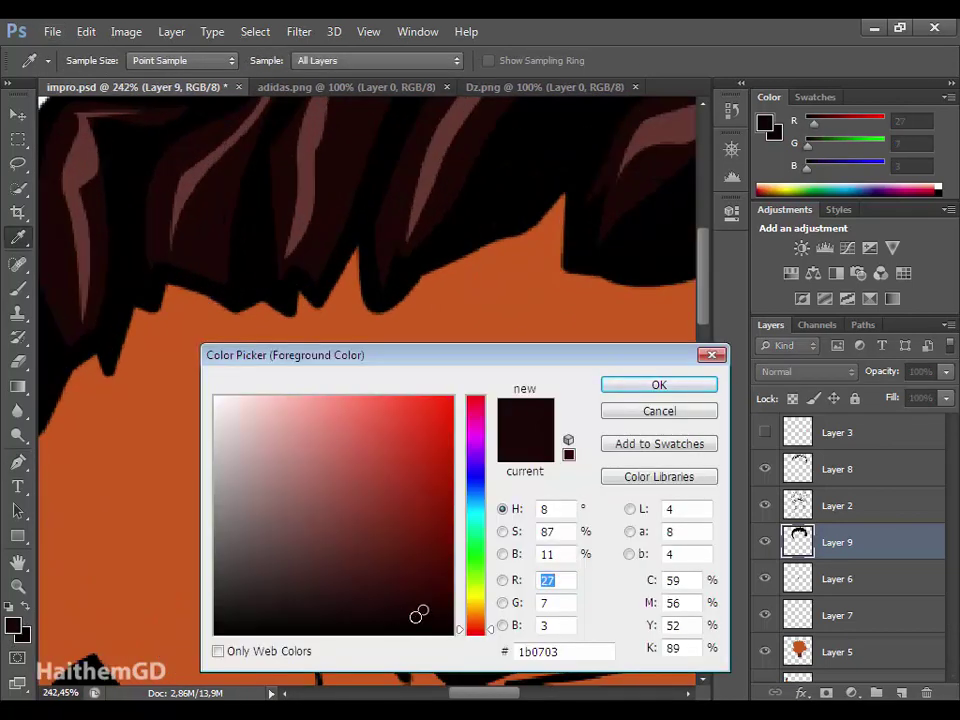
{"action": "left_click", "coordinate": [436, 625]}
{"action": "left_click", "coordinate": [688, 390]}
{"action": "key", "text": "p"}
{"action": "scroll", "coordinate": [600, 620], "scroll_direction": "down", "scroll_amount": 5}
{"action": "scroll", "coordinate": [486, 454], "scroll_direction": "up", "scroll_amount": 2}
{"action": "scroll", "coordinate": [418, 446], "scroll_direction": "down", "scroll_amount": 3}
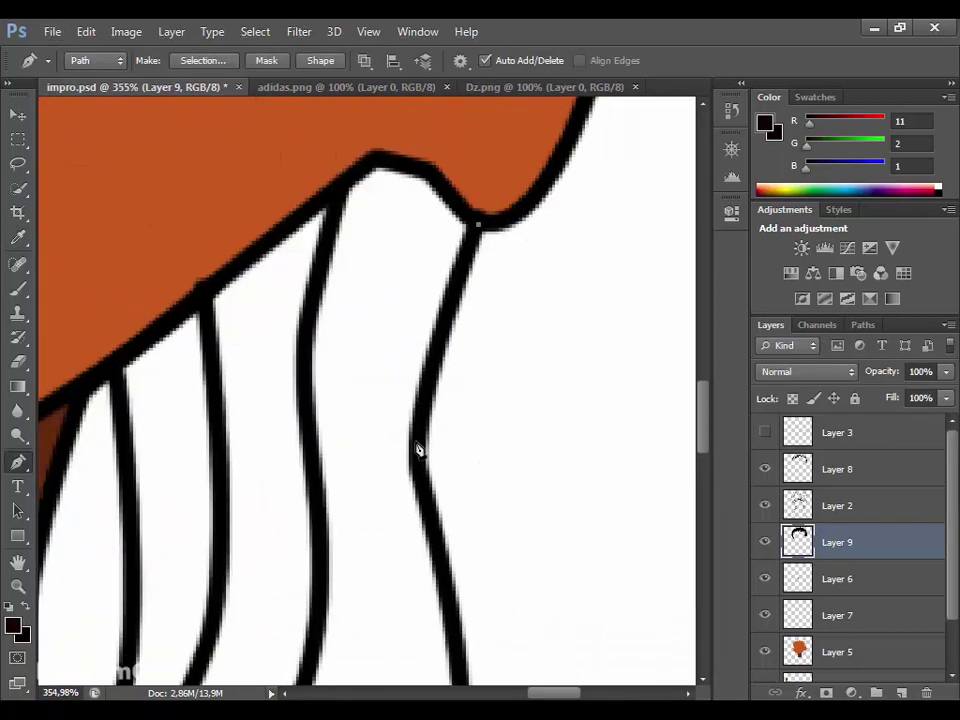
{"action": "scroll", "coordinate": [463, 475], "scroll_direction": "down", "scroll_amount": 3}
Trace the striped area below the face along its dark-brown edge.
{"action": "left_click", "coordinate": [463, 475]}
{"action": "scroll", "coordinate": [422, 531], "scroll_direction": "down", "scroll_amount": 3}
{"action": "left_click", "coordinate": [372, 452]}
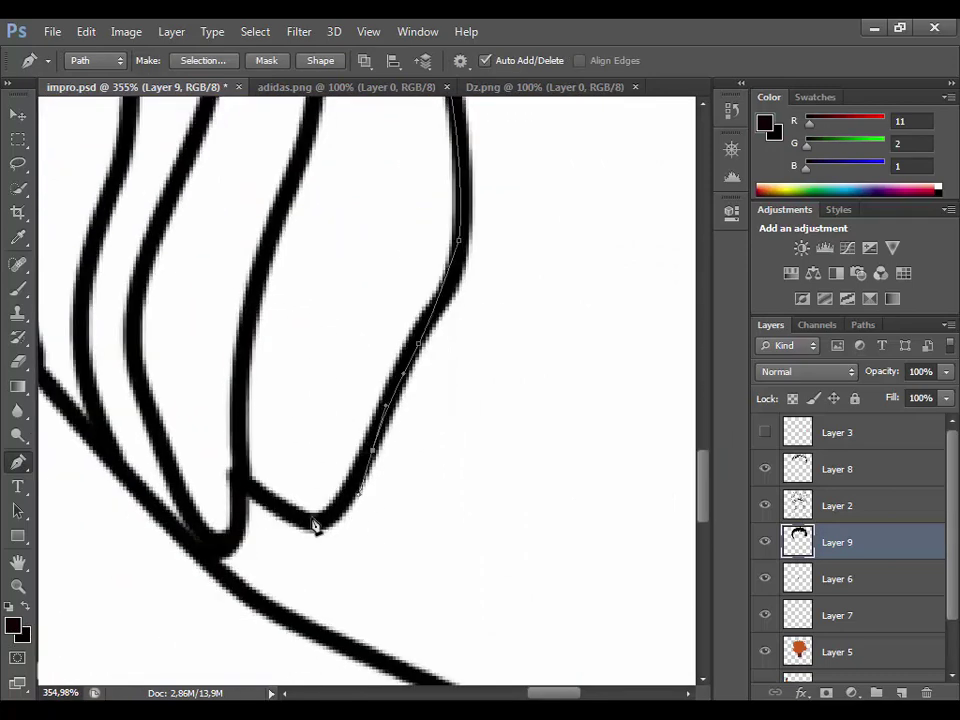
{"action": "scroll", "coordinate": [385, 497], "scroll_direction": "left", "scroll_amount": 5}
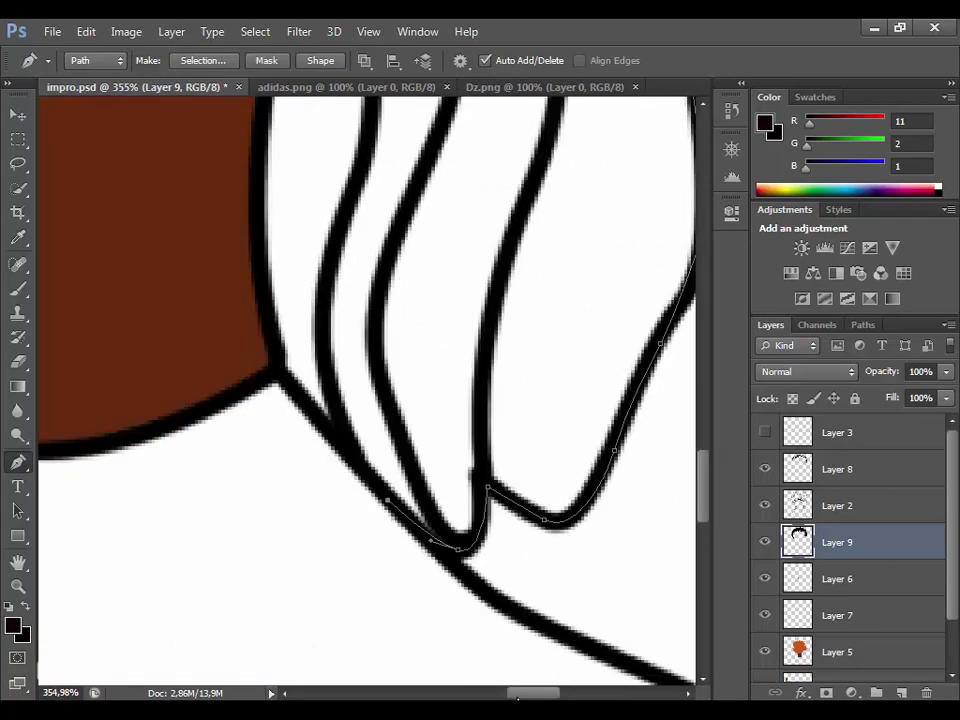
{"action": "scroll", "coordinate": [253, 400], "scroll_direction": "up", "scroll_amount": 2}
{"action": "left_click", "coordinate": [253, 400]}
{"action": "scroll", "coordinate": [274, 368], "scroll_direction": "up", "scroll_amount": 5}
{"action": "left_click", "coordinate": [313, 283]}
{"action": "scroll", "coordinate": [313, 283], "scroll_direction": "up", "scroll_amount": 3}
Complete the shirt path along the top black edge and fill it on new Layer 10.
{"action": "left_click", "coordinate": [327, 366]}
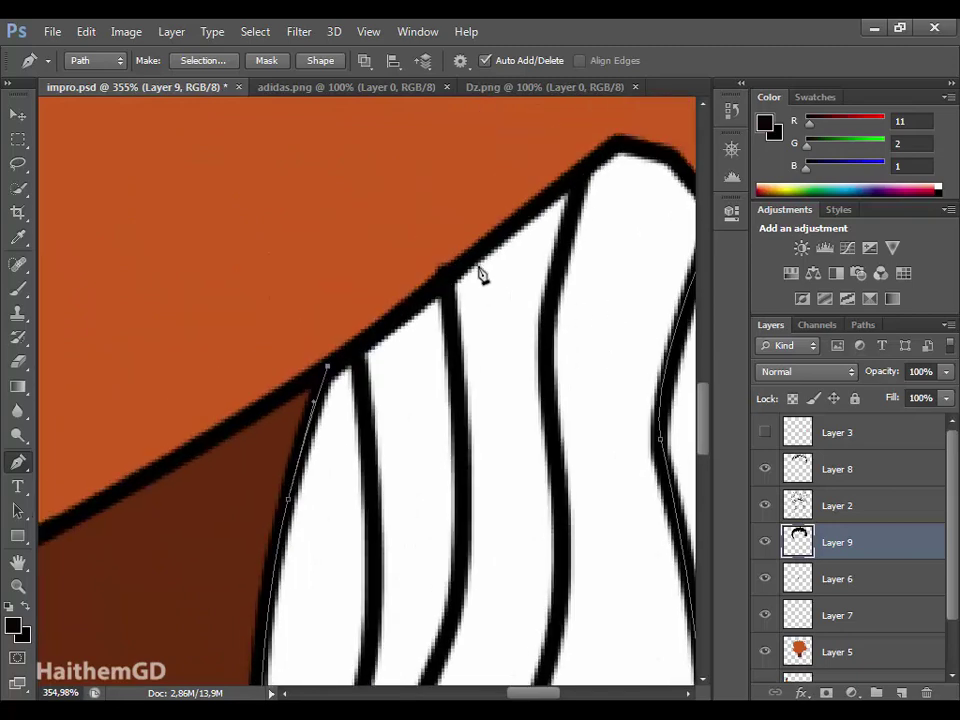
{"action": "left_click", "coordinate": [488, 238]}
{"action": "left_click", "coordinate": [610, 153]}
{"action": "scroll", "coordinate": [575, 680], "scroll_direction": "right", "scroll_amount": 3}
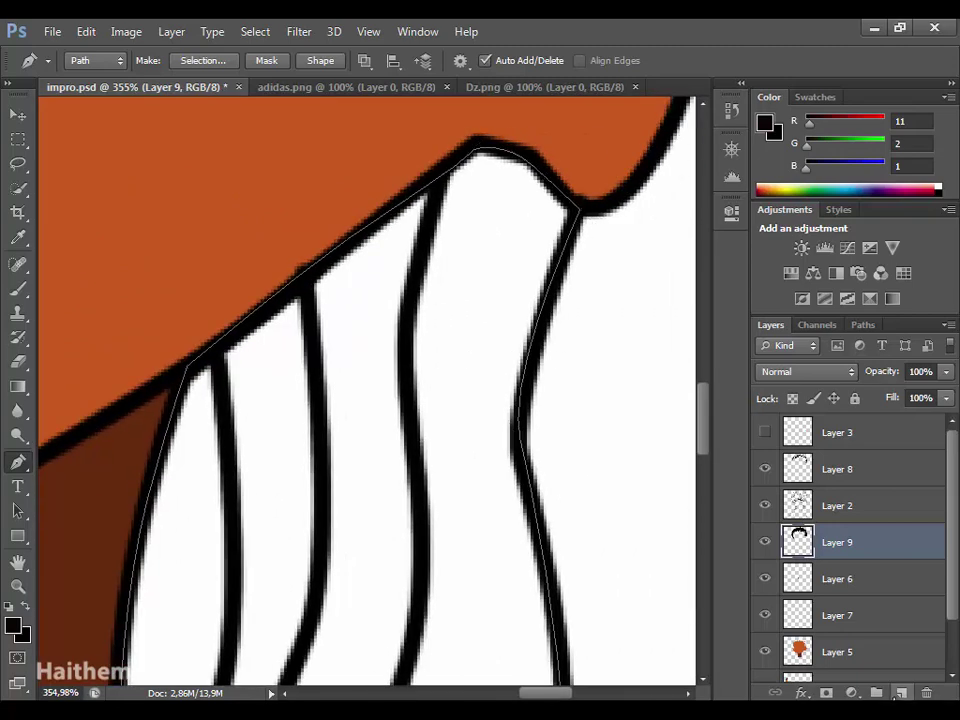
{"action": "left_click", "coordinate": [615, 189]}
{"action": "scroll", "coordinate": [321, 428], "scroll_direction": "down", "scroll_amount": 5}
{"action": "scroll", "coordinate": [574, 454], "scroll_direction": "up", "scroll_amount": 5}
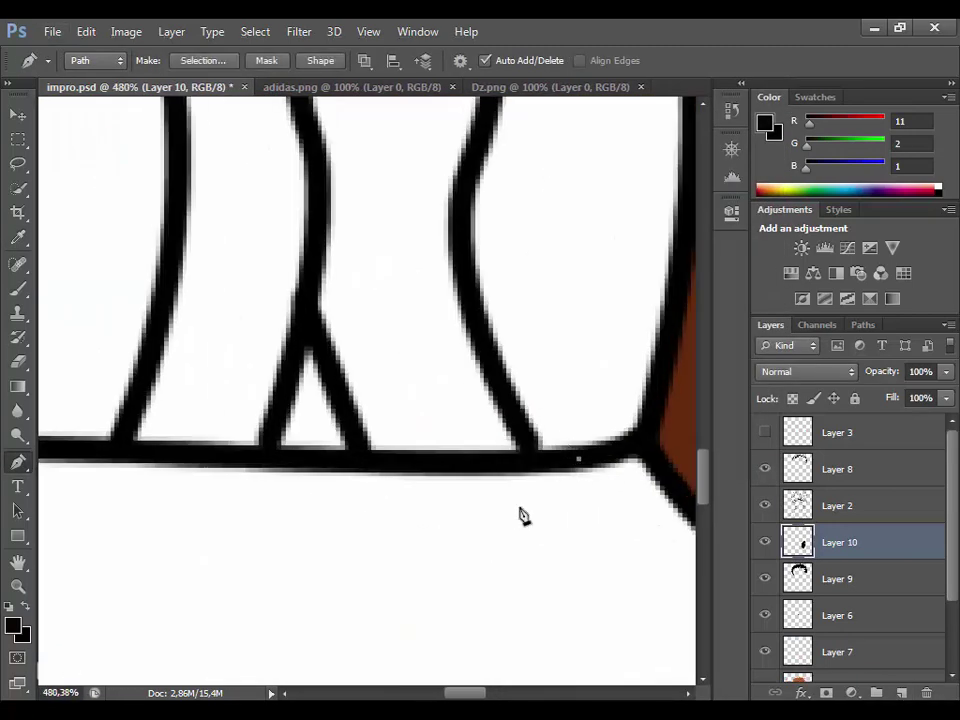
Trace the striped area up the left stripe beside the neck and fill it near-black.
{"action": "left_click", "coordinate": [362, 463]}
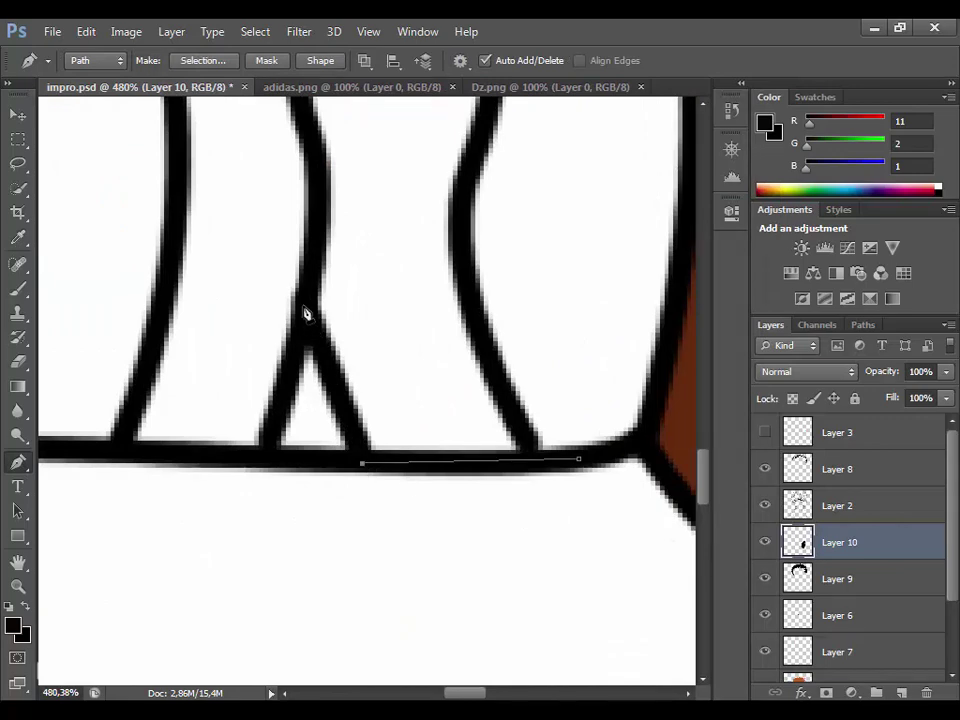
{"action": "scroll", "coordinate": [247, 466], "scroll_direction": "up", "scroll_amount": 3}
{"action": "left_click", "coordinate": [186, 450]}
{"action": "scroll", "coordinate": [186, 274], "scroll_direction": "up", "scroll_amount": 3}
{"action": "left_click", "coordinate": [222, 197]}
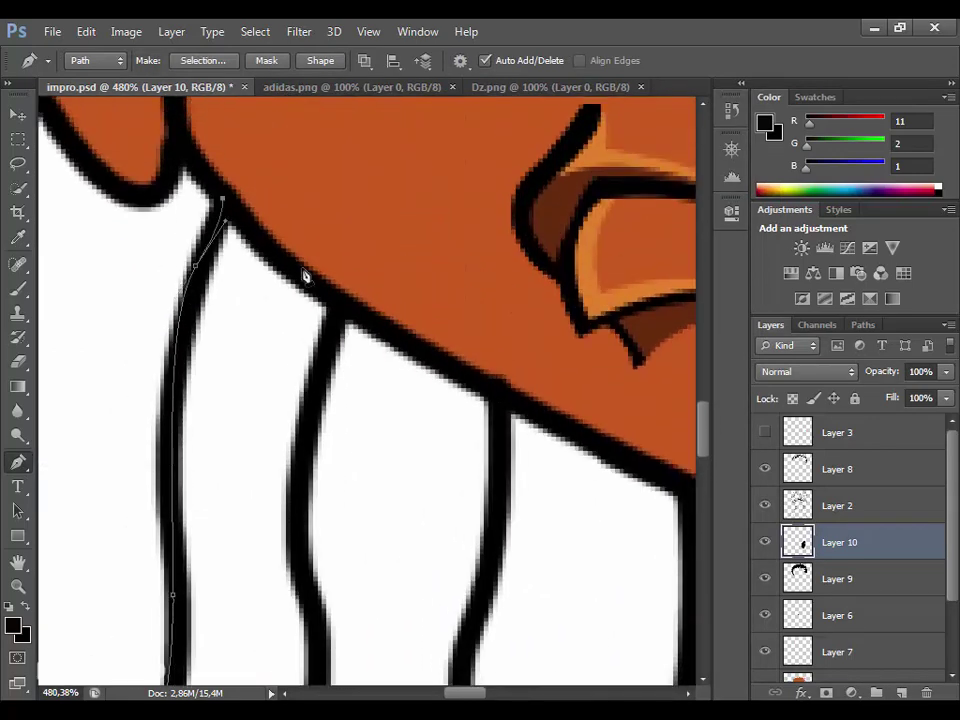
{"action": "scroll", "coordinate": [371, 529], "scroll_direction": "down", "scroll_amount": 5}
{"action": "scroll", "coordinate": [276, 499], "scroll_direction": "down", "scroll_amount": 5}
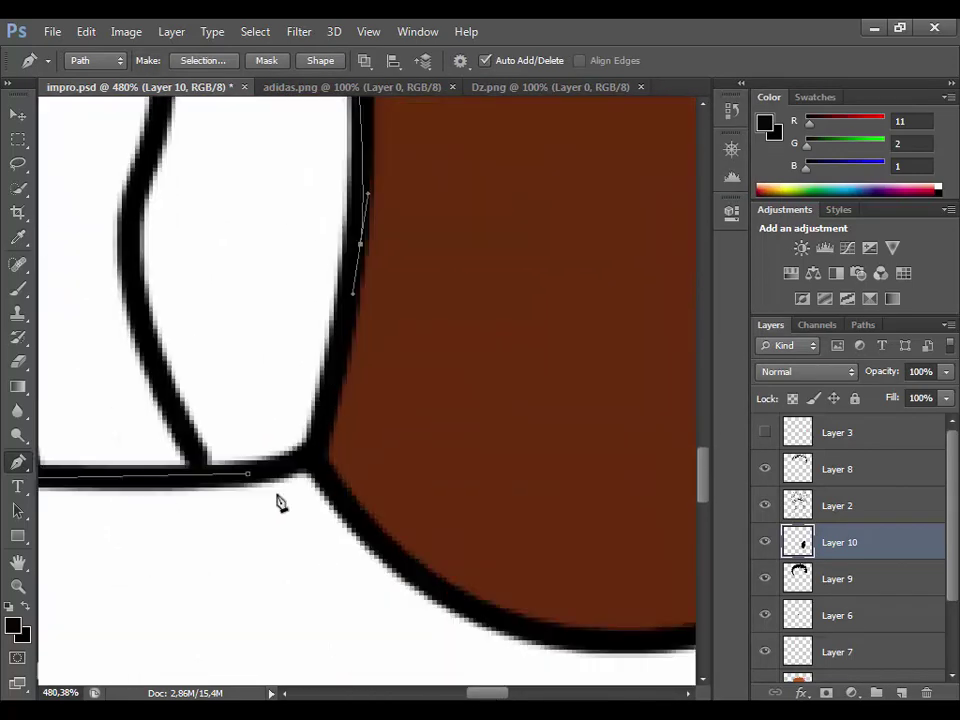
{"action": "right_click", "coordinate": [330, 497]}
{"action": "left_click", "coordinate": [395, 180]}
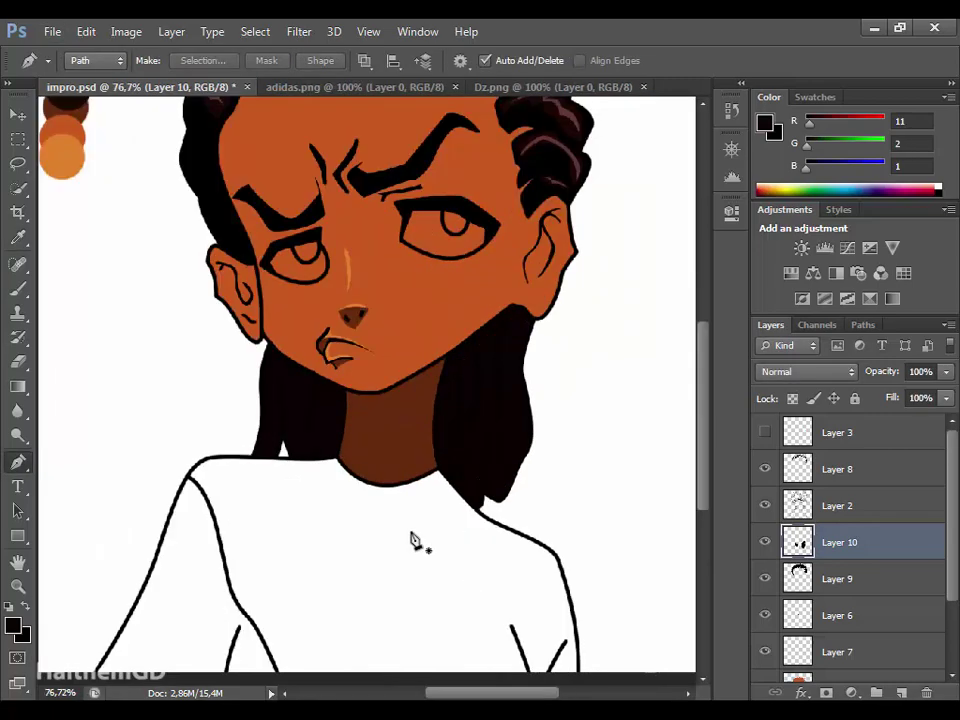
Set the foreground colour to very dark brown 1b0703 (R 27, G 7, B 3).
{"action": "scroll", "coordinate": [510, 450], "scroll_direction": "up", "scroll_amount": 2}
{"action": "scroll", "coordinate": [463, 369], "scroll_direction": "up", "scroll_amount": 2}
{"action": "left_click", "coordinate": [13, 625]}
{"action": "left_click", "coordinate": [424, 611]}
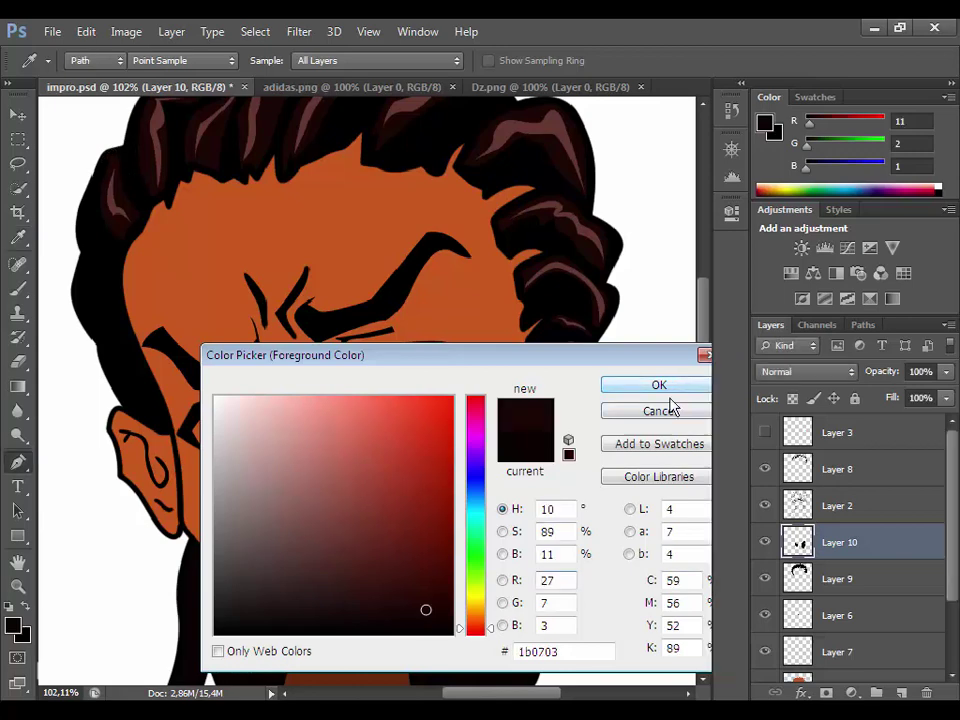
{"action": "left_click", "coordinate": [668, 385]}
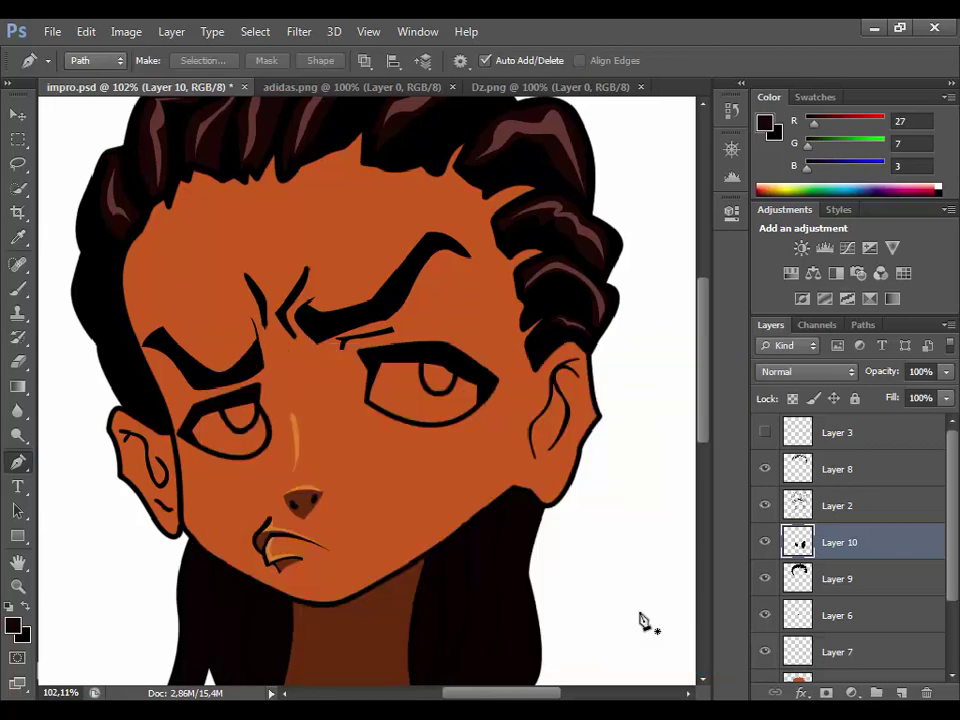
{"action": "scroll", "coordinate": [600, 600], "scroll_direction": "down", "scroll_amount": 4}
Start a curved strand path down the right edge of the lower hair.
{"action": "scroll", "coordinate": [536, 574], "scroll_direction": "up", "scroll_amount": 2}
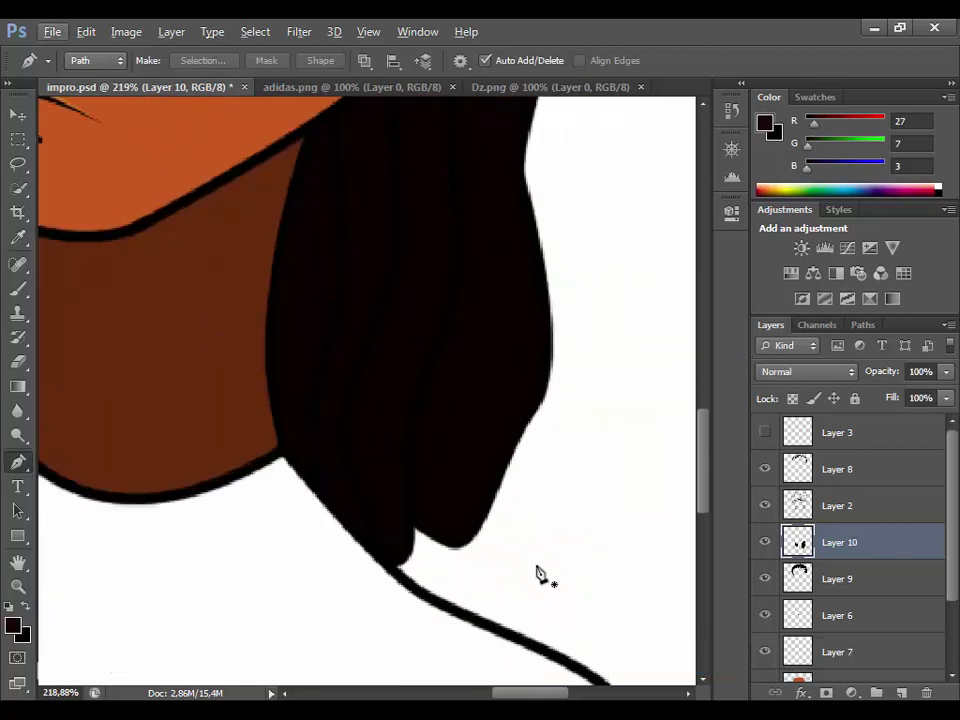
{"action": "scroll", "coordinate": [493, 499], "scroll_direction": "up", "scroll_amount": 2}
{"action": "scroll", "coordinate": [530, 260], "scroll_direction": "up", "scroll_amount": 3}
{"action": "left_click", "coordinate": [547, 257]}
{"action": "left_click_drag", "start_coordinate": [502, 277], "coordinate": [498, 309]}
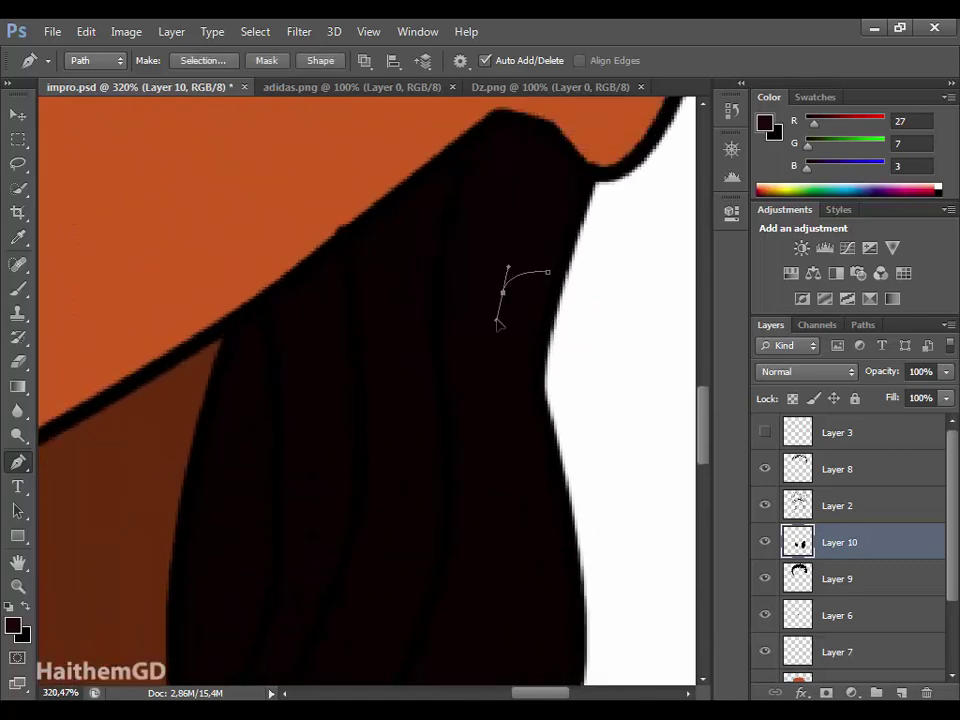
{"action": "left_click_drag", "start_coordinate": [484, 436], "coordinate": [513, 498]}
{"action": "scroll", "coordinate": [510, 520], "scroll_direction": "down", "scroll_amount": 2}
{"action": "scroll", "coordinate": [507, 533], "scroll_direction": "down", "scroll_amount": 2}
Curve the strand path back up the hair and close it at its start.
{"action": "left_click_drag", "start_coordinate": [456, 508], "coordinate": [405, 582]}
{"action": "scroll", "coordinate": [424, 590], "scroll_direction": "down", "scroll_amount": 3}
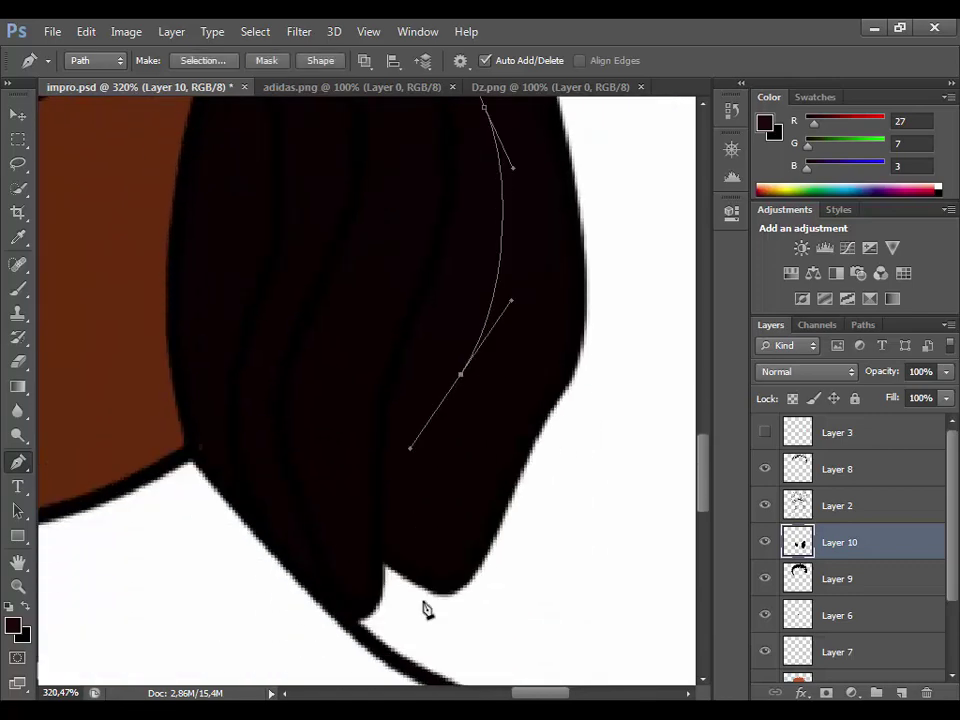
{"action": "left_click_drag", "start_coordinate": [450, 553], "coordinate": [477, 538]}
{"action": "scroll", "coordinate": [490, 530], "scroll_direction": "up", "scroll_amount": 2}
{"action": "scroll", "coordinate": [532, 481], "scroll_direction": "up", "scroll_amount": 2}
{"action": "left_click_drag", "start_coordinate": [561, 330], "coordinate": [566, 350]}
{"action": "scroll", "coordinate": [520, 317], "scroll_direction": "up", "scroll_amount": 2}
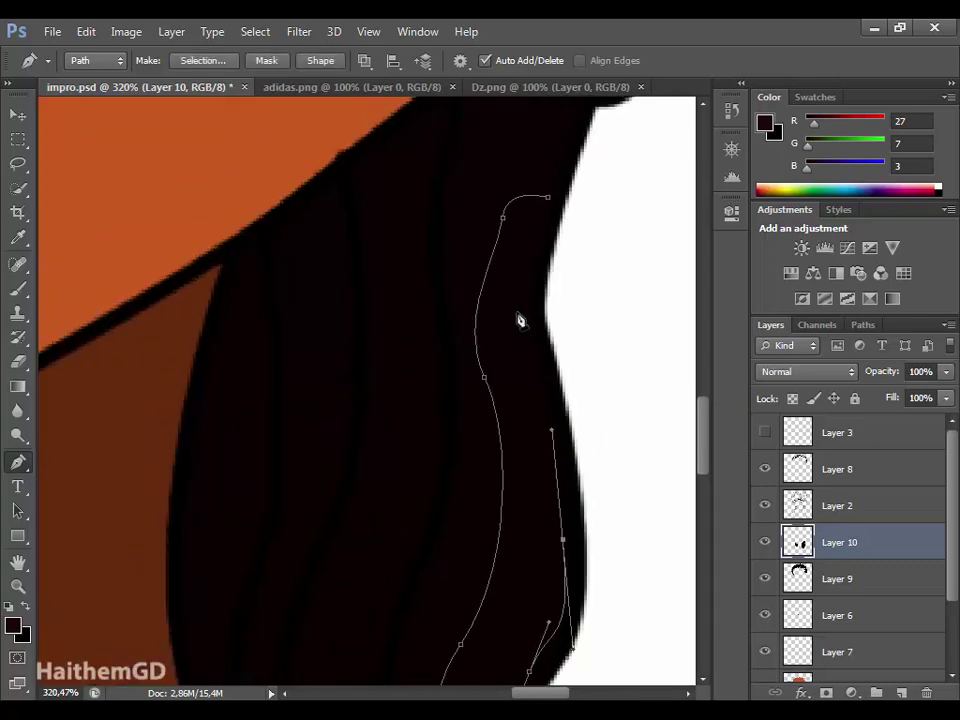
{"action": "left_click_drag", "start_coordinate": [548, 214], "coordinate": [561, 225]}
{"action": "left_click", "coordinate": [900, 692]}
Fill the hair strand with dark brown on new Layer 11.
{"action": "right_click", "coordinate": [600, 125]}
{"action": "left_click", "coordinate": [608, 199]}
{"action": "key", "text": "Return"}
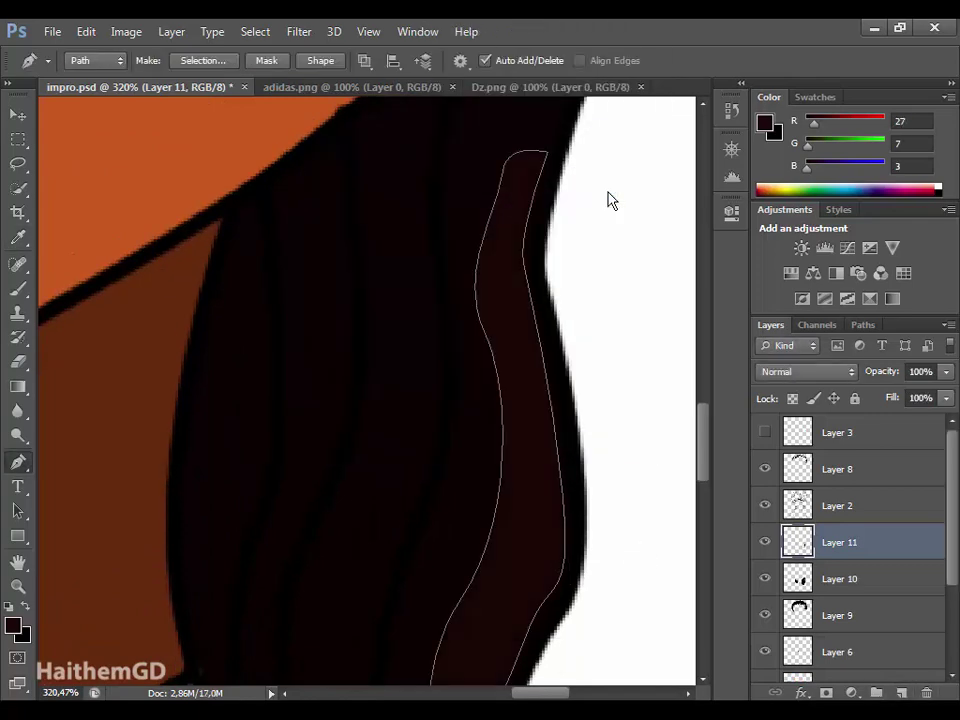
{"action": "scroll", "coordinate": [450, 400], "scroll_direction": "down", "scroll_amount": 3}
{"action": "scroll", "coordinate": [420, 300], "scroll_direction": "up", "scroll_amount": 3}
{"action": "mouse_move", "coordinate": [381, 328]}
{"action": "left_mouse_down"}
{"action": "mouse_move", "coordinate": [411, 262]}
{"action": "mouse_move", "coordinate": [435, 279]}
{"action": "mouse_move", "coordinate": [409, 281]}
{"action": "left_mouse_up"}
{"action": "scroll", "coordinate": [409, 281], "scroll_direction": "down", "scroll_amount": 2}
{"action": "left_click_drag", "start_coordinate": [358, 383], "coordinate": [323, 440]}
{"action": "scroll", "coordinate": [347, 546], "scroll_direction": "down", "scroll_amount": 3}
{"action": "left_click_drag", "start_coordinate": [364, 504], "coordinate": [345, 476]}
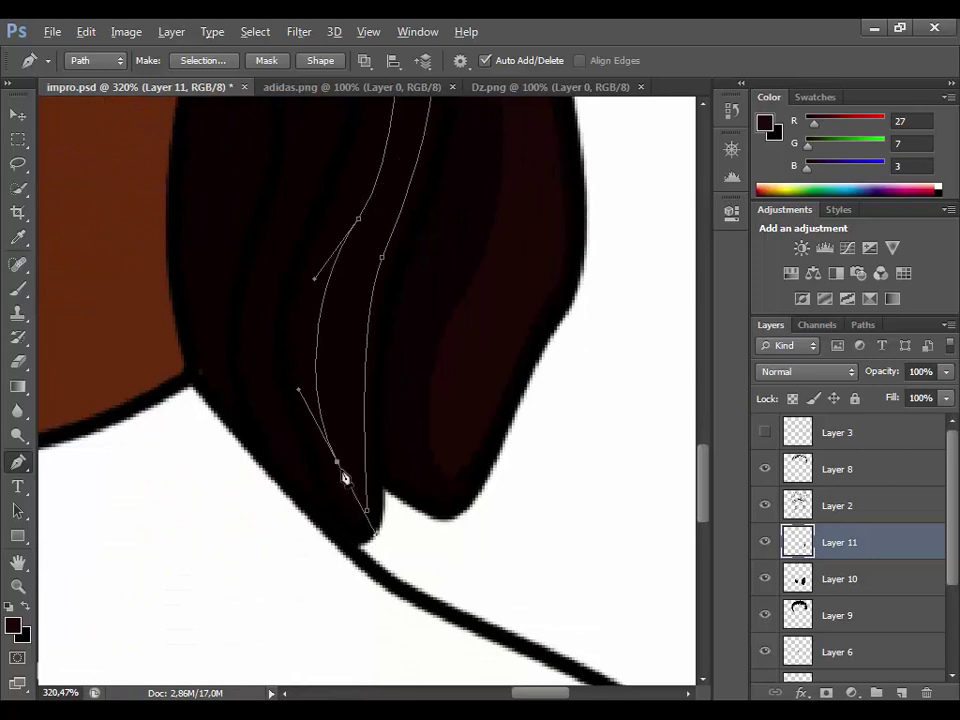
Set the foreground to reddish-brown 107, 52, 41 and add new Layer 12.
{"action": "left_click", "coordinate": [12, 625]}
{"action": "left_click", "coordinate": [360, 533]}
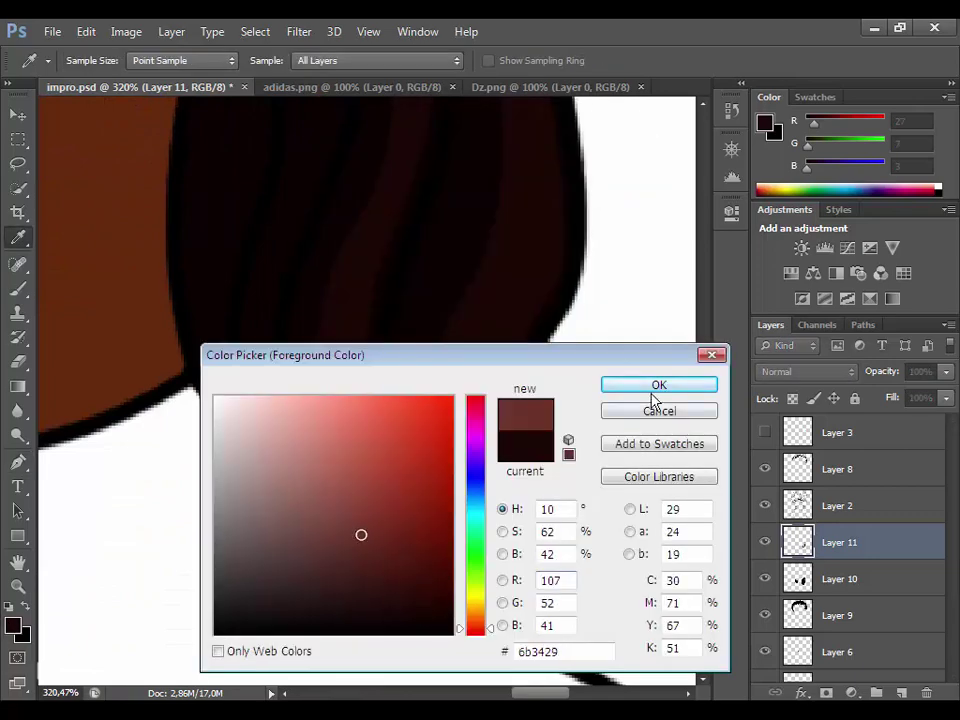
{"action": "left_click", "coordinate": [628, 384]}
{"action": "scroll", "coordinate": [435, 568], "scroll_direction": "up", "scroll_amount": 3}
{"action": "key", "text": "shift+ctrl+alt+n"}
Trace the first lower-hair strand path with the Pen and fill it.
{"action": "scroll", "coordinate": [462, 600], "scroll_direction": "up", "scroll_amount": 1}
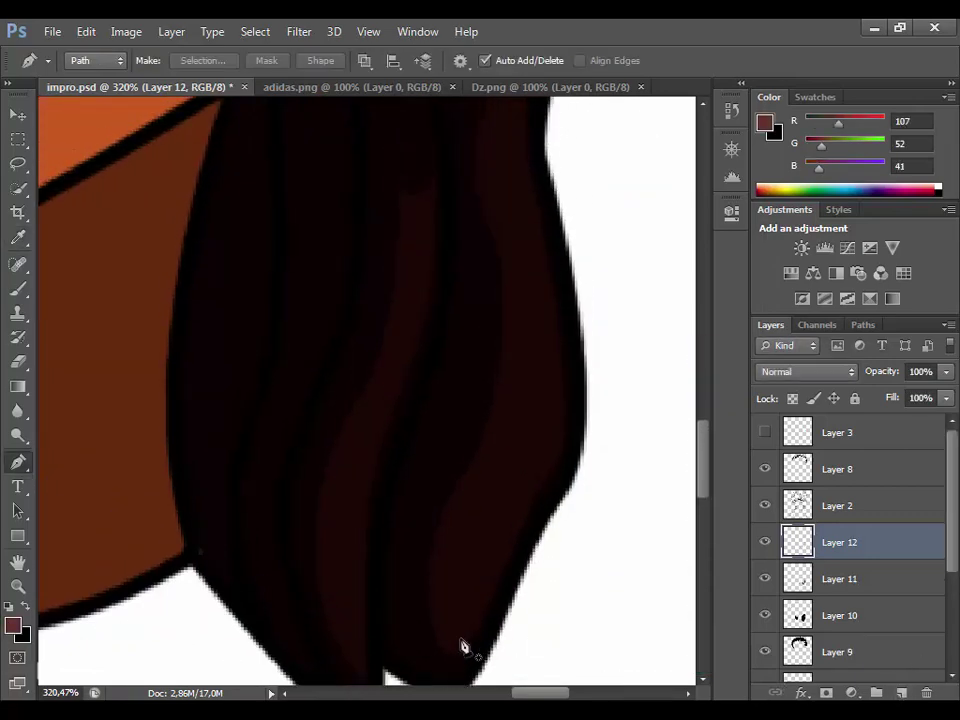
{"action": "left_click_drag", "start_coordinate": [440, 637], "coordinate": [470, 628]}
{"action": "scroll", "coordinate": [470, 600], "scroll_direction": "up", "scroll_amount": 3}
{"action": "scroll", "coordinate": [487, 535], "scroll_direction": "down", "scroll_amount": 2}
{"action": "mouse_move", "coordinate": [553, 536]}
{"action": "left_mouse_down"}
{"action": "mouse_move", "coordinate": [536, 407]}
{"action": "mouse_move", "coordinate": [546, 289]}
{"action": "left_mouse_up"}
{"action": "scroll", "coordinate": [561, 411], "scroll_direction": "up", "scroll_amount": 2}
{"action": "scroll", "coordinate": [510, 363], "scroll_direction": "up", "scroll_amount": 1}
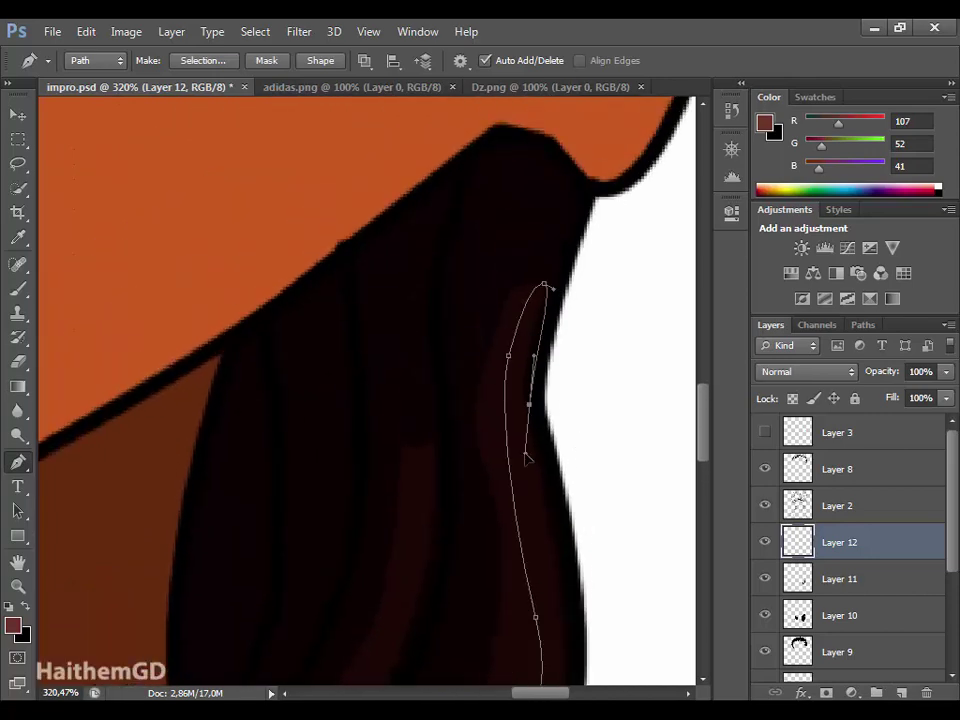
{"action": "scroll", "coordinate": [560, 460], "scroll_direction": "down", "scroll_amount": 5}
{"action": "left_click_drag", "start_coordinate": [443, 627], "coordinate": [480, 626]}
{"action": "right_click", "coordinate": [510, 420]}
{"action": "left_click", "coordinate": [560, 230]}
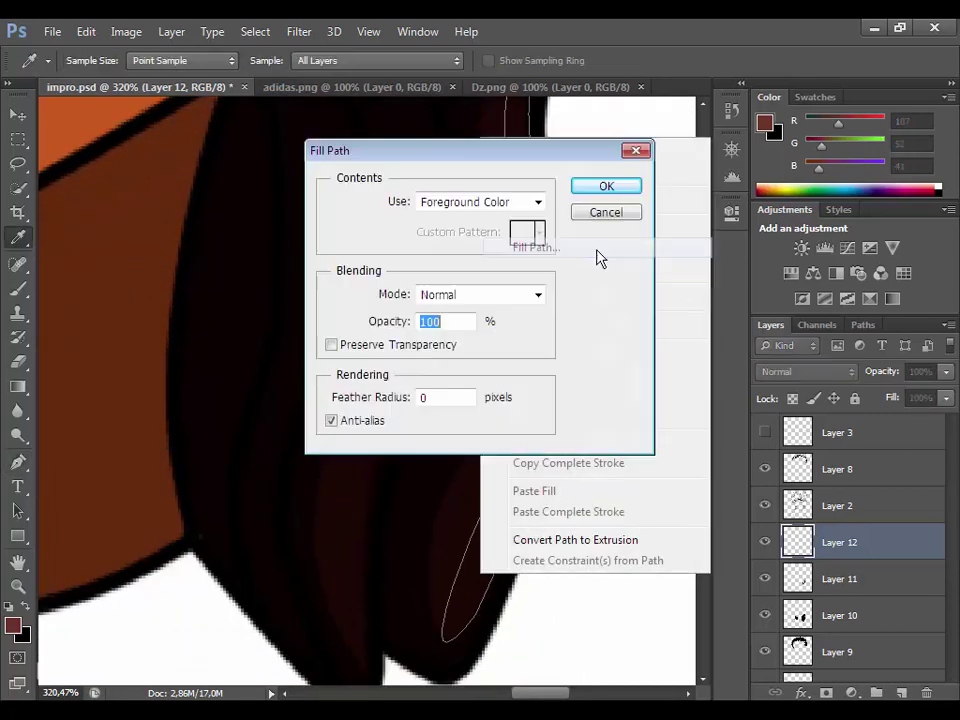
{"action": "left_click", "coordinate": [606, 186]}
Undo that fill, darken the foreground to R 66, G 30, B 23, and refill the strand.
{"action": "key", "text": "ctrl+z"}
{"action": "key", "text": "i"}
{"action": "left_click", "coordinate": [13, 625]}
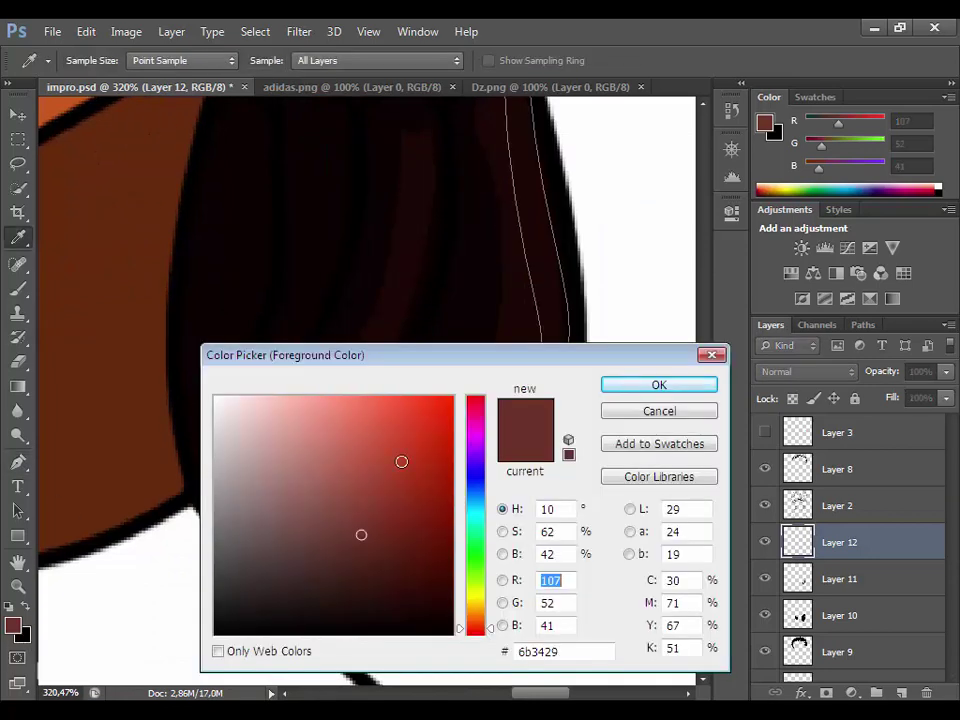
{"action": "mouse_move", "coordinate": [360, 533]}
{"action": "left_mouse_down"}
{"action": "mouse_move", "coordinate": [371, 568]}
{"action": "mouse_move", "coordinate": [351, 580]}
{"action": "left_mouse_up"}
{"action": "left_click", "coordinate": [369, 572]}
{"action": "left_click", "coordinate": [659, 384]}
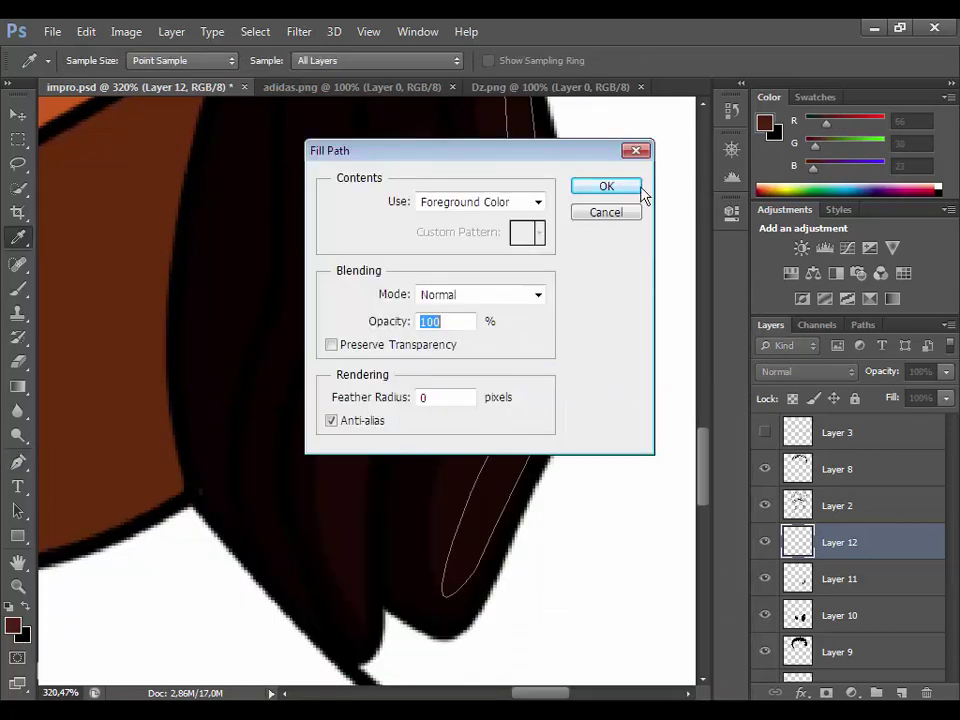
{"action": "left_click", "coordinate": [606, 186]}
Trace a second hair strand and fill it with the same dark reddish-brown.
{"action": "key", "text": "p"}
{"action": "left_click", "coordinate": [366, 620]}
{"action": "left_click_drag", "start_coordinate": [373, 399], "coordinate": [382, 371]}
{"action": "left_click_drag", "start_coordinate": [428, 236], "coordinate": [435, 133]}
{"action": "left_click", "coordinate": [430, 124]}
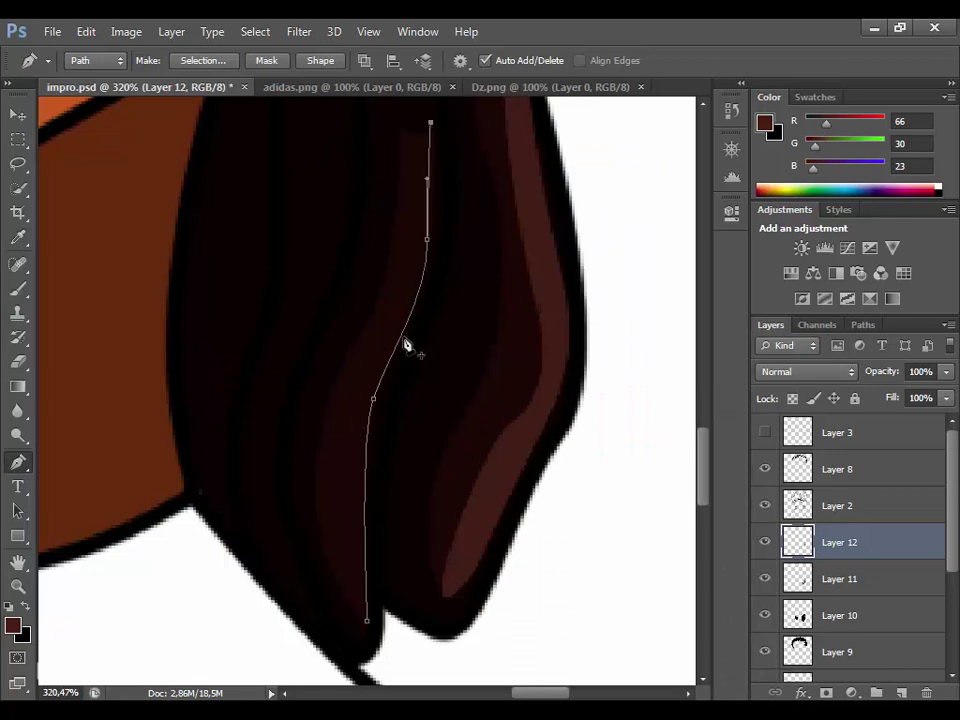
{"action": "left_click", "coordinate": [355, 372]}
{"action": "scroll", "coordinate": [390, 450], "scroll_direction": "down", "scroll_amount": 2}
{"action": "left_click", "coordinate": [368, 527]}
{"action": "right_click", "coordinate": [405, 484]}
{"action": "left_click", "coordinate": [440, 575]}
{"action": "left_click", "coordinate": [611, 186]}
{"action": "scroll", "coordinate": [510, 368], "scroll_direction": "down", "scroll_amount": 5}
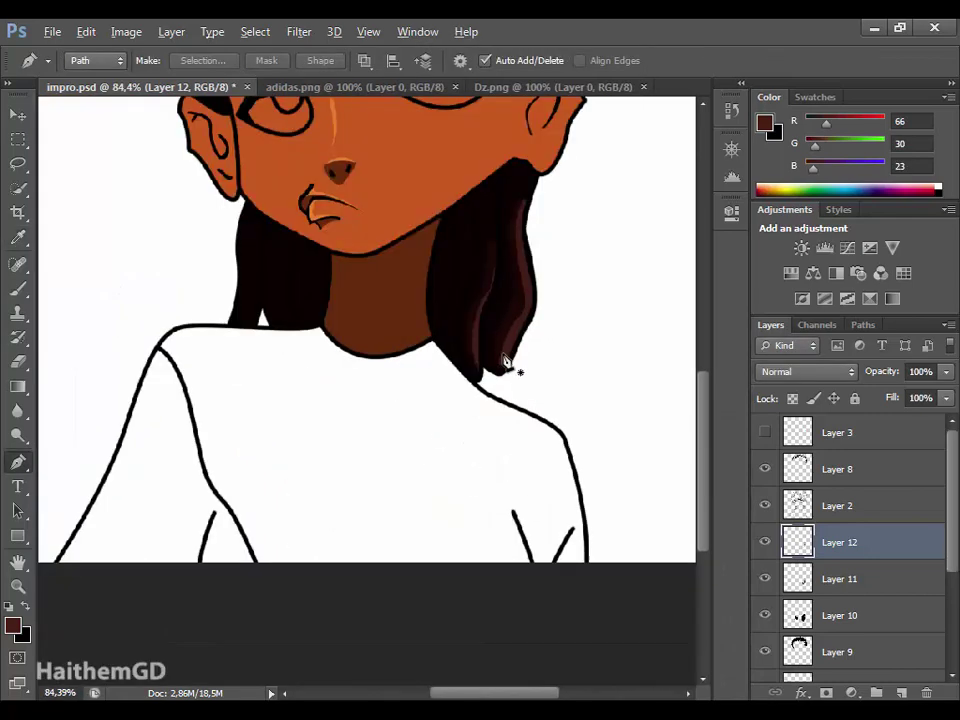
{"action": "scroll", "coordinate": [563, 560], "scroll_direction": "down", "scroll_amount": 3}
{"action": "scroll", "coordinate": [557, 558], "scroll_direction": "up", "scroll_amount": 2}
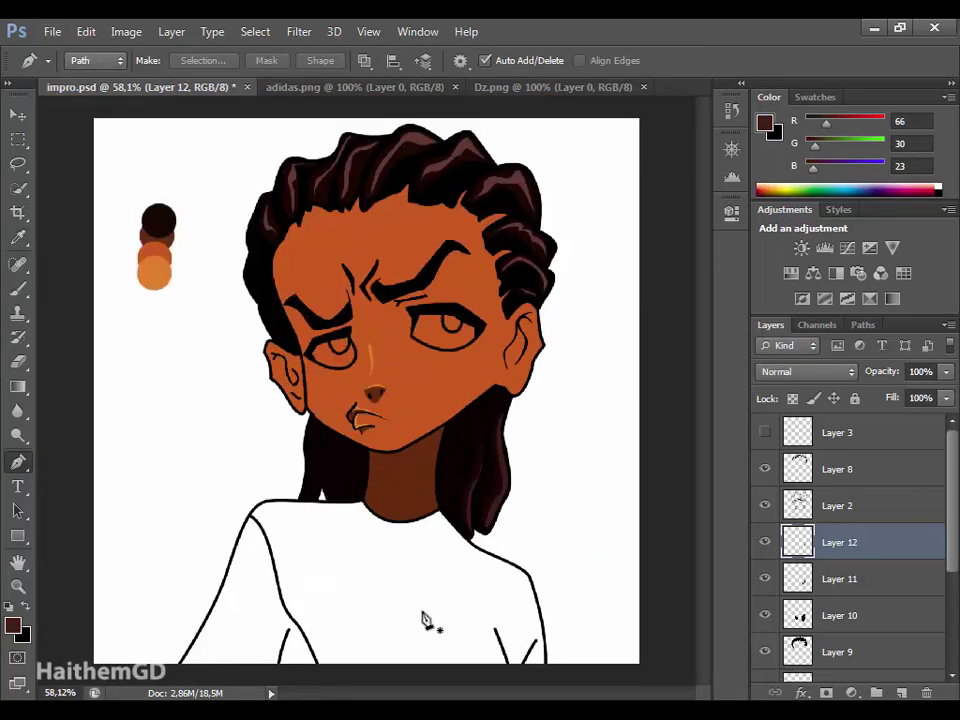
{"action": "scroll", "coordinate": [386, 236], "scroll_direction": "up", "scroll_amount": 5}
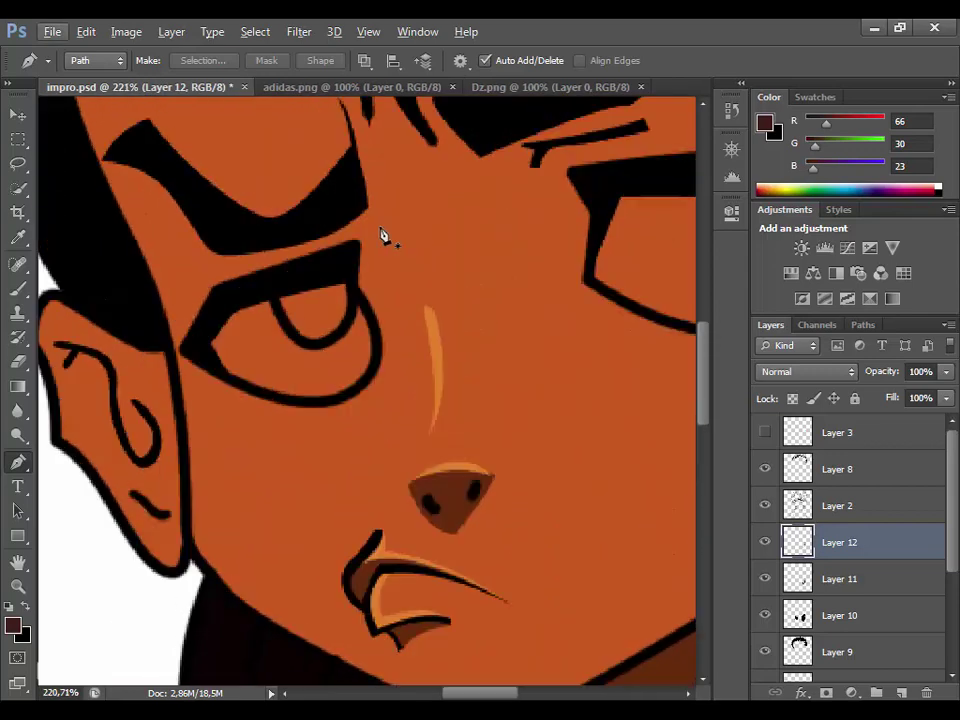
Add a new empty layer and trace a closed path around the eye.
{"action": "key", "text": "ctrl+shift+alt+n"}
{"action": "scroll", "coordinate": [364, 272], "scroll_direction": "up", "scroll_amount": 2}
{"action": "left_click", "coordinate": [374, 262]}
{"action": "left_click", "coordinate": [403, 350]}
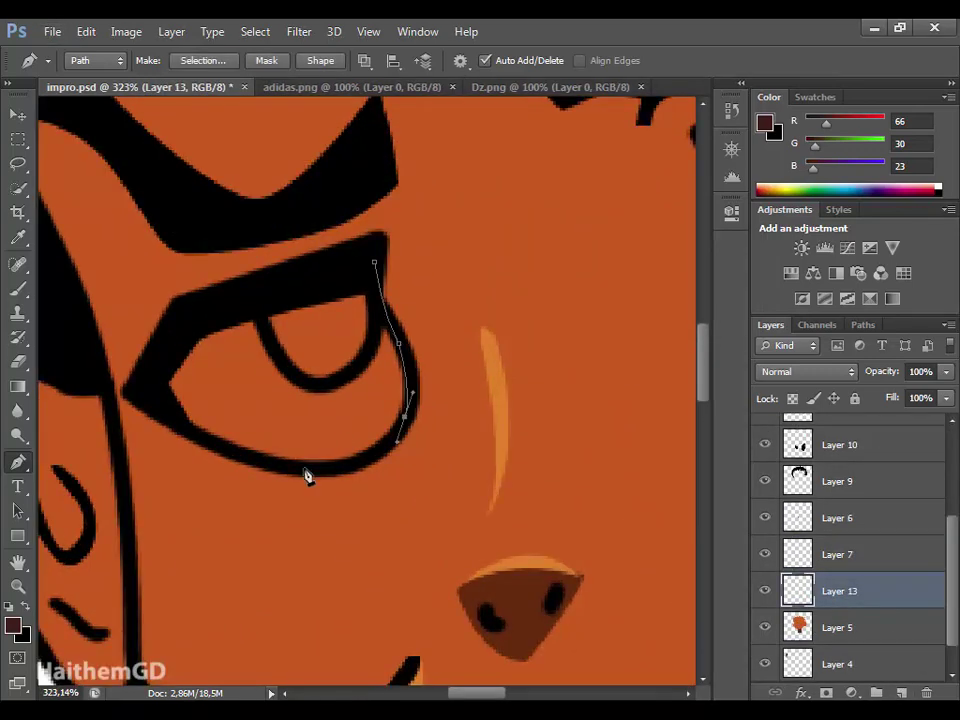
{"action": "left_click", "coordinate": [305, 473]}
{"action": "left_click", "coordinate": [160, 375]}
{"action": "left_click", "coordinate": [374, 262]}
Reset colours to black and white, then fill the inner eye outline with white.
{"action": "key", "text": "d"}
{"action": "key", "text": "x"}
{"action": "left_click_drag", "start_coordinate": [477, 692], "coordinate": [528, 692]}
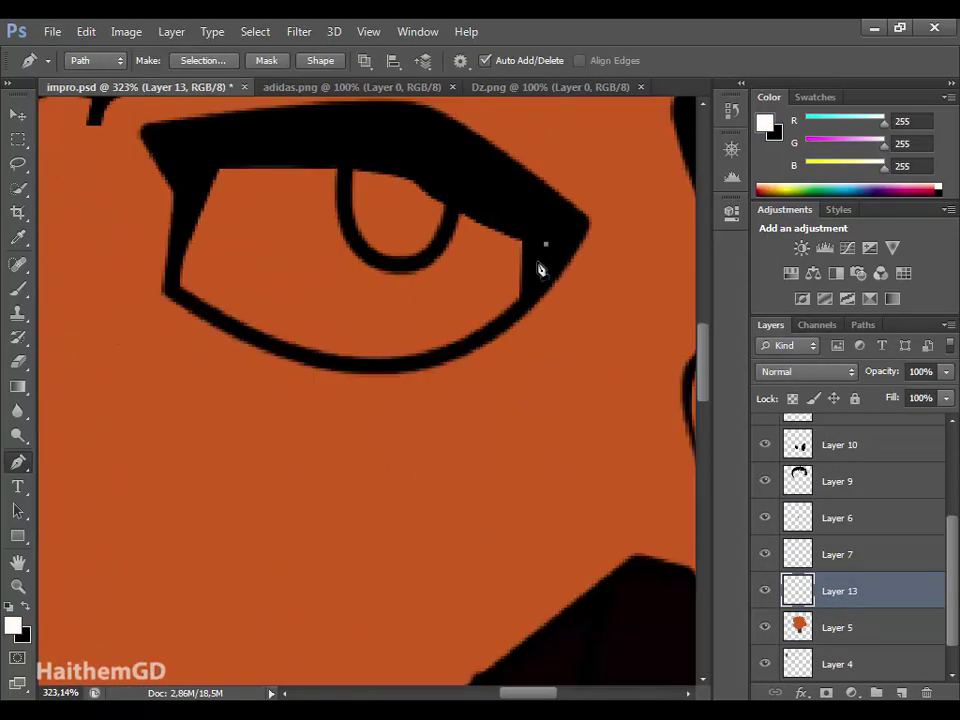
{"action": "left_click", "coordinate": [167, 290]}
{"action": "left_click", "coordinate": [214, 143]}
{"action": "left_click", "coordinate": [545, 244]}
{"action": "right_click", "coordinate": [360, 232]}
{"action": "left_click", "coordinate": [390, 336]}
{"action": "key", "text": "Return"}
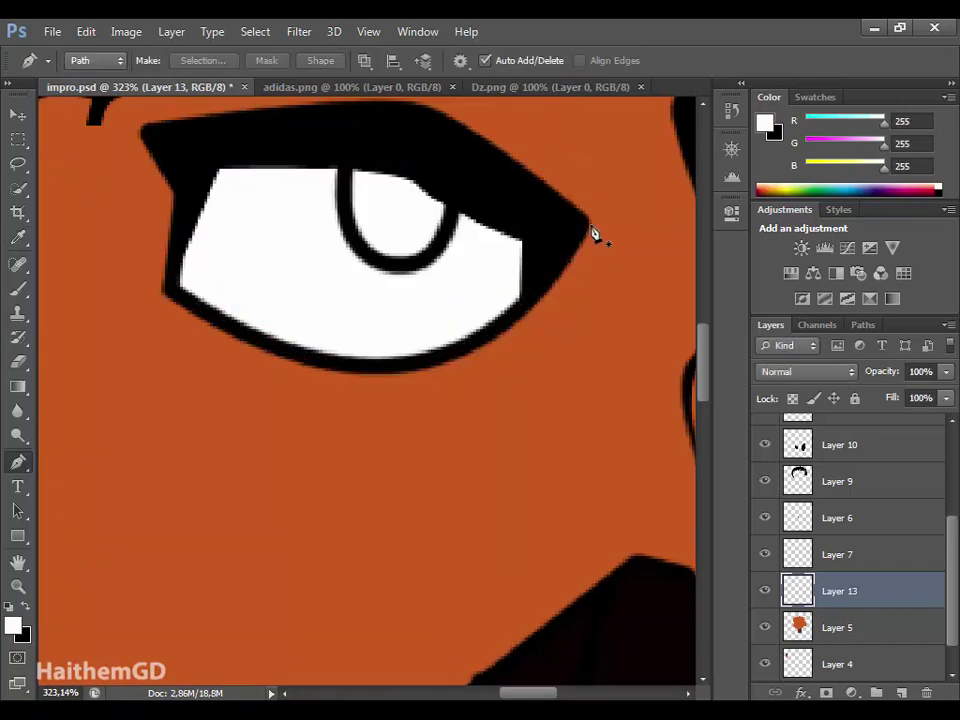
Trace the area below the eye and delete the lower-lid line inside it.
{"action": "left_click", "coordinate": [591, 226]}
{"action": "left_click_drag", "start_coordinate": [368, 349], "coordinate": [182, 358]}
{"action": "left_click", "coordinate": [368, 350], "text": "alt"}
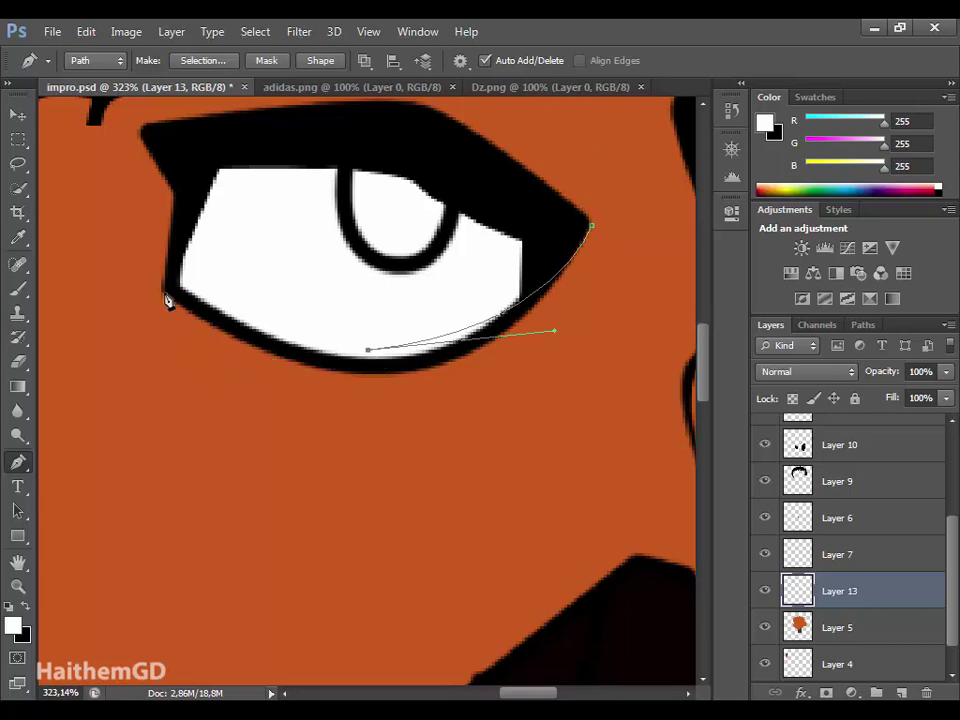
{"action": "left_click", "coordinate": [168, 298]}
{"action": "left_click_drag", "start_coordinate": [372, 440], "coordinate": [407, 426]}
{"action": "left_click", "coordinate": [591, 226]}
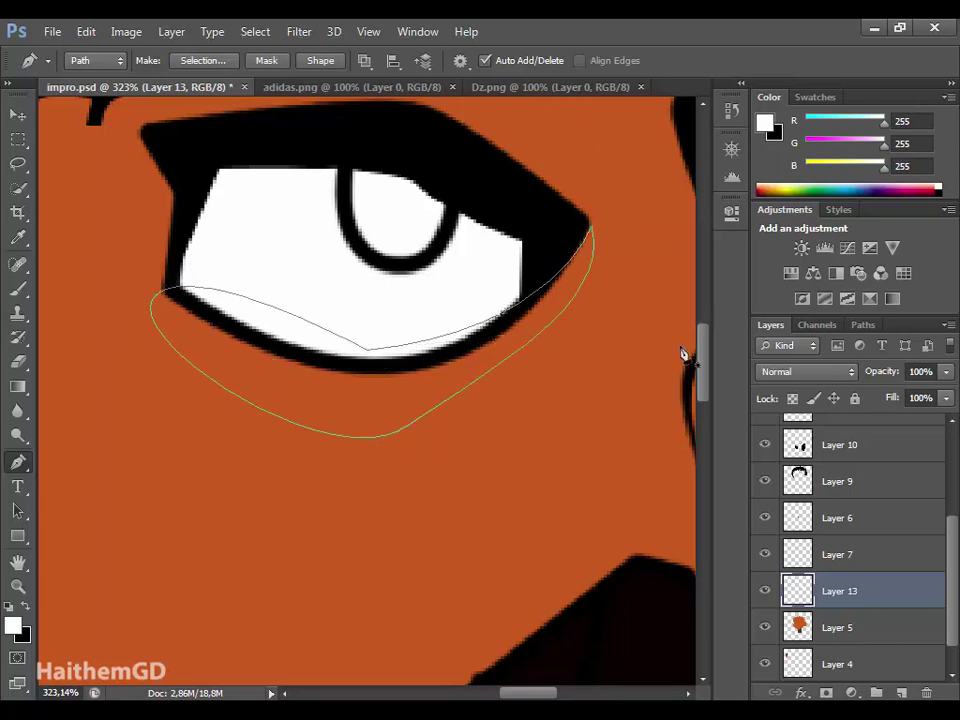
{"action": "scroll", "coordinate": [800, 520], "scroll_direction": "up", "scroll_amount": 3}
{"action": "left_click", "coordinate": [790, 506]}
{"action": "key", "text": "ctrl+Return"}
{"action": "key", "text": "Delete"}
{"action": "key", "text": "ctrl+d"}
{"action": "scroll", "coordinate": [530, 380], "scroll_direction": "up", "scroll_amount": 1}
Toggle between Eraser and Pen and discard an unfinished inner-corner path.
{"action": "key", "text": "e"}
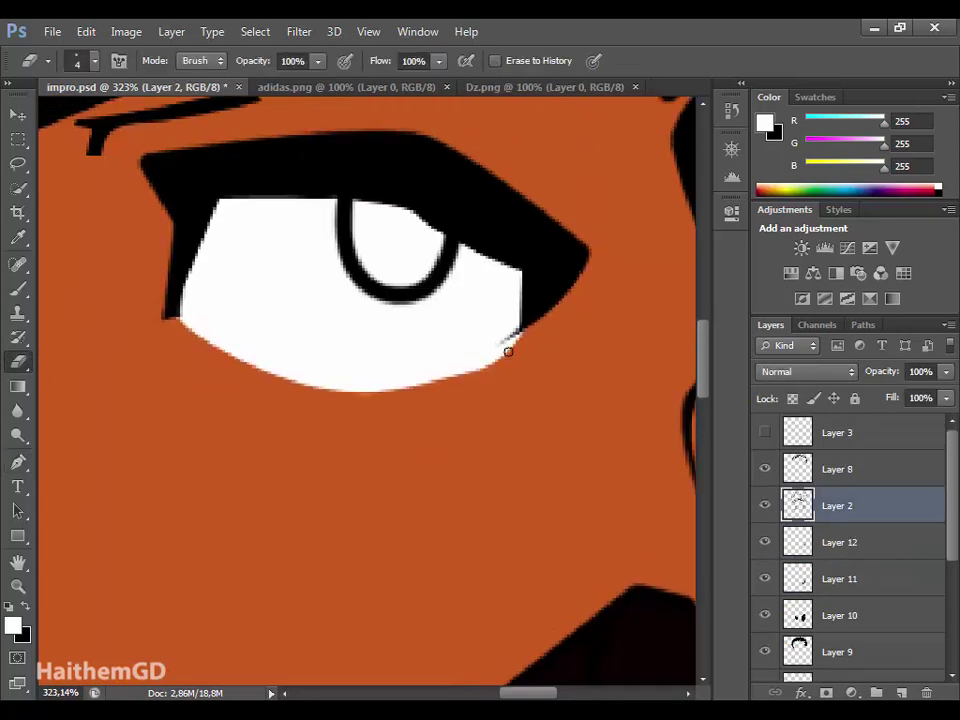
{"action": "scroll", "coordinate": [298, 471], "scroll_direction": "up", "scroll_amount": 3}
{"action": "key", "text": "p"}
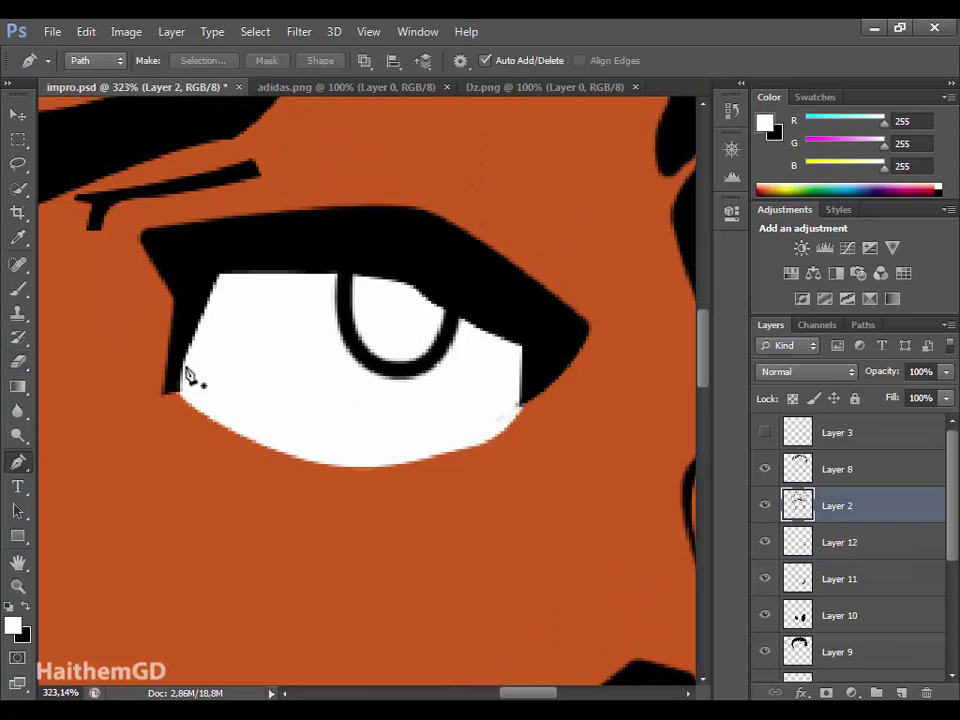
{"action": "key", "text": "e"}
{"action": "key", "text": "p"}
{"action": "left_click", "coordinate": [218, 272]}
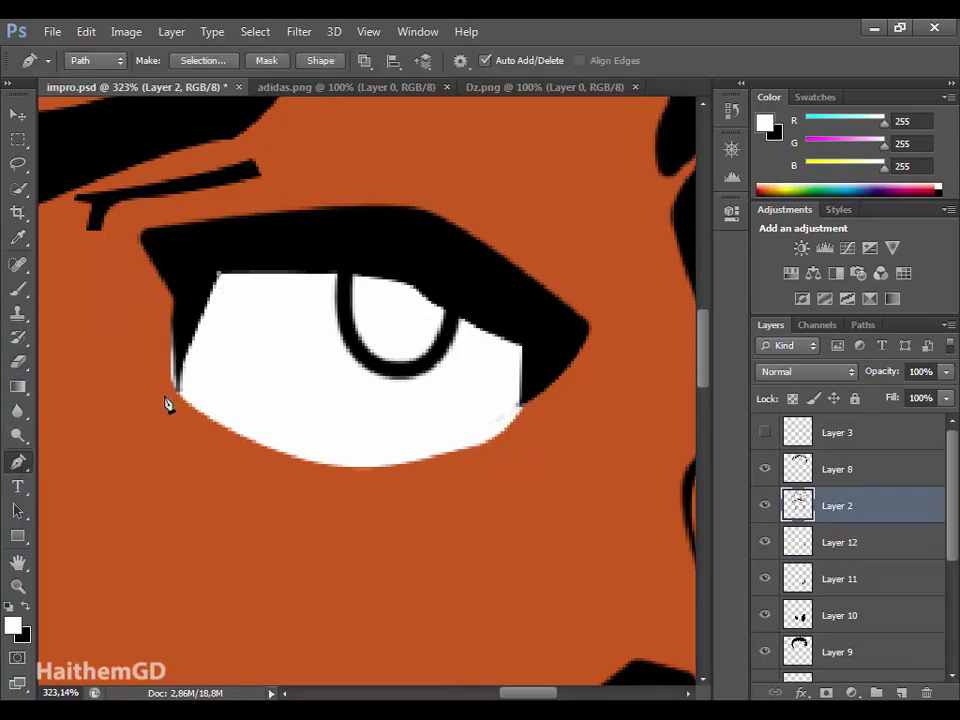
{"action": "key", "text": "Escape"}
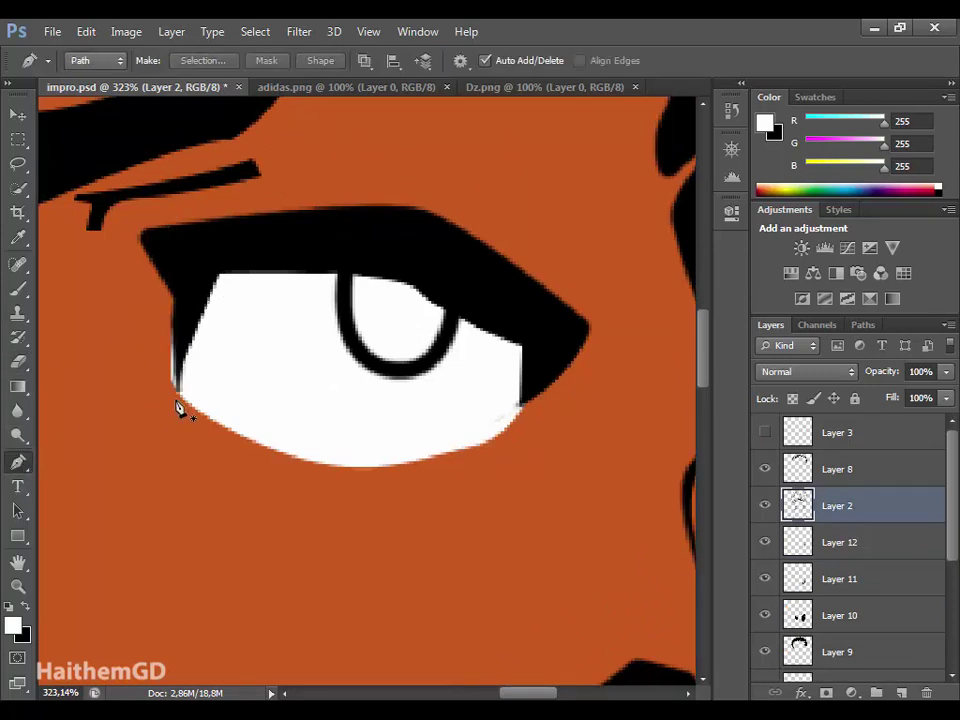
Fill a traced path at the eye's inner corner black, then make Layer 13 active.
{"action": "left_click", "coordinate": [172, 400]}
{"action": "left_click", "coordinate": [174, 302]}
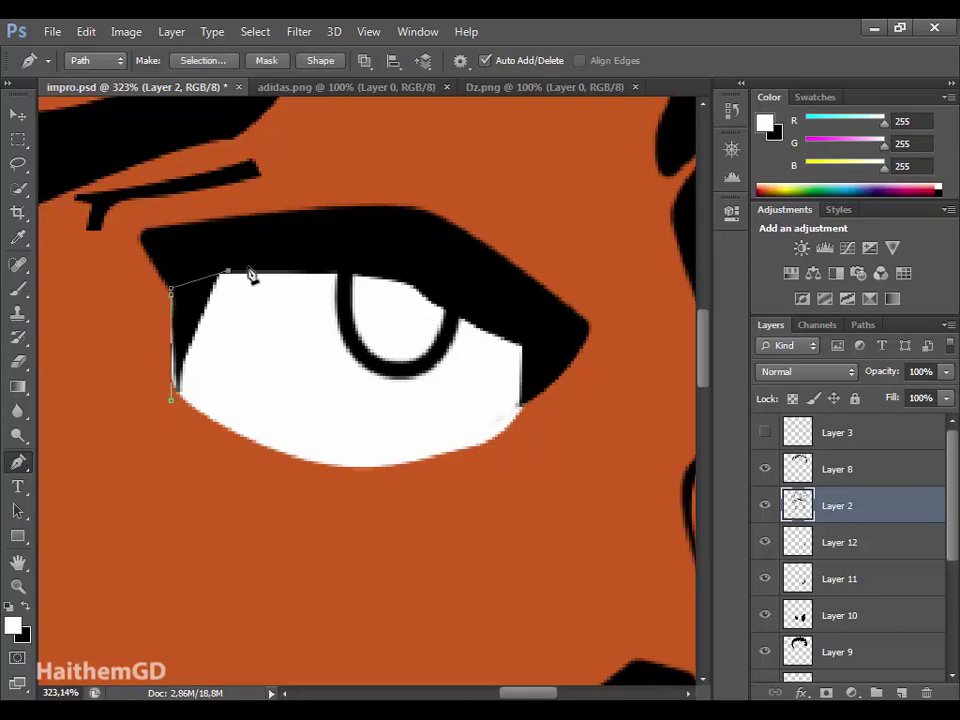
{"action": "right_click", "coordinate": [177, 405]}
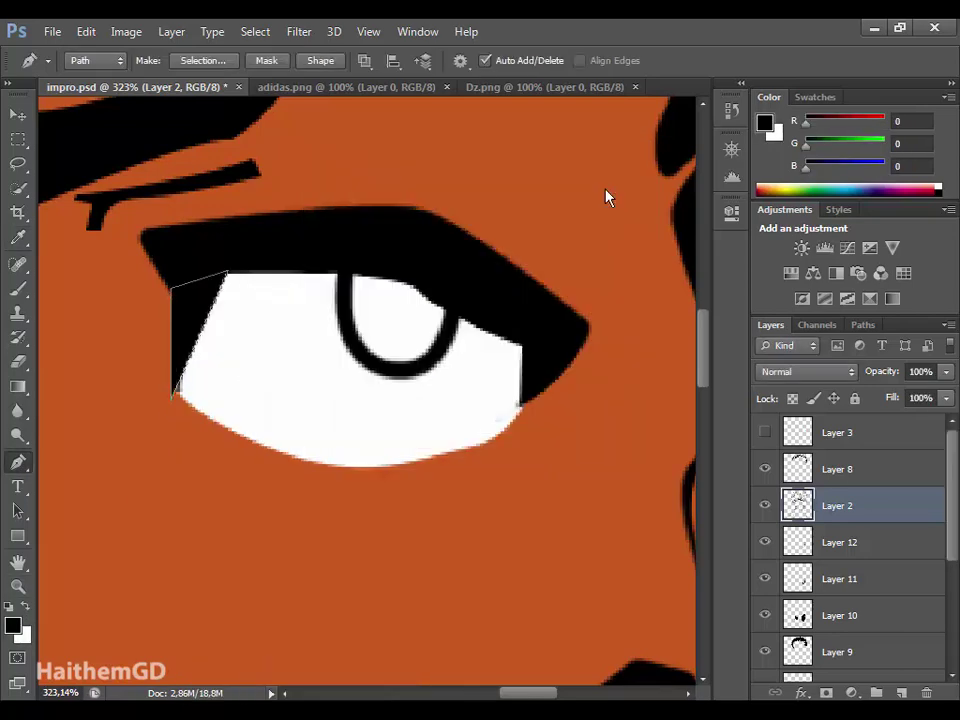
{"action": "scroll", "coordinate": [225, 469], "scroll_direction": "down", "scroll_amount": 1}
{"action": "scroll", "coordinate": [225, 469], "scroll_direction": "up", "scroll_amount": 2}
{"action": "key", "text": "e"}
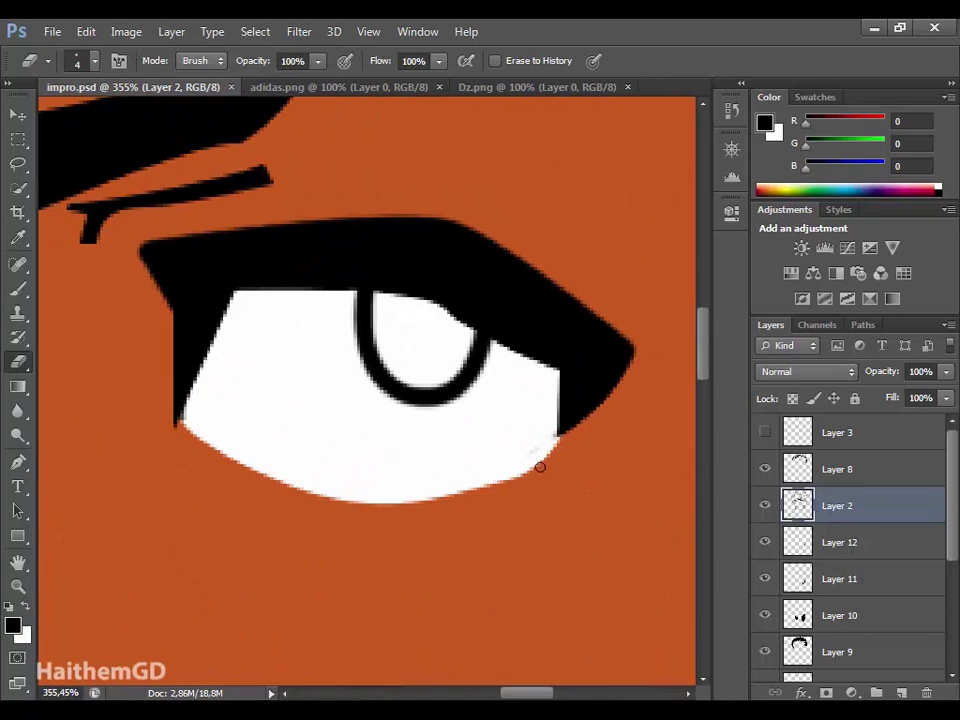
{"action": "scroll", "coordinate": [840, 568], "scroll_direction": "down", "scroll_amount": 3}
{"action": "left_click", "coordinate": [816, 651]}
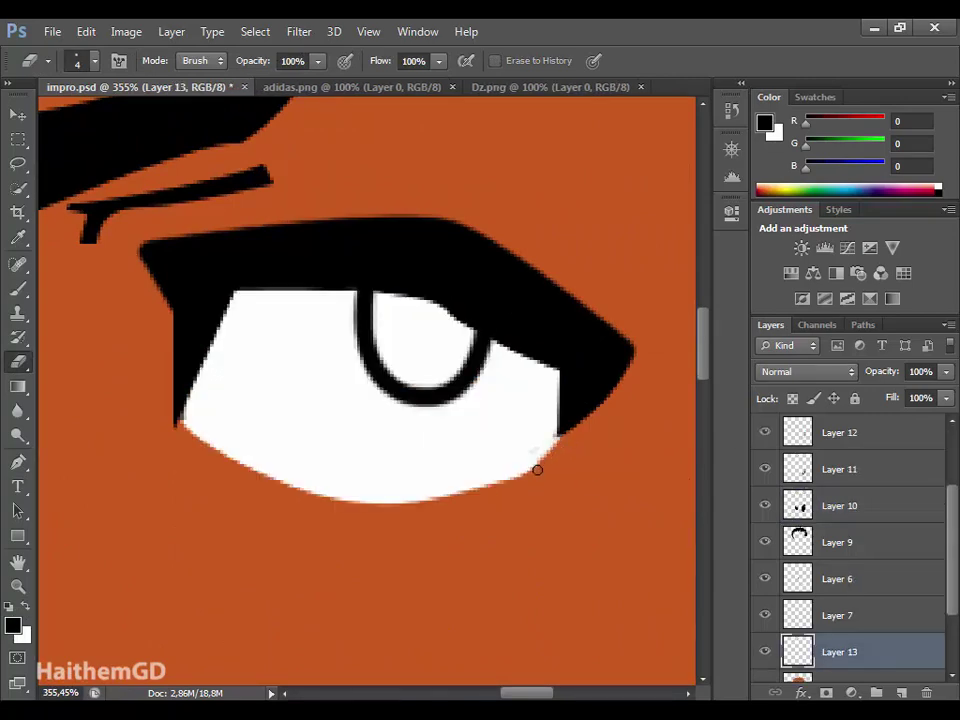
{"action": "scroll", "coordinate": [528, 472], "scroll_direction": "down", "scroll_amount": 5}
Draw a curved path along the lower lid and stroke it as a thin black line.
{"action": "scroll", "coordinate": [300, 450], "scroll_direction": "up", "scroll_amount": 2}
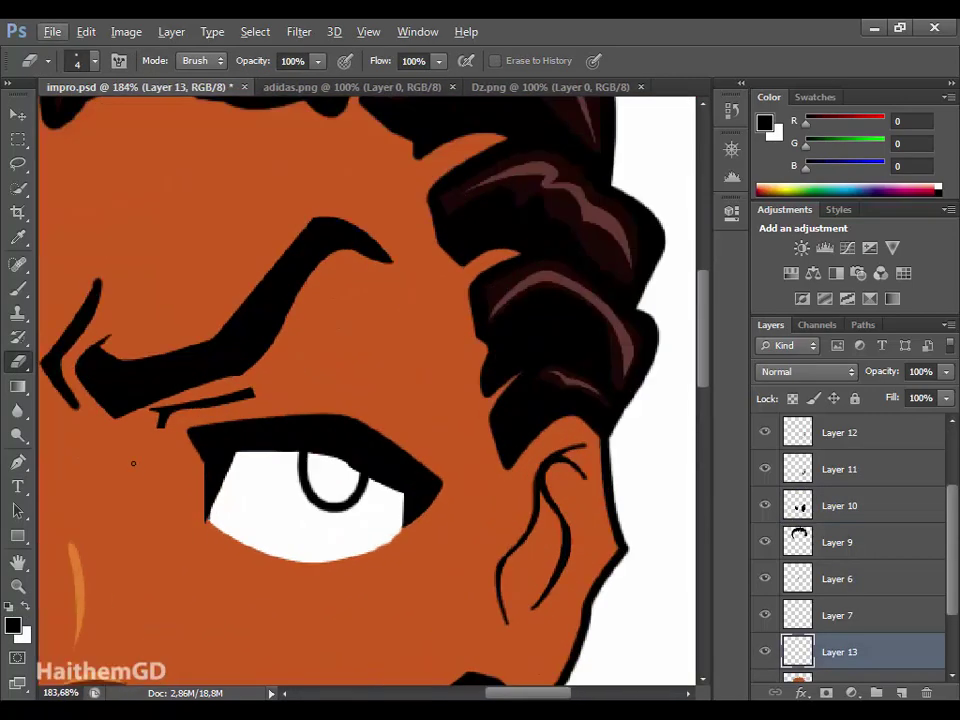
{"action": "key", "text": "p"}
{"action": "scroll", "coordinate": [154, 533], "scroll_direction": "up", "scroll_amount": 2}
{"action": "scroll", "coordinate": [436, 608], "scroll_direction": "up", "scroll_amount": 3}
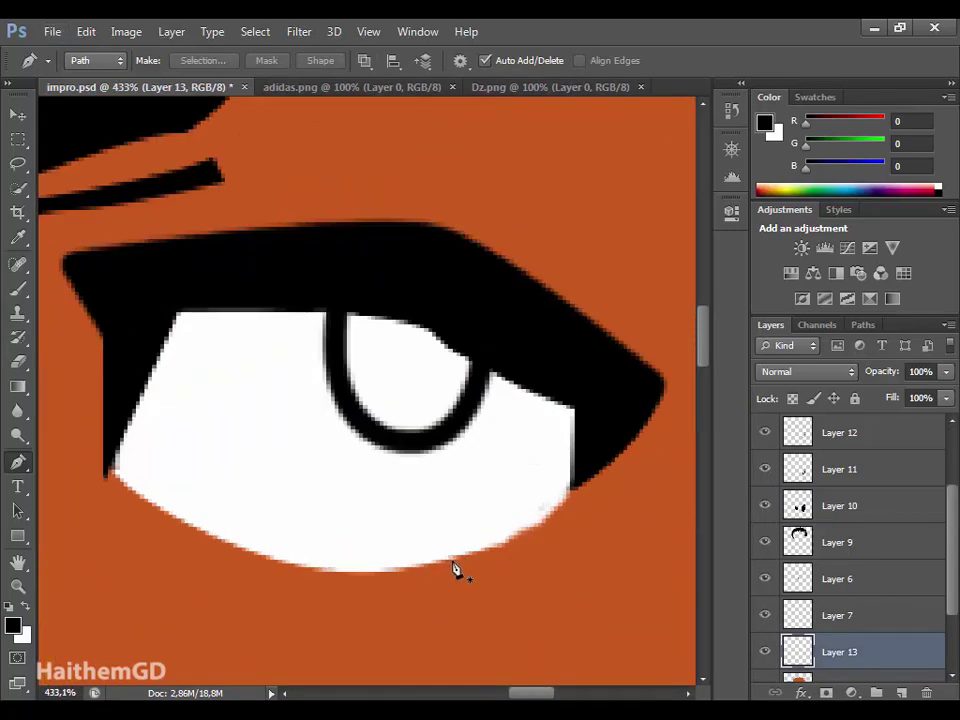
{"action": "left_click", "coordinate": [456, 558]}
{"action": "left_click_drag", "start_coordinate": [240, 552], "coordinate": [119, 499]}
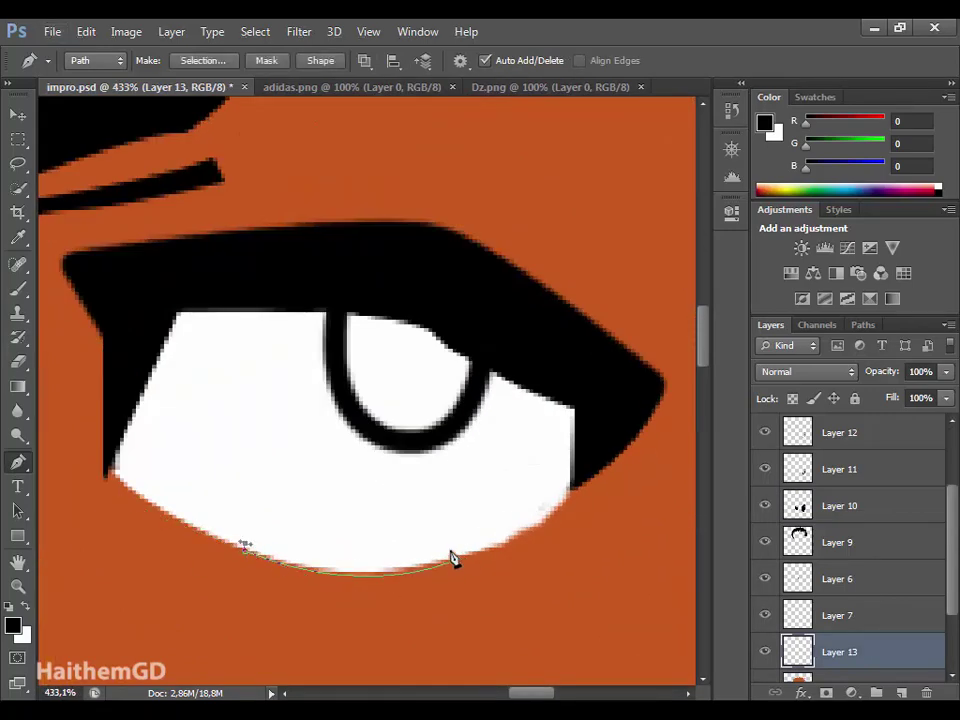
{"action": "left_click_drag", "start_coordinate": [452, 558], "coordinate": [465, 574]}
{"action": "right_click", "coordinate": [467, 465]}
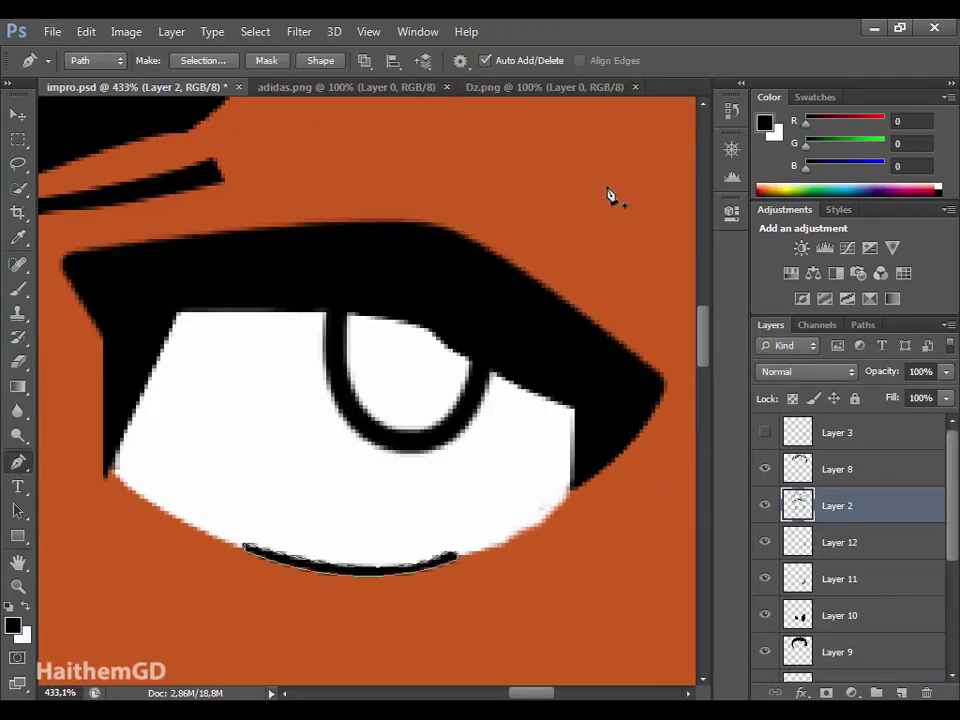
Begin a second curved path along the lower lid.
{"action": "scroll", "coordinate": [458, 655], "scroll_direction": "down", "scroll_amount": 10}
{"action": "scroll", "coordinate": [412, 372], "scroll_direction": "up", "scroll_amount": 10}
{"action": "scroll", "coordinate": [542, 369], "scroll_direction": "up", "scroll_amount": 1}
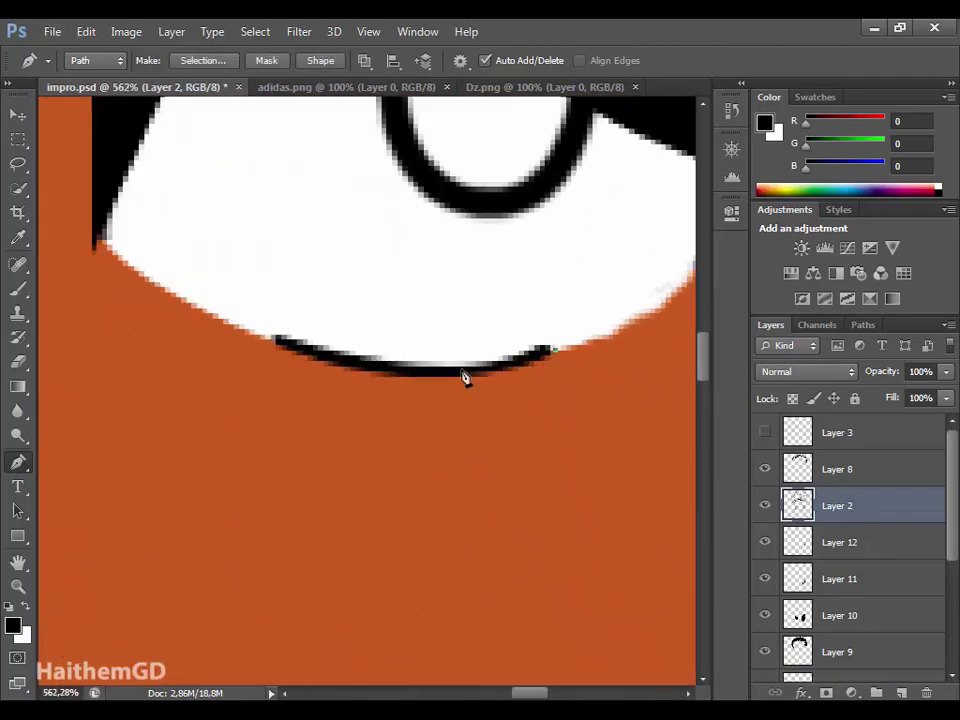
{"action": "left_click", "coordinate": [555, 349]}
{"action": "left_click_drag", "start_coordinate": [272, 340], "coordinate": [418, 430]}
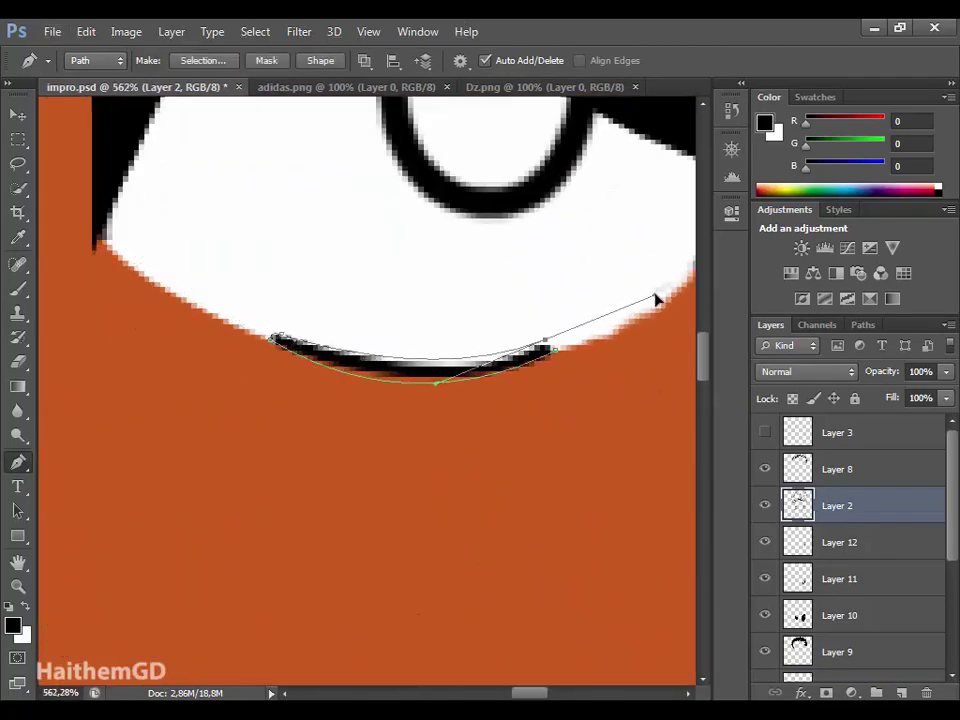
{"action": "scroll", "coordinate": [400, 480], "scroll_direction": "down", "scroll_amount": 1}
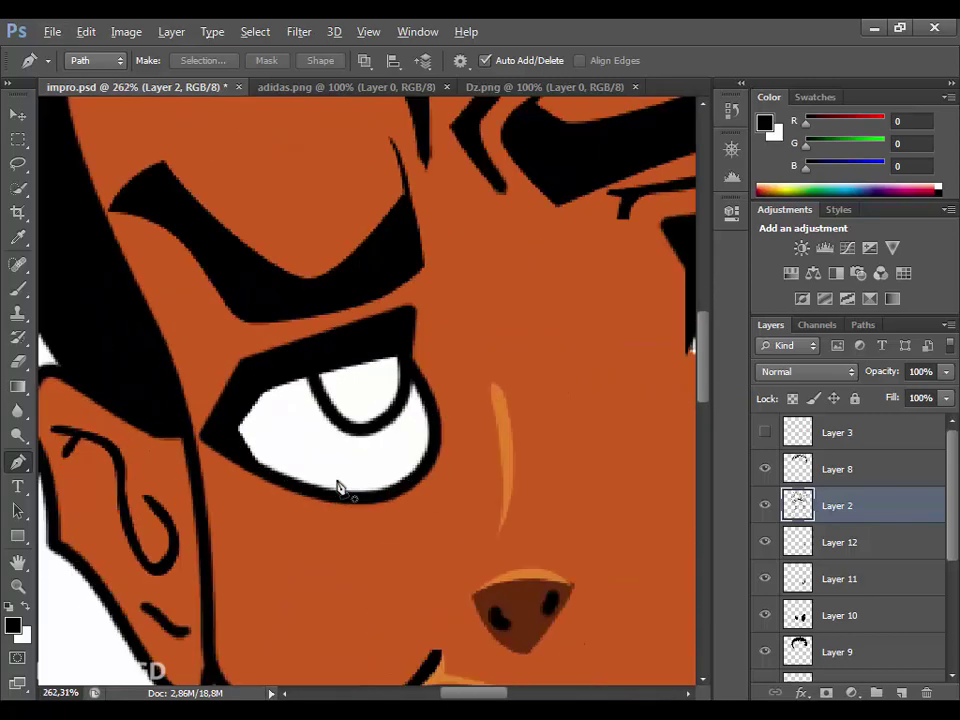
{"action": "scroll", "coordinate": [345, 495], "scroll_direction": "up", "scroll_amount": 1}
Trace the thick black rim under the eye and delete it.
{"action": "scroll", "coordinate": [290, 475], "scroll_direction": "up", "scroll_amount": 2}
{"action": "left_click", "coordinate": [230, 516]}
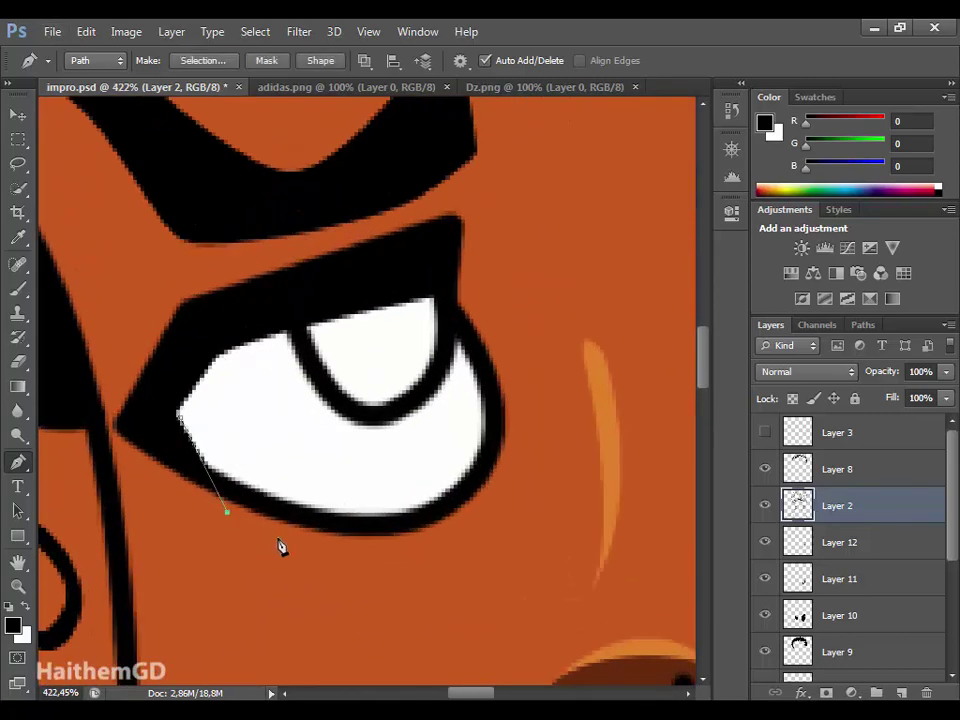
{"action": "left_click_drag", "start_coordinate": [497, 531], "coordinate": [531, 454]}
{"action": "scroll", "coordinate": [470, 317], "scroll_direction": "up", "scroll_amount": 1}
{"action": "mouse_move", "coordinate": [500, 315]}
{"action": "left_mouse_down"}
{"action": "mouse_move", "coordinate": [490, 295]}
{"action": "mouse_move", "coordinate": [457, 405]}
{"action": "left_mouse_up"}
{"action": "scroll", "coordinate": [470, 317], "scroll_direction": "up", "scroll_amount": 1}
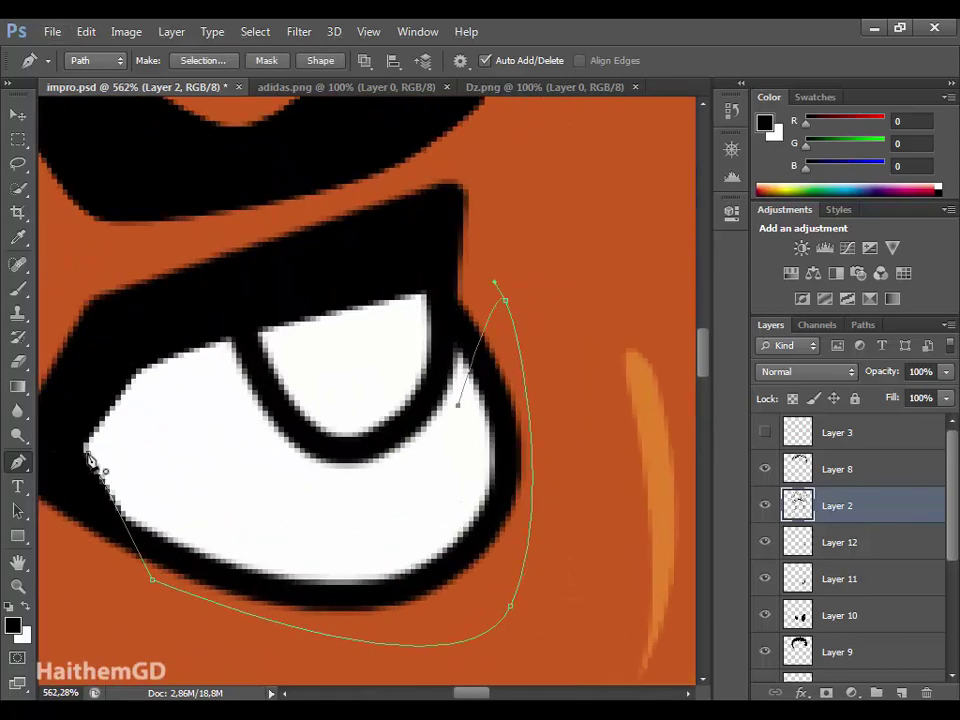
{"action": "mouse_move", "coordinate": [90, 460]}
{"action": "left_mouse_down"}
{"action": "mouse_move", "coordinate": [166, 460]}
{"action": "mouse_move", "coordinate": [320, 508]}
{"action": "left_mouse_up"}
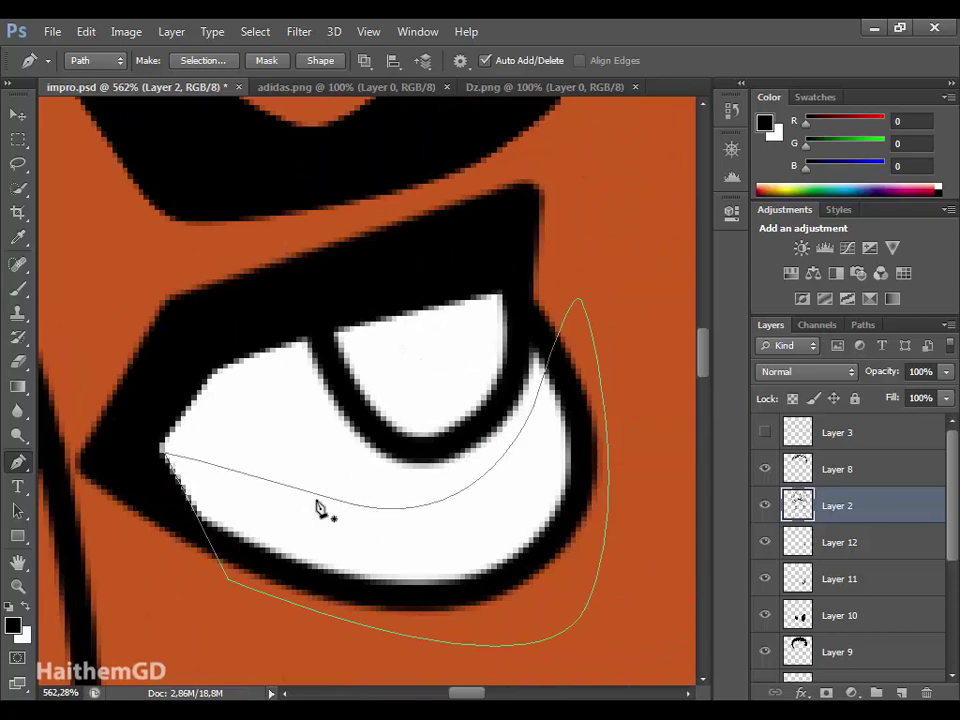
{"action": "key", "text": "ctrl+Return"}
{"action": "key", "text": "Delete"}
{"action": "key", "text": "ctrl+d"}
Briefly try the Eraser, then trace a curved path down the eye's right edge.
{"action": "left_click", "coordinate": [19, 366]}
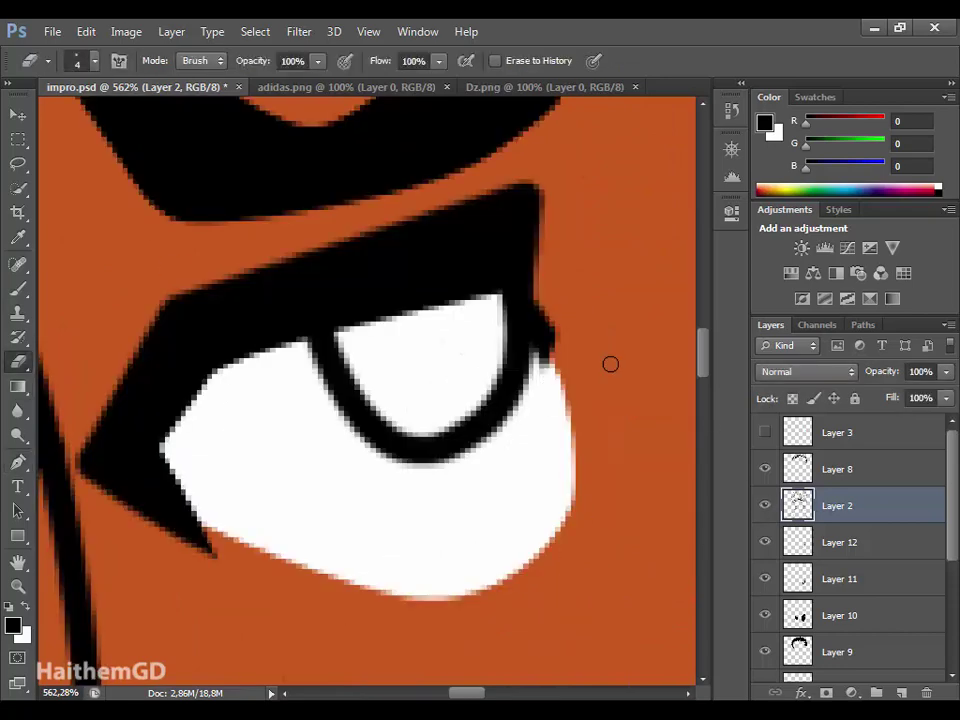
{"action": "left_click", "coordinate": [19, 462]}
{"action": "scroll", "coordinate": [570, 443], "scroll_direction": "up", "scroll_amount": 1}
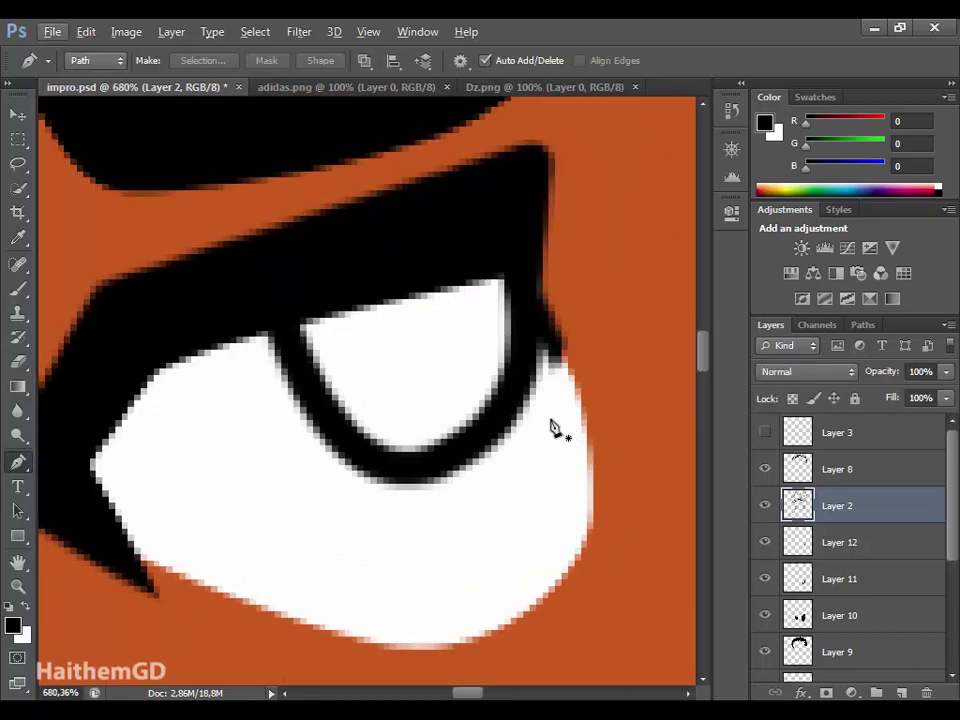
{"action": "scroll", "coordinate": [574, 208], "scroll_direction": "up", "scroll_amount": 2}
{"action": "left_click", "coordinate": [510, 197]}
{"action": "left_click_drag", "start_coordinate": [554, 324], "coordinate": [580, 409]}
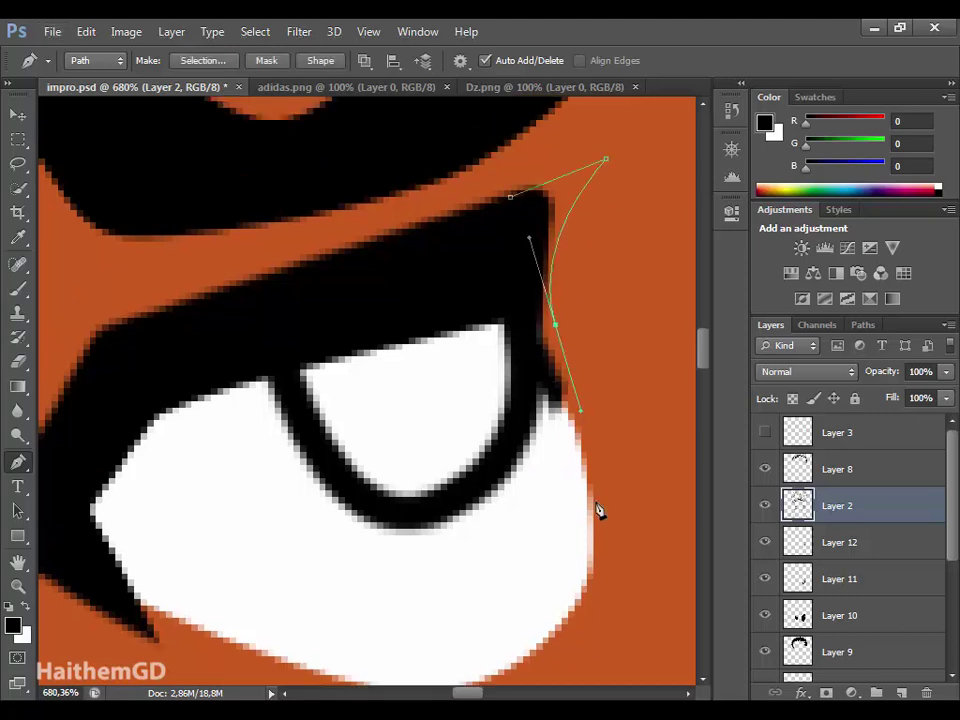
{"action": "left_click_drag", "start_coordinate": [532, 349], "coordinate": [497, 298]}
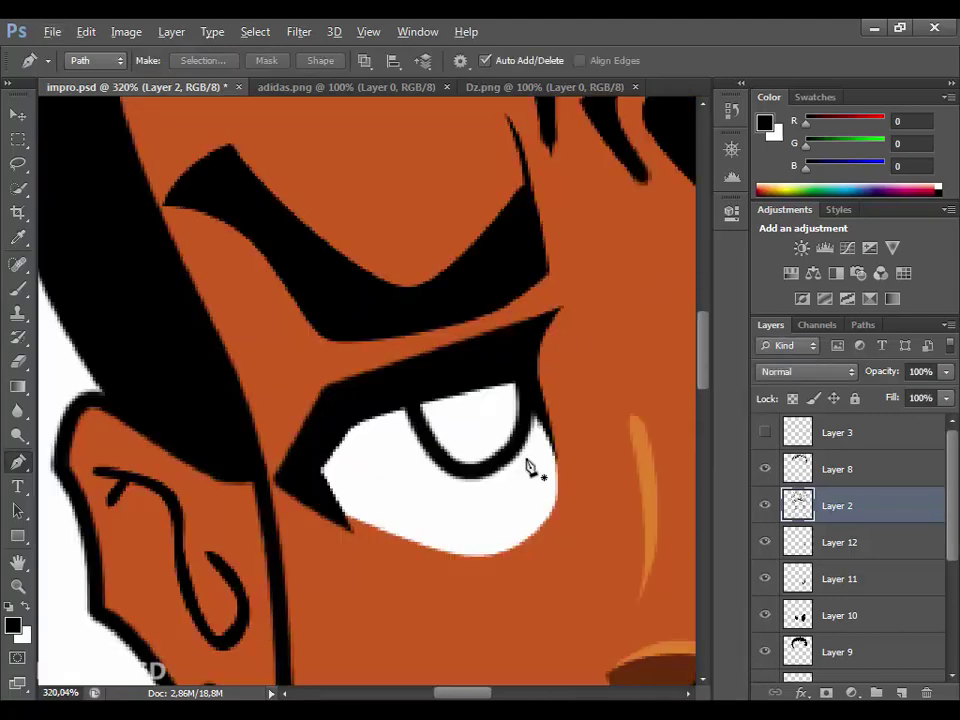
{"action": "scroll", "coordinate": [530, 470], "scroll_direction": "up", "scroll_amount": 5}
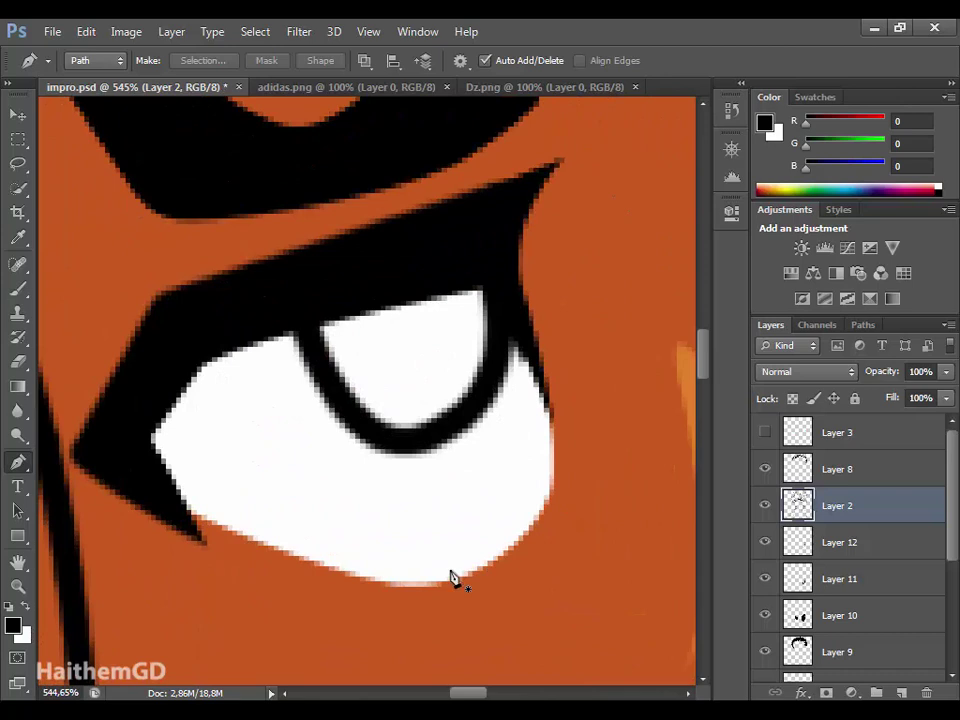
{"action": "scroll", "coordinate": [375, 588], "scroll_direction": "left", "scroll_amount": 2}
{"action": "scroll", "coordinate": [314, 571], "scroll_direction": "up", "scroll_amount": 2}
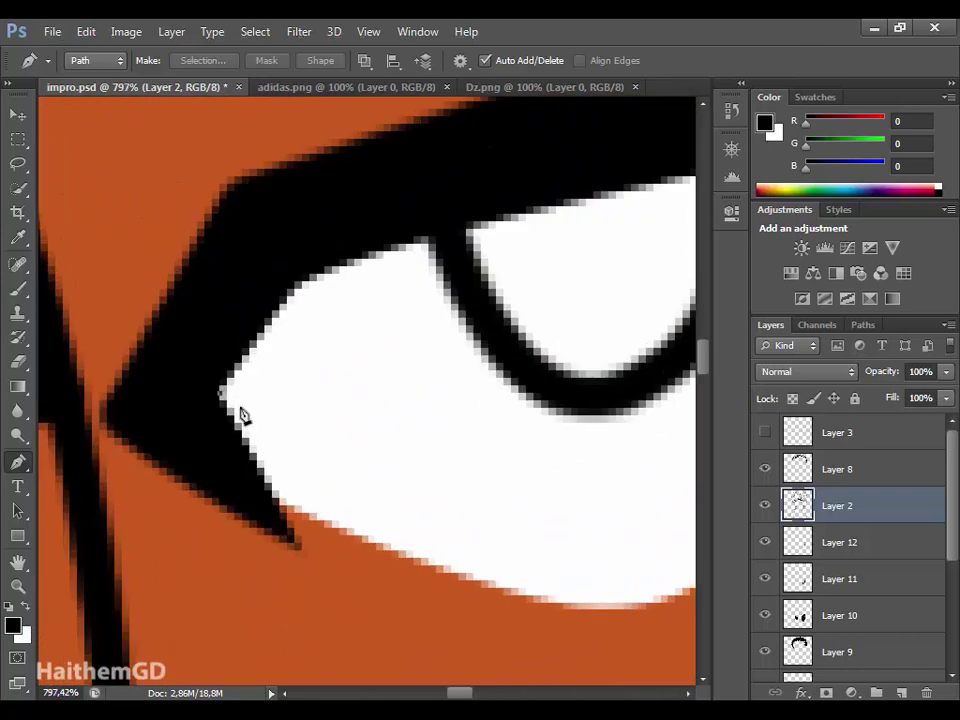
Select and delete the black spike at the eye's left corner.
{"action": "left_click", "coordinate": [222, 393]}
{"action": "left_click", "coordinate": [107, 424]}
{"action": "key", "text": "ctrl+Return"}
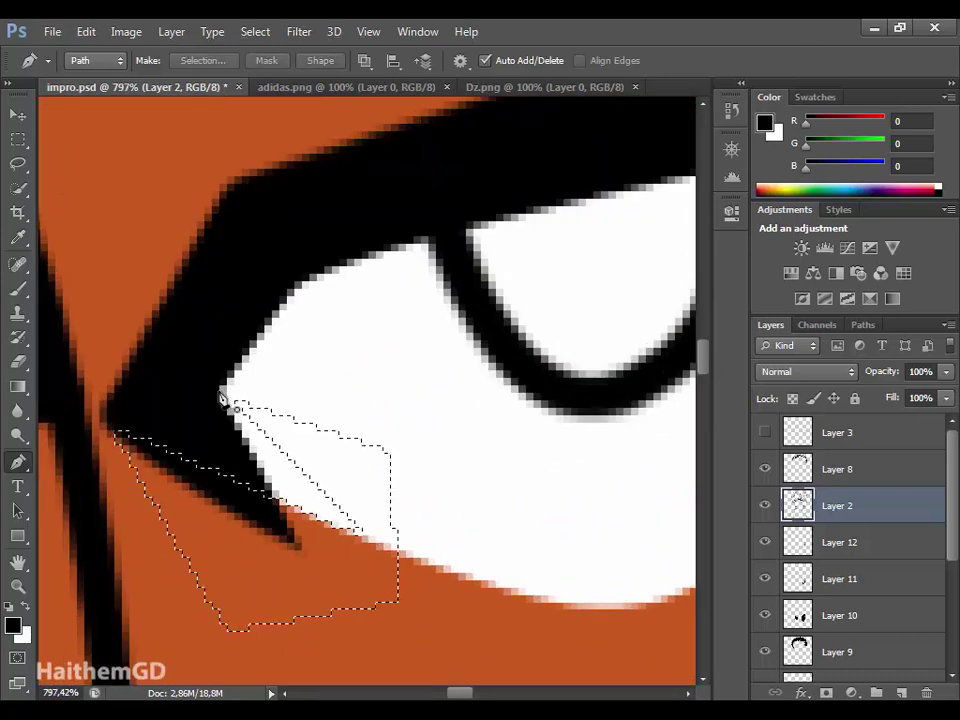
{"action": "key", "text": "Delete"}
{"action": "key", "text": "ctrl+d"}
Draw a reshaped corner spike and fill it with black.
{"action": "left_click", "coordinate": [222, 393]}
{"action": "left_click", "coordinate": [353, 533]}
{"action": "left_click", "coordinate": [100, 415]}
{"action": "right_click", "coordinate": [222, 397]}
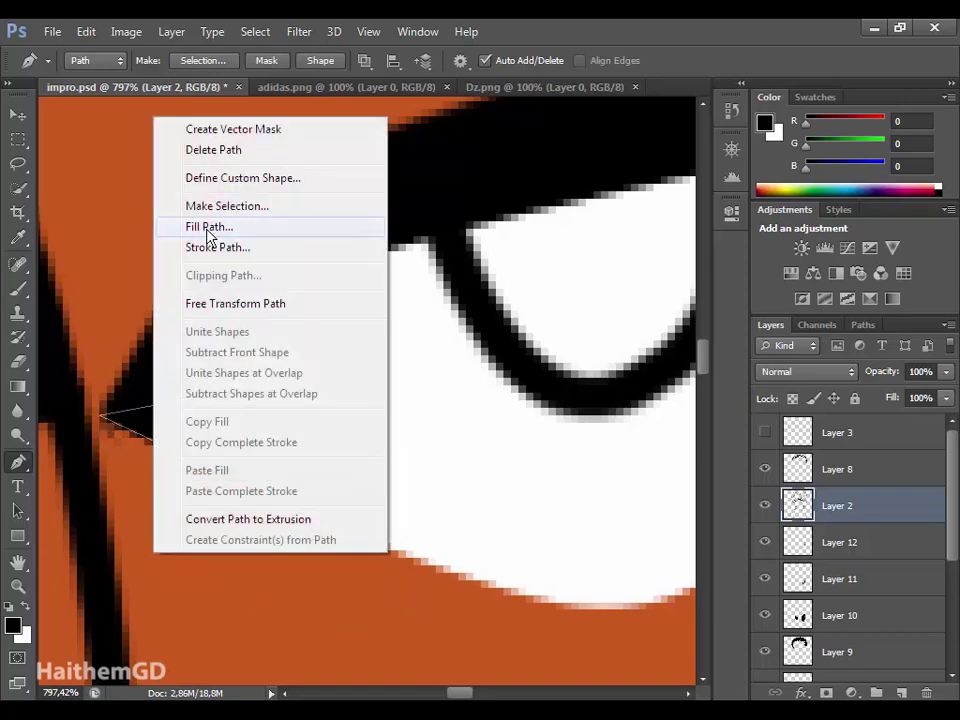
{"action": "left_click", "coordinate": [208, 228]}
{"action": "scroll", "coordinate": [523, 381], "scroll_direction": "down", "scroll_amount": 3}
{"action": "scroll", "coordinate": [657, 338], "scroll_direction": "up", "scroll_amount": 2}
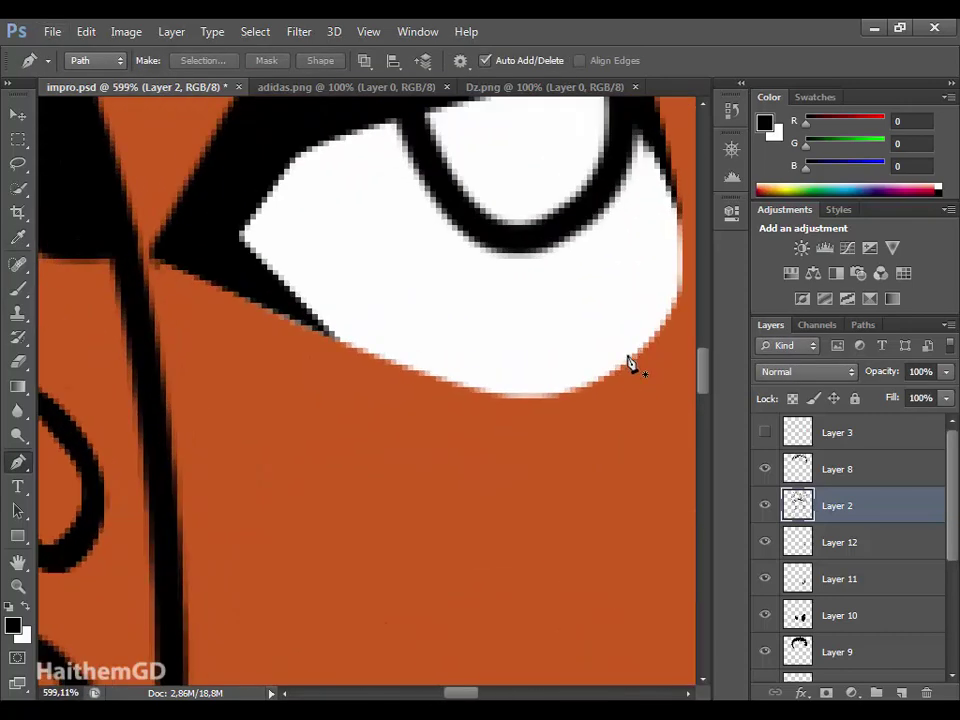
Trace a thin lower-lid shape under the eye and fill it black.
{"action": "left_click", "coordinate": [624, 364]}
{"action": "left_click_drag", "start_coordinate": [447, 372], "coordinate": [377, 335]}
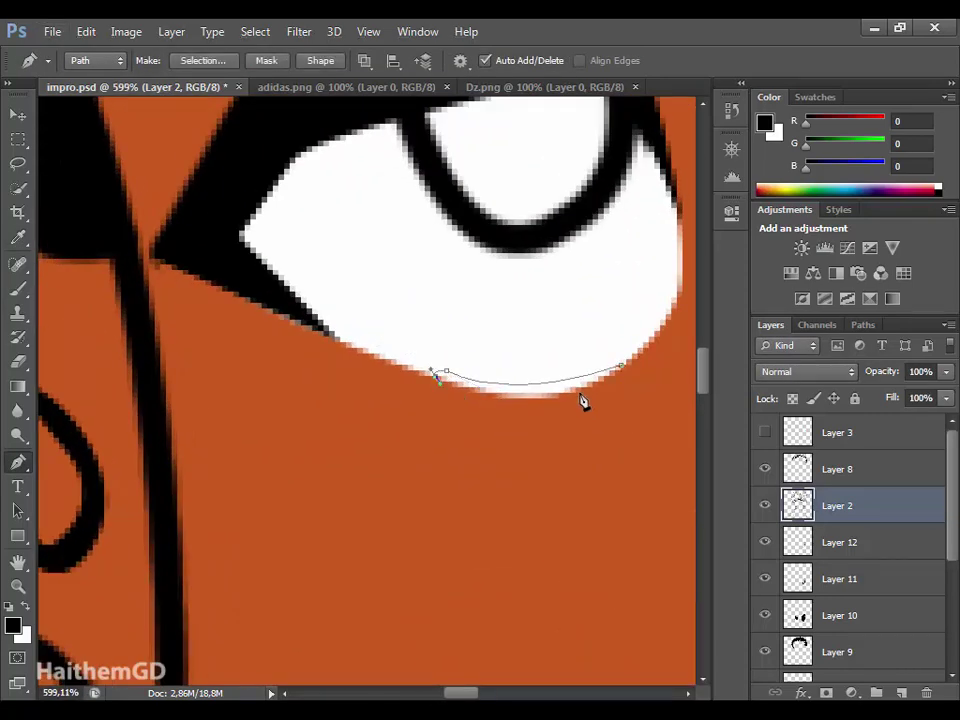
{"action": "left_click_drag", "start_coordinate": [581, 394], "coordinate": [648, 372]}
{"action": "right_click", "coordinate": [637, 369]}
{"action": "left_click", "coordinate": [670, 369]}
Extend the curved lower-lid path and pick an orange (225, 129, 42) foreground colour.
{"action": "scroll", "coordinate": [548, 459], "scroll_direction": "down", "scroll_amount": 15}
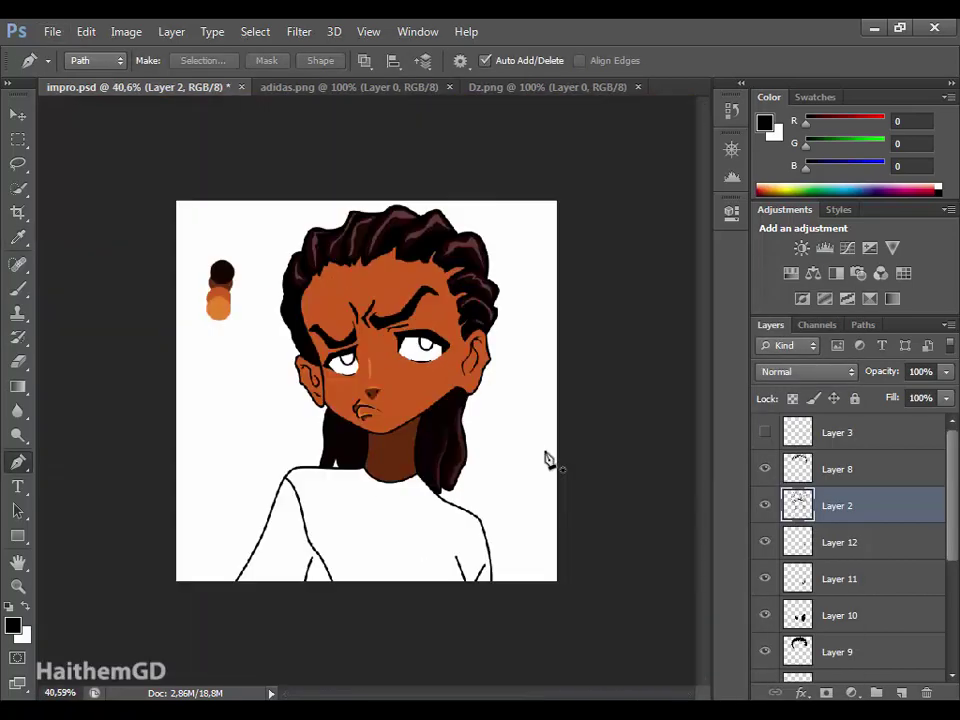
{"action": "scroll", "coordinate": [371, 388], "scroll_direction": "up", "scroll_amount": 5}
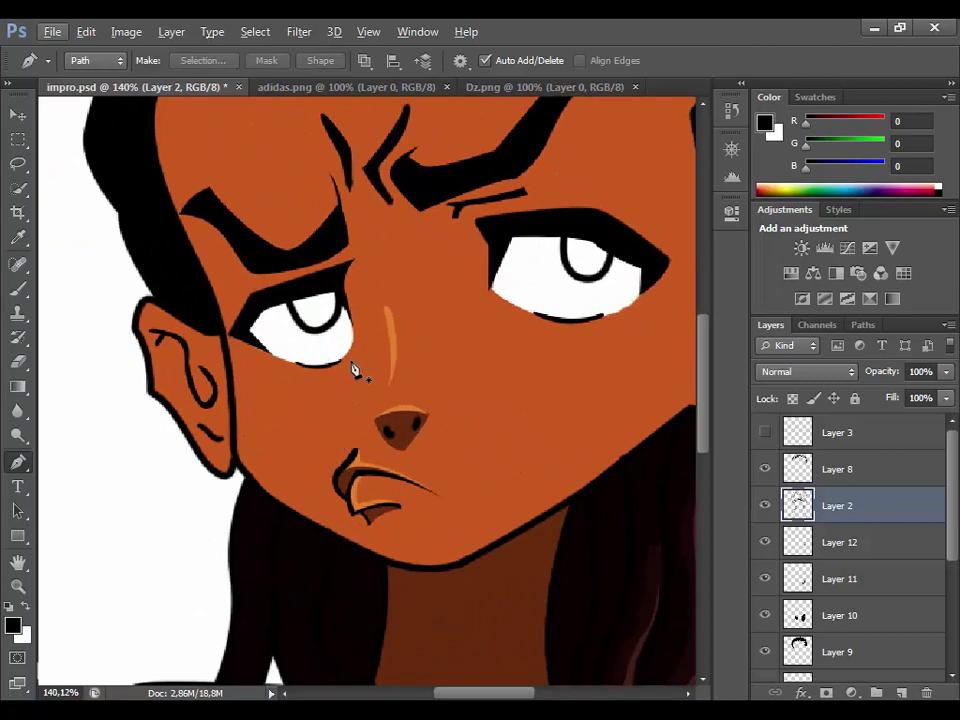
{"action": "scroll", "coordinate": [353, 370], "scroll_direction": "up", "scroll_amount": 4}
{"action": "scroll", "coordinate": [328, 354], "scroll_direction": "up", "scroll_amount": 1}
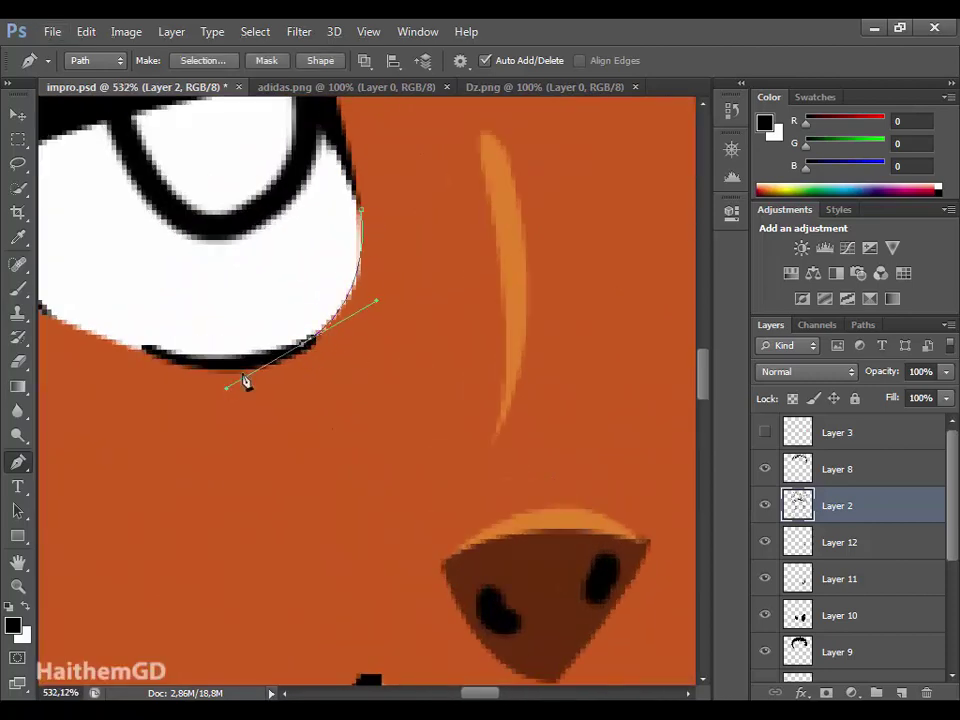
{"action": "left_click", "coordinate": [158, 358]}
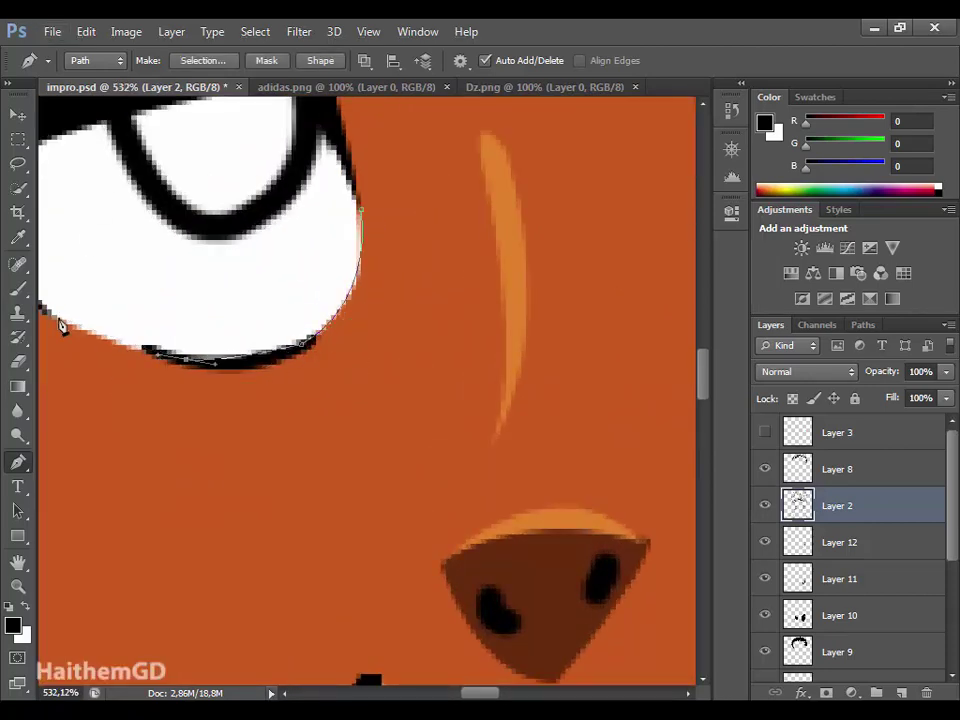
{"action": "scroll", "coordinate": [60, 325], "scroll_direction": "left", "scroll_amount": 5}
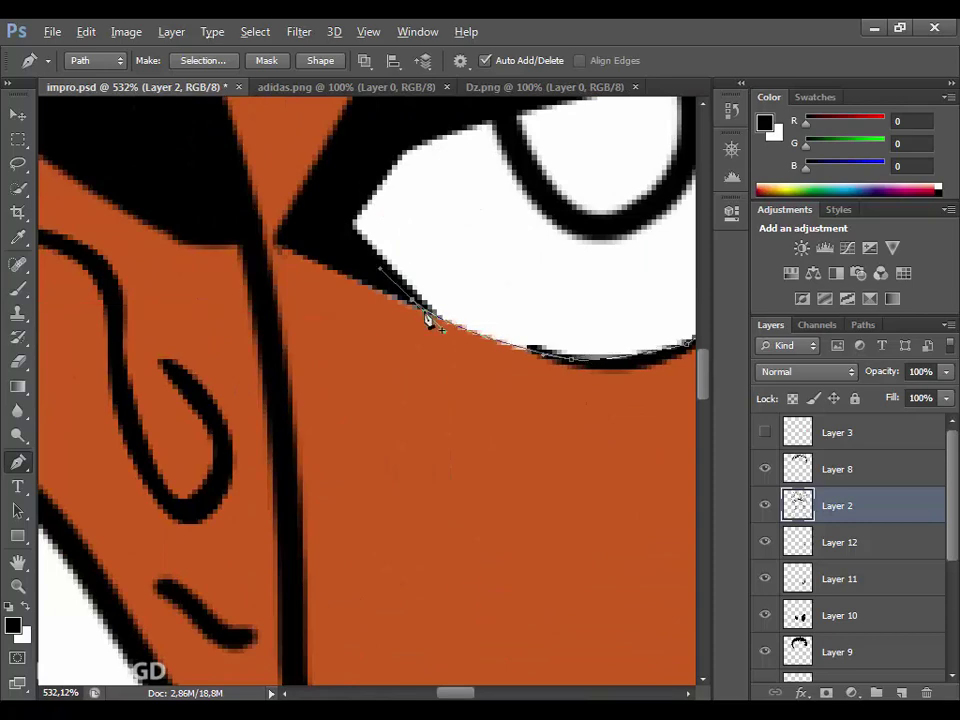
{"action": "scroll", "coordinate": [418, 310], "scroll_direction": "right", "scroll_amount": 4}
{"action": "scroll", "coordinate": [420, 510], "scroll_direction": "down", "scroll_amount": 3}
{"action": "left_click_drag", "start_coordinate": [412, 416], "coordinate": [476, 381]}
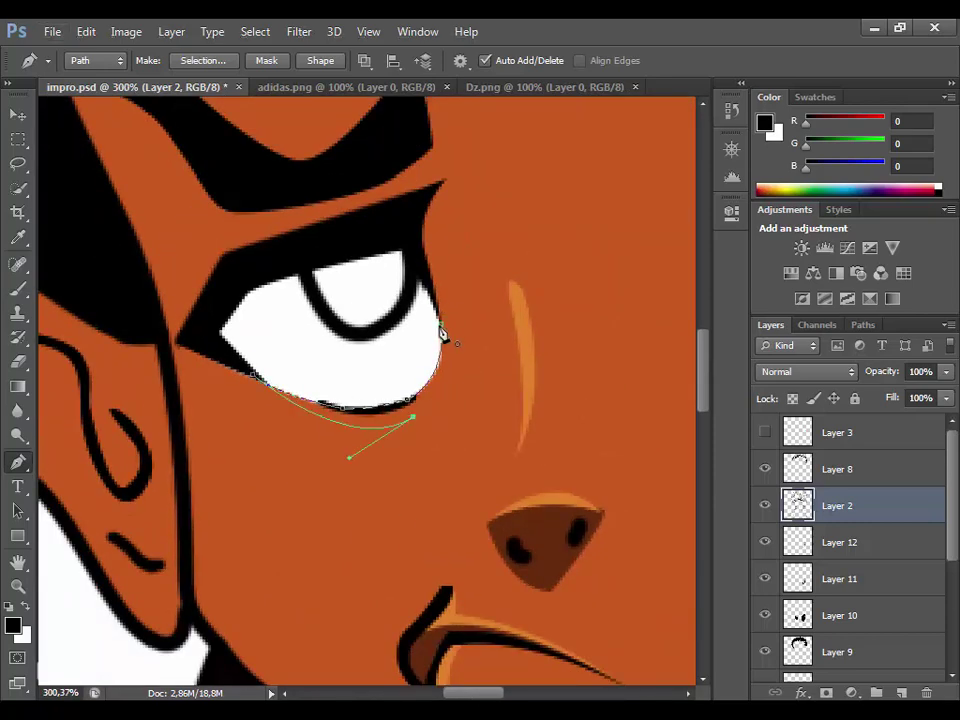
{"action": "left_click", "coordinate": [12, 625]}
Add a new layer above Layer 5 for the under-eye shading, with the Pen tool active.
{"action": "left_click", "coordinate": [658, 386]}
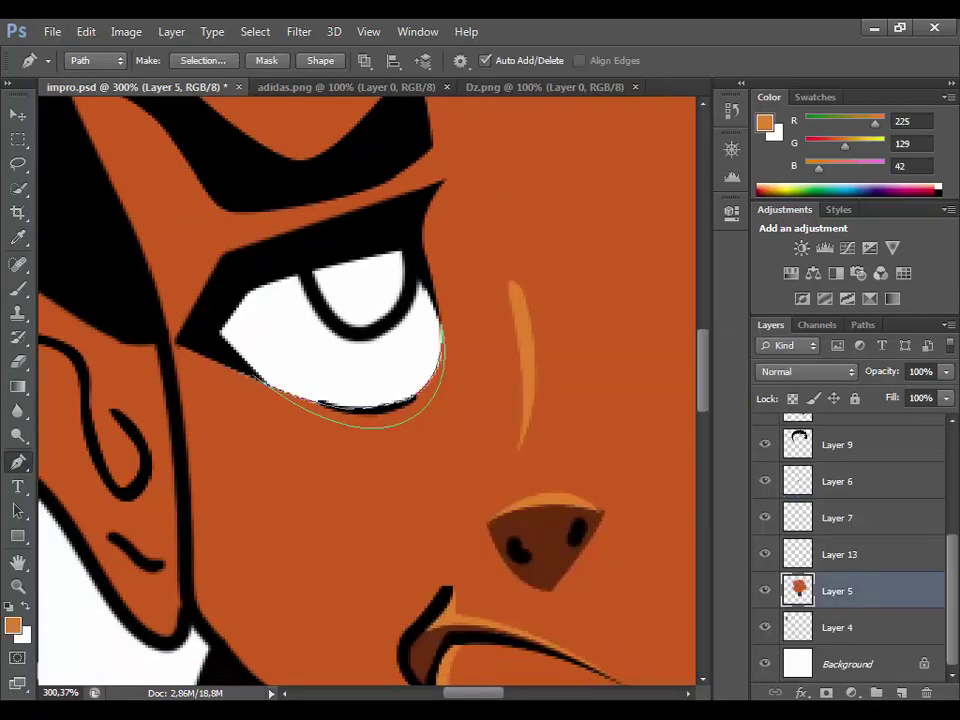
{"action": "left_click", "coordinate": [901, 692]}
{"action": "left_click", "coordinate": [606, 184]}
{"action": "left_click_drag", "start_coordinate": [488, 693], "coordinate": [530, 693]}
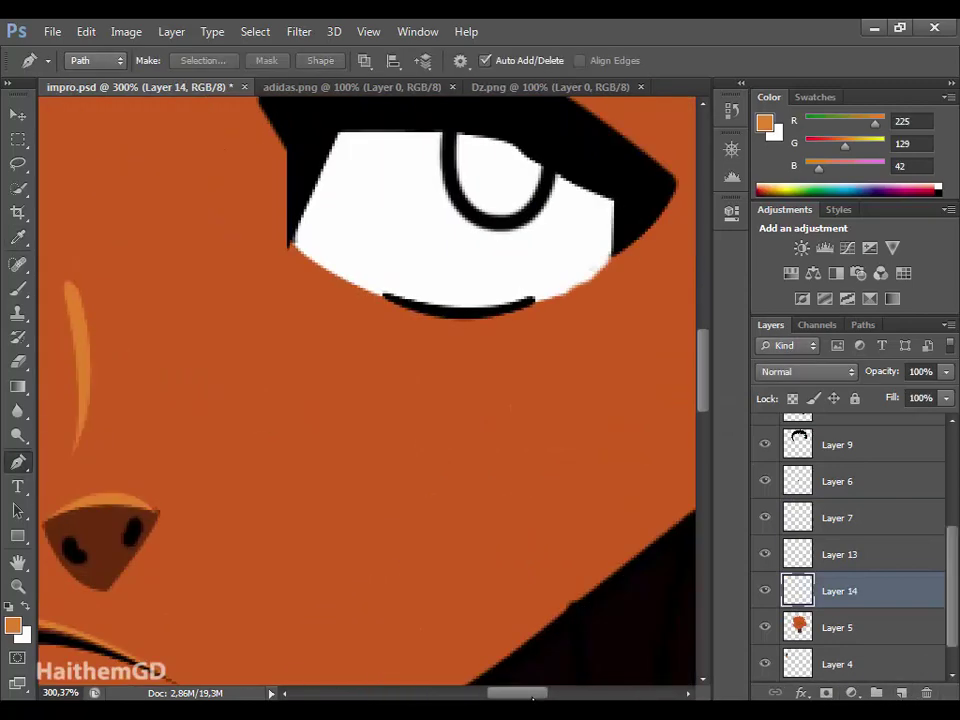
{"action": "scroll", "coordinate": [578, 272], "scroll_direction": "up", "scroll_amount": 2}
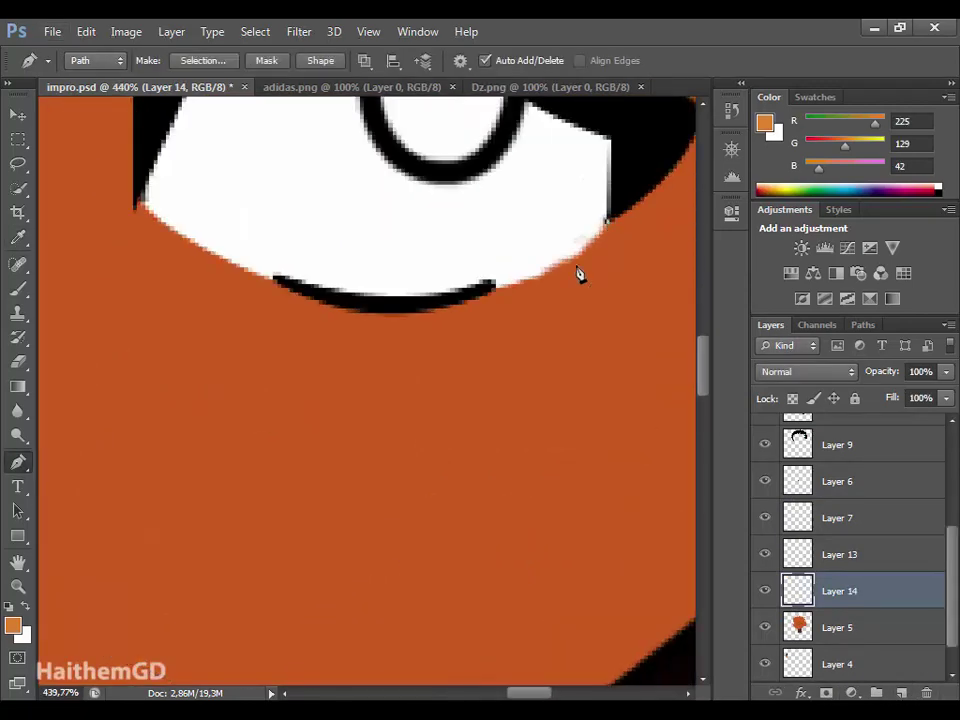
{"action": "left_click", "coordinate": [800, 554]}
{"action": "scroll", "coordinate": [58, 437], "scroll_direction": "up", "scroll_amount": 2}
{"action": "key", "text": "b"}
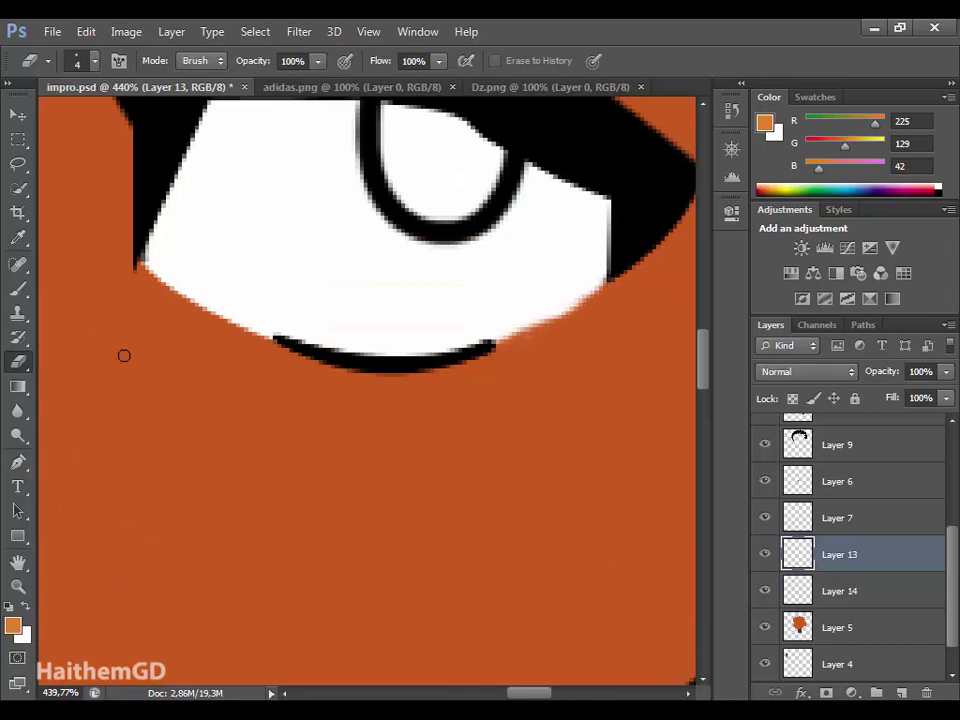
{"action": "key", "text": "p"}
{"action": "scroll", "coordinate": [557, 322], "scroll_direction": "down", "scroll_amount": 2}
{"action": "scroll", "coordinate": [557, 322], "scroll_direction": "up", "scroll_amount": 2}
Draw a first closed path under the eye, then cancel its white fill.
{"action": "left_click", "coordinate": [556, 302]}
{"action": "left_click_drag", "start_coordinate": [272, 421], "coordinate": [82, 418]}
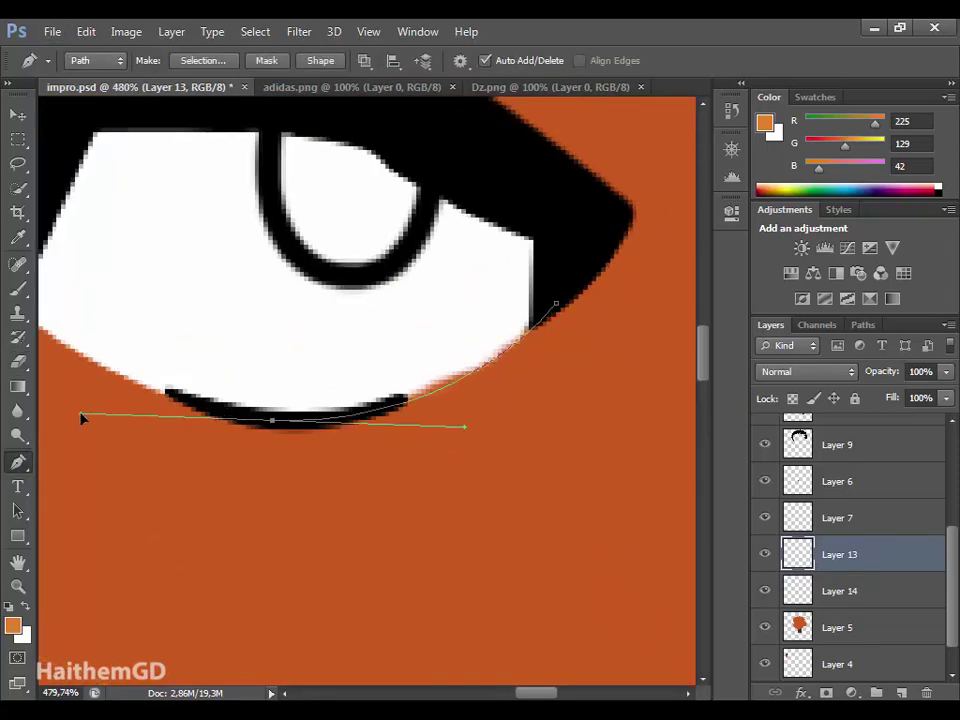
{"action": "left_click", "coordinate": [26, 609]}
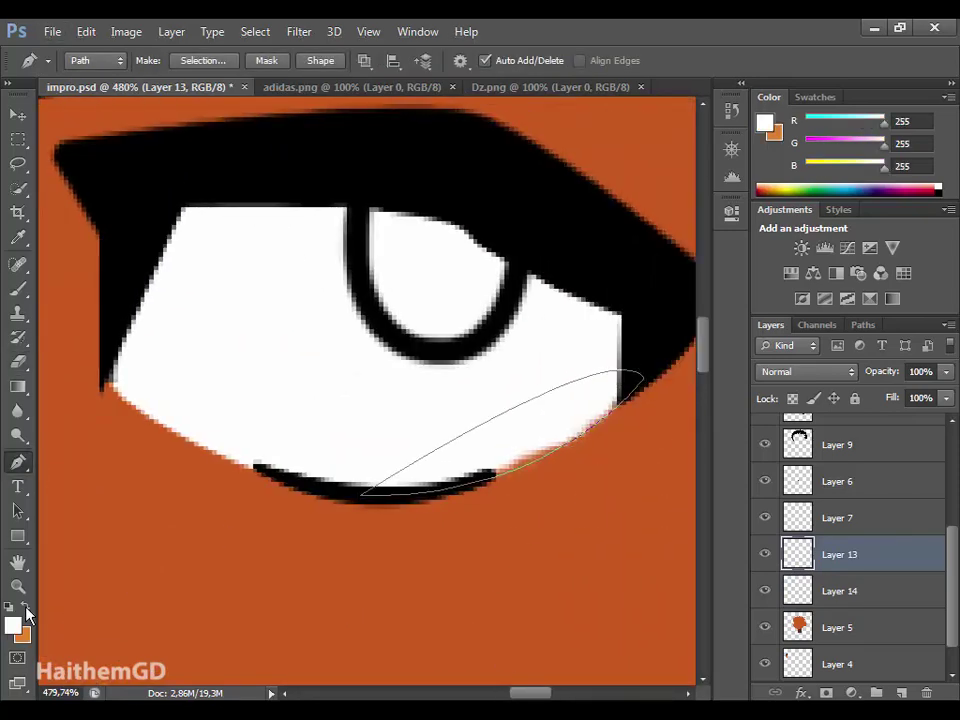
{"action": "right_click", "coordinate": [300, 450]}
{"action": "left_click", "coordinate": [260, 150]}
{"action": "left_click", "coordinate": [603, 187]}
{"action": "scroll", "coordinate": [546, 354], "scroll_direction": "down", "scroll_amount": 3}
{"action": "scroll", "coordinate": [596, 336], "scroll_direction": "up", "scroll_amount": 3}
{"action": "scroll", "coordinate": [414, 377], "scroll_direction": "up", "scroll_amount": 1}
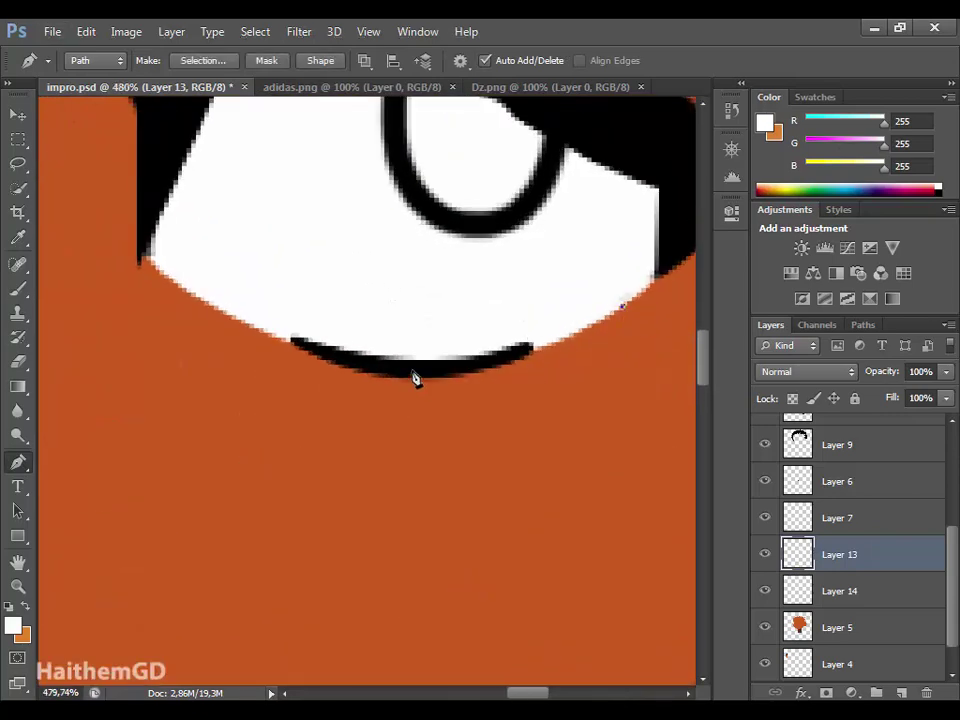
Redraw the crescent path beneath the lower lid and fill it with orange, then fit the character in view.
{"action": "left_click", "coordinate": [190, 292]}
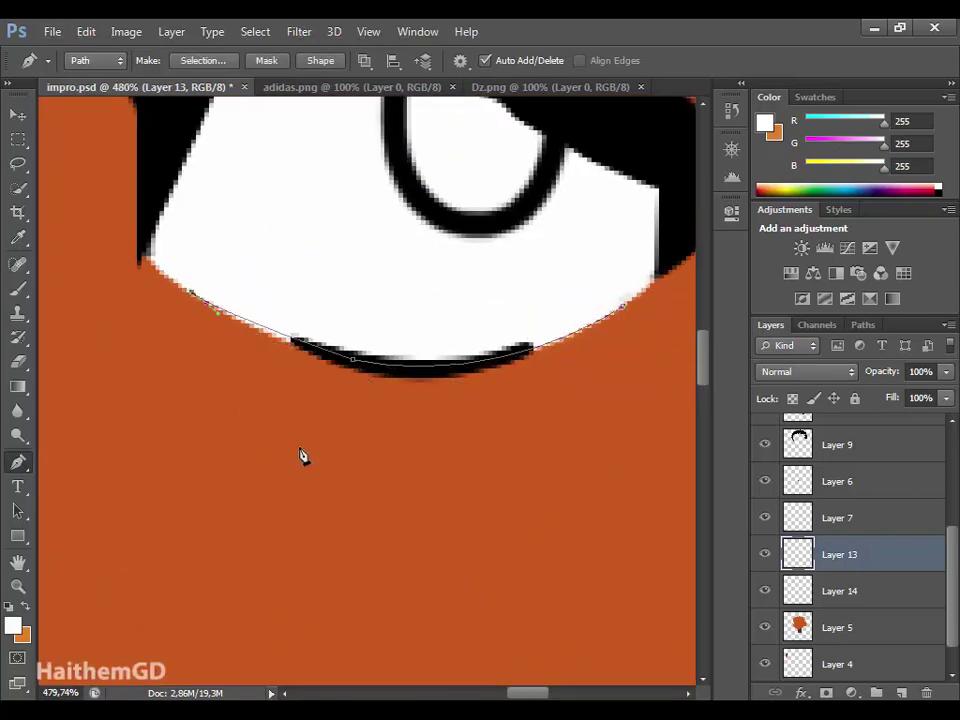
{"action": "left_click_drag", "start_coordinate": [429, 440], "coordinate": [600, 414]}
{"action": "left_click", "coordinate": [622, 307]}
{"action": "left_click", "coordinate": [840, 591]}
{"action": "right_click", "coordinate": [540, 528]}
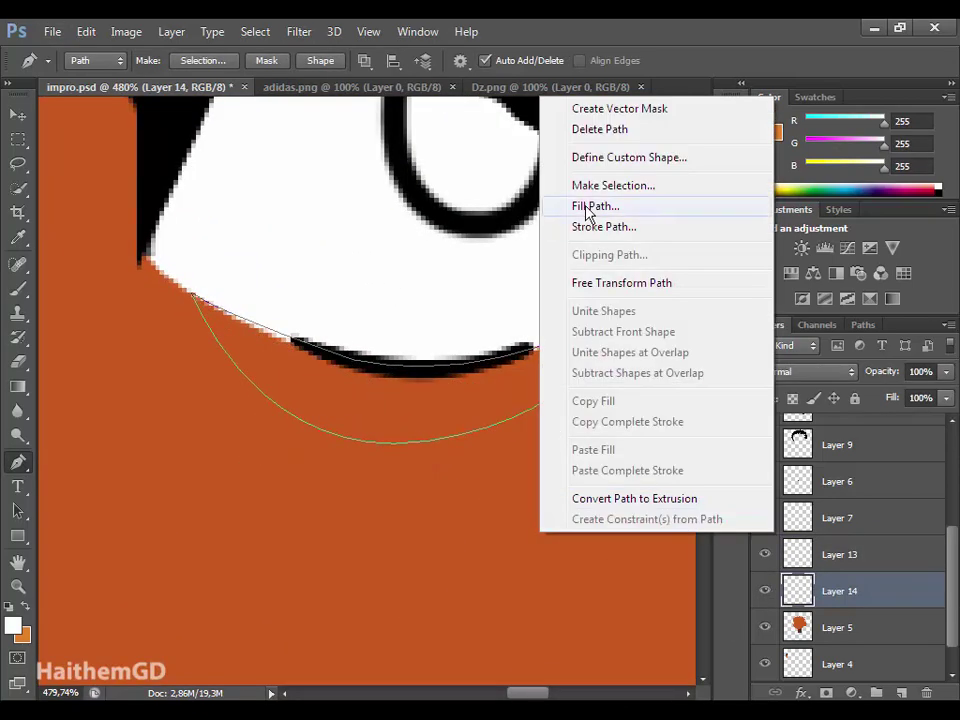
{"action": "left_click", "coordinate": [600, 206]}
{"action": "key", "text": "x"}
{"action": "right_click", "coordinate": [360, 320]}
{"action": "left_click", "coordinate": [408, 389]}
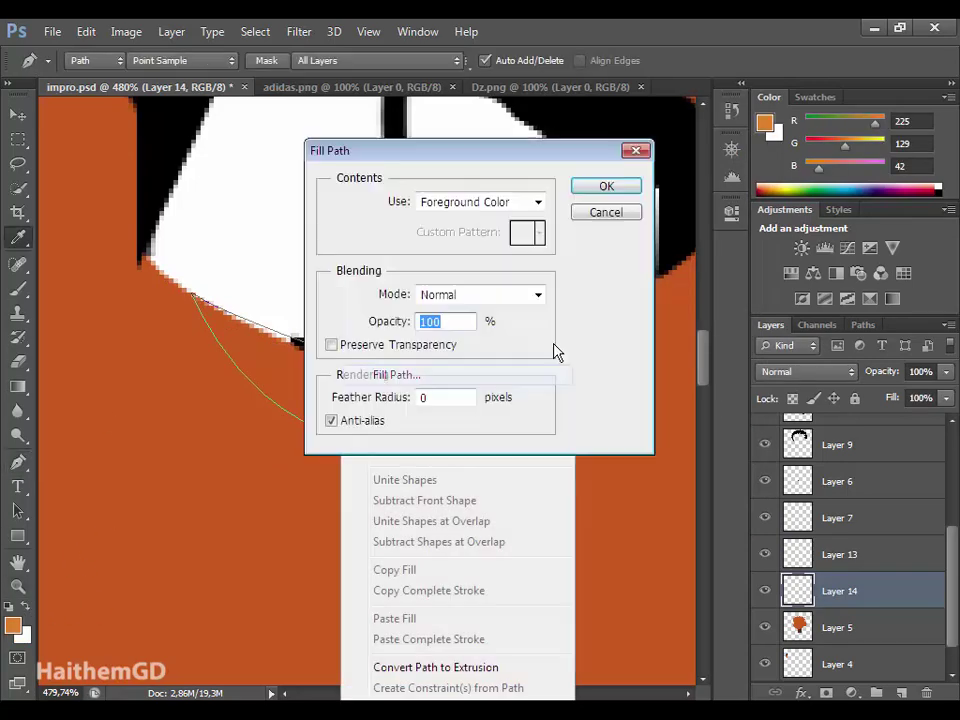
{"action": "left_click", "coordinate": [606, 186]}
{"action": "key", "text": "ctrl+0"}
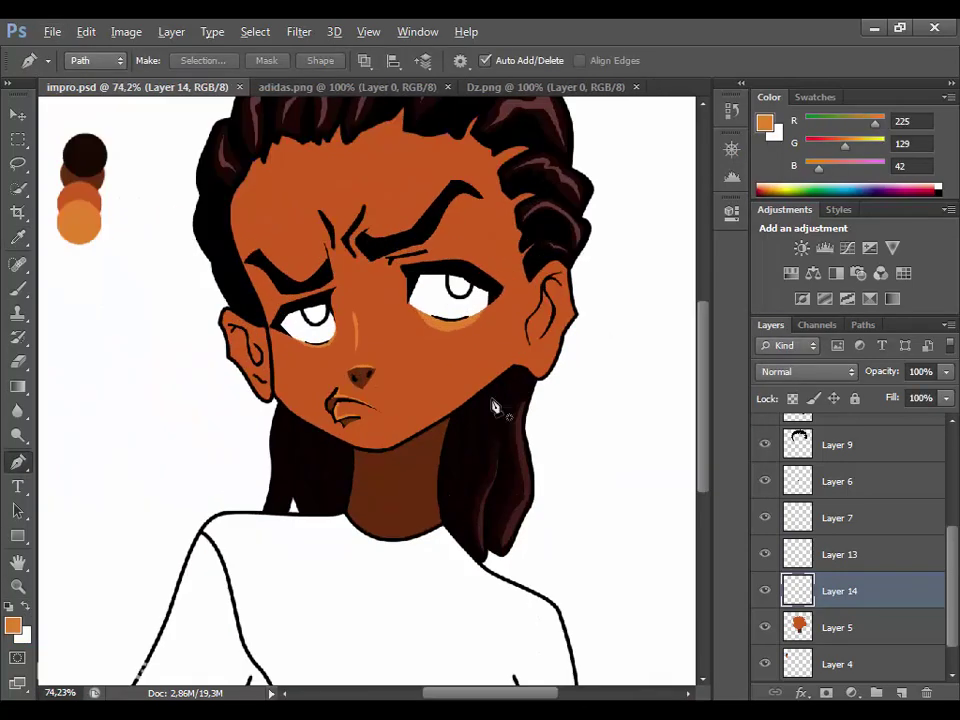
{"action": "scroll", "coordinate": [489, 269], "scroll_direction": "up", "scroll_amount": 5}
{"action": "scroll", "coordinate": [472, 295], "scroll_direction": "up", "scroll_amount": 2}
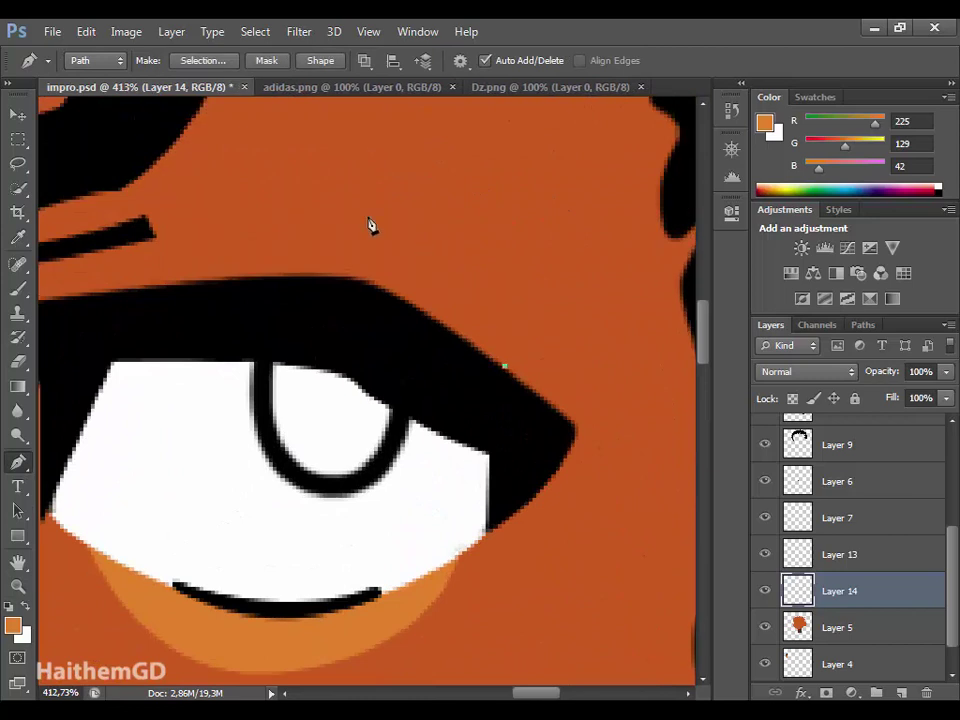
Zoom and pan the view in on the right eyebrow.
{"action": "scroll", "coordinate": [270, 250], "scroll_direction": "up", "scroll_amount": 3}
{"action": "scroll", "coordinate": [300, 280], "scroll_direction": "up", "scroll_amount": 2}
{"action": "left_click_drag", "start_coordinate": [311, 349], "coordinate": [311, 309]}
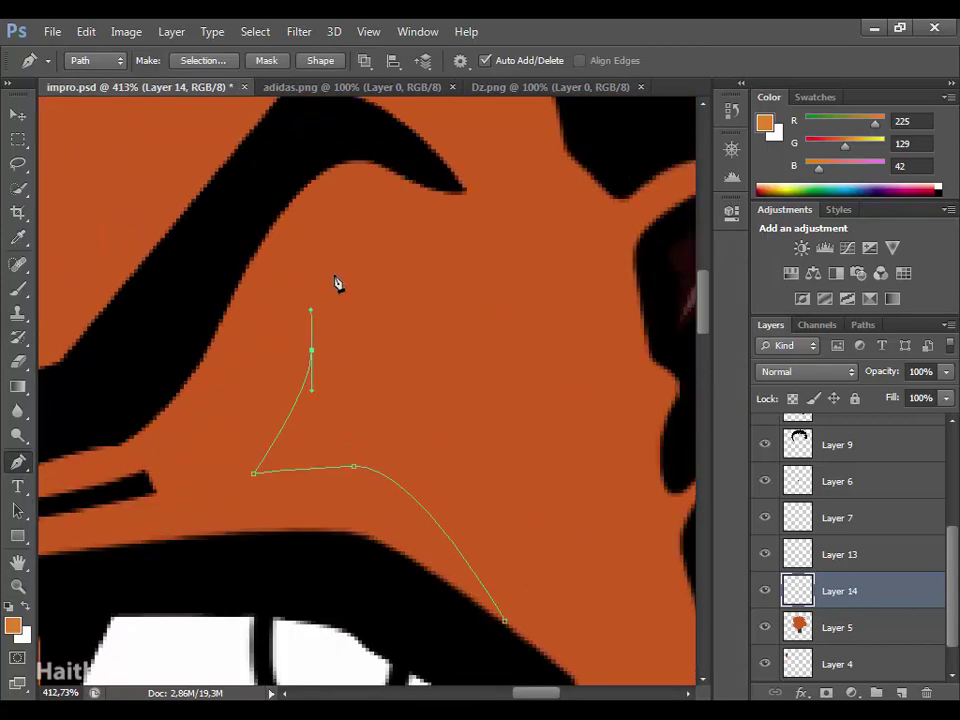
{"action": "scroll", "coordinate": [336, 283], "scroll_direction": "up", "scroll_amount": 1}
{"action": "left_click_drag", "start_coordinate": [358, 229], "coordinate": [410, 248]}
{"action": "scroll", "coordinate": [350, 180], "scroll_direction": "up", "scroll_amount": 1}
{"action": "left_click_drag", "start_coordinate": [300, 164], "coordinate": [200, 146]}
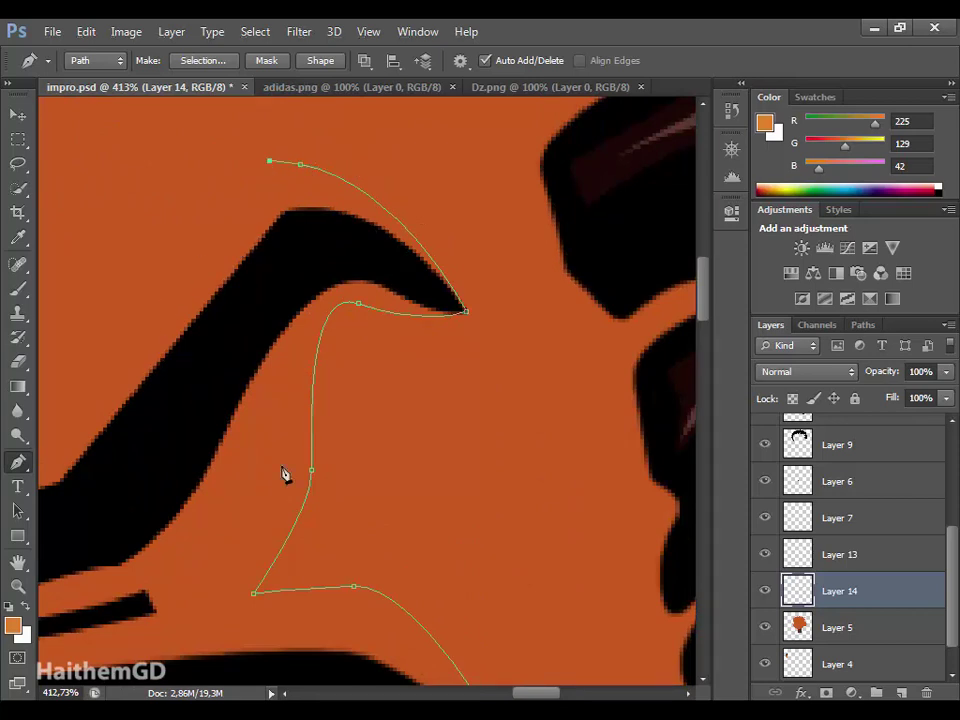
{"action": "scroll", "coordinate": [280, 430], "scroll_direction": "left", "scroll_amount": 3}
{"action": "left_click_drag", "start_coordinate": [522, 693], "coordinate": [510, 693]}
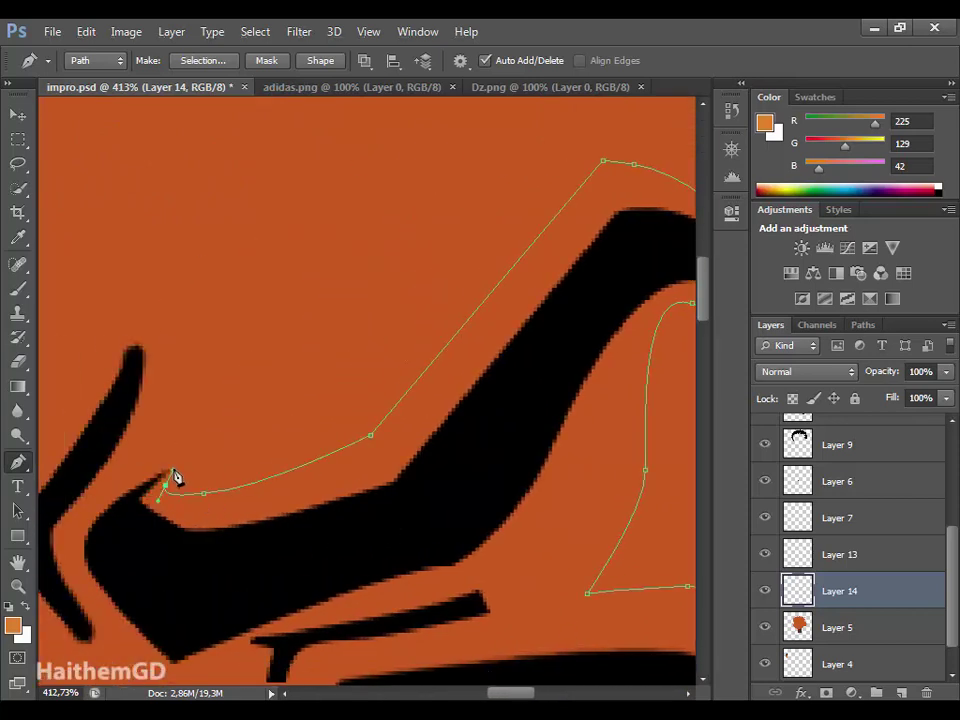
Outline a highlight under the right eyebrow and fill it with light orange.
{"action": "left_click_drag", "start_coordinate": [629, 270], "coordinate": [644, 263]}
{"action": "scroll", "coordinate": [563, 542], "scroll_direction": "right", "scroll_amount": 3}
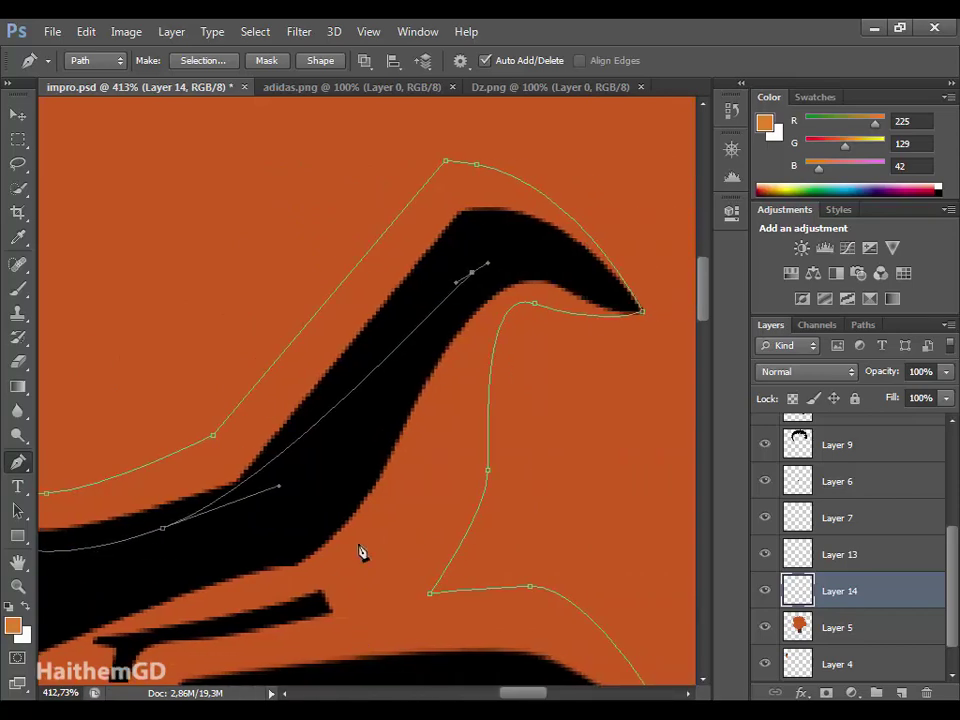
{"action": "key", "text": "ctrl+z"}
{"action": "left_click", "coordinate": [316, 528]}
{"action": "scroll", "coordinate": [330, 560], "scroll_direction": "down", "scroll_amount": 5}
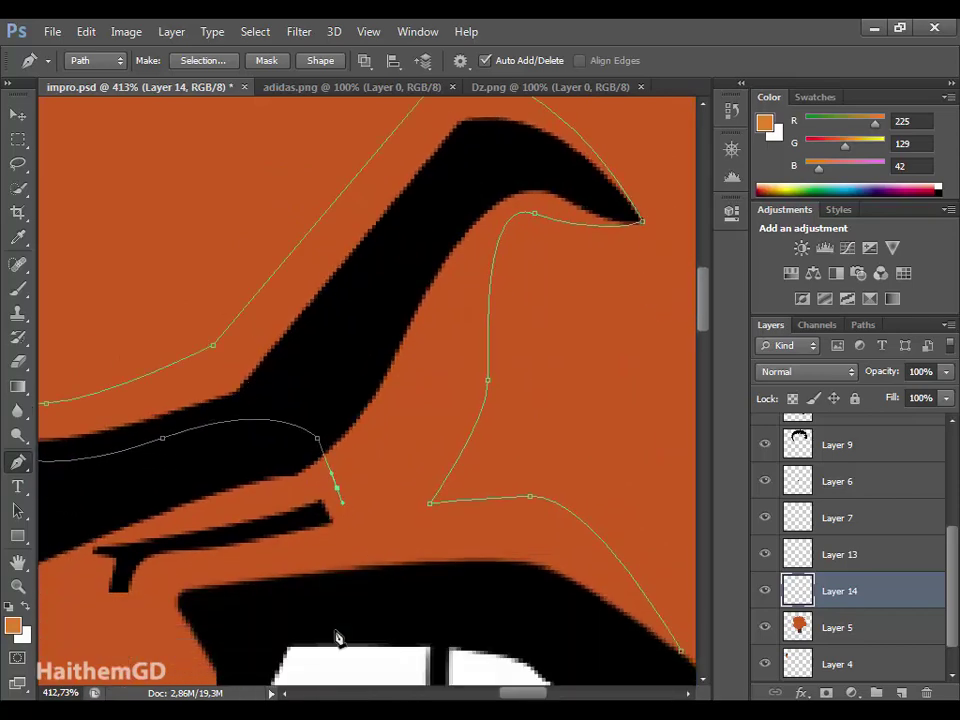
{"action": "left_click", "coordinate": [322, 400]}
{"action": "left_click", "coordinate": [680, 455]}
{"action": "left_click", "coordinate": [632, 136]}
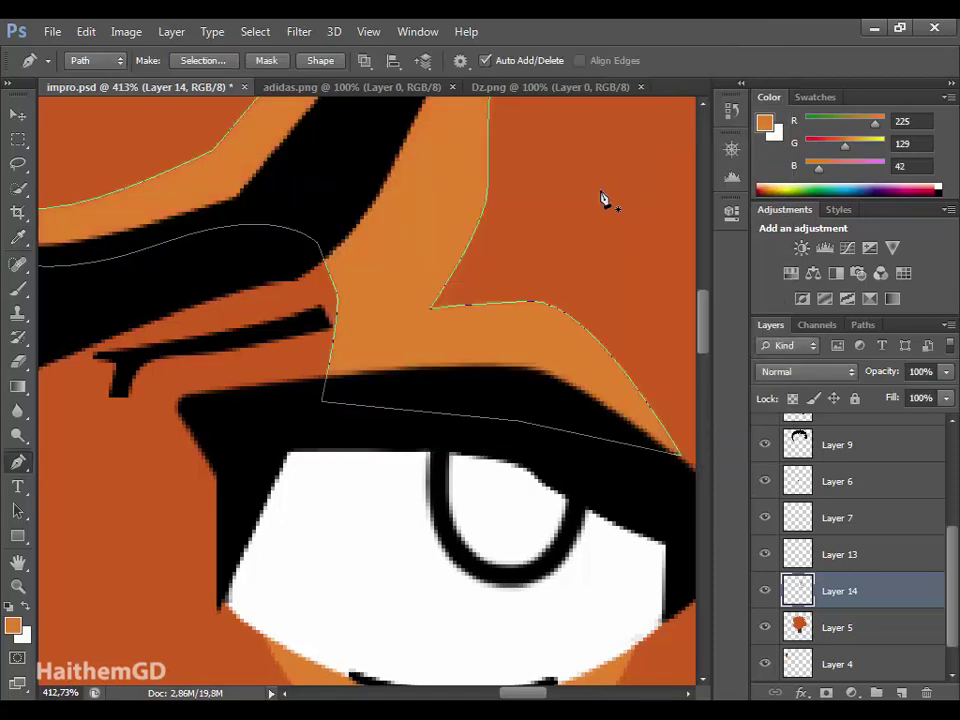
Begin a Pen path along the frown crease between the brows.
{"action": "left_click_drag", "start_coordinate": [520, 693], "coordinate": [494, 697]}
{"action": "scroll", "coordinate": [242, 328], "scroll_direction": "up", "scroll_amount": 2}
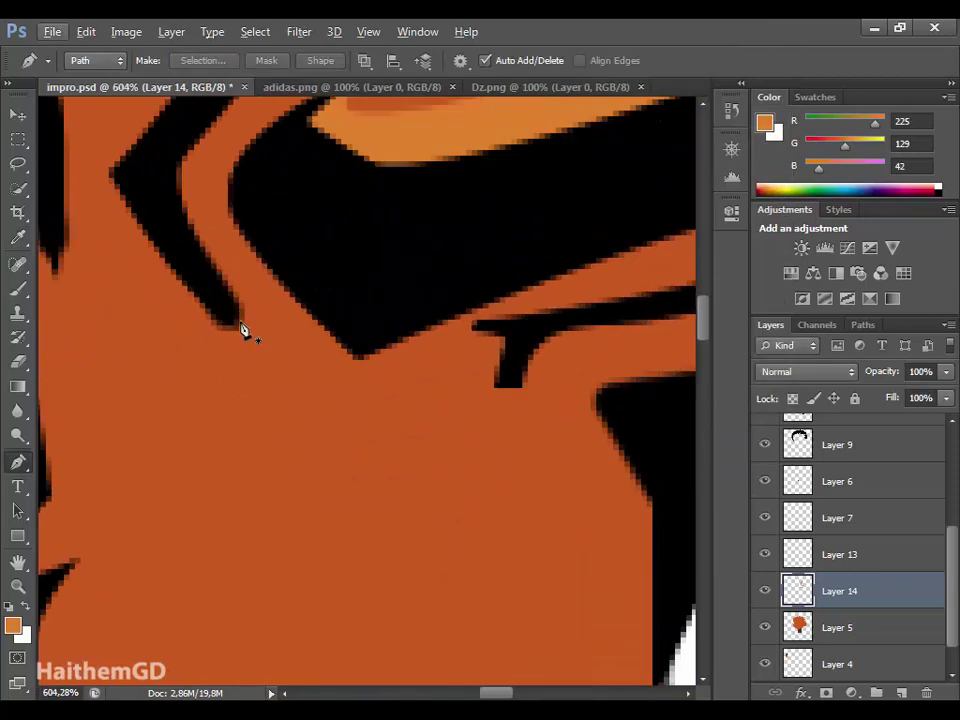
{"action": "scroll", "coordinate": [242, 328], "scroll_direction": "up", "scroll_amount": 2}
{"action": "left_click", "coordinate": [238, 425]}
{"action": "left_click", "coordinate": [267, 408]}
{"action": "left_click_drag", "start_coordinate": [210, 245], "coordinate": [258, 203]}
{"action": "scroll", "coordinate": [226, 336], "scroll_direction": "up", "scroll_amount": 4}
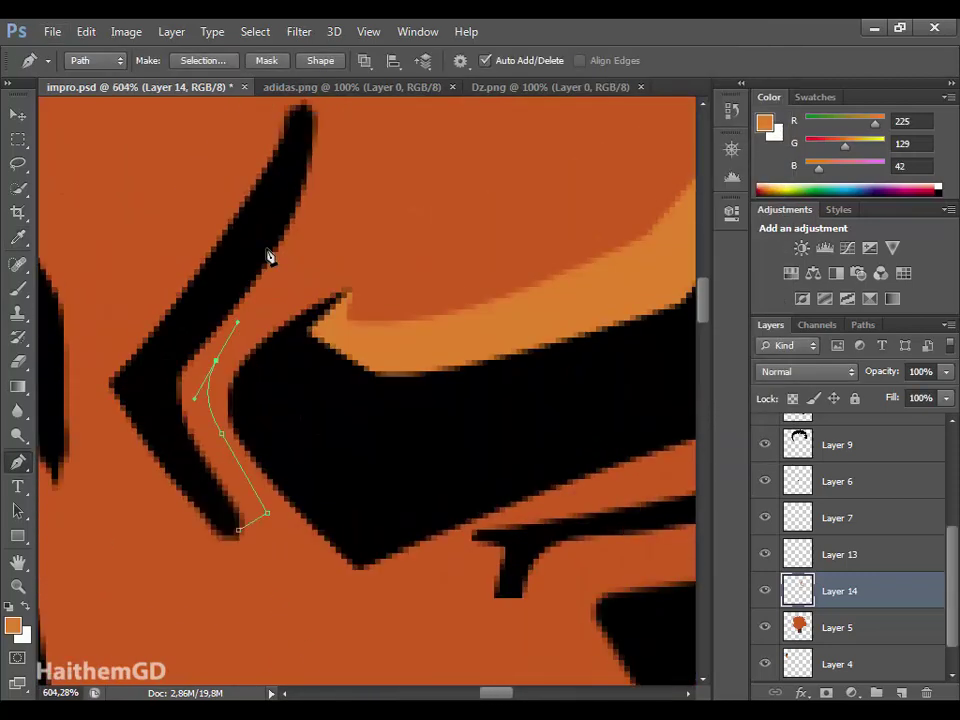
Extend the crease path to its tip and stroke it in orange.
{"action": "left_click", "coordinate": [215, 420]}
{"action": "left_click", "coordinate": [329, 215]}
{"action": "left_click", "coordinate": [323, 155]}
{"action": "left_click", "coordinate": [301, 159]}
{"action": "left_click_drag", "start_coordinate": [210, 352], "coordinate": [152, 408]}
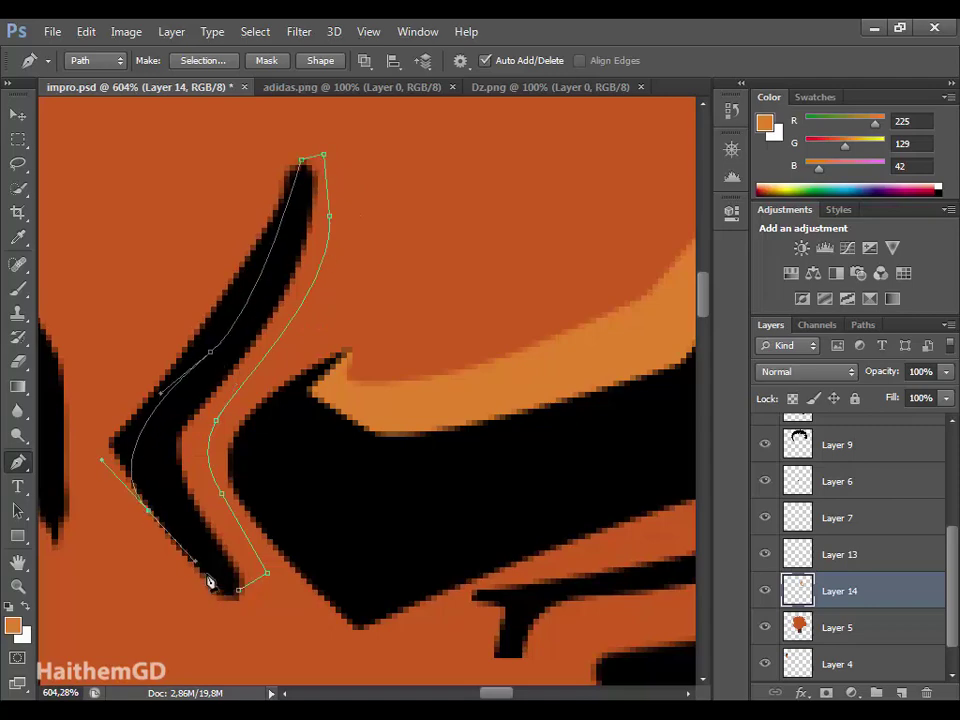
{"action": "mouse_move", "coordinate": [246, 612]}
{"action": "left_mouse_down"}
{"action": "mouse_move", "coordinate": [233, 588]}
{"action": "mouse_move", "coordinate": [225, 619]}
{"action": "left_mouse_up"}
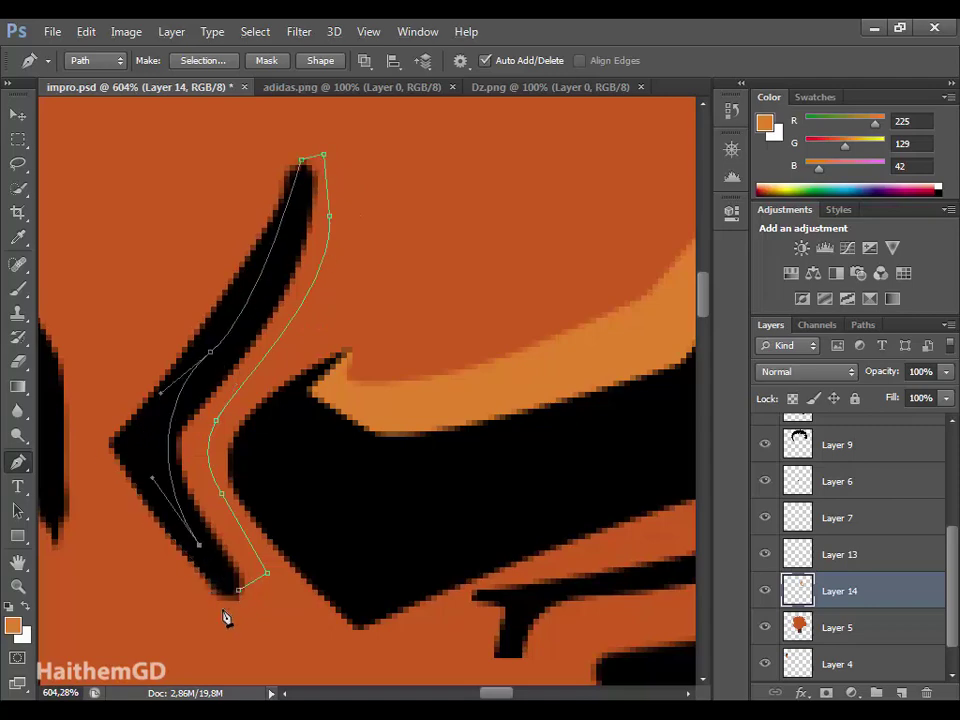
{"action": "right_click", "coordinate": [286, 90]}
{"action": "left_click", "coordinate": [326, 219]}
{"action": "key", "text": "Return"}
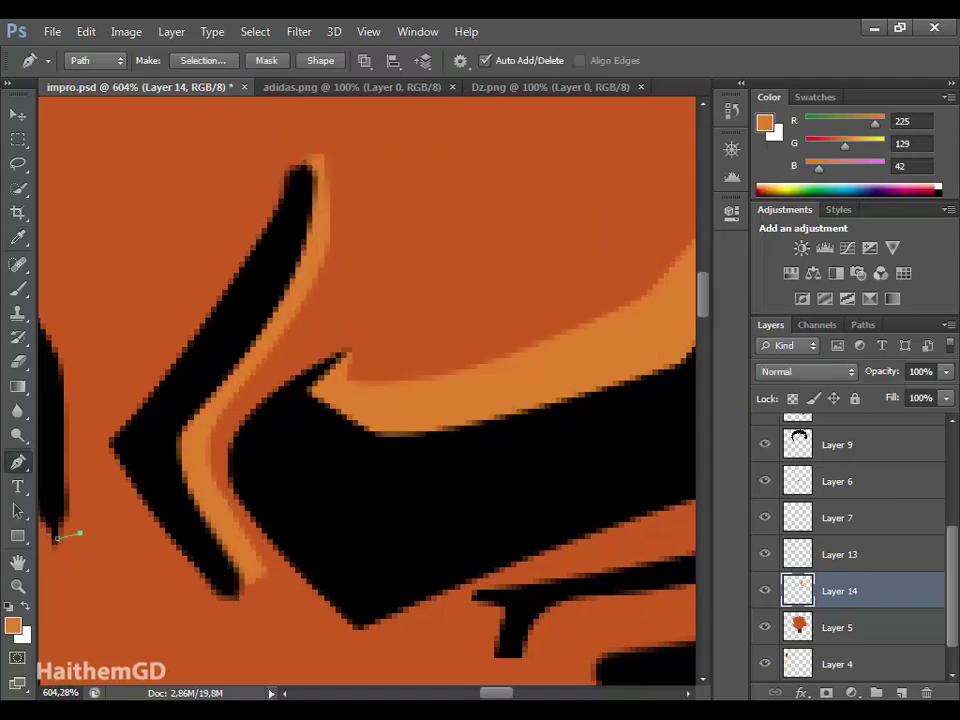
Outline a highlight along the left crease and fill it with light orange.
{"action": "scroll", "coordinate": [75, 531], "scroll_direction": "left", "scroll_amount": 3}
{"action": "left_click", "coordinate": [202, 538]}
{"action": "left_click_drag", "start_coordinate": [226, 357], "coordinate": [207, 278]}
{"action": "left_click_drag", "start_coordinate": [101, 183], "coordinate": [73, 210]}
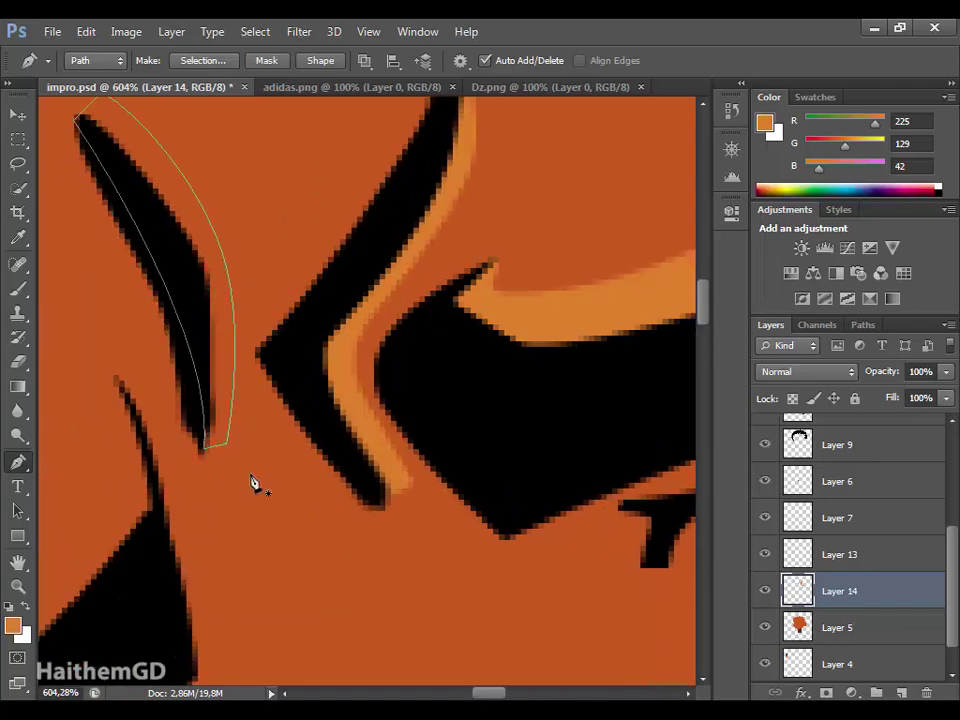
{"action": "right_click", "coordinate": [253, 482]}
{"action": "left_click", "coordinate": [293, 585]}
{"action": "left_click", "coordinate": [606, 185]}
{"action": "scroll", "coordinate": [358, 350], "scroll_direction": "down", "scroll_amount": 8}
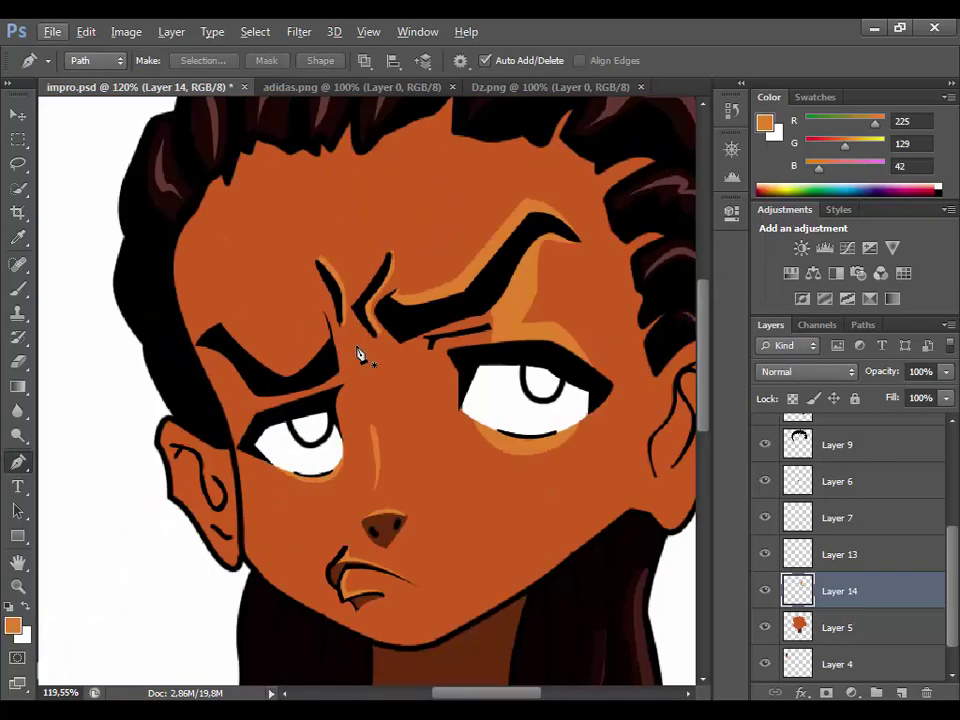
Anchor a new highlight outline at the tip of the viewer's left eyebrow.
{"action": "scroll", "coordinate": [349, 351], "scroll_direction": "up", "scroll_amount": 5}
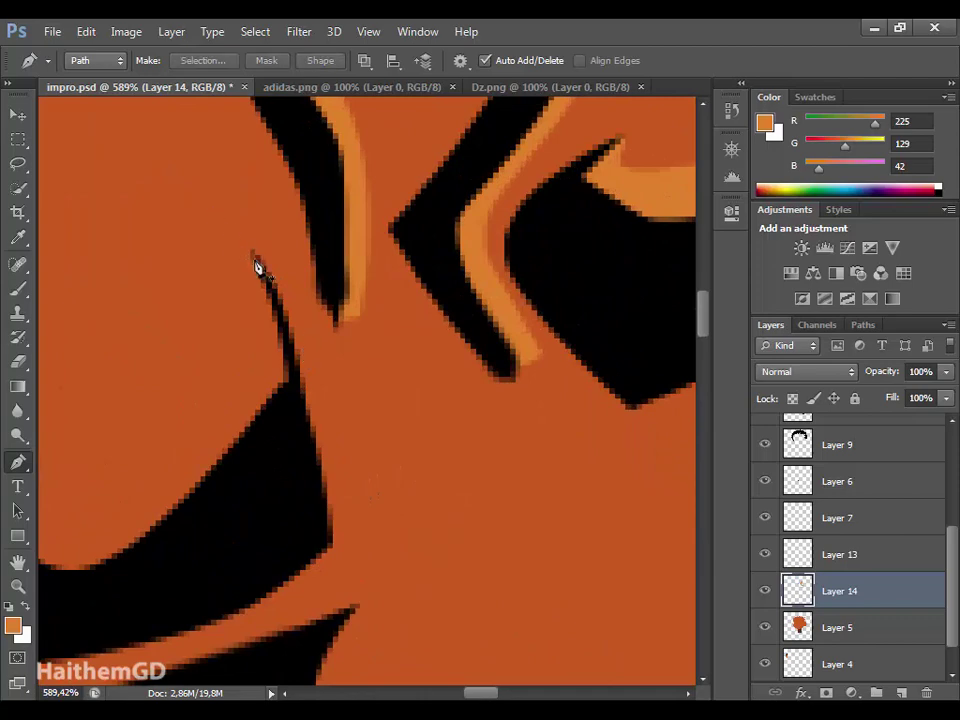
{"action": "left_click", "coordinate": [255, 240]}
{"action": "scroll", "coordinate": [354, 463], "scroll_direction": "down", "scroll_amount": 2}
{"action": "scroll", "coordinate": [461, 336], "scroll_direction": "down", "scroll_amount": 2}
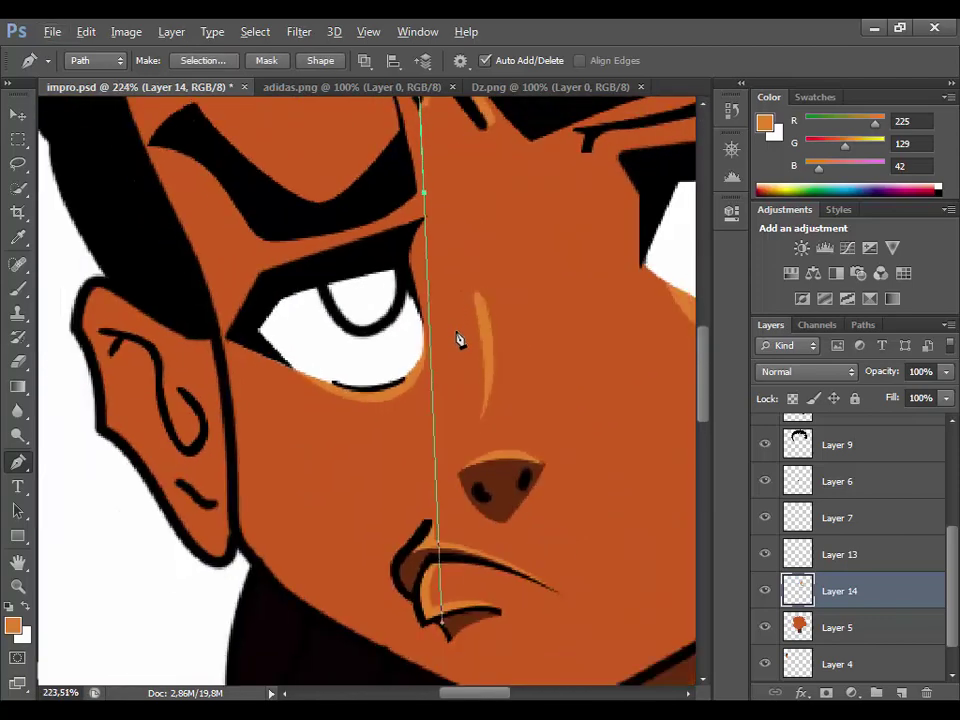
{"action": "scroll", "coordinate": [421, 213], "scroll_direction": "down", "scroll_amount": 1}
{"action": "scroll", "coordinate": [445, 297], "scroll_direction": "up", "scroll_amount": 4}
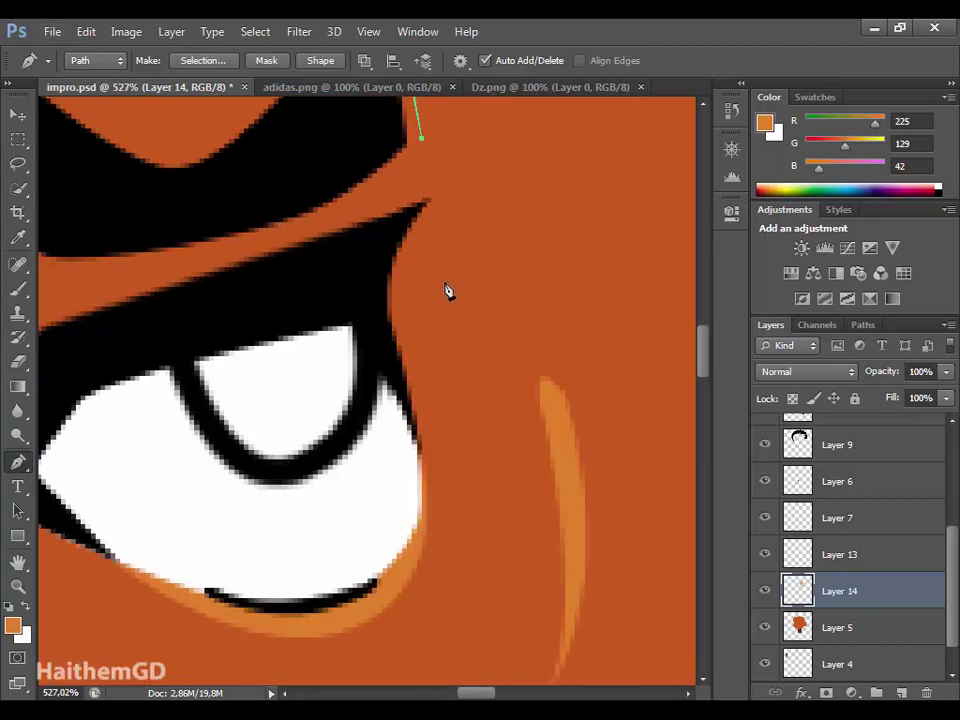
{"action": "scroll", "coordinate": [551, 350], "scroll_direction": "up", "scroll_amount": 3}
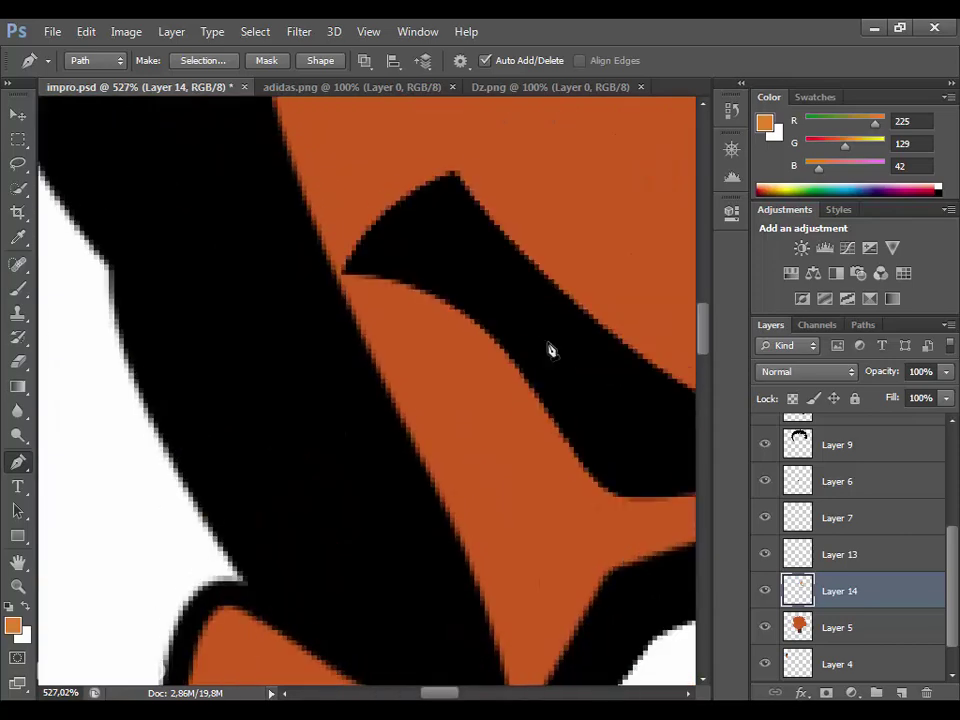
{"action": "left_click", "coordinate": [343, 287]}
{"action": "scroll", "coordinate": [396, 338], "scroll_direction": "up", "scroll_amount": 2}
Curve the outline along the brow's underside and fill it with lighter orange.
{"action": "left_click_drag", "start_coordinate": [463, 220], "coordinate": [516, 272]}
{"action": "scroll", "coordinate": [560, 640], "scroll_direction": "right", "scroll_amount": 5}
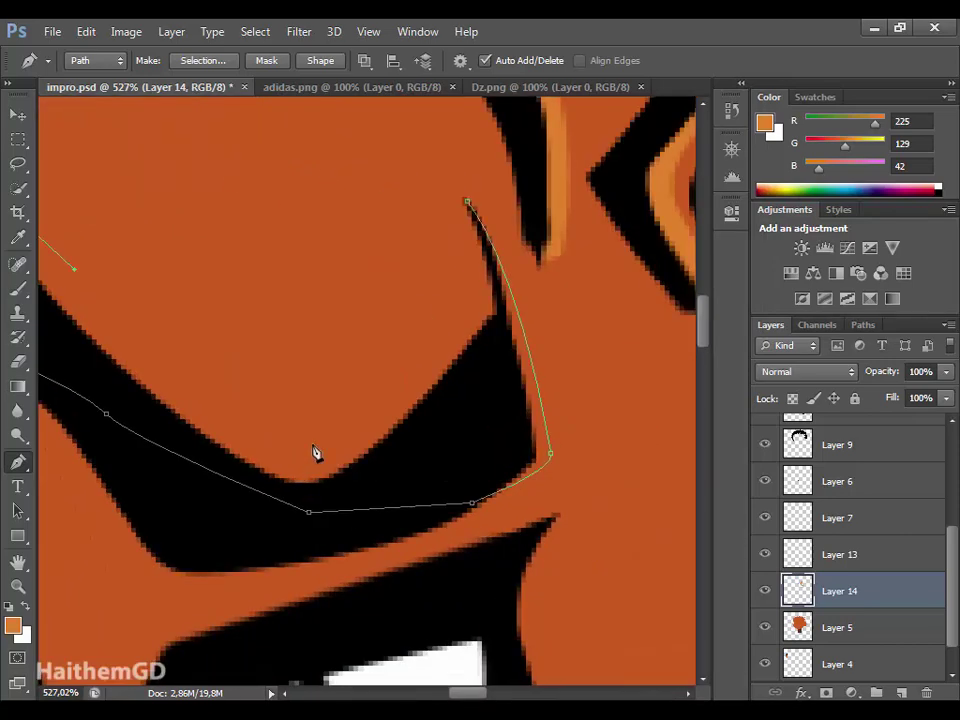
{"action": "left_click_drag", "start_coordinate": [318, 437], "coordinate": [385, 400]}
{"action": "right_click", "coordinate": [490, 292]}
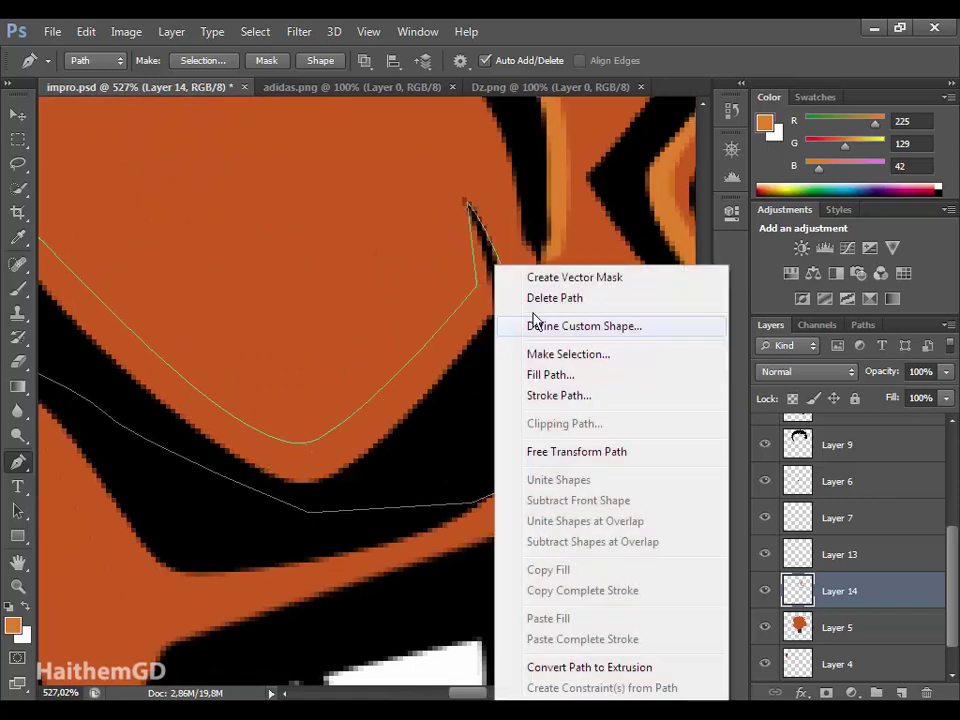
{"action": "left_click", "coordinate": [553, 373]}
{"action": "scroll", "coordinate": [514, 381], "scroll_direction": "down", "scroll_amount": 10}
{"action": "scroll", "coordinate": [372, 365], "scroll_direction": "up", "scroll_amount": 2}
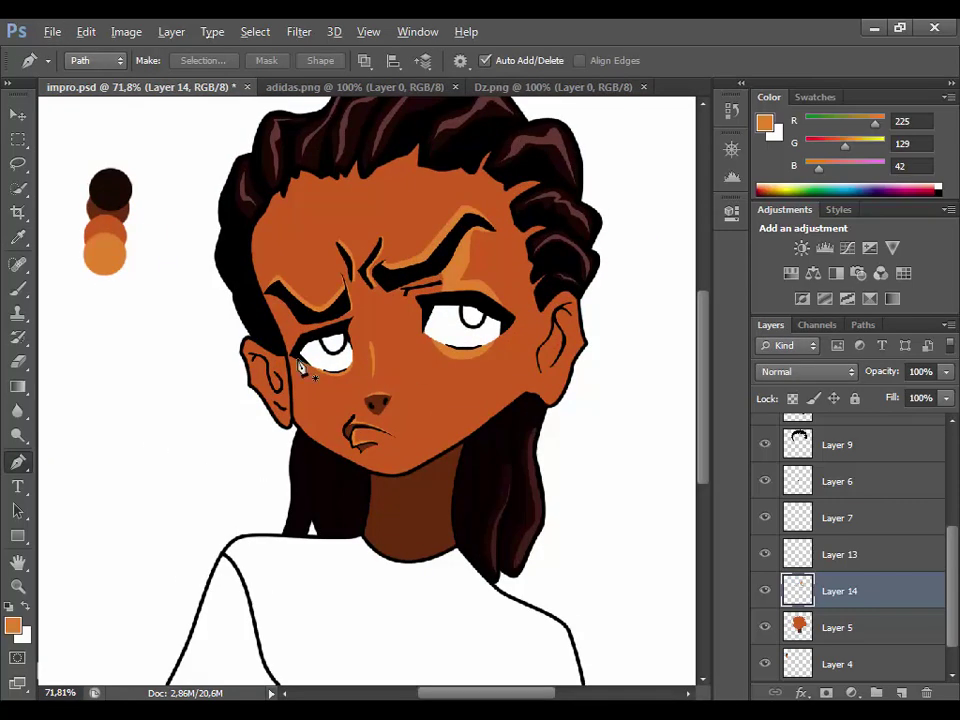
{"action": "scroll", "coordinate": [301, 368], "scroll_direction": "up", "scroll_amount": 4}
Fill the first ear's traced highlight outline with lighter orange.
{"action": "scroll", "coordinate": [272, 368], "scroll_direction": "up", "scroll_amount": 1}
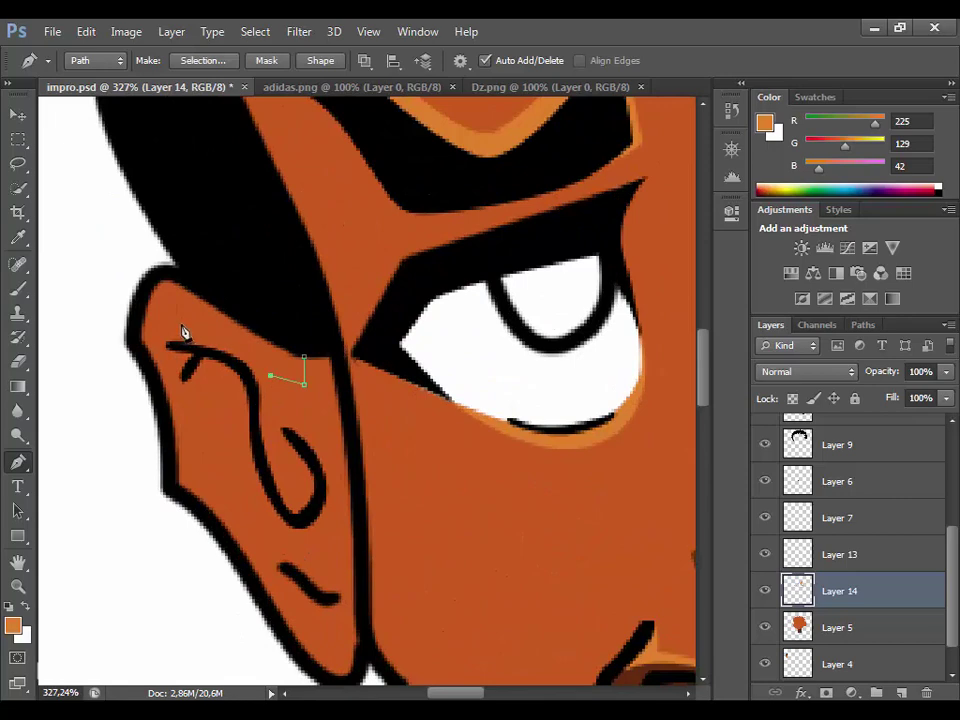
{"action": "right_click", "coordinate": [308, 365]}
{"action": "left_click", "coordinate": [371, 446]}
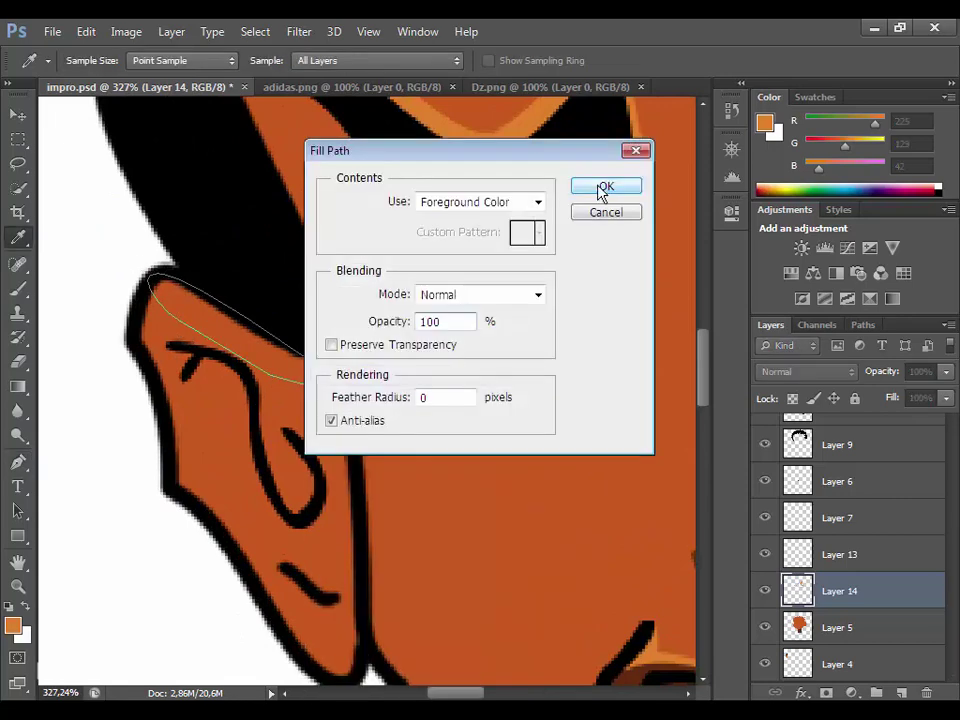
{"action": "left_click", "coordinate": [602, 191]}
{"action": "scroll", "coordinate": [615, 205], "scroll_direction": "right", "scroll_amount": 10}
{"action": "scroll", "coordinate": [540, 489], "scroll_direction": "left", "scroll_amount": 2}
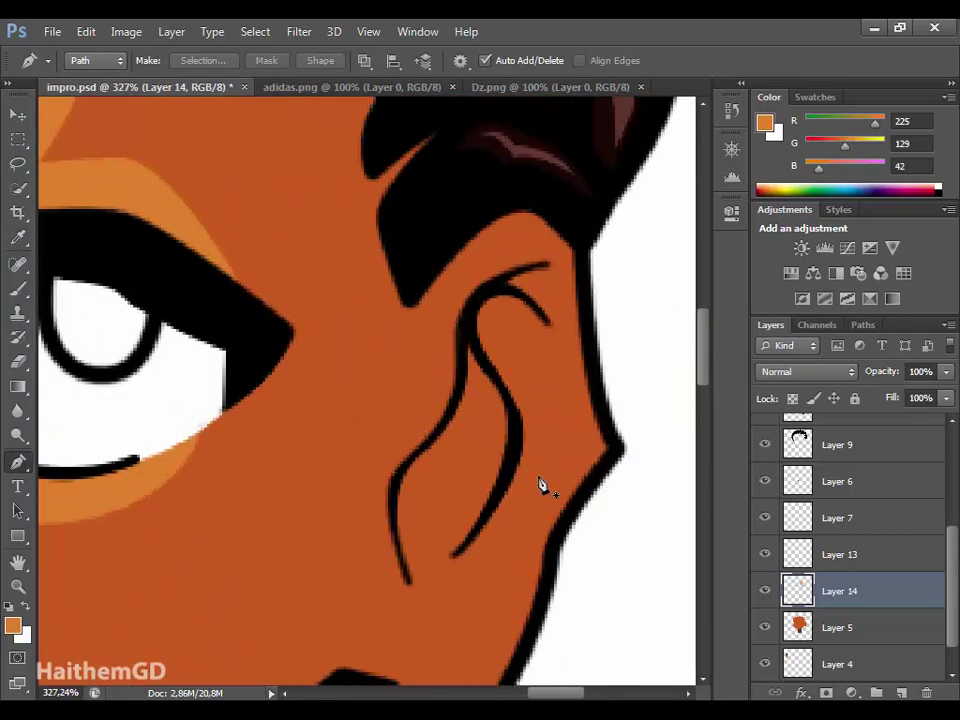
Trace a highlight along the other ear's top and outer edge down to the jaw.
{"action": "left_click", "coordinate": [446, 262]}
{"action": "left_click_drag", "start_coordinate": [477, 292], "coordinate": [471, 327]}
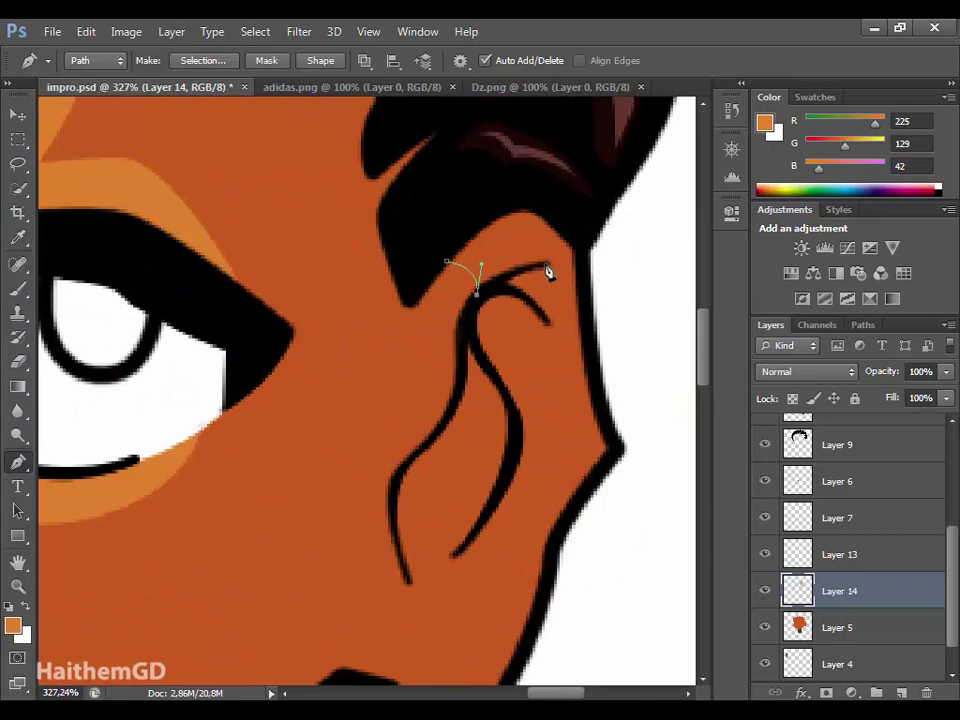
{"action": "left_click", "coordinate": [575, 455]}
{"action": "scroll", "coordinate": [525, 482], "scroll_direction": "down", "scroll_amount": 3}
{"action": "scroll", "coordinate": [525, 482], "scroll_direction": "down", "scroll_amount": 2}
{"action": "left_click_drag", "start_coordinate": [497, 407], "coordinate": [503, 467]}
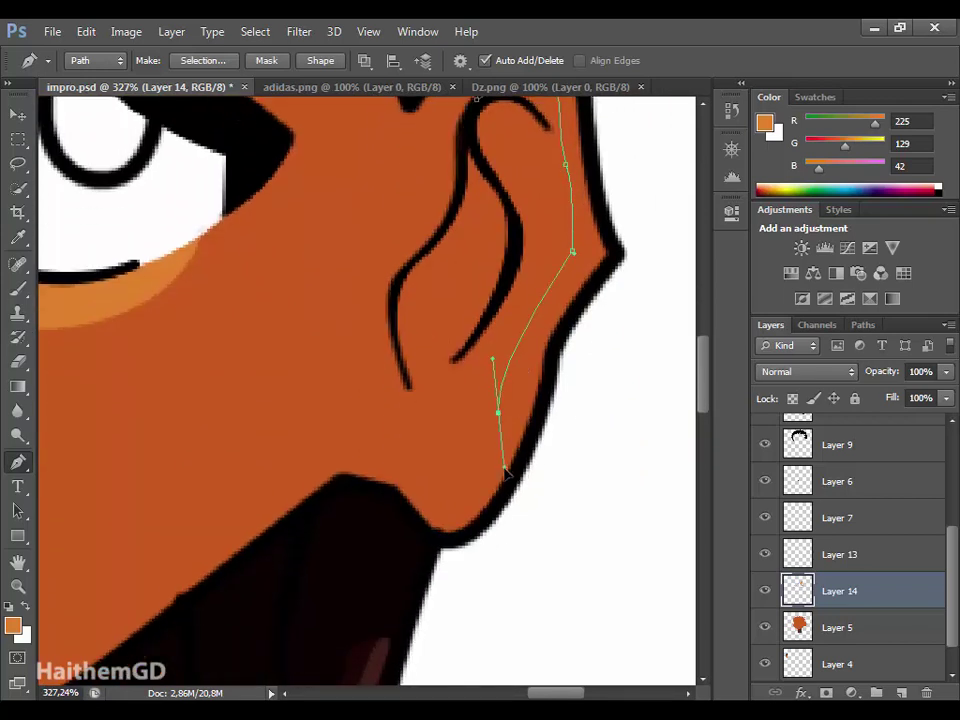
{"action": "left_click_drag", "start_coordinate": [394, 487], "coordinate": [310, 463]}
{"action": "left_click", "coordinate": [440, 535]}
{"action": "left_click", "coordinate": [520, 465]}
{"action": "left_click", "coordinate": [550, 343]}
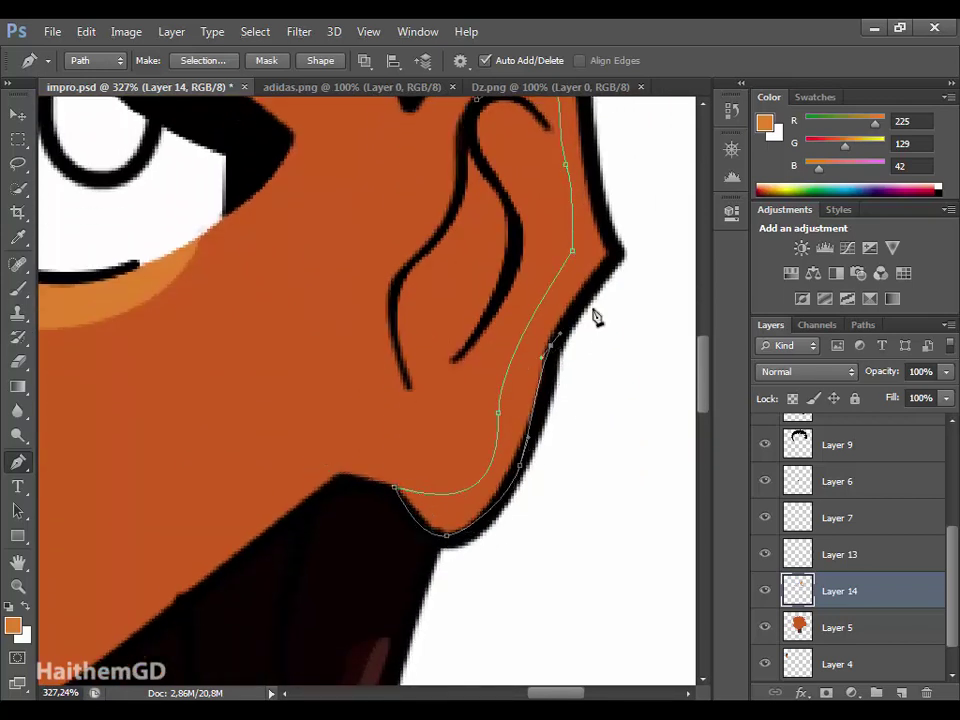
Close the ear outline at its top and fill it with lighter orange.
{"action": "scroll", "coordinate": [600, 310], "scroll_direction": "up", "scroll_amount": 3}
{"action": "left_click_drag", "start_coordinate": [617, 398], "coordinate": [596, 345]}
{"action": "scroll", "coordinate": [622, 325], "scroll_direction": "up", "scroll_amount": 2}
{"action": "left_click", "coordinate": [514, 197]}
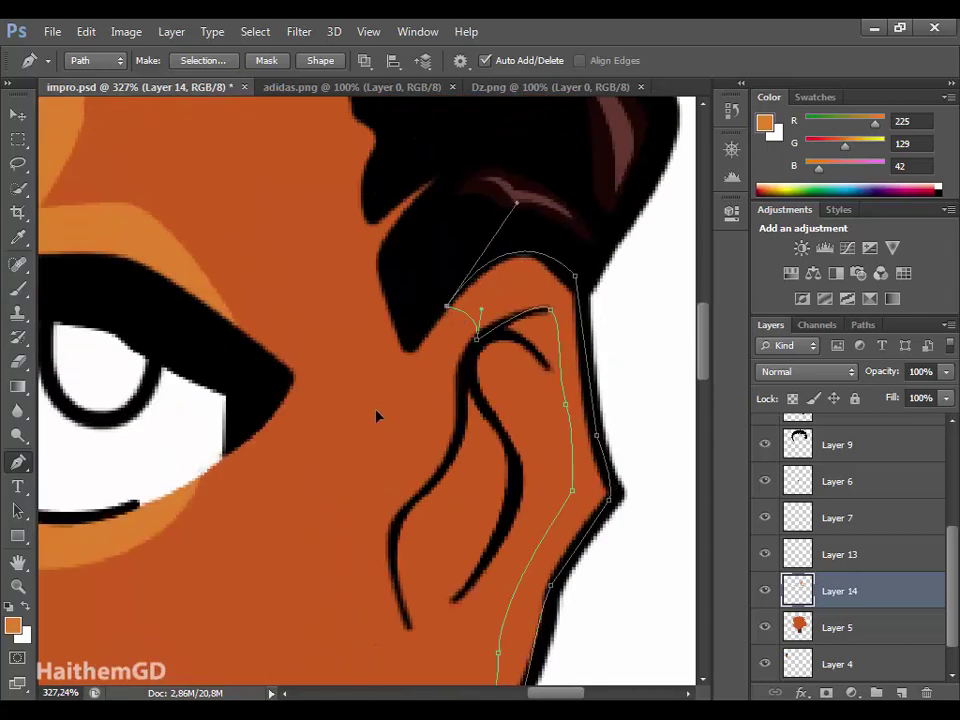
{"action": "right_click", "coordinate": [440, 330]}
{"action": "left_click", "coordinate": [527, 371]}
{"action": "key", "text": "Return"}
{"action": "scroll", "coordinate": [405, 458], "scroll_direction": "down", "scroll_amount": 5}
Trace small highlight shapes beneath the first hair spikes.
{"action": "scroll", "coordinate": [402, 488], "scroll_direction": "up", "scroll_amount": 3}
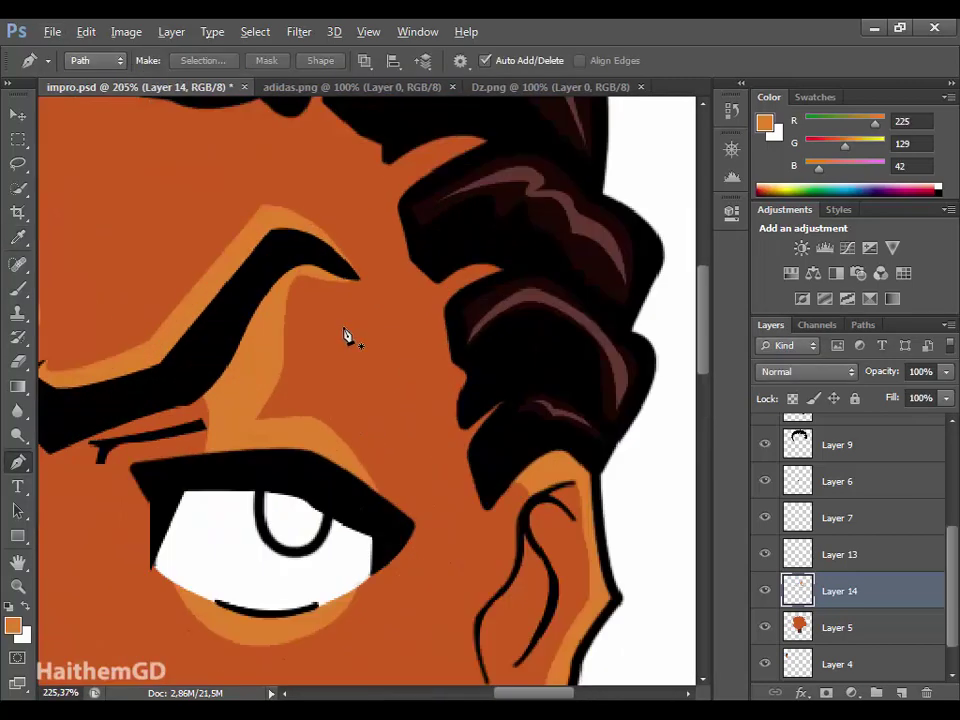
{"action": "scroll", "coordinate": [347, 336], "scroll_direction": "up", "scroll_amount": 2}
{"action": "left_click", "coordinate": [496, 444]}
{"action": "left_click_drag", "start_coordinate": [511, 486], "coordinate": [499, 519]}
{"action": "left_click", "coordinate": [496, 444]}
{"action": "scroll", "coordinate": [479, 400], "scroll_direction": "up", "scroll_amount": 2}
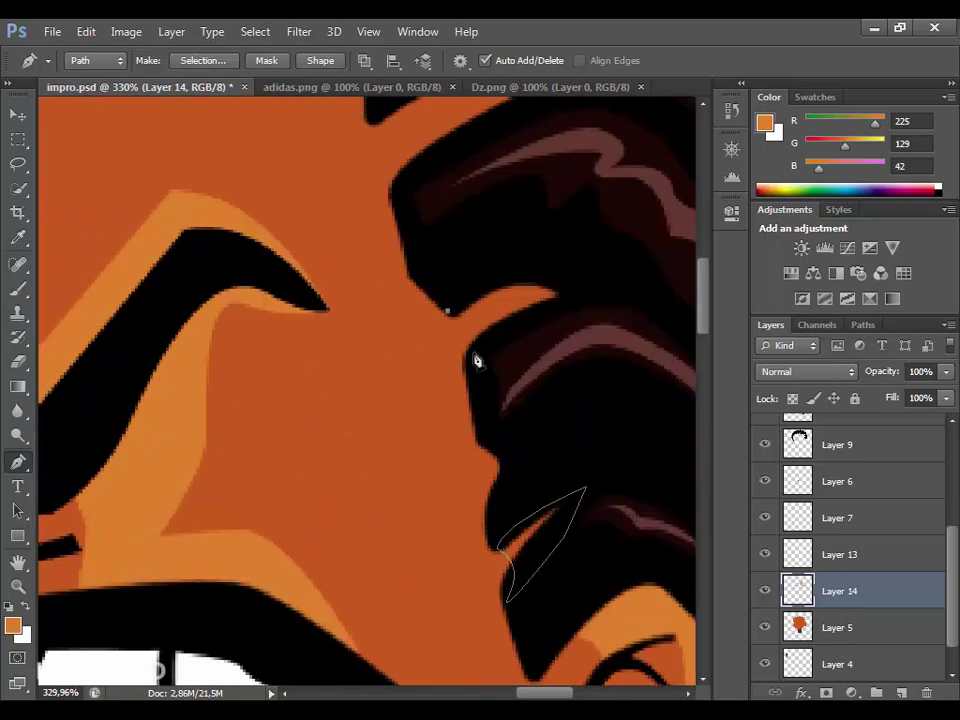
{"action": "left_click", "coordinate": [604, 299]}
{"action": "left_click", "coordinate": [555, 248]}
{"action": "left_click", "coordinate": [472, 248]}
{"action": "left_click", "coordinate": [447, 311]}
{"action": "scroll", "coordinate": [354, 274], "scroll_direction": "down", "scroll_amount": 1}
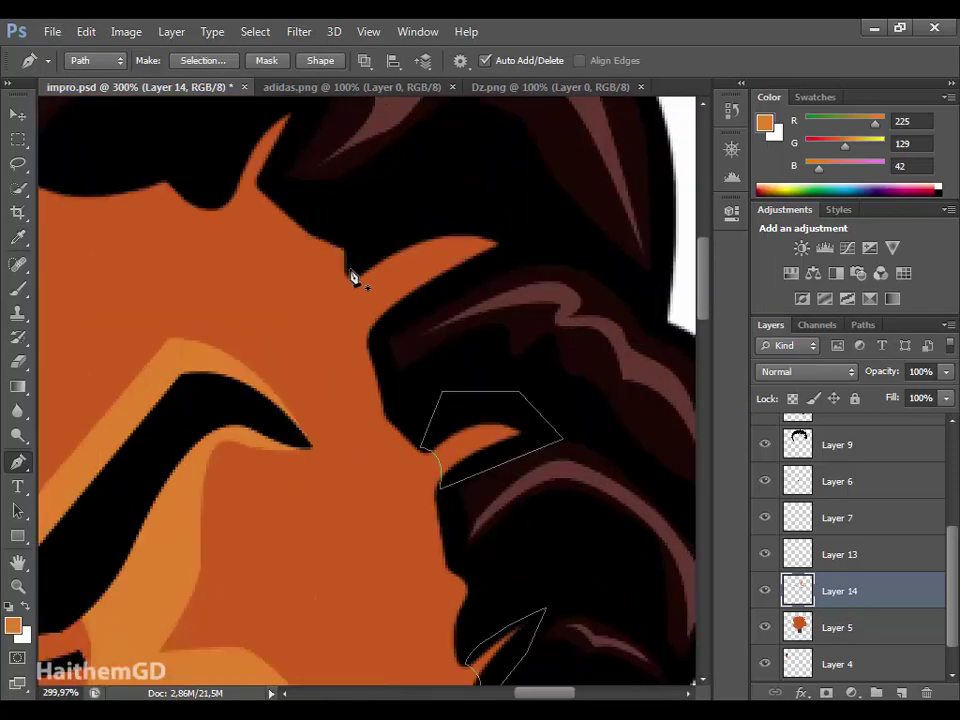
{"action": "scroll", "coordinate": [378, 415], "scroll_direction": "up", "scroll_amount": 1}
{"action": "left_click", "coordinate": [544, 341]}
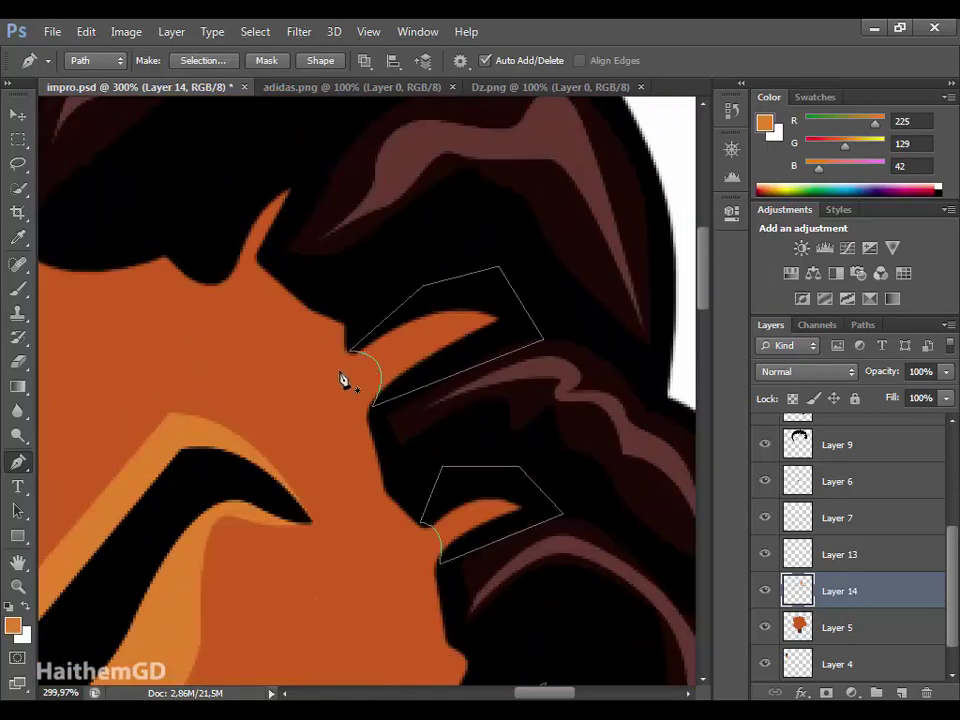
{"action": "scroll", "coordinate": [205, 272], "scroll_direction": "up", "scroll_amount": 1}
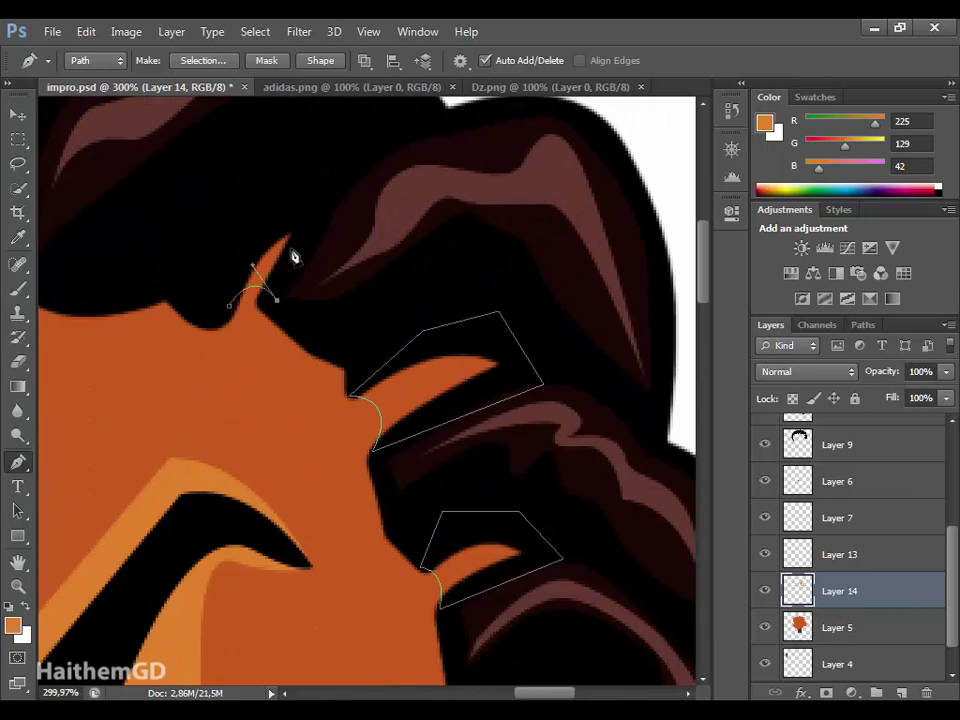
{"action": "left_click_drag", "start_coordinate": [531, 693], "coordinate": [488, 693]}
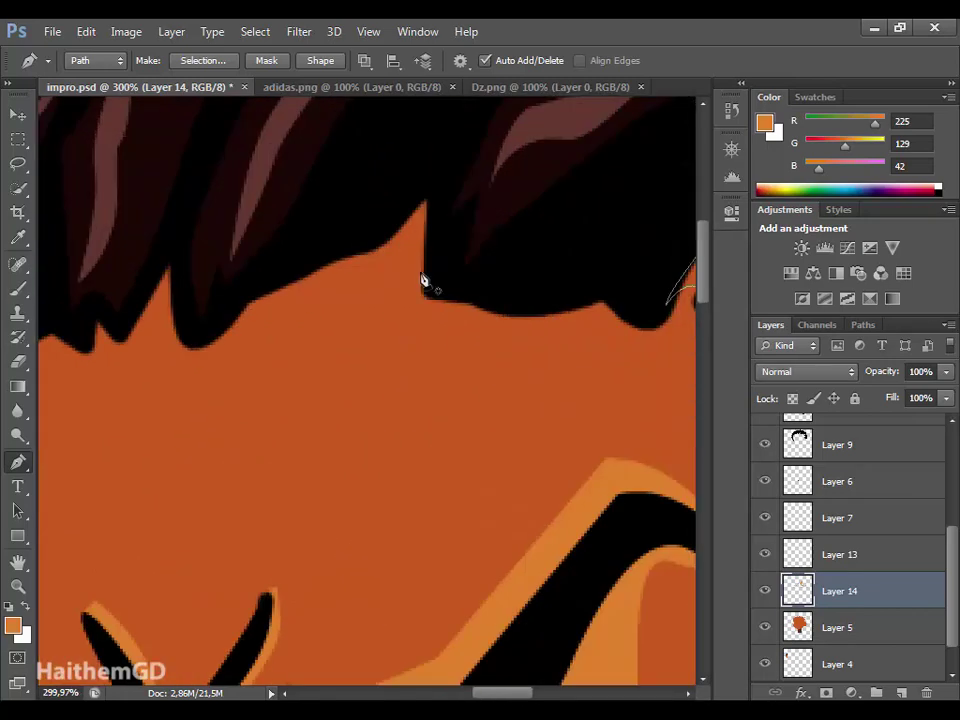
Outline another highlight under the hairline and fill the traced shapes lighter orange.
{"action": "left_click", "coordinate": [433, 190]}
{"action": "scroll", "coordinate": [369, 244], "scroll_direction": "down", "scroll_amount": 3}
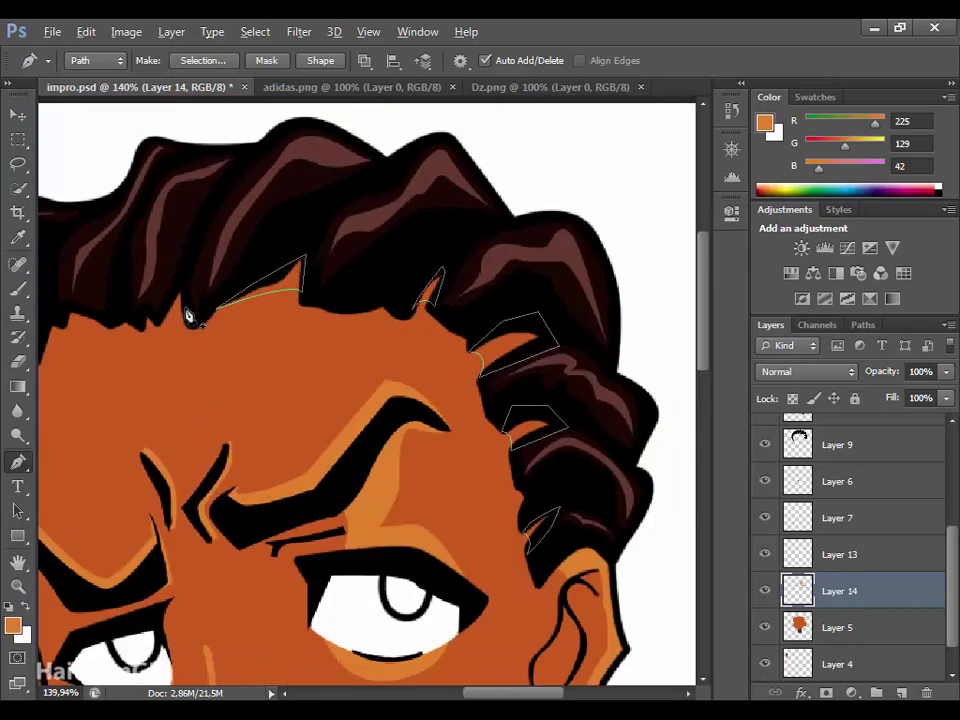
{"action": "scroll", "coordinate": [188, 315], "scroll_direction": "up", "scroll_amount": 4}
{"action": "left_click", "coordinate": [163, 332]}
{"action": "left_click", "coordinate": [210, 228]}
{"action": "left_click", "coordinate": [180, 265]}
{"action": "scroll", "coordinate": [184, 273], "scroll_direction": "down", "scroll_amount": 5}
{"action": "scroll", "coordinate": [471, 589], "scroll_direction": "down", "scroll_amount": 1}
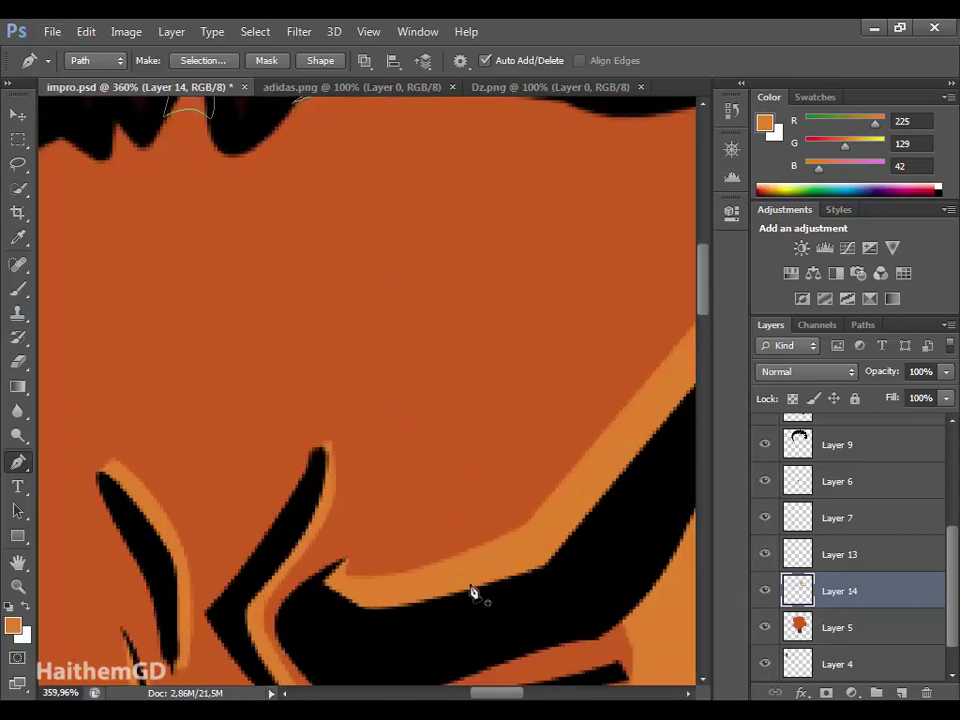
{"action": "scroll", "coordinate": [311, 394], "scroll_direction": "down", "scroll_amount": 3}
{"action": "right_click", "coordinate": [311, 394]}
{"action": "key", "text": "Escape"}
Trace a curved highlight following the hairline and fill it lighter orange.
{"action": "scroll", "coordinate": [586, 189], "scroll_direction": "down", "scroll_amount": 6}
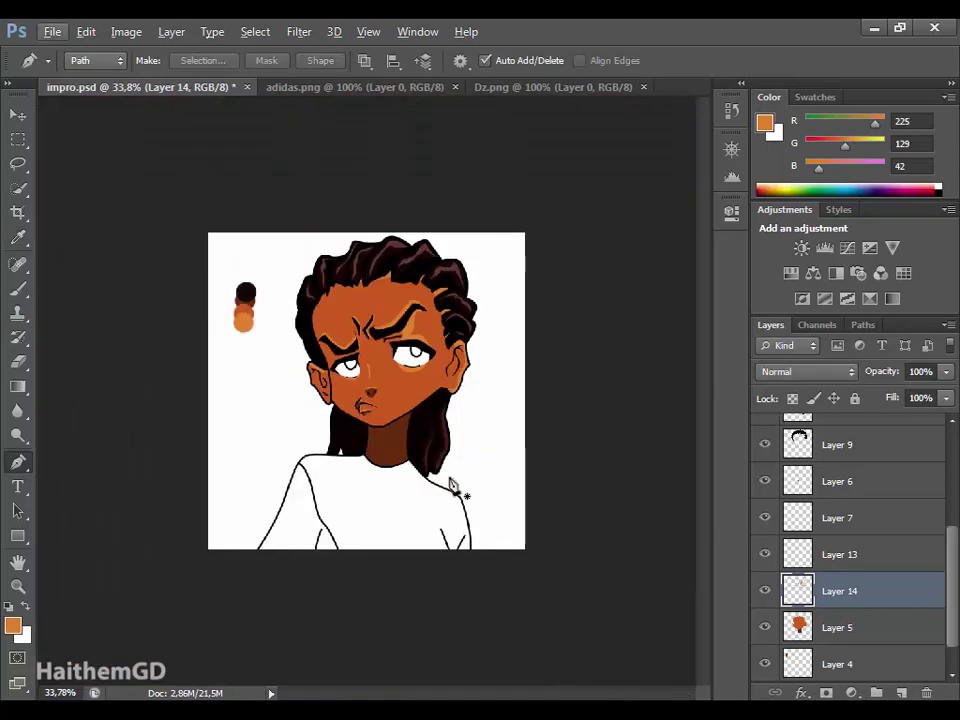
{"action": "scroll", "coordinate": [300, 214], "scroll_direction": "up", "scroll_amount": 2}
{"action": "scroll", "coordinate": [304, 216], "scroll_direction": "up", "scroll_amount": 5}
{"action": "left_click", "coordinate": [298, 213]}
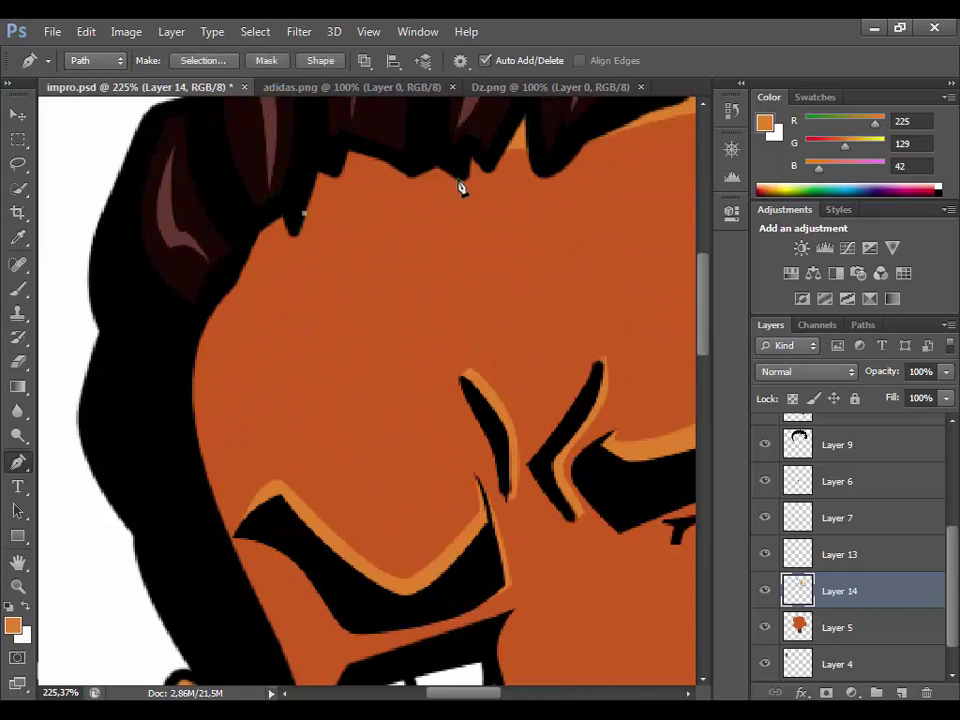
{"action": "left_click_drag", "start_coordinate": [455, 180], "coordinate": [570, 215]}
{"action": "scroll", "coordinate": [433, 178], "scroll_direction": "up", "scroll_amount": 3}
{"action": "right_click", "coordinate": [327, 236]}
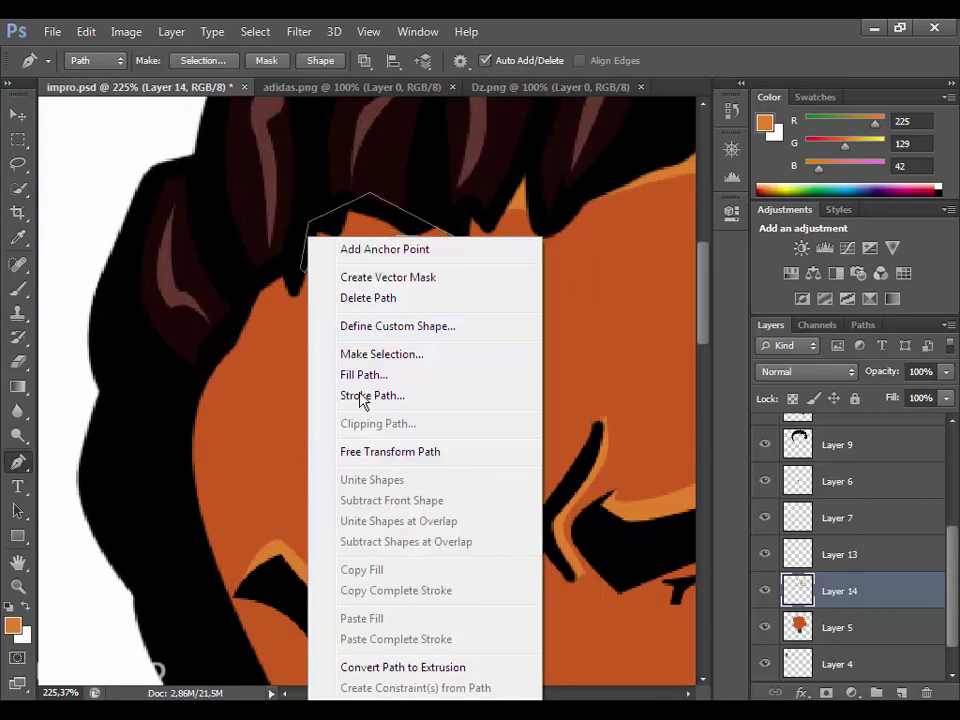
{"action": "key", "text": "Escape"}
Trace a curved highlight outline along the lower jaw edge up toward the ear.
{"action": "scroll", "coordinate": [628, 189], "scroll_direction": "up", "scroll_amount": 1}
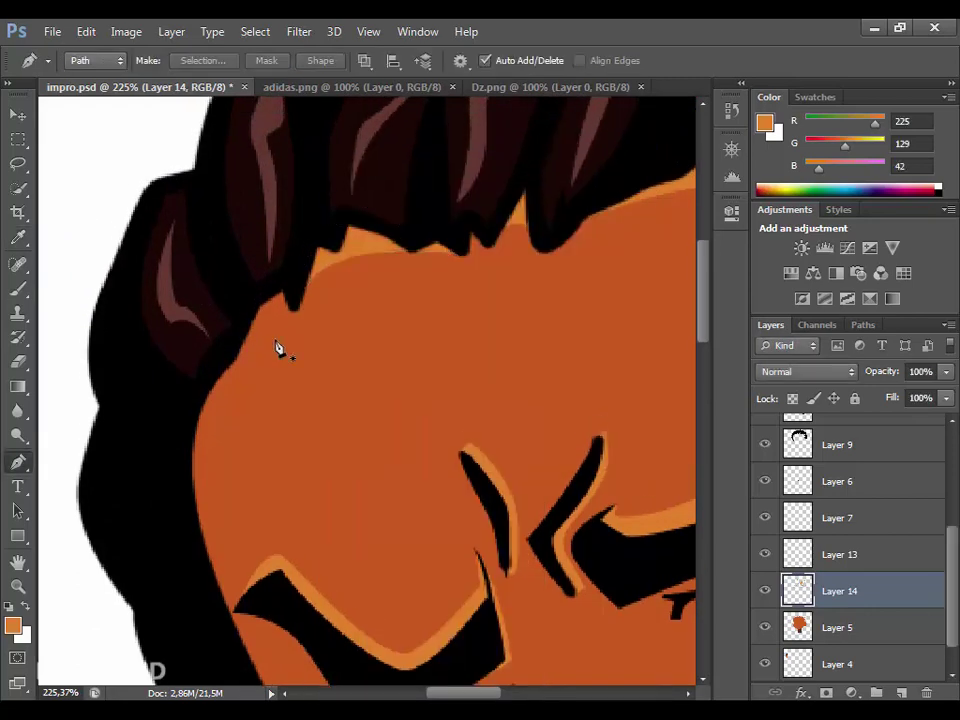
{"action": "scroll", "coordinate": [279, 348], "scroll_direction": "down", "scroll_amount": 5}
{"action": "scroll", "coordinate": [370, 432], "scroll_direction": "up", "scroll_amount": 3}
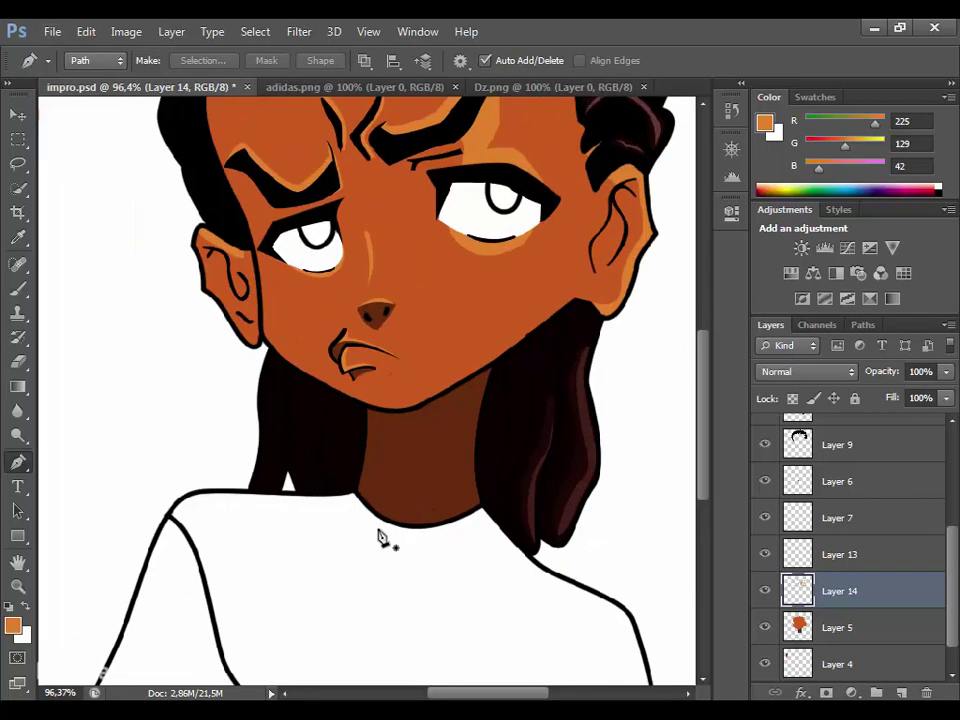
{"action": "scroll", "coordinate": [350, 430], "scroll_direction": "up", "scroll_amount": 3}
{"action": "scroll", "coordinate": [296, 257], "scroll_direction": "up", "scroll_amount": 1}
{"action": "left_click_drag", "start_coordinate": [349, 336], "coordinate": [508, 300]}
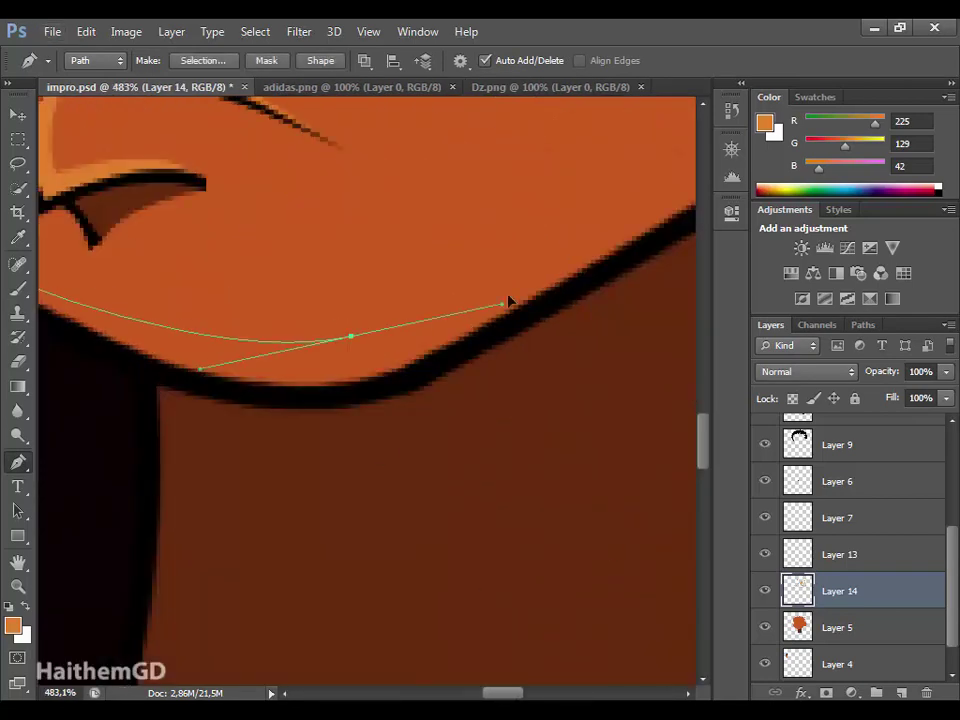
{"action": "scroll", "coordinate": [560, 380], "scroll_direction": "up", "scroll_amount": 2}
{"action": "scroll", "coordinate": [623, 432], "scroll_direction": "down", "scroll_amount": 5}
{"action": "scroll", "coordinate": [381, 375], "scroll_direction": "down", "scroll_amount": 1}
{"action": "scroll", "coordinate": [537, 636], "scroll_direction": "down", "scroll_amount": 1}
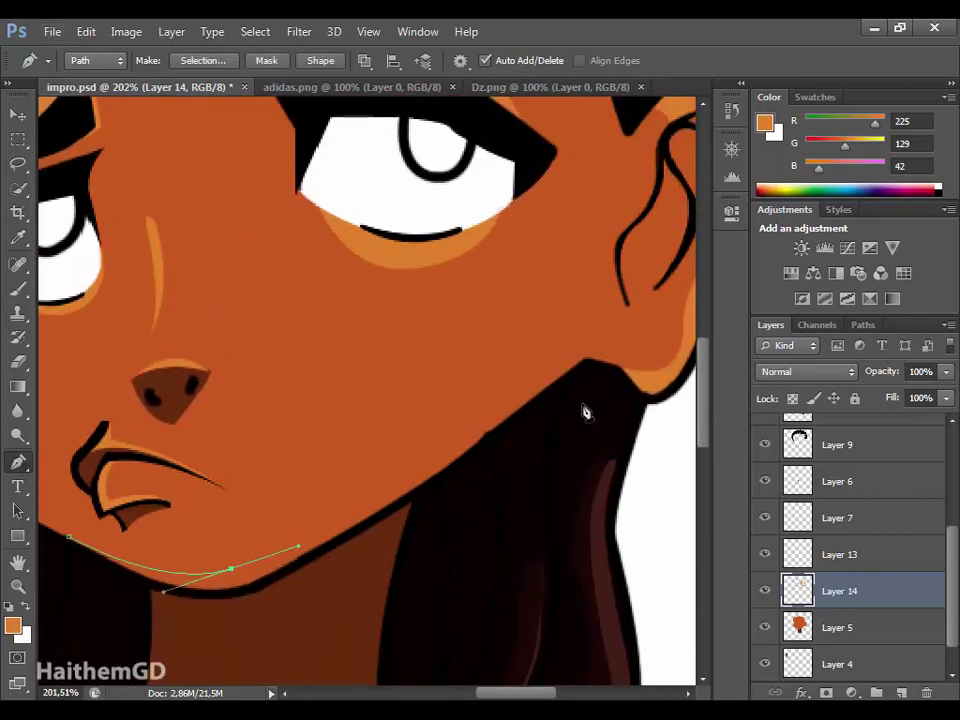
{"action": "left_click_drag", "start_coordinate": [588, 360], "coordinate": [680, 303]}
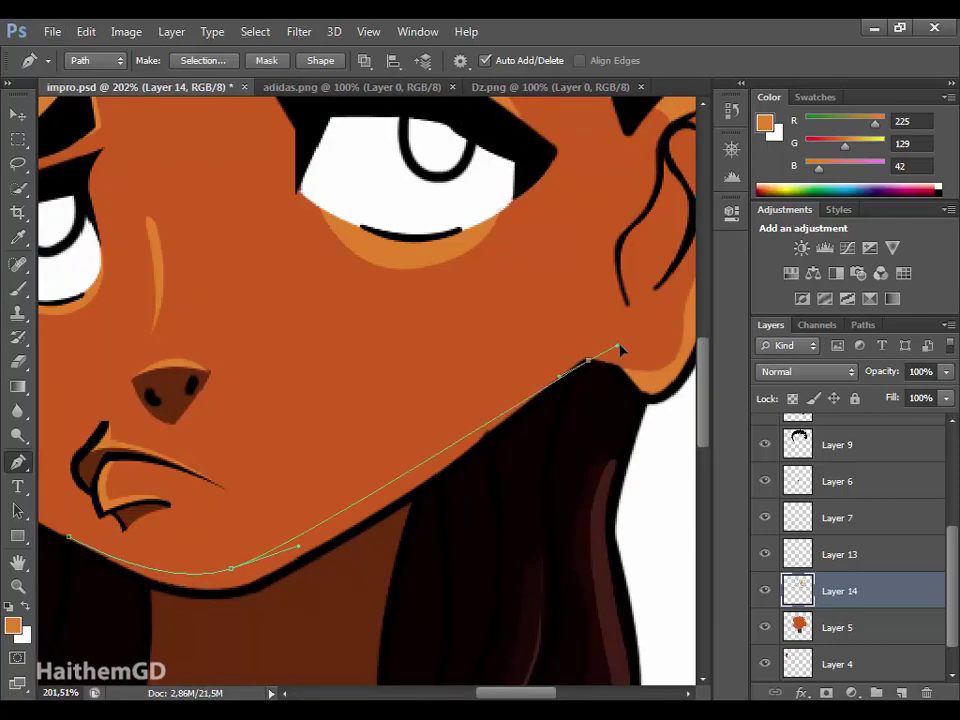
Close the jaw highlight shape along the jawline and fill it lighter orange.
{"action": "scroll", "coordinate": [221, 576], "scroll_direction": "up", "scroll_amount": 2}
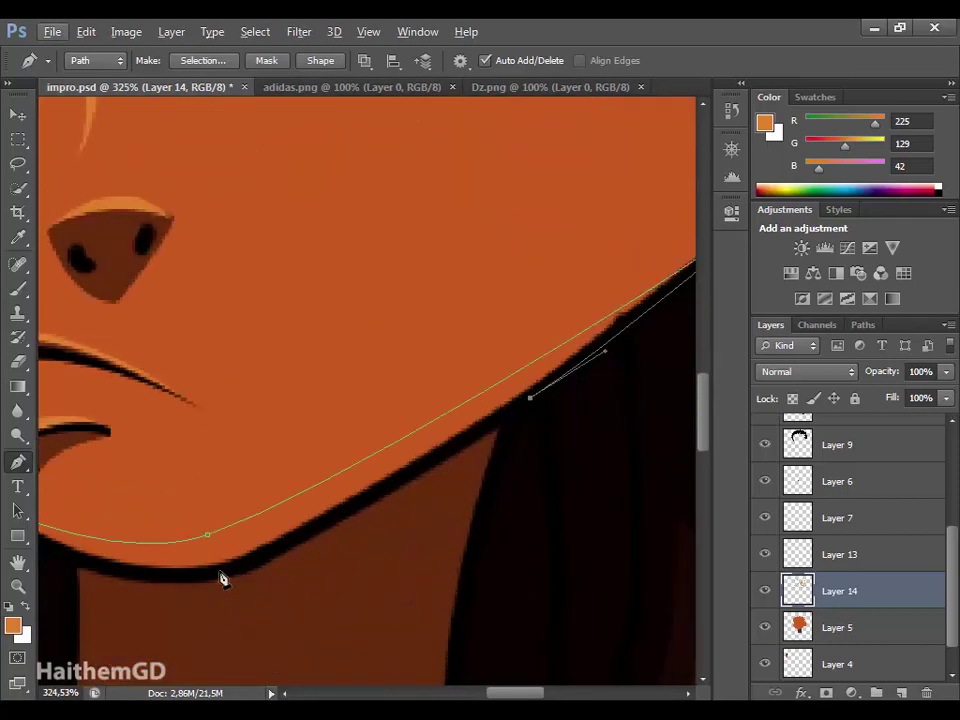
{"action": "left_click", "coordinate": [150, 574]}
{"action": "left_click_drag", "start_coordinate": [150, 574], "coordinate": [290, 467]}
{"action": "right_click", "coordinate": [398, 535]}
{"action": "key", "text": "Escape"}
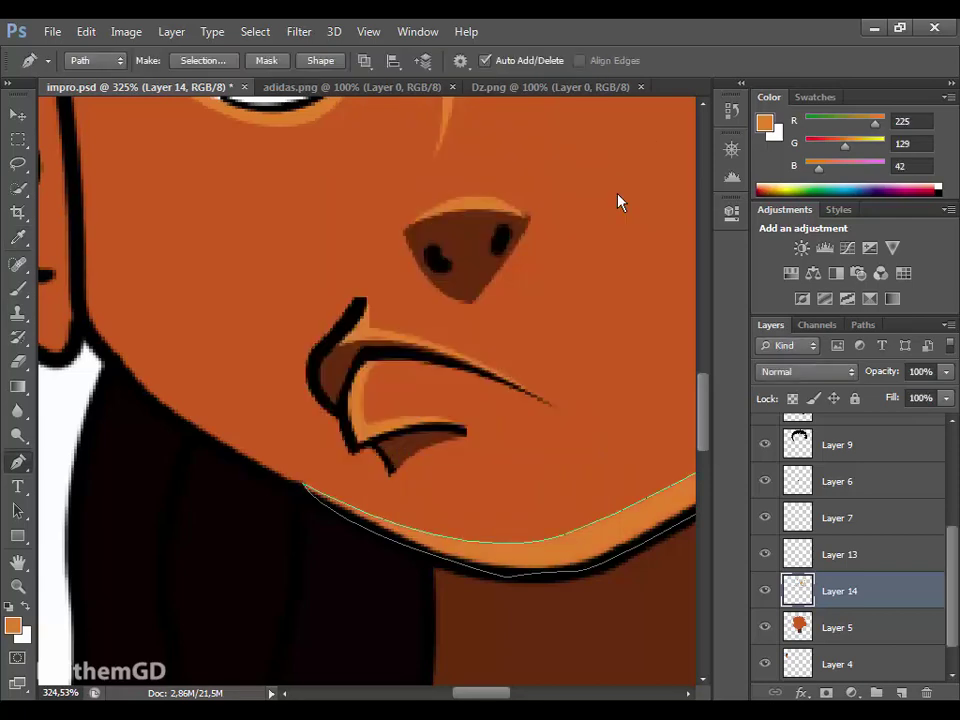
{"action": "scroll", "coordinate": [617, 199], "scroll_direction": "down", "scroll_amount": 5}
{"action": "scroll", "coordinate": [310, 478], "scroll_direction": "up", "scroll_amount": 2}
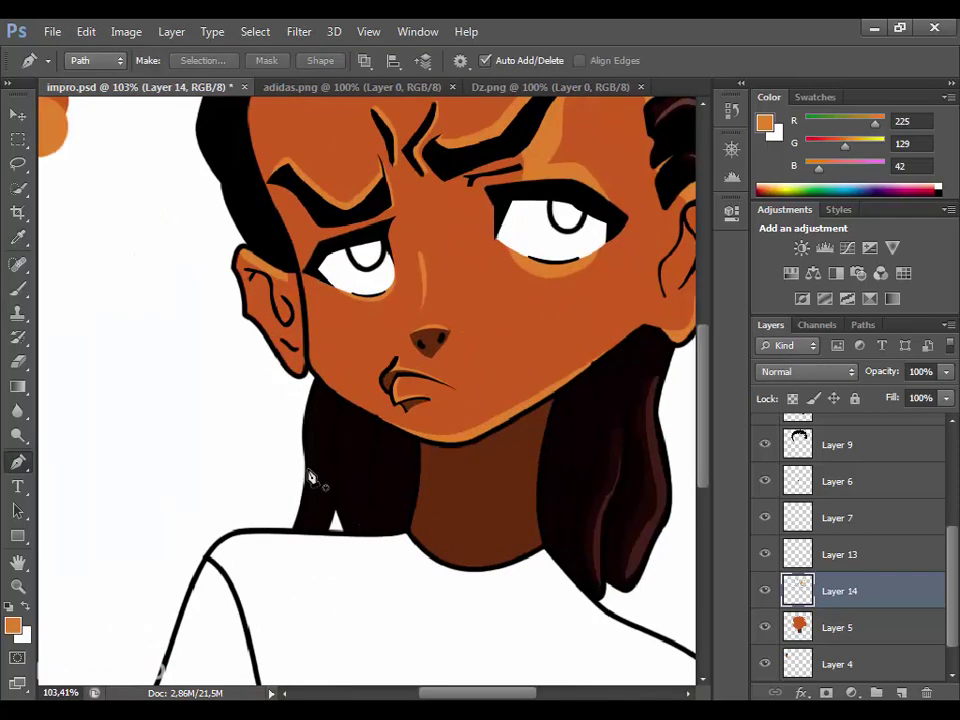
{"action": "scroll", "coordinate": [311, 478], "scroll_direction": "down", "scroll_amount": 1}
Add new Layer 15 and set the foreground colour to near-black 180902.
{"action": "key", "text": "ctrl+shift+alt+n"}
{"action": "left_click", "coordinate": [14, 624]}
{"action": "left_click", "coordinate": [150, 205]}
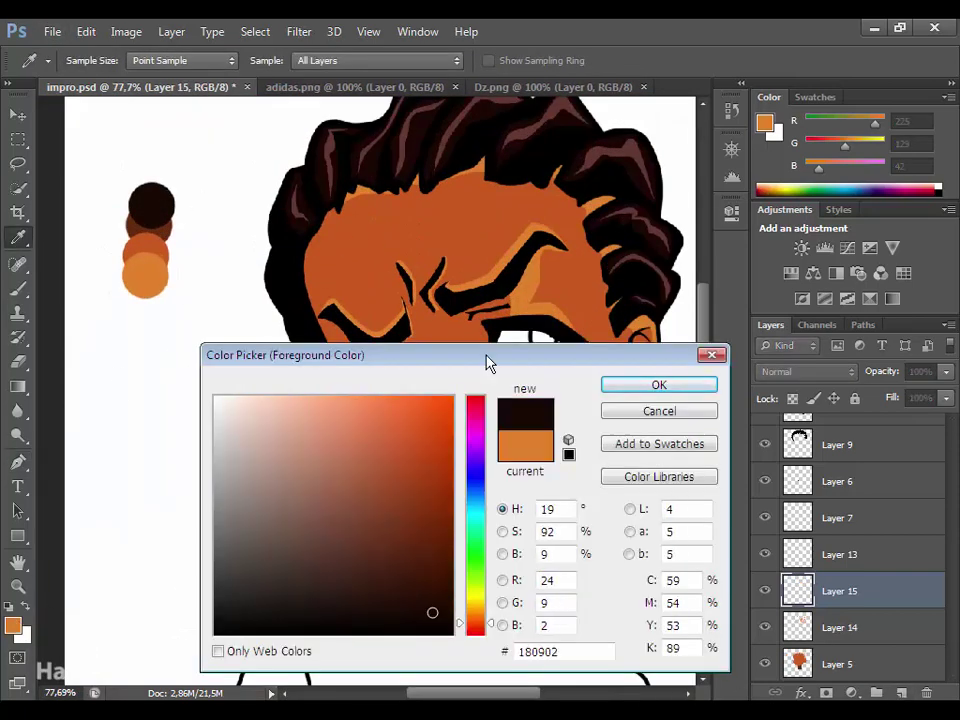
{"action": "left_click", "coordinate": [630, 384]}
{"action": "scroll", "coordinate": [520, 553], "scroll_direction": "up", "scroll_amount": 4}
{"action": "scroll", "coordinate": [520, 553], "scroll_direction": "up", "scroll_amount": 1}
Trace the shadow on the neck under the chin and fill it near-black.
{"action": "left_click", "coordinate": [200, 435]}
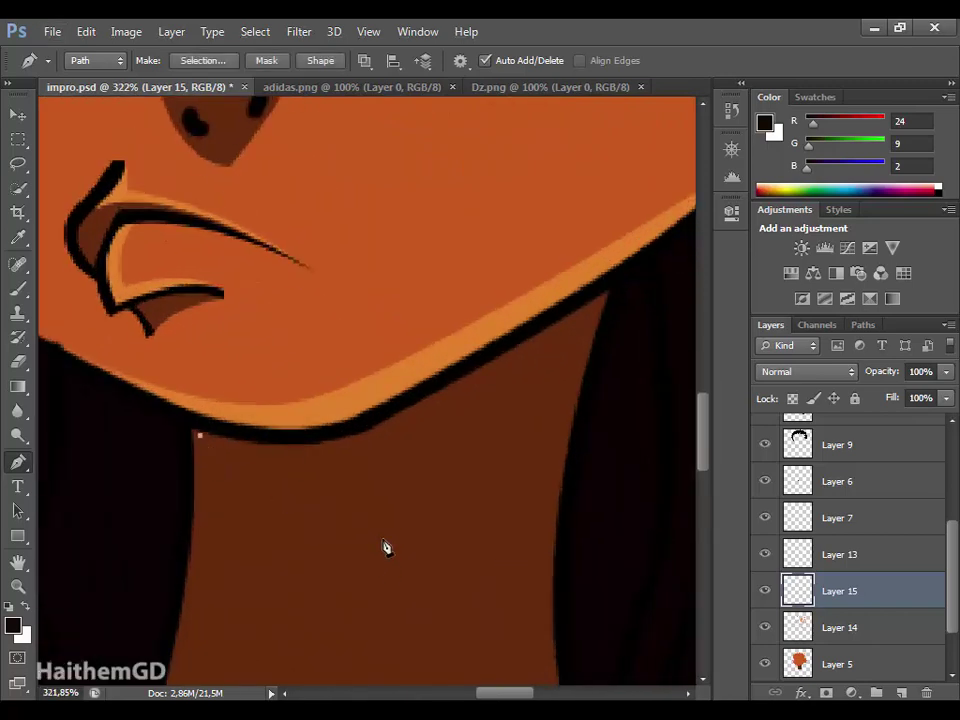
{"action": "left_click_drag", "start_coordinate": [387, 537], "coordinate": [514, 468]}
{"action": "left_click", "coordinate": [200, 435]}
{"action": "right_click", "coordinate": [240, 506]}
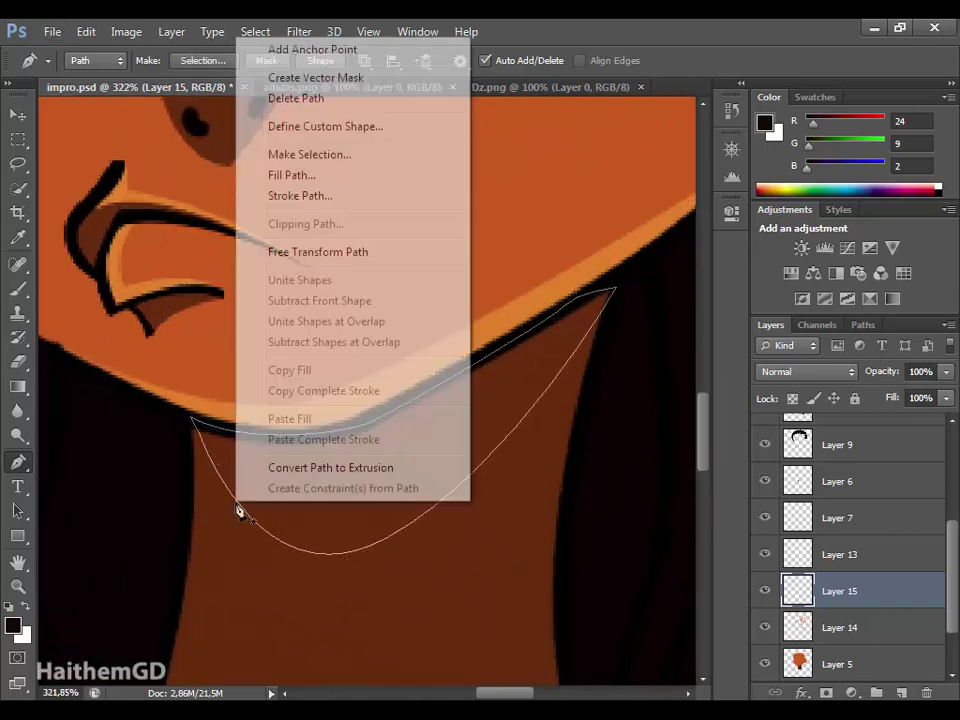
{"action": "left_click", "coordinate": [300, 176]}
{"action": "left_click", "coordinate": [600, 187]}
{"action": "key", "text": "ctrl+0"}
Outline a curved shadow shape between the brow and the eye.
{"action": "scroll", "coordinate": [386, 390], "scroll_direction": "up", "scroll_amount": 5}
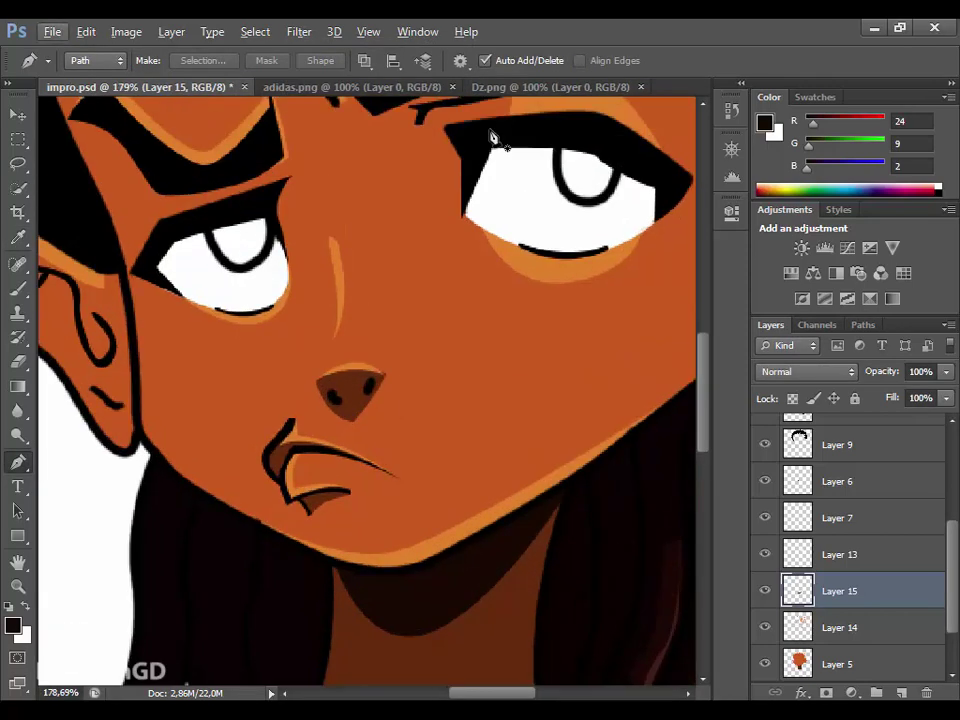
{"action": "scroll", "coordinate": [426, 336], "scroll_direction": "up", "scroll_amount": 2}
{"action": "scroll", "coordinate": [426, 336], "scroll_direction": "up", "scroll_amount": 3}
{"action": "left_click", "coordinate": [327, 244]}
{"action": "left_click_drag", "start_coordinate": [423, 305], "coordinate": [412, 358]}
{"action": "left_click_drag", "start_coordinate": [499, 388], "coordinate": [532, 333]}
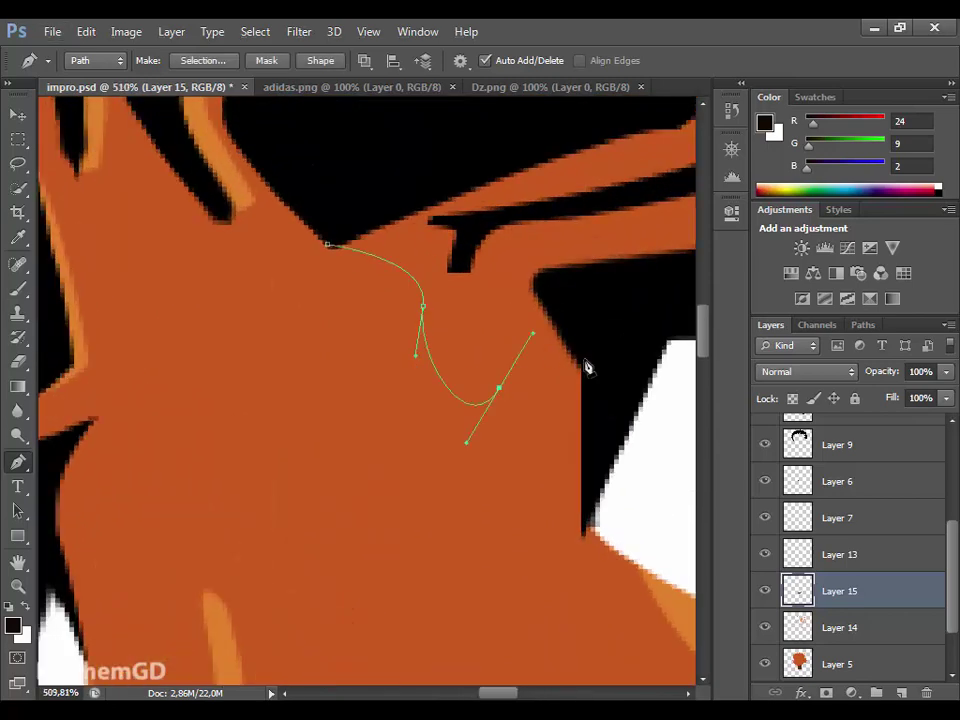
{"action": "left_click_drag", "start_coordinate": [581, 358], "coordinate": [594, 366]}
{"action": "left_click_drag", "start_coordinate": [507, 693], "coordinate": [517, 695]}
Finish the brow shadow outline and fill it with the dark colour.
{"action": "scroll", "coordinate": [570, 271], "scroll_direction": "up", "scroll_amount": 3}
{"action": "left_click", "coordinate": [568, 352]}
{"action": "left_click_drag", "start_coordinate": [563, 190], "coordinate": [601, 239]}
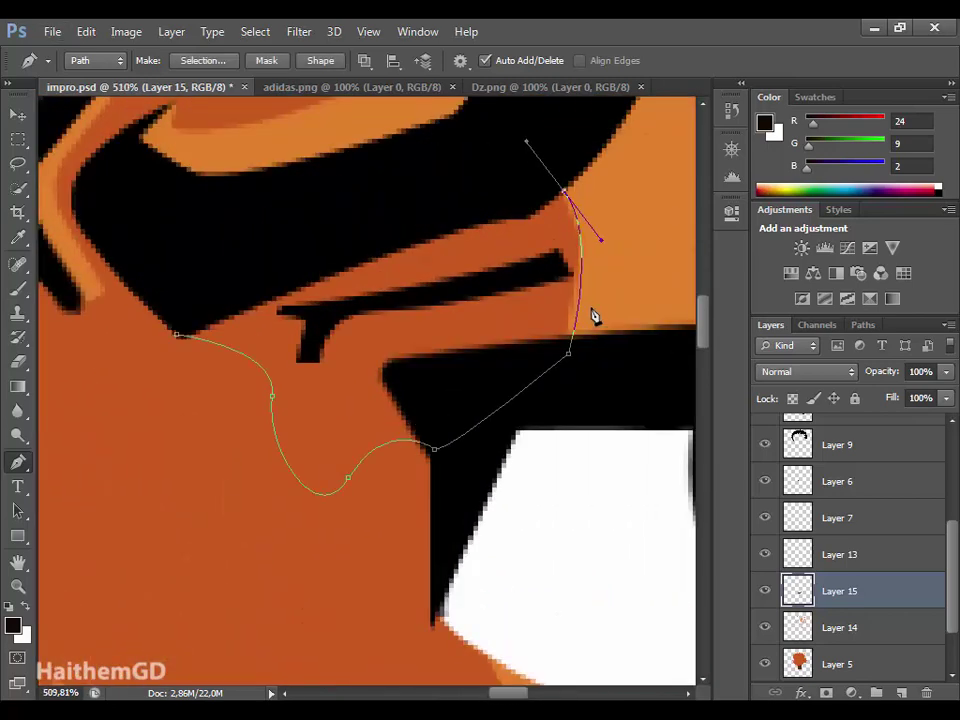
{"action": "right_click", "coordinate": [440, 503]}
{"action": "left_click", "coordinate": [482, 150]}
{"action": "left_click", "coordinate": [591, 193]}
Start a shadow outline at the hairline running down the face's left edge.
{"action": "scroll", "coordinate": [497, 410], "scroll_direction": "down", "scroll_amount": 10}
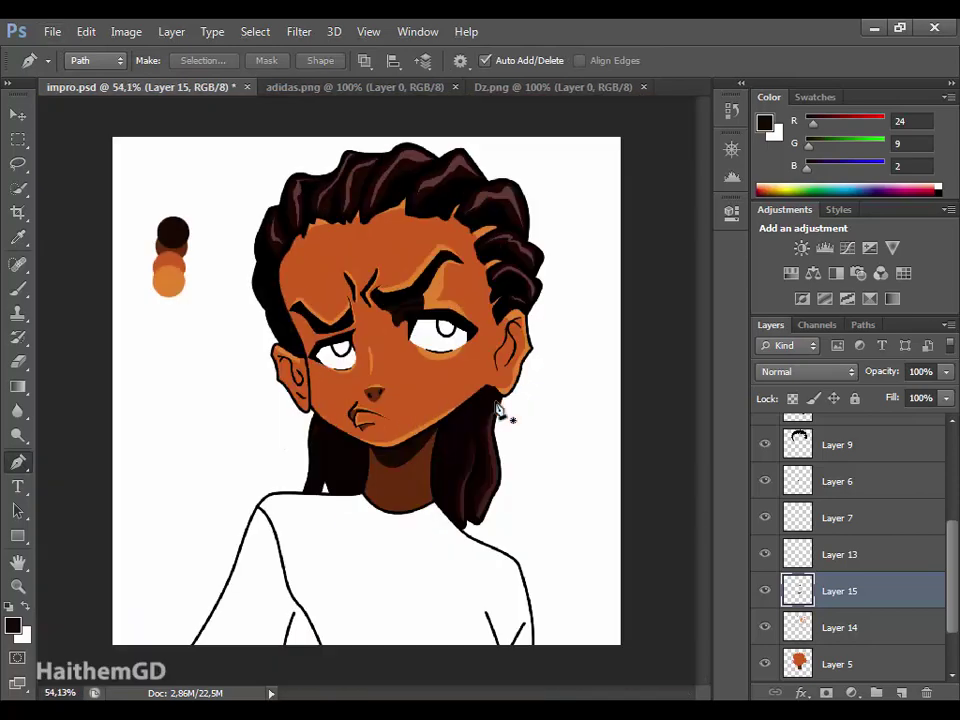
{"action": "scroll", "coordinate": [295, 223], "scroll_direction": "up", "scroll_amount": 4}
{"action": "scroll", "coordinate": [292, 224], "scroll_direction": "up", "scroll_amount": 5}
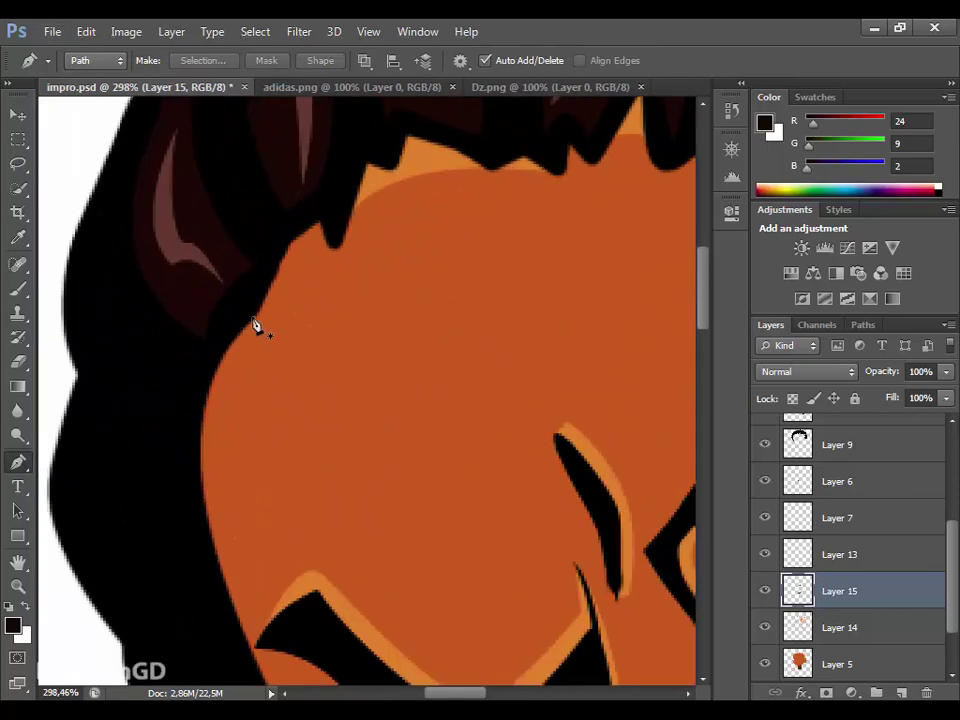
{"action": "scroll", "coordinate": [265, 320], "scroll_direction": "down", "scroll_amount": 5}
{"action": "scroll", "coordinate": [266, 358], "scroll_direction": "up", "scroll_amount": 2}
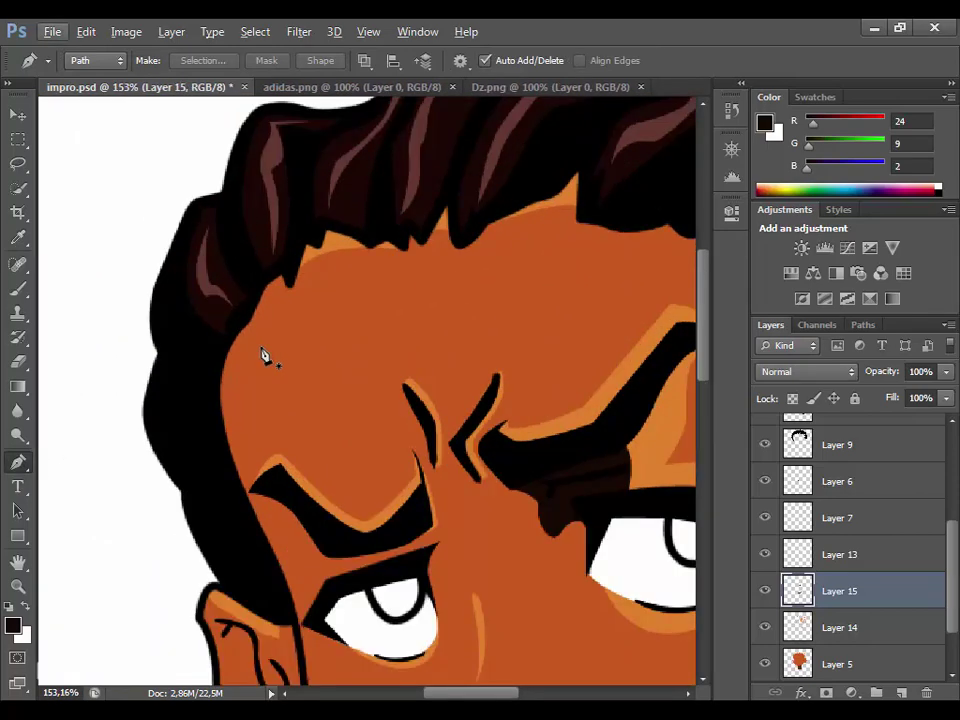
{"action": "left_click", "coordinate": [290, 292]}
{"action": "scroll", "coordinate": [240, 346], "scroll_direction": "down", "scroll_amount": 2}
{"action": "scroll", "coordinate": [243, 365], "scroll_direction": "down", "scroll_amount": 2}
{"action": "left_click", "coordinate": [236, 252]}
{"action": "mouse_move", "coordinate": [284, 396]}
{"action": "left_mouse_down"}
{"action": "mouse_move", "coordinate": [318, 437]}
{"action": "mouse_move", "coordinate": [317, 541]}
{"action": "left_mouse_up"}
{"action": "scroll", "coordinate": [297, 481], "scroll_direction": "down", "scroll_amount": 2}
{"action": "scroll", "coordinate": [297, 481], "scroll_direction": "down", "scroll_amount": 2}
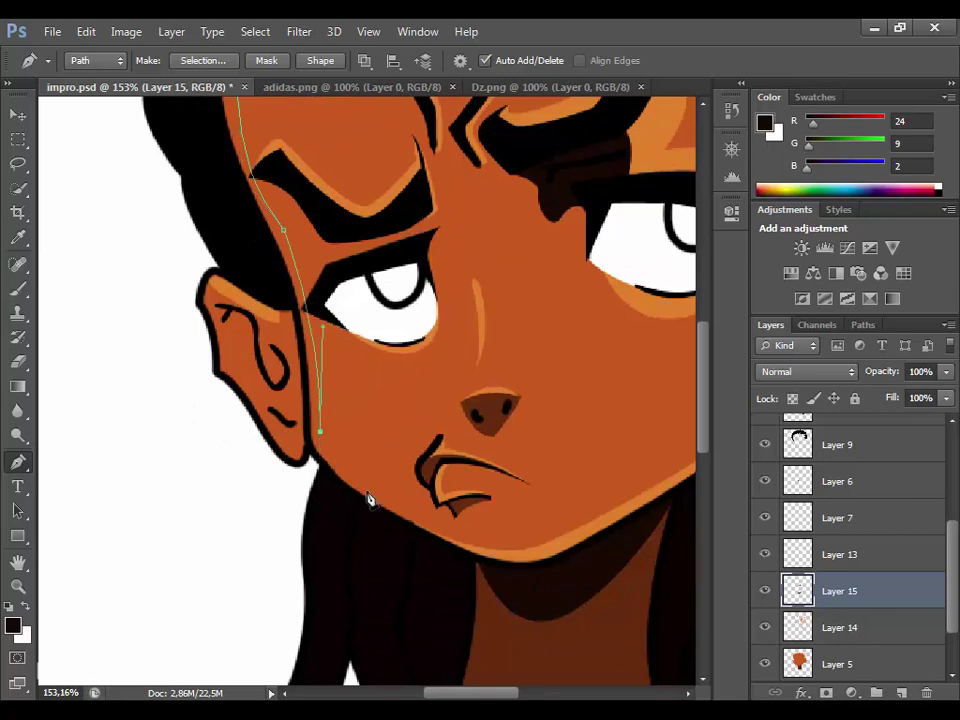
Curve the outline around the chin, along the jawline and back up the cheek.
{"action": "left_click", "coordinate": [415, 519]}
{"action": "scroll", "coordinate": [476, 556], "scroll_direction": "down", "scroll_amount": 1}
{"action": "scroll", "coordinate": [476, 556], "scroll_direction": "up", "scroll_amount": 2}
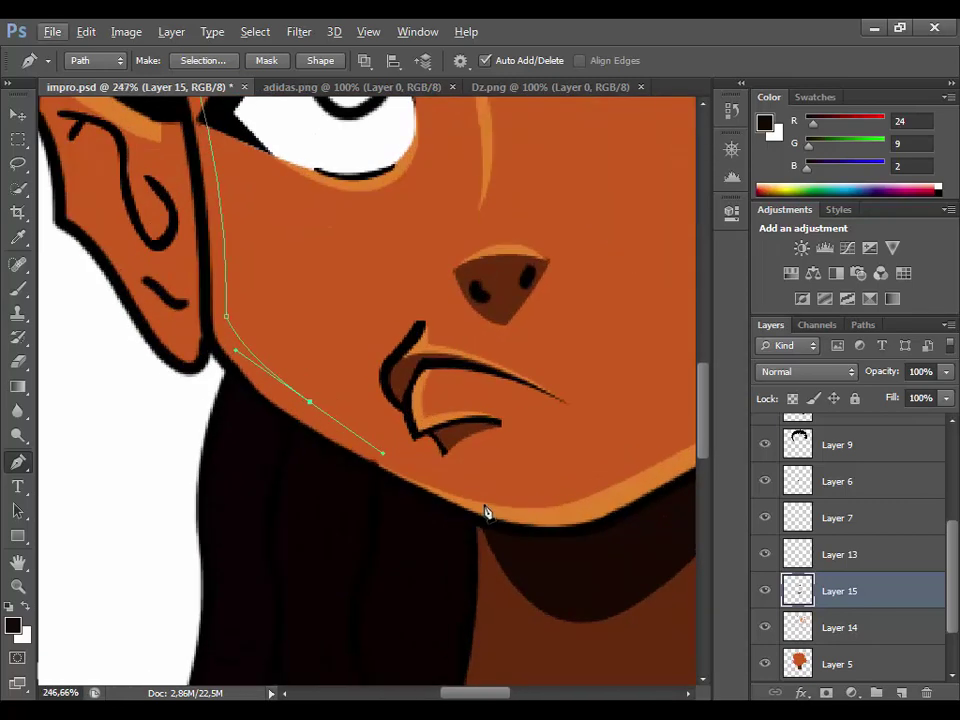
{"action": "left_click_drag", "start_coordinate": [554, 519], "coordinate": [660, 517]}
{"action": "scroll", "coordinate": [507, 664], "scroll_direction": "right", "scroll_amount": 3}
{"action": "left_click_drag", "start_coordinate": [478, 409], "coordinate": [578, 343]}
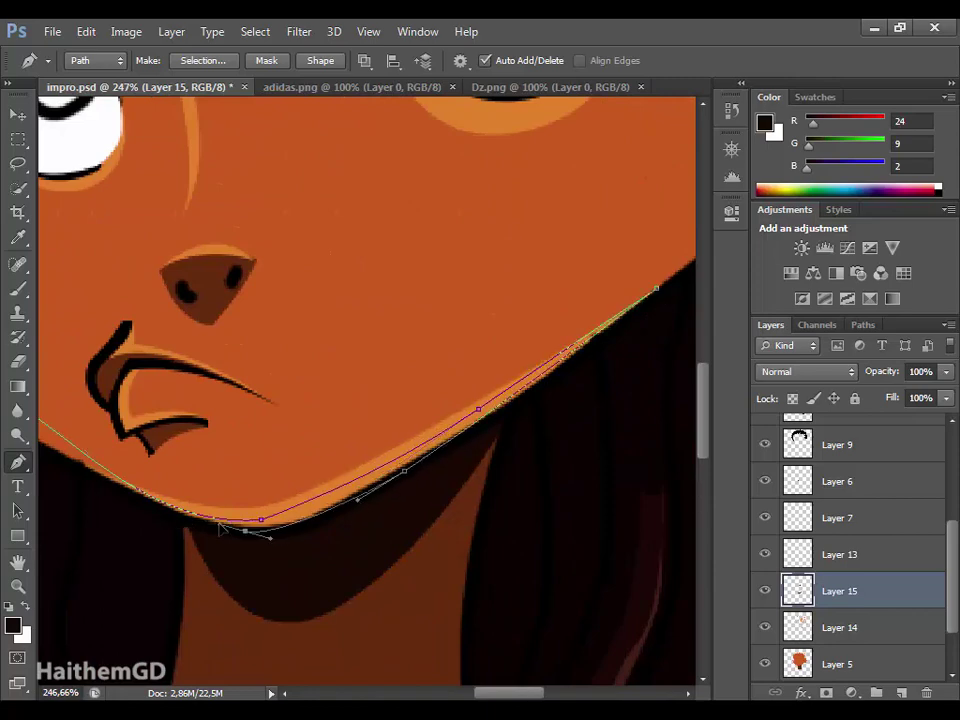
{"action": "left_click_drag", "start_coordinate": [253, 525], "coordinate": [161, 561]}
{"action": "scroll", "coordinate": [240, 413], "scroll_direction": "left", "scroll_amount": 3}
{"action": "scroll", "coordinate": [240, 413], "scroll_direction": "up", "scroll_amount": 5}
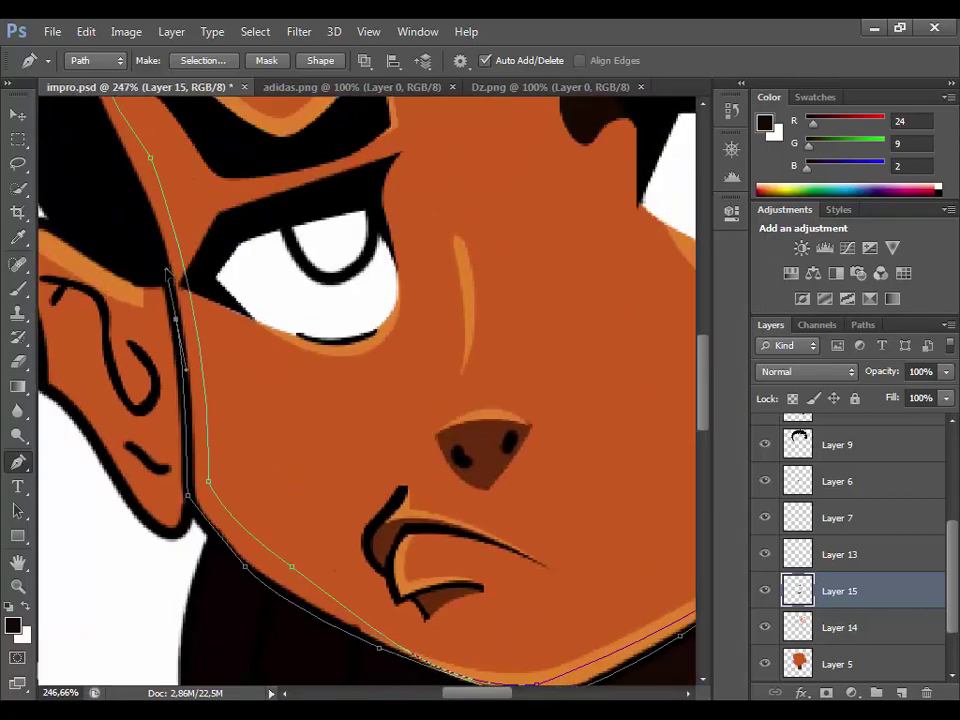
{"action": "scroll", "coordinate": [240, 413], "scroll_direction": "up", "scroll_amount": 3}
{"action": "scroll", "coordinate": [131, 185], "scroll_direction": "down", "scroll_amount": 2}
{"action": "left_click_drag", "start_coordinate": [95, 222], "coordinate": [131, 185]}
Fill the face-edge and jaw outline with the dark shadow colour.
{"action": "right_click", "coordinate": [159, 265]}
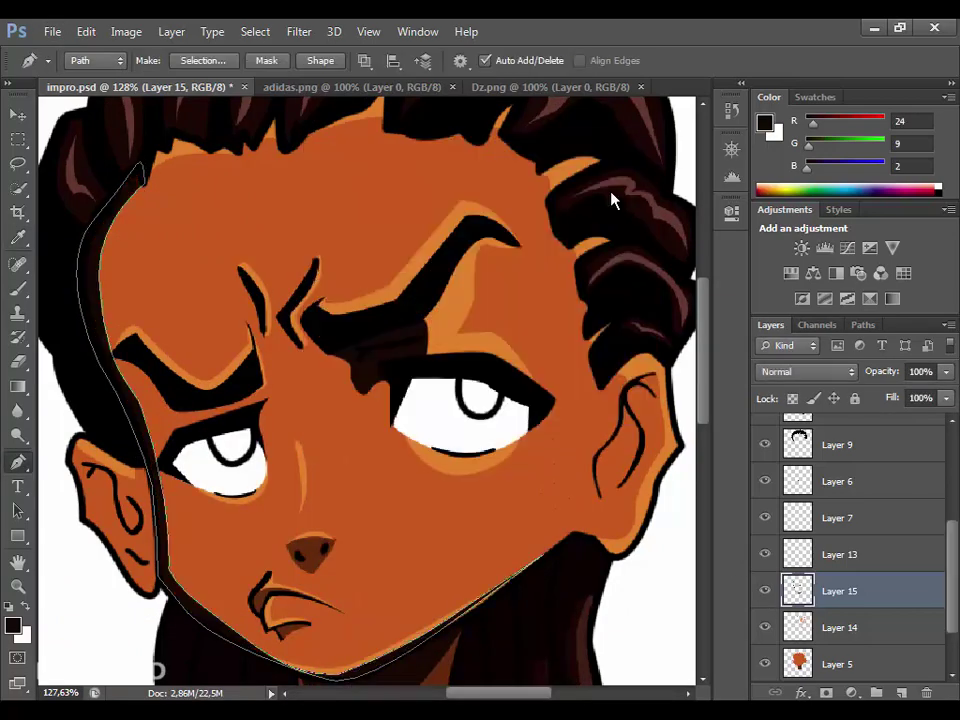
{"action": "scroll", "coordinate": [463, 480], "scroll_direction": "down", "scroll_amount": 3}
{"action": "scroll", "coordinate": [463, 480], "scroll_direction": "up", "scroll_amount": 5}
{"action": "scroll", "coordinate": [281, 450], "scroll_direction": "down", "scroll_amount": 1}
{"action": "scroll", "coordinate": [135, 456], "scroll_direction": "down", "scroll_amount": 1}
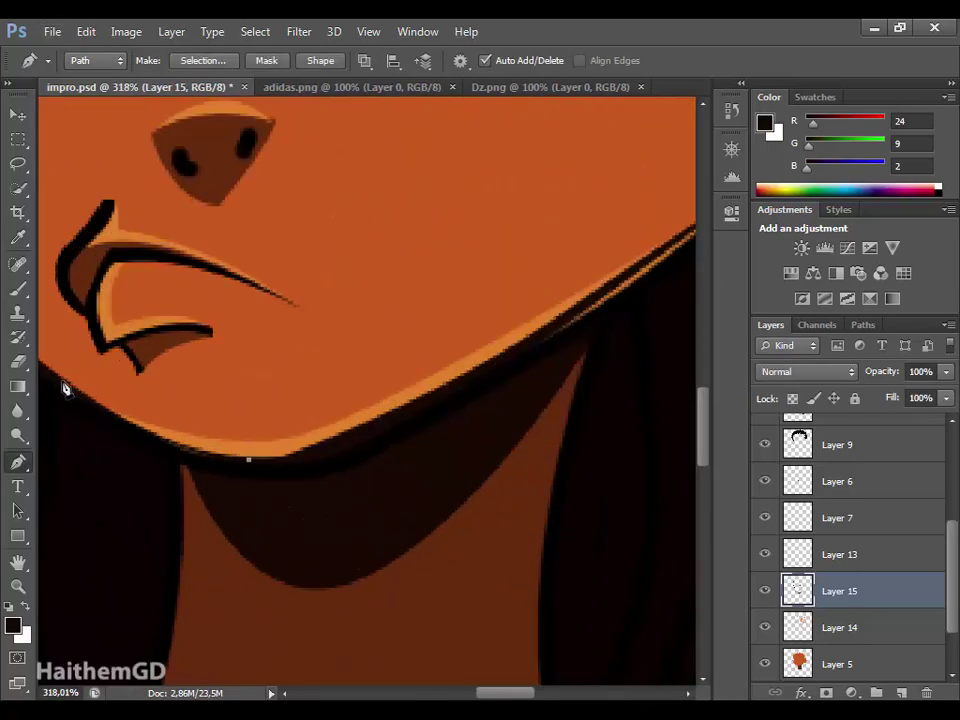
{"action": "scroll", "coordinate": [64, 386], "scroll_direction": "up", "scroll_amount": 1}
{"action": "scroll", "coordinate": [129, 456], "scroll_direction": "down", "scroll_amount": 2}
{"action": "scroll", "coordinate": [129, 456], "scroll_direction": "down", "scroll_amount": 1}
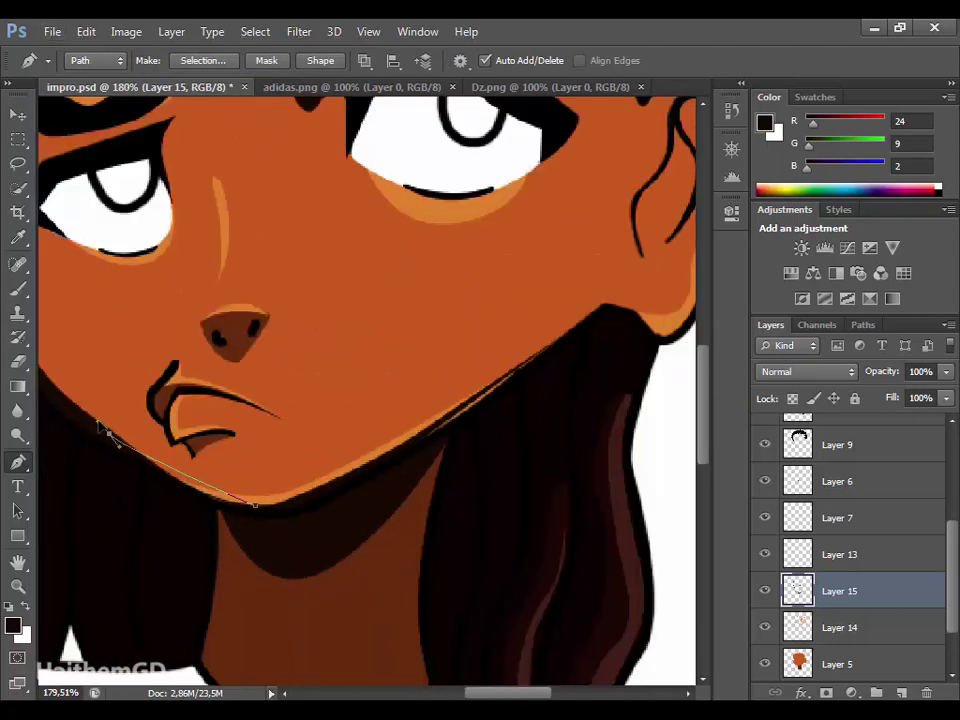
{"action": "right_click", "coordinate": [290, 522]}
{"action": "left_click", "coordinate": [355, 214]}
{"action": "key", "text": "Return"}
{"action": "scroll", "coordinate": [418, 343], "scroll_direction": "down", "scroll_amount": 1}
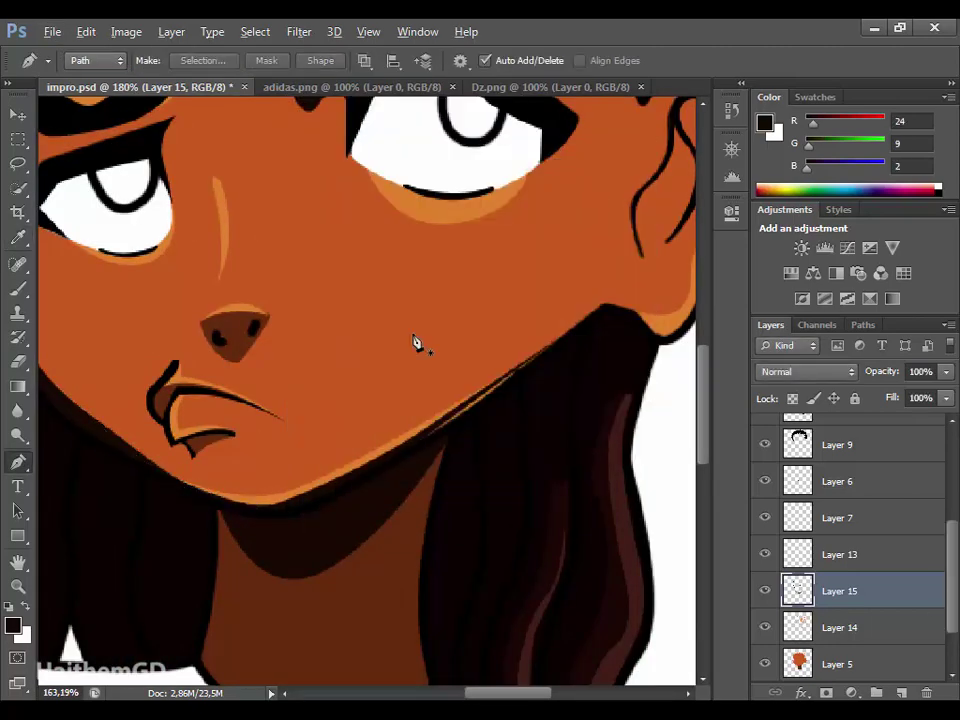
{"action": "scroll", "coordinate": [380, 382], "scroll_direction": "down", "scroll_amount": 3}
{"action": "scroll", "coordinate": [408, 500], "scroll_direction": "down", "scroll_amount": 2}
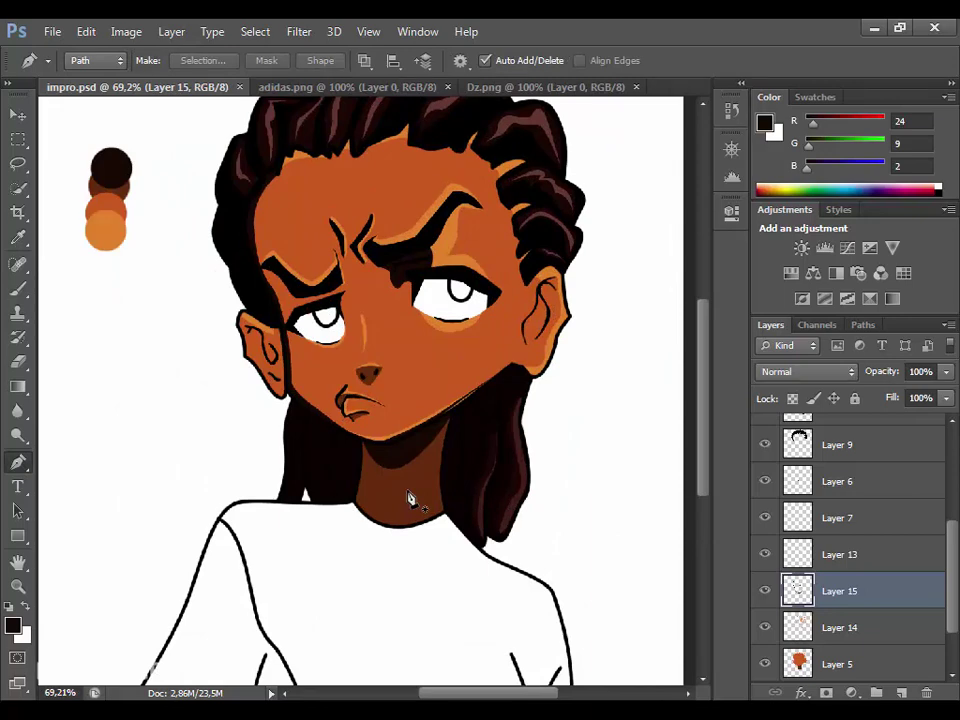
{"action": "scroll", "coordinate": [335, 335], "scroll_direction": "up", "scroll_amount": 7}
{"action": "scroll", "coordinate": [313, 343], "scroll_direction": "up", "scroll_amount": 2}
Trace the lid shadow between the brow and the upper eyelid and fill it near-black.
{"action": "left_click", "coordinate": [303, 336]}
{"action": "left_click_drag", "start_coordinate": [330, 389], "coordinate": [317, 420]}
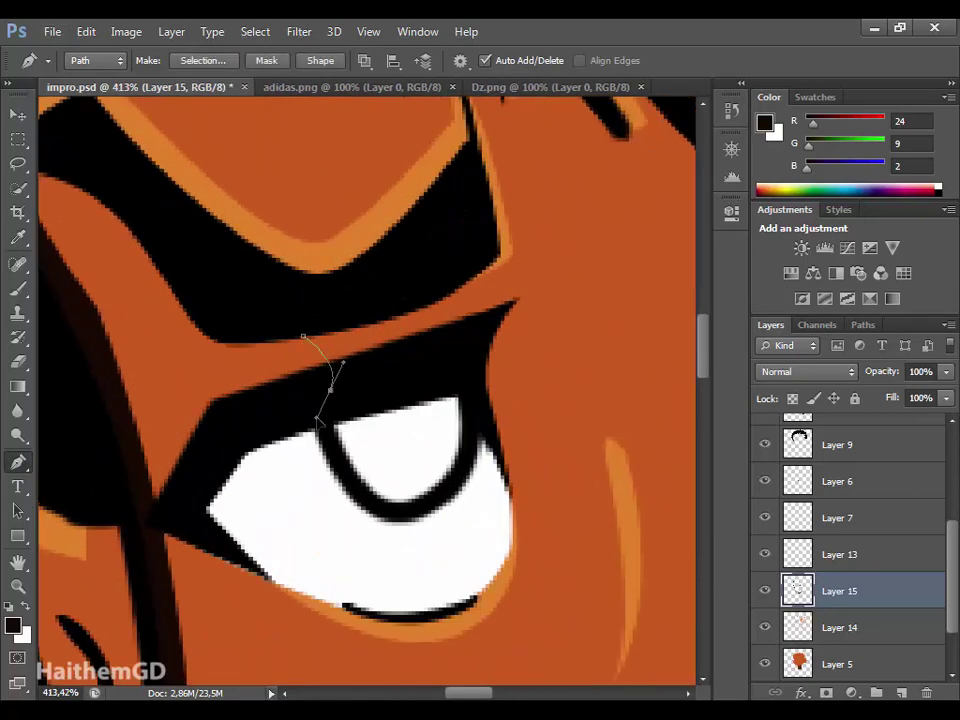
{"action": "left_click_drag", "start_coordinate": [477, 405], "coordinate": [519, 485]}
{"action": "scroll", "coordinate": [517, 497], "scroll_direction": "up", "scroll_amount": 1}
{"action": "left_click_drag", "start_coordinate": [521, 411], "coordinate": [555, 429]}
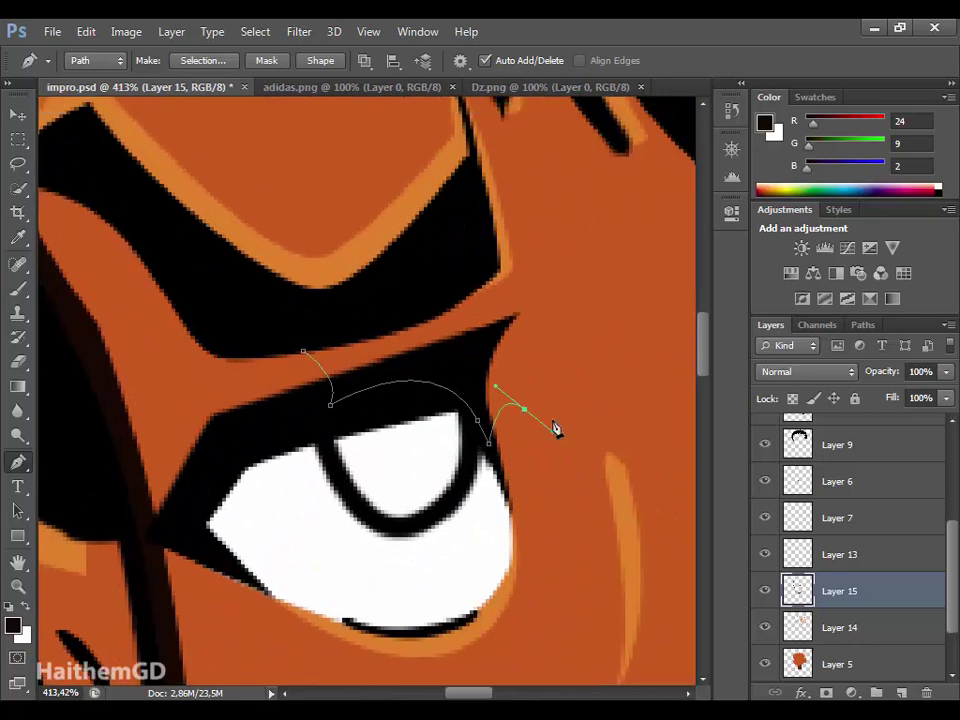
{"action": "scroll", "coordinate": [555, 429], "scroll_direction": "up", "scroll_amount": 1}
{"action": "mouse_move", "coordinate": [559, 326]}
{"action": "left_mouse_down"}
{"action": "mouse_move", "coordinate": [517, 268]}
{"action": "mouse_move", "coordinate": [546, 251]}
{"action": "left_mouse_up"}
{"action": "left_click", "coordinate": [307, 369]}
{"action": "right_click", "coordinate": [307, 369]}
{"action": "left_click", "coordinate": [360, 440]}
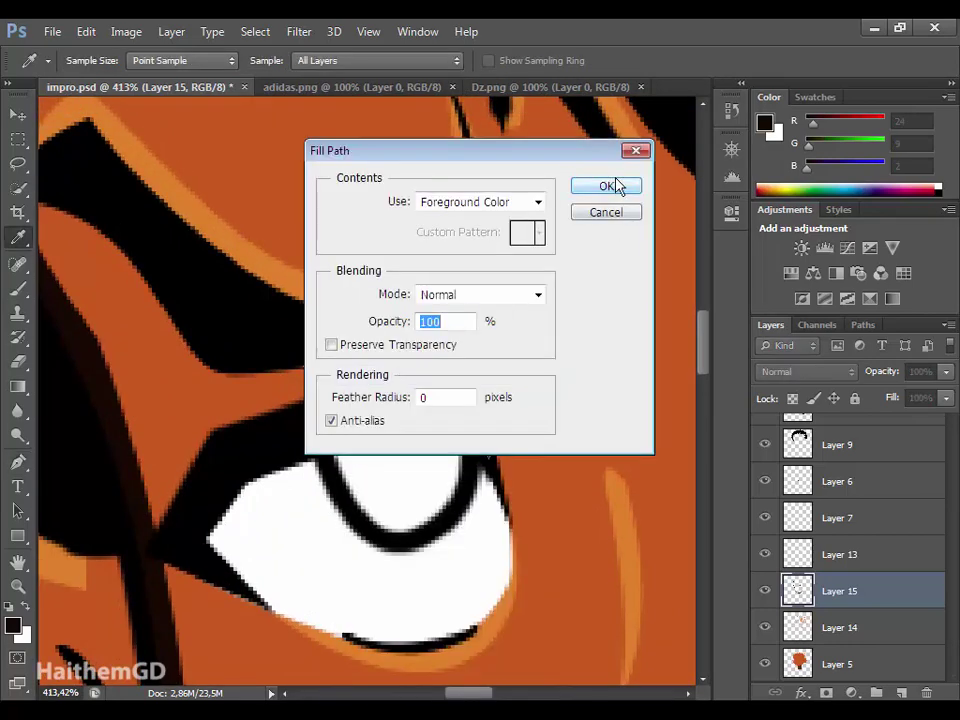
{"action": "left_click", "coordinate": [605, 212]}
Use the History panel to step back, then redo to restore the lid shadow fill.
{"action": "left_click", "coordinate": [417, 31]}
{"action": "left_click", "coordinate": [444, 318]}
{"action": "left_click", "coordinate": [572, 118]}
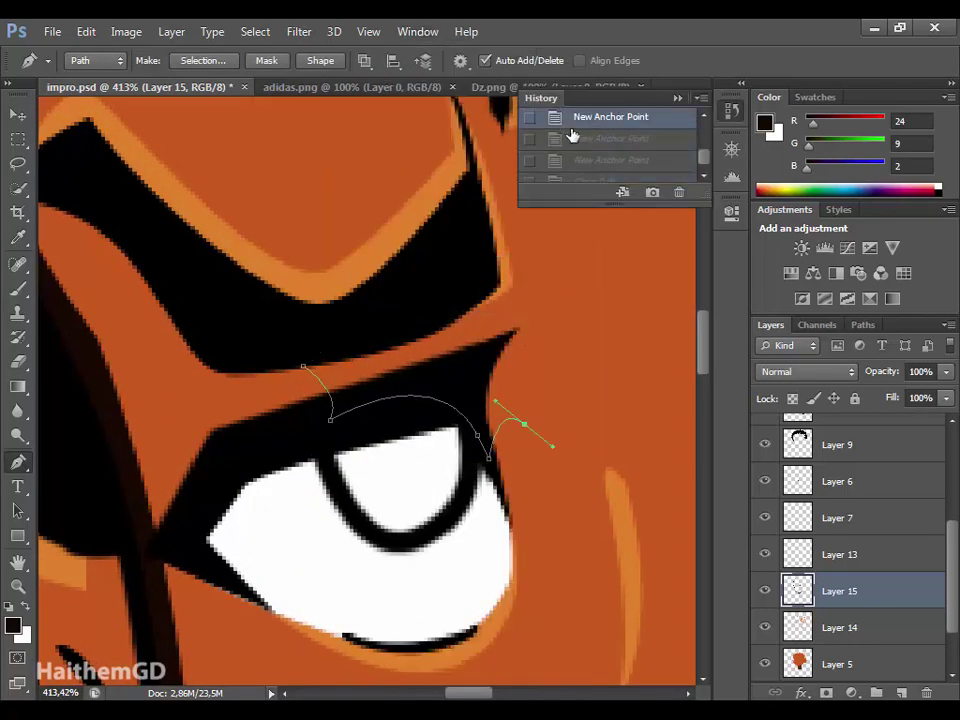
{"action": "key", "text": "ctrl+shift+z"}
{"action": "key", "text": "ctrl+shift+z"}
{"action": "key", "text": "ctrl+shift+z"}
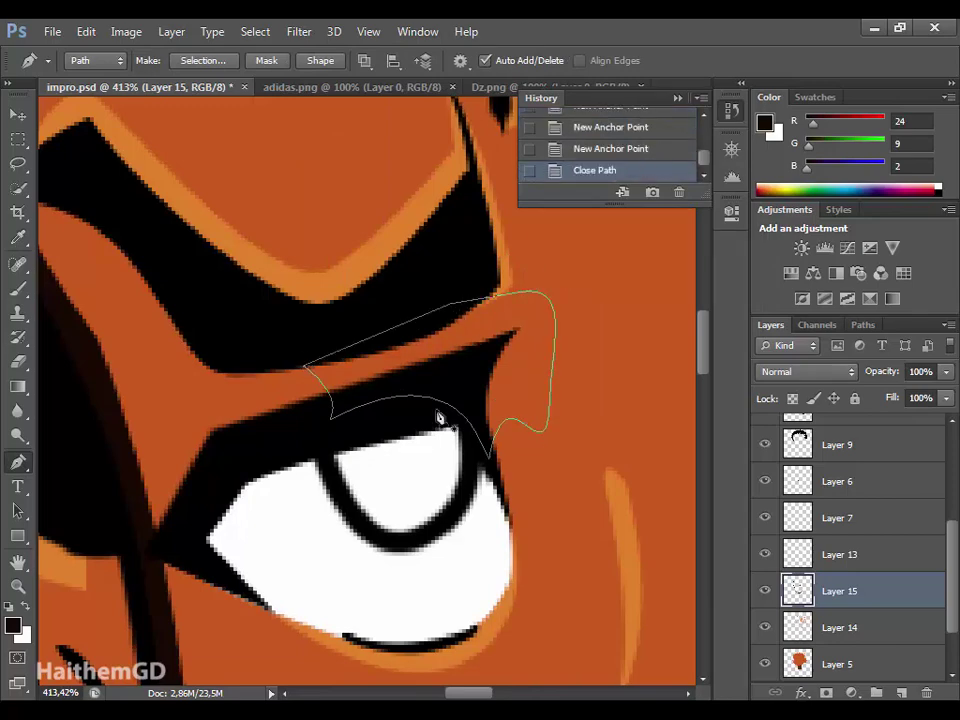
{"action": "key", "text": "ctrl+shift+z"}
{"action": "scroll", "coordinate": [477, 405], "scroll_direction": "down", "scroll_amount": 5}
{"action": "scroll", "coordinate": [411, 418], "scroll_direction": "down", "scroll_amount": 1}
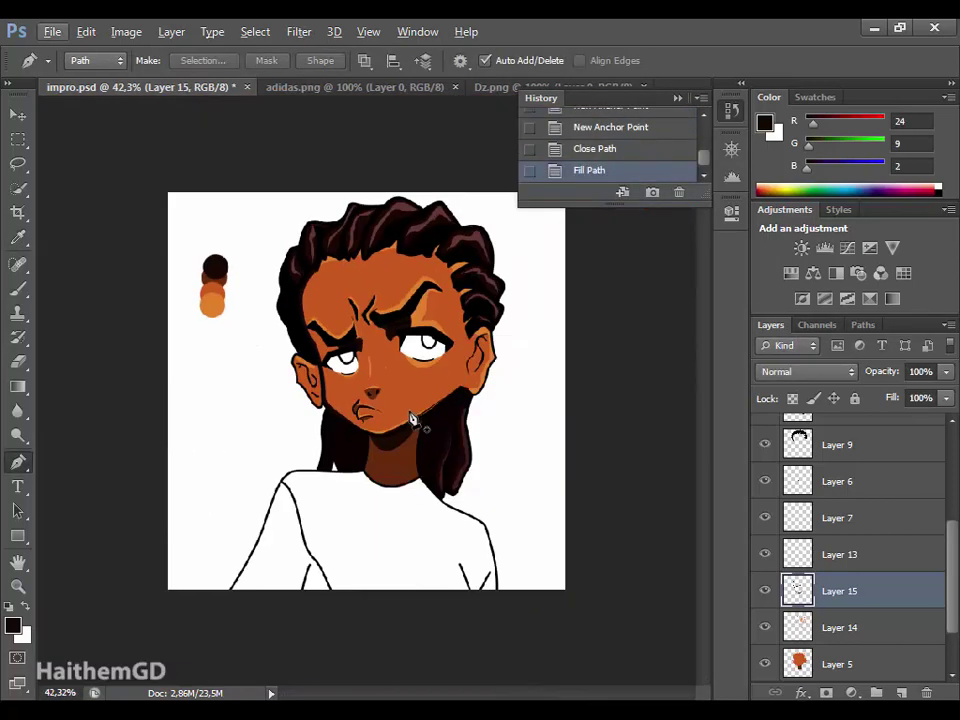
Sketch an outline along the ear's top edge, then discard the unfinished path.
{"action": "scroll", "coordinate": [416, 418], "scroll_direction": "up", "scroll_amount": 8}
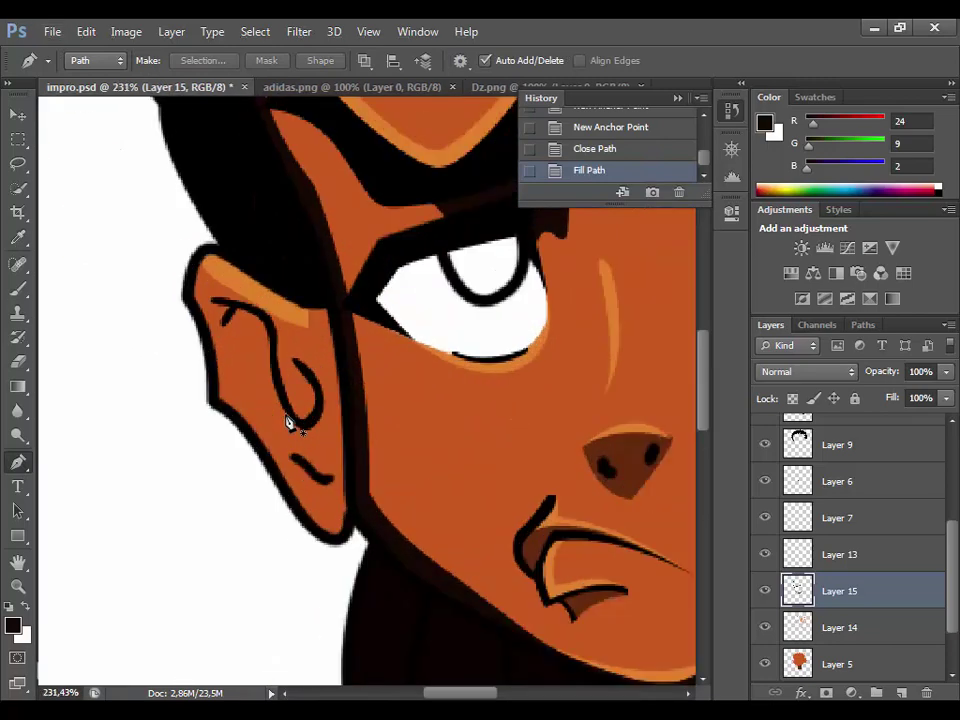
{"action": "scroll", "coordinate": [300, 330], "scroll_direction": "up", "scroll_amount": 1}
{"action": "left_click", "coordinate": [307, 318]}
{"action": "left_click", "coordinate": [228, 293]}
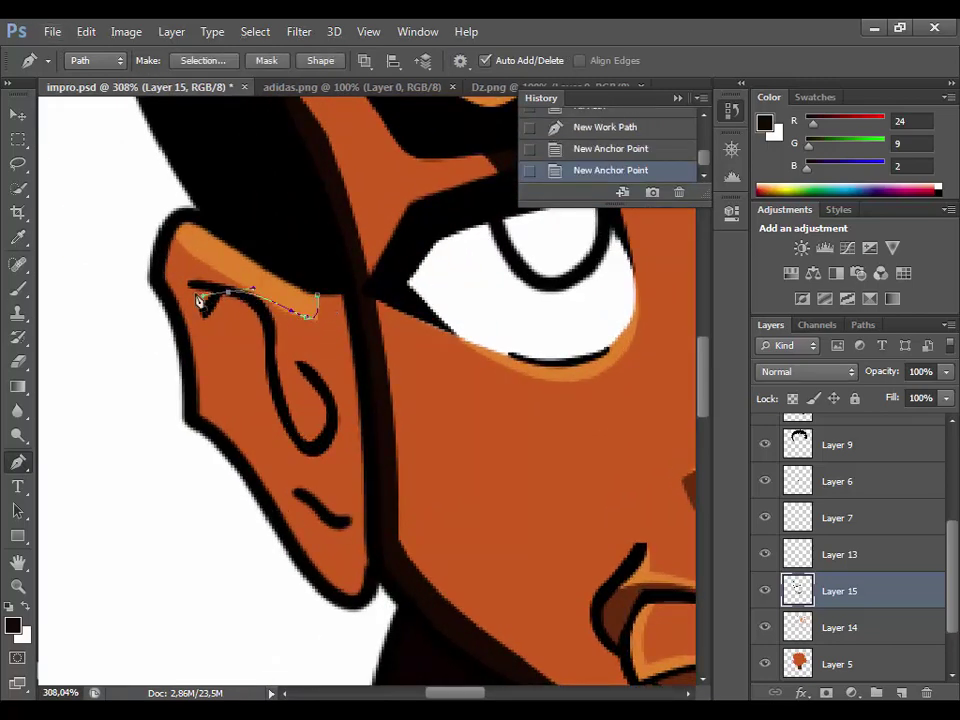
{"action": "left_click", "coordinate": [190, 287]}
{"action": "key", "text": "Return"}
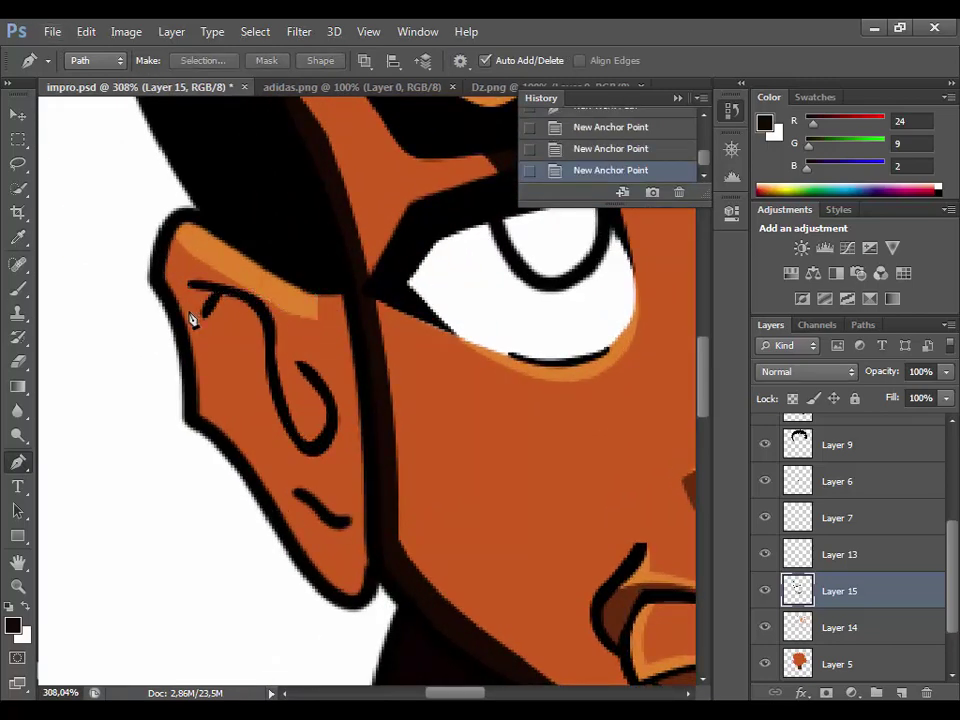
On a new layer, outline the ear shadow beside the cheek and fill it dark.
{"action": "left_click", "coordinate": [765, 627]}
{"action": "key", "text": "ctrl+shift+alt+n"}
{"action": "left_click", "coordinate": [349, 302]}
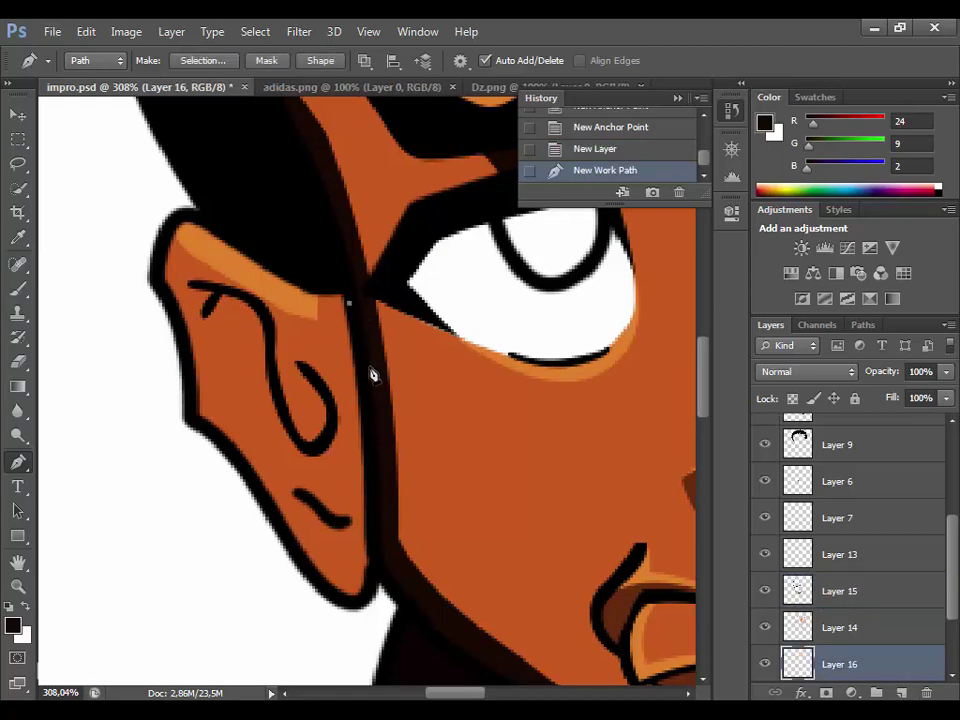
{"action": "mouse_move", "coordinate": [372, 548]}
{"action": "left_mouse_down"}
{"action": "mouse_move", "coordinate": [369, 580]}
{"action": "mouse_move", "coordinate": [303, 563]}
{"action": "left_mouse_up"}
{"action": "left_click", "coordinate": [293, 551]}
{"action": "left_click", "coordinate": [238, 465]}
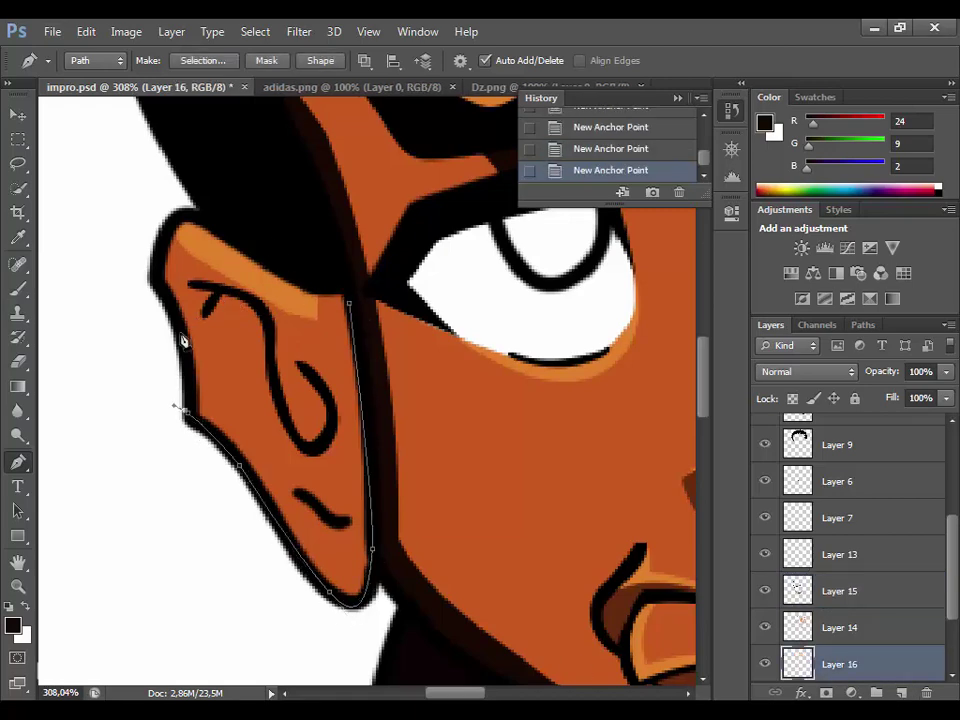
{"action": "left_click", "coordinate": [349, 302]}
{"action": "right_click", "coordinate": [349, 302]}
{"action": "key", "text": "Return"}
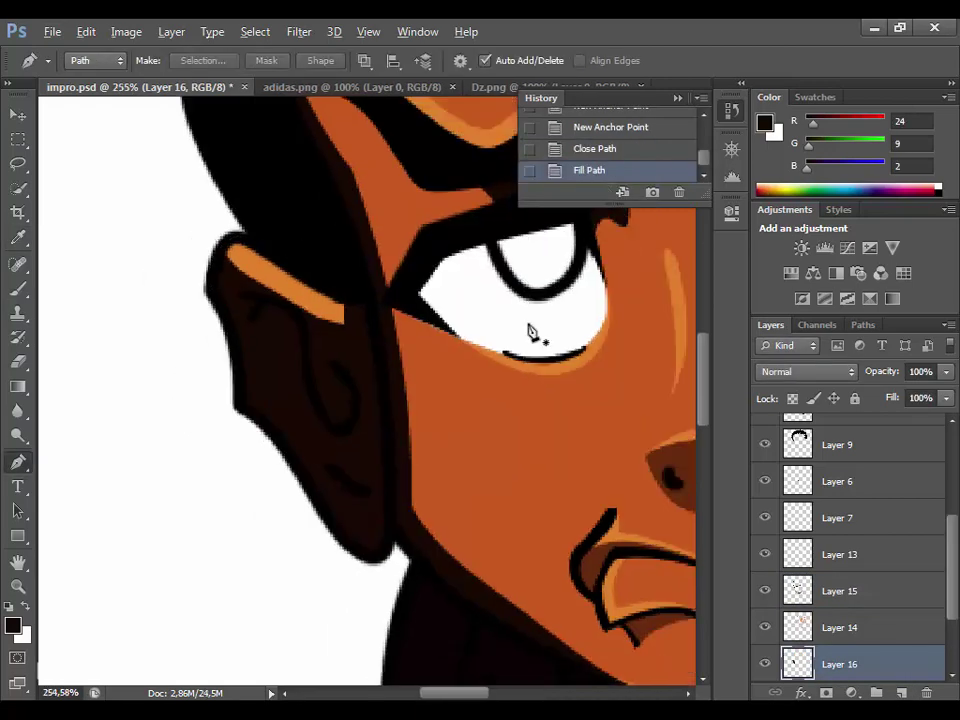
Trace the other ear's outline along its fold.
{"action": "scroll", "coordinate": [378, 420], "scroll_direction": "down", "scroll_amount": 8}
{"action": "scroll", "coordinate": [520, 370], "scroll_direction": "up", "scroll_amount": 1}
{"action": "scroll", "coordinate": [588, 447], "scroll_direction": "up", "scroll_amount": 4}
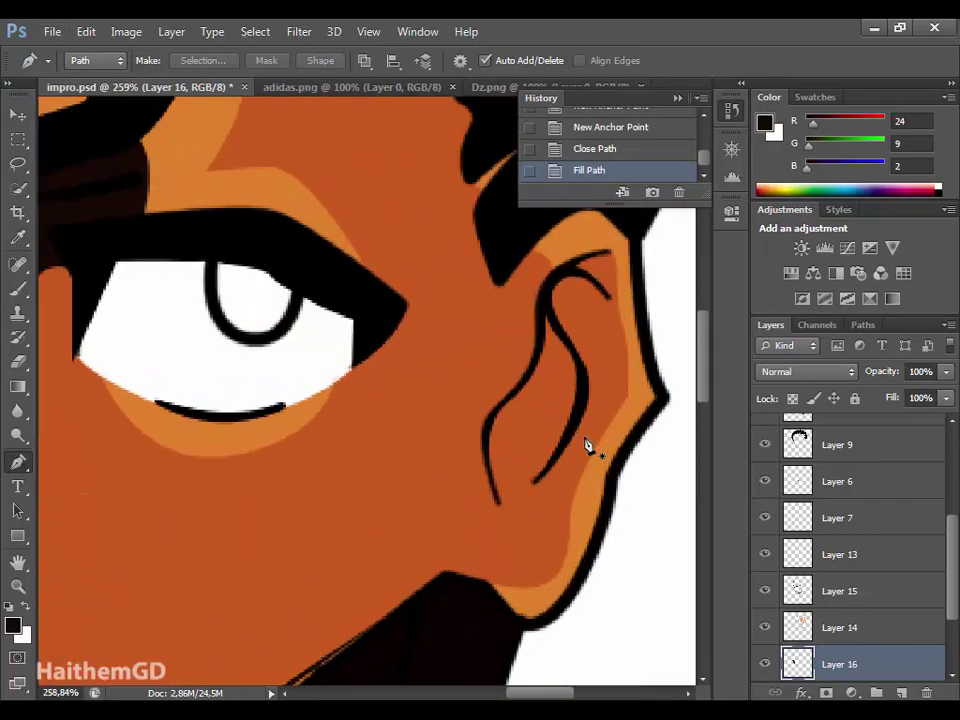
{"action": "scroll", "coordinate": [600, 272], "scroll_direction": "up", "scroll_amount": 1}
{"action": "left_click", "coordinate": [615, 263]}
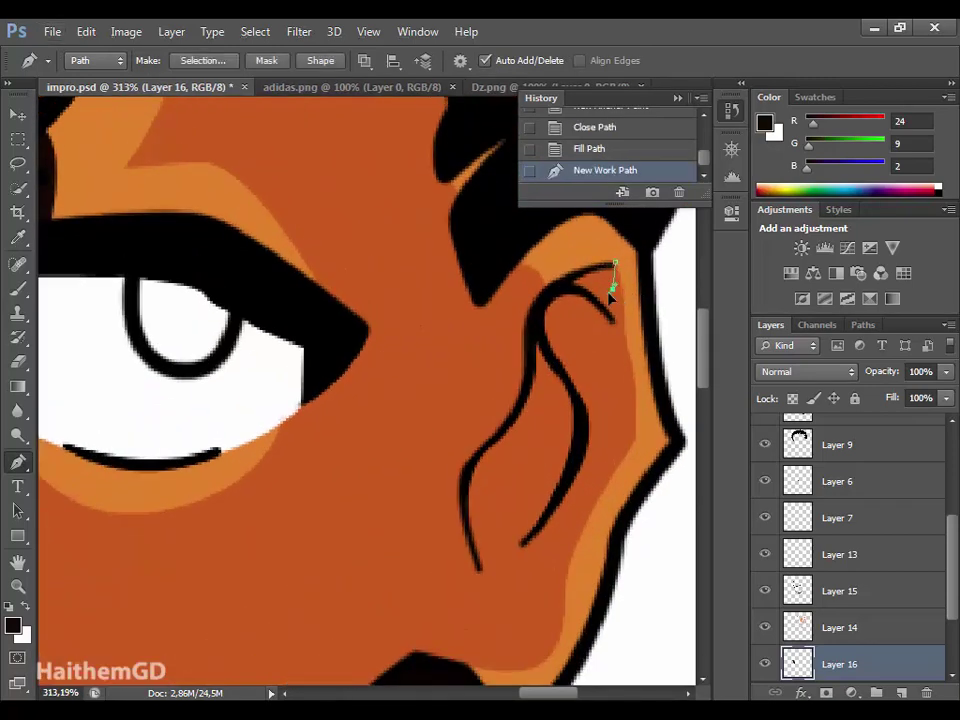
{"action": "left_click", "coordinate": [610, 296]}
{"action": "left_click", "coordinate": [573, 292]}
{"action": "left_click_drag", "start_coordinate": [583, 370], "coordinate": [610, 412]}
Continue the ear outline down around the lobe and close the path.
{"action": "scroll", "coordinate": [607, 430], "scroll_direction": "down", "scroll_amount": 1}
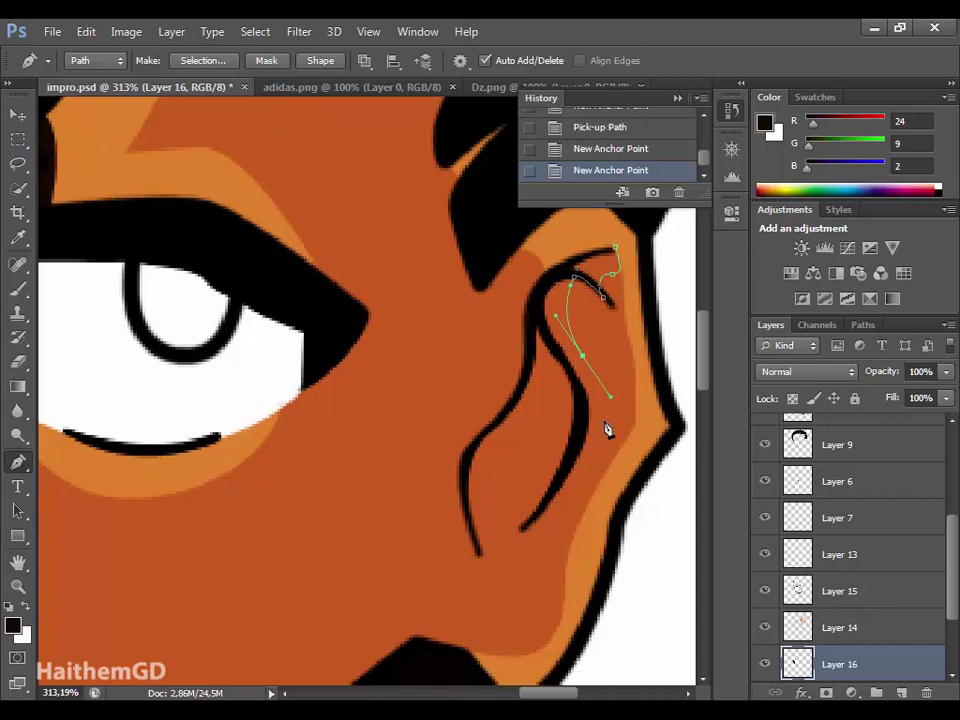
{"action": "scroll", "coordinate": [607, 430], "scroll_direction": "down", "scroll_amount": 2}
{"action": "left_click", "coordinate": [548, 344]}
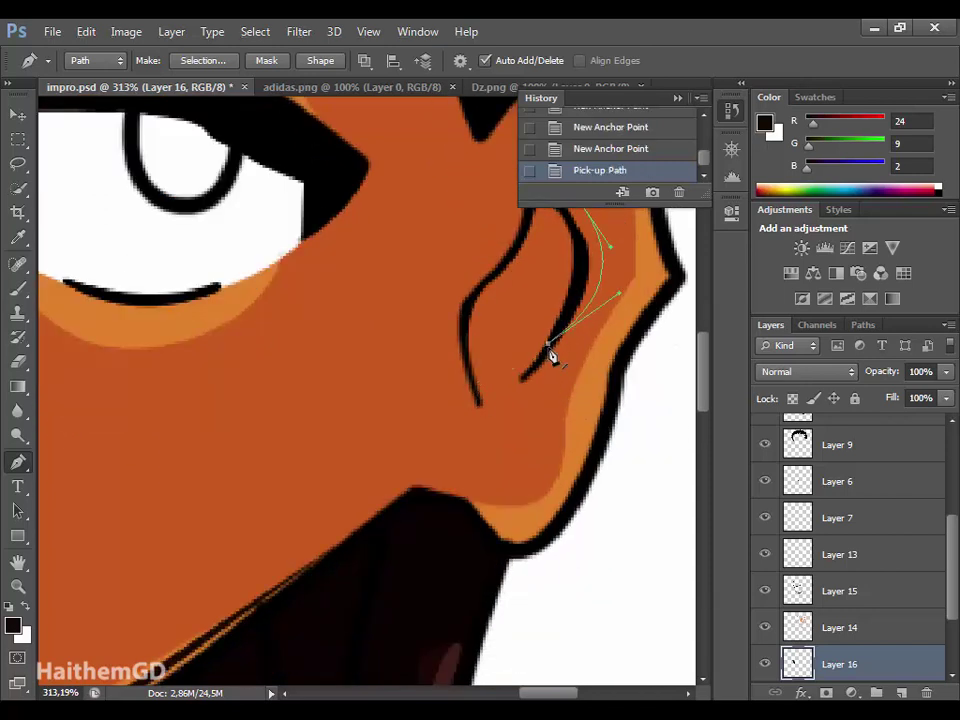
{"action": "left_click", "coordinate": [520, 382]}
{"action": "mouse_move", "coordinate": [518, 420]}
{"action": "left_mouse_down"}
{"action": "mouse_move", "coordinate": [544, 475]}
{"action": "mouse_move", "coordinate": [486, 505]}
{"action": "left_mouse_up"}
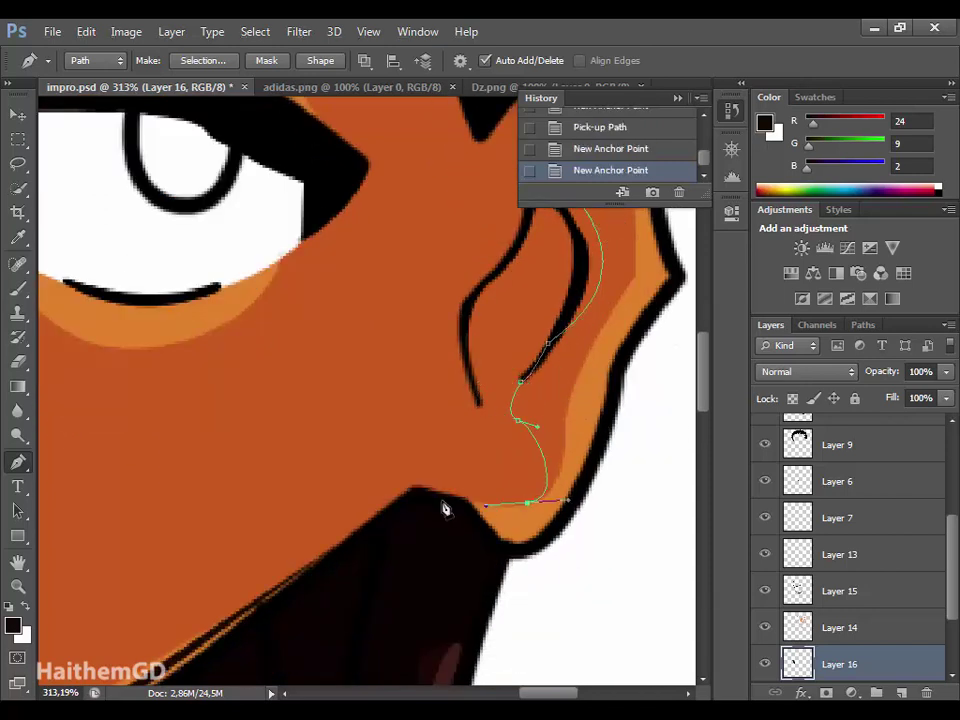
{"action": "left_click", "coordinate": [440, 497]}
{"action": "scroll", "coordinate": [468, 280], "scroll_direction": "up", "scroll_amount": 3}
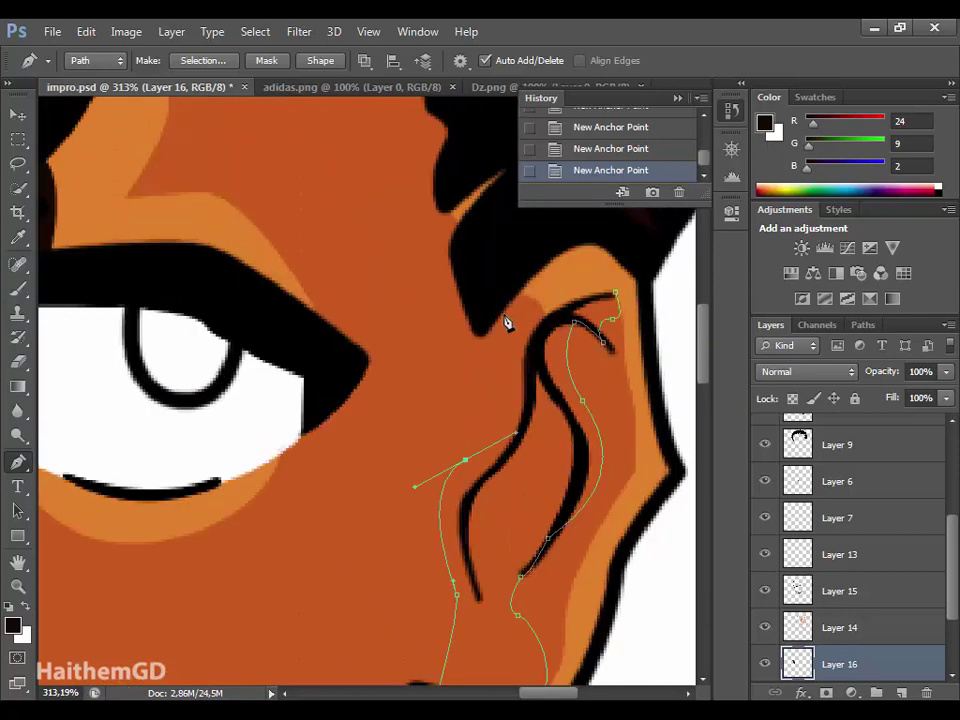
{"action": "scroll", "coordinate": [507, 321], "scroll_direction": "right", "scroll_amount": 3}
{"action": "left_click", "coordinate": [386, 293]}
Fill the closed inner-ear path with the dark foreground colour.
{"action": "scroll", "coordinate": [317, 589], "scroll_direction": "down", "scroll_amount": 3}
{"action": "scroll", "coordinate": [165, 497], "scroll_direction": "up", "scroll_amount": 2}
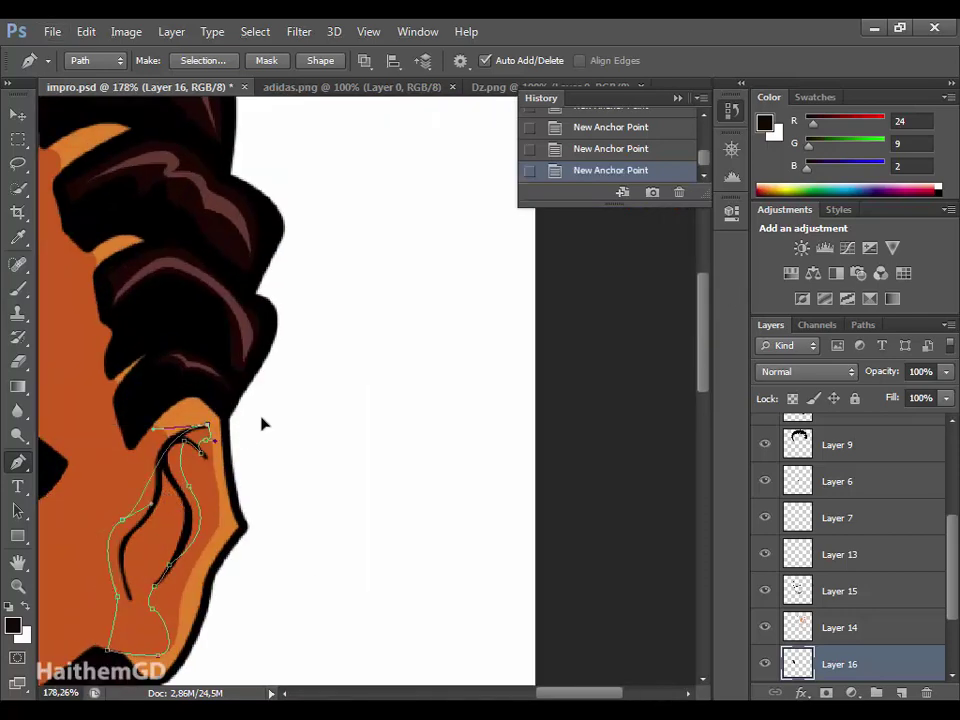
{"action": "left_click", "coordinate": [207, 426]}
{"action": "right_click", "coordinate": [180, 464]}
{"action": "left_click", "coordinate": [214, 141]}
{"action": "left_click", "coordinate": [602, 186]}
{"action": "scroll", "coordinate": [348, 426], "scroll_direction": "down", "scroll_amount": 5}
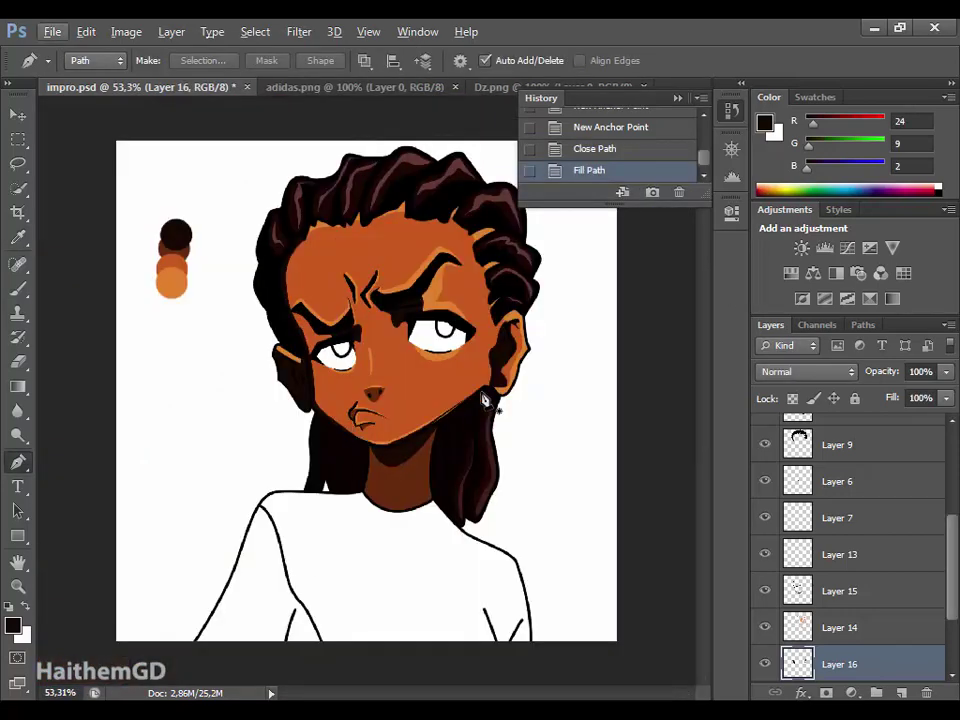
{"action": "scroll", "coordinate": [484, 400], "scroll_direction": "up", "scroll_amount": 2}
{"action": "scroll", "coordinate": [536, 356], "scroll_direction": "up", "scroll_amount": 3}
{"action": "scroll", "coordinate": [530, 320], "scroll_direction": "up", "scroll_amount": 2}
{"action": "left_click", "coordinate": [520, 289]}
Close the inner-ear shape and fill it on a new layer.
{"action": "left_click_drag", "start_coordinate": [519, 375], "coordinate": [486, 401]}
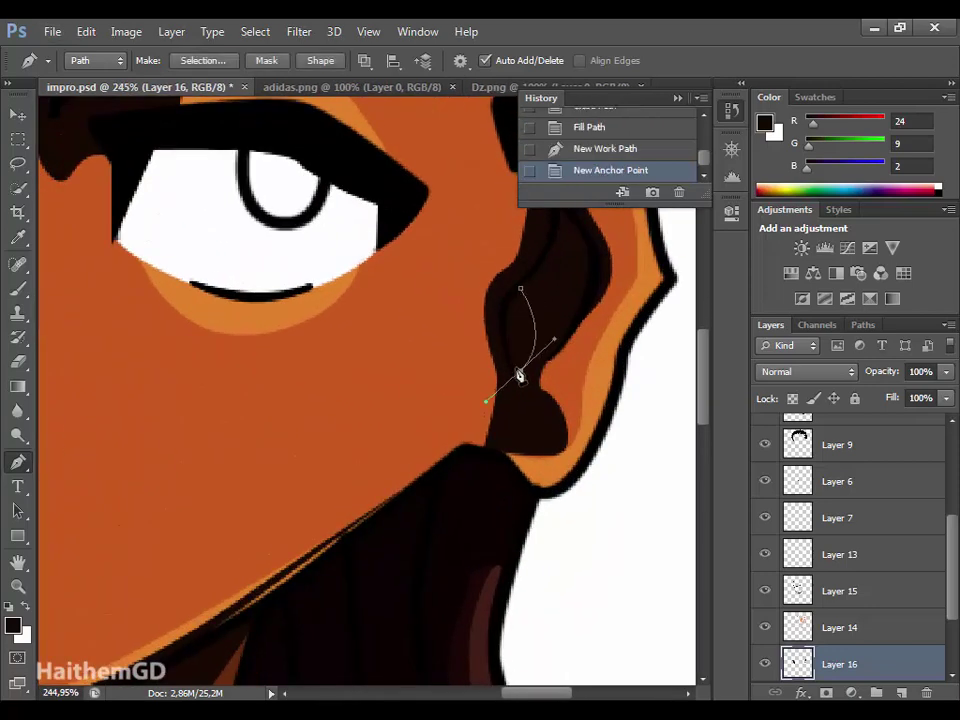
{"action": "left_click", "coordinate": [519, 375]}
{"action": "left_click", "coordinate": [520, 289]}
{"action": "scroll", "coordinate": [450, 520], "scroll_direction": "down", "scroll_amount": 1}
{"action": "left_click", "coordinate": [897, 690]}
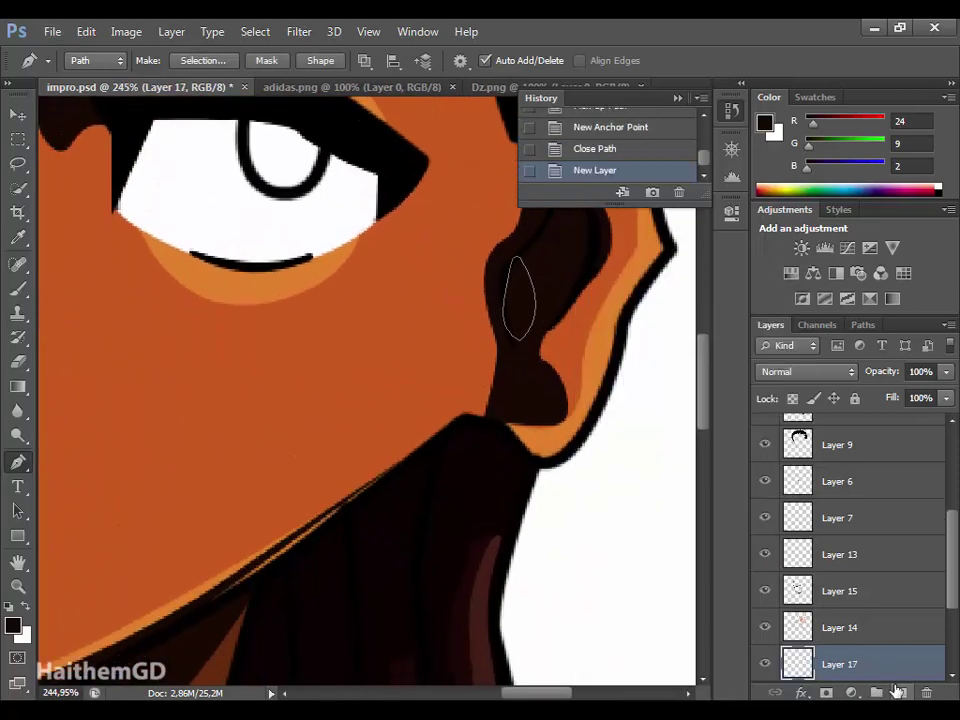
{"action": "right_click", "coordinate": [632, 497]}
{"action": "left_click", "coordinate": [664, 197]}
{"action": "key", "text": "Return"}
Give Layer 16's ear shadow a dark brown Color Overlay (#2c1206).
{"action": "left_click", "coordinate": [800, 627]}
{"action": "double_click", "coordinate": [800, 627]}
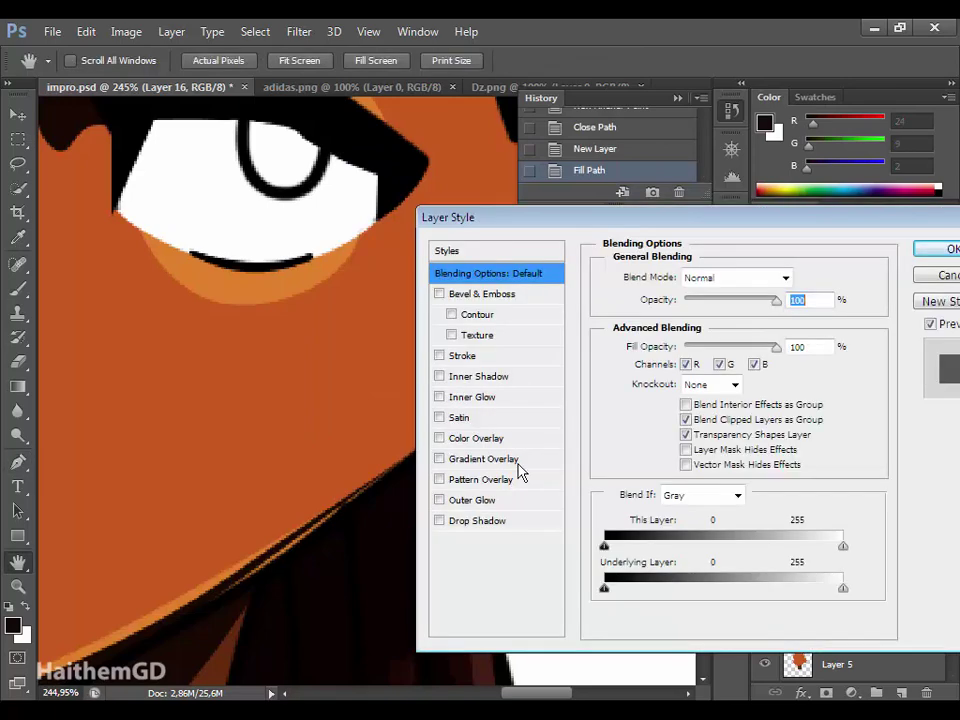
{"action": "left_click", "coordinate": [476, 438]}
{"action": "left_click", "coordinate": [802, 277]}
{"action": "left_click", "coordinate": [421, 594]}
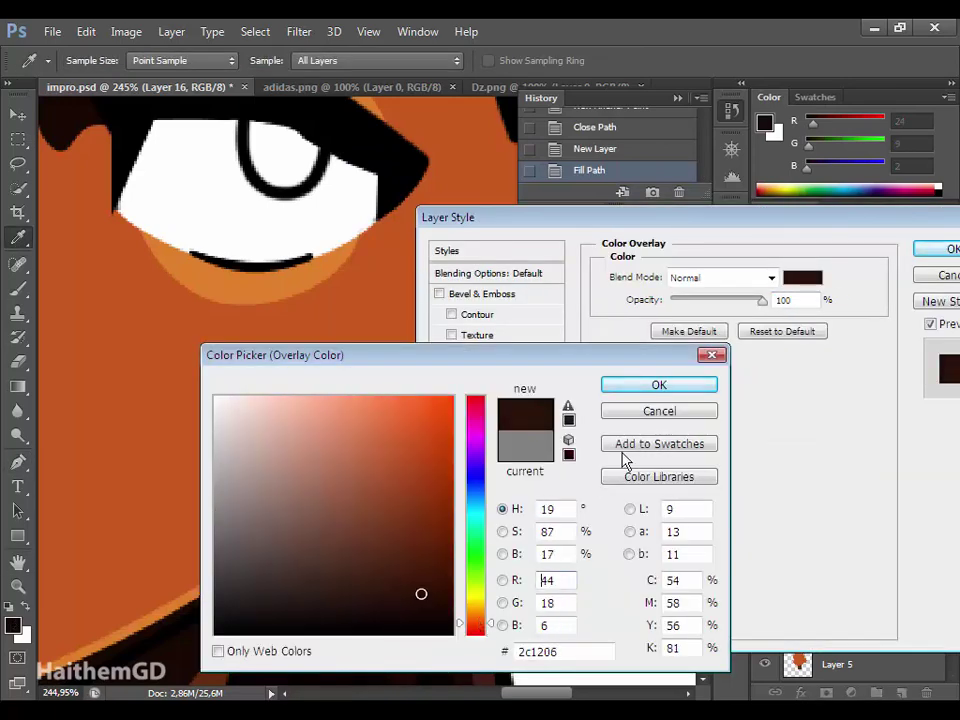
{"action": "left_click", "coordinate": [658, 378]}
{"action": "left_click", "coordinate": [943, 249]}
{"action": "right_click", "coordinate": [800, 627]}
{"action": "left_click", "coordinate": [617, 392]}
Draw a teardrop shape inside the ear and fill it on Layer 17.
{"action": "key", "text": "v"}
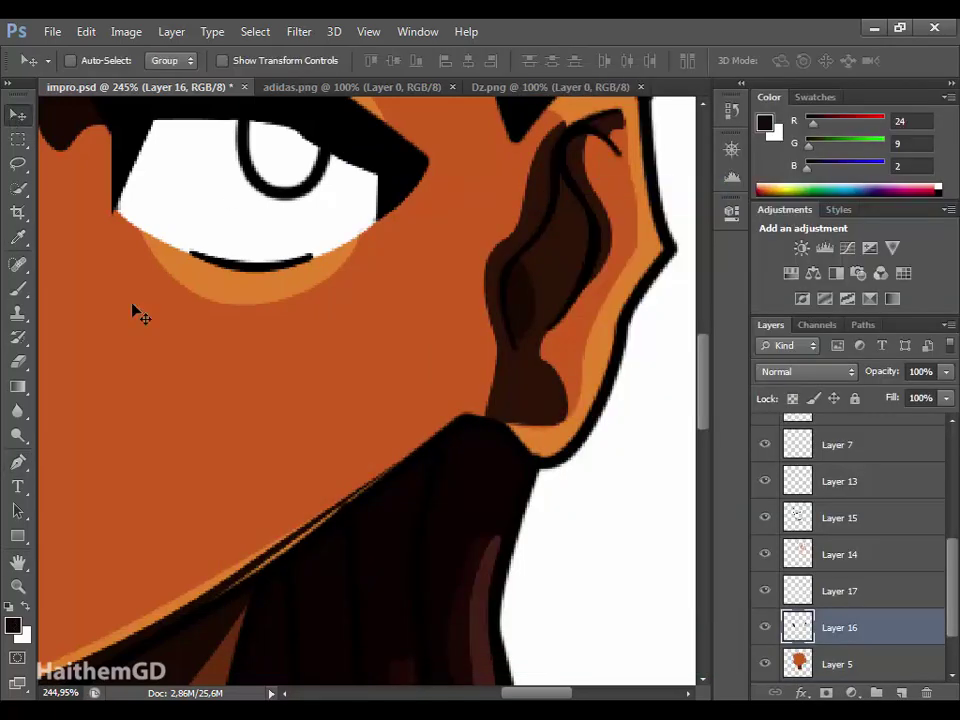
{"action": "scroll", "coordinate": [378, 448], "scroll_direction": "down", "scroll_amount": 5}
{"action": "scroll", "coordinate": [378, 448], "scroll_direction": "up", "scroll_amount": 3}
{"action": "key", "text": "p"}
{"action": "scroll", "coordinate": [253, 392], "scroll_direction": "up", "scroll_amount": 3}
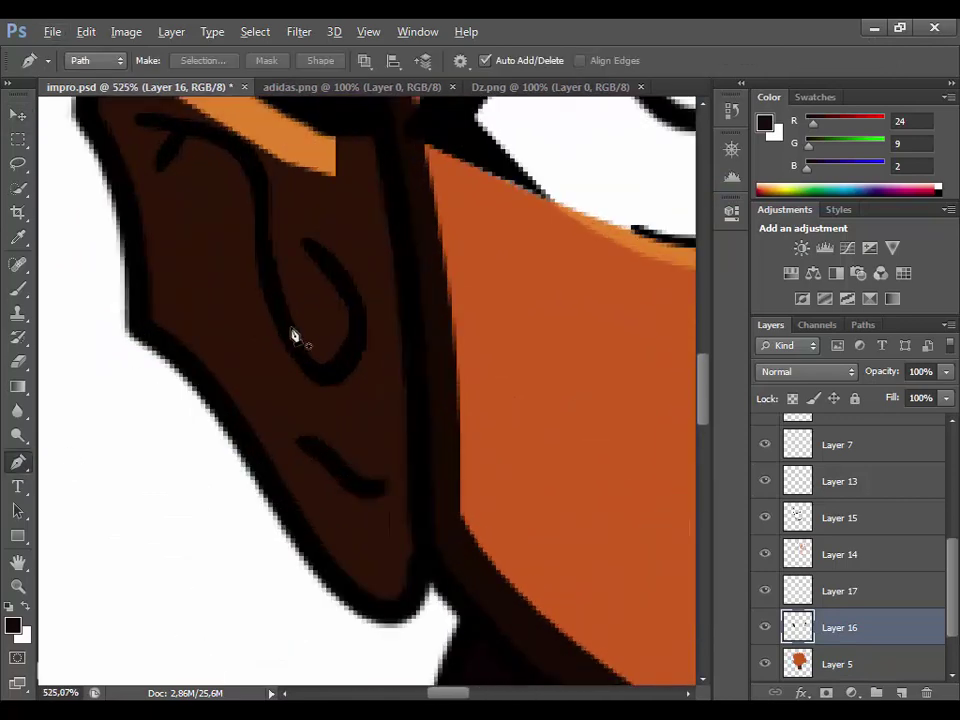
{"action": "scroll", "coordinate": [293, 336], "scroll_direction": "up", "scroll_amount": 2}
{"action": "left_click", "coordinate": [306, 228]}
{"action": "left_click_drag", "start_coordinate": [306, 362], "coordinate": [342, 405]}
{"action": "left_click", "coordinate": [306, 228]}
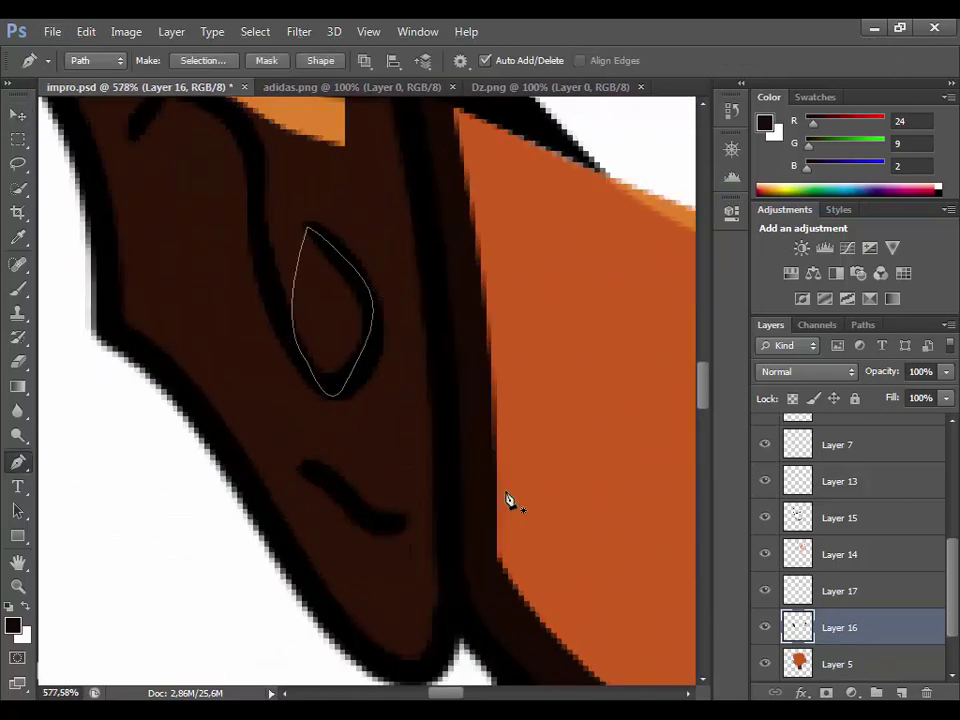
{"action": "left_click", "coordinate": [787, 597]}
{"action": "right_click", "coordinate": [516, 268]}
{"action": "left_click", "coordinate": [600, 189]}
{"action": "scroll", "coordinate": [408, 410], "scroll_direction": "down", "scroll_amount": 6}
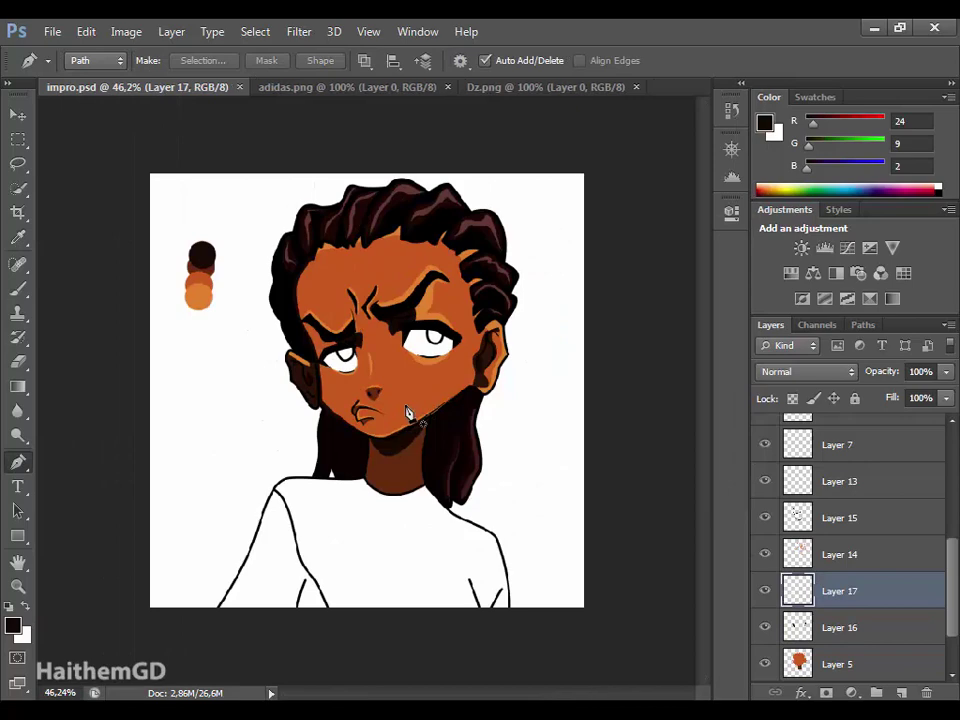
{"action": "scroll", "coordinate": [850, 530], "scroll_direction": "up", "scroll_amount": 2}
{"action": "scroll", "coordinate": [850, 525], "scroll_direction": "up", "scroll_amount": 3}
On a new layer above Layer 8, set up a pure black (#000000) brush.
{"action": "left_click", "coordinate": [840, 467]}
{"action": "key", "text": "ctrl+shift+alt+n"}
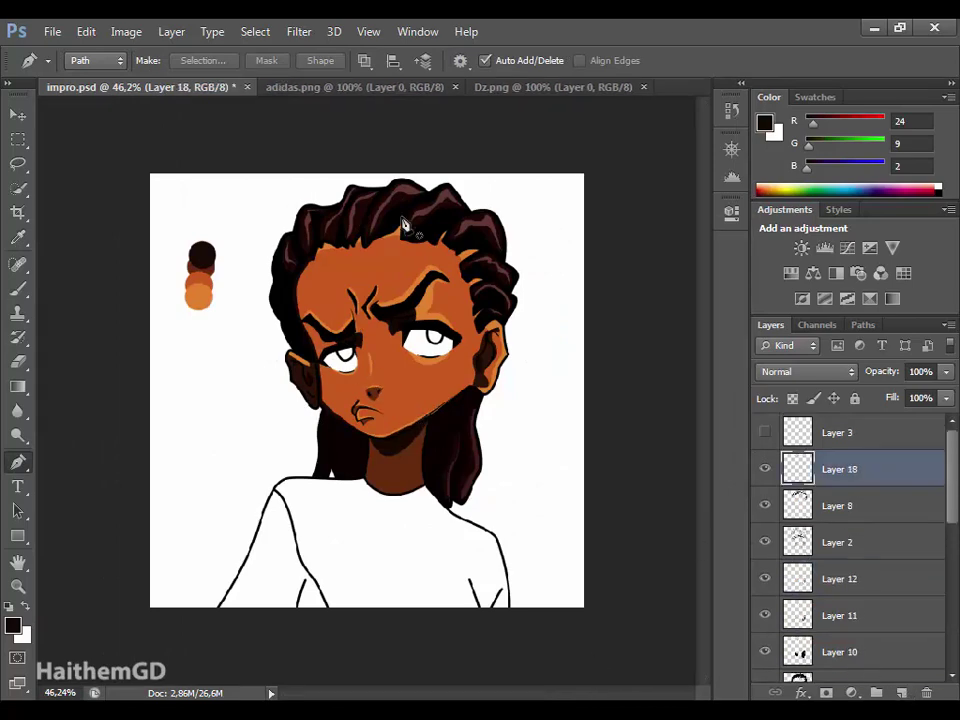
{"action": "scroll", "coordinate": [310, 357], "scroll_direction": "up", "scroll_amount": 4}
{"action": "scroll", "coordinate": [310, 357], "scroll_direction": "up", "scroll_amount": 1}
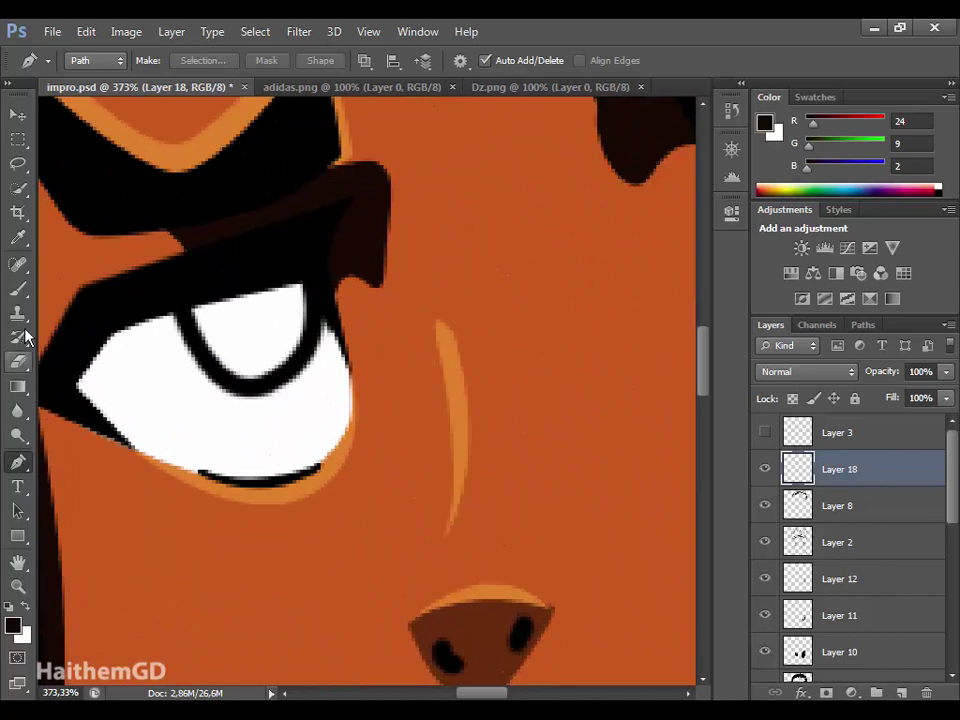
{"action": "left_click", "coordinate": [18, 289]}
{"action": "left_click", "coordinate": [77, 60]}
{"action": "key", "text": "bracketleft"}
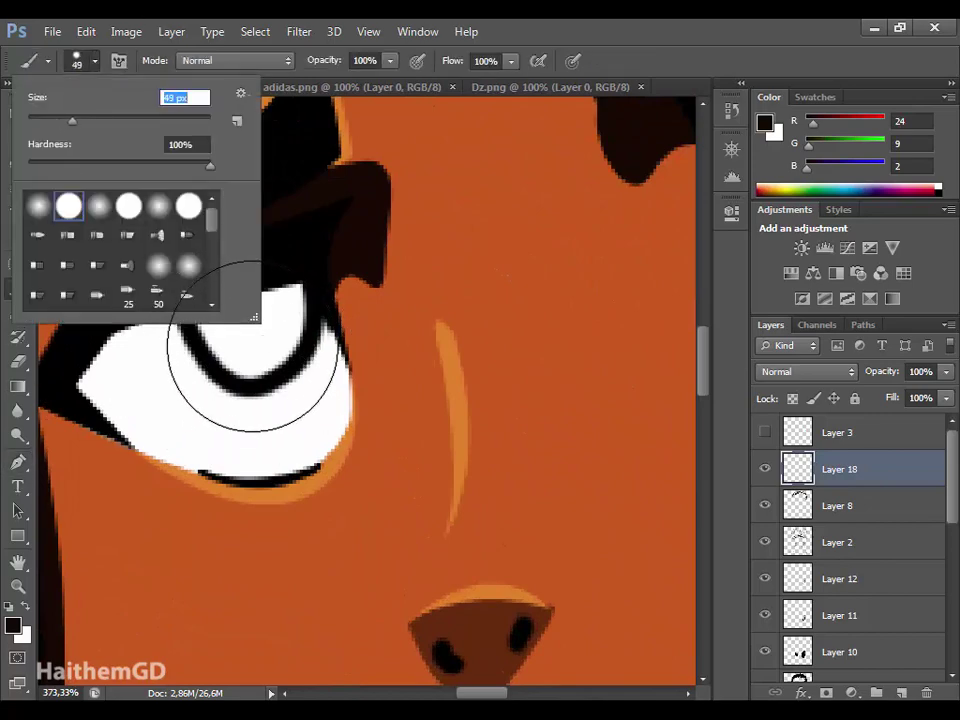
{"action": "left_click", "coordinate": [13, 625]}
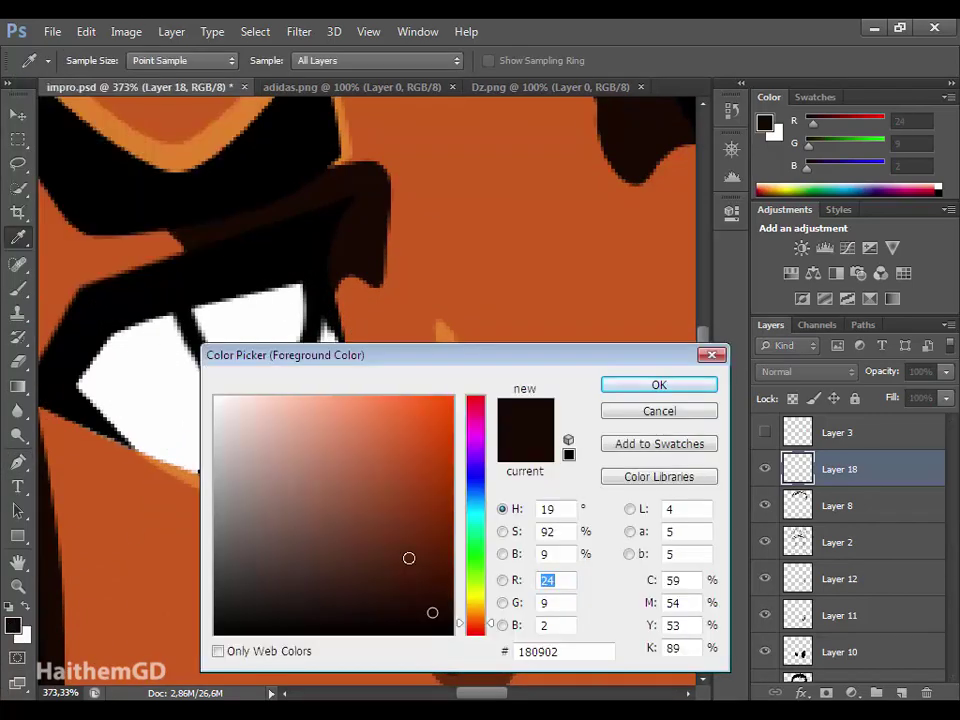
{"action": "left_click", "coordinate": [452, 628]}
{"action": "left_click", "coordinate": [658, 386]}
Paint the black pupils with a 50 px brush and zoom out to the whole face.
{"action": "left_click_drag", "start_coordinate": [251, 364], "coordinate": [300, 370]}
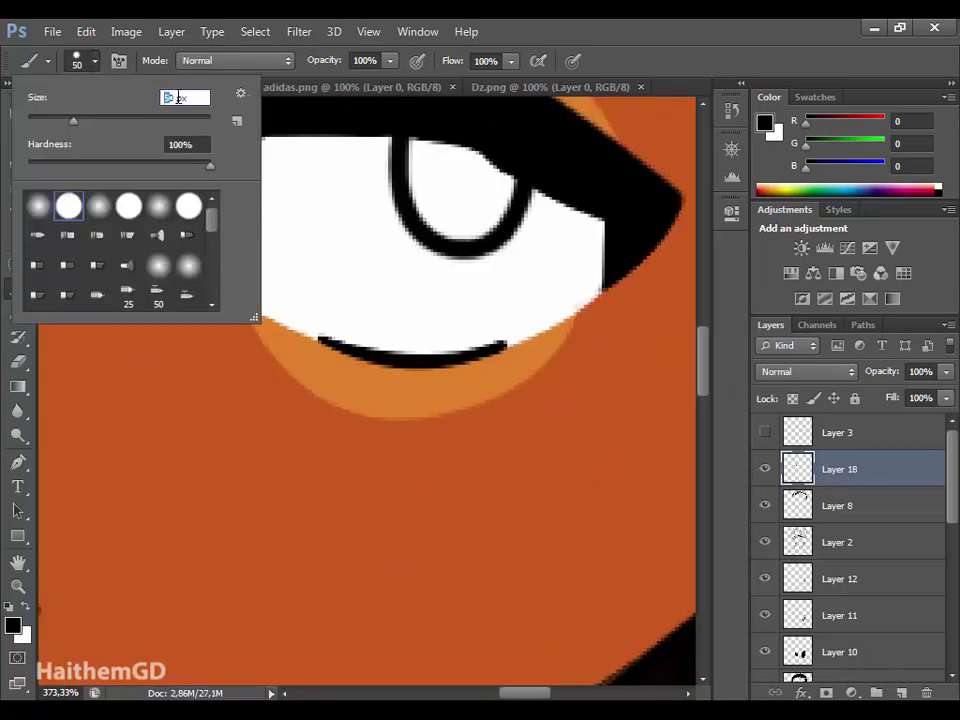
{"action": "type", "text": "47"}
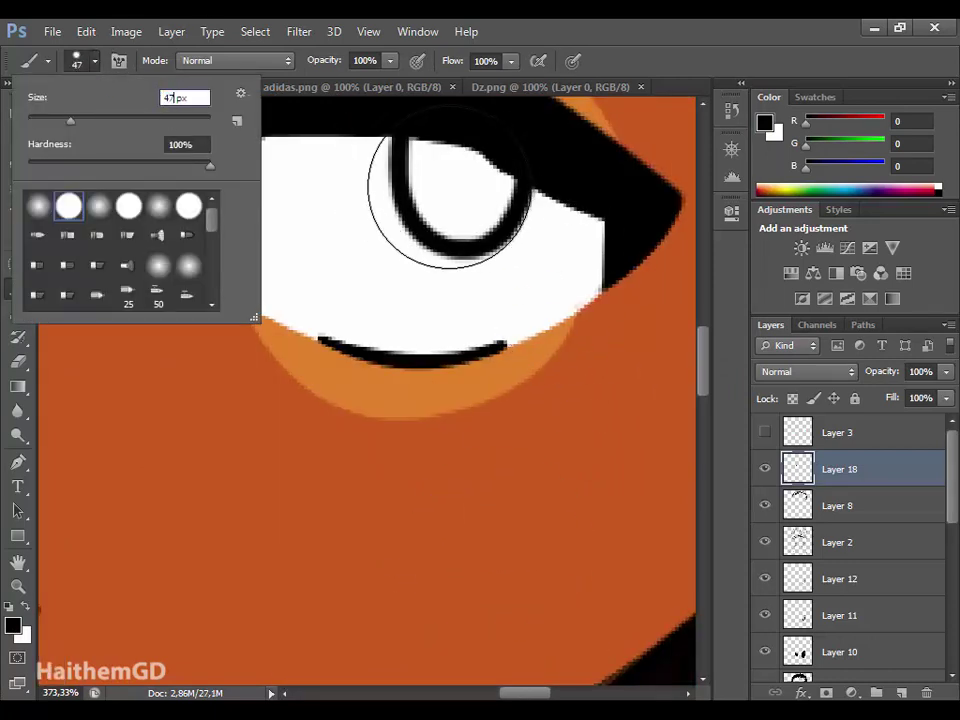
{"action": "type", "text": "50"}
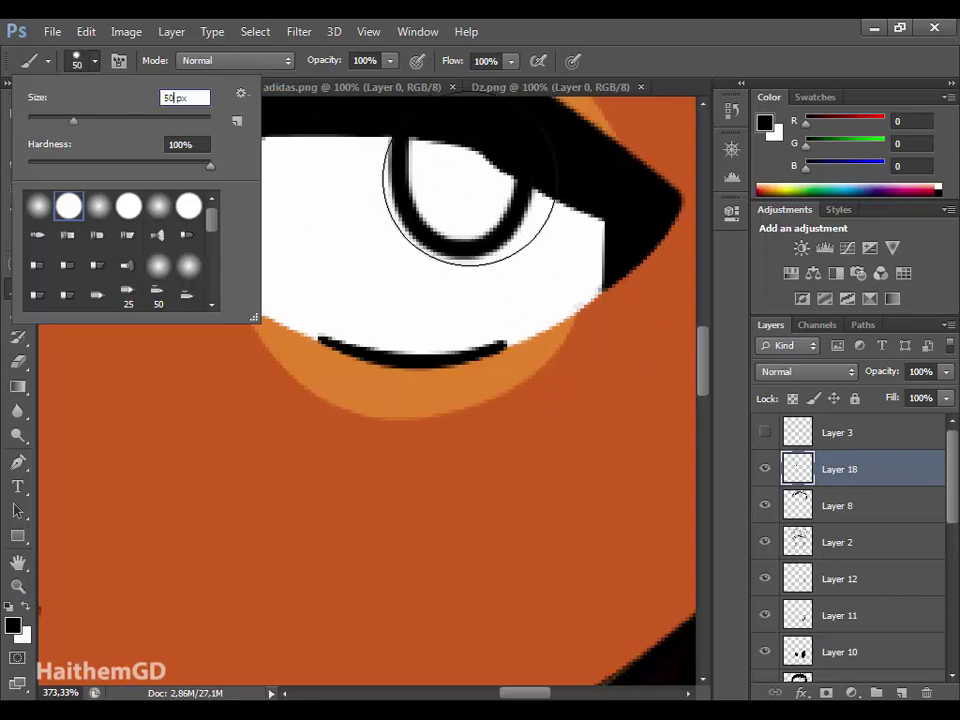
{"action": "key", "text": "Return"}
{"action": "key", "text": "ctrl+0"}
{"action": "scroll", "coordinate": [389, 432], "scroll_direction": "down", "scroll_amount": 2}
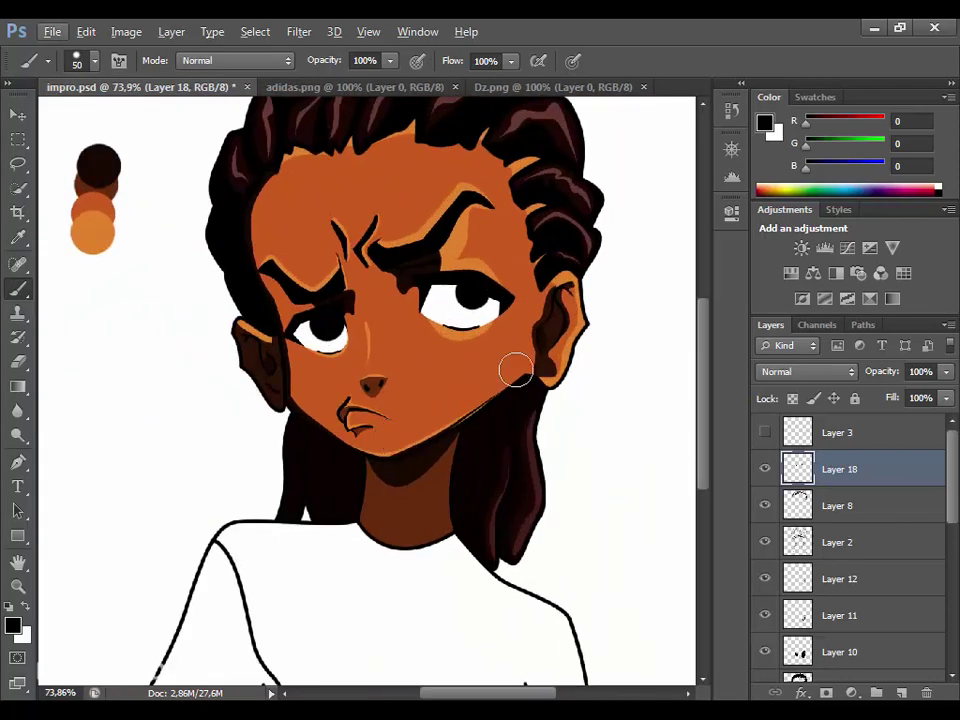
{"action": "scroll", "coordinate": [516, 370], "scroll_direction": "up", "scroll_amount": 1}
{"action": "scroll", "coordinate": [516, 370], "scroll_direction": "up", "scroll_amount": 4}
Check Layer 13 by toggling its visibility, then add empty Layer 19.
{"action": "scroll", "coordinate": [799, 627], "scroll_direction": "down", "scroll_amount": 3}
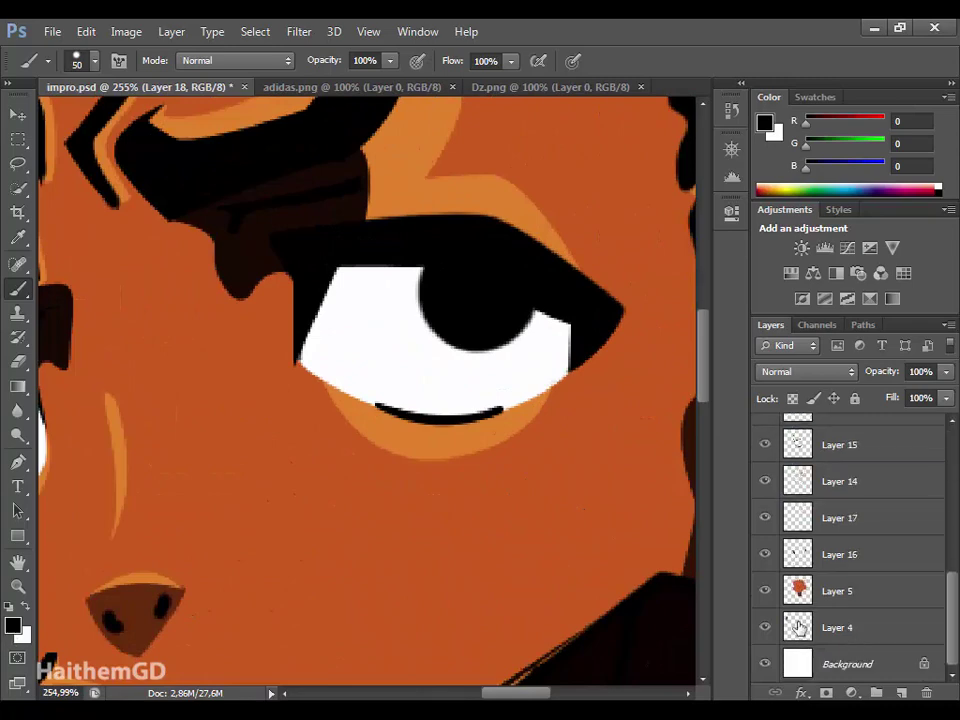
{"action": "scroll", "coordinate": [799, 627], "scroll_direction": "up", "scroll_amount": 3}
{"action": "scroll", "coordinate": [770, 640], "scroll_direction": "down", "scroll_amount": 3}
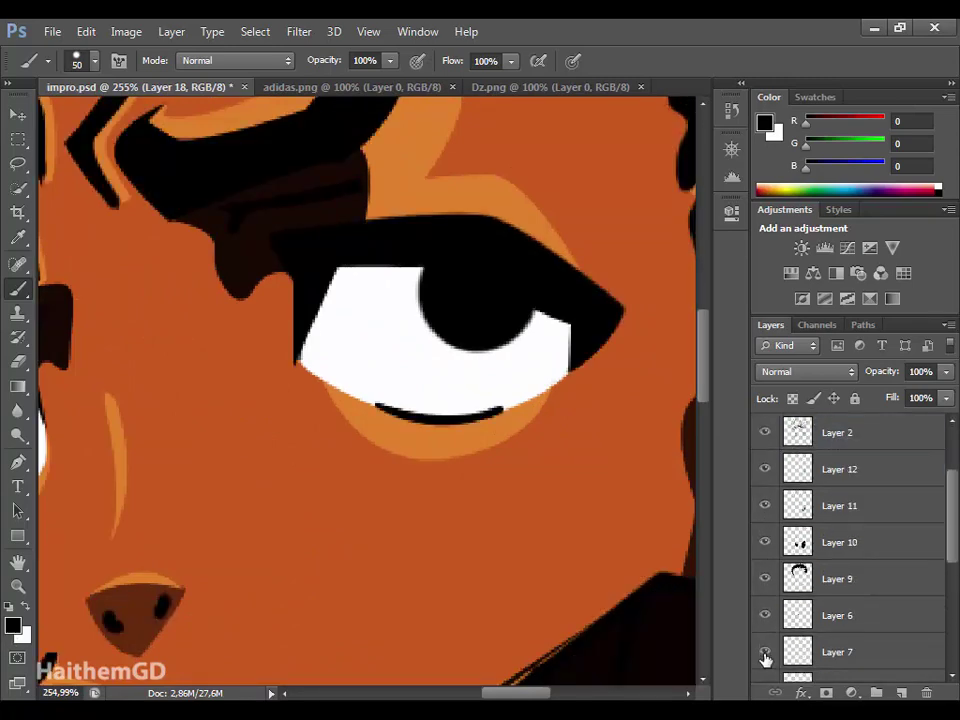
{"action": "left_click", "coordinate": [765, 652]}
{"action": "left_click", "coordinate": [838, 652]}
{"action": "key", "text": "ctrl+shift+alt+n"}
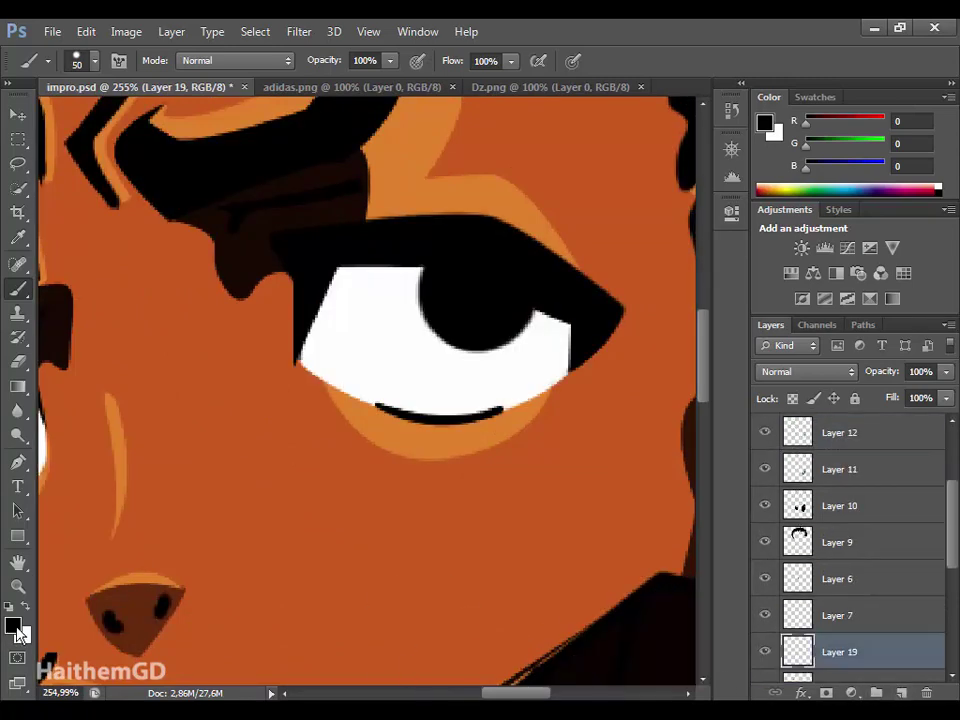
Set the foreground colour to light grey (R 172, G 172, B 172).
{"action": "key", "text": "x"}
{"action": "key", "text": "i"}
{"action": "left_click", "coordinate": [12, 625]}
{"action": "left_click", "coordinate": [217, 475]}
{"action": "key", "text": "Return"}
{"action": "key", "text": "p"}
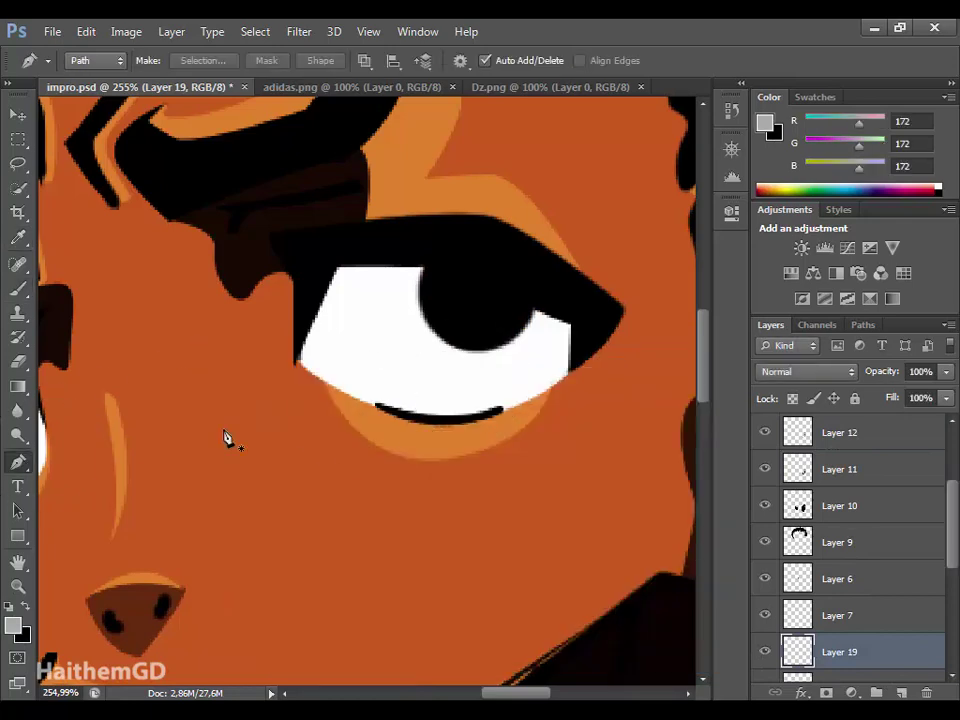
Draw the lid shadow path over the first eye white and fill it grey.
{"action": "scroll", "coordinate": [420, 340], "scroll_direction": "up", "scroll_amount": 3}
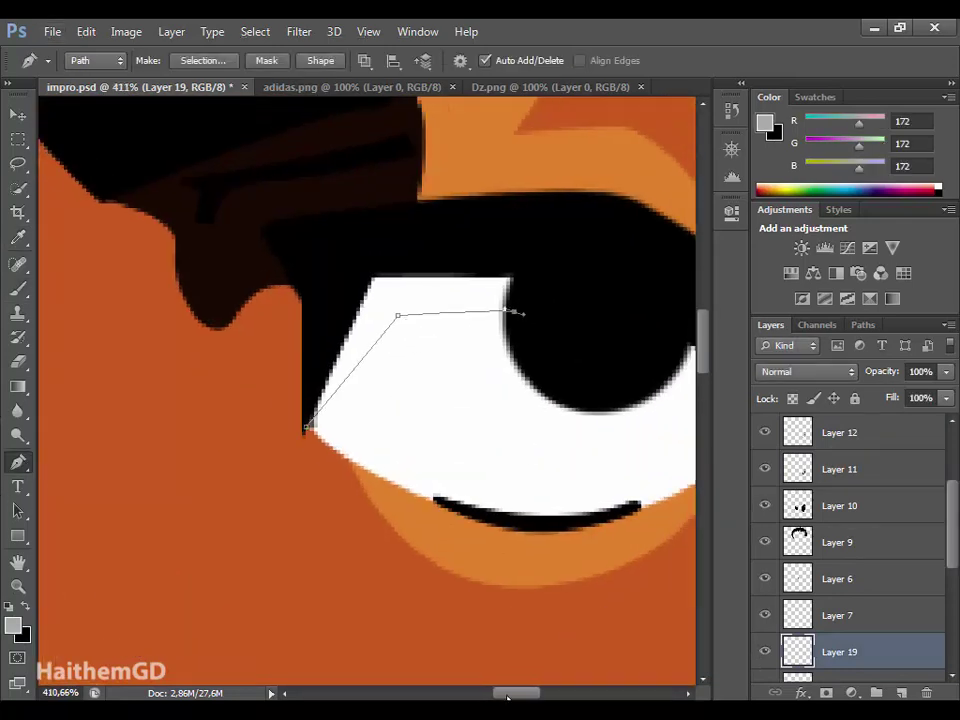
{"action": "scroll", "coordinate": [474, 494], "scroll_direction": "right", "scroll_amount": 5}
{"action": "left_click_drag", "start_coordinate": [524, 434], "coordinate": [529, 522]}
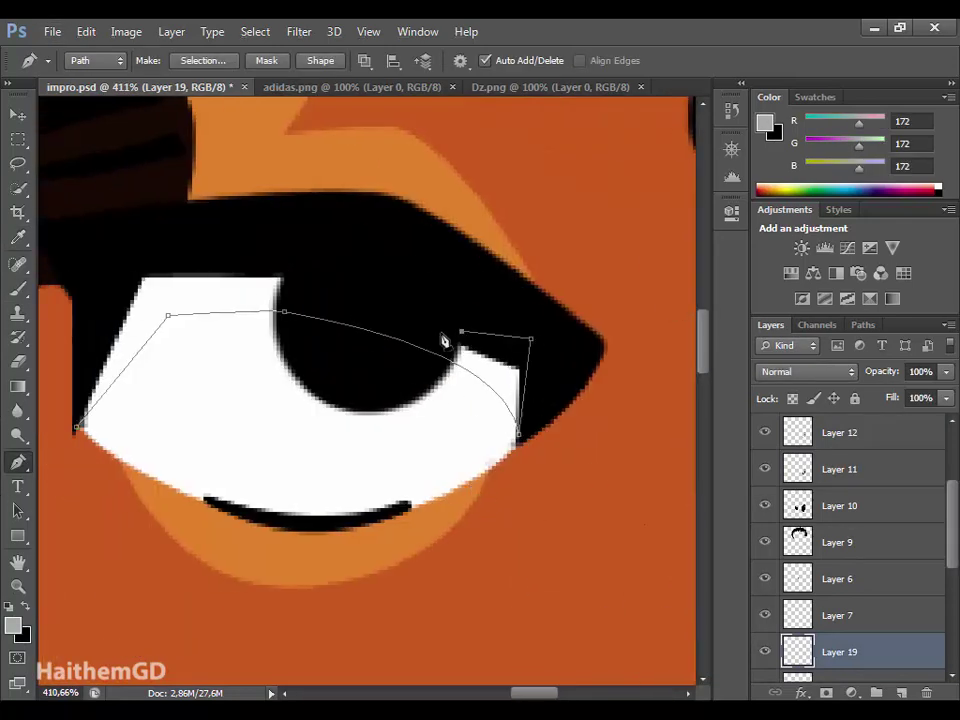
{"action": "left_click", "coordinate": [80, 430]}
{"action": "right_click", "coordinate": [225, 262]}
{"action": "left_click", "coordinate": [321, 375]}
{"action": "left_click", "coordinate": [594, 189]}
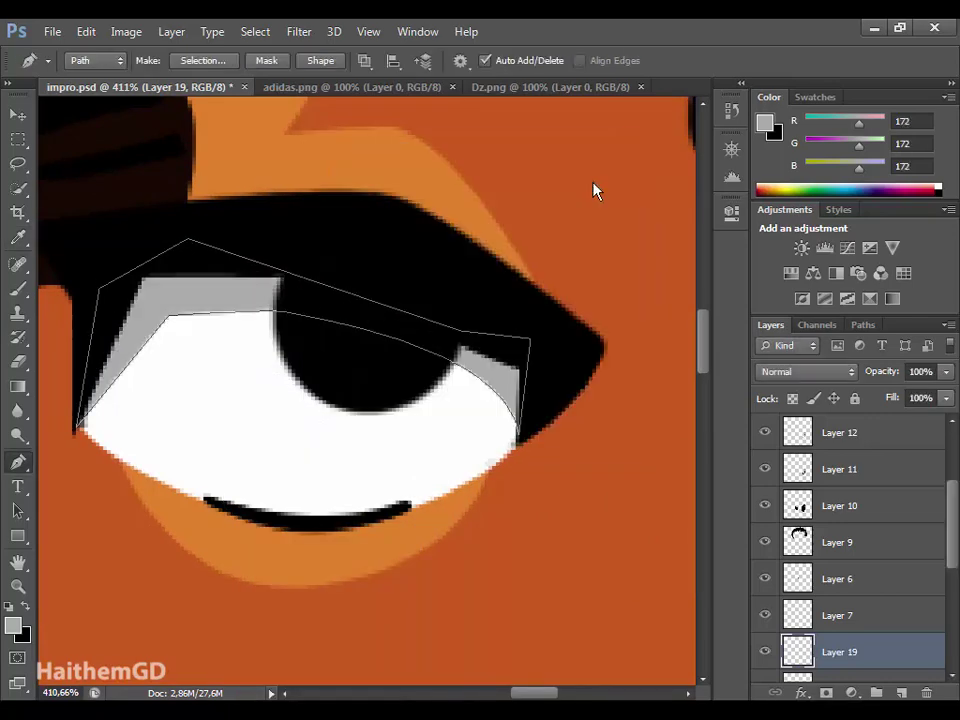
{"action": "key", "text": "Escape"}
Draw the other eye's lid shadow path and fill it grey.
{"action": "scroll", "coordinate": [507, 665], "scroll_direction": "left", "scroll_amount": 4}
{"action": "scroll", "coordinate": [400, 600], "scroll_direction": "up", "scroll_amount": 2}
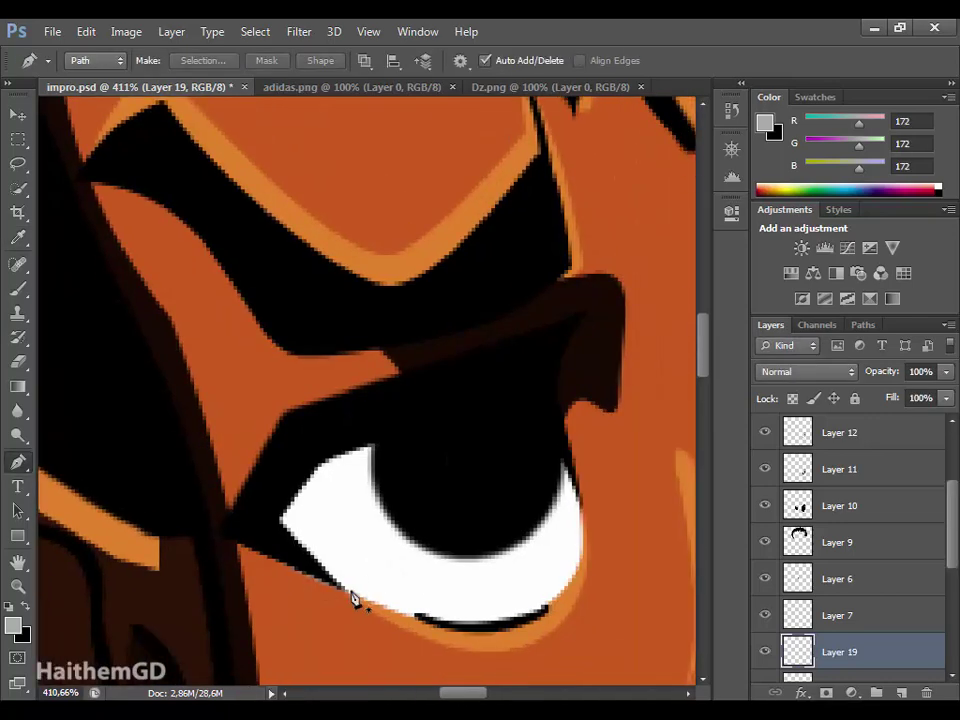
{"action": "left_click", "coordinate": [350, 588]}
{"action": "left_click", "coordinate": [301, 513]}
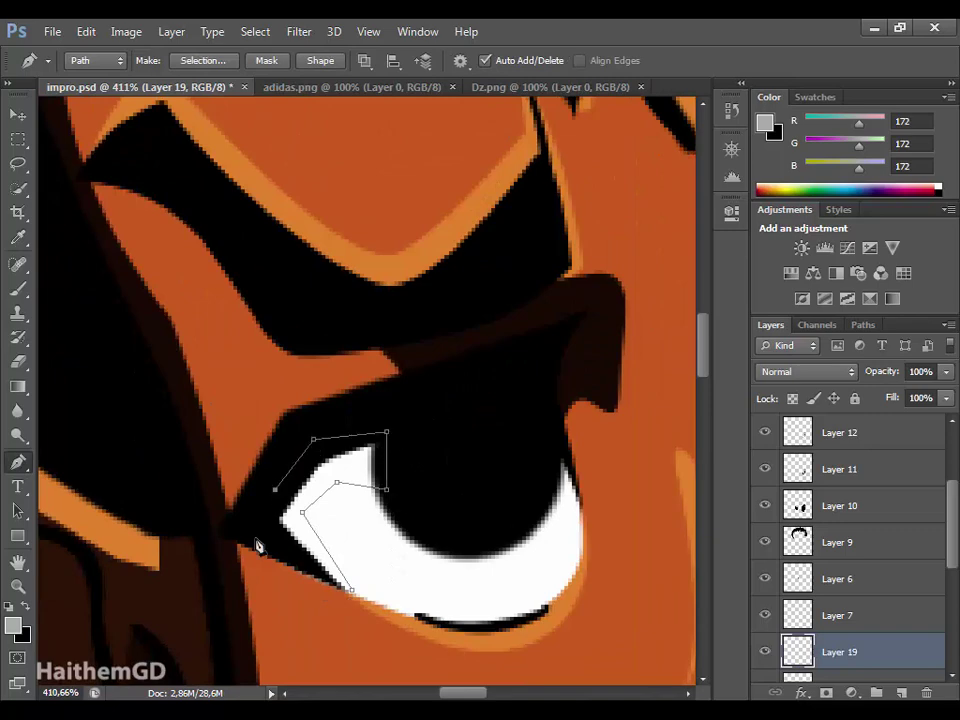
{"action": "right_click", "coordinate": [356, 597]}
{"action": "left_click", "coordinate": [426, 212]}
{"action": "key", "text": "Return"}
{"action": "scroll", "coordinate": [606, 191], "scroll_direction": "down", "scroll_amount": 5}
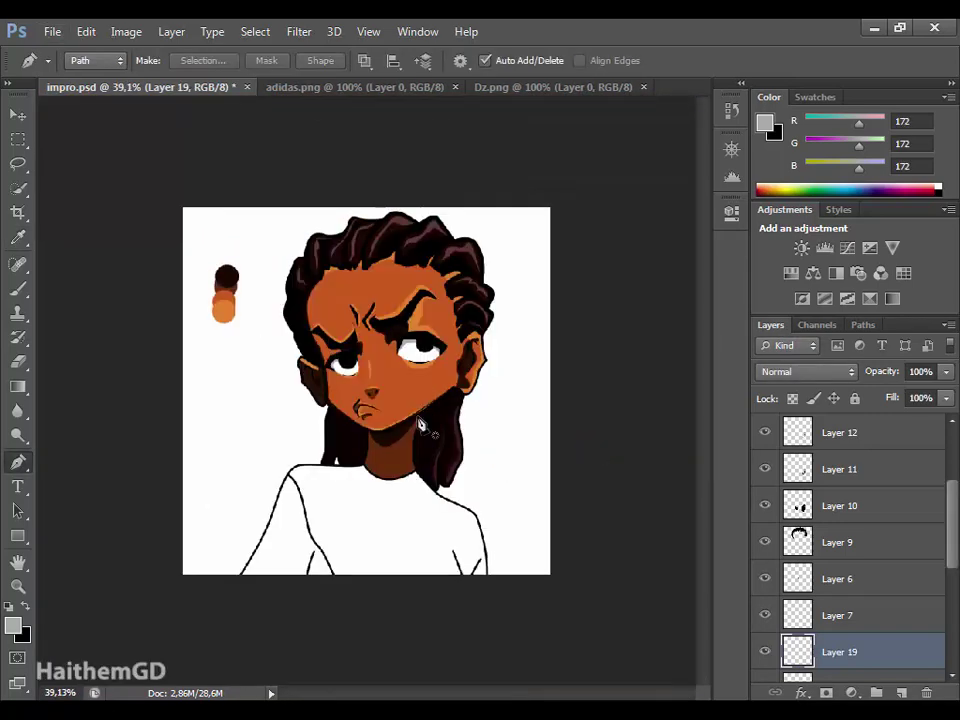
{"action": "scroll", "coordinate": [471, 333], "scroll_direction": "up", "scroll_amount": 4}
{"action": "scroll", "coordinate": [470, 333], "scroll_direction": "up", "scroll_amount": 3}
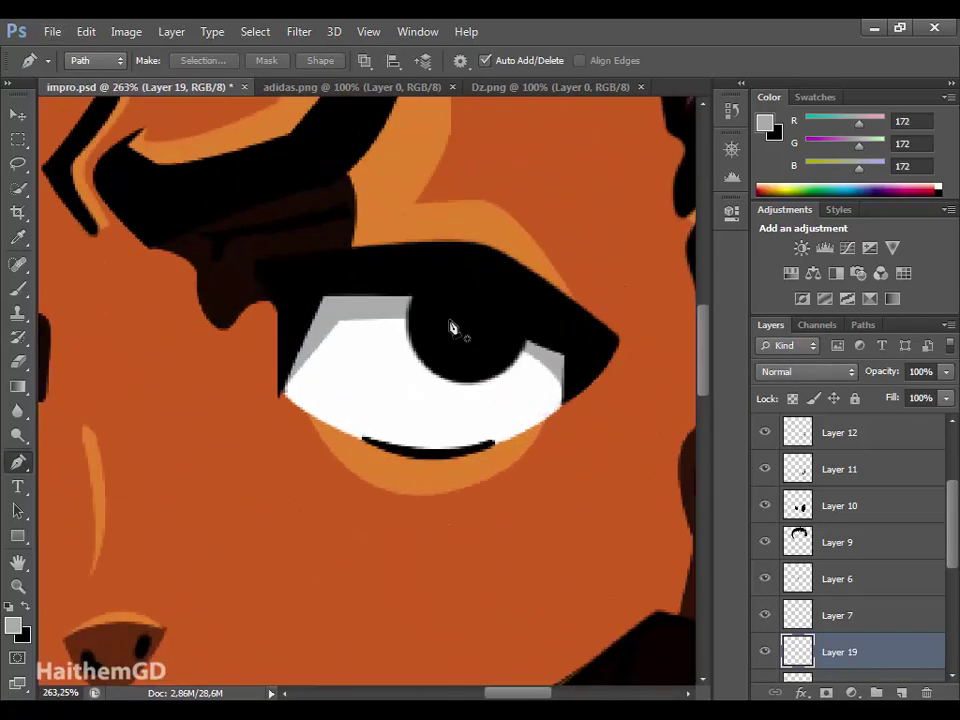
{"action": "scroll", "coordinate": [450, 326], "scroll_direction": "up", "scroll_amount": 3}
{"action": "scroll", "coordinate": [418, 328], "scroll_direction": "up", "scroll_amount": 1}
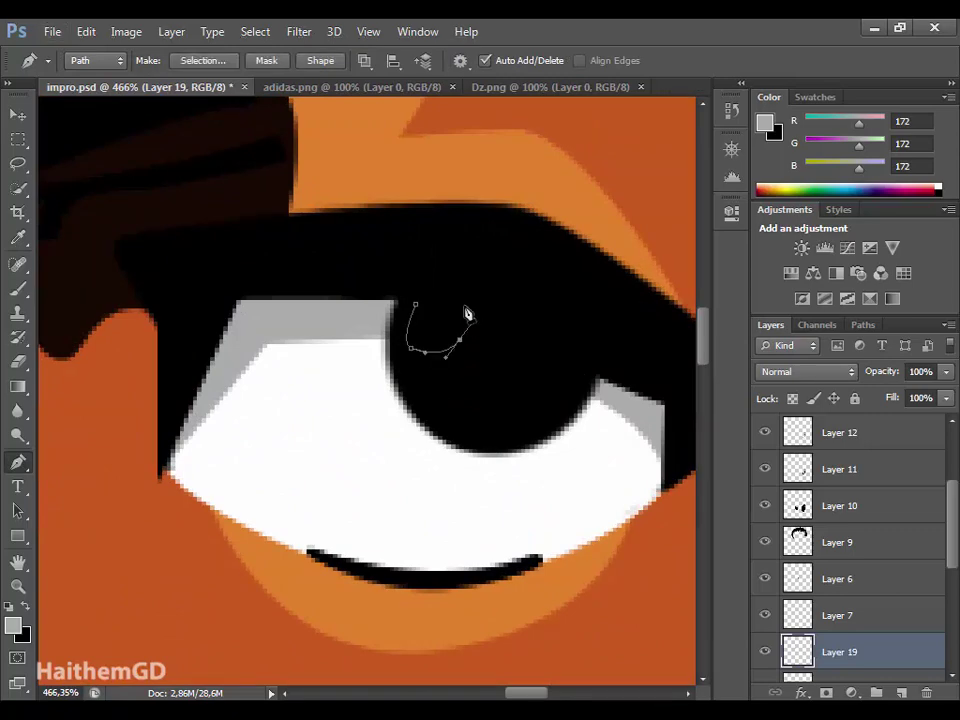
Fill the highlight path with white on a new layer to make the pupil catchlight.
{"action": "left_click", "coordinate": [901, 692]}
{"action": "left_click", "coordinate": [13, 625]}
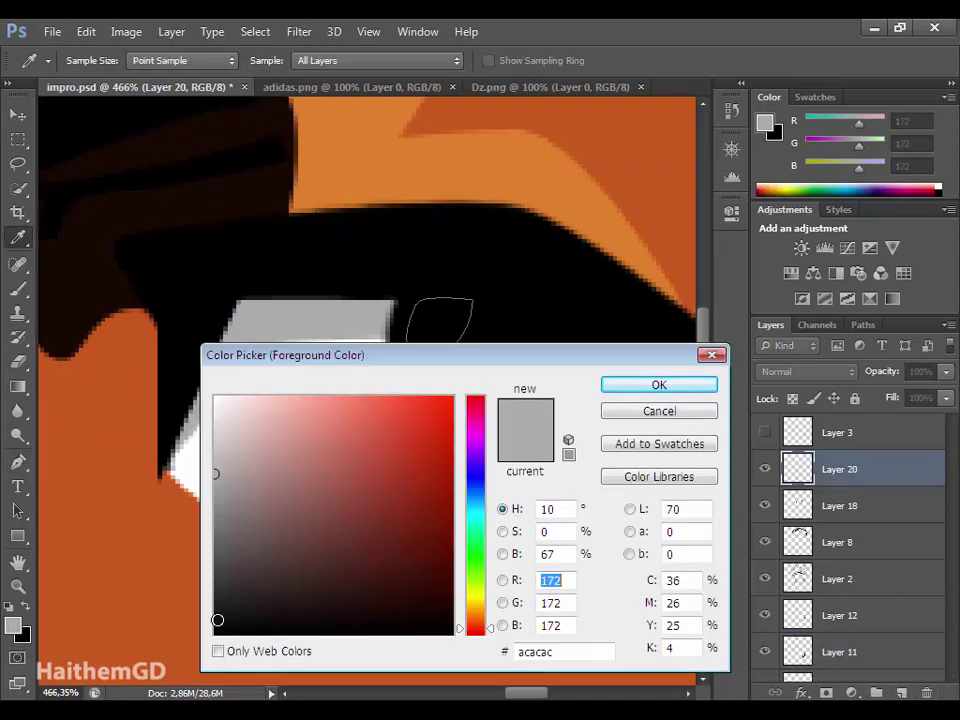
{"action": "left_click", "coordinate": [214, 400]}
{"action": "left_click", "coordinate": [628, 381]}
{"action": "left_click_drag", "start_coordinate": [527, 693], "coordinate": [470, 693]}
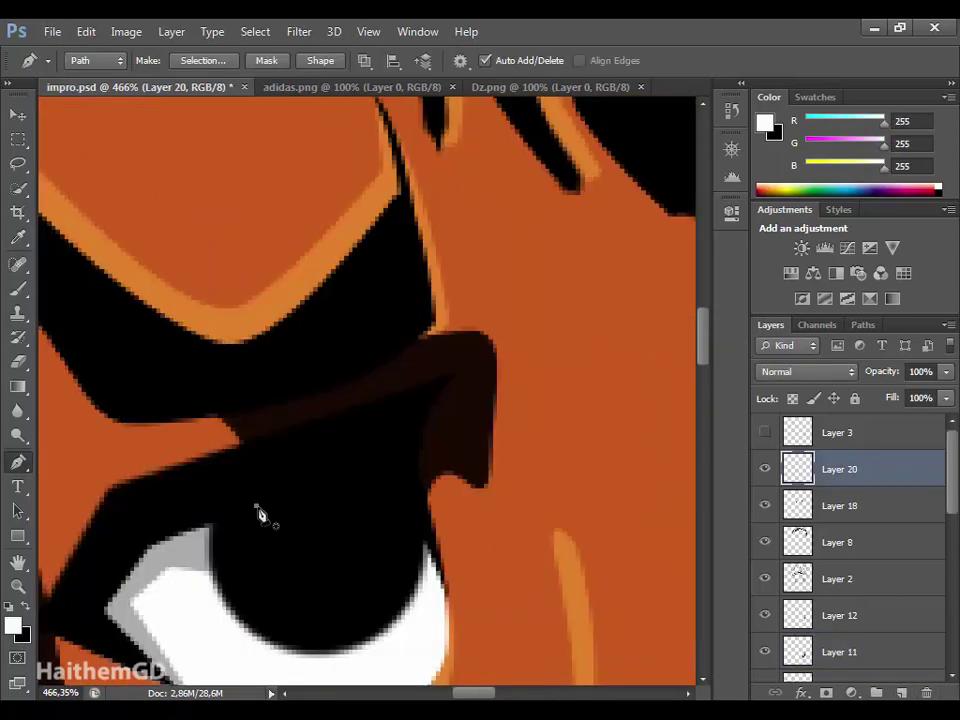
{"action": "right_click", "coordinate": [207, 418]}
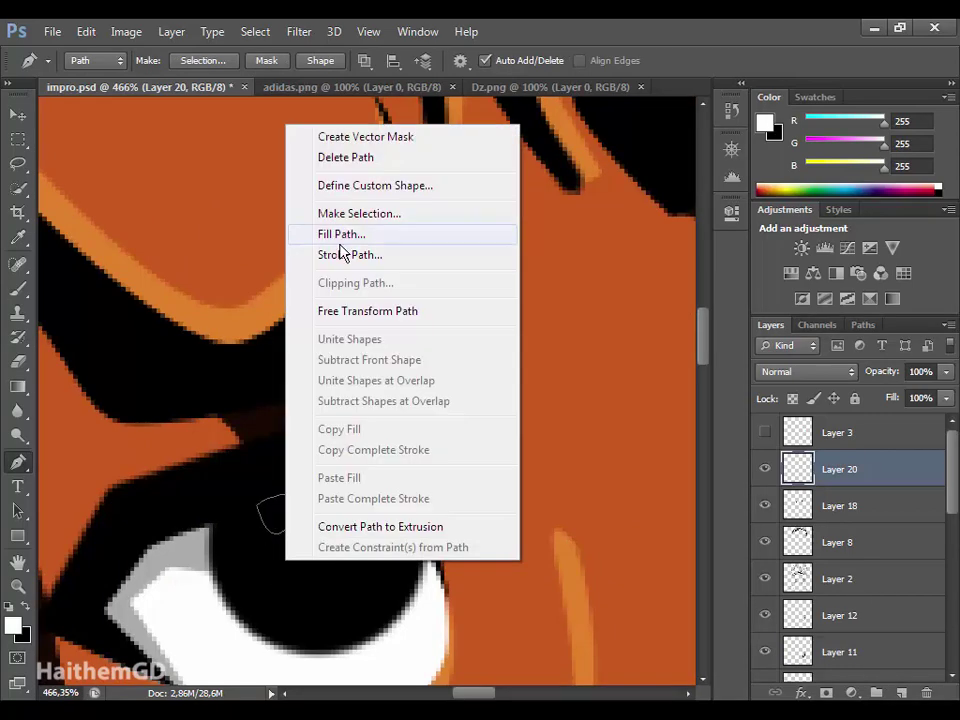
{"action": "left_click", "coordinate": [343, 231]}
{"action": "key", "text": "Return"}
{"action": "key", "text": "ctrl+0"}
Draw a pen path outlining the iris below the highlight and start choosing dark red.
{"action": "scroll", "coordinate": [293, 365], "scroll_direction": "up", "scroll_amount": 5}
{"action": "scroll", "coordinate": [293, 365], "scroll_direction": "up", "scroll_amount": 1}
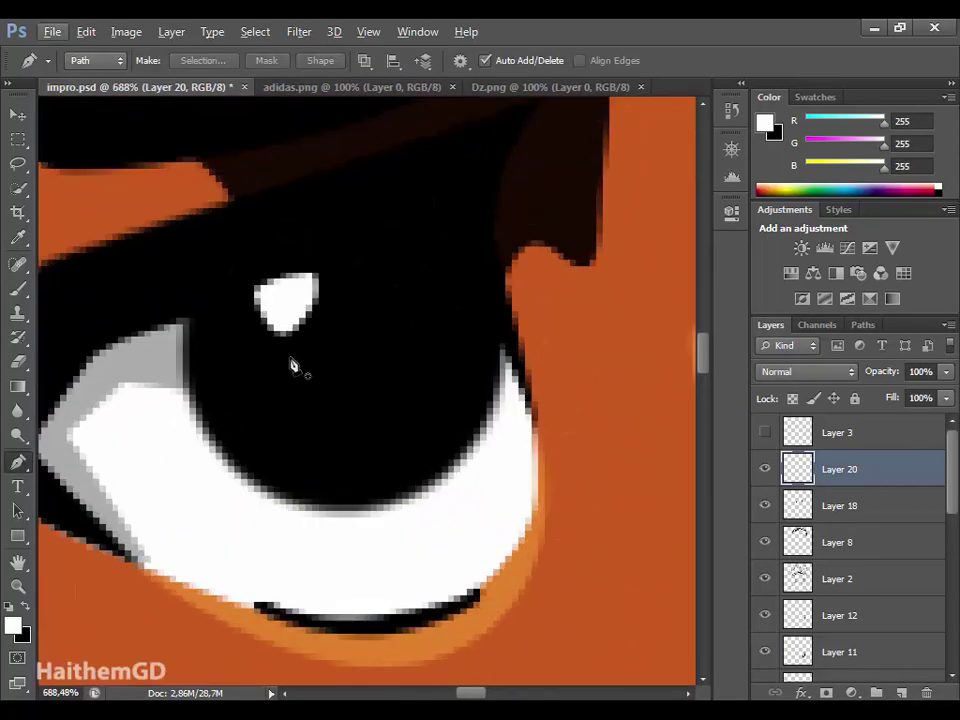
{"action": "left_click", "coordinate": [234, 317]}
{"action": "left_click_drag", "start_coordinate": [361, 265], "coordinate": [376, 271]}
{"action": "left_click", "coordinate": [331, 323], "text": "alt"}
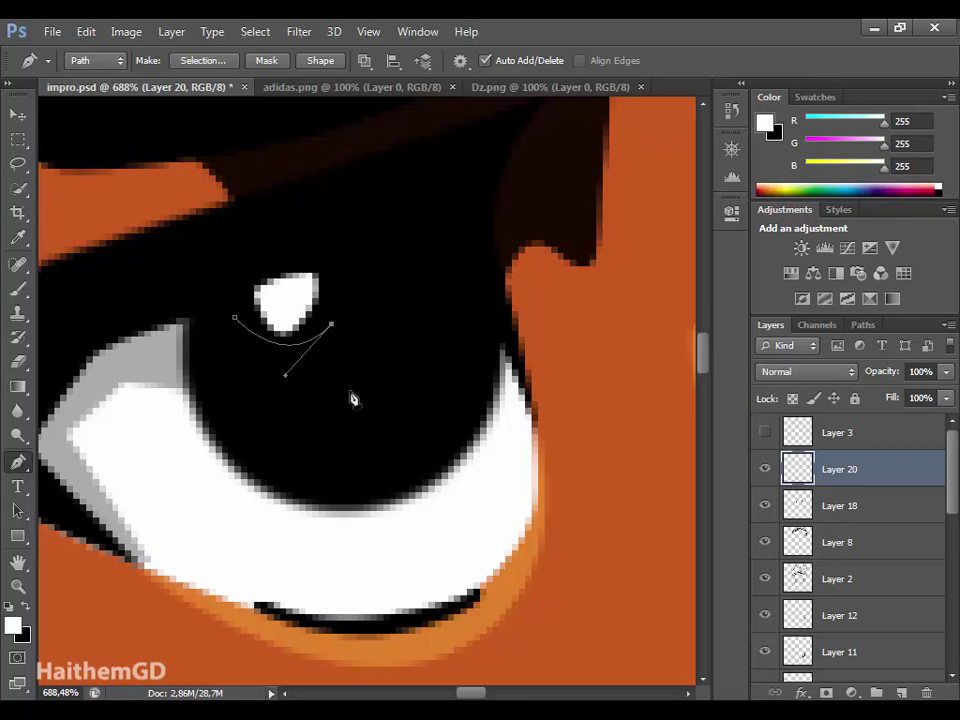
{"action": "left_click_drag", "start_coordinate": [470, 290], "coordinate": [514, 244]}
{"action": "left_click_drag", "start_coordinate": [311, 466], "coordinate": [173, 431]}
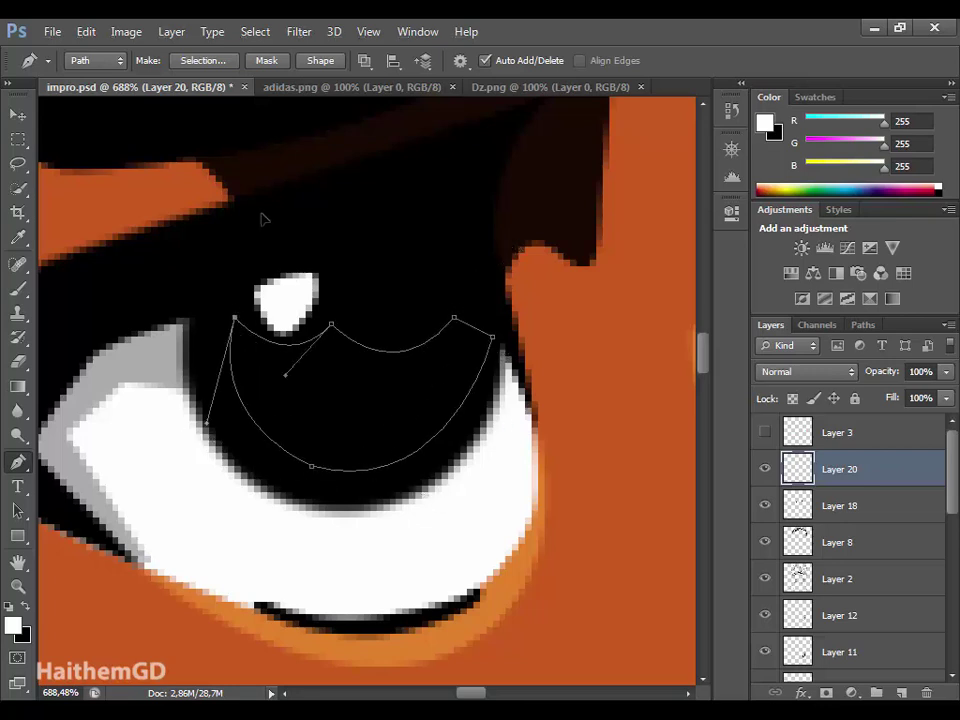
{"action": "left_click", "coordinate": [12, 625]}
{"action": "mouse_move", "coordinate": [377, 489]}
{"action": "left_mouse_down"}
{"action": "mouse_move", "coordinate": [443, 469]}
{"action": "mouse_move", "coordinate": [429, 525]}
{"action": "left_mouse_up"}
Fill the first iris path with dark red #903320 on a new layer.
{"action": "left_click", "coordinate": [398, 499]}
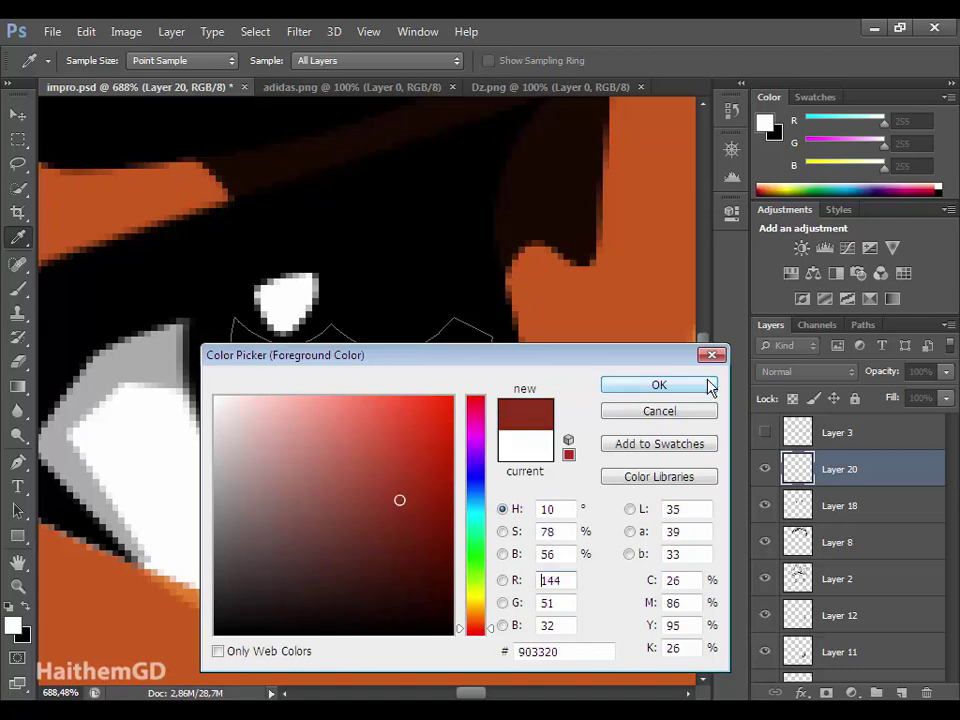
{"action": "left_click", "coordinate": [659, 385]}
{"action": "key", "text": "p"}
{"action": "key", "text": "ctrl+shift+alt+n"}
{"action": "right_click", "coordinate": [508, 435]}
{"action": "left_click", "coordinate": [731, 281]}
{"action": "left_click", "coordinate": [606, 187]}
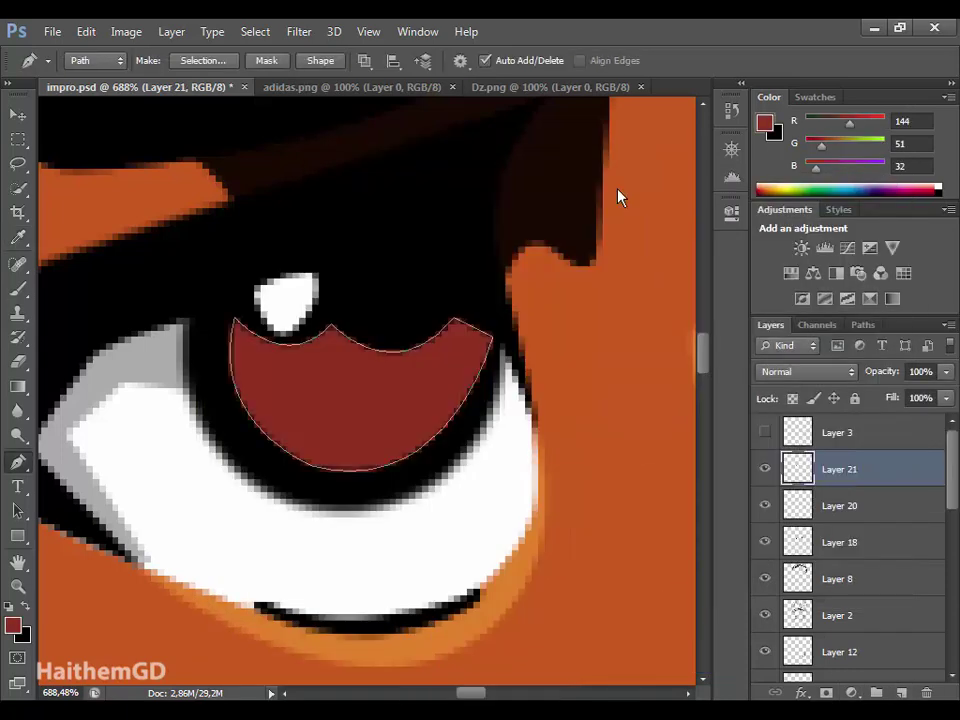
Trace a closed pen path around the second eye's iris under its highlight.
{"action": "scroll", "coordinate": [393, 462], "scroll_direction": "down", "scroll_amount": 5}
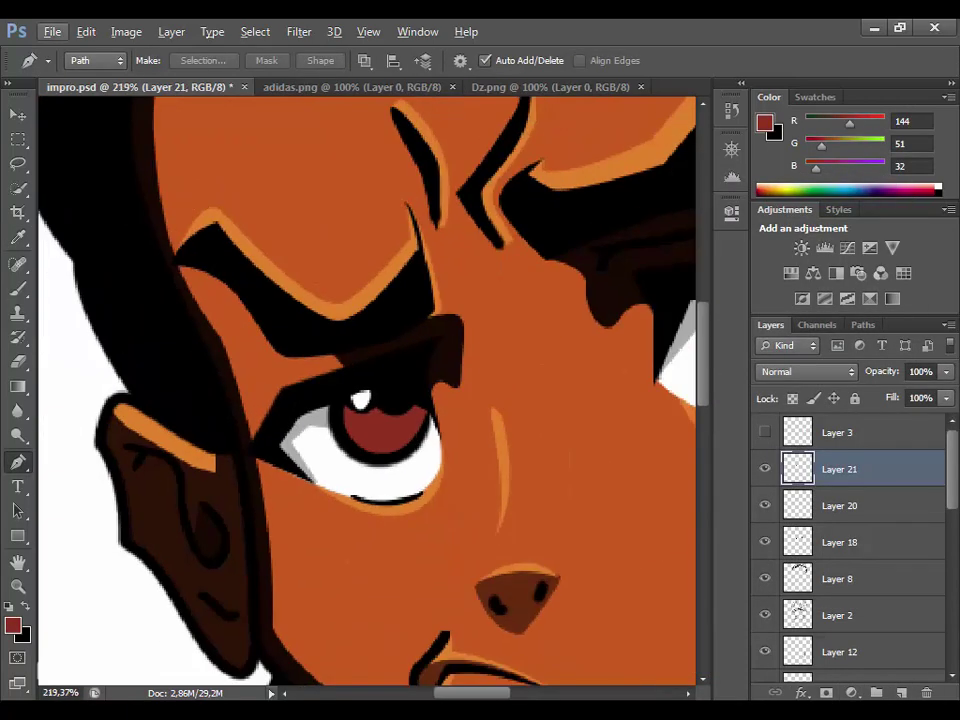
{"action": "scroll", "coordinate": [428, 379], "scroll_direction": "up", "scroll_amount": 3}
{"action": "scroll", "coordinate": [428, 379], "scroll_direction": "up", "scroll_amount": 2}
{"action": "left_click", "coordinate": [301, 366]}
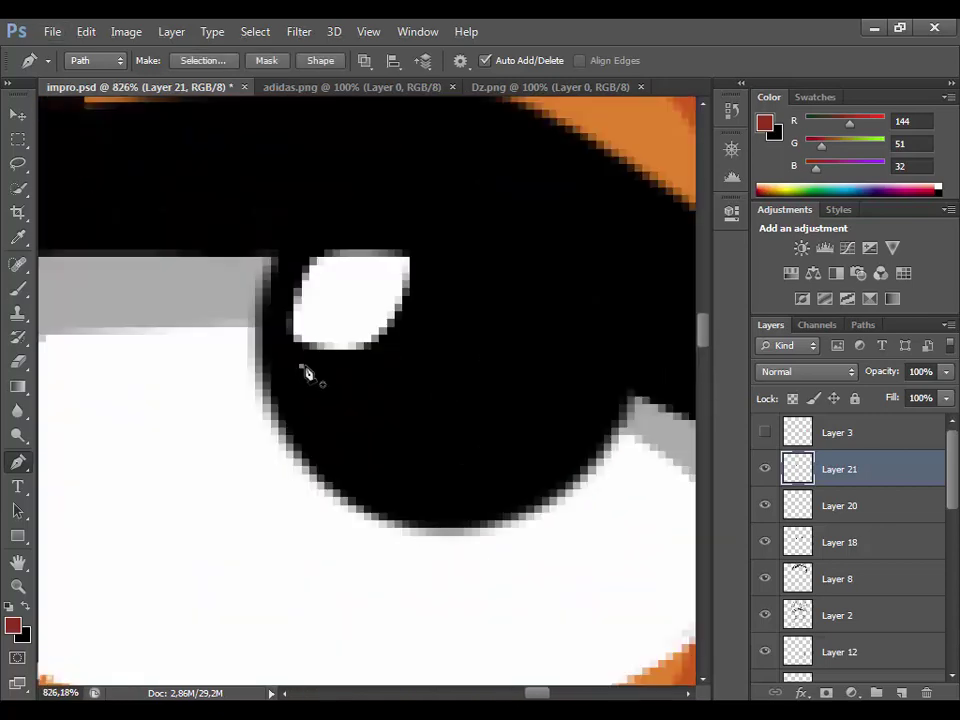
{"action": "left_click_drag", "start_coordinate": [402, 344], "coordinate": [434, 298]}
{"action": "left_click_drag", "start_coordinate": [549, 334], "coordinate": [623, 271]}
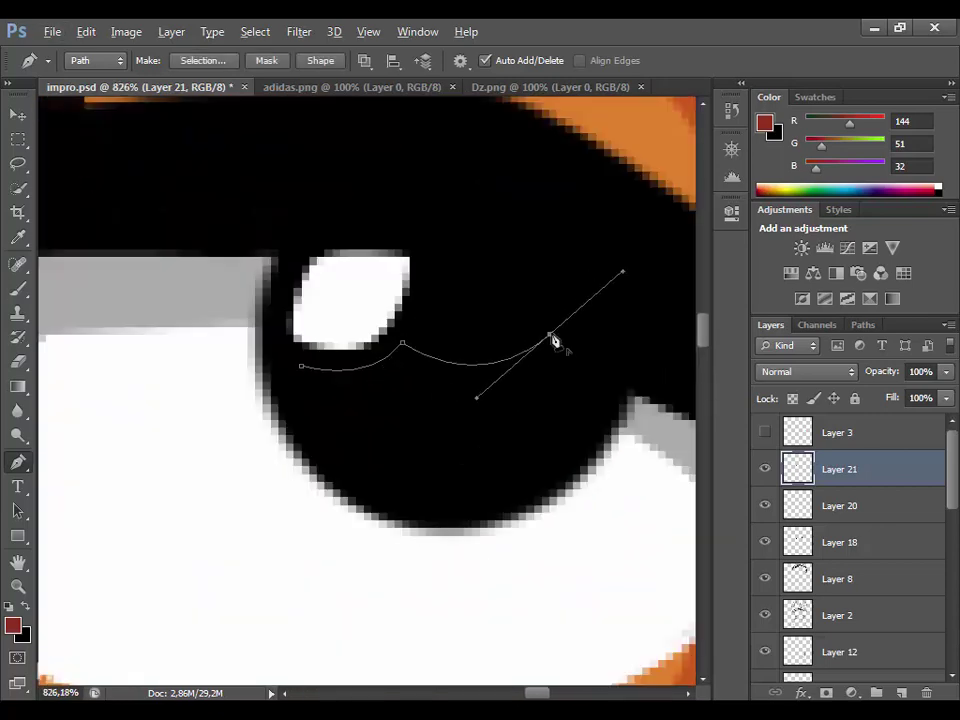
{"action": "left_click_drag", "start_coordinate": [417, 459], "coordinate": [296, 450]}
{"action": "left_click", "coordinate": [417, 459]}
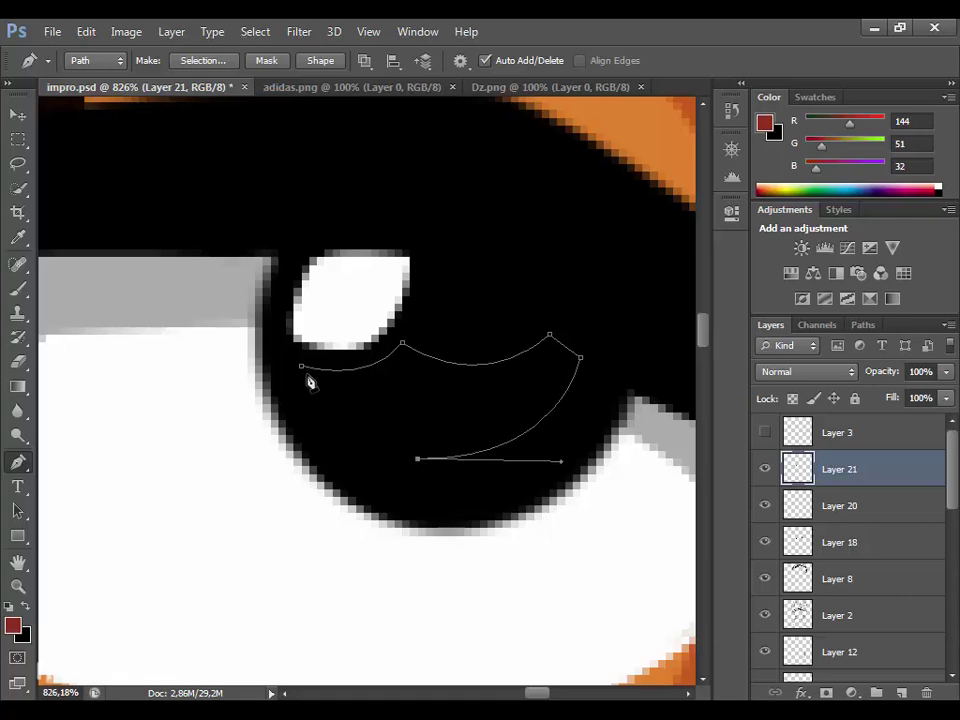
{"action": "left_click_drag", "start_coordinate": [301, 366], "coordinate": [370, 386]}
Fill the second iris path with the same dark red.
{"action": "right_click", "coordinate": [443, 470]}
{"action": "left_click", "coordinate": [514, 141]}
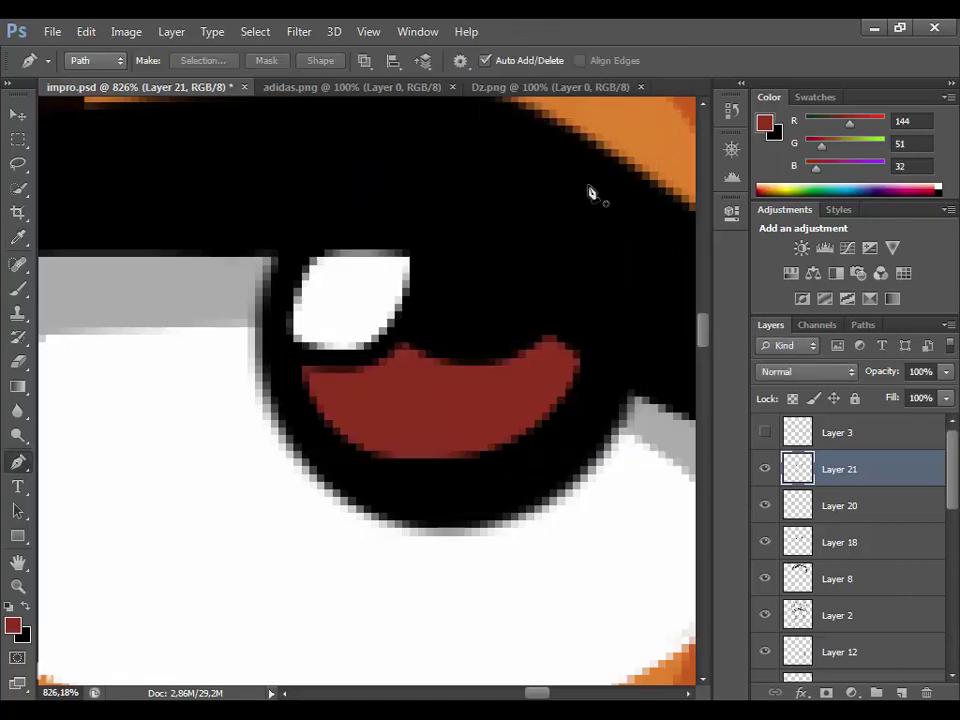
{"action": "scroll", "coordinate": [420, 449], "scroll_direction": "down", "scroll_amount": 5}
{"action": "scroll", "coordinate": [133, 499], "scroll_direction": "down", "scroll_amount": 4}
{"action": "scroll", "coordinate": [313, 480], "scroll_direction": "up", "scroll_amount": 2}
{"action": "scroll", "coordinate": [311, 477], "scroll_direction": "up", "scroll_amount": 4}
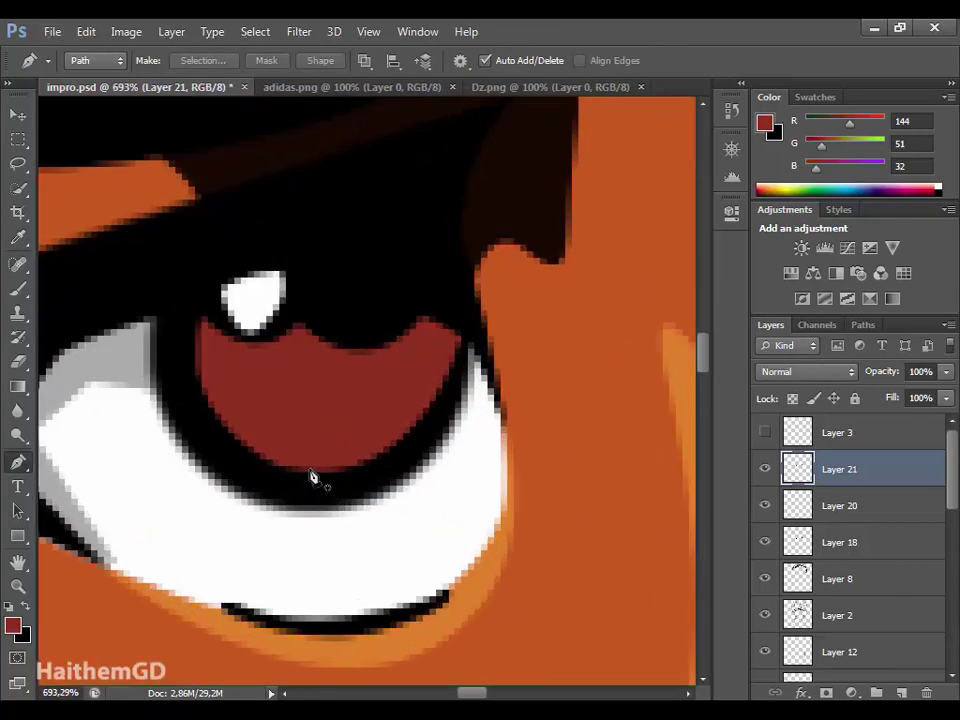
Add a layer clipped to the iris layer, with a darker red and a soft round brush.
{"action": "double_click", "coordinate": [799, 470]}
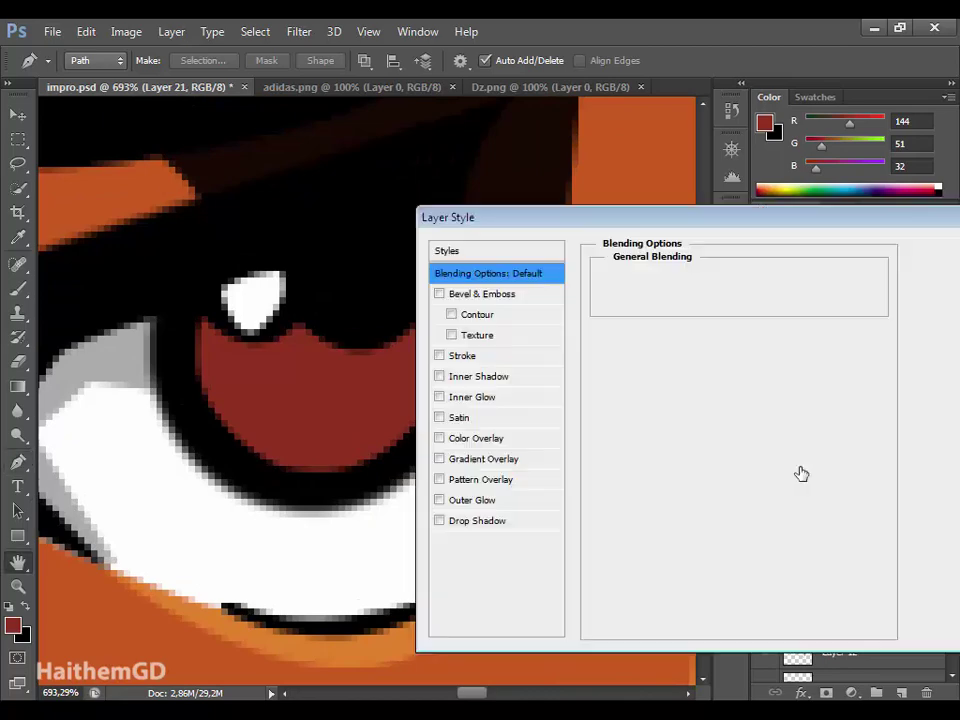
{"action": "left_click", "coordinate": [948, 274]}
{"action": "left_click", "coordinate": [921, 692]}
{"action": "left_click", "coordinate": [765, 487], "text": "alt"}
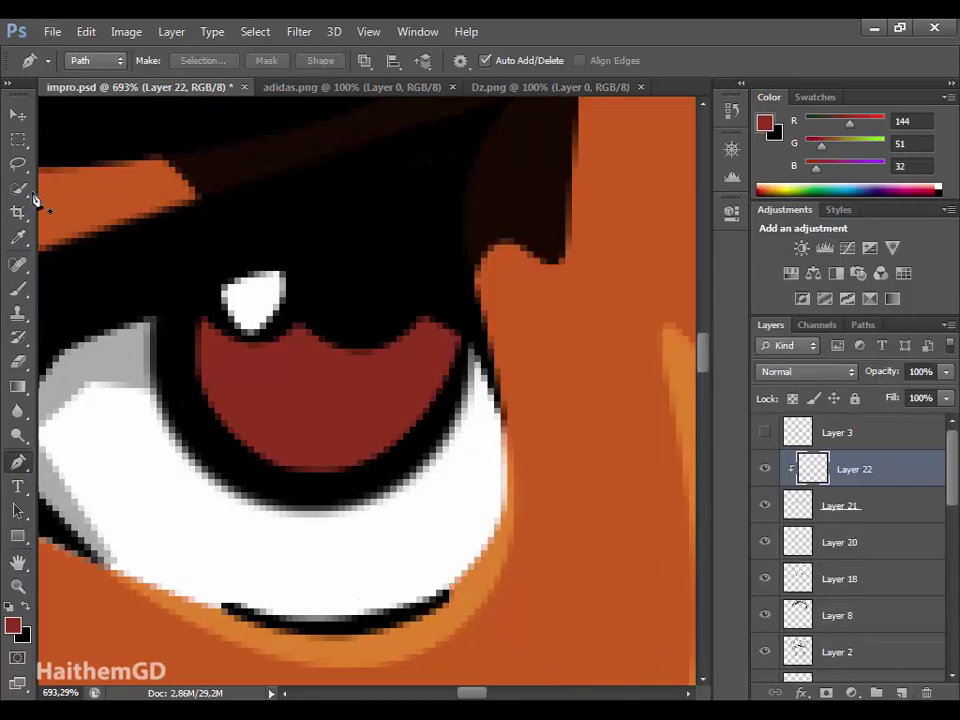
{"action": "key", "text": "b"}
{"action": "left_click", "coordinate": [13, 625]}
{"action": "left_click", "coordinate": [407, 563]}
{"action": "key", "text": "Return"}
{"action": "left_click", "coordinate": [95, 60]}
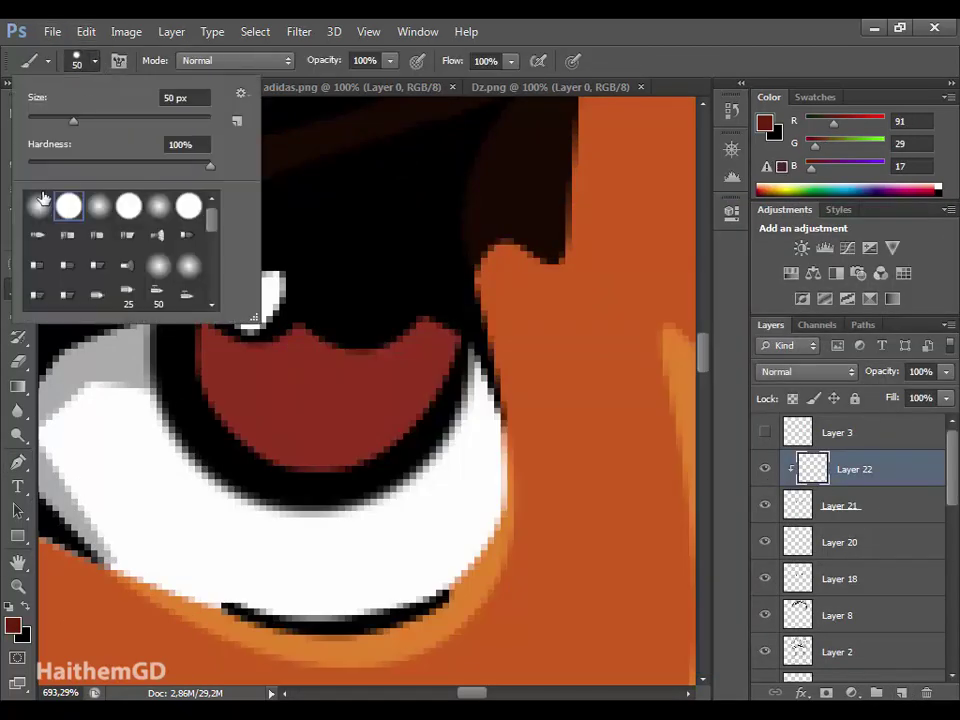
{"action": "key", "text": "Return"}
Paint darker red over the iris top, then its lower rim with an 11 px brush.
{"action": "left_click_drag", "start_coordinate": [364, 220], "coordinate": [310, 278]}
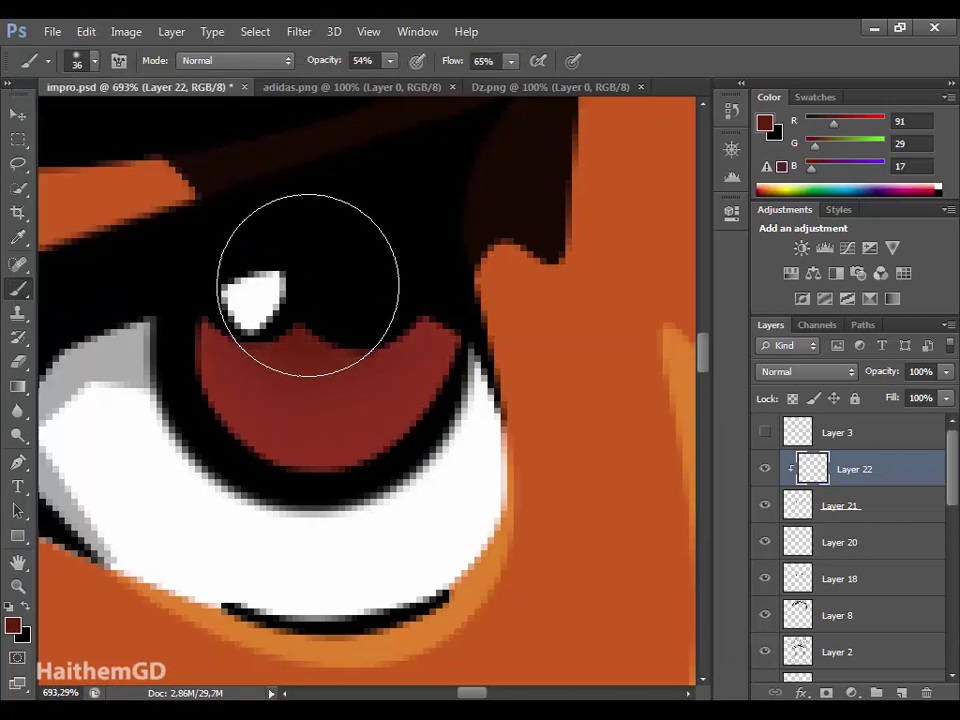
{"action": "left_click", "coordinate": [95, 60]}
{"action": "type", "text": "11"}
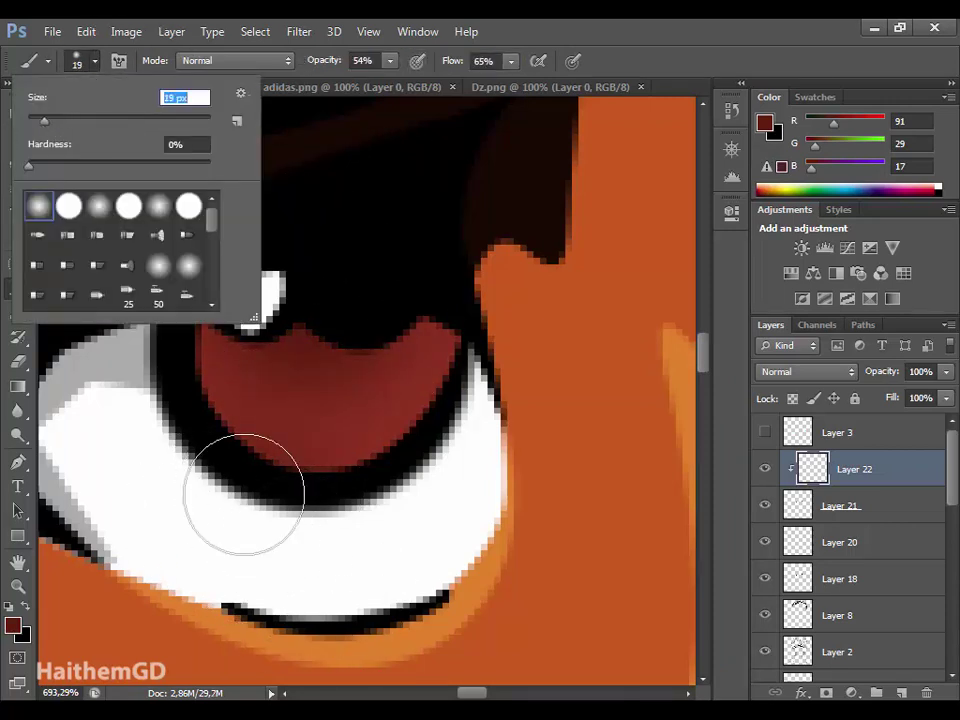
{"action": "key", "text": "Return"}
{"action": "left_click_drag", "start_coordinate": [270, 477], "coordinate": [327, 473]}
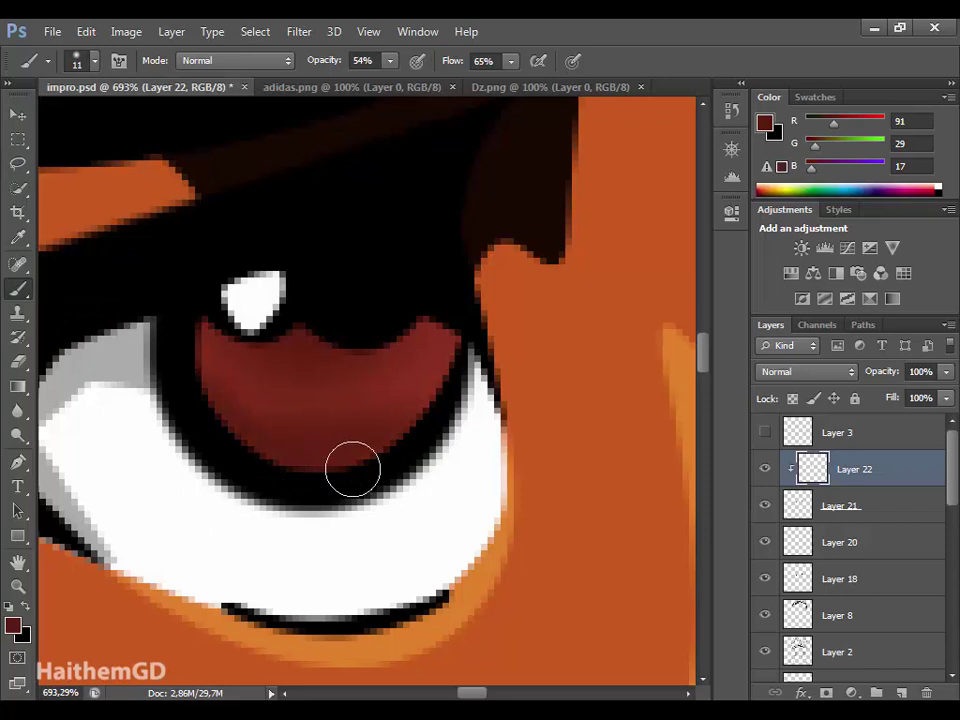
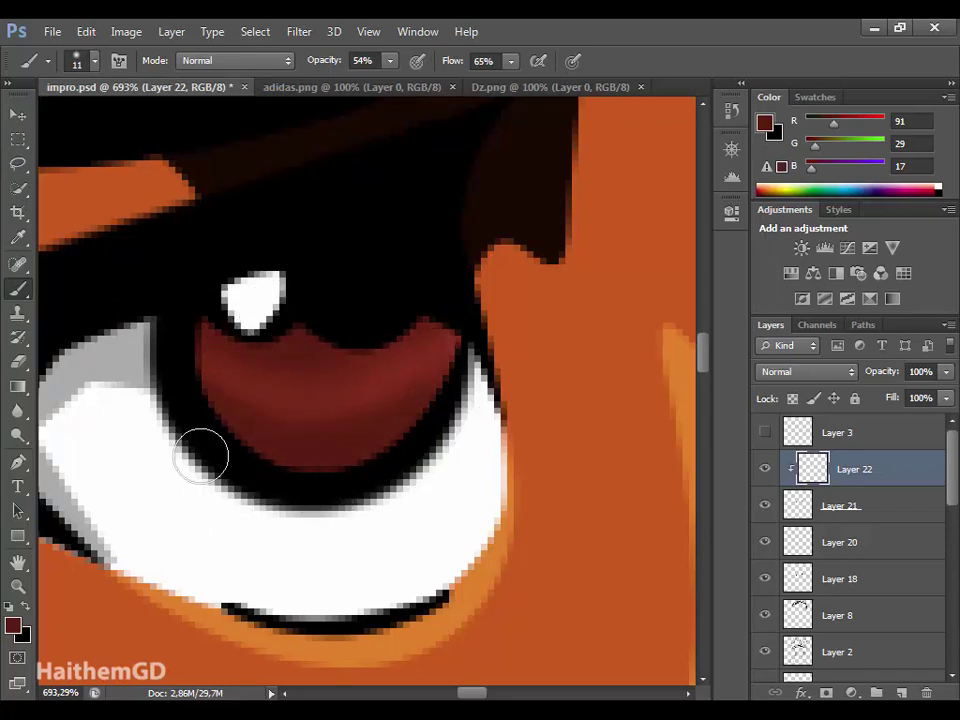
Set brush flow to 81% and brush a lighter red highlight onto the iris.
{"action": "type", "text": "81"}
{"action": "type", "text": "88"}
{"action": "key", "text": "Return"}
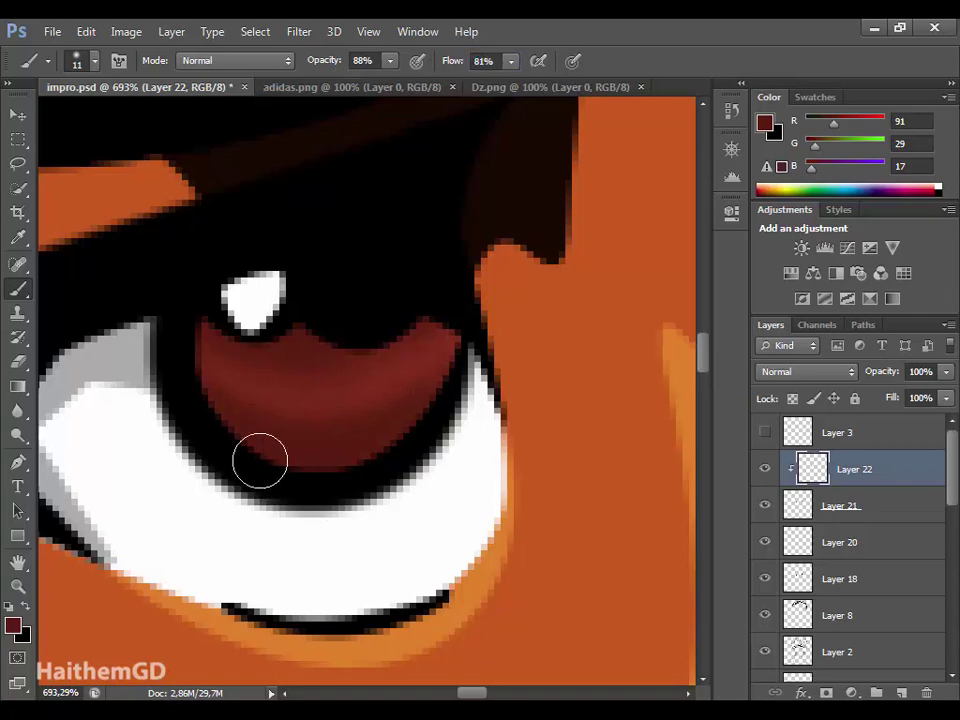
{"action": "left_click", "coordinate": [13, 625]}
{"action": "left_click", "coordinate": [349, 557]}
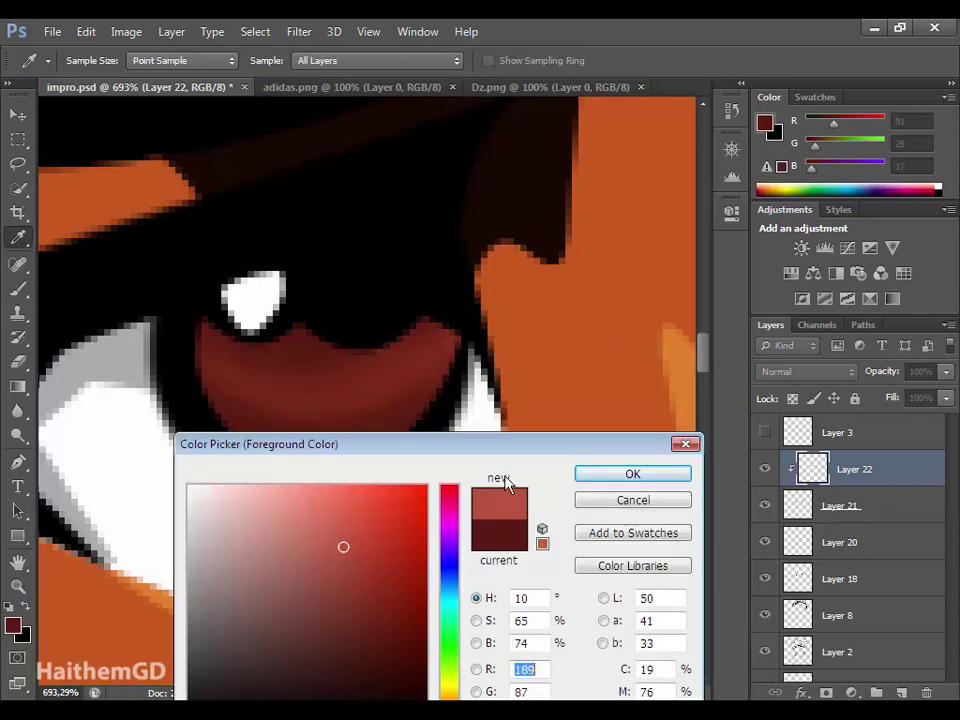
{"action": "key", "text": "Return"}
{"action": "left_click_drag", "start_coordinate": [220, 390], "coordinate": [315, 518]}
{"action": "scroll", "coordinate": [315, 518], "scroll_direction": "down", "scroll_amount": 5}
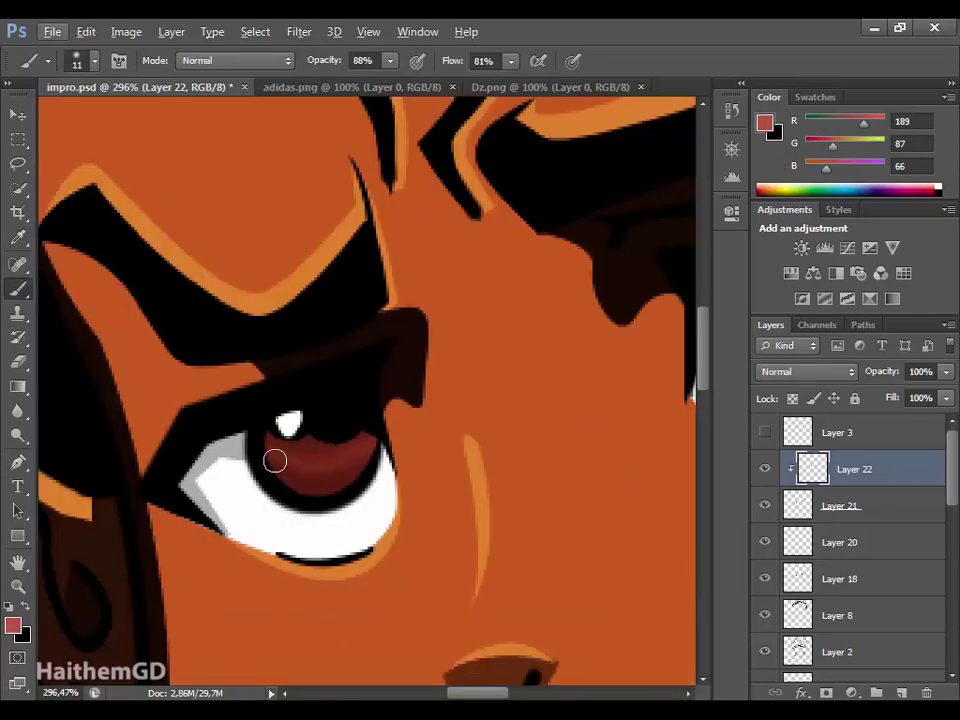
{"action": "scroll", "coordinate": [327, 546], "scroll_direction": "down", "scroll_amount": 5}
{"action": "scroll", "coordinate": [313, 553], "scroll_direction": "up", "scroll_amount": 4}
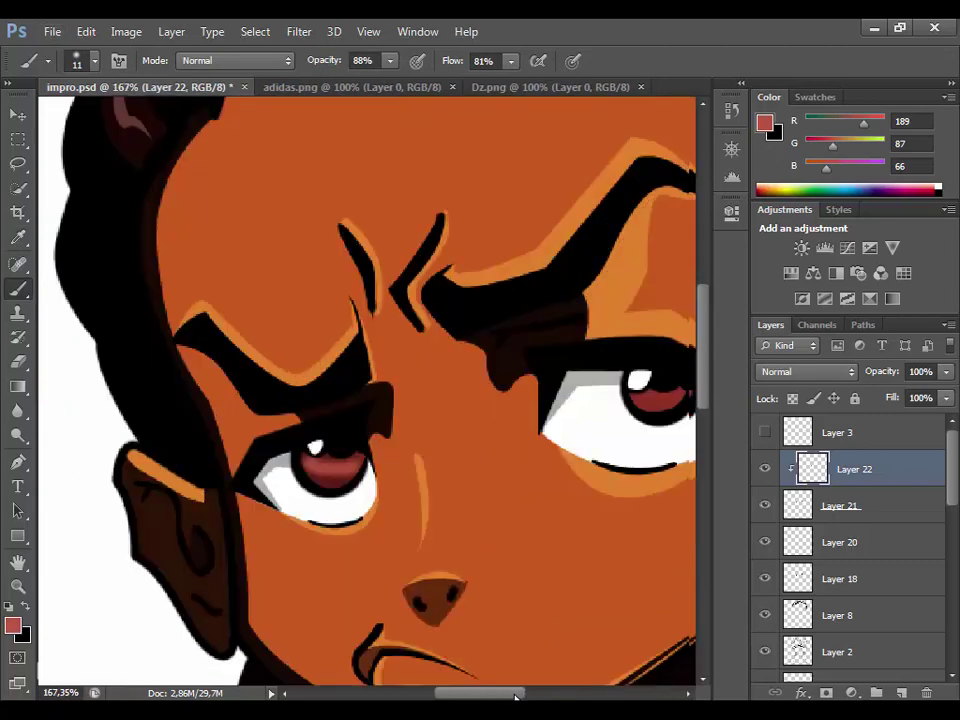
{"action": "scroll", "coordinate": [158, 495], "scroll_direction": "up", "scroll_amount": 6}
Try 4 px lighter red streaks across the iris, then undo them.
{"action": "left_click", "coordinate": [77, 61]}
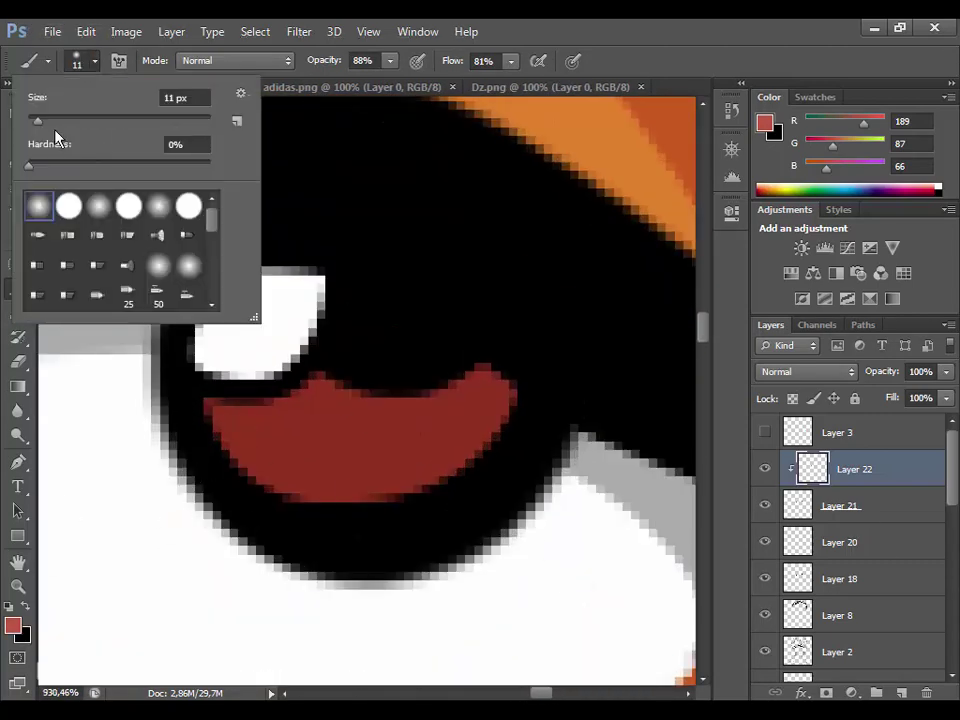
{"action": "type", "text": "4"}
{"action": "key", "text": "Return"}
{"action": "left_click_drag", "start_coordinate": [242, 420], "coordinate": [455, 445]}
{"action": "key", "text": "ctrl+z"}
Shade the iris's right and top edges with a dark red.
{"action": "left_click", "coordinate": [13, 626]}
{"action": "left_click", "coordinate": [471, 407]}
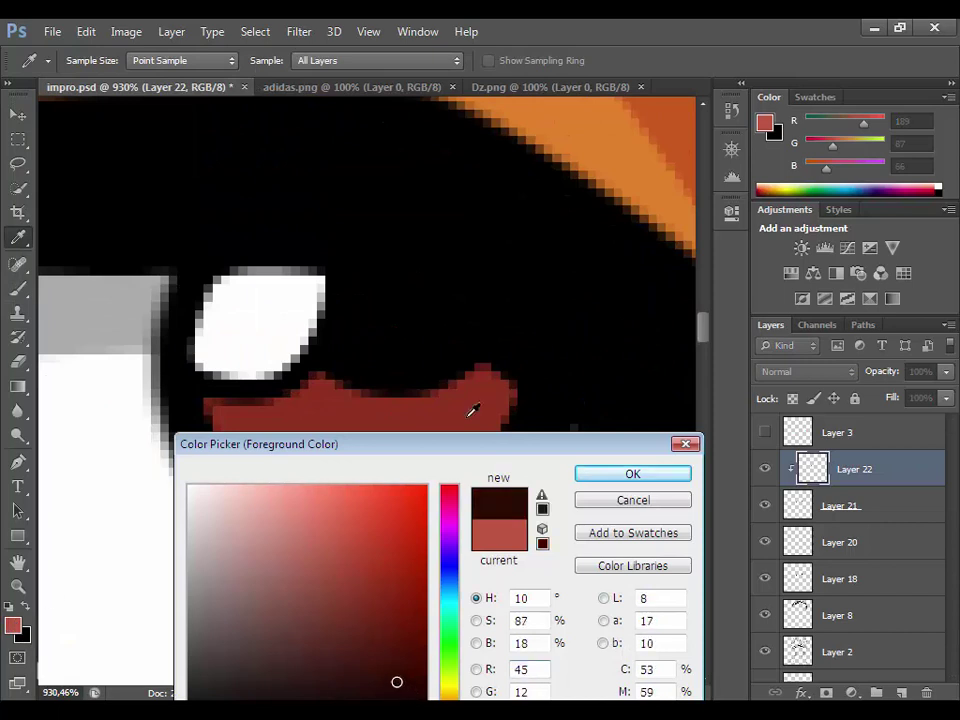
{"action": "left_click", "coordinate": [632, 489]}
{"action": "left_click_drag", "start_coordinate": [510, 401], "coordinate": [461, 447]}
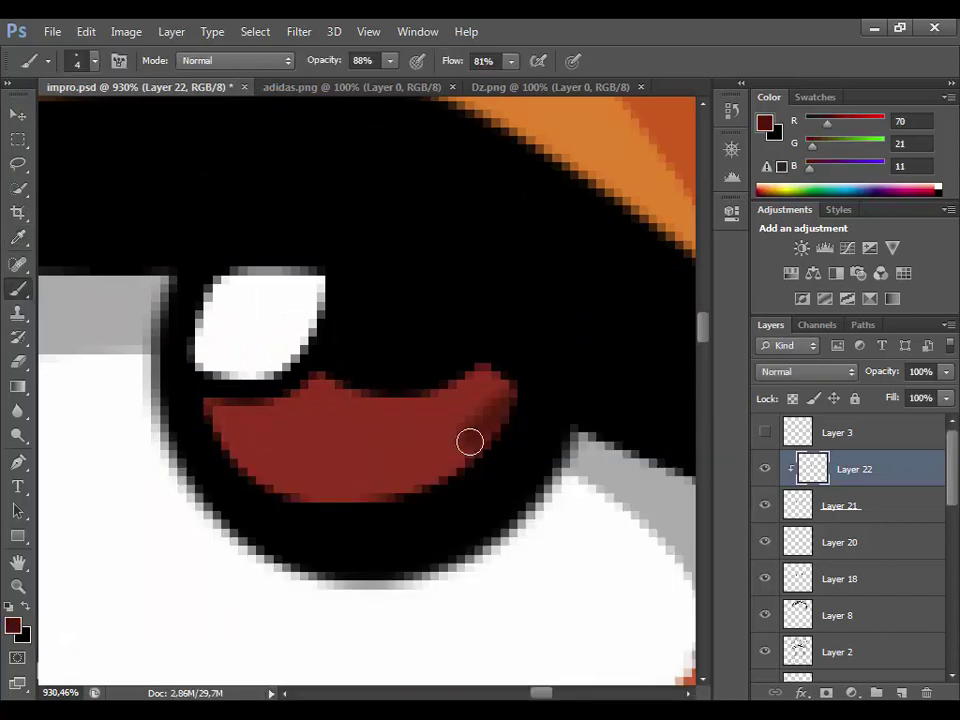
{"action": "mouse_move", "coordinate": [368, 391]}
{"action": "left_mouse_down"}
{"action": "mouse_move", "coordinate": [343, 396]}
{"action": "mouse_move", "coordinate": [321, 381]}
{"action": "left_mouse_up"}
Set the brush size to 11 px and the eraser size to 10 px.
{"action": "left_click", "coordinate": [77, 61]}
{"action": "type", "text": "11"}
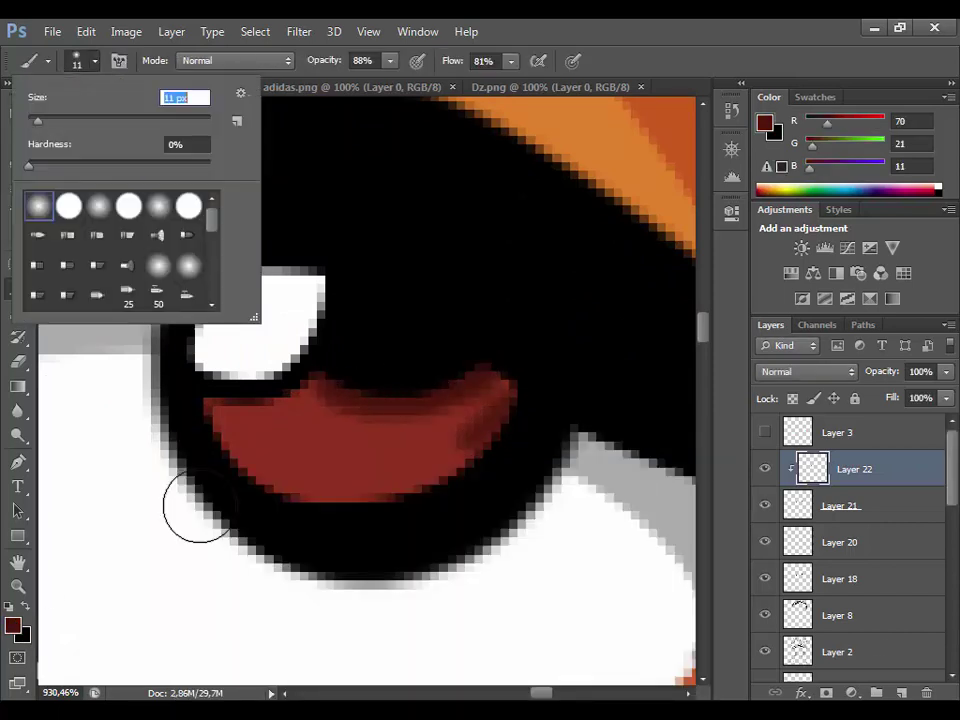
{"action": "key", "text": "Return"}
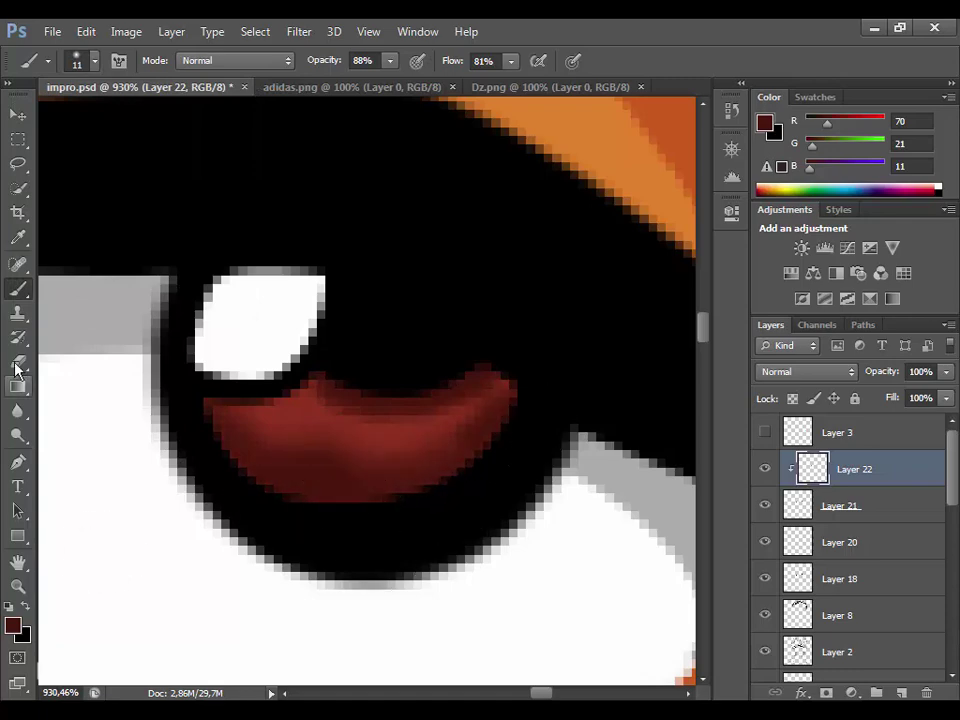
{"action": "left_click", "coordinate": [18, 364]}
{"action": "left_click", "coordinate": [92, 62]}
{"action": "type", "text": "10"}
{"action": "key", "text": "Return"}
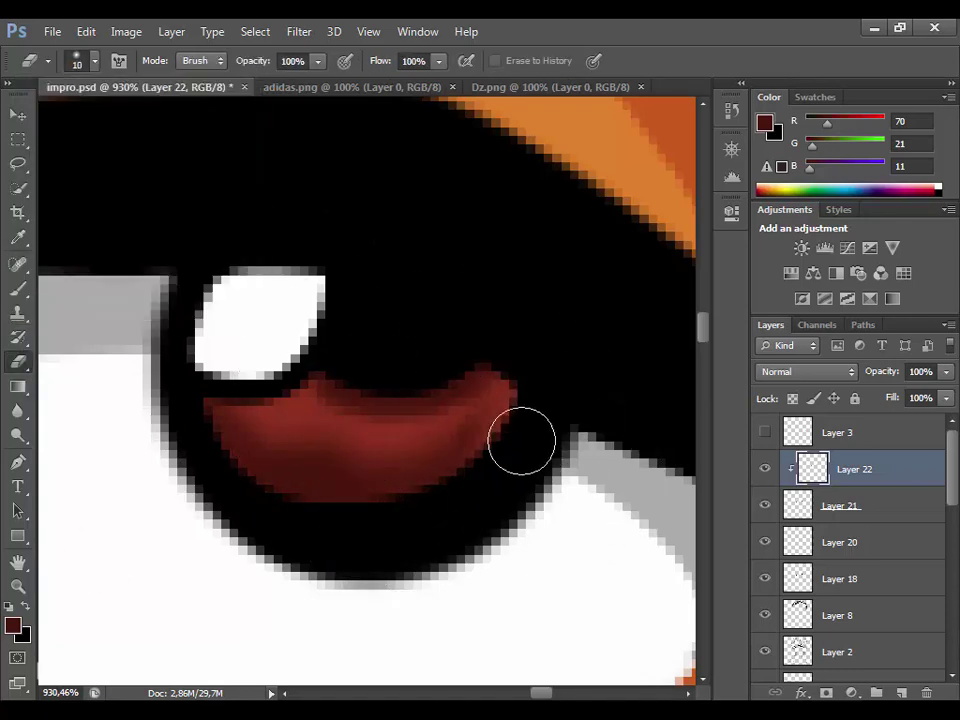
Pick a lighter red foreground again and return to a 10 px brush.
{"action": "left_click", "coordinate": [18, 237]}
{"action": "left_click", "coordinate": [13, 625]}
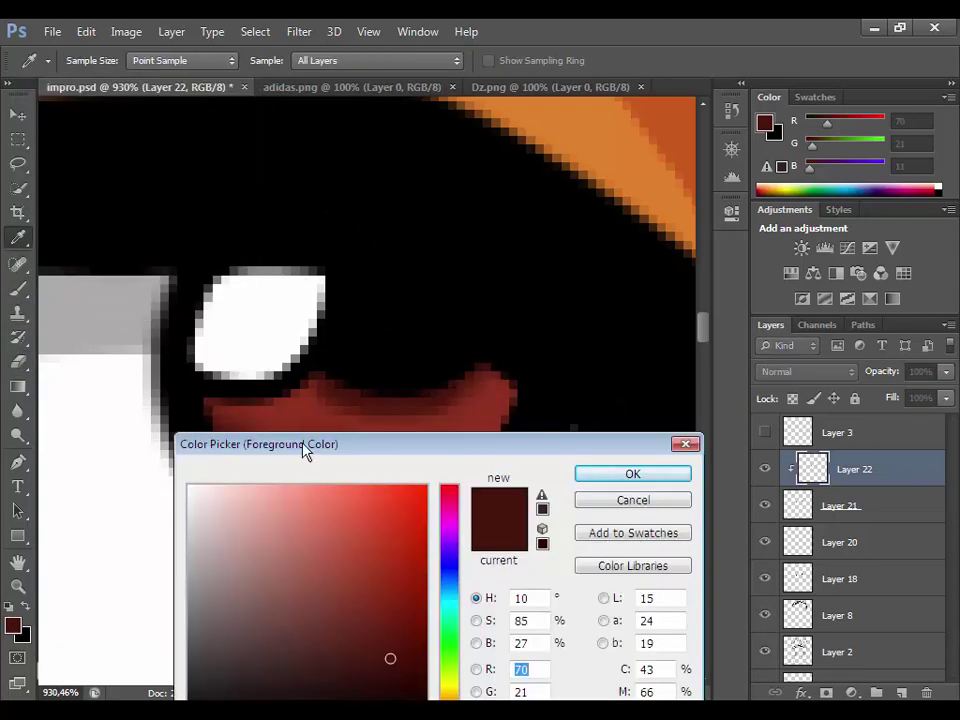
{"action": "left_click", "coordinate": [334, 546]}
{"action": "key", "text": "Return"}
{"action": "key", "text": "b"}
{"action": "left_click", "coordinate": [78, 60]}
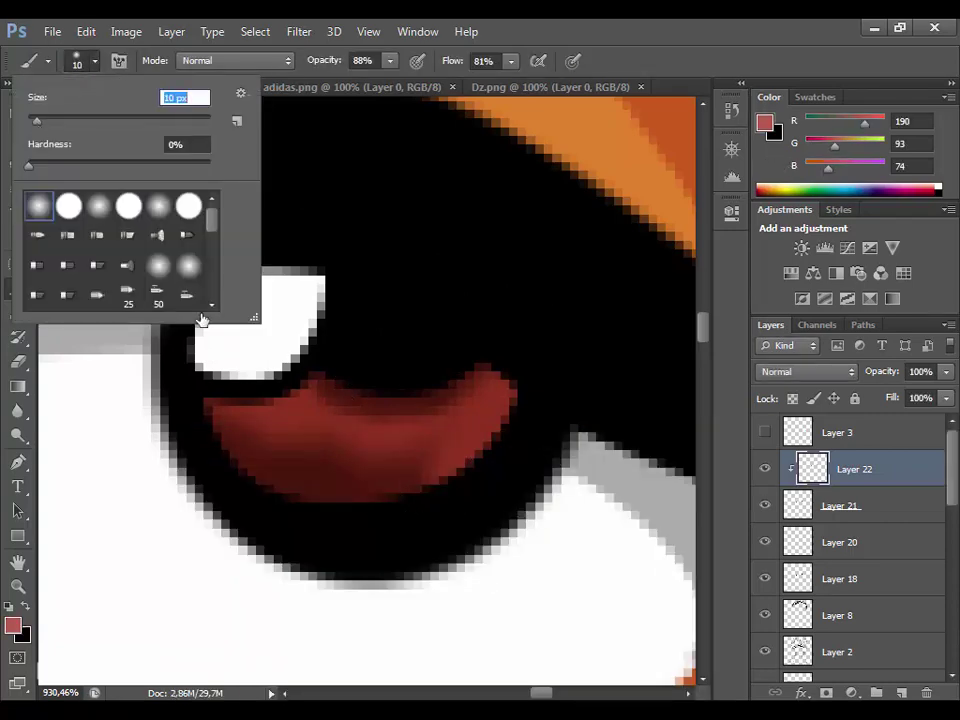
{"action": "key", "text": "Return"}
{"action": "scroll", "coordinate": [225, 514], "scroll_direction": "down", "scroll_amount": 5}
{"action": "scroll", "coordinate": [214, 518], "scroll_direction": "up", "scroll_amount": 6}
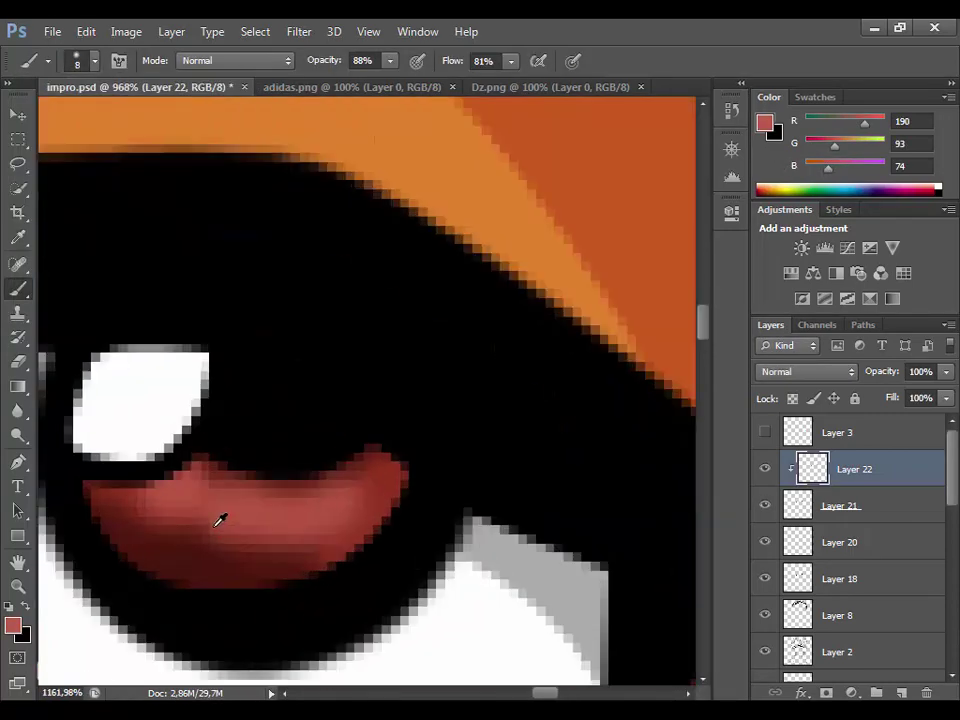
{"action": "scroll", "coordinate": [160, 485], "scroll_direction": "down", "scroll_amount": 5}
{"action": "scroll", "coordinate": [311, 392], "scroll_direction": "up", "scroll_amount": 2}
Add a new layer and set a black (000000) foreground with a 3 px brush.
{"action": "key", "text": "ctrl+shift+alt+n"}
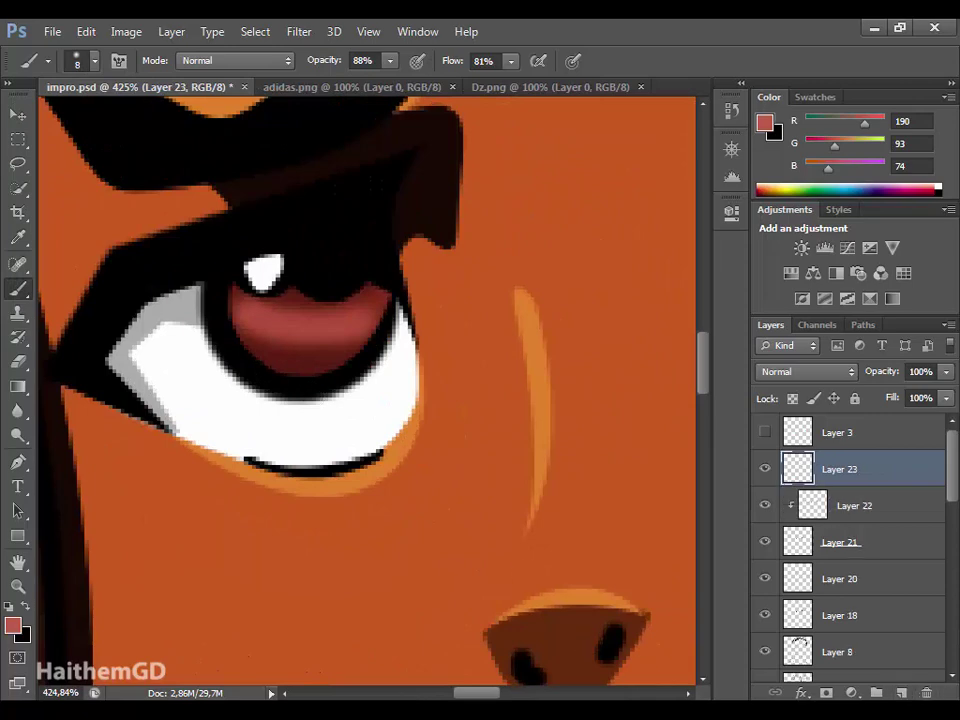
{"action": "scroll", "coordinate": [311, 392], "scroll_direction": "up", "scroll_amount": 2}
{"action": "left_click", "coordinate": [12, 626]}
{"action": "type", "text": "000000"}
{"action": "left_click", "coordinate": [558, 318]}
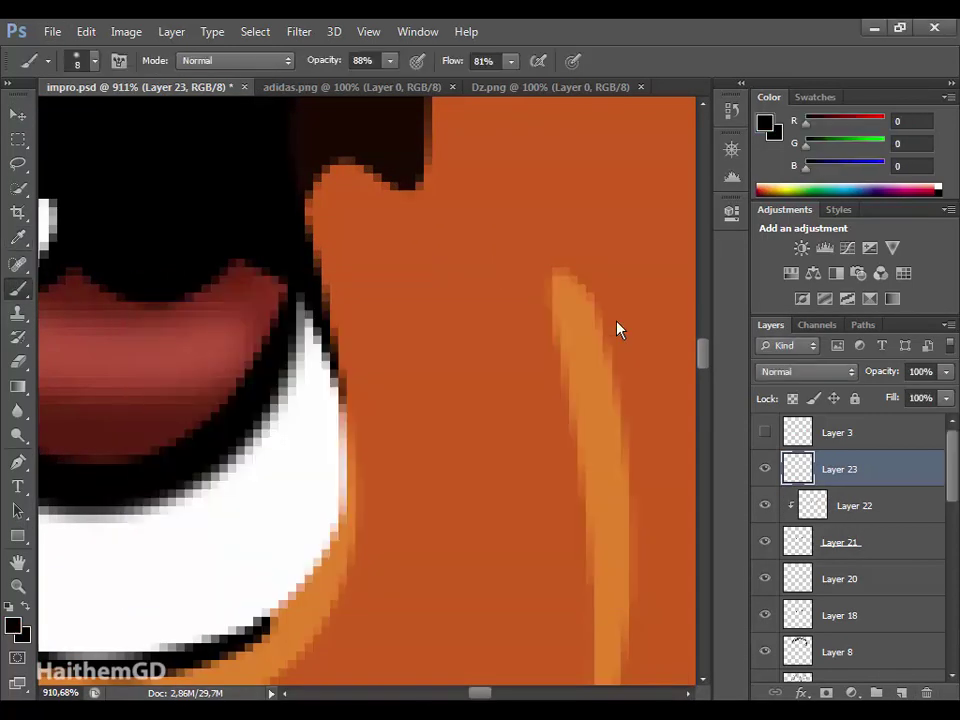
{"action": "left_click", "coordinate": [80, 61]}
{"action": "type", "text": "3"}
{"action": "left_click_drag", "start_coordinate": [480, 693], "coordinate": [446, 693]}
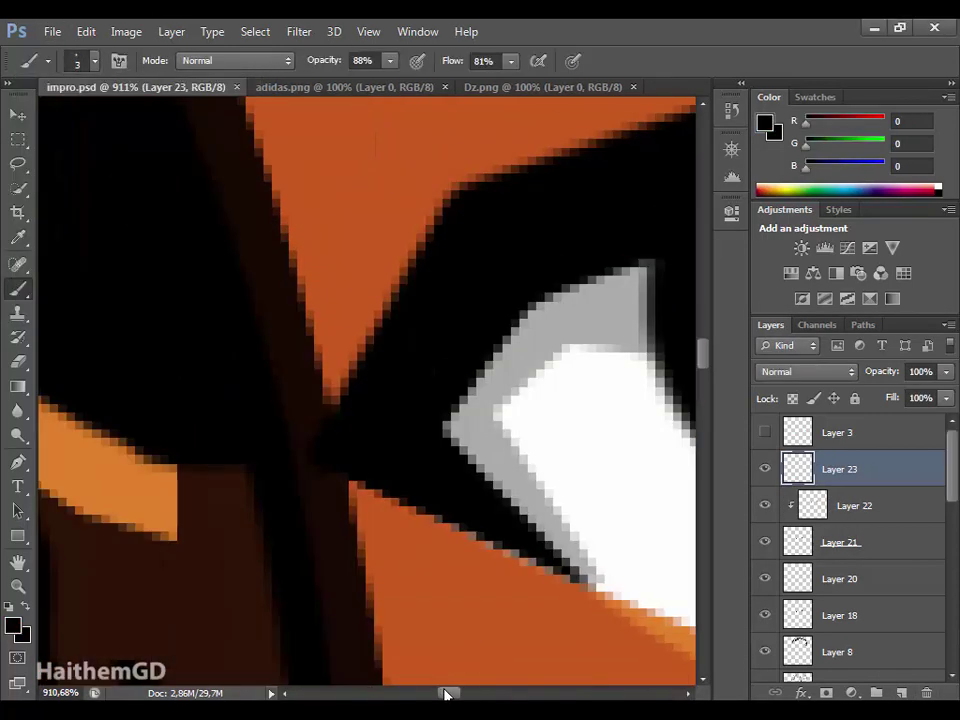
Draw a closed curved pen path along the iris and fill it with black.
{"action": "key", "text": "p"}
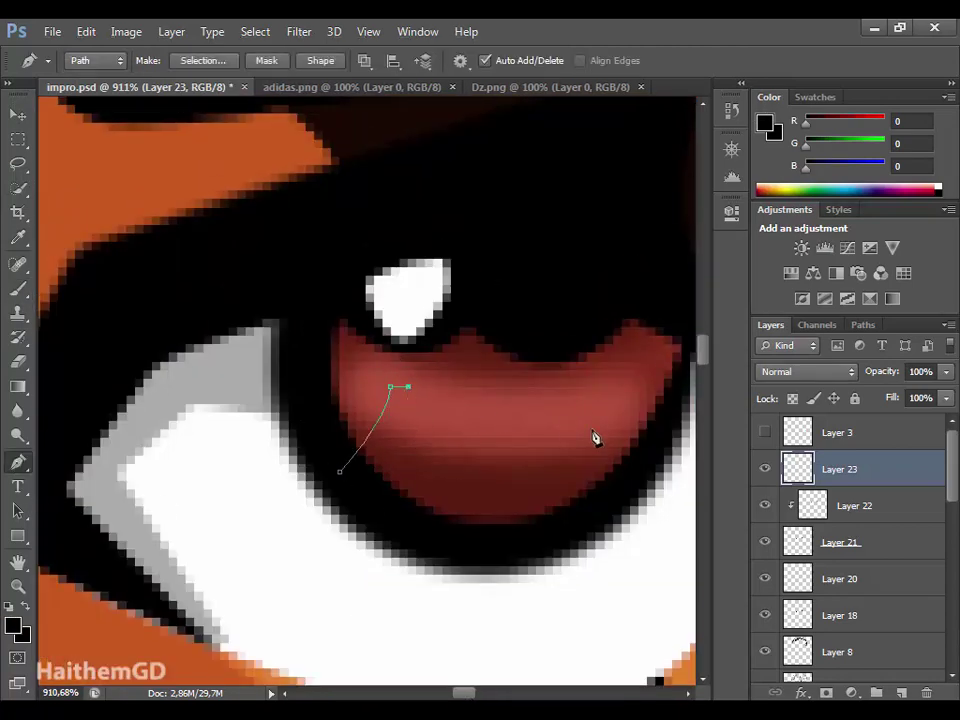
{"action": "left_click_drag", "start_coordinate": [587, 413], "coordinate": [664, 351]}
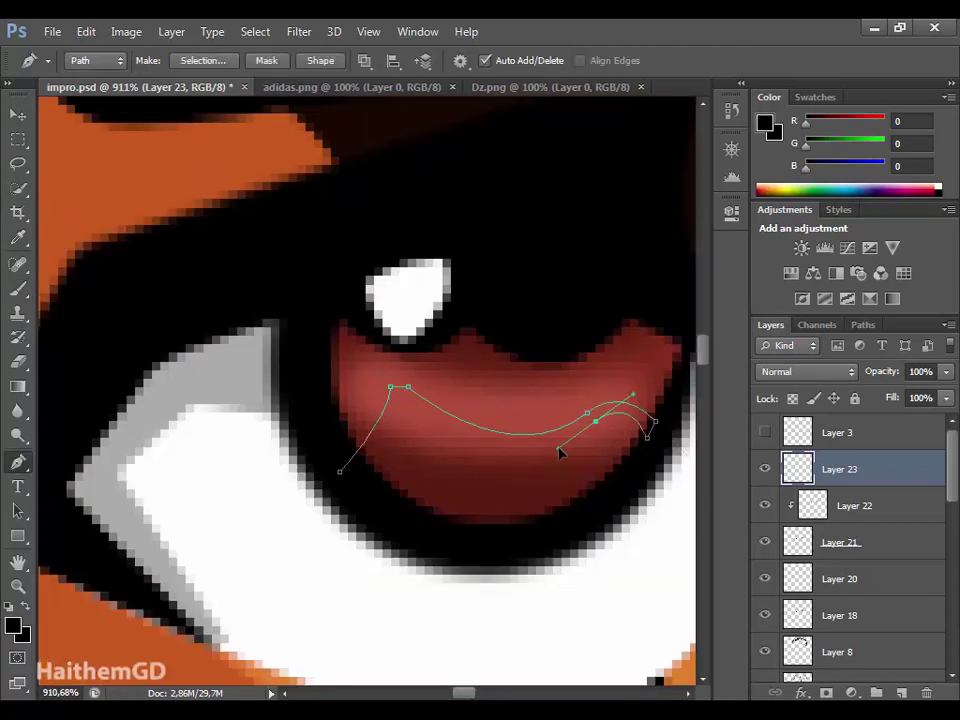
{"action": "left_click_drag", "start_coordinate": [398, 404], "coordinate": [514, 504]}
{"action": "left_click", "coordinate": [340, 471]}
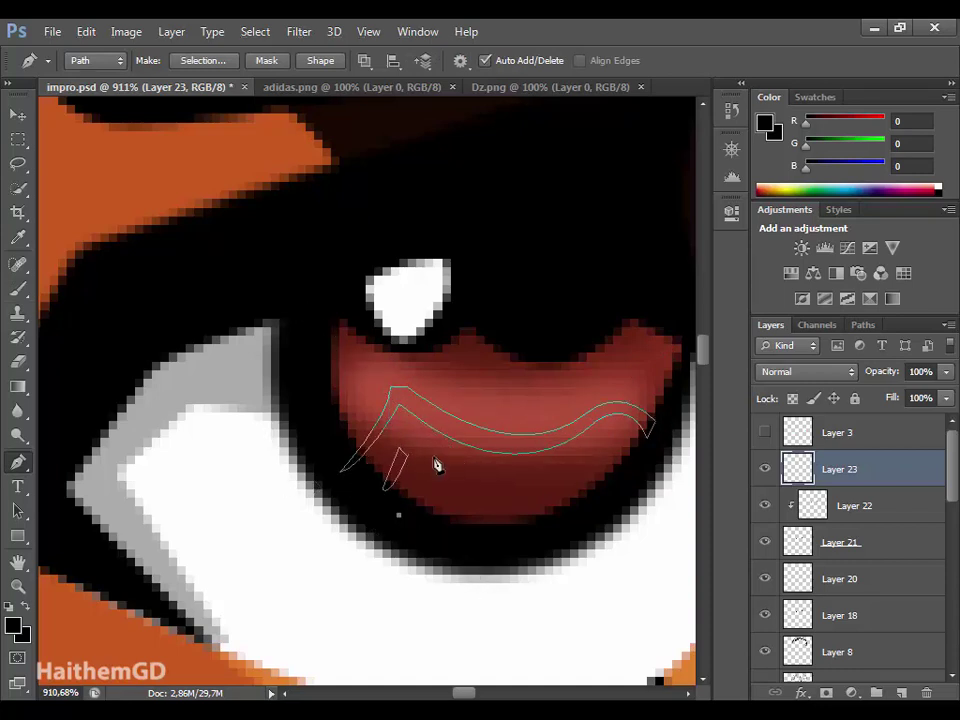
{"action": "right_click", "coordinate": [559, 463]}
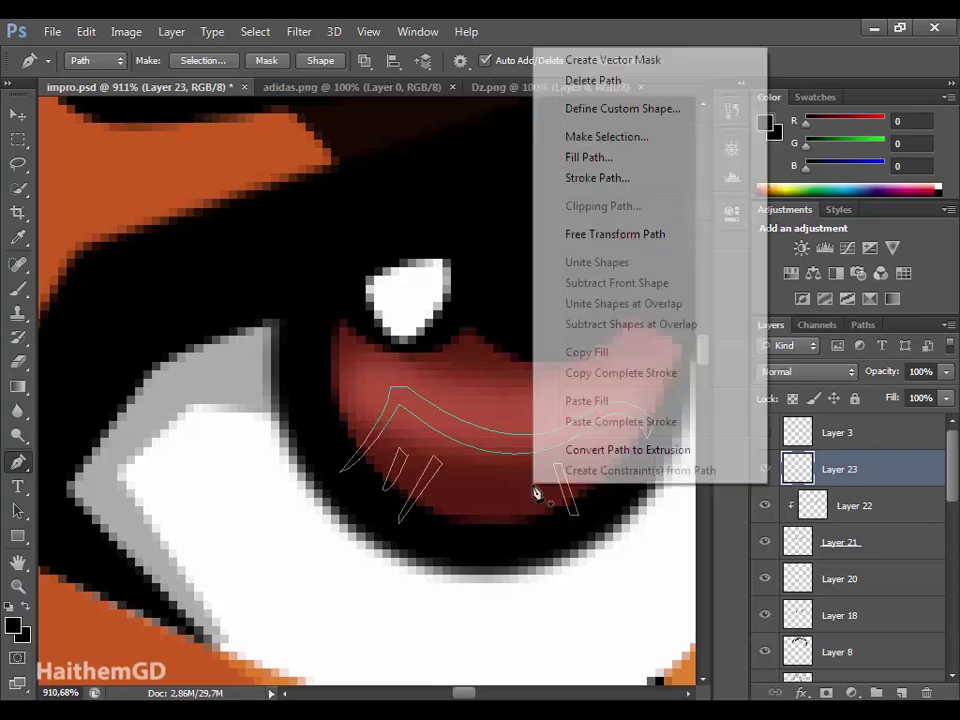
{"action": "left_click", "coordinate": [611, 156]}
{"action": "scroll", "coordinate": [611, 193], "scroll_direction": "down", "scroll_amount": 10}
{"action": "scroll", "coordinate": [476, 458], "scroll_direction": "up", "scroll_amount": 5}
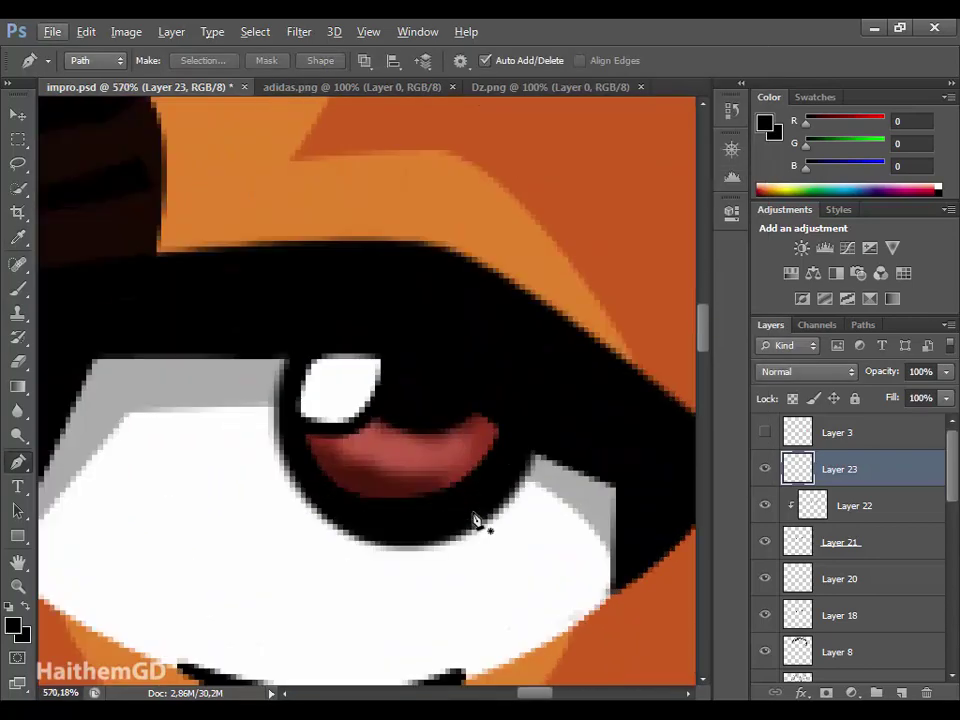
{"action": "scroll", "coordinate": [480, 521], "scroll_direction": "up", "scroll_amount": 2}
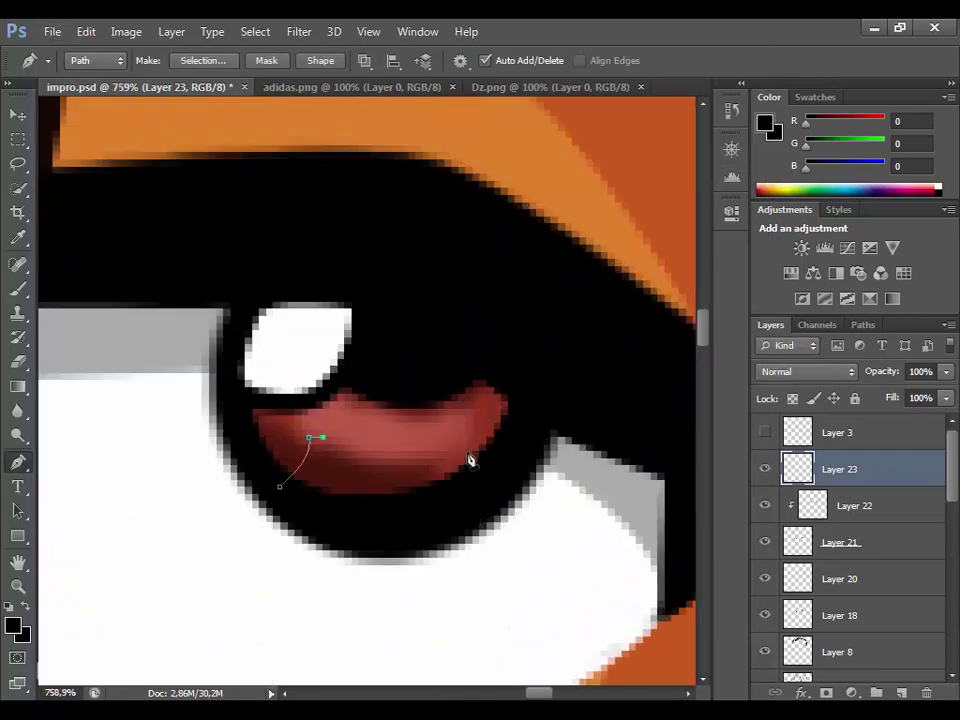
Trace another curved streak path across the lower iris.
{"action": "left_click_drag", "start_coordinate": [452, 437], "coordinate": [516, 400]}
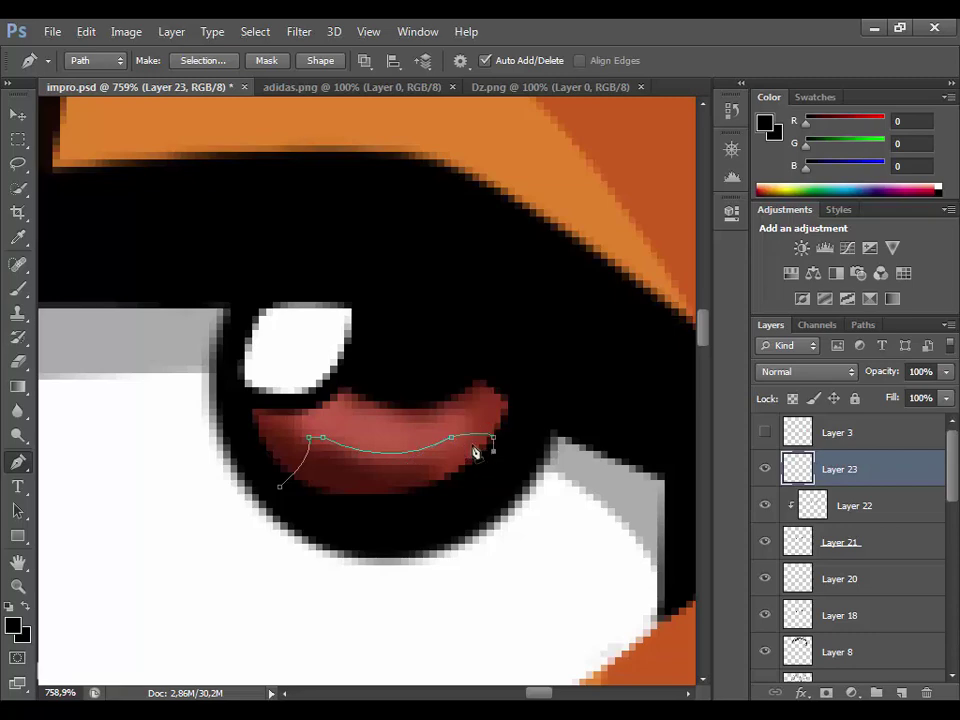
{"action": "left_click_drag", "start_coordinate": [322, 453], "coordinate": [410, 485]}
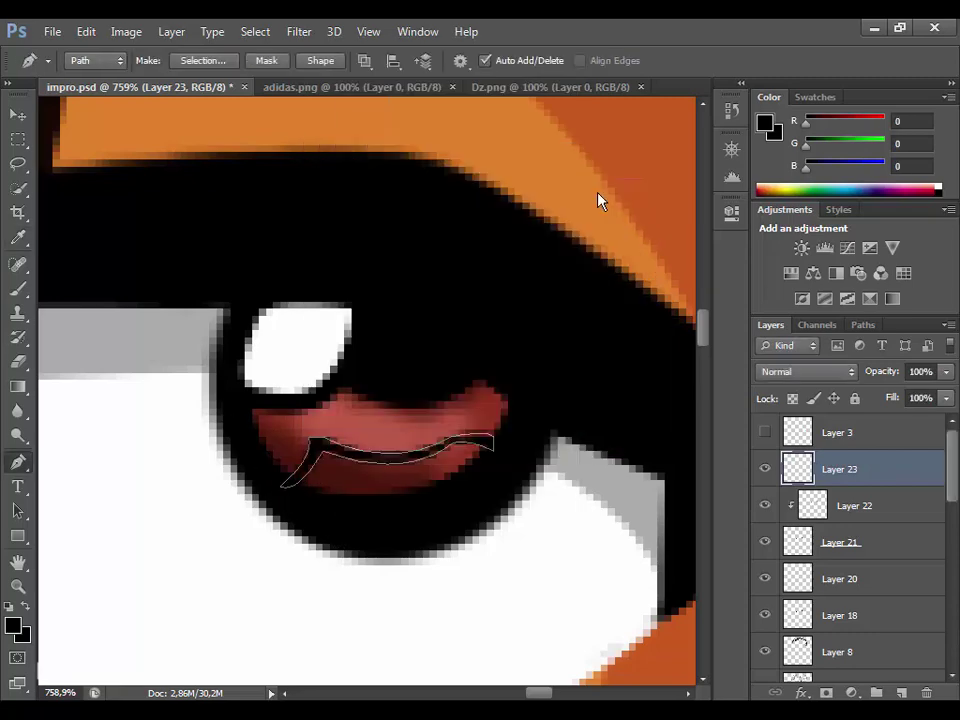
{"action": "left_click_drag", "start_coordinate": [347, 459], "coordinate": [341, 478]}
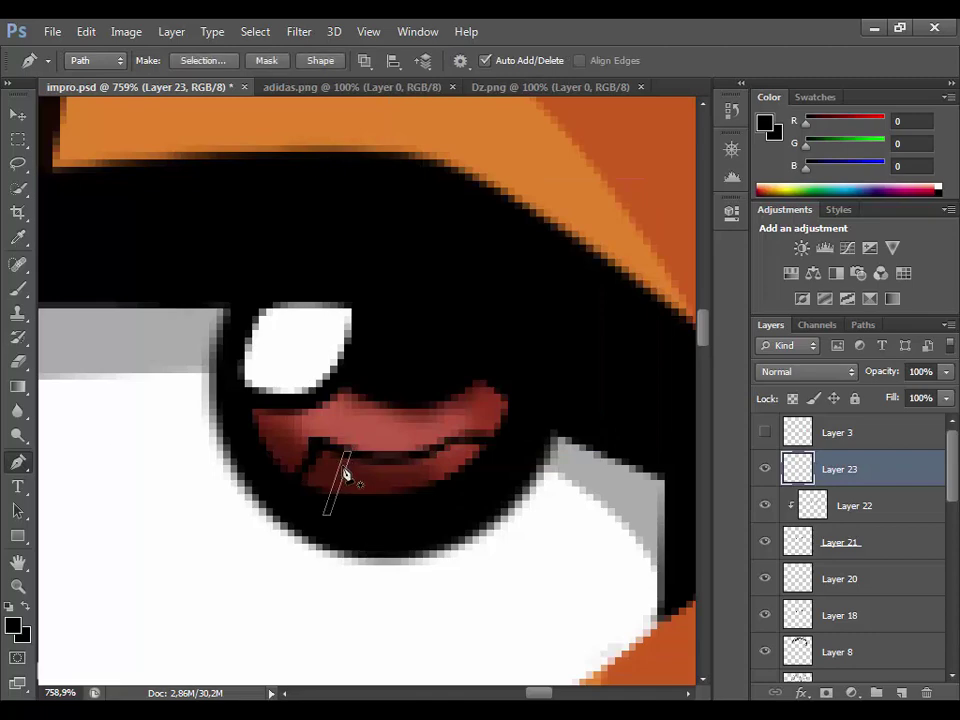
{"action": "right_click", "coordinate": [428, 453]}
{"action": "key", "text": "Escape"}
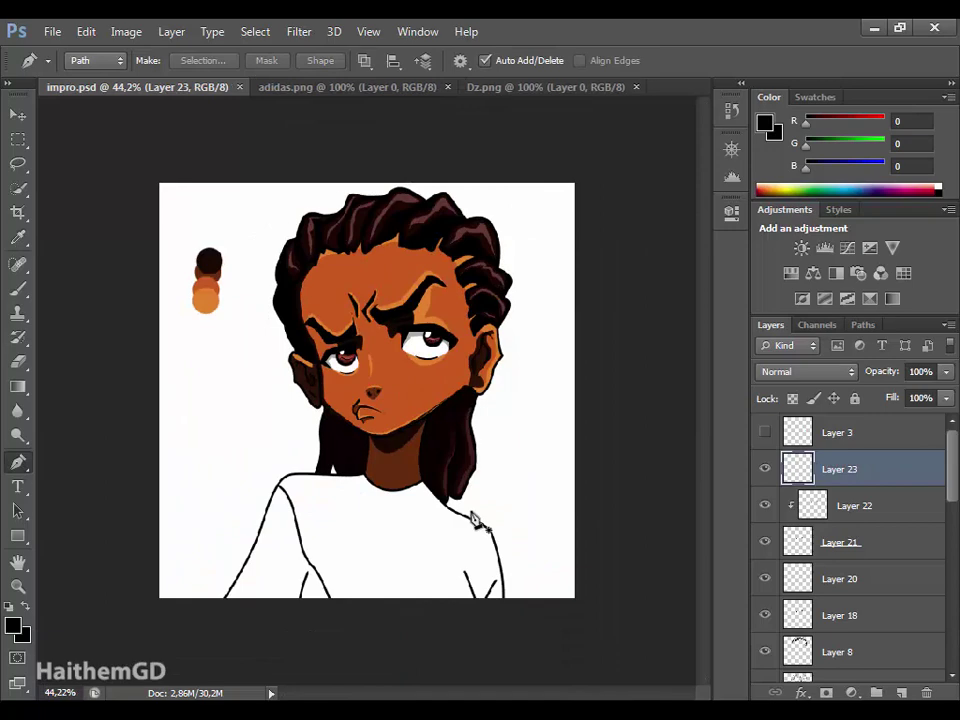
Trace the shirt's collar around the neck with pen anchors.
{"action": "scroll", "coordinate": [358, 420], "scroll_direction": "up", "scroll_amount": 2}
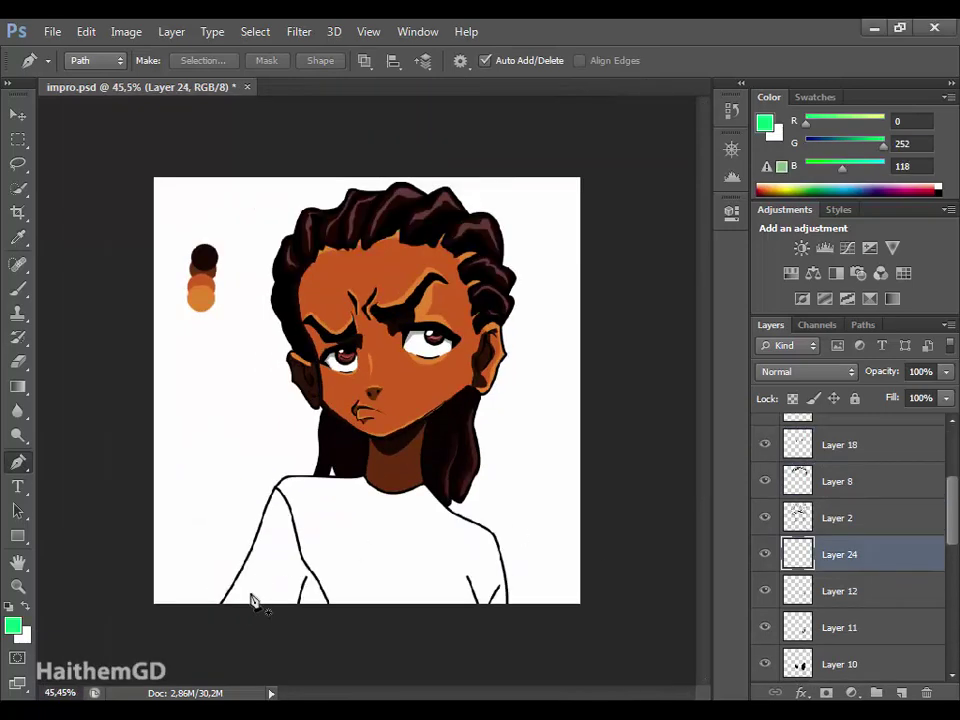
{"action": "scroll", "coordinate": [251, 602], "scroll_direction": "up", "scroll_amount": 5}
{"action": "scroll", "coordinate": [378, 508], "scroll_direction": "up", "scroll_amount": 3}
{"action": "scroll", "coordinate": [378, 508], "scroll_direction": "up", "scroll_amount": 1}
{"action": "left_click_drag", "start_coordinate": [497, 257], "coordinate": [611, 257]}
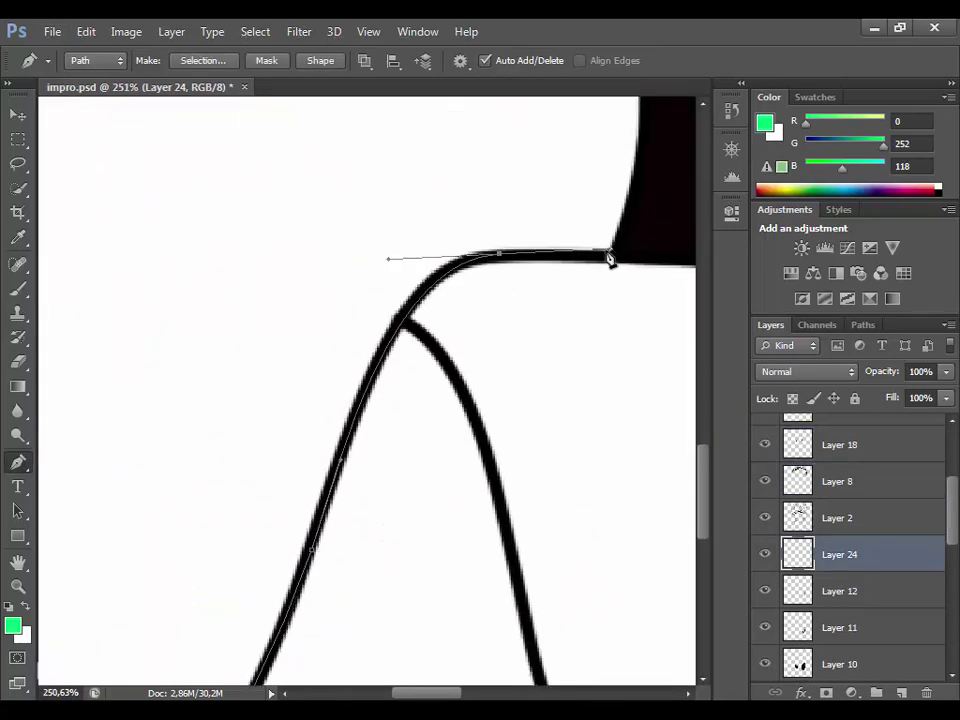
{"action": "scroll", "coordinate": [420, 450], "scroll_direction": "right", "scroll_amount": 5}
{"action": "left_click_drag", "start_coordinate": [368, 260], "coordinate": [412, 254]}
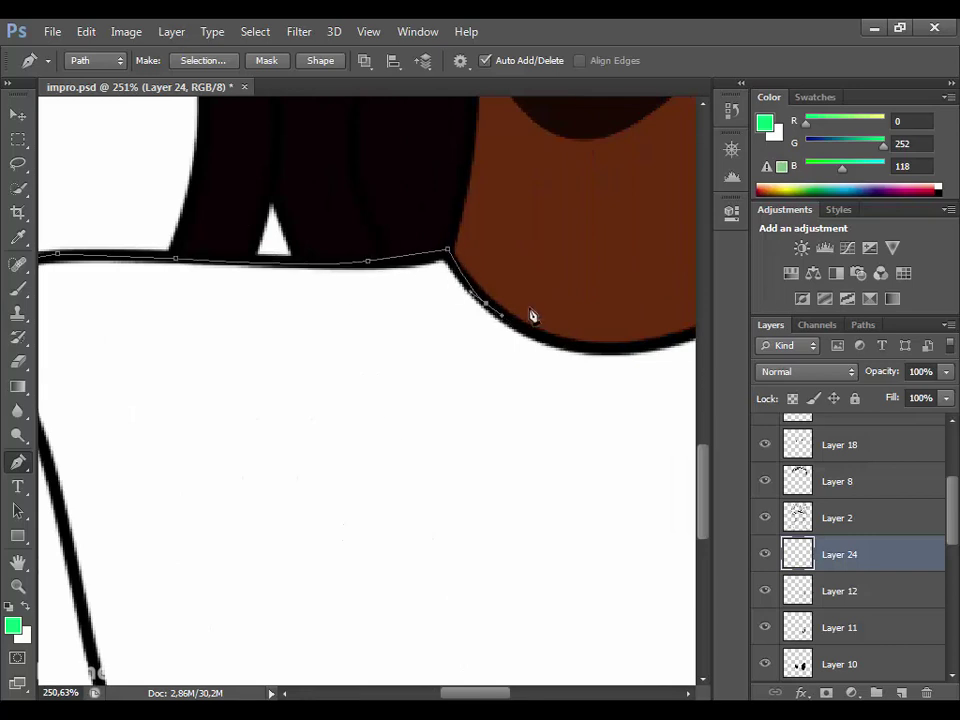
{"action": "scroll", "coordinate": [532, 316], "scroll_direction": "right", "scroll_amount": 5}
{"action": "left_click_drag", "start_coordinate": [475, 343], "coordinate": [520, 332]}
{"action": "left_click_drag", "start_coordinate": [585, 298], "coordinate": [607, 294]}
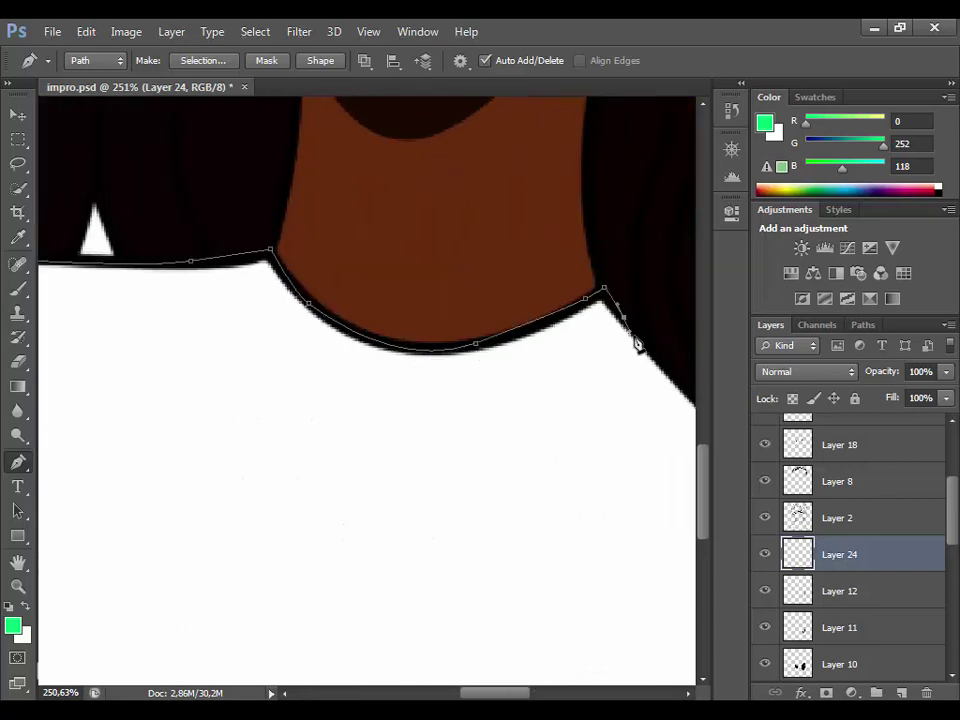
Extend the shirt outline down to its bottom-right edge and fit the whole illustration in view.
{"action": "scroll", "coordinate": [637, 343], "scroll_direction": "right", "scroll_amount": 5}
{"action": "left_click_drag", "start_coordinate": [519, 496], "coordinate": [565, 508]}
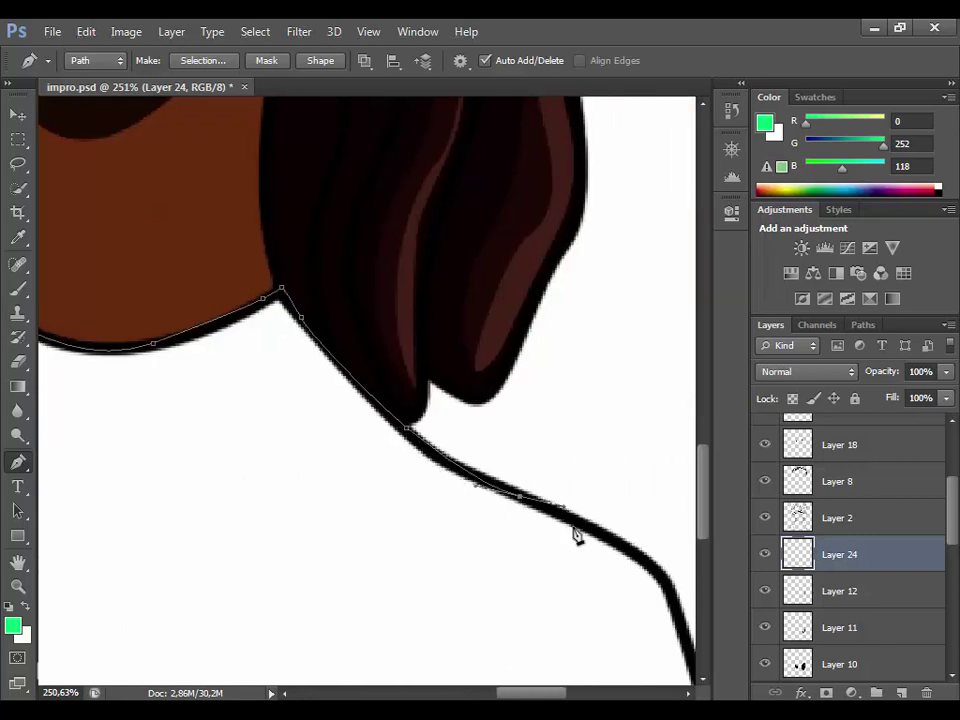
{"action": "scroll", "coordinate": [600, 570], "scroll_direction": "down", "scroll_amount": 5}
{"action": "scroll", "coordinate": [521, 551], "scroll_direction": "down", "scroll_amount": 5}
{"action": "left_click", "coordinate": [510, 634]}
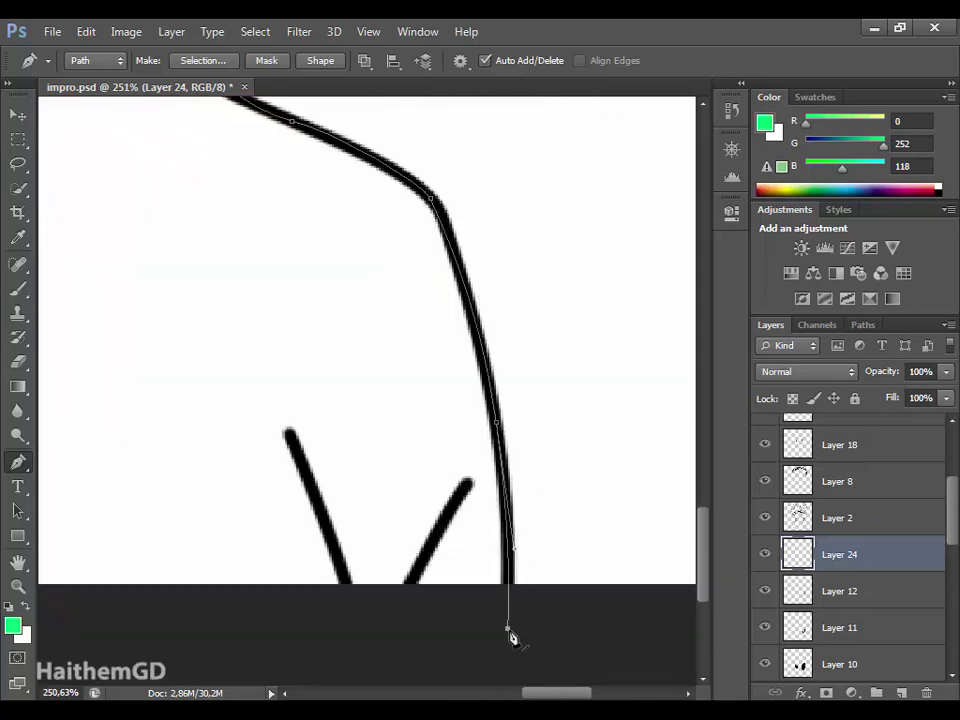
{"action": "key", "text": "ctrl+0"}
{"action": "scroll", "coordinate": [214, 643], "scroll_direction": "up", "scroll_amount": 3}
Fill the shirt path with light grey RGB 239.
{"action": "left_click", "coordinate": [13, 626]}
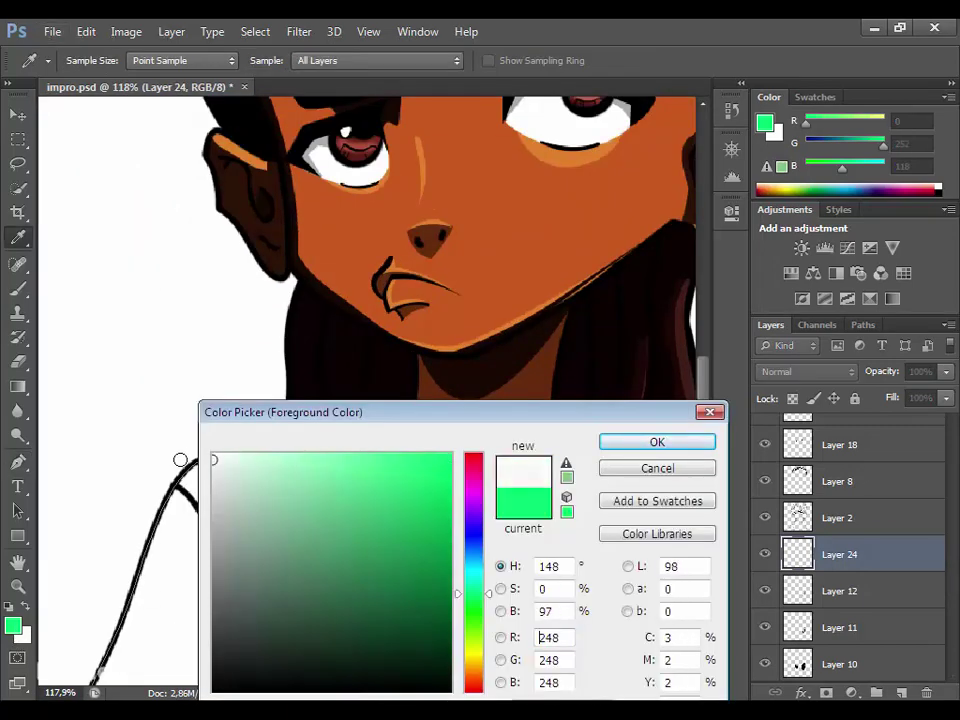
{"action": "left_click", "coordinate": [657, 441]}
{"action": "scroll", "coordinate": [542, 574], "scroll_direction": "down", "scroll_amount": 3}
{"action": "right_click", "coordinate": [542, 574]}
{"action": "left_click", "coordinate": [606, 186]}
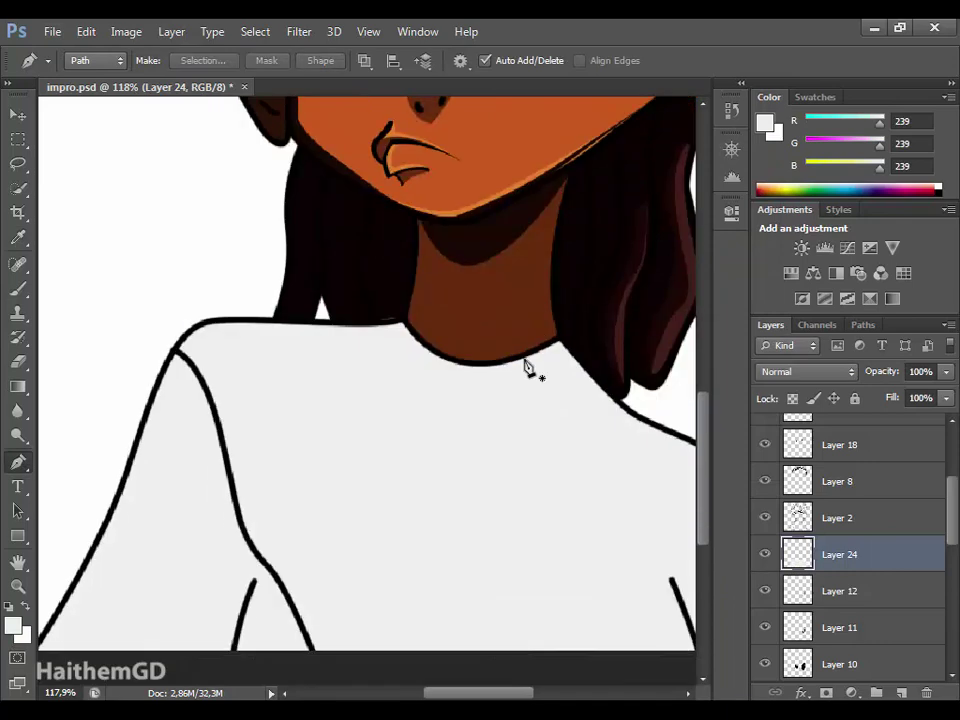
{"action": "scroll", "coordinate": [525, 364], "scroll_direction": "down", "scroll_amount": 5}
{"action": "scroll", "coordinate": [435, 482], "scroll_direction": "up", "scroll_amount": 5}
{"action": "scroll", "coordinate": [354, 525], "scroll_direction": "up", "scroll_amount": 4}
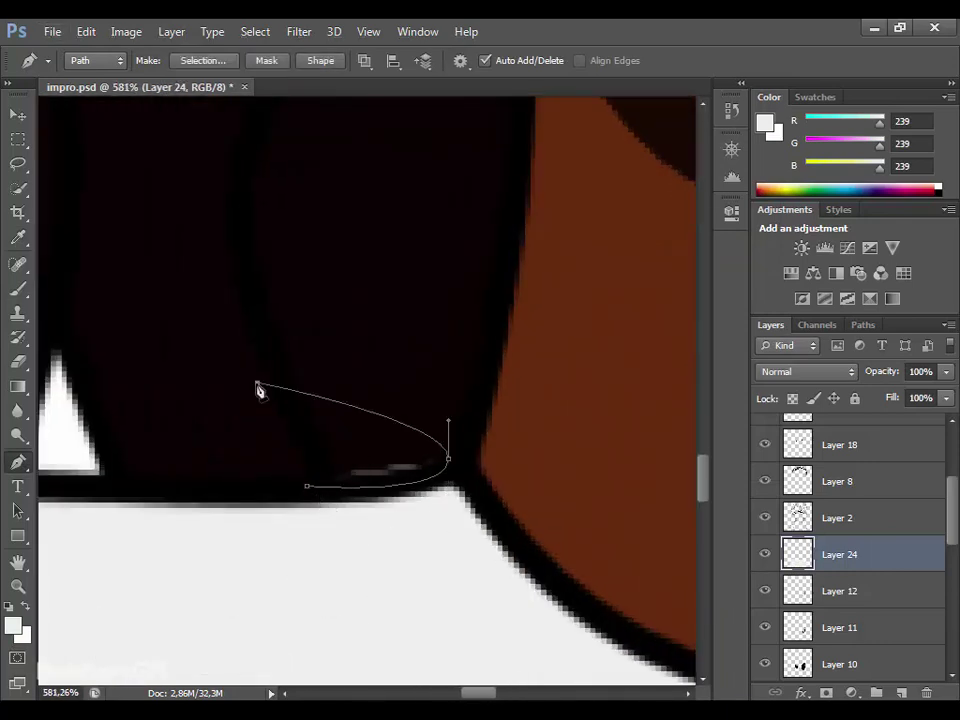
{"action": "left_click", "coordinate": [18, 362]}
Erase the old lower chest stroke on Layer 2 with a resized eraser.
{"action": "scroll", "coordinate": [338, 469], "scroll_direction": "down", "scroll_amount": 5}
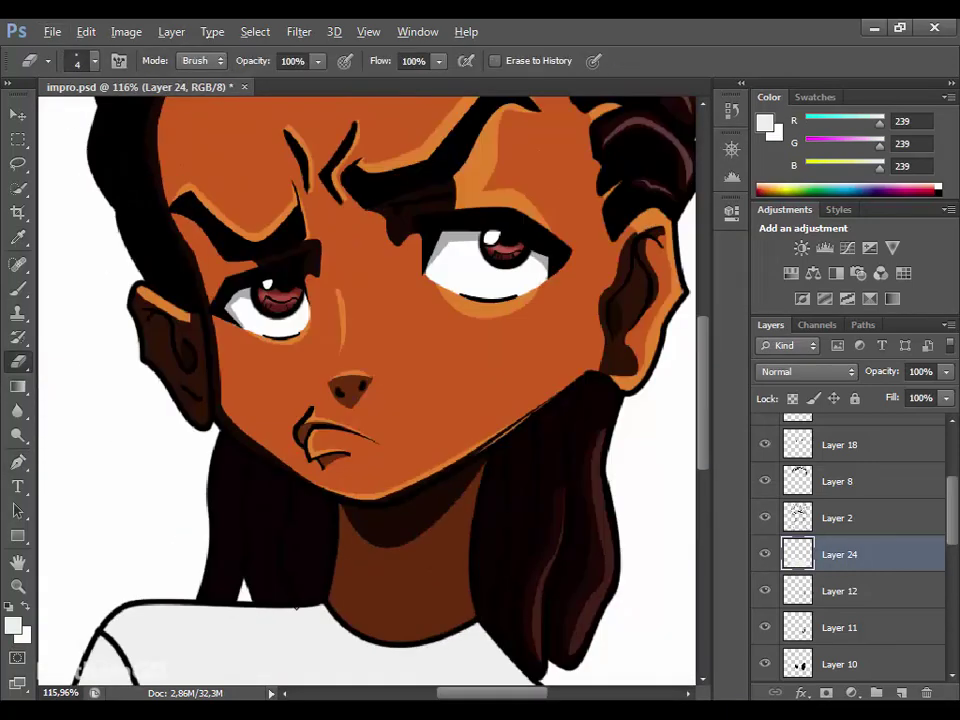
{"action": "scroll", "coordinate": [386, 626], "scroll_direction": "down", "scroll_amount": 2}
{"action": "scroll", "coordinate": [381, 624], "scroll_direction": "up", "scroll_amount": 4}
{"action": "scroll", "coordinate": [381, 624], "scroll_direction": "up", "scroll_amount": 1}
{"action": "key", "text": "p"}
{"action": "key", "text": "e"}
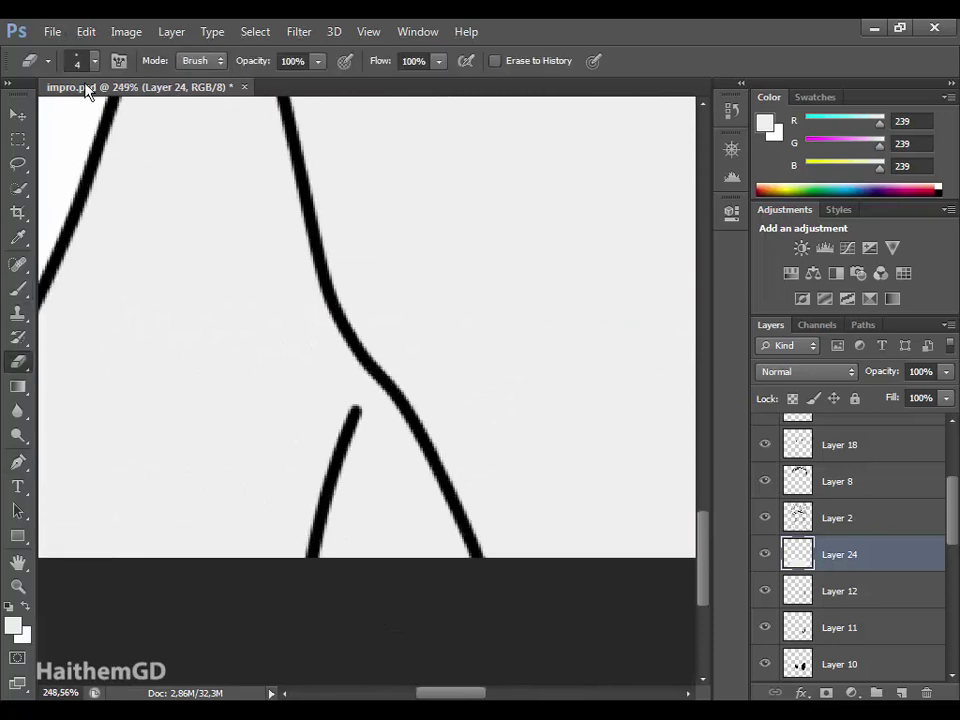
{"action": "left_click", "coordinate": [78, 60]}
{"action": "left_click", "coordinate": [838, 518]}
{"action": "left_click", "coordinate": [765, 518]}
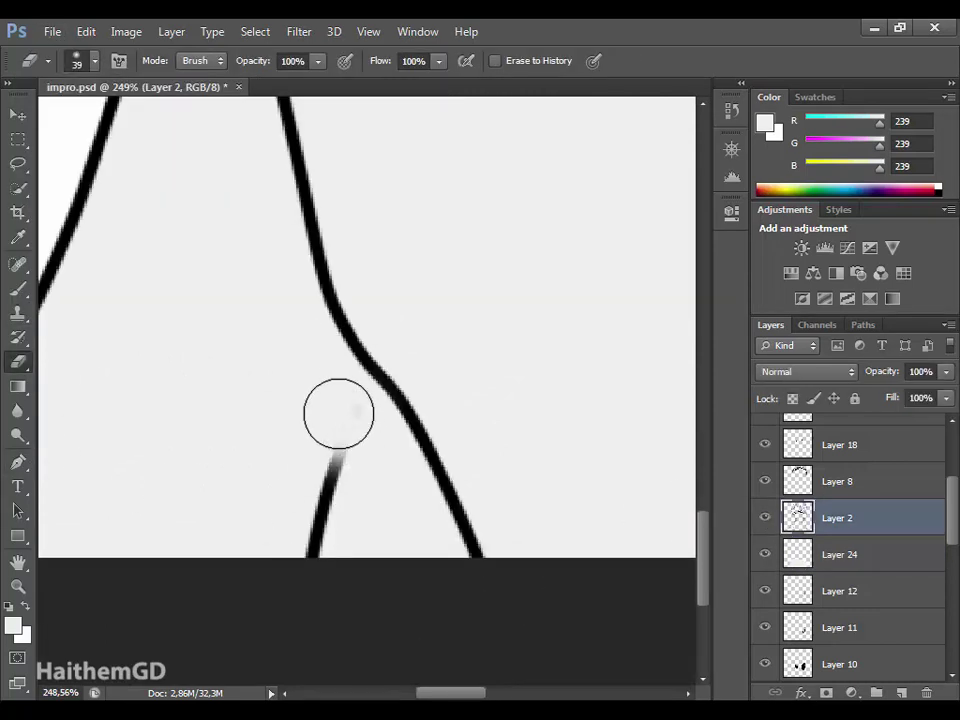
{"action": "left_click_drag", "start_coordinate": [339, 413], "coordinate": [350, 430]}
{"action": "left_click", "coordinate": [78, 60]}
{"action": "left_click_drag", "start_coordinate": [60, 124], "coordinate": [45, 124]}
{"action": "mouse_move", "coordinate": [358, 437]}
{"action": "left_mouse_down"}
{"action": "mouse_move", "coordinate": [317, 497]}
{"action": "mouse_move", "coordinate": [311, 540]}
{"action": "left_mouse_up"}
Draw a new curved chest stroke path and fill it with black.
{"action": "key", "text": "p"}
{"action": "left_click", "coordinate": [13, 625]}
{"action": "left_click", "coordinate": [326, 690]}
{"action": "left_click", "coordinate": [628, 440]}
{"action": "mouse_move", "coordinate": [369, 397]}
{"action": "left_mouse_down"}
{"action": "mouse_move", "coordinate": [410, 363]}
{"action": "mouse_move", "coordinate": [355, 437]}
{"action": "left_mouse_up"}
{"action": "scroll", "coordinate": [305, 583], "scroll_direction": "down", "scroll_amount": 5}
{"action": "scroll", "coordinate": [392, 467], "scroll_direction": "up", "scroll_amount": 2}
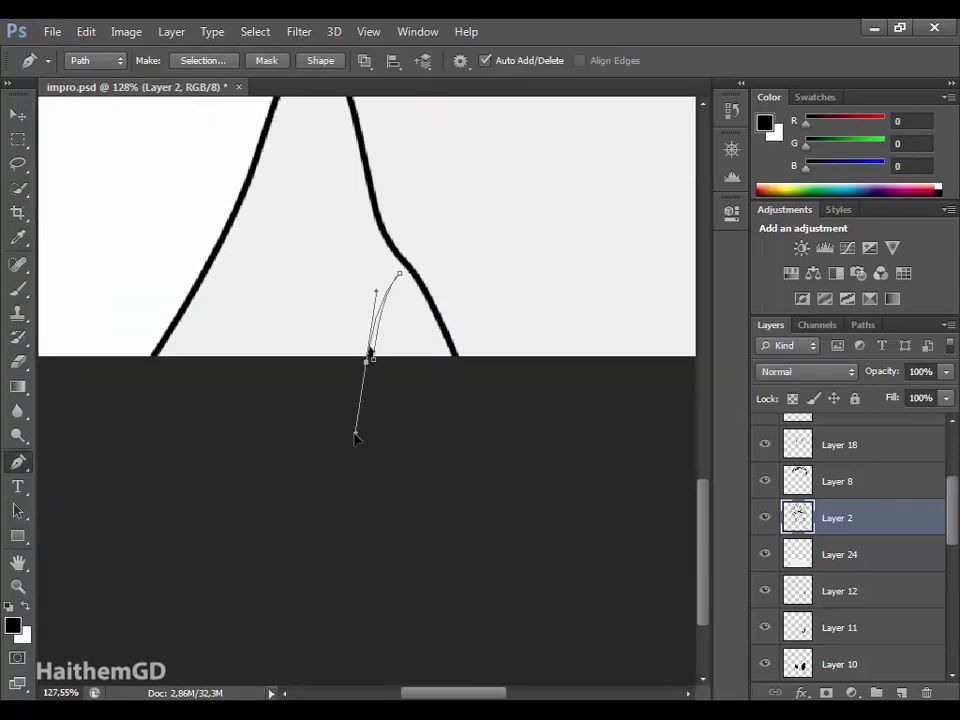
{"action": "left_click", "coordinate": [604, 186]}
{"action": "scroll", "coordinate": [236, 390], "scroll_direction": "up", "scroll_amount": 3}
{"action": "scroll", "coordinate": [317, 493], "scroll_direction": "up", "scroll_amount": 1}
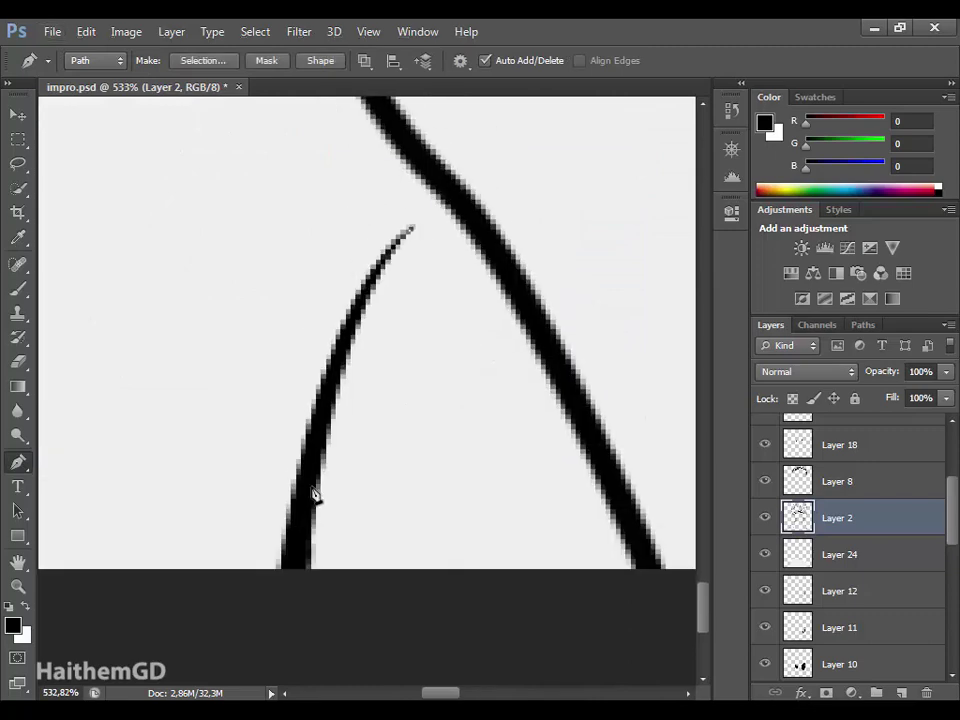
{"action": "scroll", "coordinate": [420, 481], "scroll_direction": "down", "scroll_amount": 2}
{"action": "scroll", "coordinate": [420, 480], "scroll_direction": "down", "scroll_amount": 1}
Close the chest stroke shape path and set the foreground to light grey.
{"action": "left_click", "coordinate": [363, 430]}
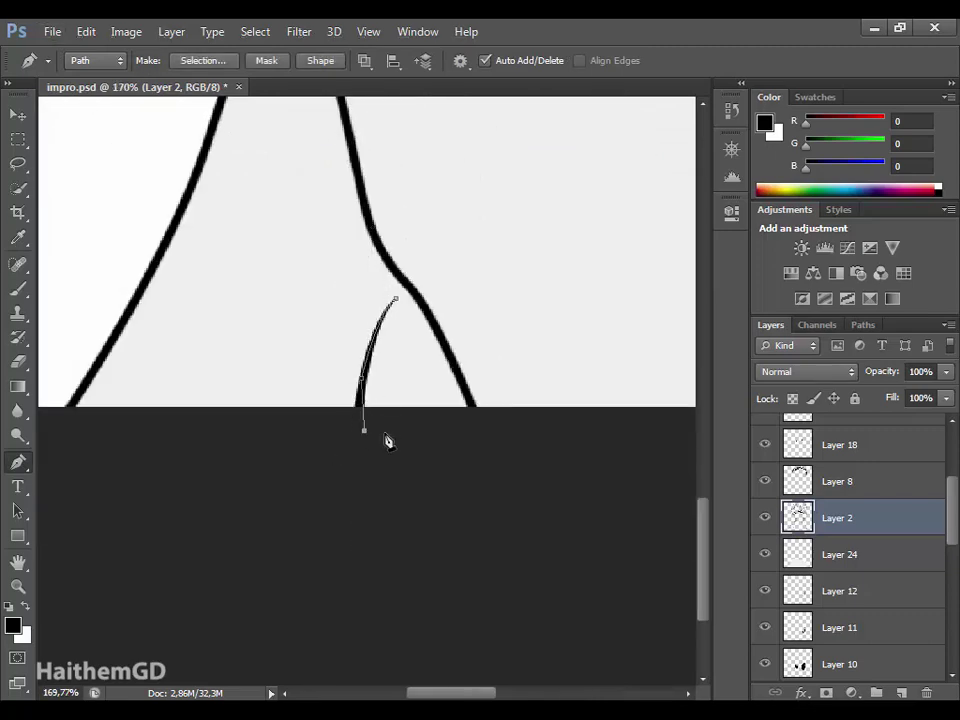
{"action": "left_click", "coordinate": [395, 300]}
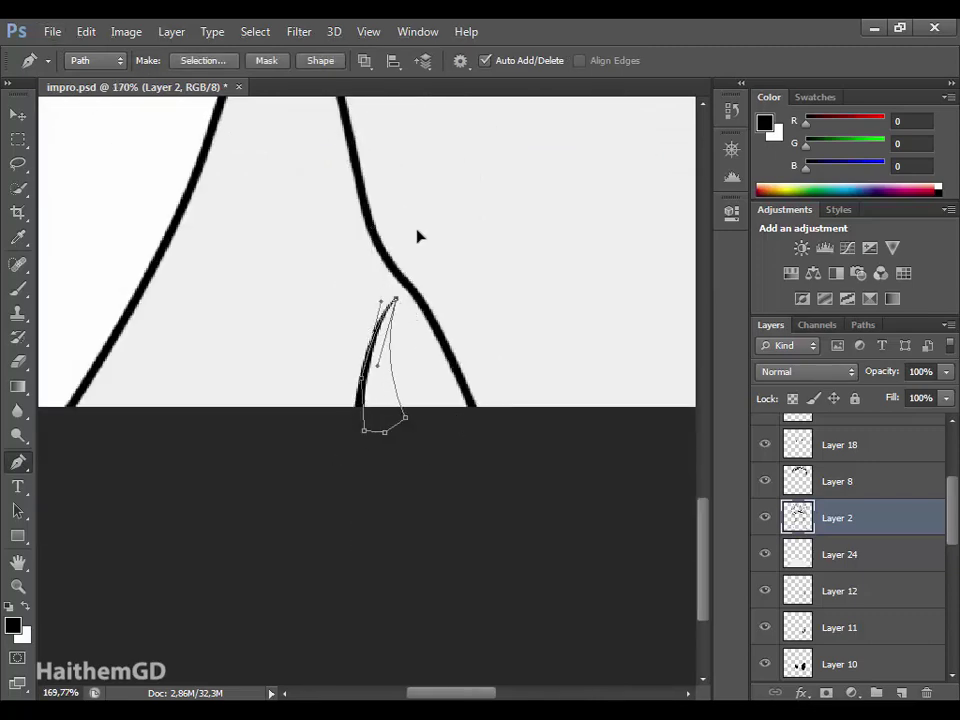
{"action": "left_click", "coordinate": [13, 625]}
{"action": "left_click", "coordinate": [510, 270]}
{"action": "left_click", "coordinate": [626, 441]}
Add a new shading layer above Layer 24 and fill the fold shape with 182 grey.
{"action": "left_click", "coordinate": [790, 554]}
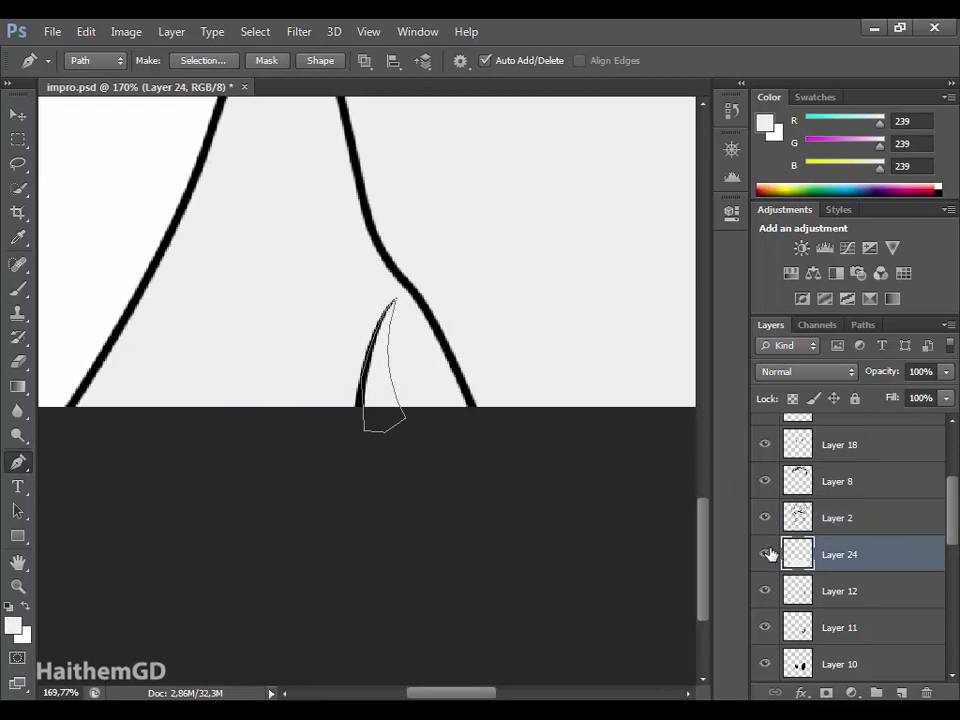
{"action": "left_click", "coordinate": [900, 692]}
{"action": "left_click", "coordinate": [13, 625]}
{"action": "left_click_drag", "start_coordinate": [213, 469], "coordinate": [210, 497]}
{"action": "left_click", "coordinate": [657, 441]}
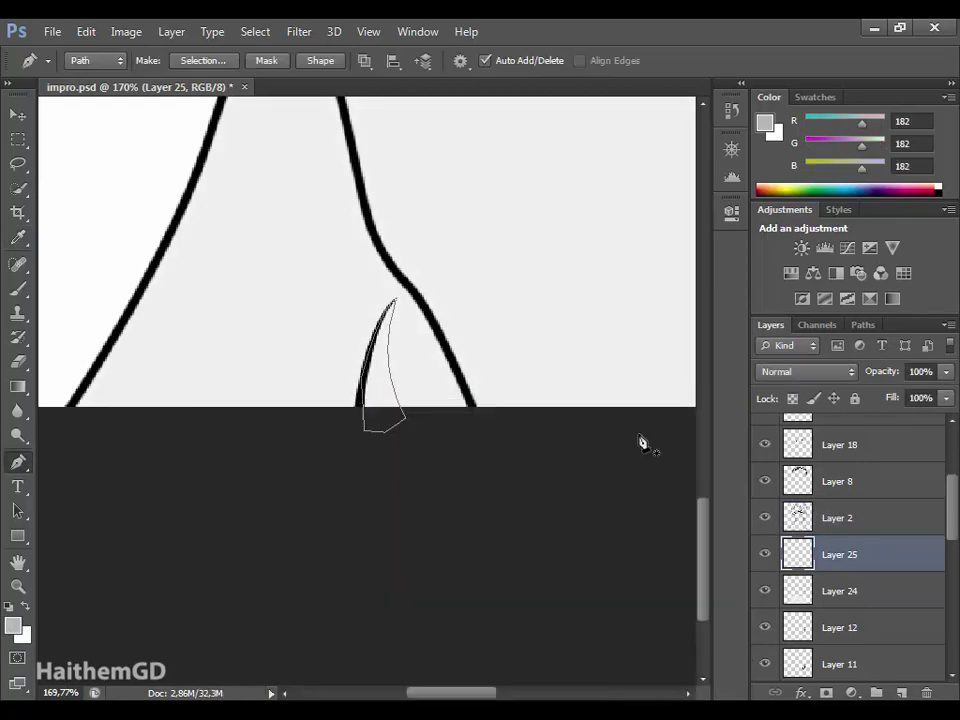
{"action": "key", "text": "alt+BackSpace"}
Path a curved fold on the right chest and fill it with grey.
{"action": "scroll", "coordinate": [432, 497], "scroll_direction": "down", "scroll_amount": 5}
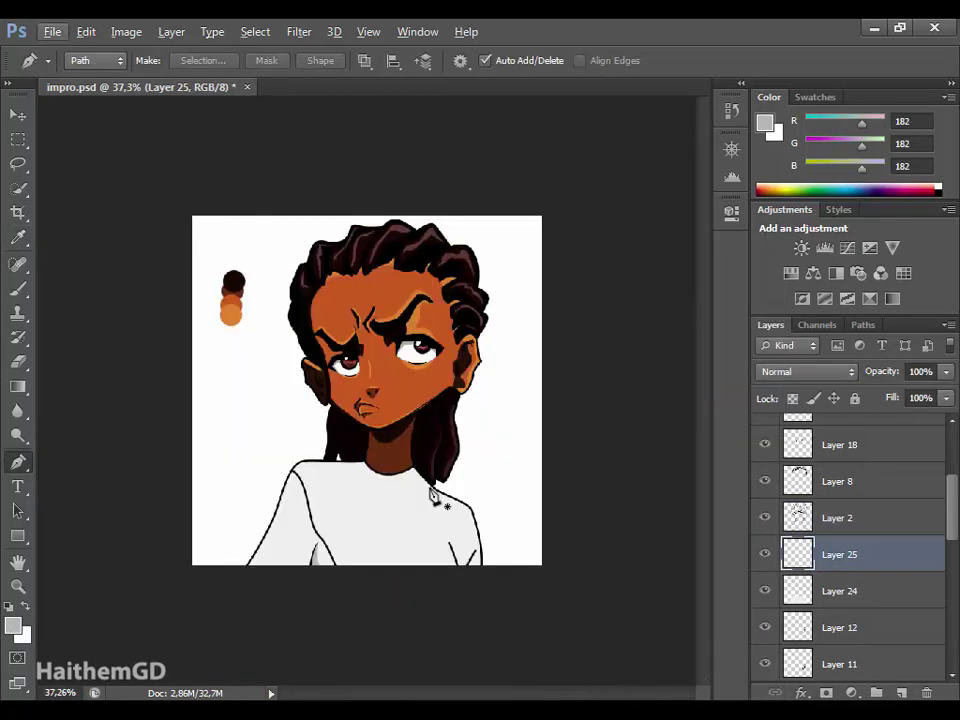
{"action": "scroll", "coordinate": [434, 497], "scroll_direction": "up", "scroll_amount": 1}
{"action": "scroll", "coordinate": [503, 553], "scroll_direction": "up", "scroll_amount": 4}
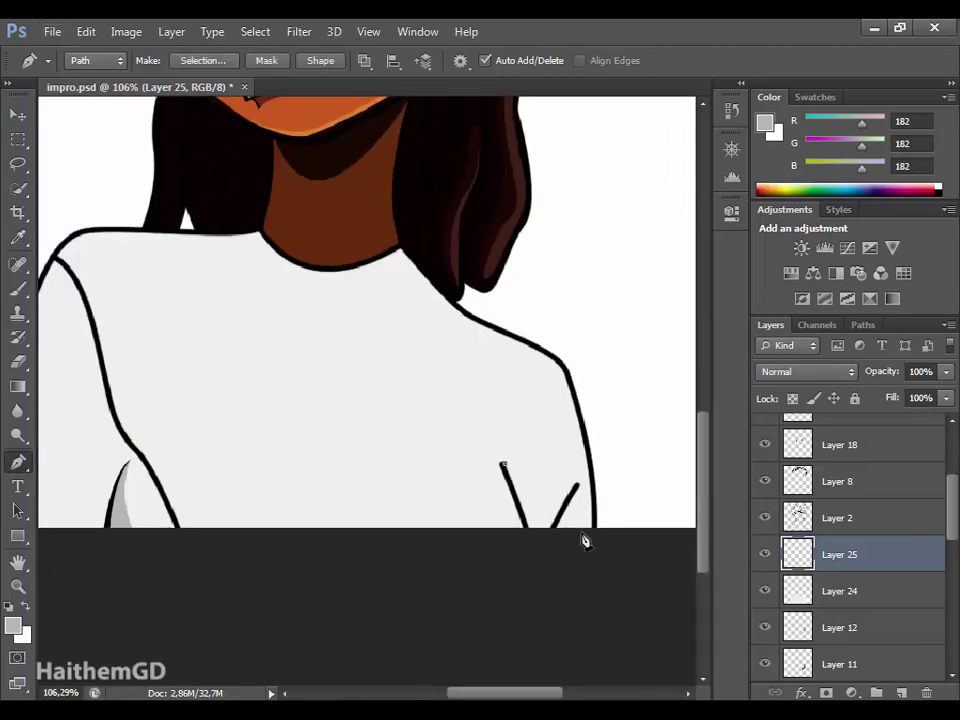
{"action": "left_click_drag", "start_coordinate": [571, 543], "coordinate": [568, 540]}
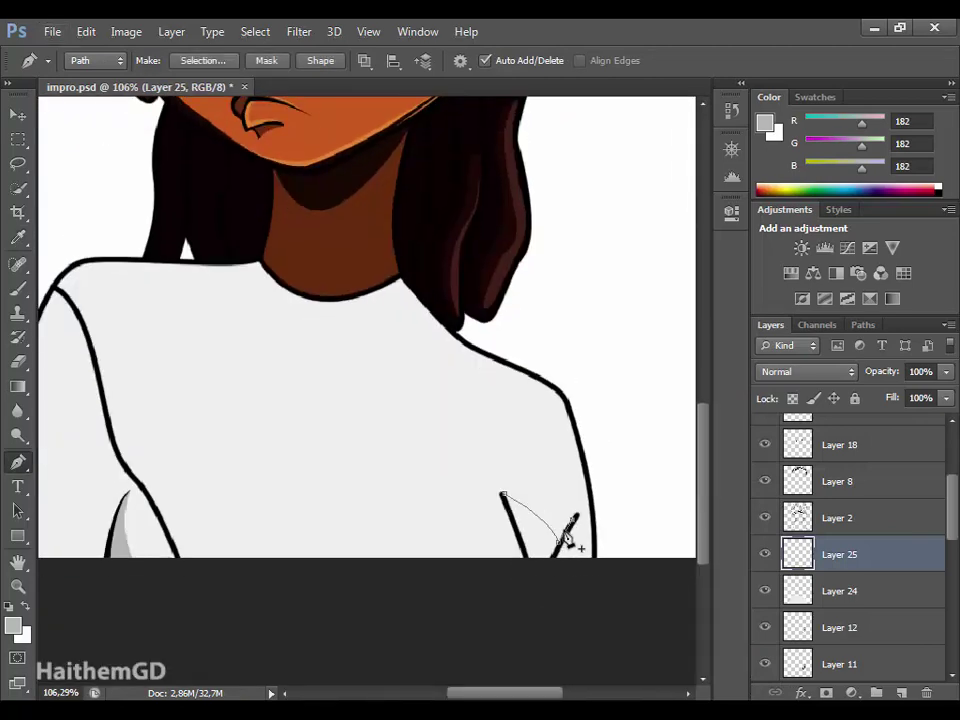
{"action": "scroll", "coordinate": [587, 585], "scroll_direction": "up", "scroll_amount": 3}
{"action": "scroll", "coordinate": [514, 521], "scroll_direction": "up", "scroll_amount": 1}
{"action": "right_click", "coordinate": [520, 505]}
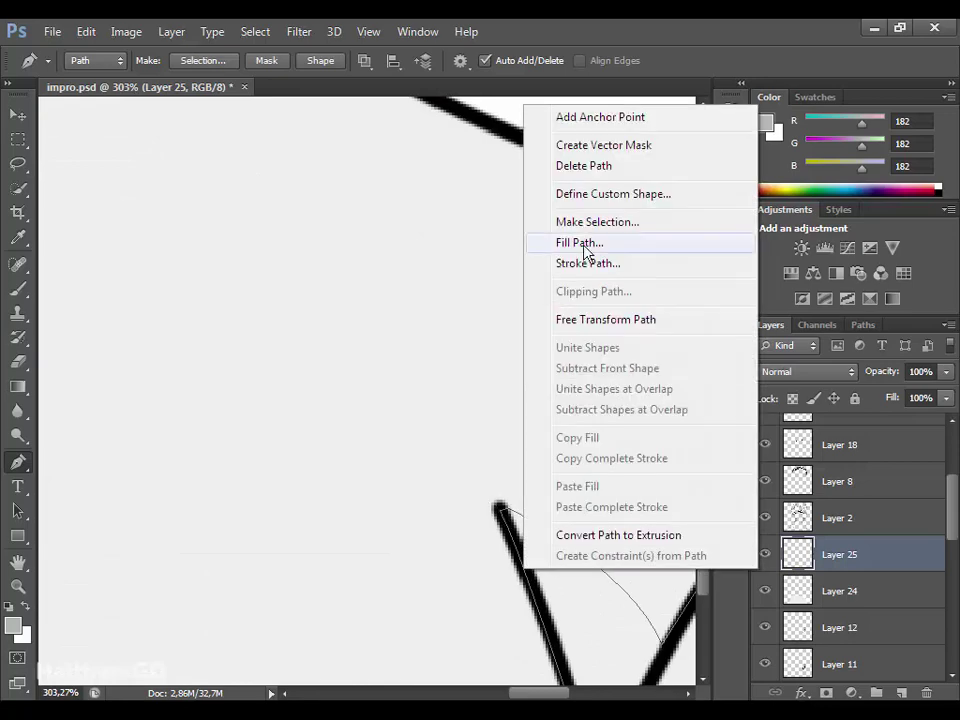
{"action": "left_click", "coordinate": [585, 243]}
{"action": "key", "text": "Return"}
Path a second fold shape on the right chest and fill it grey.
{"action": "scroll", "coordinate": [327, 480], "scroll_direction": "down", "scroll_amount": 7}
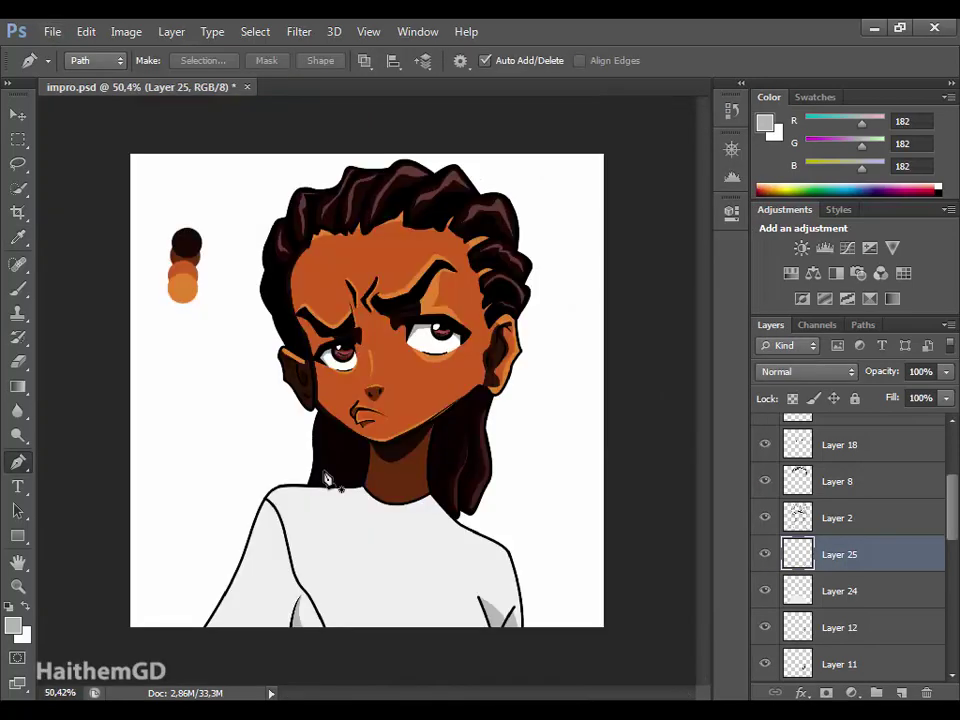
{"action": "scroll", "coordinate": [418, 605], "scroll_direction": "up", "scroll_amount": 3}
{"action": "left_click_drag", "start_coordinate": [510, 541], "coordinate": [555, 538]}
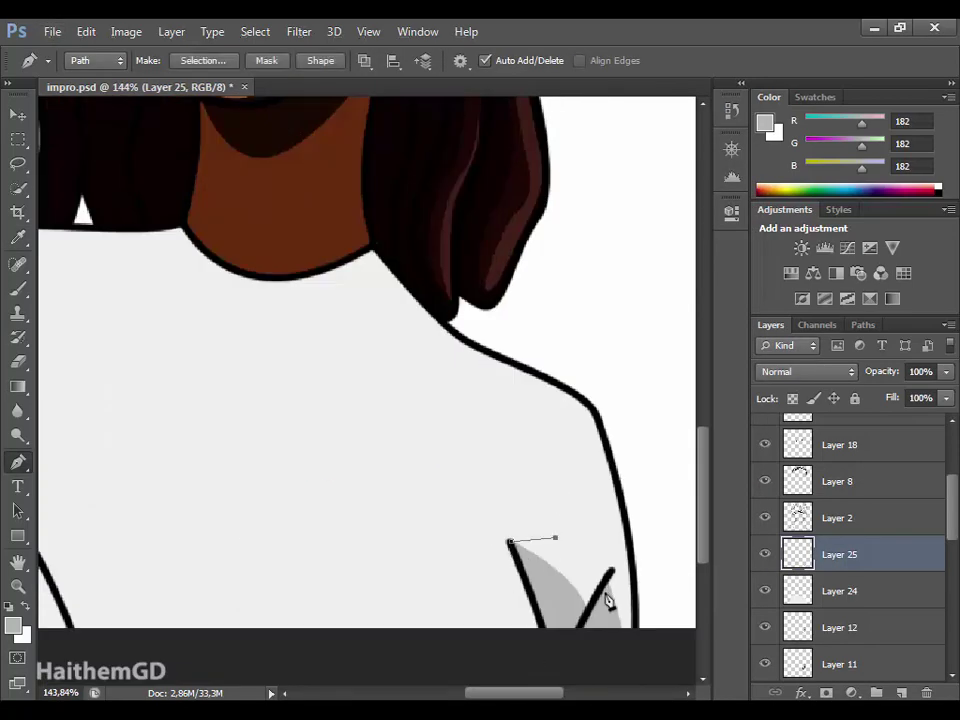
{"action": "scroll", "coordinate": [594, 624], "scroll_direction": "down", "scroll_amount": 2}
{"action": "left_click", "coordinate": [512, 452]}
{"action": "right_click", "coordinate": [512, 452]}
{"action": "left_click", "coordinate": [585, 200]}
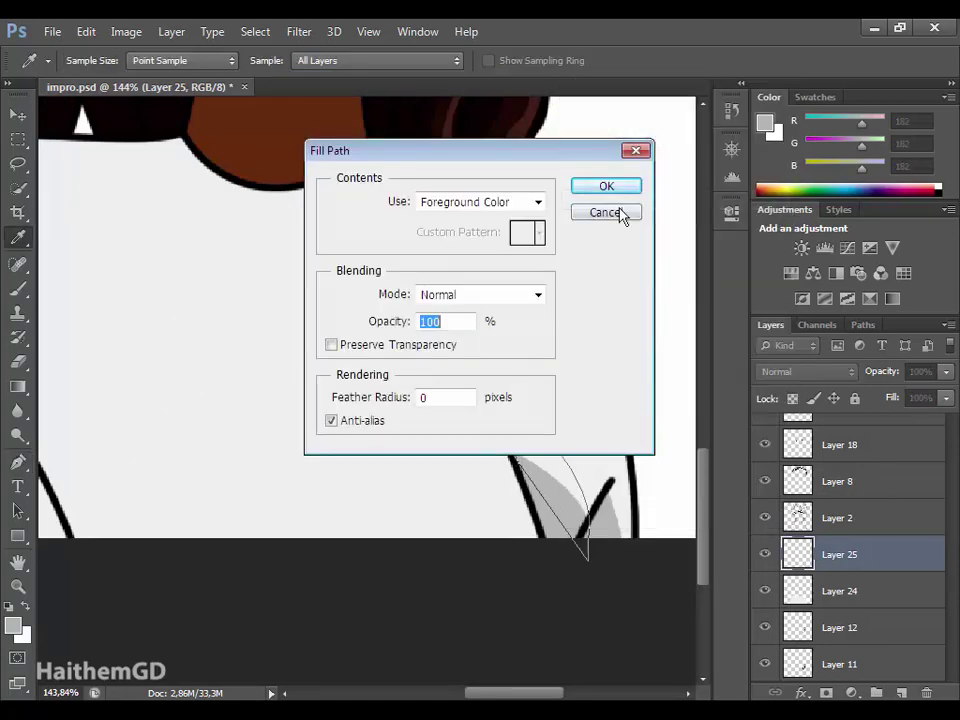
{"action": "key", "text": "Return"}
Path a fold on the shirt's left side and fill it grey.
{"action": "scroll", "coordinate": [590, 285], "scroll_direction": "down", "scroll_amount": 3}
{"action": "scroll", "coordinate": [590, 285], "scroll_direction": "down", "scroll_amount": 1}
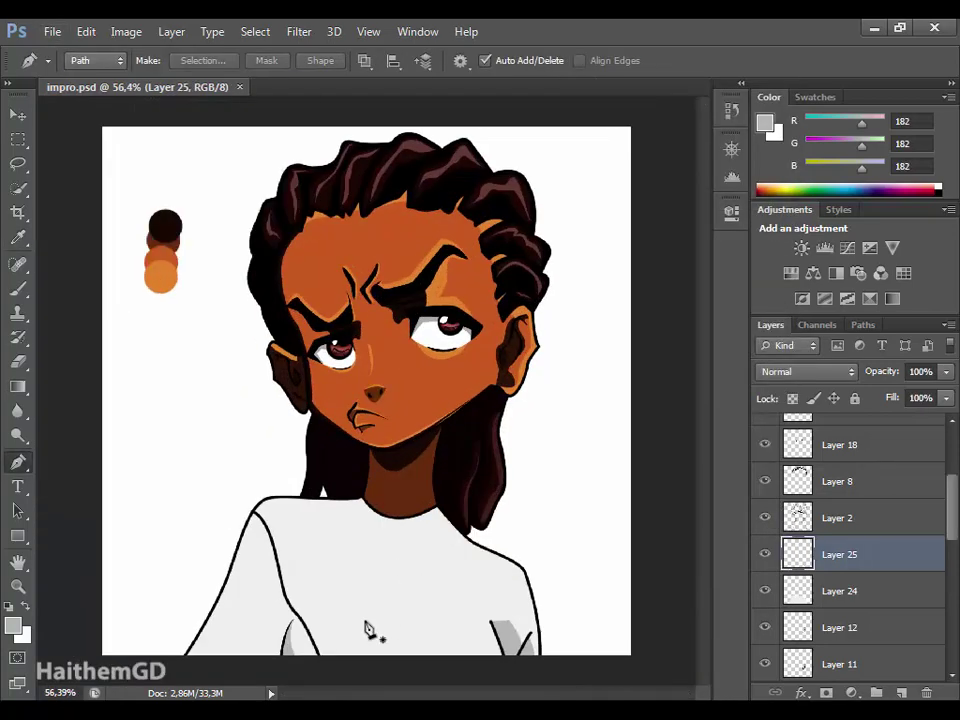
{"action": "scroll", "coordinate": [367, 628], "scroll_direction": "up", "scroll_amount": 4}
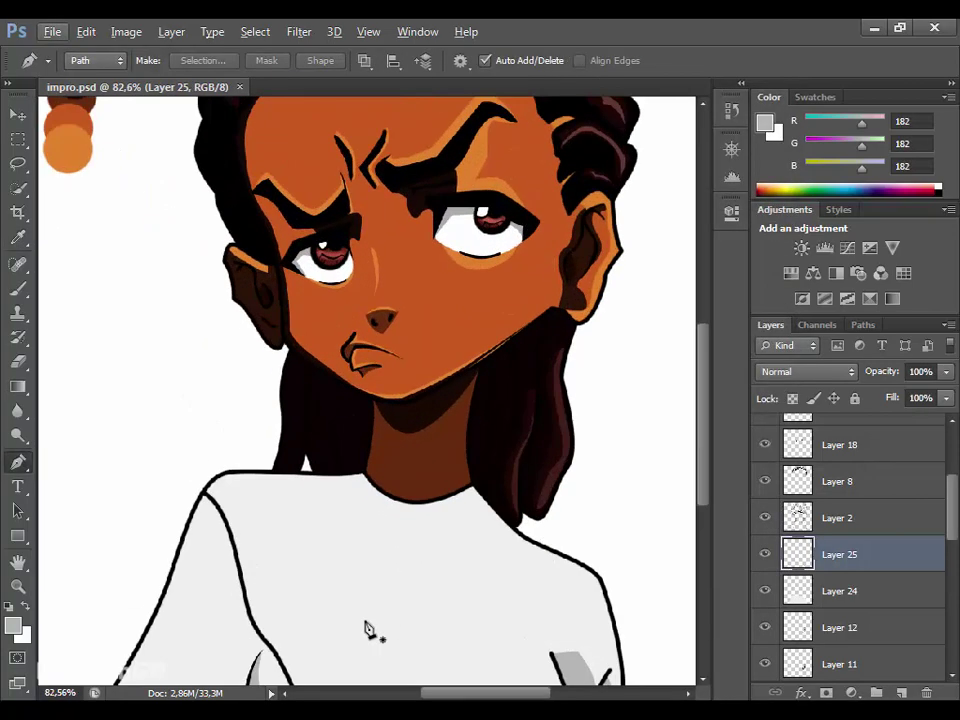
{"action": "scroll", "coordinate": [240, 597], "scroll_direction": "up", "scroll_amount": 4}
{"action": "left_click", "coordinate": [199, 630]}
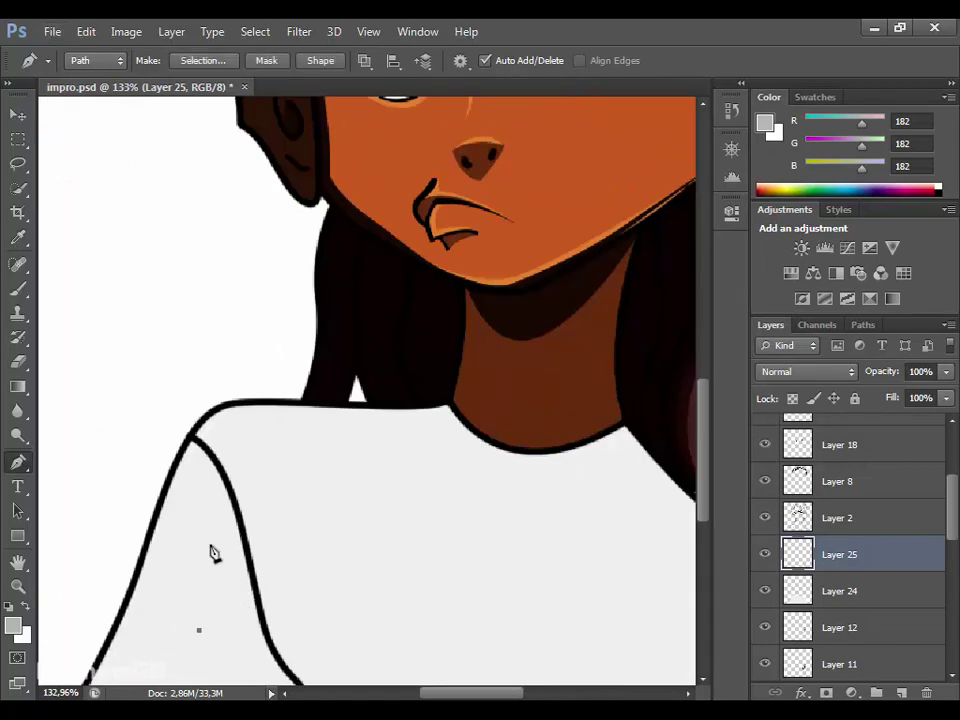
{"action": "right_click", "coordinate": [270, 560]}
{"action": "left_click", "coordinate": [300, 222]}
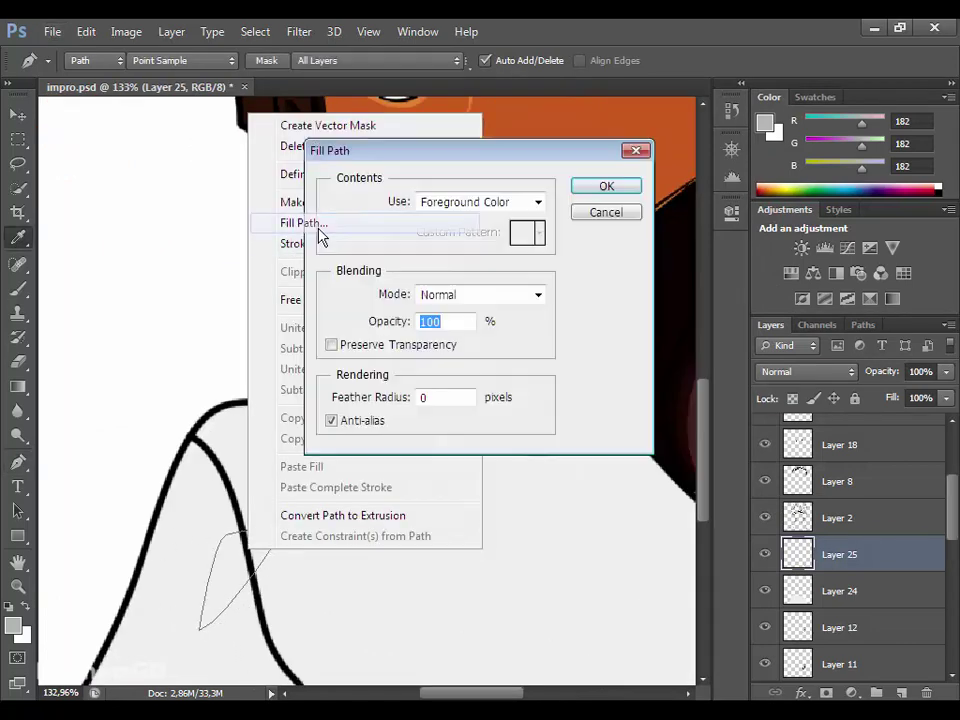
{"action": "left_click", "coordinate": [604, 184]}
{"action": "scroll", "coordinate": [606, 193], "scroll_direction": "down", "scroll_amount": 10}
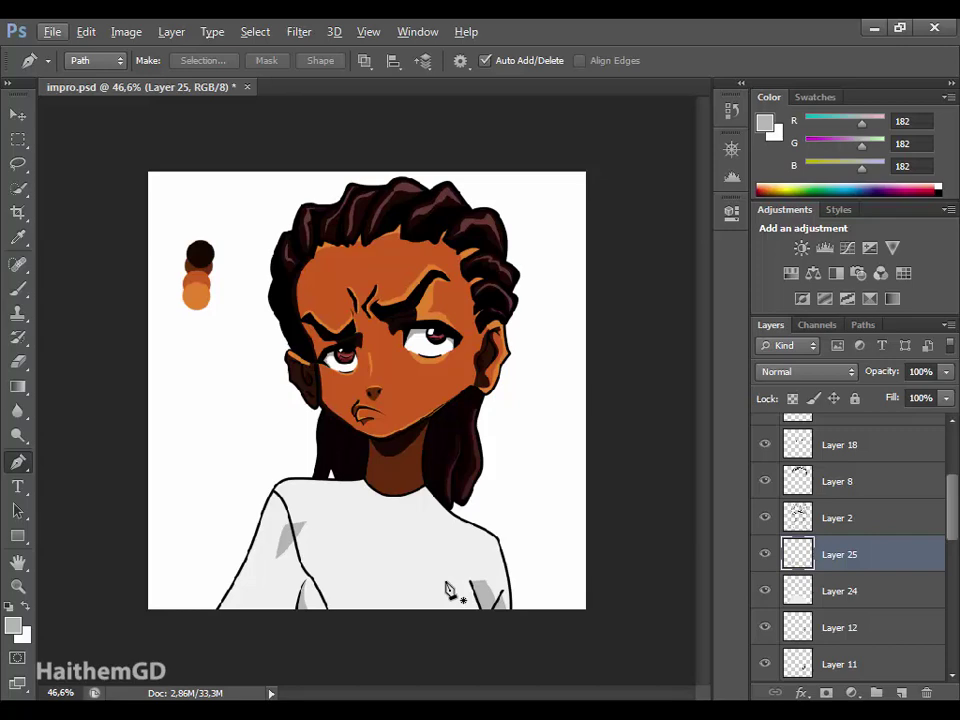
{"action": "scroll", "coordinate": [390, 530], "scroll_direction": "up", "scroll_amount": 5}
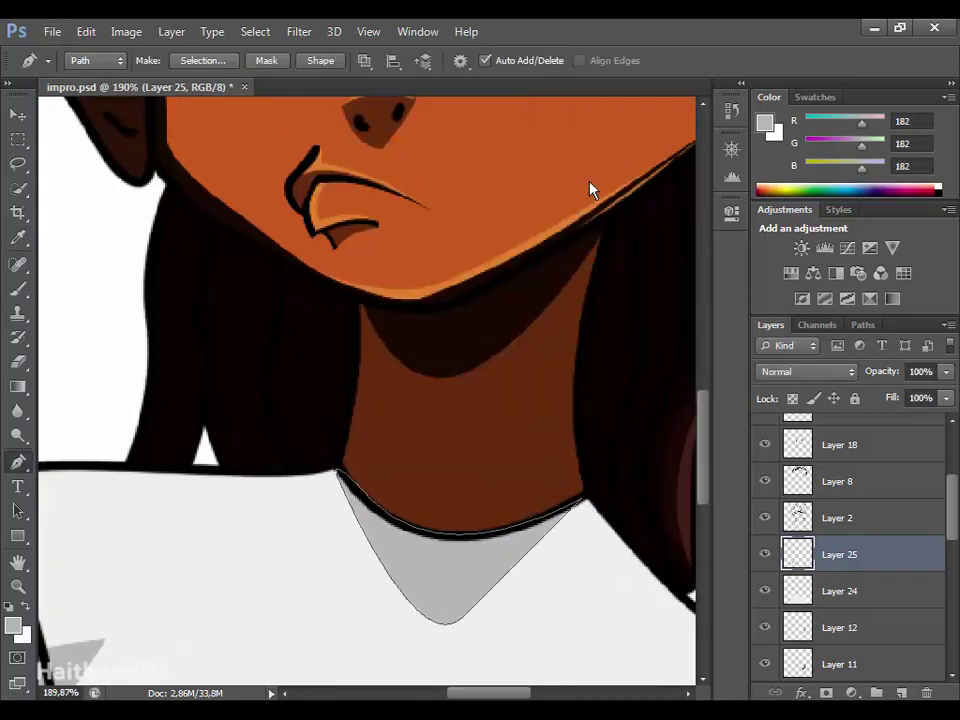
Shrink the pasted crest, move it onto the chest and tilt it slightly.
{"action": "key", "text": "ctrl+t"}
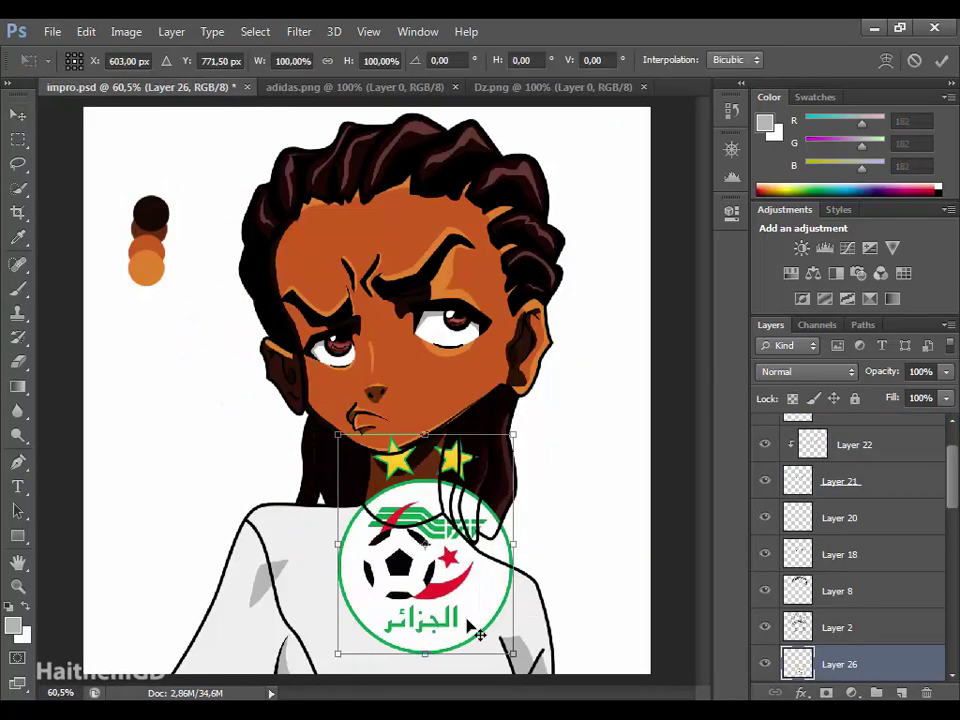
{"action": "mouse_move", "coordinate": [508, 654]}
{"action": "left_mouse_down"}
{"action": "mouse_move", "coordinate": [407, 514]}
{"action": "mouse_move", "coordinate": [455, 595]}
{"action": "left_mouse_up"}
{"action": "scroll", "coordinate": [497, 651], "scroll_direction": "up", "scroll_amount": 2}
{"action": "left_click_drag", "start_coordinate": [493, 651], "coordinate": [484, 636]}
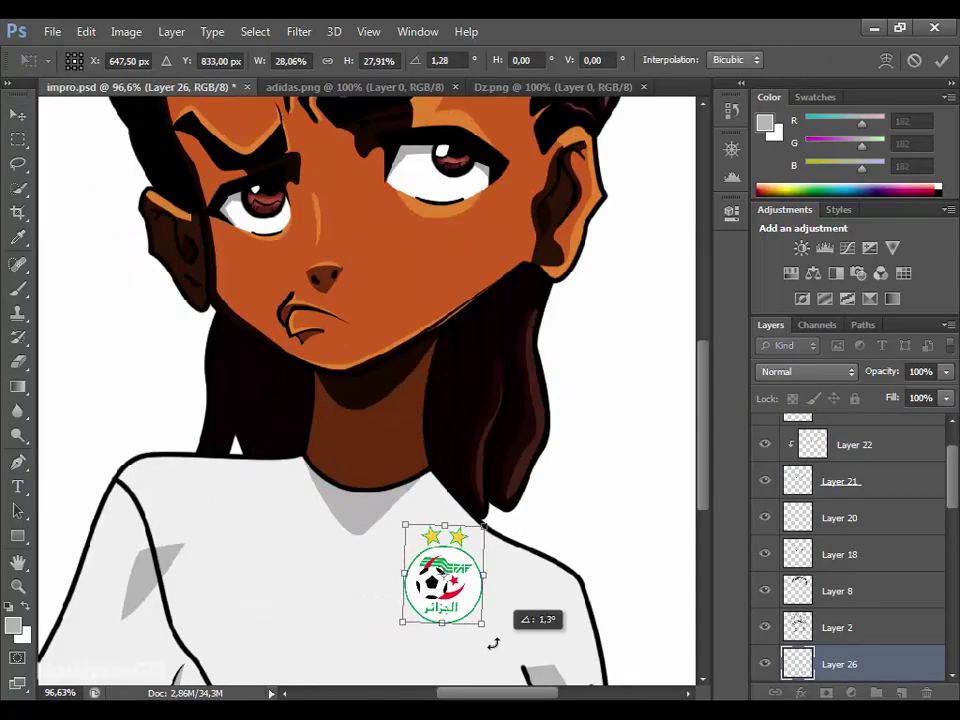
{"action": "key", "text": "Return"}
Bring the adidas logo image onto the shirt.
{"action": "key", "text": "ctrl+0"}
{"action": "scroll", "coordinate": [620, 506], "scroll_direction": "up", "scroll_amount": 2}
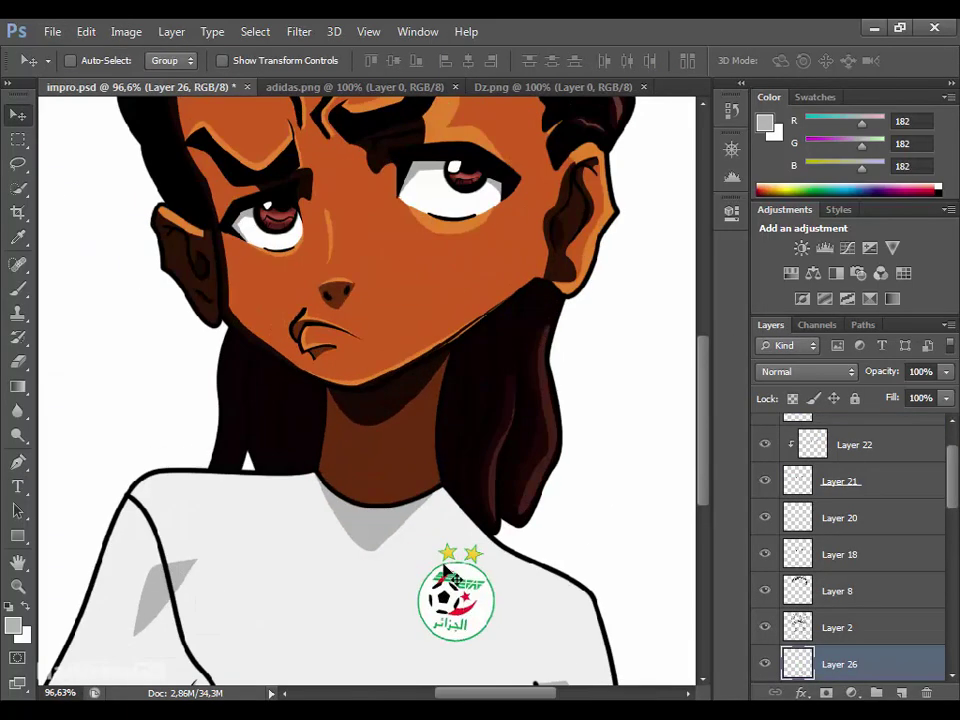
{"action": "left_click", "coordinate": [355, 87]}
{"action": "left_click_drag", "start_coordinate": [340, 360], "coordinate": [313, 568]}
Scale down and rotate the adidas logo, then commit the transform.
{"action": "key", "text": "ctrl+t"}
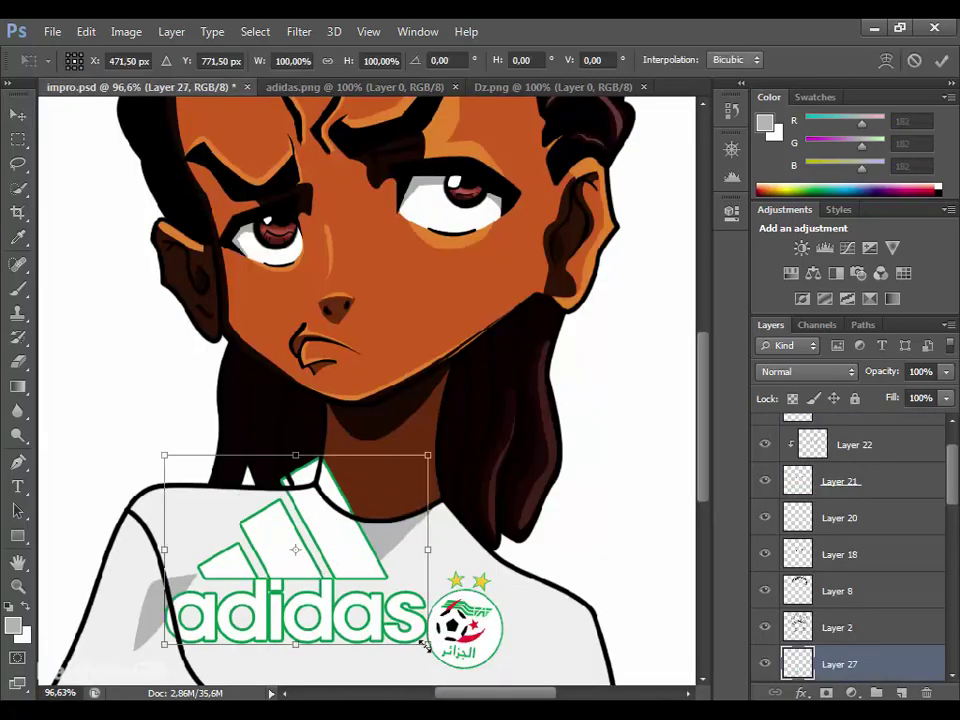
{"action": "mouse_move", "coordinate": [422, 643]}
{"action": "left_mouse_down"}
{"action": "mouse_move", "coordinate": [293, 568]}
{"action": "mouse_move", "coordinate": [281, 544]}
{"action": "left_mouse_up"}
{"action": "scroll", "coordinate": [380, 622], "scroll_direction": "down", "scroll_amount": 1}
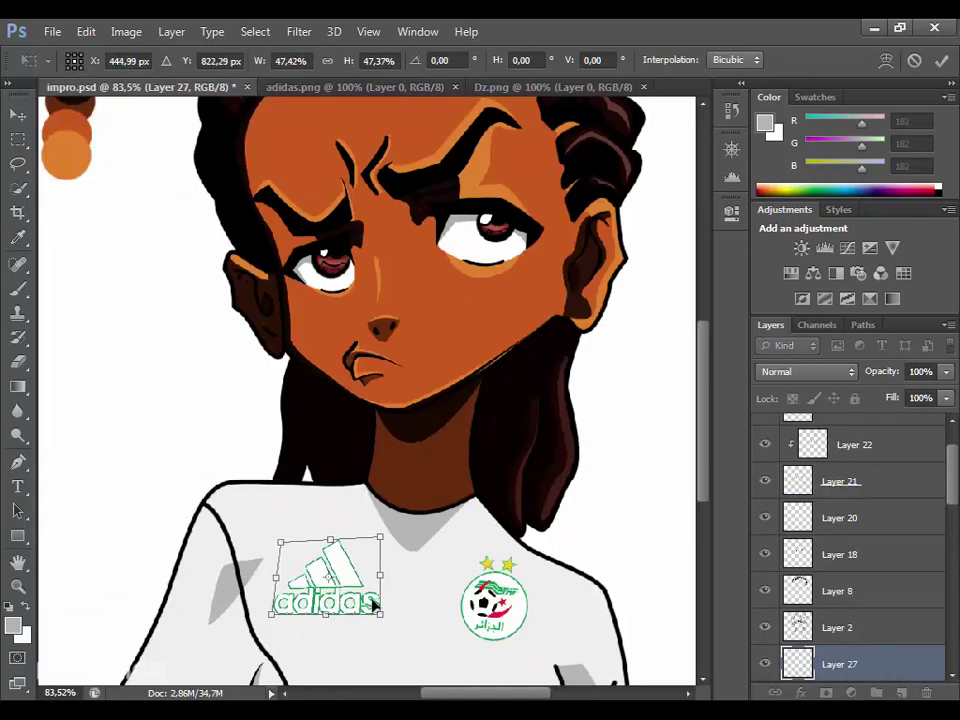
{"action": "left_click_drag", "start_coordinate": [385, 617], "coordinate": [360, 602]}
{"action": "scroll", "coordinate": [362, 600], "scroll_direction": "down", "scroll_amount": 3}
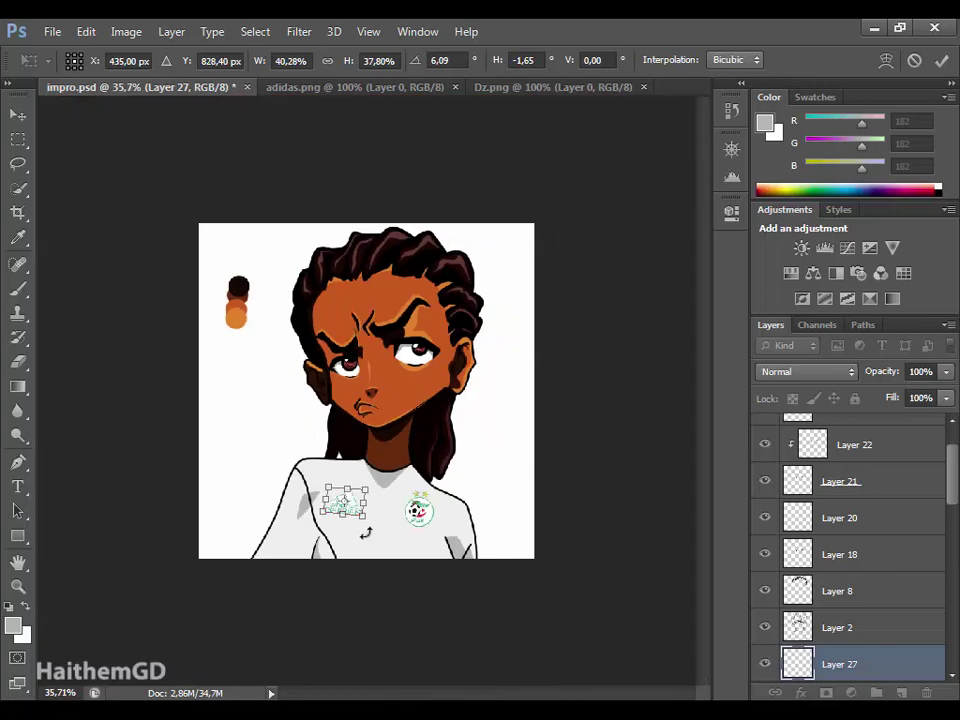
{"action": "left_click", "coordinate": [942, 61]}
{"action": "scroll", "coordinate": [362, 577], "scroll_direction": "up", "scroll_amount": 3}
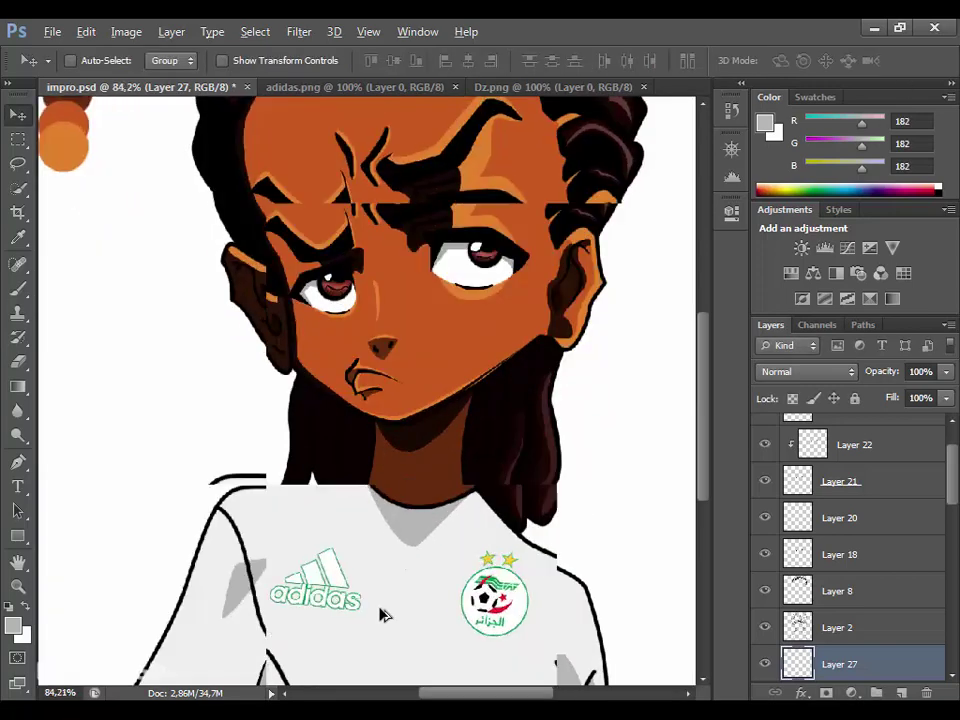
{"action": "scroll", "coordinate": [379, 615], "scroll_direction": "up", "scroll_amount": 2}
Skew the adidas logo's corners so it follows the jersey's slant.
{"action": "key", "text": "ctrl+t"}
{"action": "left_click_drag", "start_coordinate": [192, 507], "coordinate": [200, 505]}
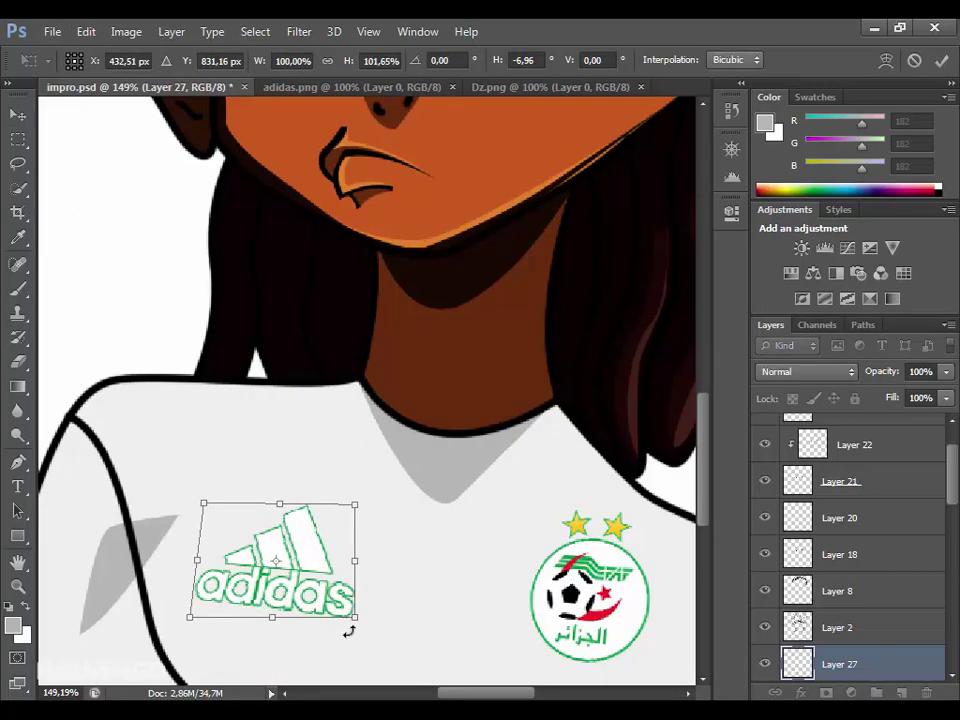
{"action": "left_click_drag", "start_coordinate": [190, 624], "coordinate": [214, 636]}
{"action": "left_click_drag", "start_coordinate": [347, 618], "coordinate": [344, 627]}
{"action": "key", "text": "Return"}
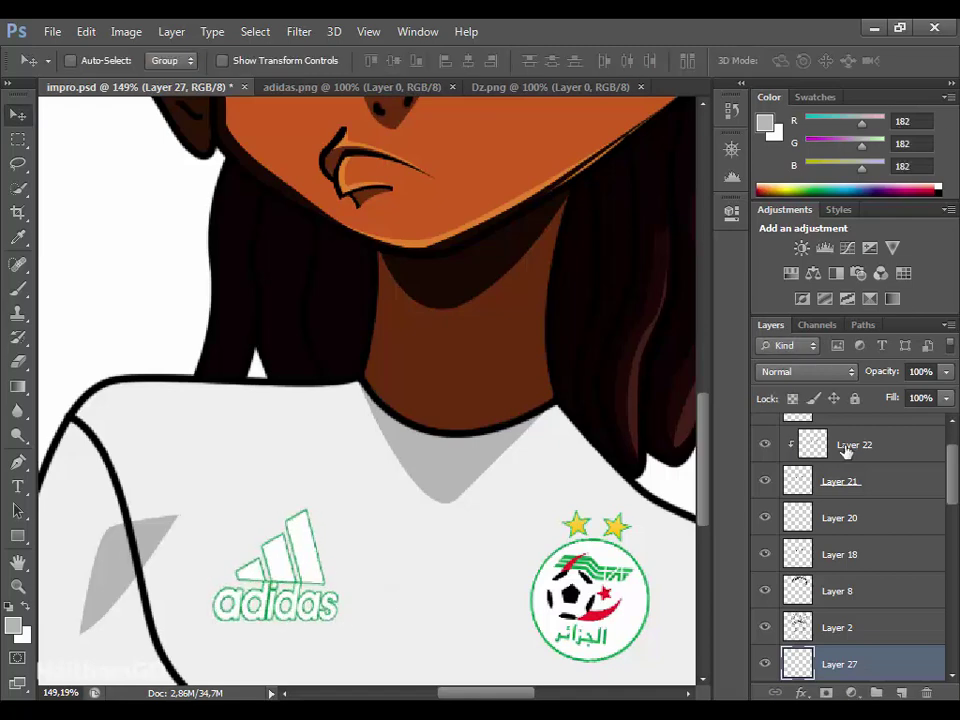
{"action": "scroll", "coordinate": [574, 615], "scroll_direction": "down", "scroll_amount": 4}
{"action": "scroll", "coordinate": [386, 572], "scroll_direction": "up", "scroll_amount": 2}
{"action": "scroll", "coordinate": [390, 598], "scroll_direction": "up", "scroll_amount": 3}
Sample the crest's green (RGB 28, 174, 87) as the foreground colour.
{"action": "scroll", "coordinate": [381, 597], "scroll_direction": "up", "scroll_amount": 1}
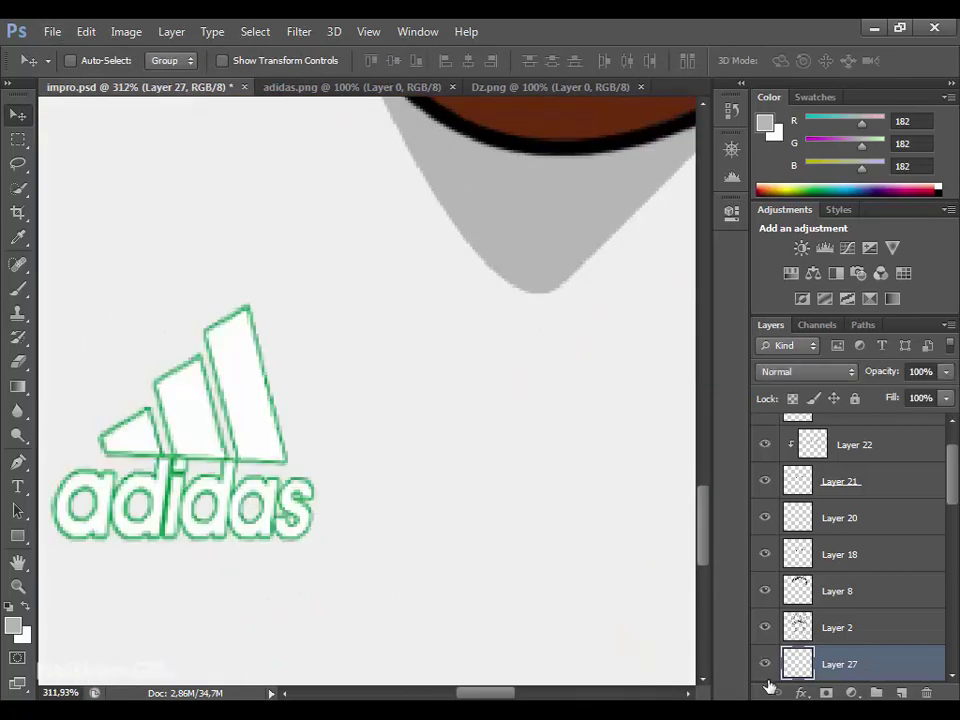
{"action": "left_click", "coordinate": [800, 692]}
{"action": "left_click", "coordinate": [20, 632]}
{"action": "left_click", "coordinate": [92, 470]}
{"action": "left_click", "coordinate": [390, 530]}
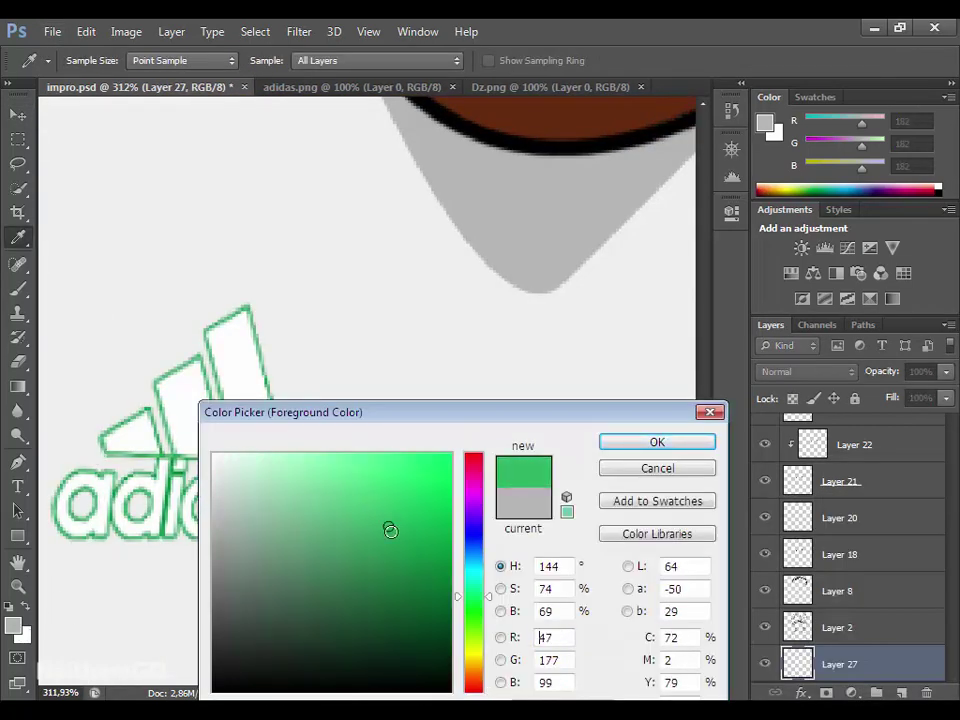
{"action": "left_click", "coordinate": [608, 444]}
Give the adidas logo a green outside Stroke effect plus Satin.
{"action": "left_click", "coordinate": [800, 692]}
{"action": "left_click", "coordinate": [760, 571]}
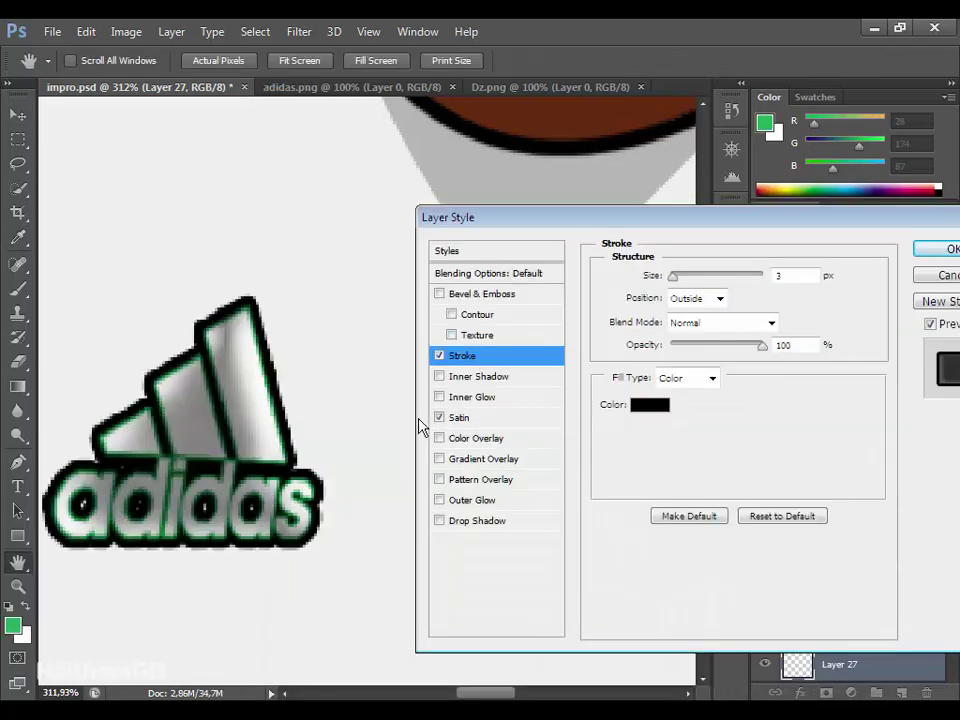
{"action": "left_click", "coordinate": [650, 404]}
{"action": "left_click", "coordinate": [686, 441]}
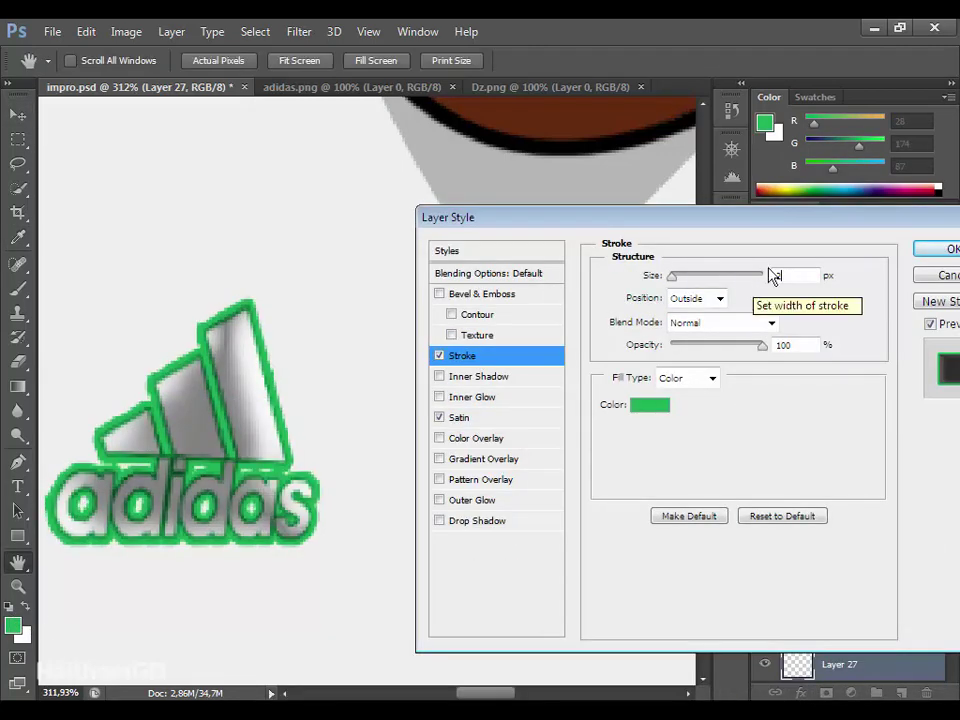
{"action": "key", "text": "Return"}
{"action": "key", "text": "v"}
Fit the whole illustration in view and toggle one of the logo's effects.
{"action": "key", "text": "ctrl+0"}
{"action": "scroll", "coordinate": [375, 579], "scroll_direction": "up", "scroll_amount": 5}
{"action": "key", "text": "ctrl+0"}
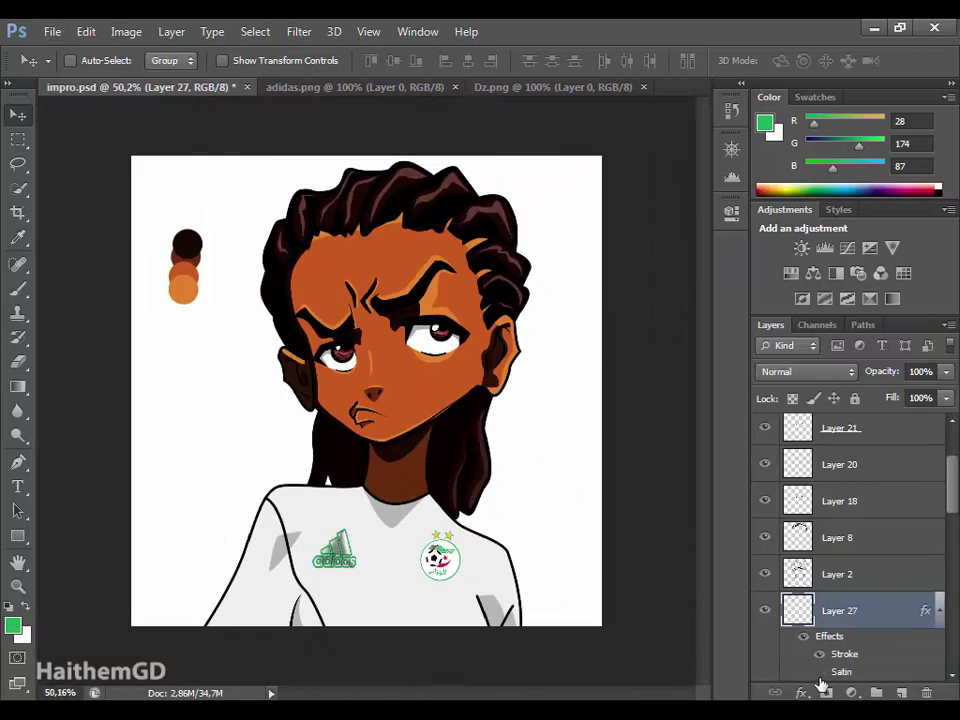
{"action": "left_click", "coordinate": [818, 672]}
{"action": "scroll", "coordinate": [310, 560], "scroll_direction": "up", "scroll_amount": 5}
{"action": "key", "text": "p"}
{"action": "scroll", "coordinate": [167, 542], "scroll_direction": "right", "scroll_amount": 3}
{"action": "scroll", "coordinate": [429, 482], "scroll_direction": "up", "scroll_amount": 2}
{"action": "scroll", "coordinate": [378, 485], "scroll_direction": "up", "scroll_amount": 2}
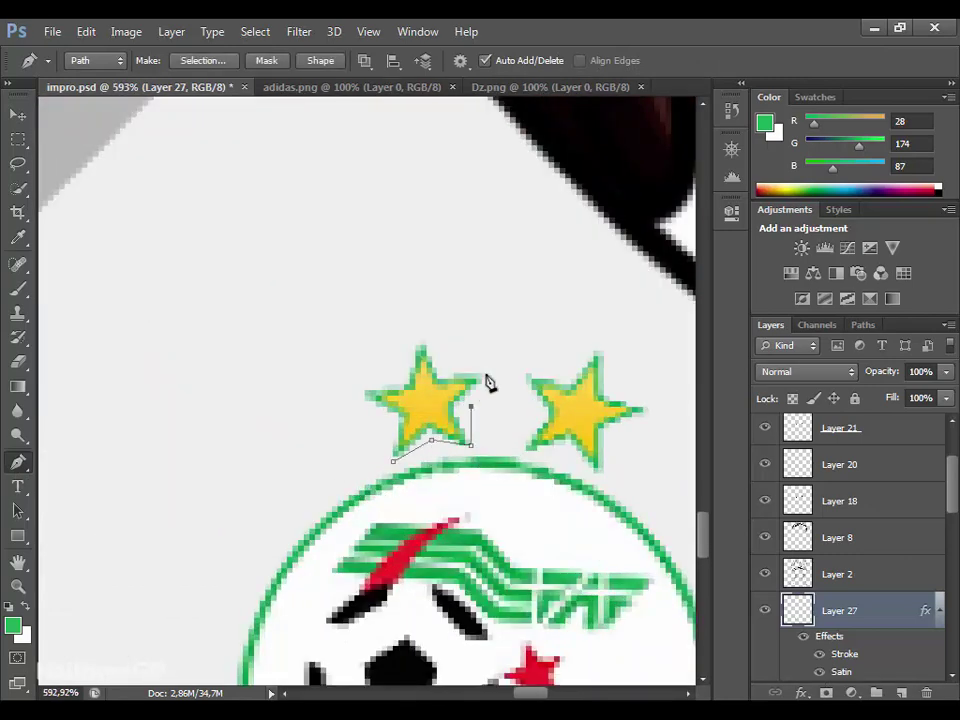
Duplicate the crest's Layer 26 and give the original a solid Color Overlay.
{"action": "scroll", "coordinate": [828, 560], "scroll_direction": "down", "scroll_amount": 2}
{"action": "left_click", "coordinate": [790, 556]}
{"action": "key", "text": "ctrl+j"}
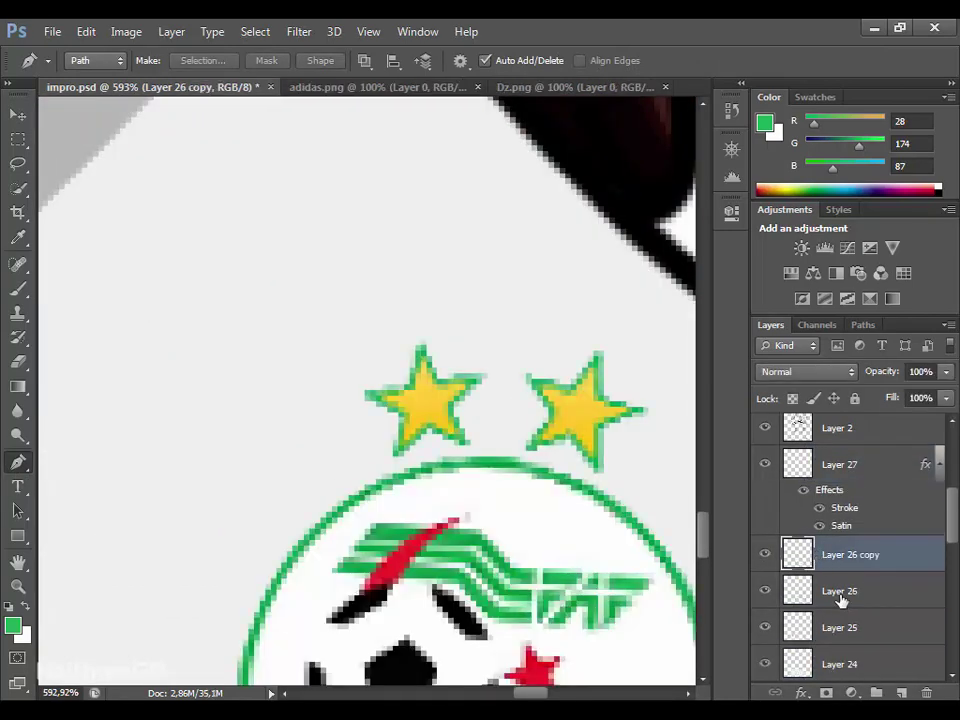
{"action": "left_click", "coordinate": [838, 595]}
{"action": "double_click", "coordinate": [900, 591]}
{"action": "left_click", "coordinate": [943, 249]}
Rasterize the overlay style and soften it with a 7.8 px Gaussian Blur.
{"action": "right_click", "coordinate": [880, 591]}
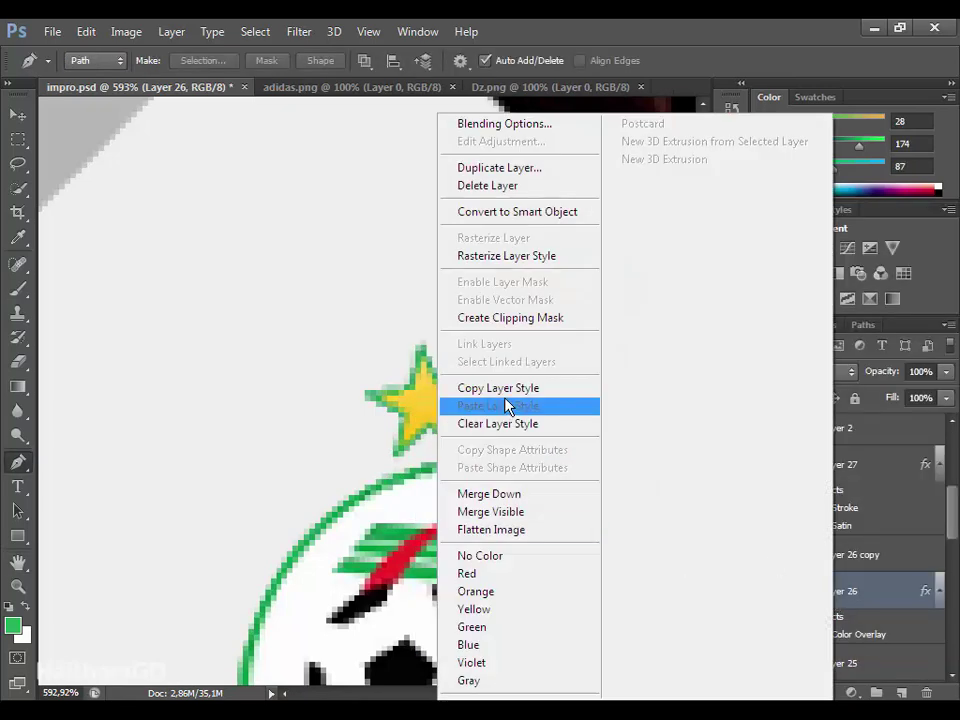
{"action": "left_click", "coordinate": [440, 255]}
{"action": "left_click", "coordinate": [299, 31]}
{"action": "left_click", "coordinate": [581, 351]}
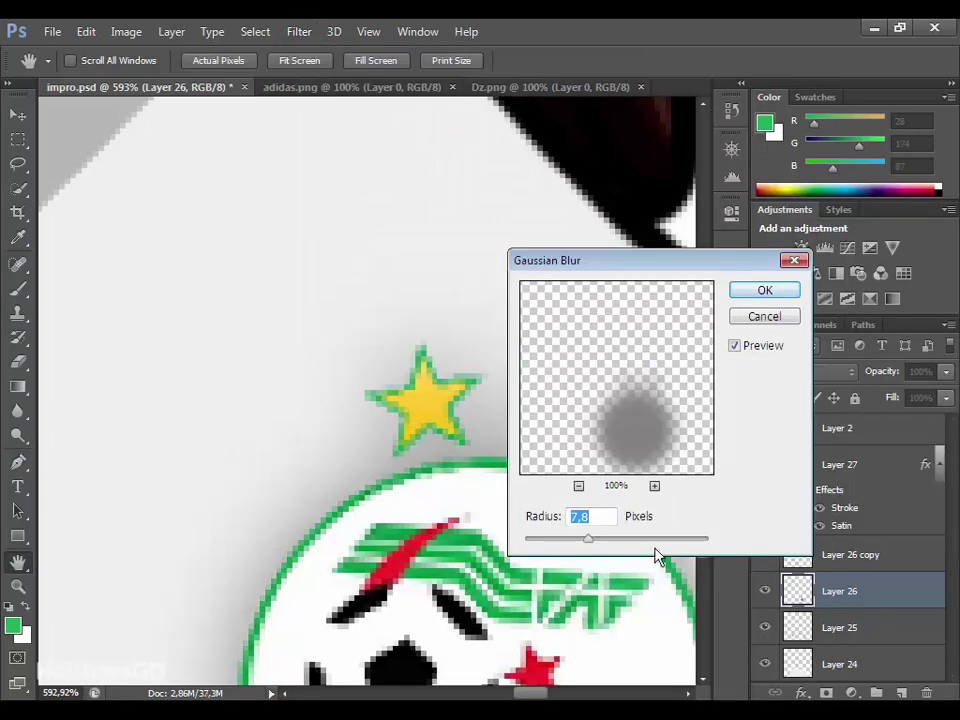
{"action": "left_click", "coordinate": [761, 287]}
Fit the whole image in view and begin a Pen path along the crest's lower rim.
{"action": "left_click", "coordinate": [12, 122]}
{"action": "key", "text": "ctrl+0"}
{"action": "scroll", "coordinate": [380, 580], "scroll_direction": "up", "scroll_amount": 5}
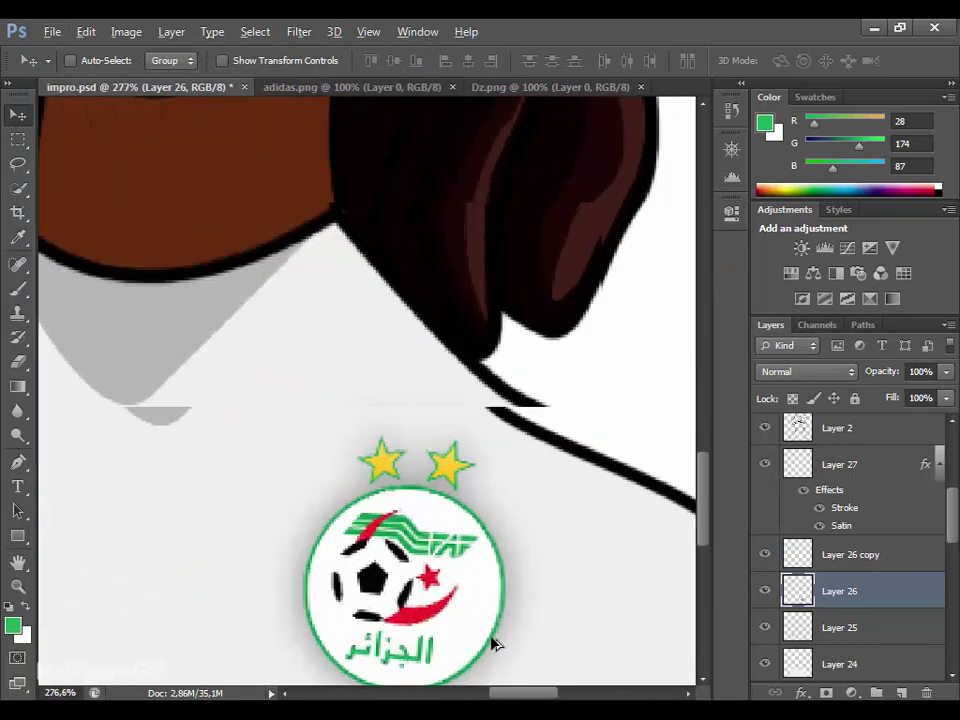
{"action": "key", "text": "p"}
{"action": "scroll", "coordinate": [388, 508], "scroll_direction": "down", "scroll_amount": 2}
{"action": "scroll", "coordinate": [400, 490], "scroll_direction": "up", "scroll_amount": 2}
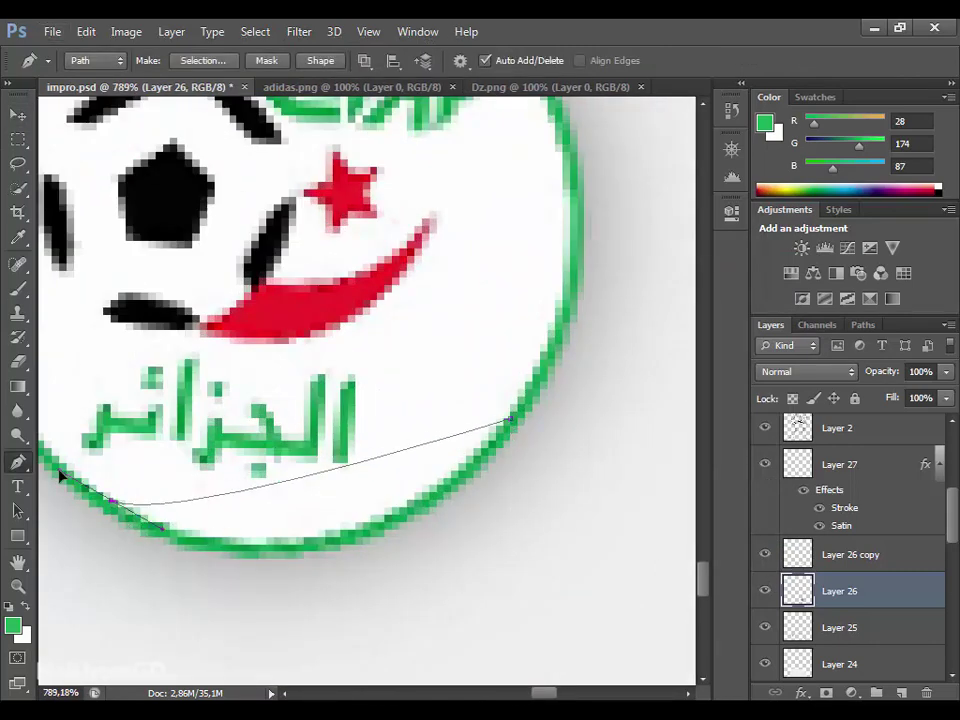
{"action": "key", "text": "o"}
{"action": "scroll", "coordinate": [435, 643], "scroll_direction": "down", "scroll_amount": 3}
{"action": "scroll", "coordinate": [508, 638], "scroll_direction": "up", "scroll_amount": 3}
{"action": "left_click", "coordinate": [17, 462]}
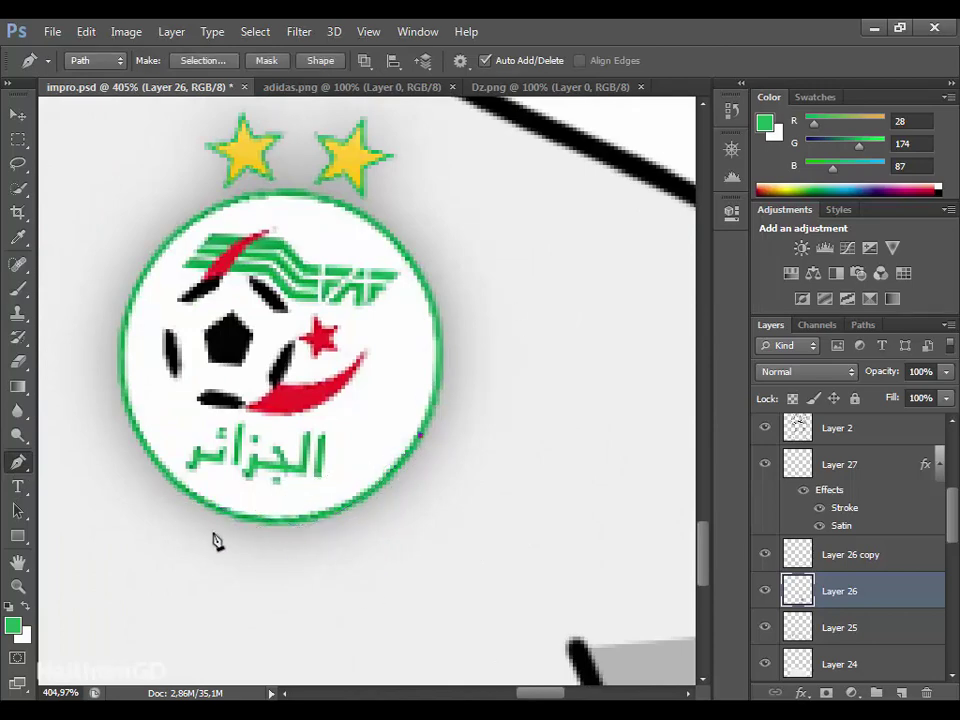
Continue the shading path around the crest's lower rim to its right edge.
{"action": "scroll", "coordinate": [47, 452], "scroll_direction": "left", "scroll_amount": 5}
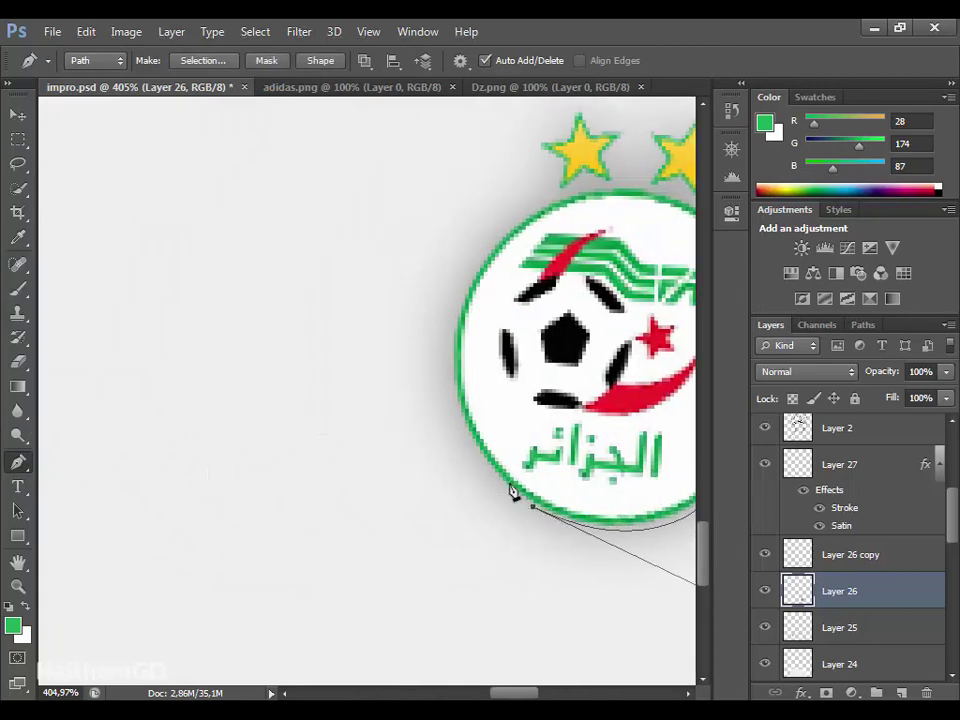
{"action": "scroll", "coordinate": [333, 466], "scroll_direction": "up", "scroll_amount": 3}
{"action": "scroll", "coordinate": [600, 400], "scroll_direction": "right", "scroll_amount": 5}
{"action": "left_click", "coordinate": [522, 357]}
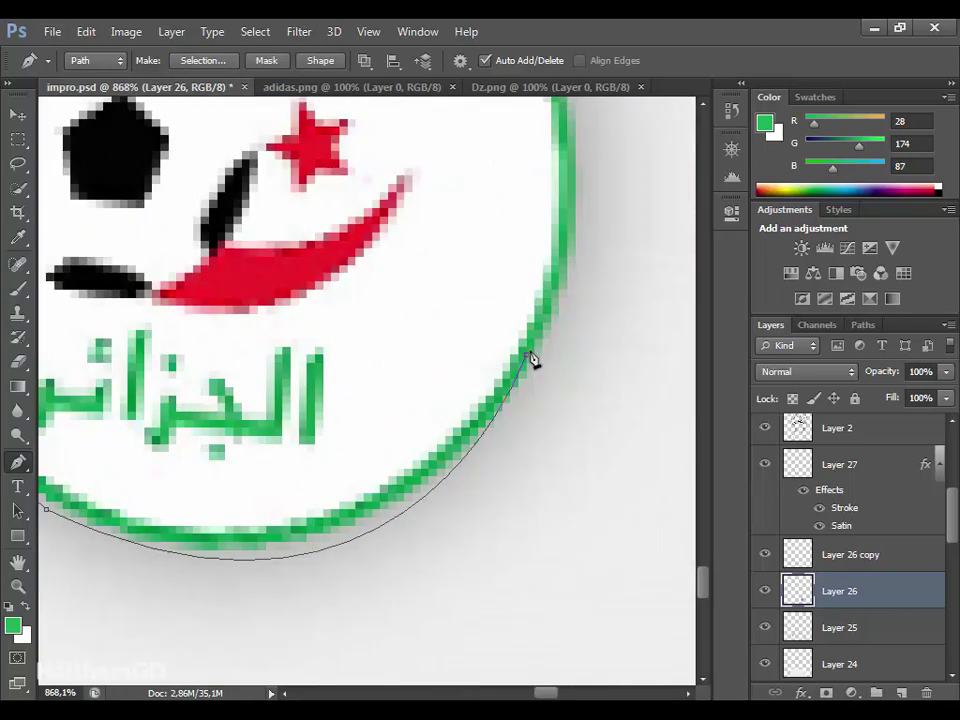
{"action": "right_click", "coordinate": [531, 360]}
{"action": "left_click", "coordinate": [580, 470]}
{"action": "left_click", "coordinate": [613, 212]}
Try light grey and mid grey foreground colours for shading the rim path.
{"action": "left_click", "coordinate": [13, 626]}
{"action": "left_click", "coordinate": [212, 497]}
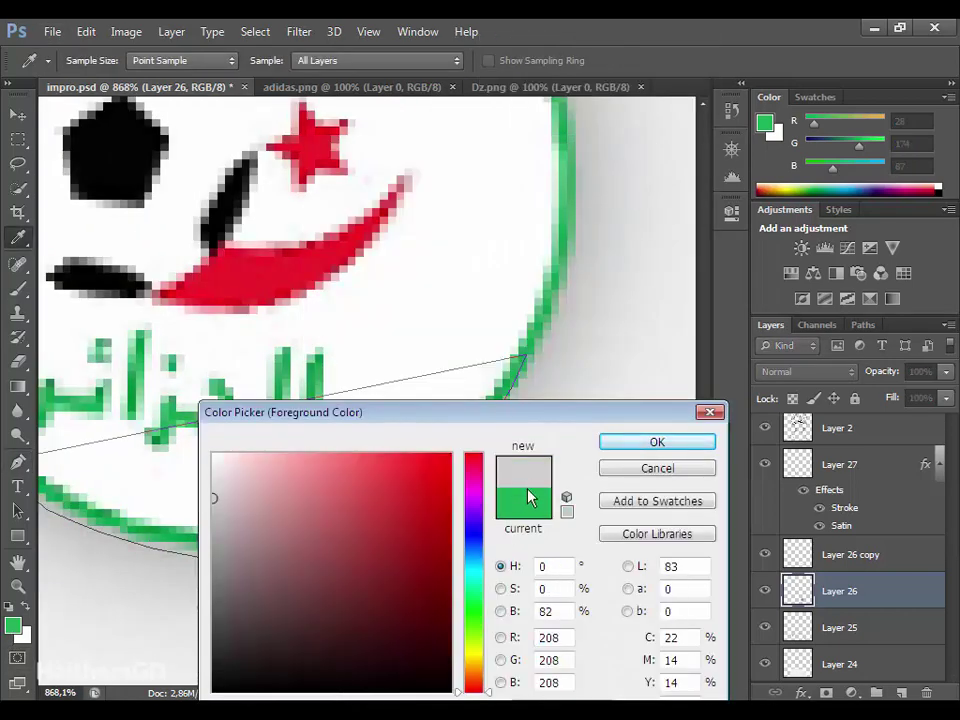
{"action": "left_click", "coordinate": [624, 439]}
{"action": "right_click", "coordinate": [510, 236]}
{"action": "left_click", "coordinate": [613, 196]}
{"action": "left_click", "coordinate": [13, 626]}
{"action": "left_click", "coordinate": [214, 561]}
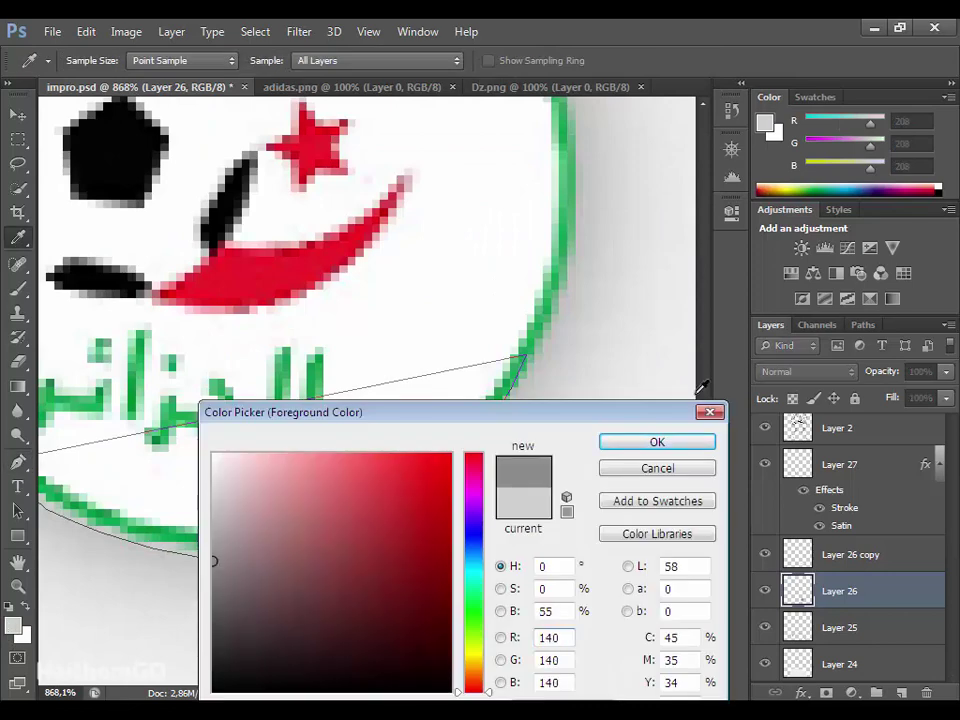
{"action": "left_click", "coordinate": [686, 439]}
{"action": "right_click", "coordinate": [507, 268]}
Fill the lower rim path with a very dark grey (RGB 31) foreground colour.
{"action": "scroll", "coordinate": [591, 193], "scroll_direction": "down", "scroll_amount": 3}
{"action": "scroll", "coordinate": [475, 553], "scroll_direction": "down", "scroll_amount": 3}
{"action": "scroll", "coordinate": [474, 552], "scroll_direction": "up", "scroll_amount": 3}
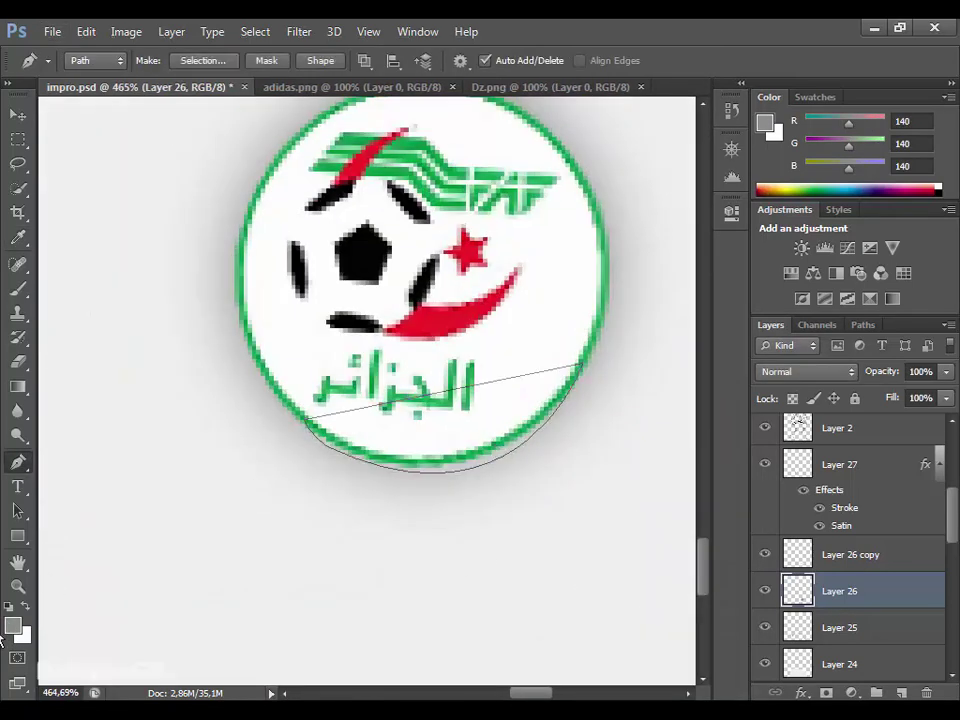
{"action": "left_click", "coordinate": [13, 626]}
{"action": "left_click", "coordinate": [184, 660]}
{"action": "left_click", "coordinate": [624, 441]}
{"action": "right_click", "coordinate": [506, 261]}
{"action": "right_click", "coordinate": [343, 425]}
{"action": "key", "text": "Escape"}
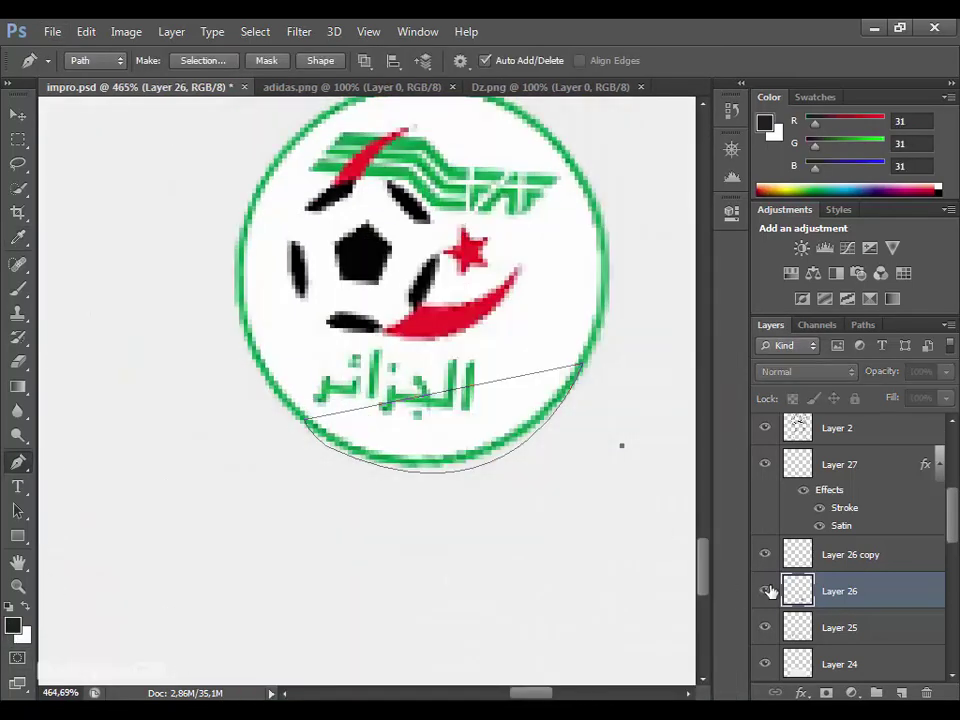
{"action": "right_click", "coordinate": [525, 261]}
{"action": "key", "text": "Escape"}
{"action": "right_click", "coordinate": [304, 483]}
{"action": "key", "text": "Escape"}
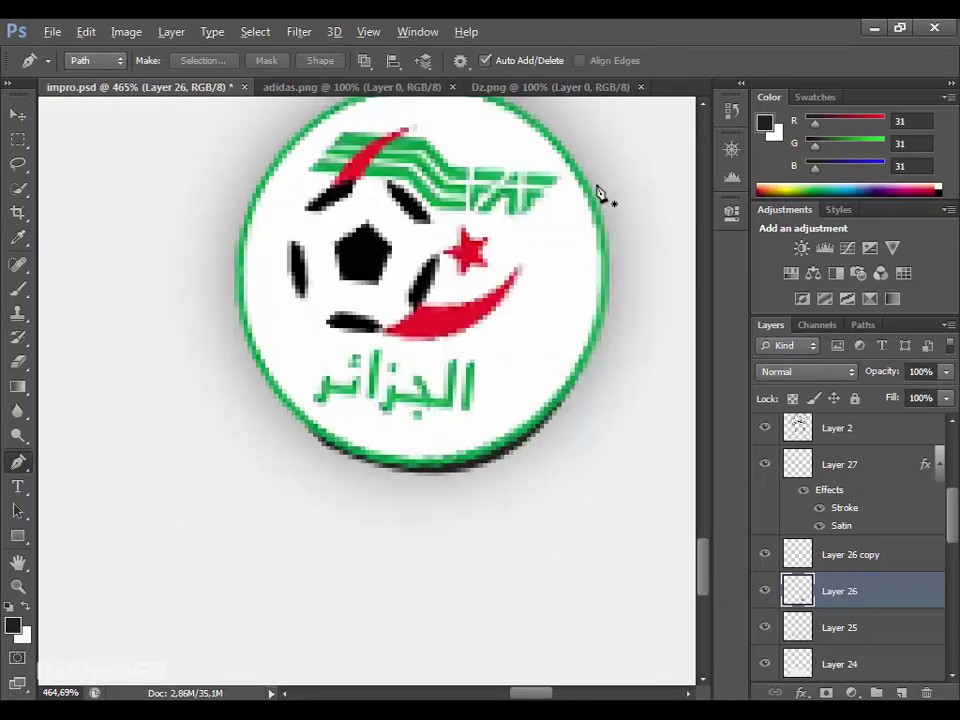
{"action": "scroll", "coordinate": [366, 651], "scroll_direction": "down", "scroll_amount": 5}
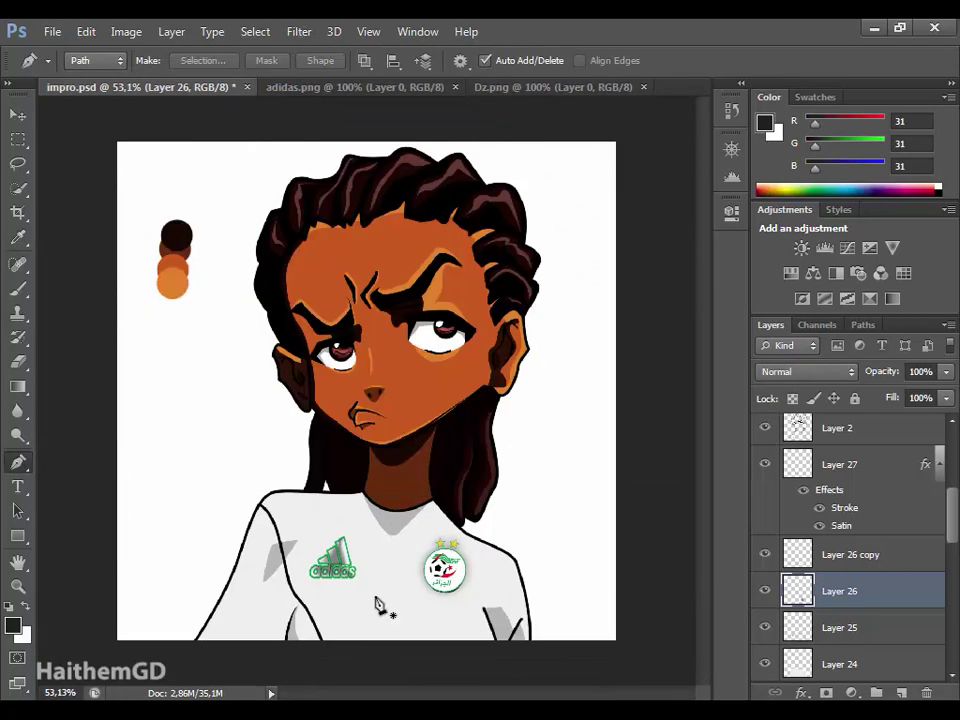
Hide Layer 4, unlock the Background as a layer, and add a Gradient Overlay.
{"action": "scroll", "coordinate": [831, 632], "scroll_direction": "down", "scroll_amount": 5}
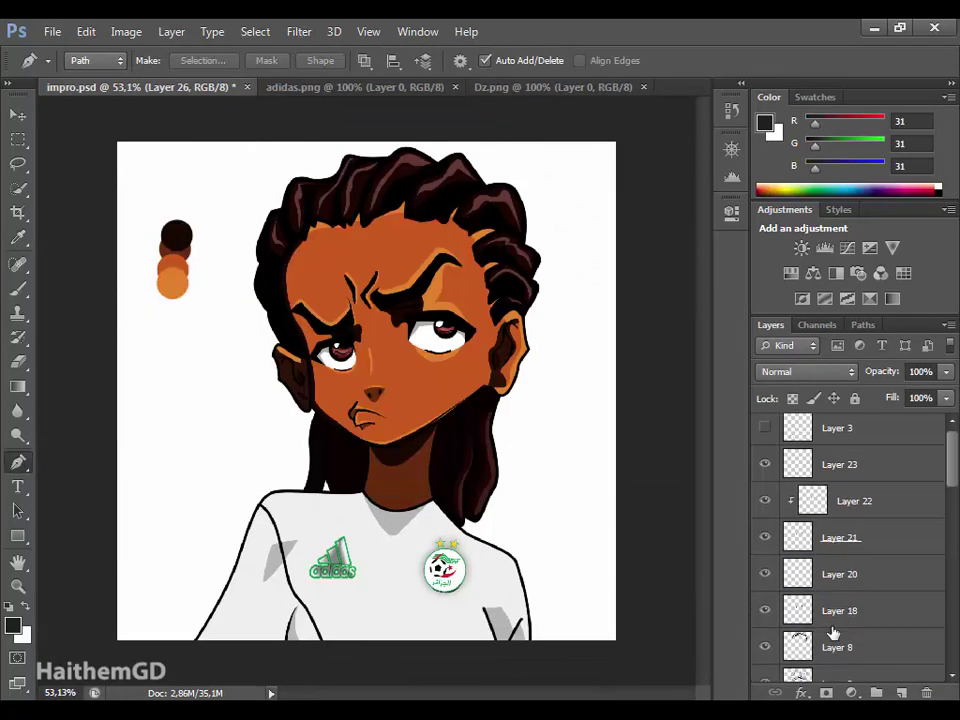
{"action": "scroll", "coordinate": [831, 632], "scroll_direction": "down", "scroll_amount": 5}
{"action": "left_click", "coordinate": [840, 627]}
{"action": "left_click", "coordinate": [765, 627]}
{"action": "double_click", "coordinate": [848, 664]}
{"action": "left_click", "coordinate": [636, 240]}
{"action": "double_click", "coordinate": [848, 664]}
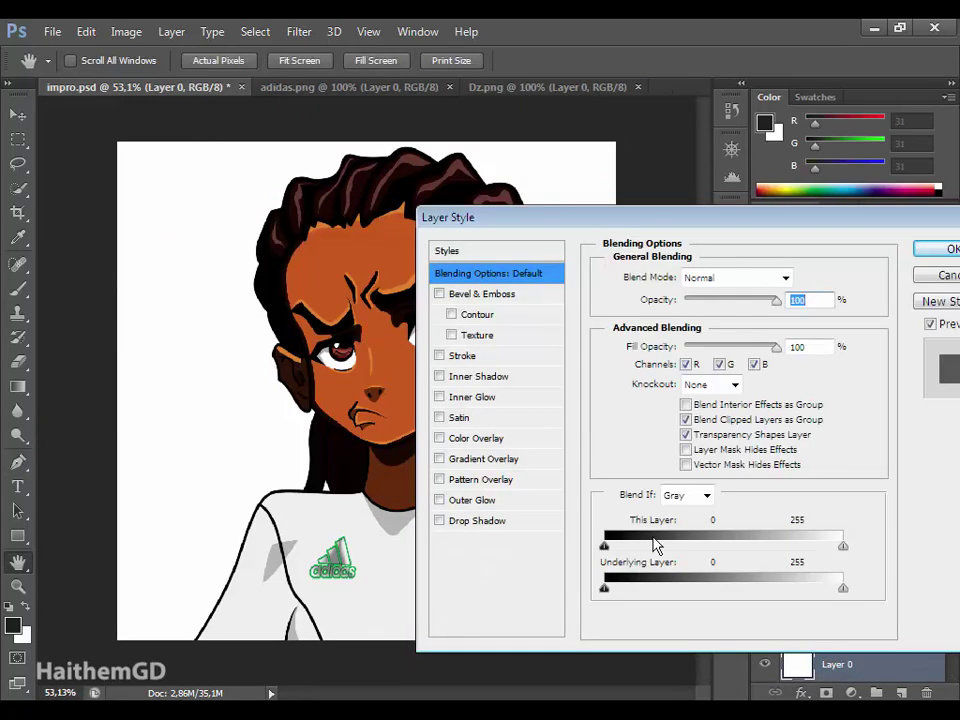
{"action": "left_click", "coordinate": [505, 456]}
Set the gradient's first colour stop to a pink-purple.
{"action": "left_click", "coordinate": [717, 326]}
{"action": "left_click", "coordinate": [465, 603]}
{"action": "left_click", "coordinate": [555, 682]}
{"action": "left_click", "coordinate": [473, 484]}
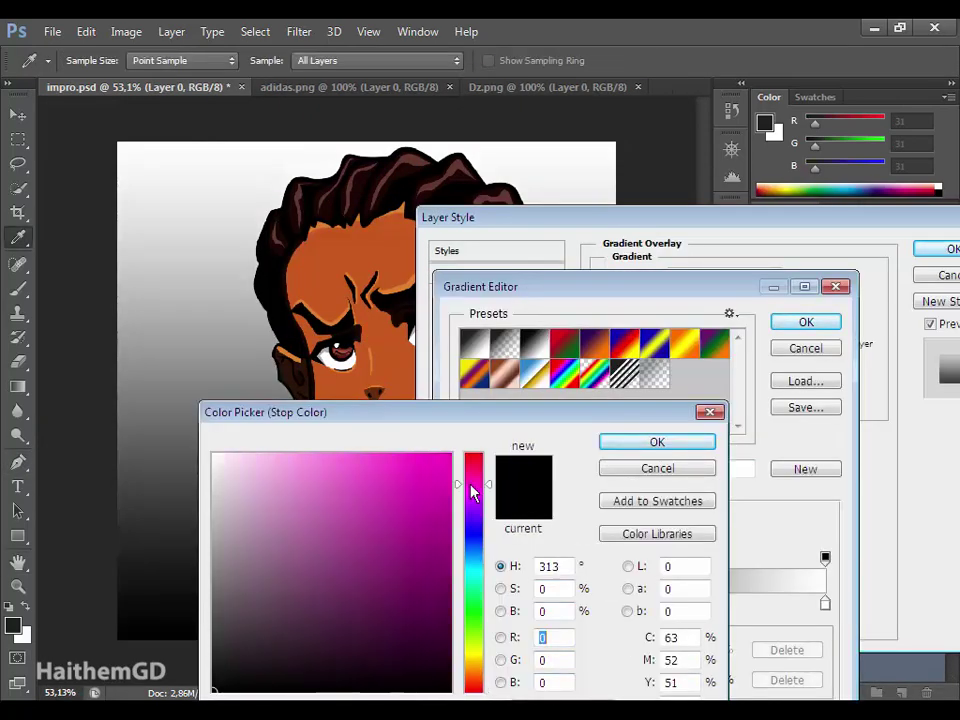
{"action": "left_click", "coordinate": [335, 493]}
{"action": "left_click_drag", "start_coordinate": [339, 518], "coordinate": [336, 524]}
{"action": "key", "text": "Return"}
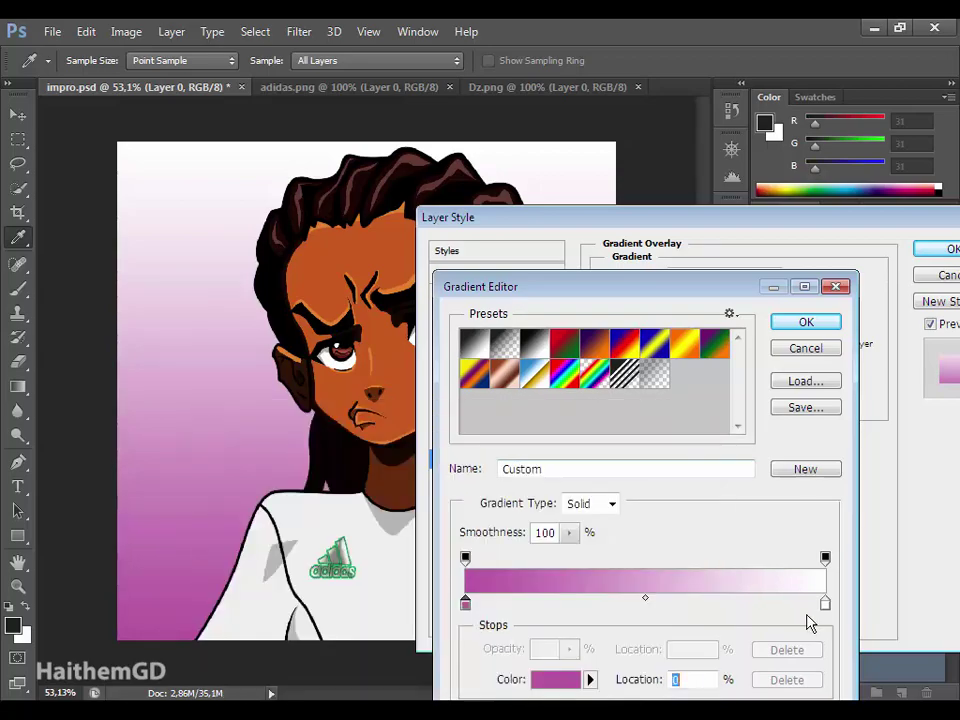
Set the second gradient stop to black and apply the purple-to-black overlay.
{"action": "double_click", "coordinate": [825, 604]}
{"action": "left_click", "coordinate": [413, 601]}
{"action": "left_click", "coordinate": [440, 691]}
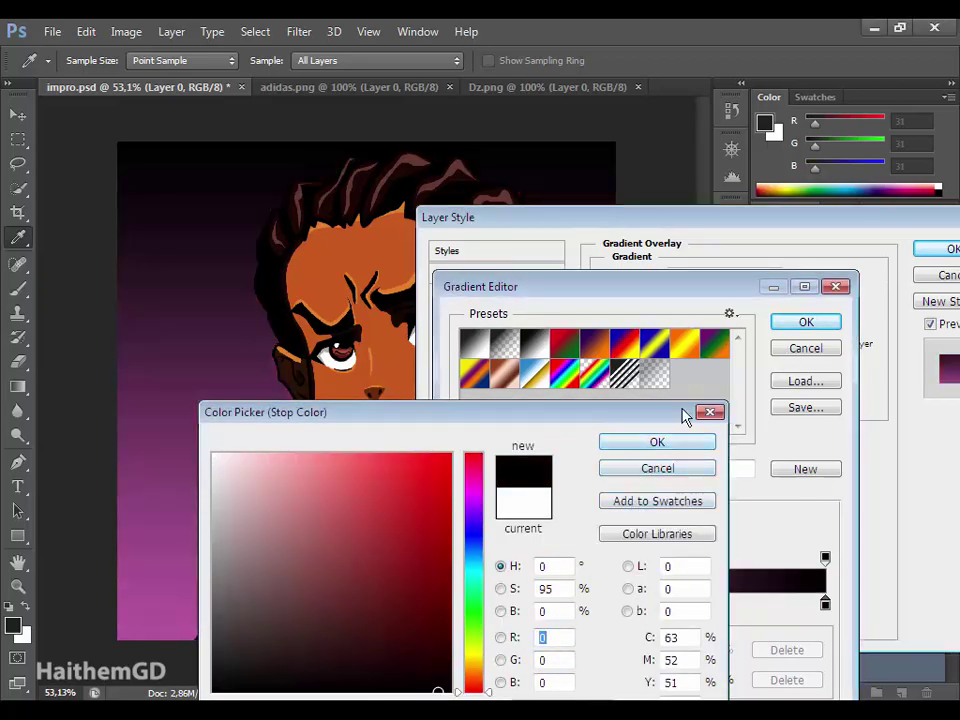
{"action": "left_click", "coordinate": [657, 441]}
{"action": "left_click", "coordinate": [806, 321]}
{"action": "left_click", "coordinate": [940, 252]}
{"action": "key", "text": "p"}
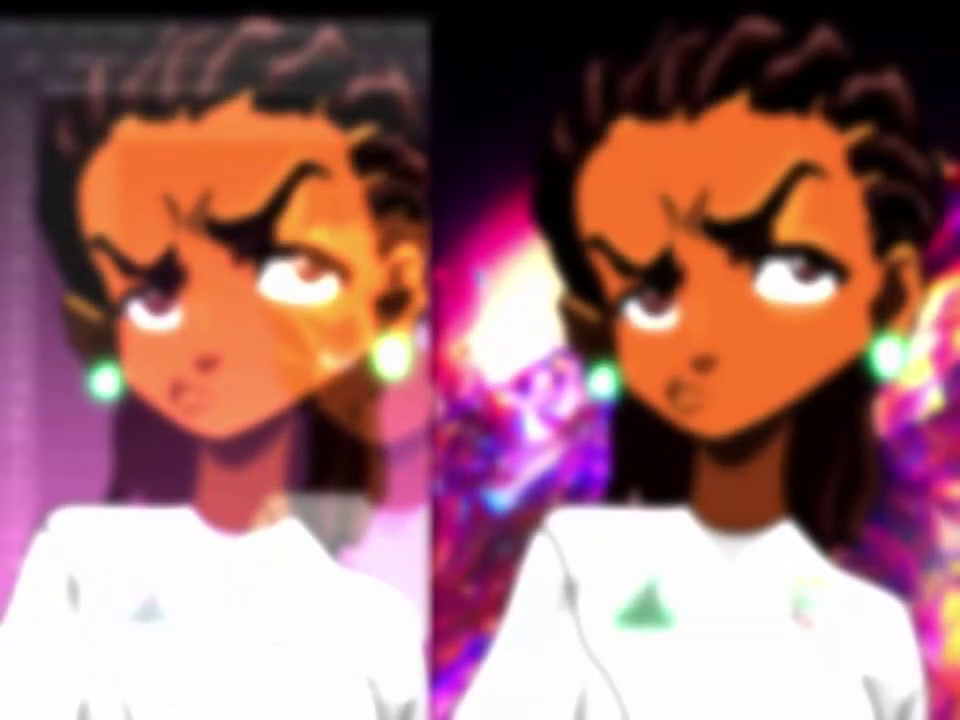